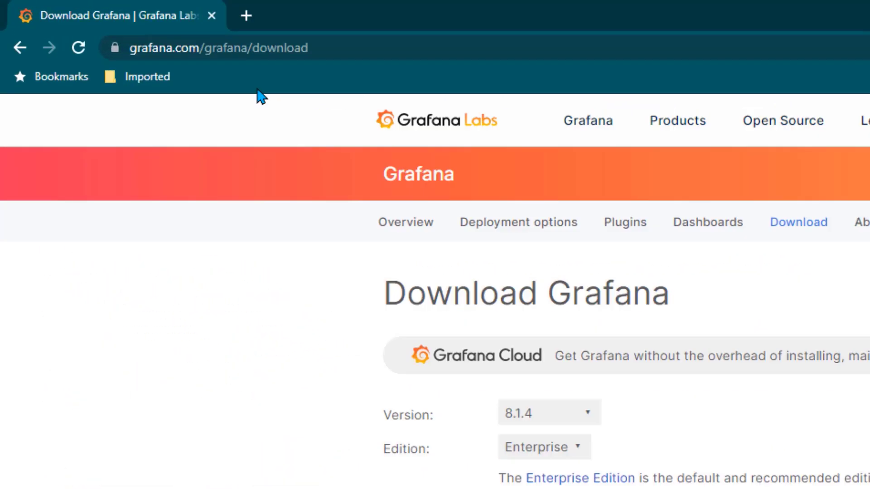
Switch the Grafana 8.1.4 download to OSS and copy the Red Hat/CentOS wget command
{"action": "scroll", "coordinate": [251, 108], "scroll_direction": "down", "scroll_amount": 2}
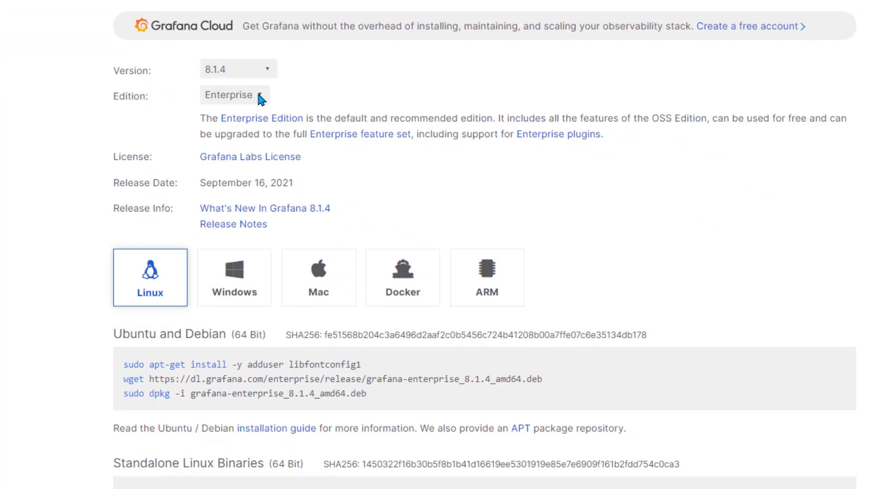
{"action": "left_click", "coordinate": [261, 96]}
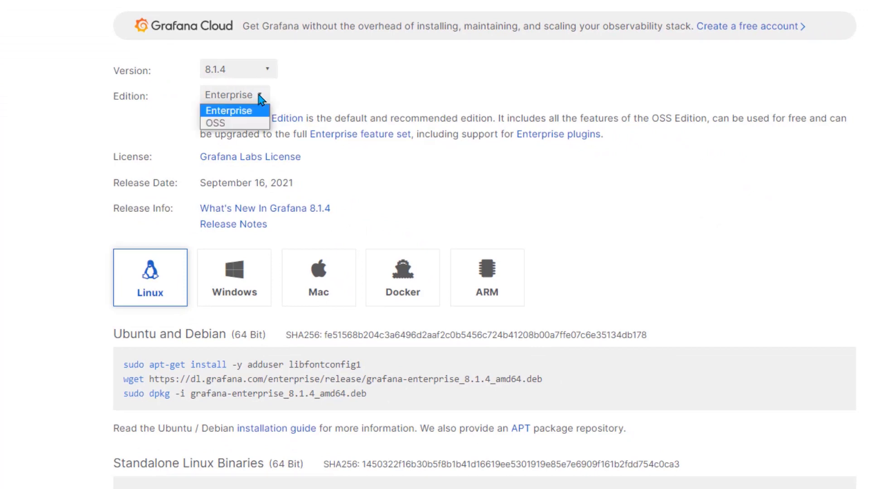
{"action": "left_click", "coordinate": [246, 125]}
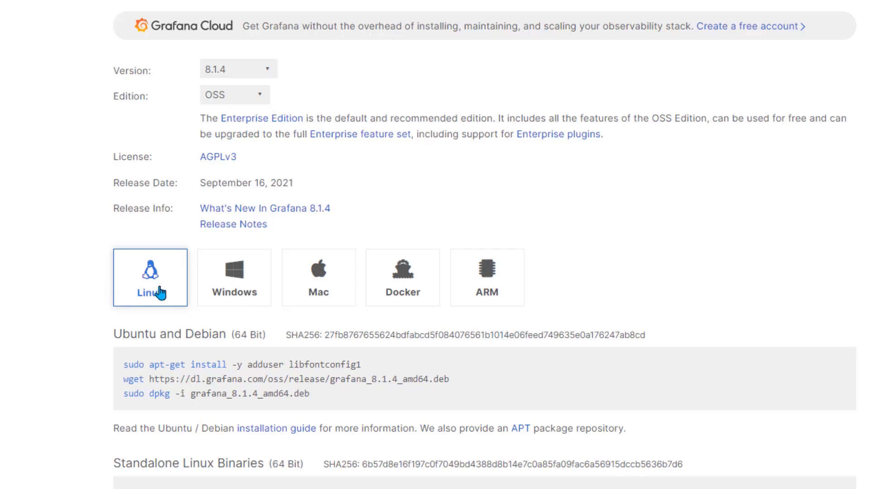
{"action": "scroll", "coordinate": [104, 317], "scroll_direction": "down", "scroll_amount": 5}
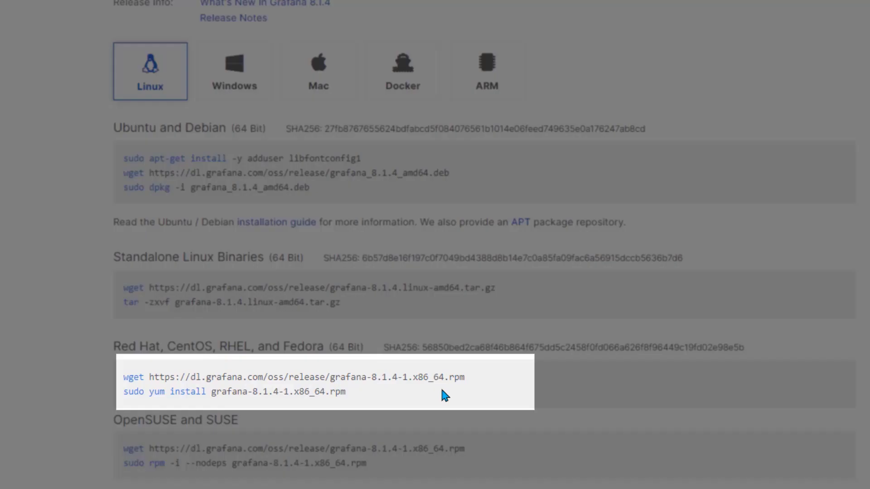
{"action": "left_click_drag", "start_coordinate": [471, 377], "coordinate": [126, 379]}
{"action": "key", "text": "ctrl+c"}
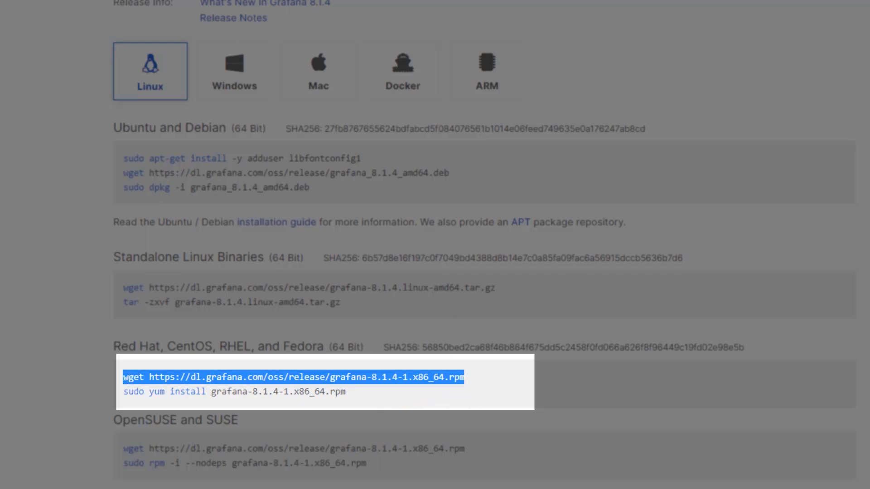
{"action": "key", "text": "alt+Tab"}
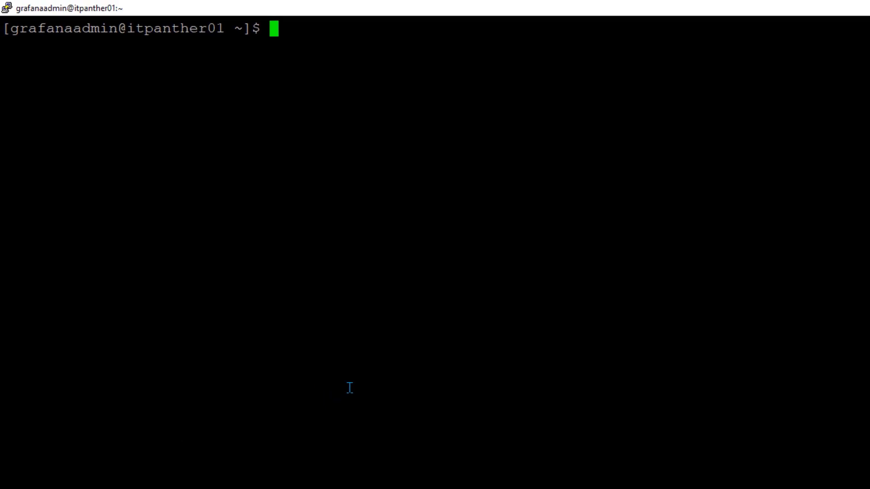
Fetch grafana-8.1.4-1.x86_64.rpm with wget, then paste the sudo yum install command at the prompt
{"action": "right_click", "coordinate": [447, 129]}
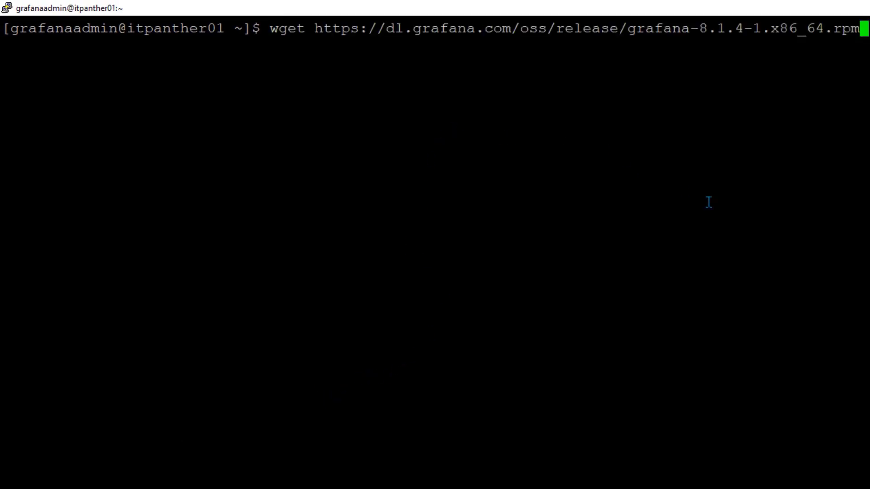
{"action": "key", "text": "Return"}
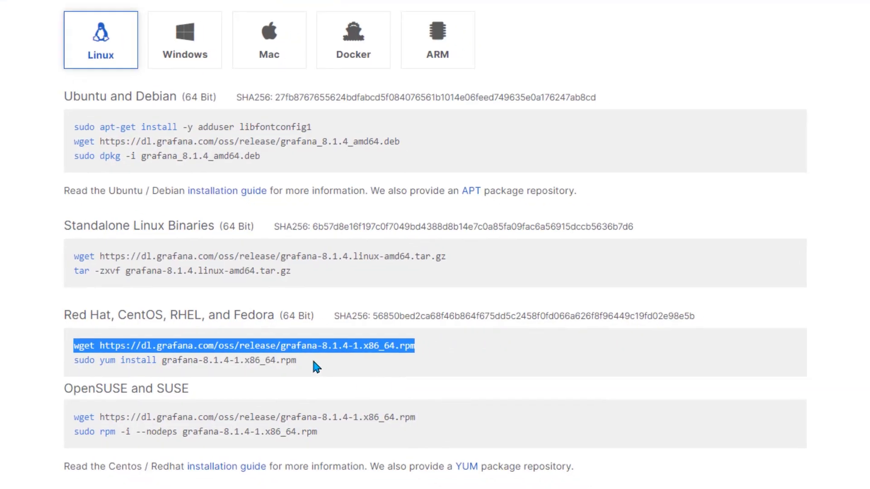
{"action": "left_click_drag", "start_coordinate": [313, 362], "coordinate": [73, 365]}
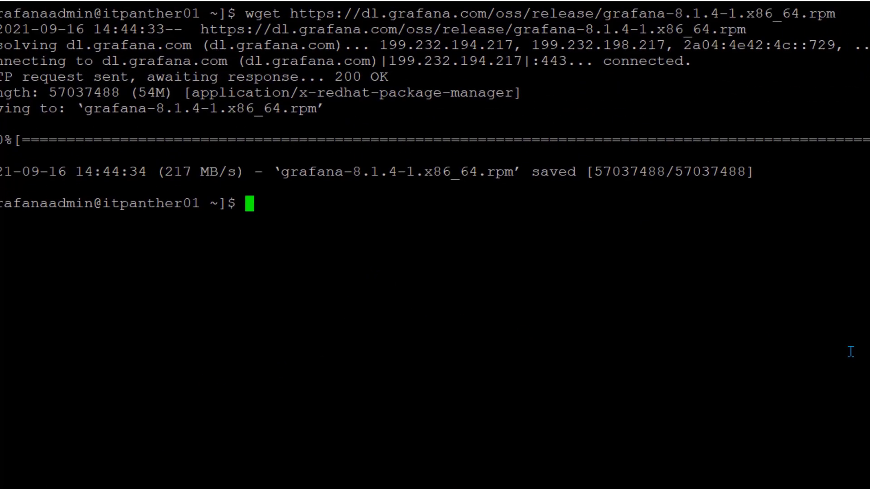
{"action": "right_click", "coordinate": [851, 351]}
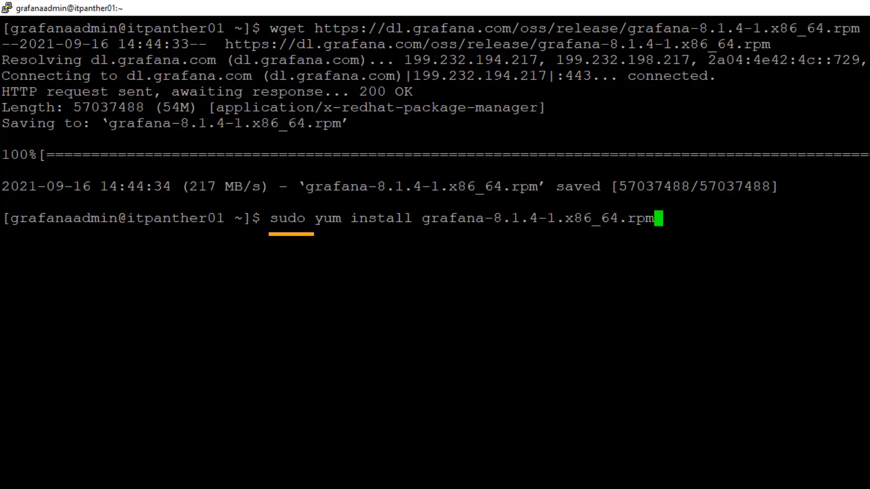
Run sudo yum install for the Grafana 8.1.4-1 rpm, answering y until it reports Complete
{"action": "key", "text": "Return"}
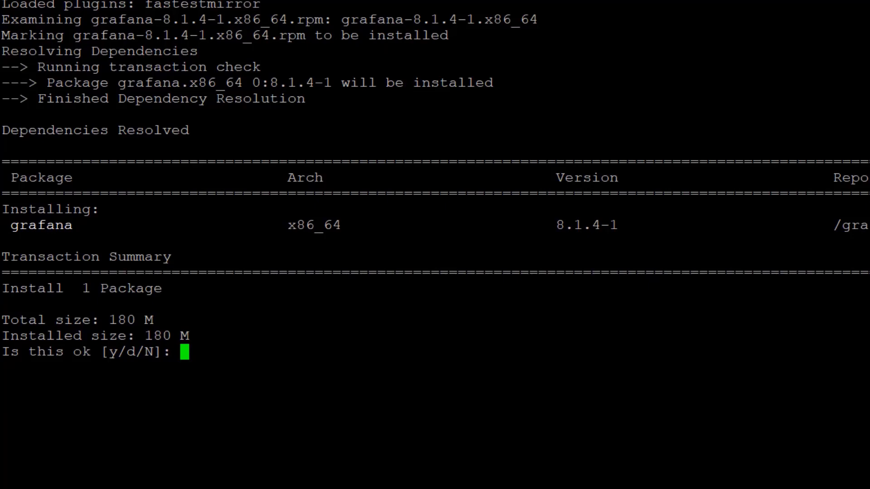
{"action": "type", "text": "y"}
{"action": "key", "text": "Return"}
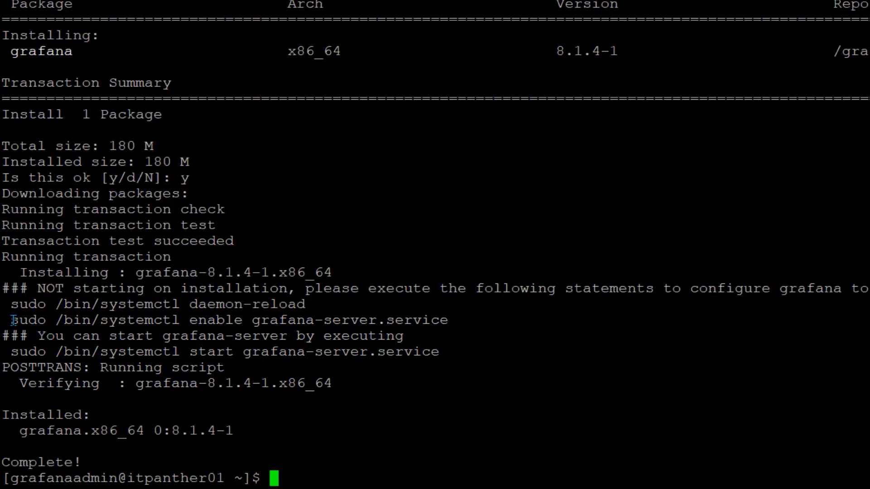
Run systemctl enable for grafana-server.service, then paste the systemctl start command at the prompt
{"action": "left_click_drag", "start_coordinate": [11, 320], "coordinate": [444, 323]}
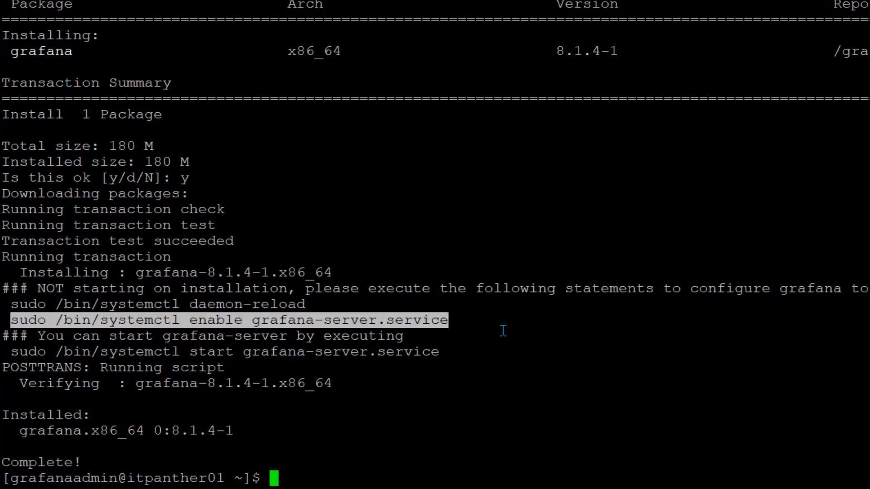
{"action": "right_click", "coordinate": [464, 335]}
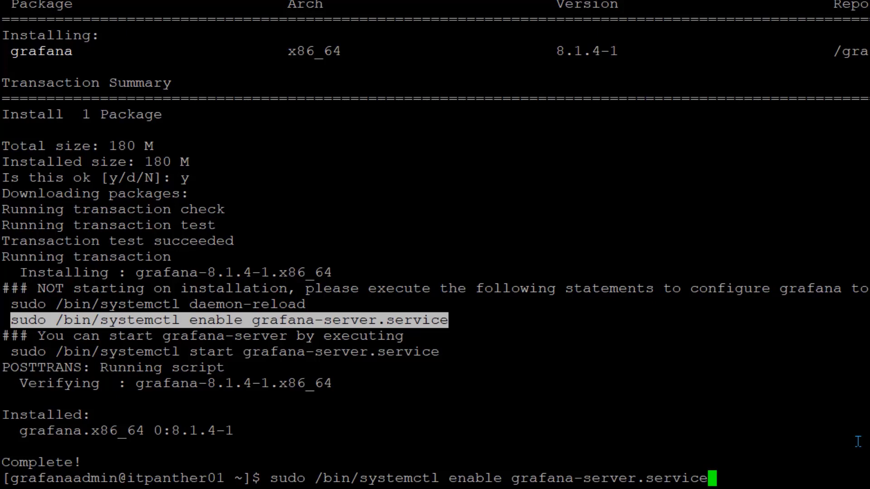
{"action": "key", "text": "Return"}
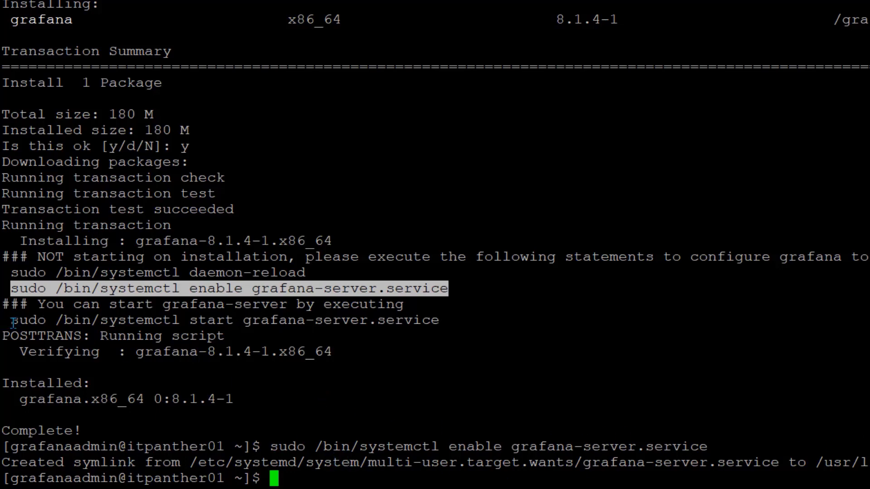
{"action": "left_click_drag", "start_coordinate": [12, 322], "coordinate": [573, 327]}
{"action": "right_click", "coordinate": [634, 325]}
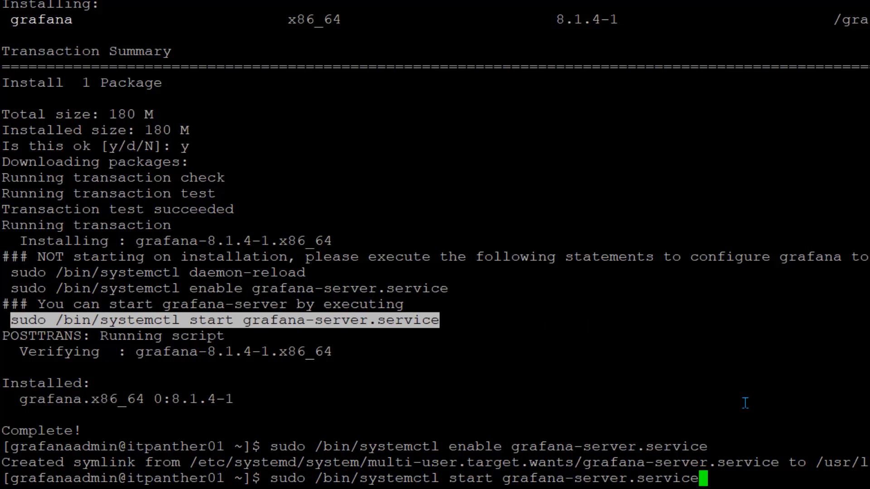
Start grafana-server.service and verify systemctl status reports it active (running)
{"action": "key", "text": "Return"}
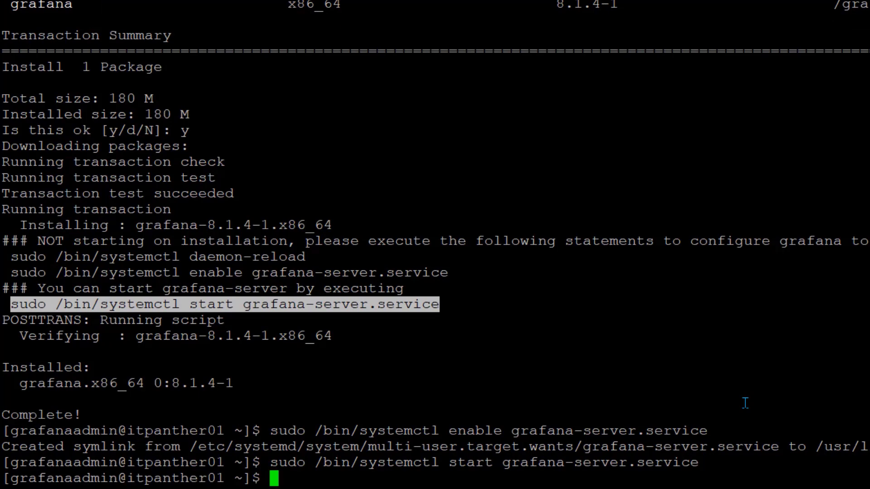
{"action": "key", "text": "Up"}
{"action": "key", "text": "Left"}
{"action": "key", "text": "Left"}
{"action": "key", "text": "Left"}
{"action": "key", "text": "Left"}
{"action": "key", "text": "Left"}
{"action": "key", "text": "Left"}
{"action": "key", "text": "Left"}
{"action": "key", "text": "Left"}
{"action": "key", "text": "Left"}
{"action": "key", "text": "Left"}
{"action": "key", "text": "Left"}
{"action": "key", "text": "Left"}
{"action": "key", "text": "Left"}
{"action": "key", "text": "Left"}
{"action": "key", "text": "Left"}
{"action": "key", "text": "Left"}
{"action": "key", "text": "Left"}
{"action": "key", "text": "Left"}
{"action": "key", "text": "Left"}
{"action": "key", "text": "Left"}
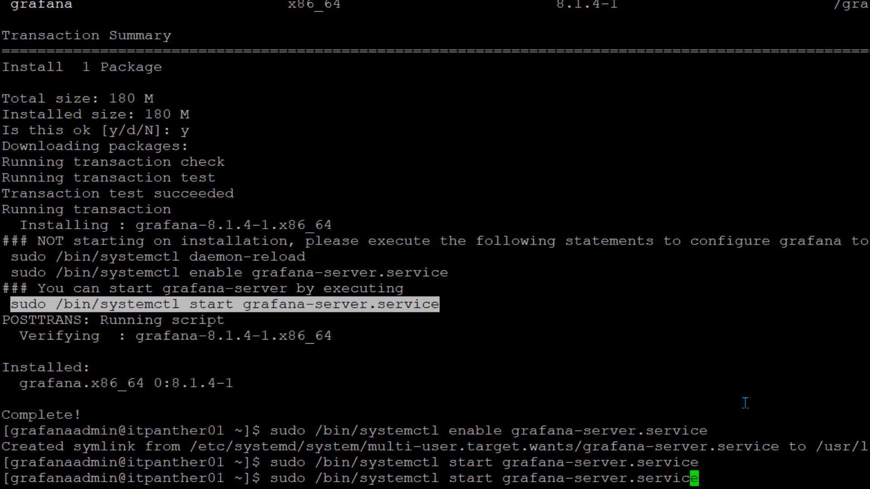
{"action": "key", "text": "Right"}
{"action": "key", "text": "BackSpace"}
{"action": "key", "text": "BackSpace"}
{"action": "type", "text": "tus"}
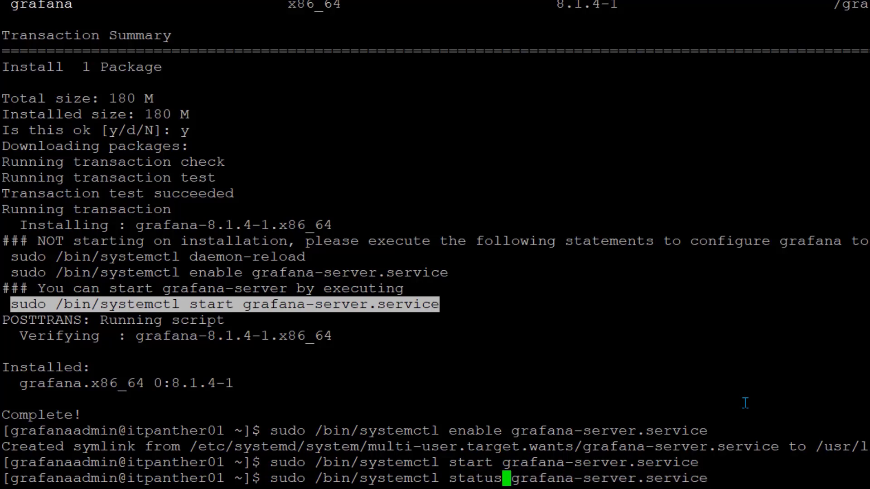
{"action": "key", "text": "Return"}
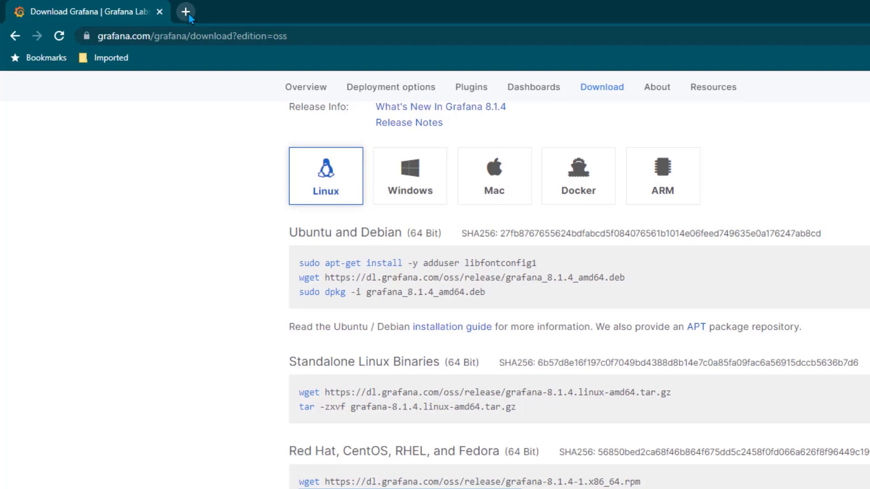
{"action": "left_click", "coordinate": [186, 12]}
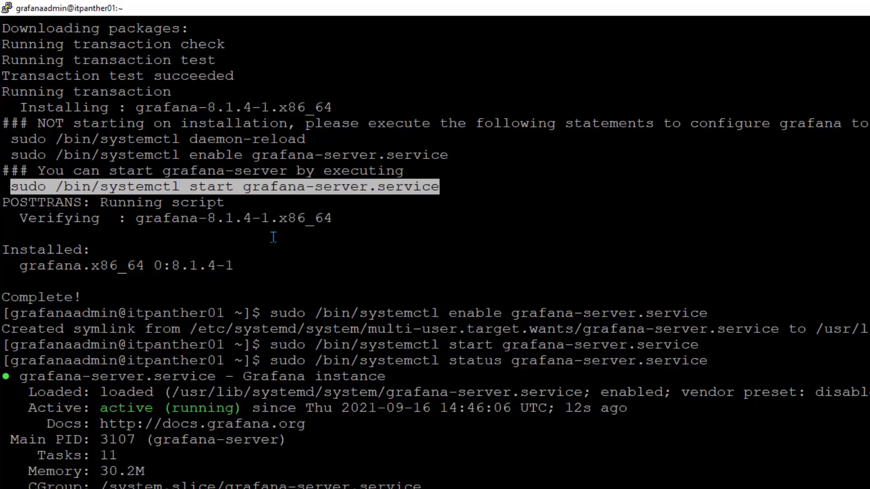
Load the saved 'grafana' PuTTY session and copy the server IP from its Host Name field
{"action": "right_click", "coordinate": [549, 7]}
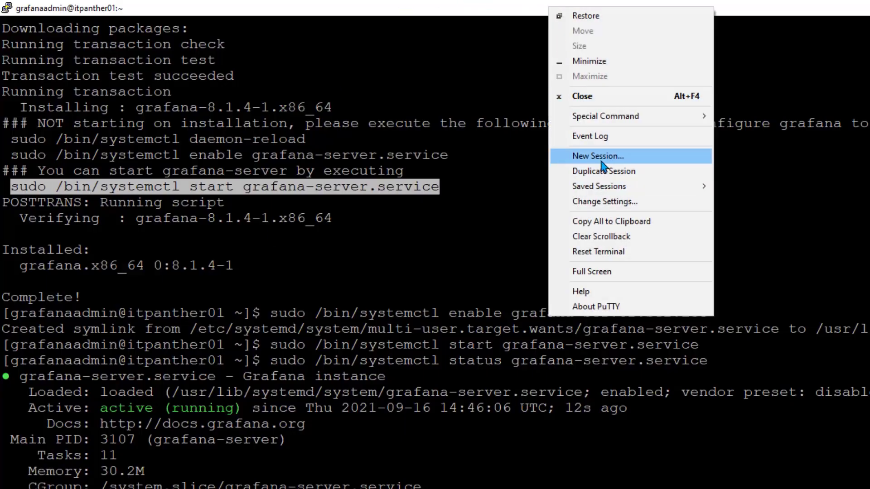
{"action": "left_click", "coordinate": [617, 159]}
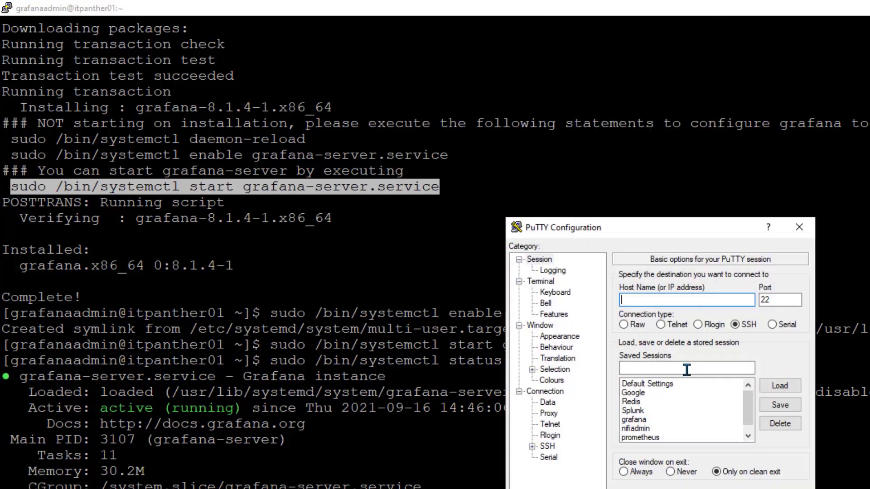
{"action": "left_click", "coordinate": [634, 419]}
{"action": "left_click", "coordinate": [780, 385]}
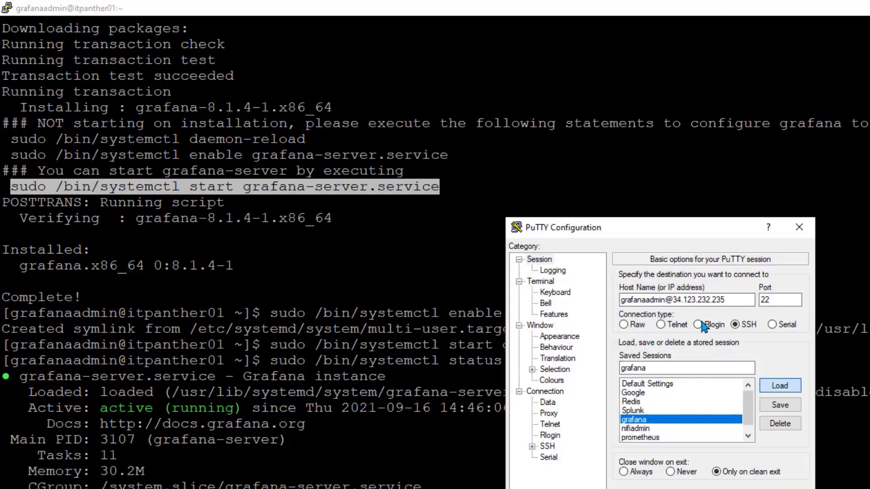
{"action": "left_click_drag", "start_coordinate": [674, 299], "coordinate": [725, 299]}
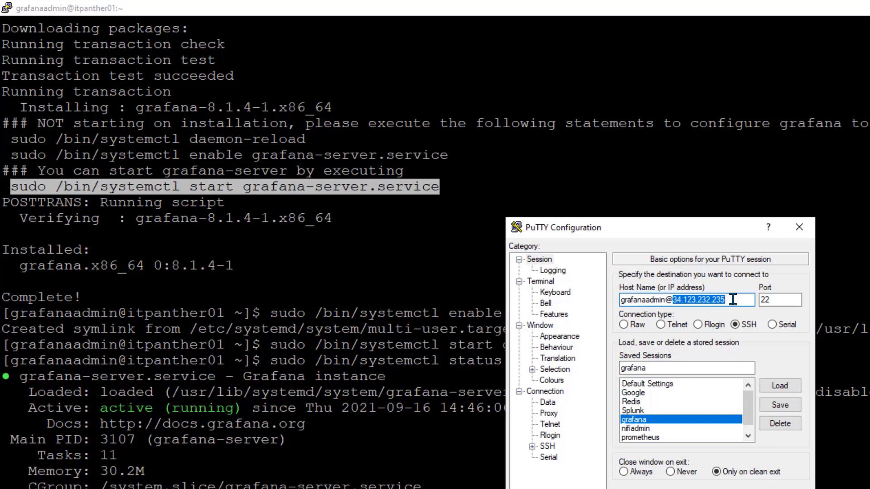
{"action": "key", "text": "ctrl+c"}
{"action": "left_click", "coordinate": [798, 228]}
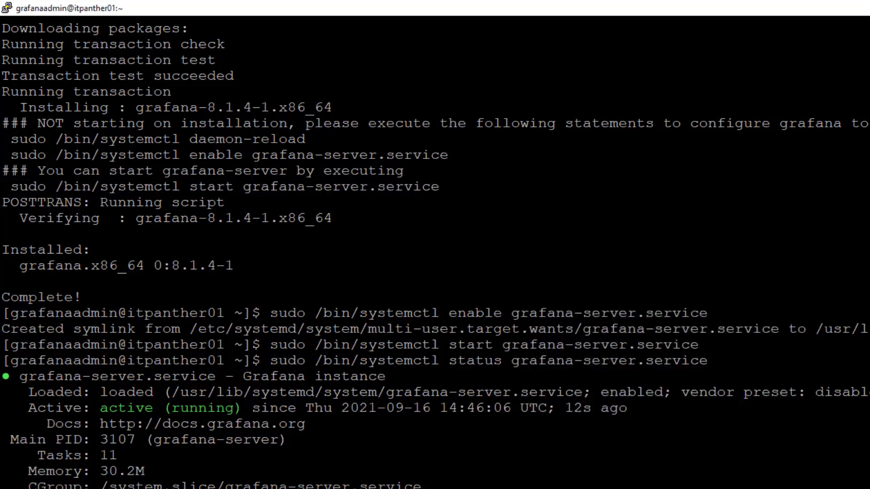
{"action": "key", "text": "alt+Tab"}
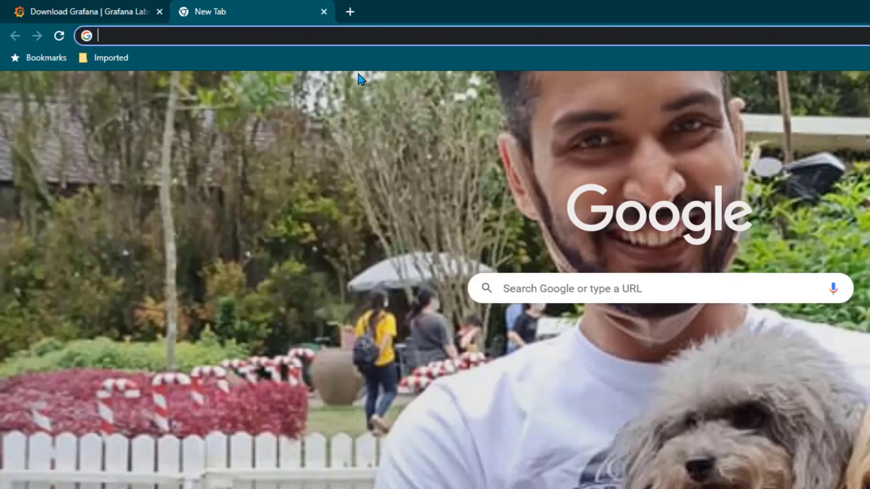
Go to 34.123.232.235:3000 in Chrome's address bar
{"action": "key", "text": "ctrl+v"}
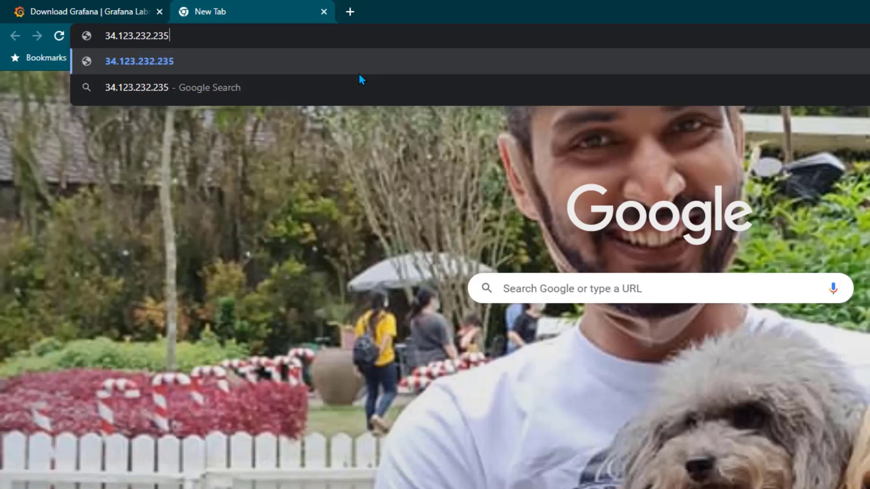
{"action": "type", "text": ":3000"}
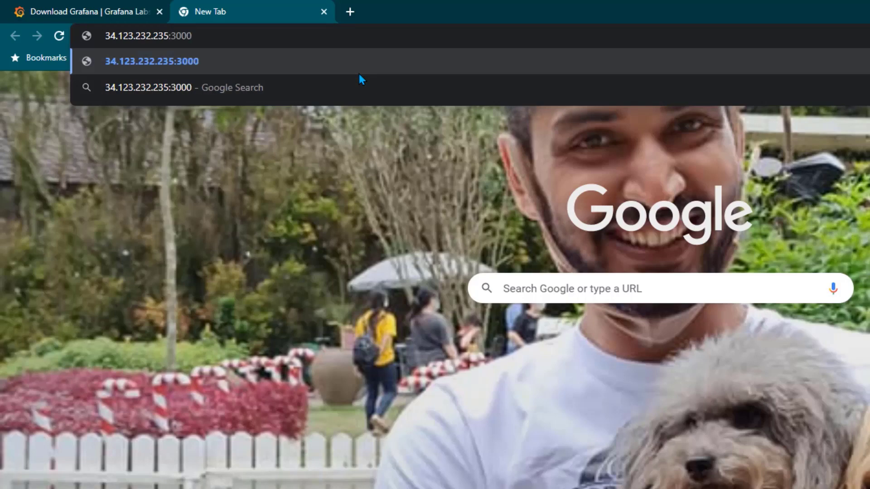
{"action": "key", "text": "Return"}
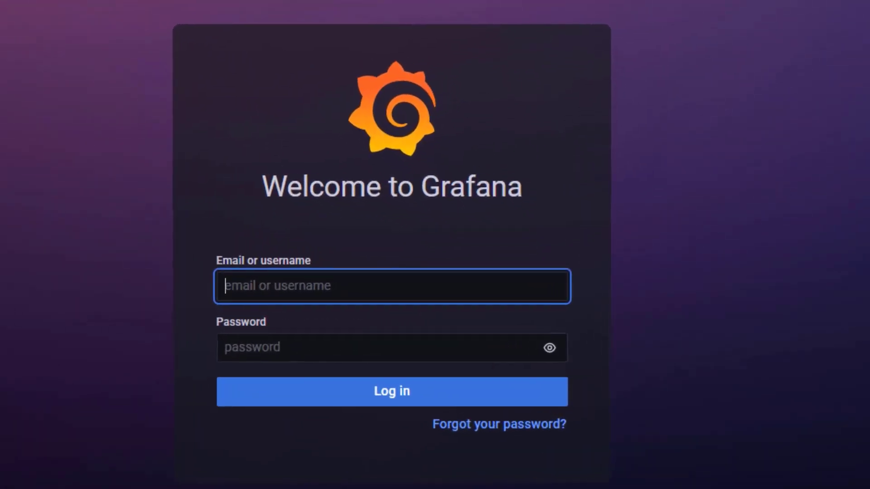
Log in to Grafana with the default admin credentials and skip changing the password
{"action": "key", "text": "Tab"}
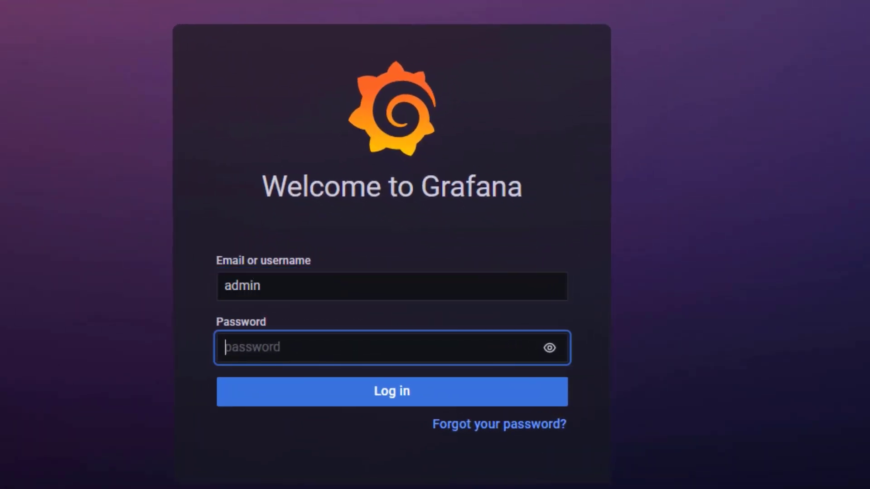
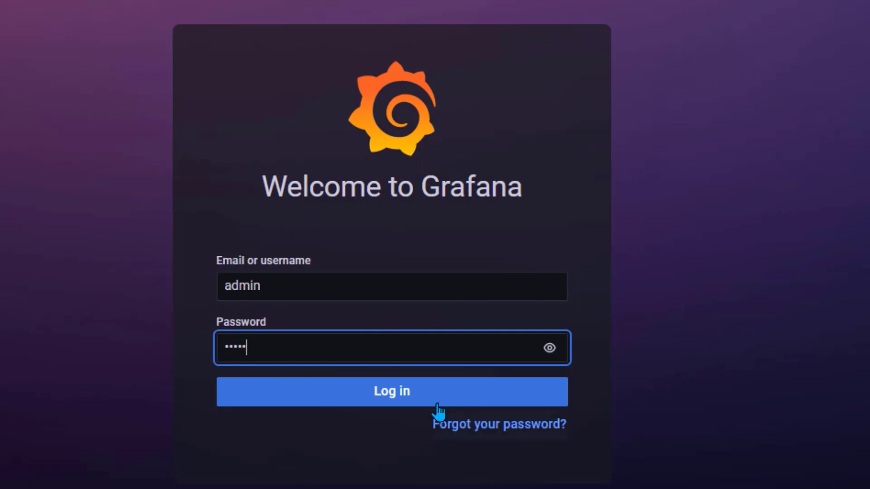
{"action": "left_click", "coordinate": [396, 401]}
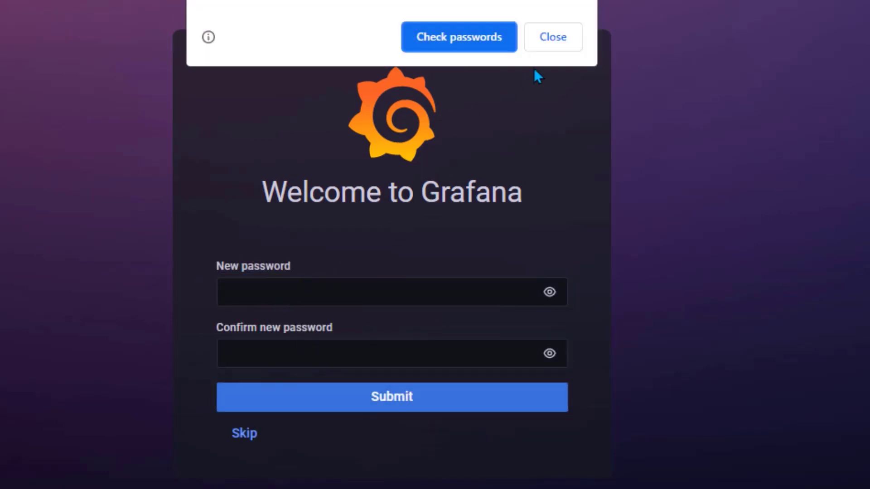
{"action": "left_click", "coordinate": [243, 434]}
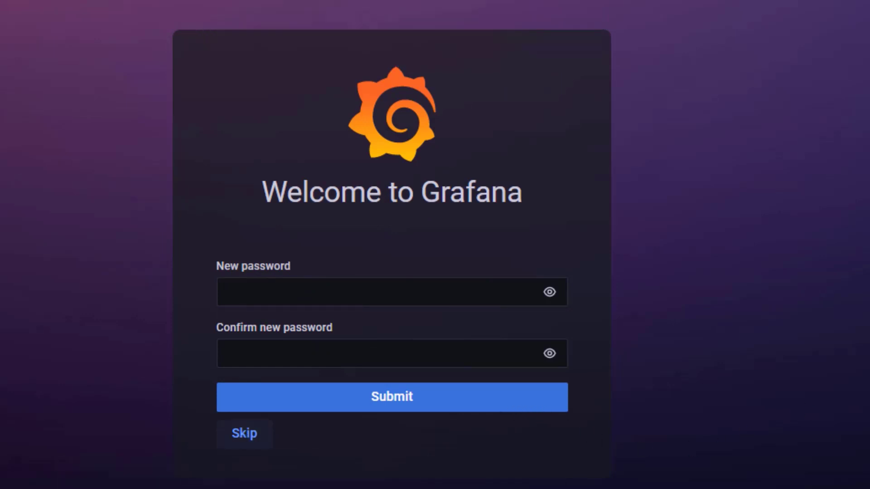
{"action": "left_click", "coordinate": [245, 434]}
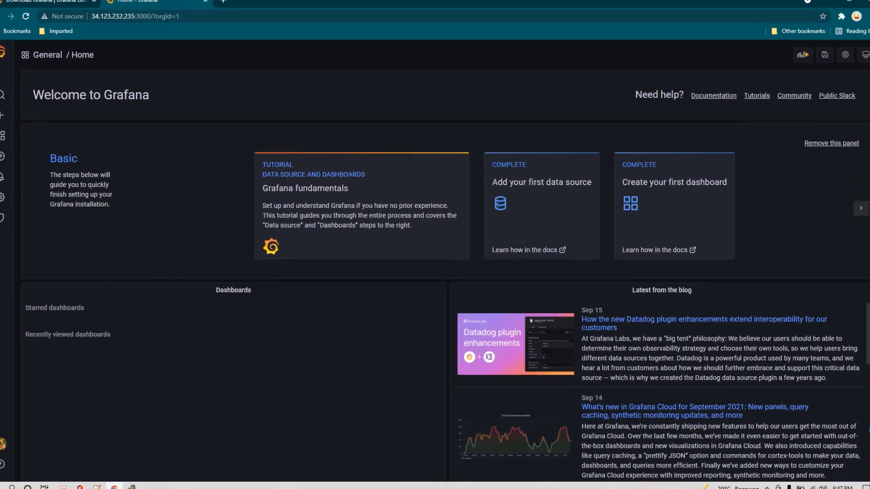
Return to the Grafana 8.1.4 Download Grafana tab in Chrome
{"action": "left_click", "coordinate": [69, 10]}
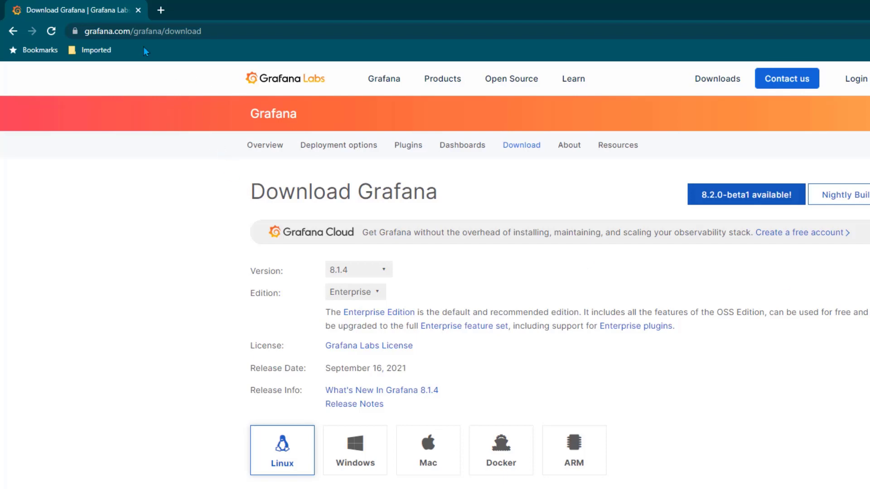
Download grafana-enterprise-8.1.4.windows-amd64.msi from the Windows tile and run it
{"action": "scroll", "coordinate": [113, 253], "scroll_direction": "down", "scroll_amount": 4}
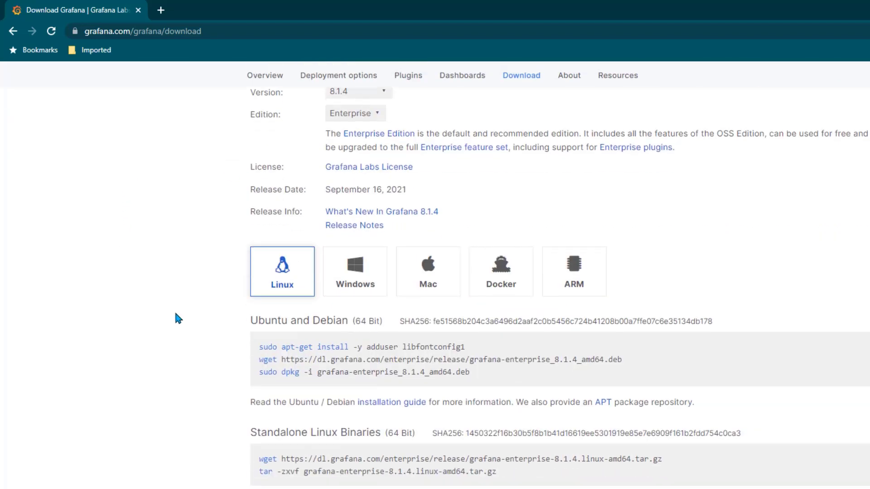
{"action": "left_click", "coordinate": [360, 287]}
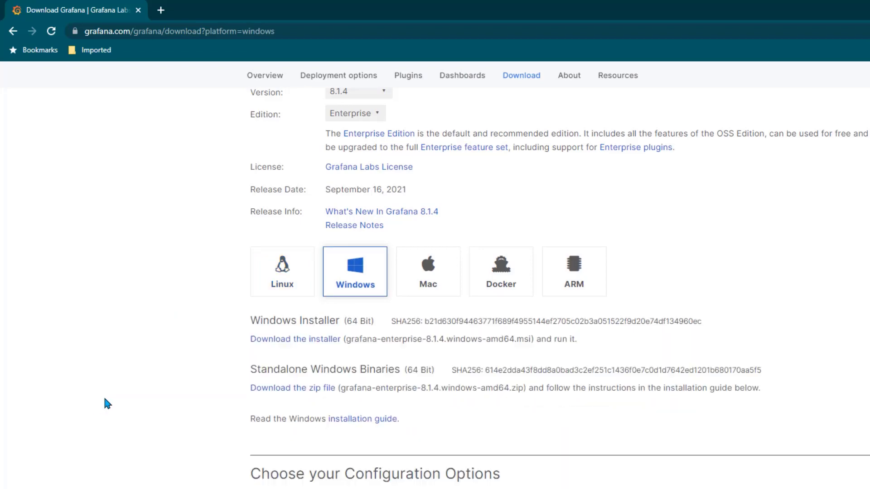
{"action": "left_click", "coordinate": [292, 340]}
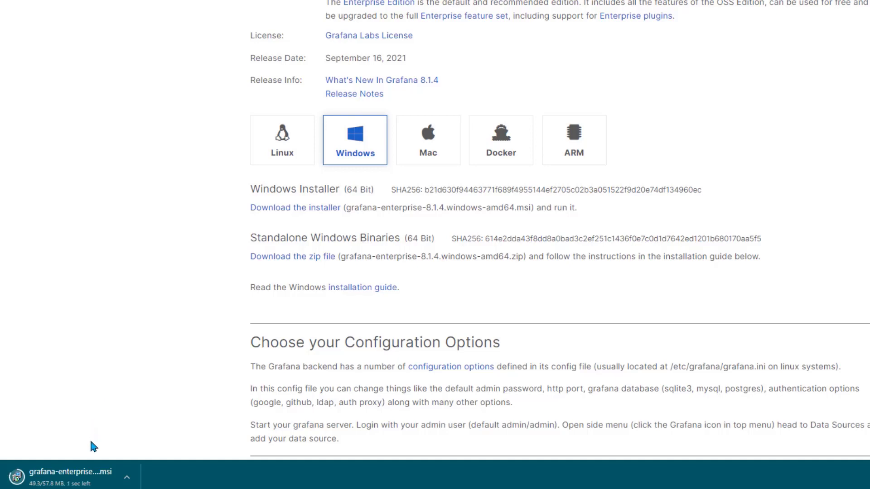
{"action": "left_click", "coordinate": [77, 480]}
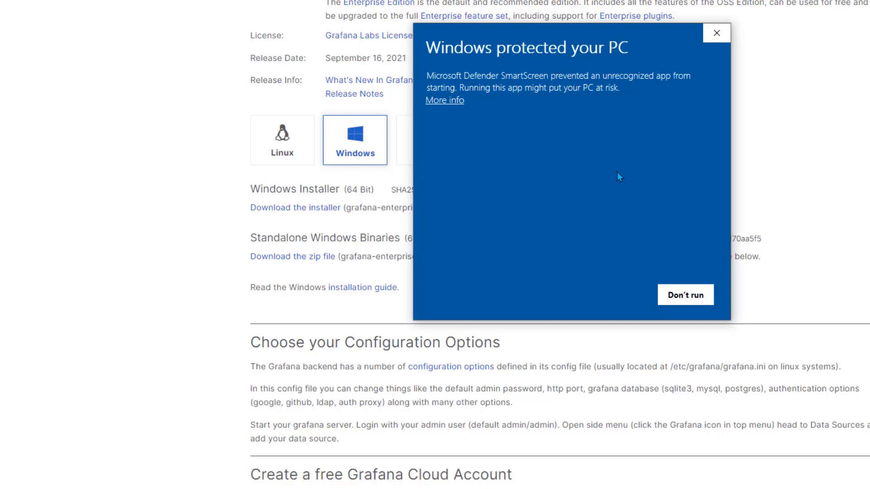
Run the blocked Grafana Enterprise installer, accept the license and install with default features
{"action": "left_click", "coordinate": [447, 101]}
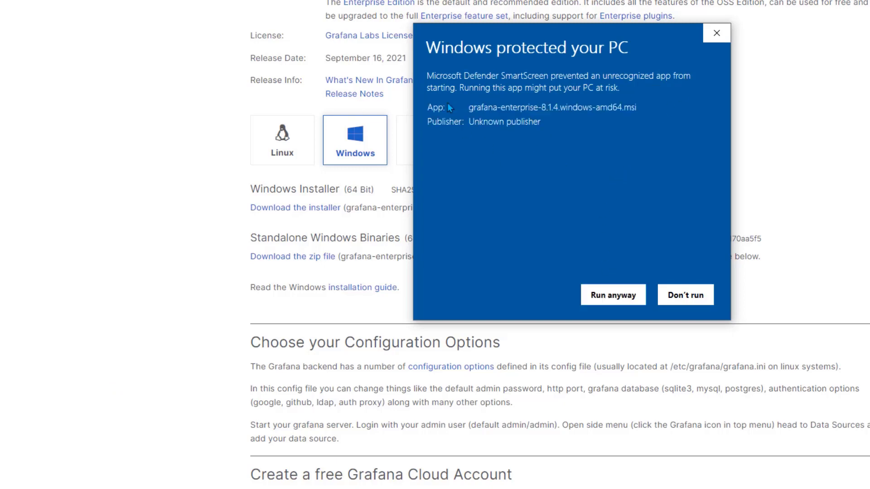
{"action": "left_click", "coordinate": [629, 298]}
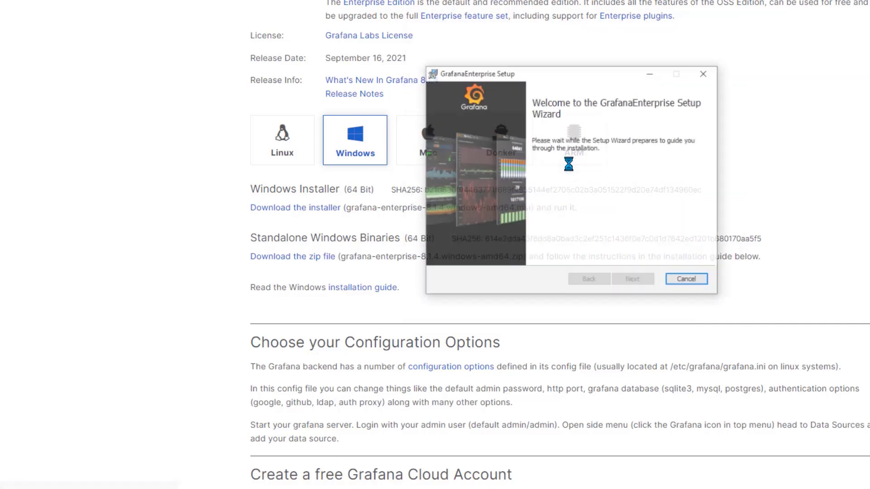
{"action": "left_click", "coordinate": [634, 281]}
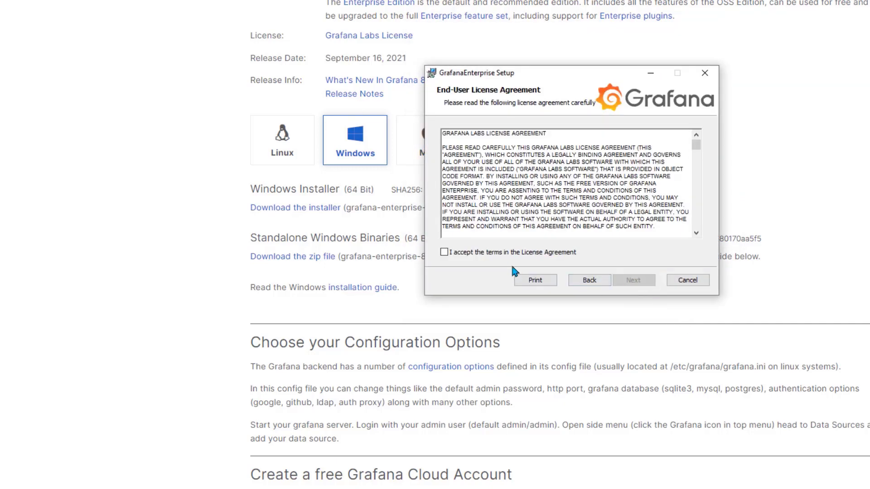
{"action": "left_click", "coordinate": [515, 257]}
{"action": "left_click", "coordinate": [632, 280]}
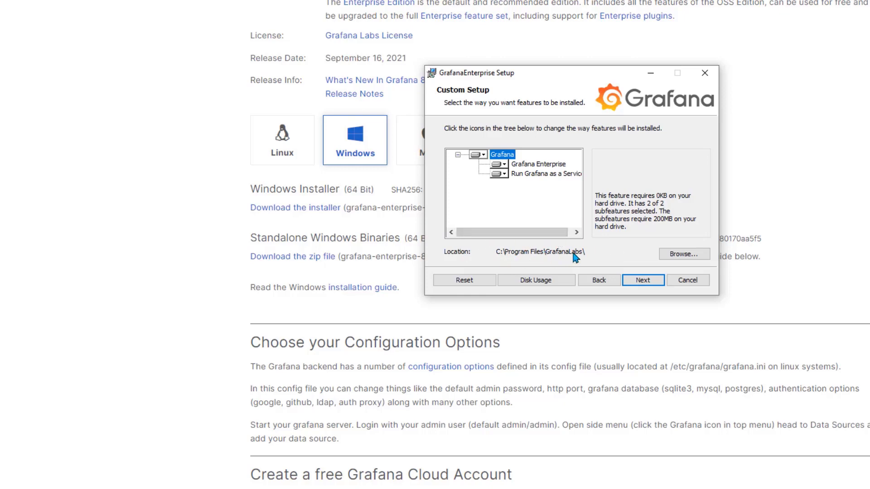
{"action": "left_click", "coordinate": [632, 283]}
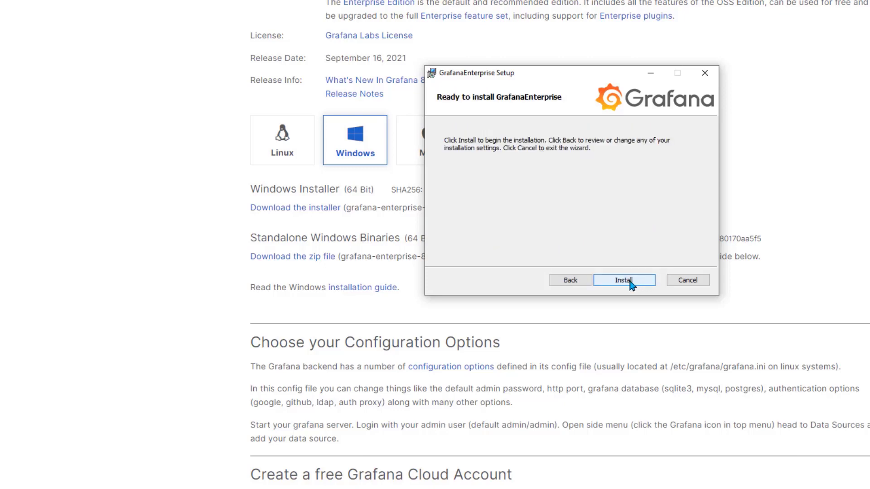
{"action": "left_click", "coordinate": [624, 281]}
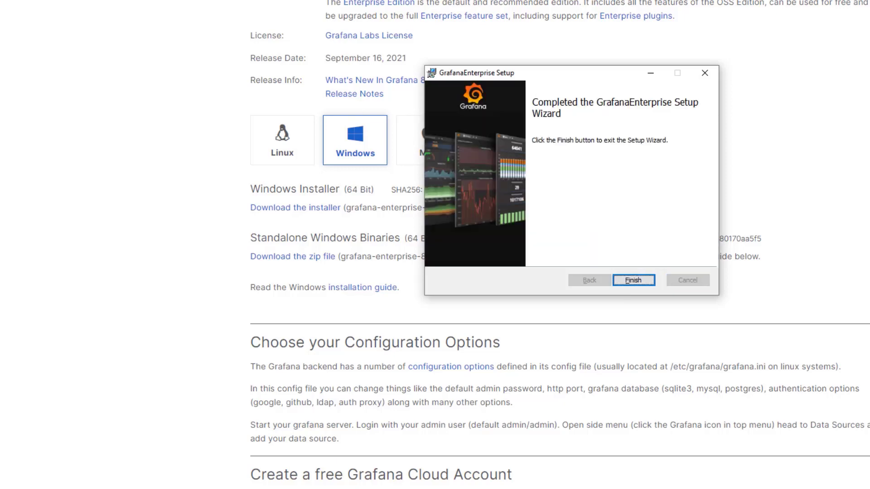
{"action": "left_click", "coordinate": [639, 282]}
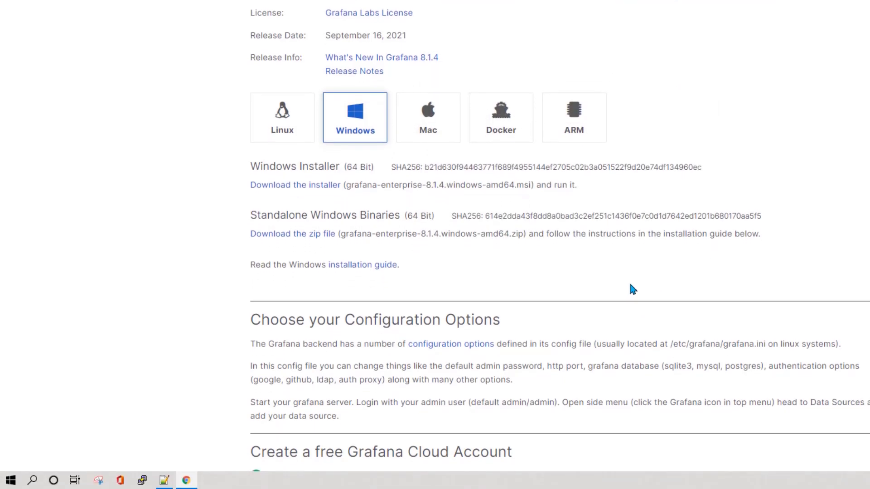
Launch services.msc from the Run dialog opened via the Start menu's right-click menu
{"action": "left_click", "coordinate": [10, 483]}
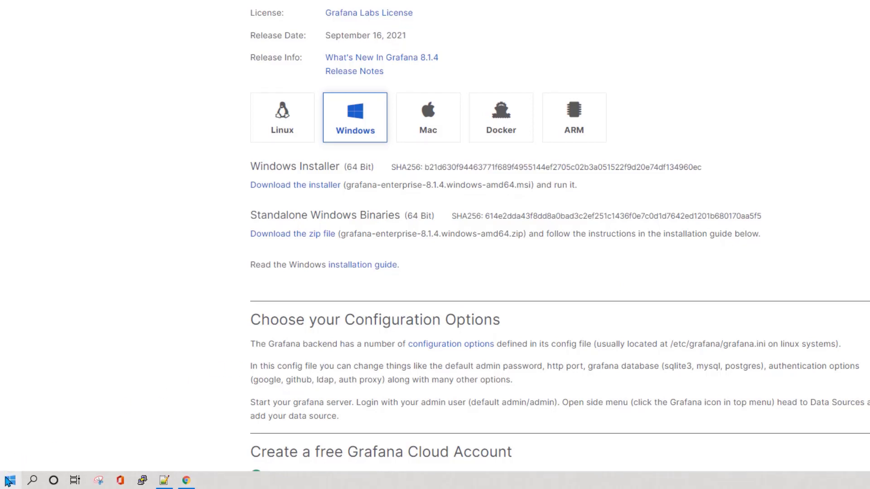
{"action": "right_click", "coordinate": [9, 482]}
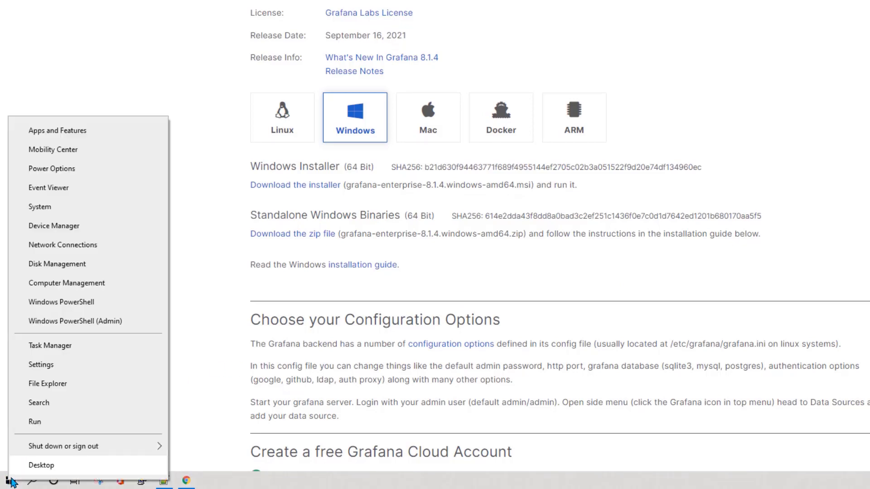
{"action": "left_click", "coordinate": [41, 421]}
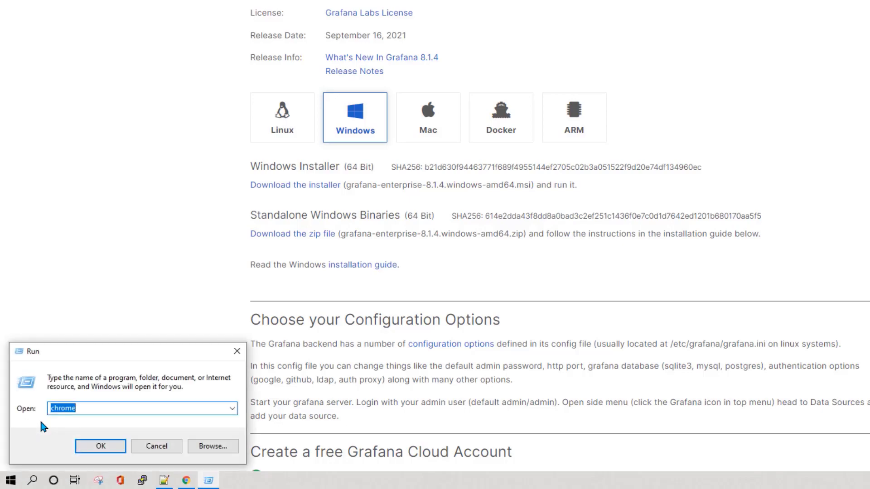
{"action": "type", "text": "services.msc"}
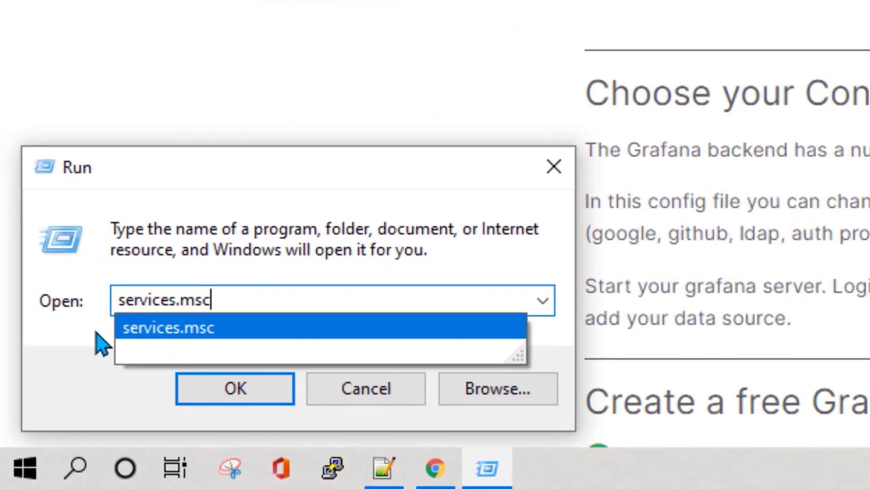
{"action": "key", "text": "Return"}
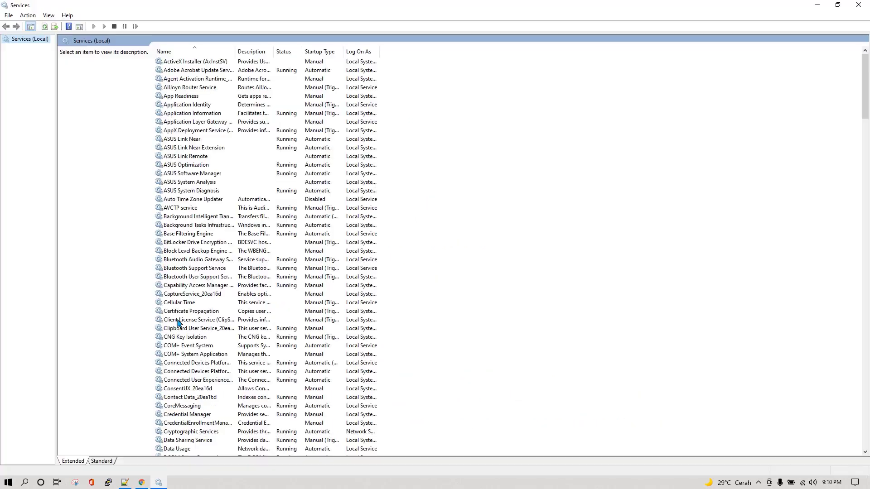
Check that the Grafana service shows Running with Automatic startup, then return to Chrome
{"action": "left_click", "coordinate": [178, 320]}
{"action": "type", "text": "gr"}
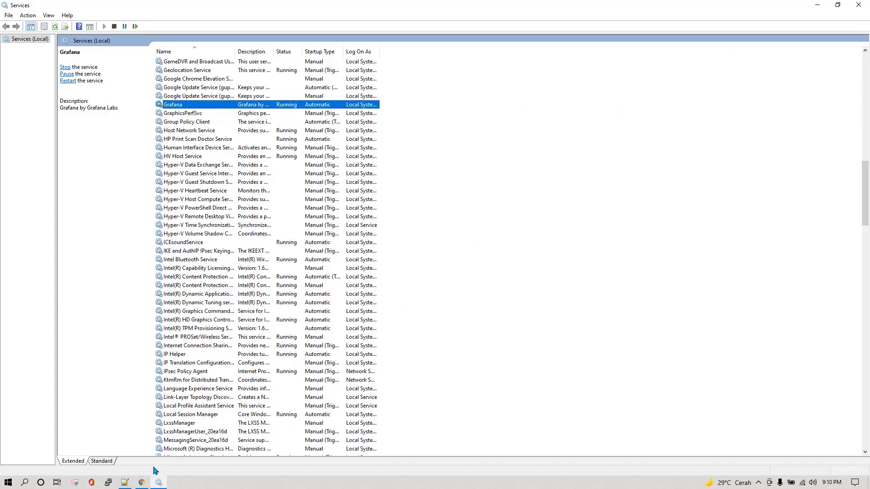
{"action": "left_click", "coordinate": [141, 482]}
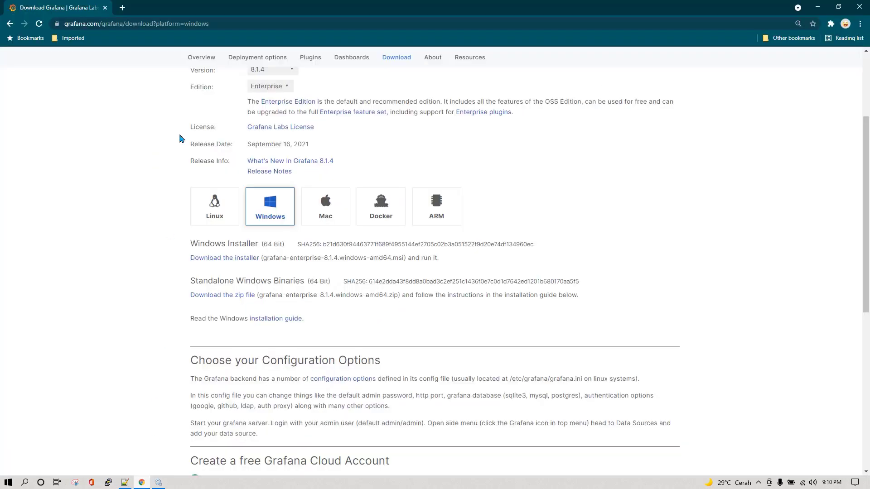
Go to localhost:3000 in a new Chrome tab
{"action": "left_click", "coordinate": [122, 7]}
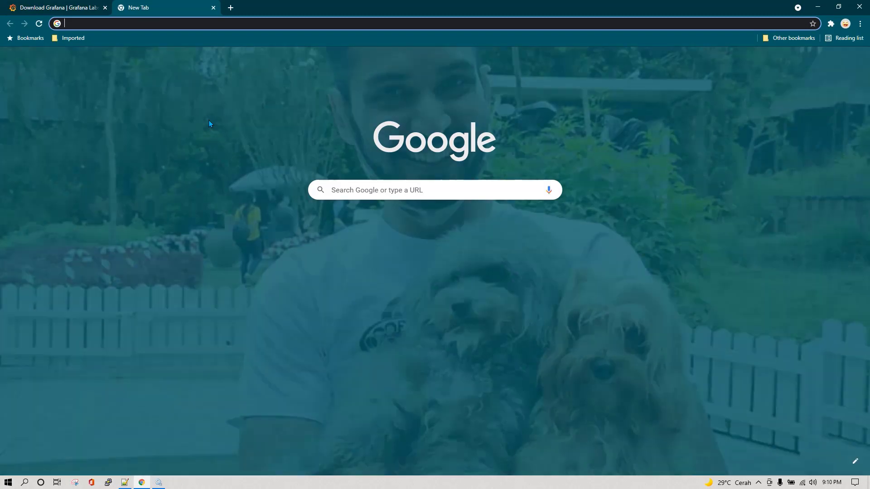
{"action": "type", "text": "localhost:3000"}
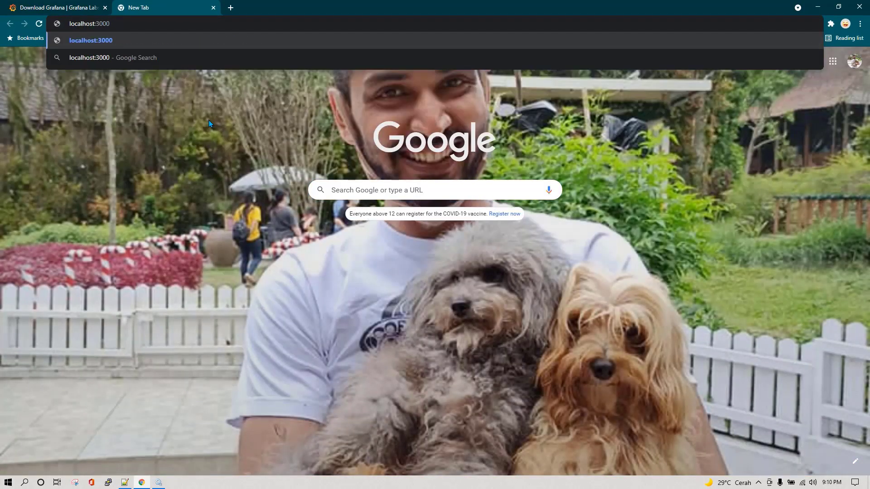
{"action": "key", "text": "Return"}
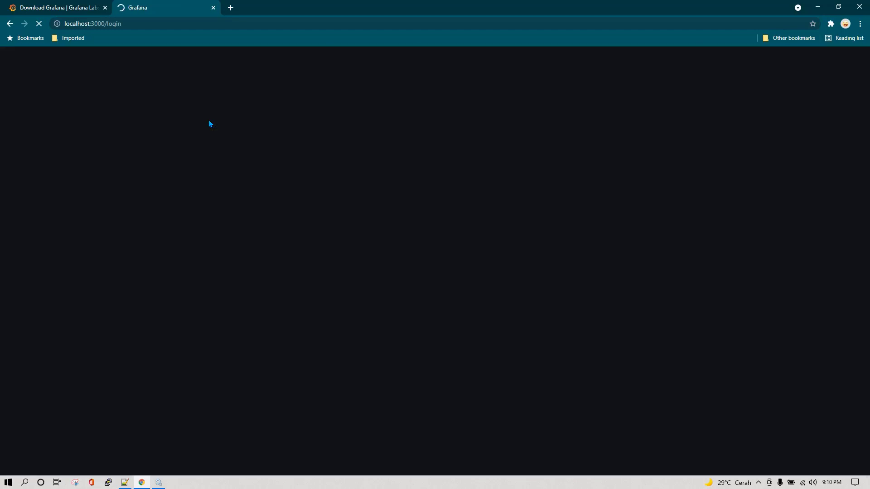
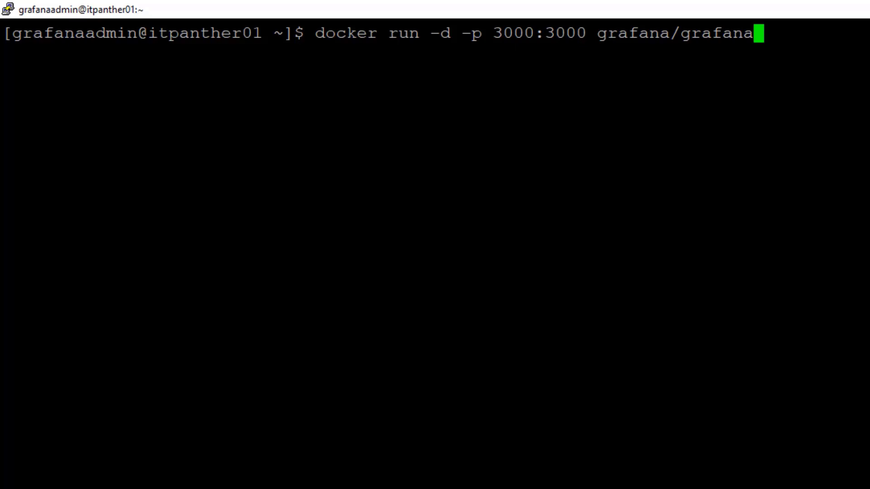
Run the grafana/grafana container on port 3000, then copy the server IP from the saved 'grafana' session
{"action": "key", "text": "Return"}
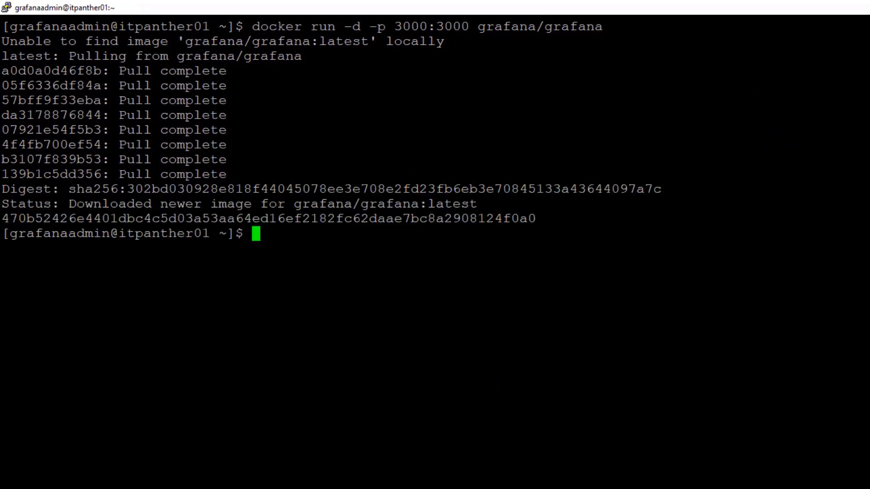
{"action": "right_click", "coordinate": [704, 6]}
{"action": "left_click", "coordinate": [752, 141]}
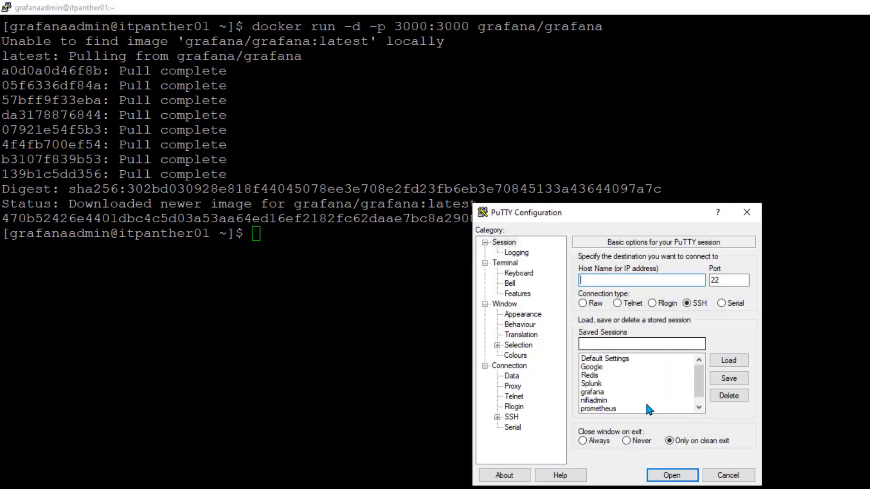
{"action": "left_click", "coordinate": [600, 392]}
{"action": "left_click", "coordinate": [723, 361]}
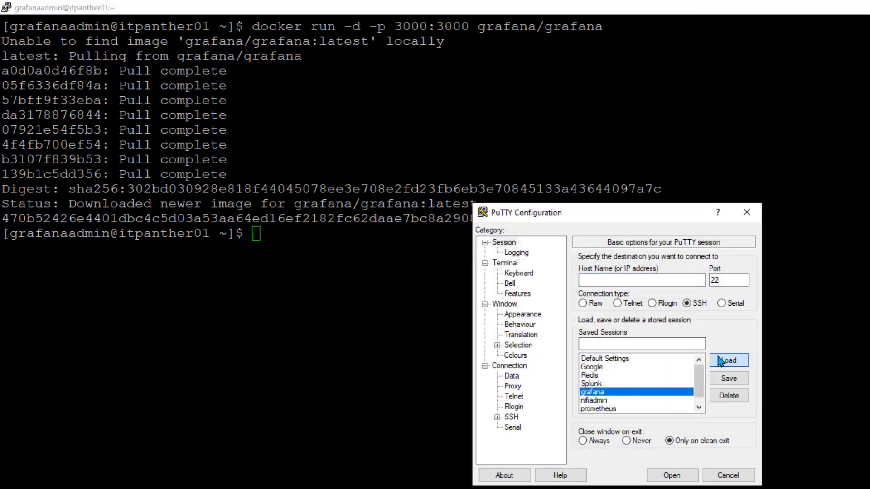
{"action": "left_click_drag", "start_coordinate": [629, 280], "coordinate": [688, 291]}
{"action": "key", "text": "ctrl+c"}
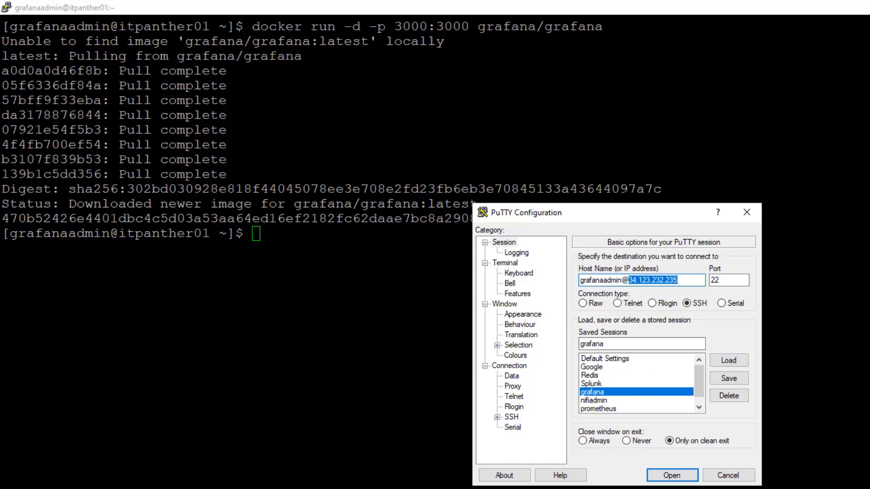
{"action": "key", "text": "alt+Tab"}
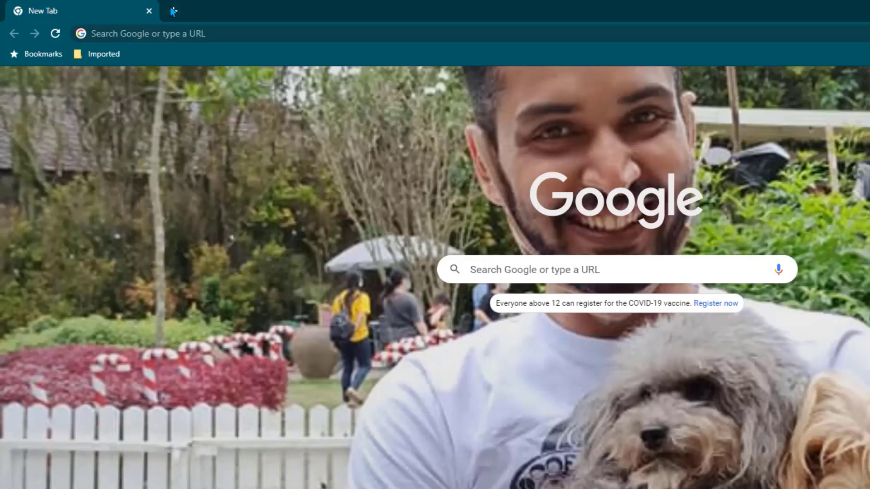
Open Grafana at the server IP on port 3000 in Chrome
{"action": "left_click", "coordinate": [245, 35]}
{"action": "key", "text": "ctrl+v"}
{"action": "type", "text": ":3000"}
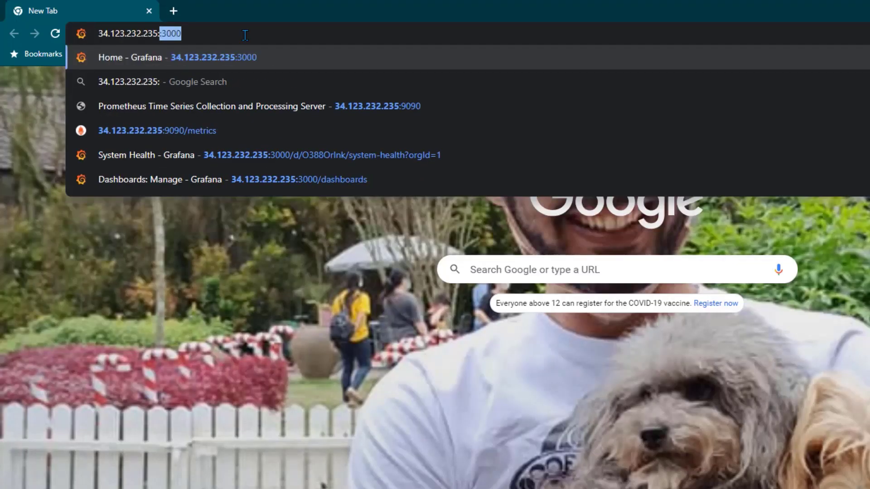
{"action": "key", "text": "Return"}
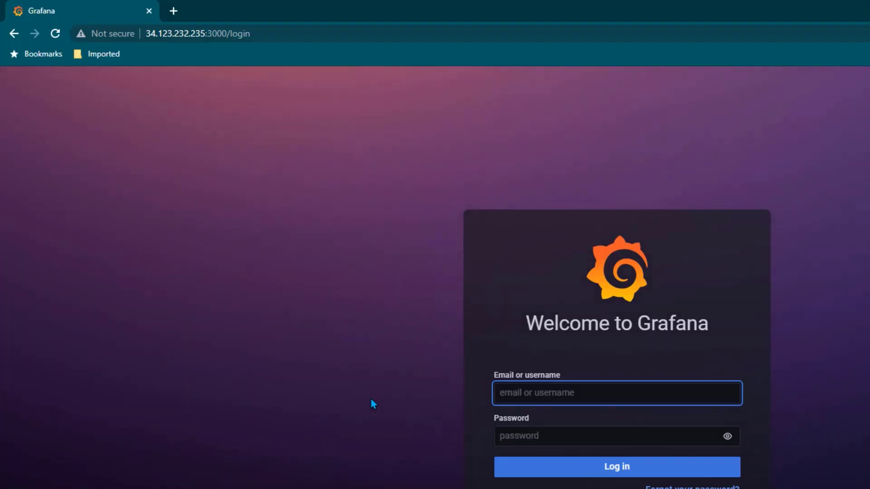
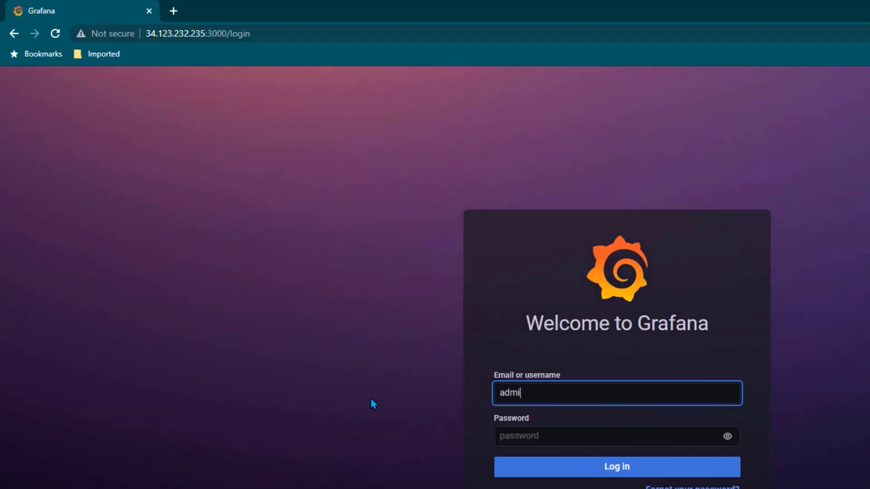
Log in with the default admin account, dismiss the password warning and skip the password change
{"action": "key", "text": "Tab"}
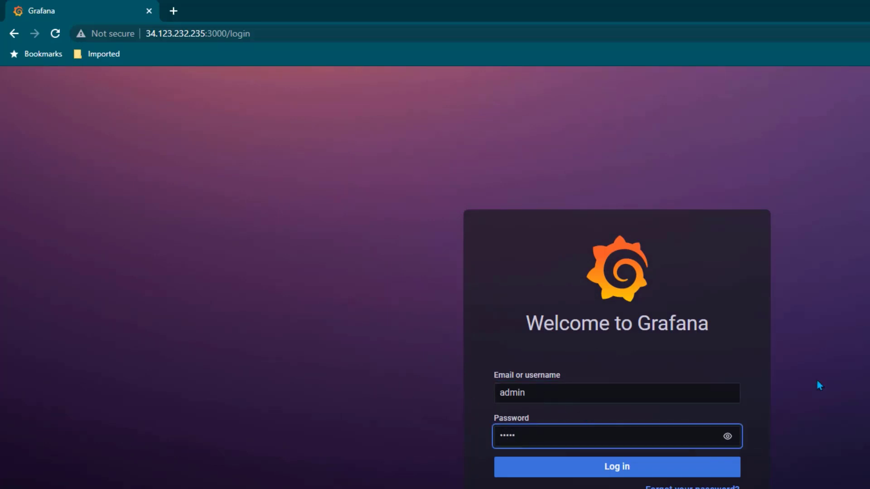
{"action": "left_click", "coordinate": [627, 471]}
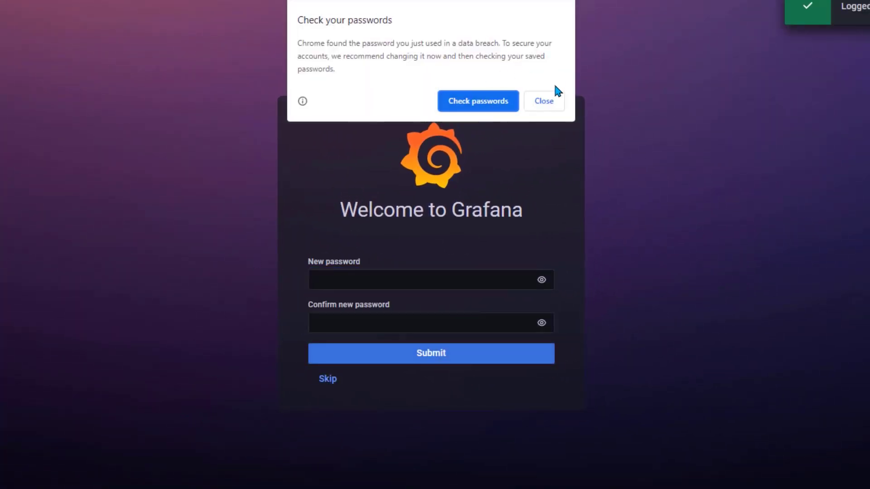
{"action": "left_click", "coordinate": [543, 101]}
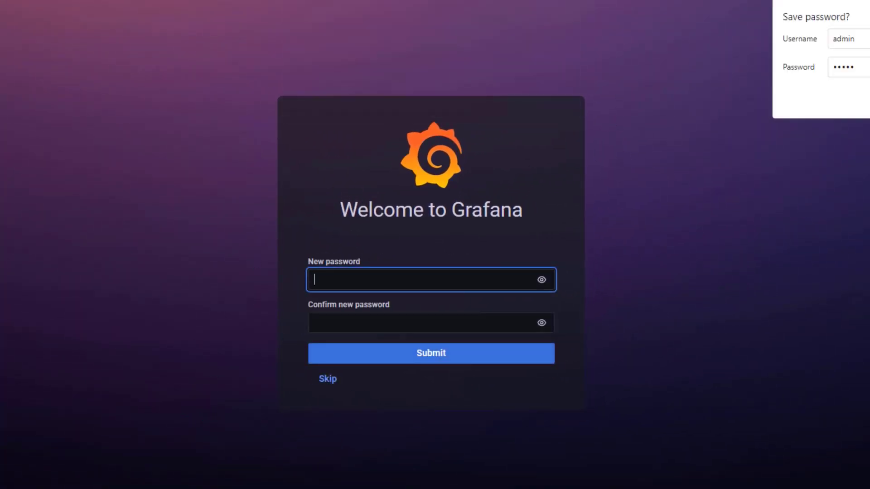
{"action": "left_click", "coordinate": [327, 383]}
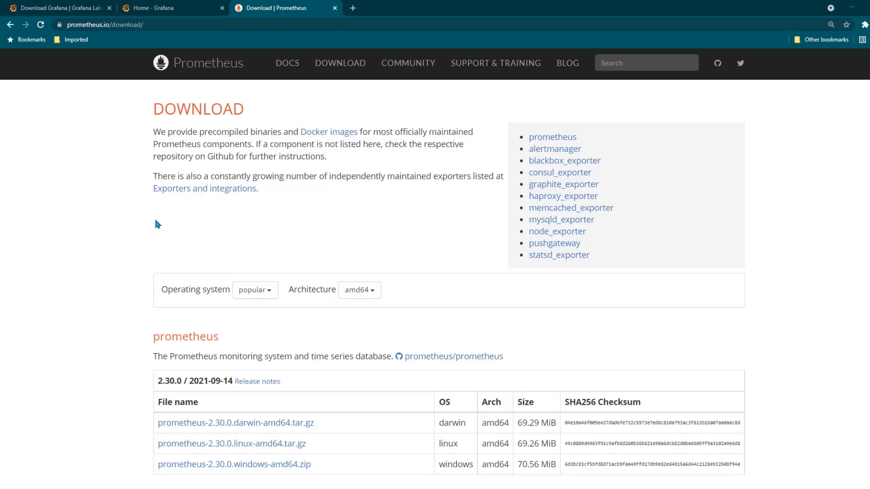
Copy the prometheus-2.30.0.linux-amd64.tar.gz link address and switch to the prometheus PuTTY session
{"action": "scroll", "coordinate": [136, 217], "scroll_direction": "down", "scroll_amount": 1}
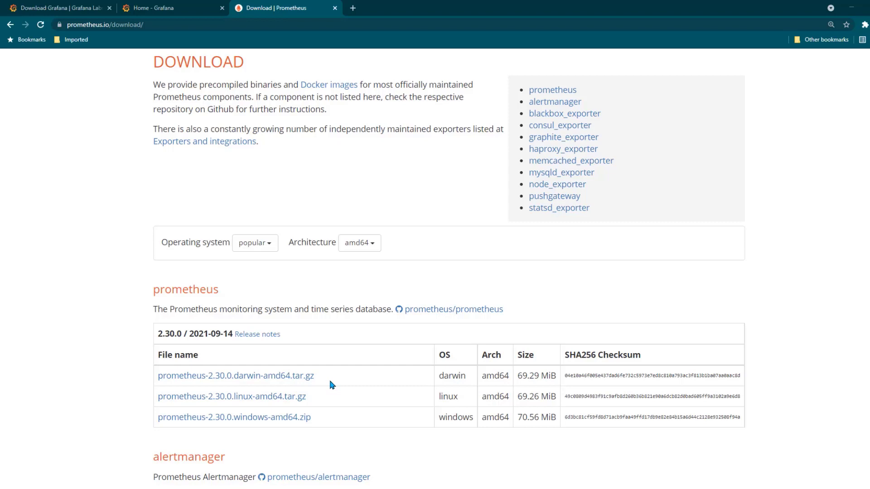
{"action": "right_click", "coordinate": [287, 398]}
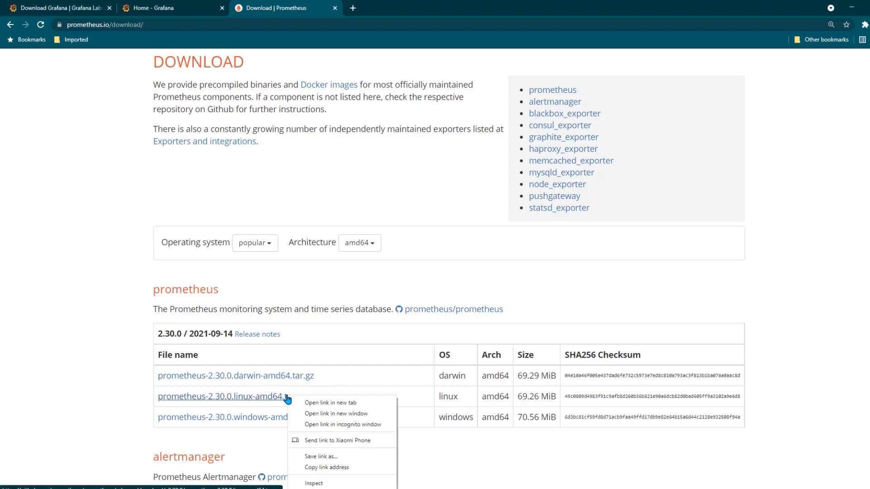
{"action": "left_click", "coordinate": [342, 471]}
{"action": "mouse_move", "coordinate": [147, 488]}
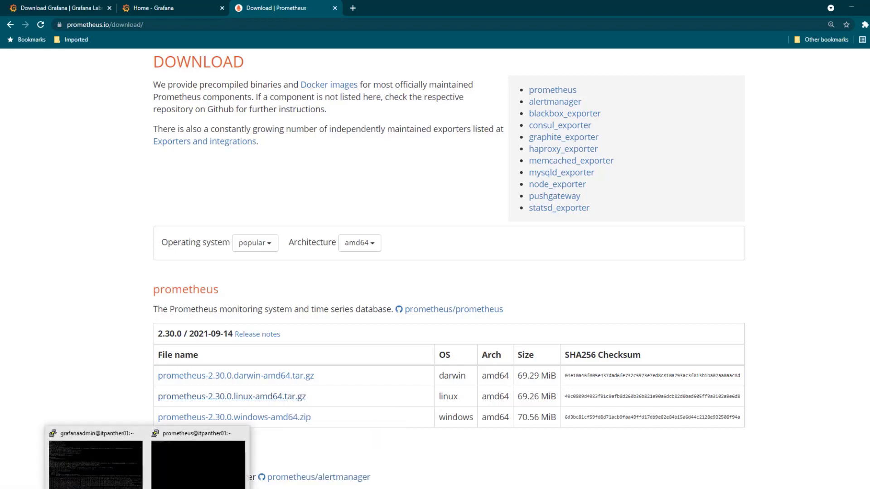
{"action": "left_click", "coordinate": [198, 462]}
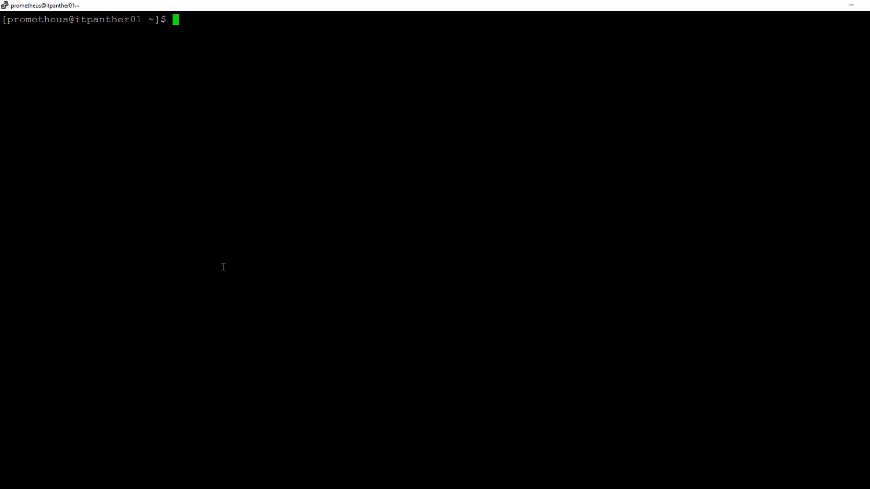
Download the Prometheus 2.30.0 linux-amd64 archive onto the server with wget
{"action": "type", "text": "wget"}
{"action": "right_click", "coordinate": [384, 93]}
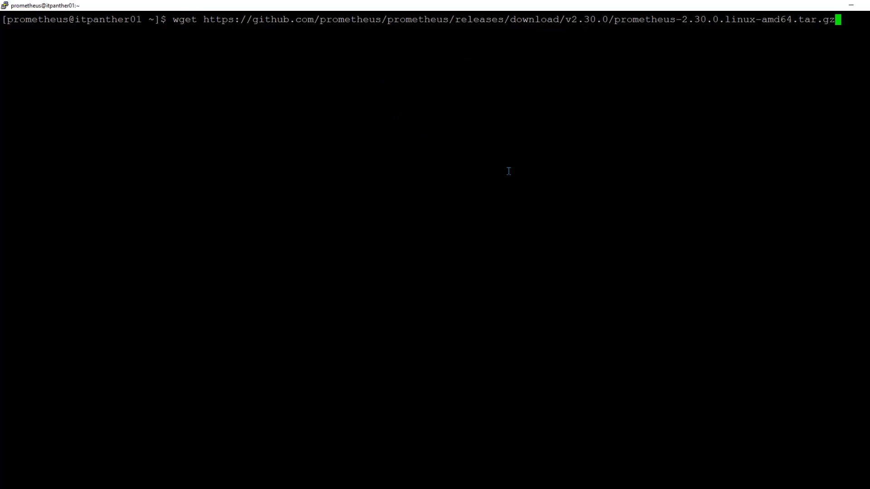
{"action": "key", "text": "Return"}
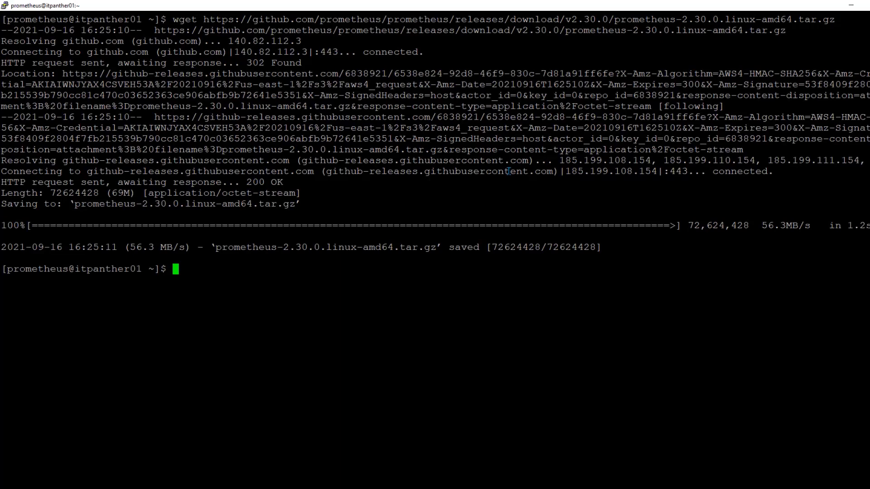
List the files, extract prometheus-2.30.0.linux-amd64.tar.gz with tar zxvf, and clear the screen
{"action": "type", "text": "ls -lrt"}
{"action": "key", "text": "Return"}
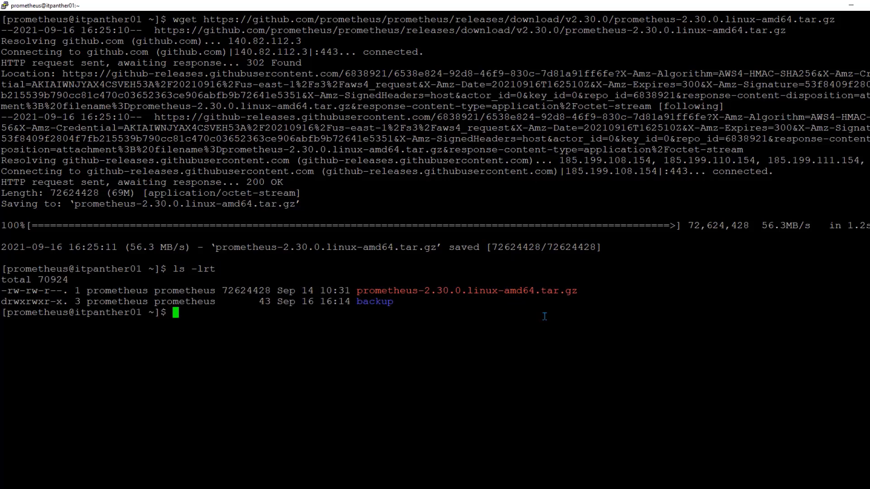
{"action": "type", "text": "tar zxvf prometheus-2.30.0.linux-amd64.tar.gz"}
{"action": "key", "text": "Return"}
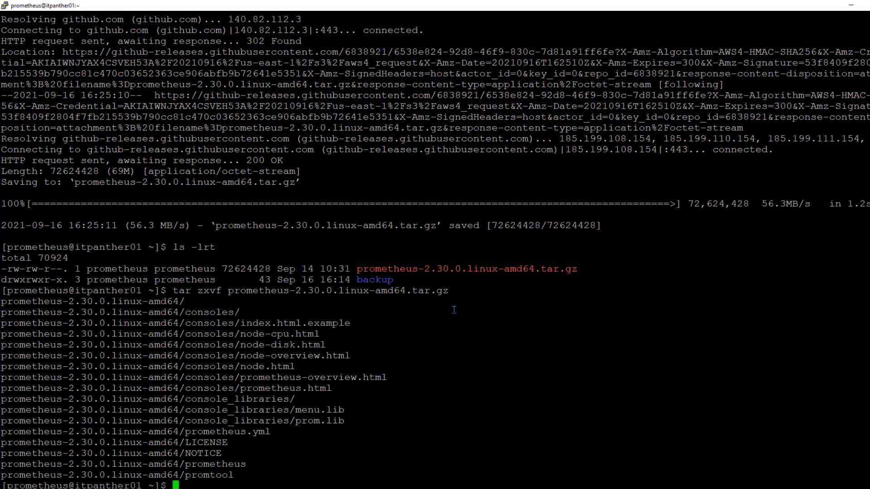
{"action": "type", "text": "clear"}
{"action": "key", "text": "Return"}
Enter prometheus-2.30.0.linux-amd64, list its files and confirm the path /home/prometheus/prometheus-2.30.0.linux-amd64
{"action": "type", "text": "ls -lrt"}
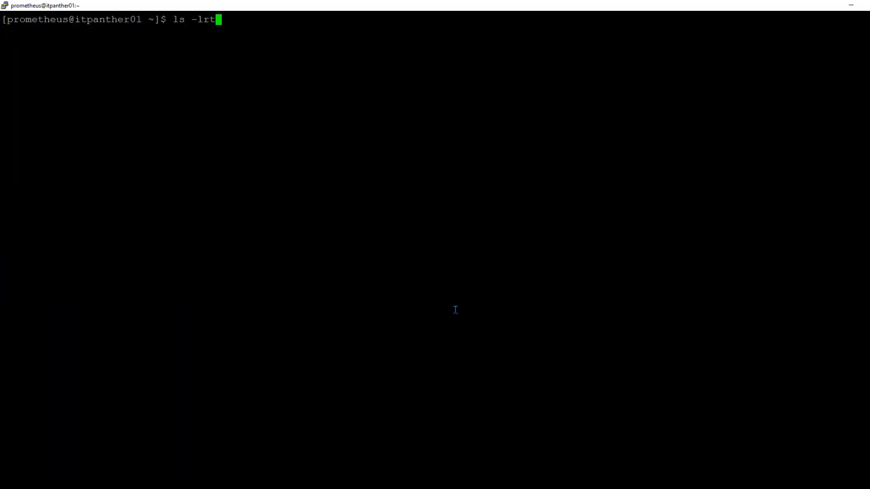
{"action": "key", "text": "Return"}
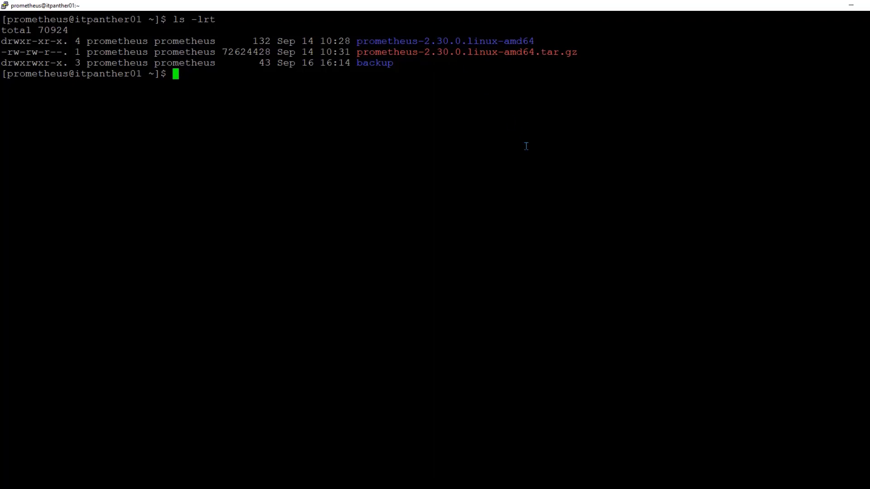
{"action": "type", "text": "cd pro"}
{"action": "key", "text": "Tab"}
{"action": "key", "text": "Return"}
{"action": "type", "text": "ls -lrt"}
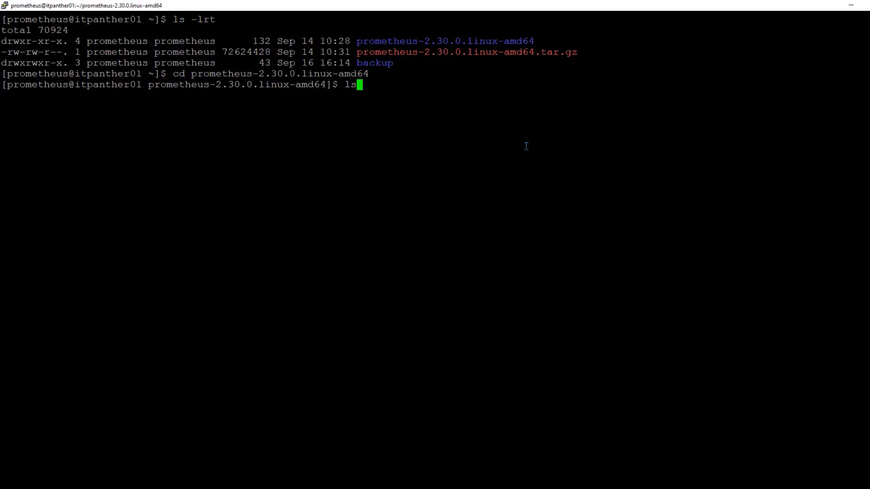
{"action": "key", "text": "Return"}
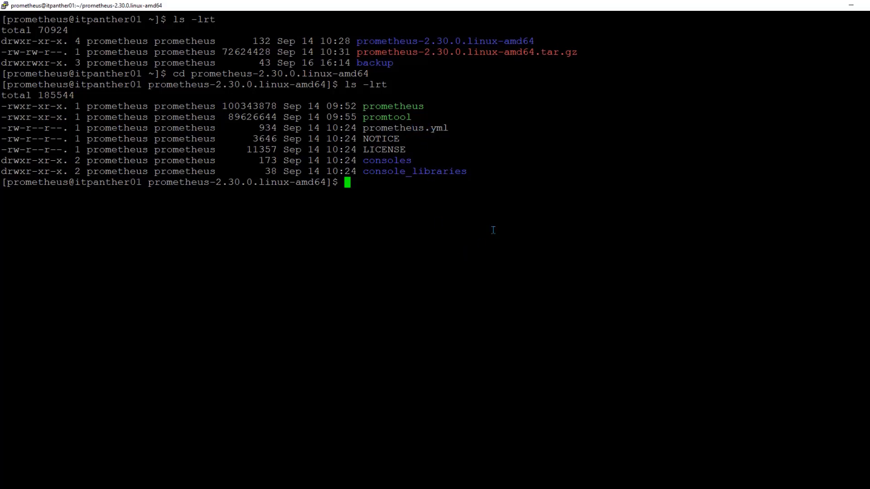
{"action": "type", "text": "pwd"}
{"action": "key", "text": "Return"}
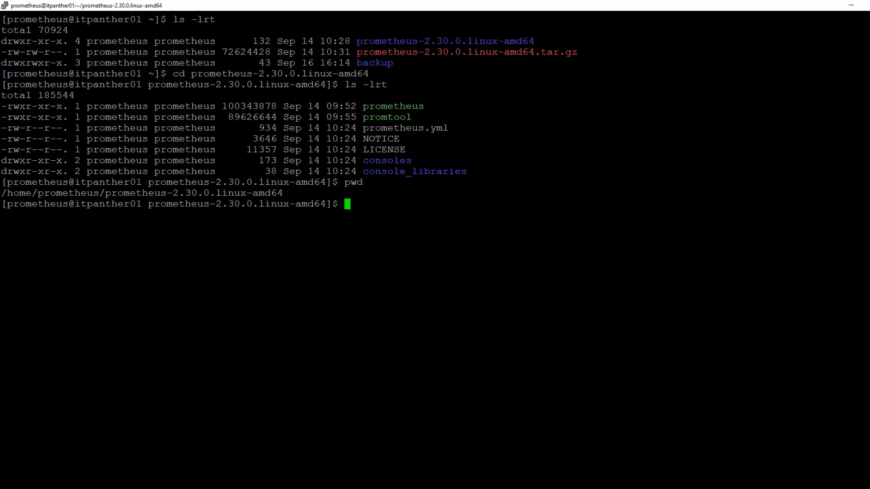
Review the prometheus.service unit draft in Notepad++, going over its [Unit] and [Service] sections
{"action": "left_click", "coordinate": [113, 488]}
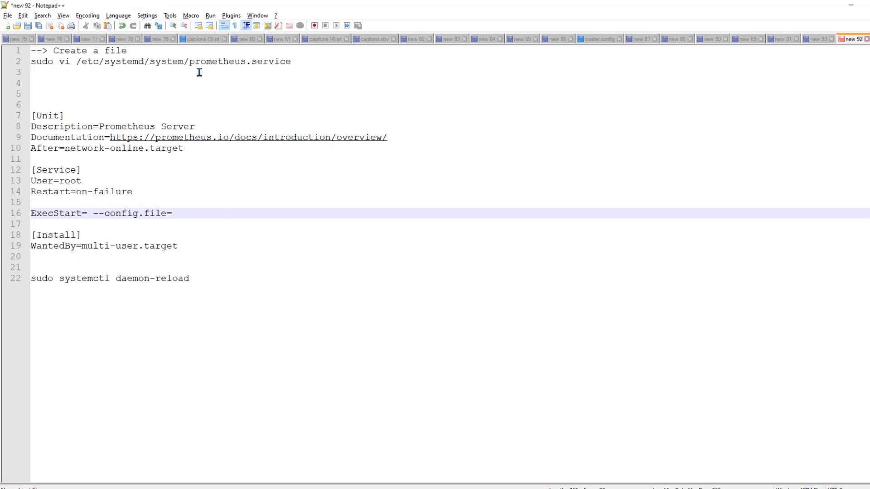
{"action": "left_click_drag", "start_coordinate": [189, 63], "coordinate": [286, 68]}
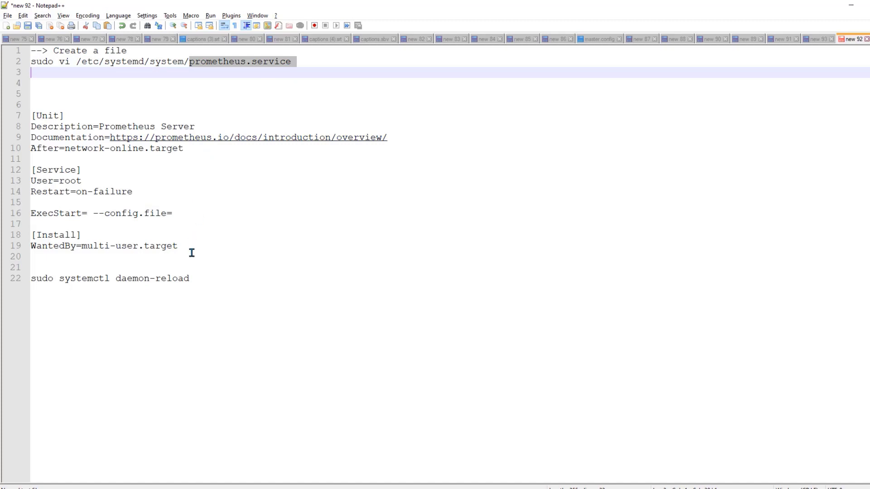
{"action": "left_click_drag", "start_coordinate": [190, 251], "coordinate": [30, 115]}
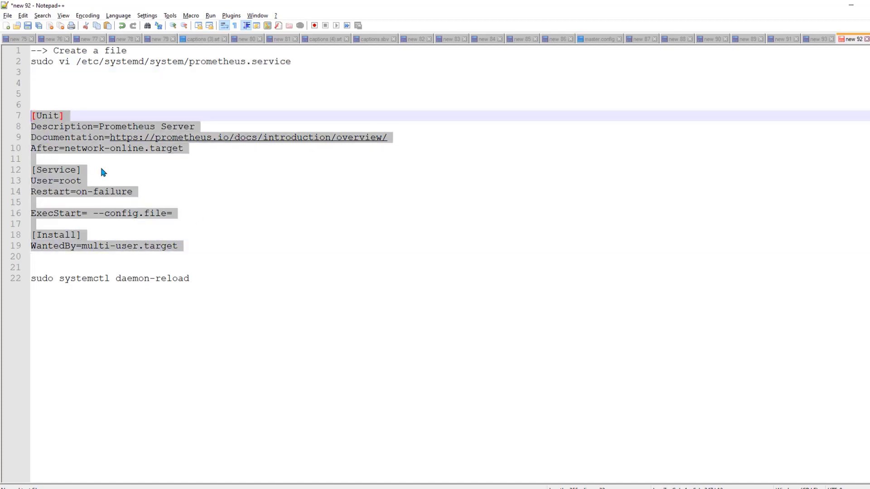
{"action": "left_click", "coordinate": [89, 265]}
{"action": "key", "text": "Return"}
{"action": "key", "text": "Return"}
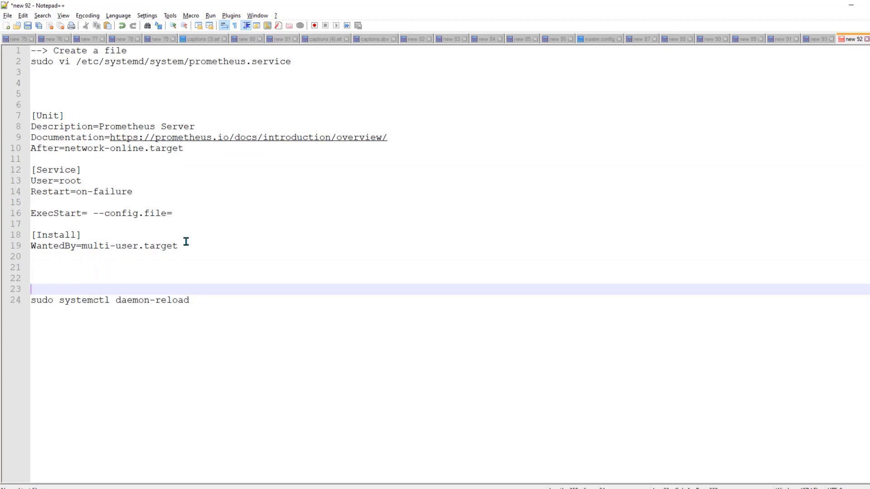
{"action": "left_click_drag", "start_coordinate": [186, 241], "coordinate": [32, 116]}
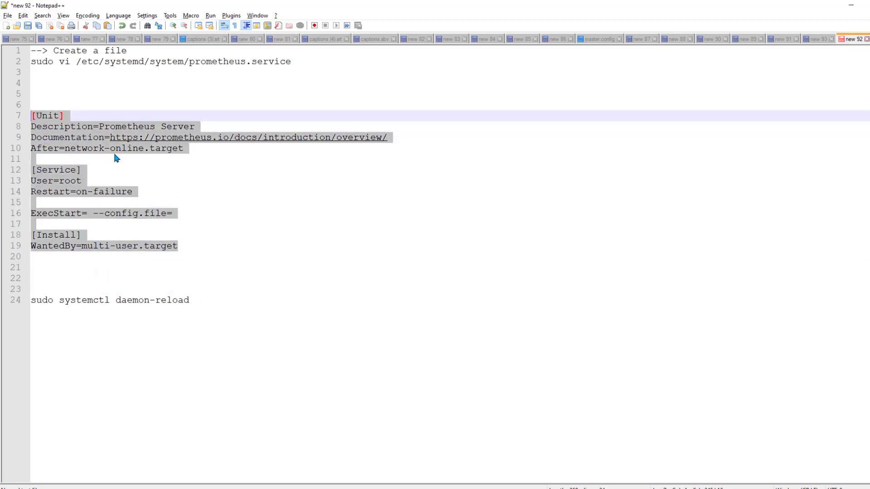
{"action": "left_click", "coordinate": [204, 177]}
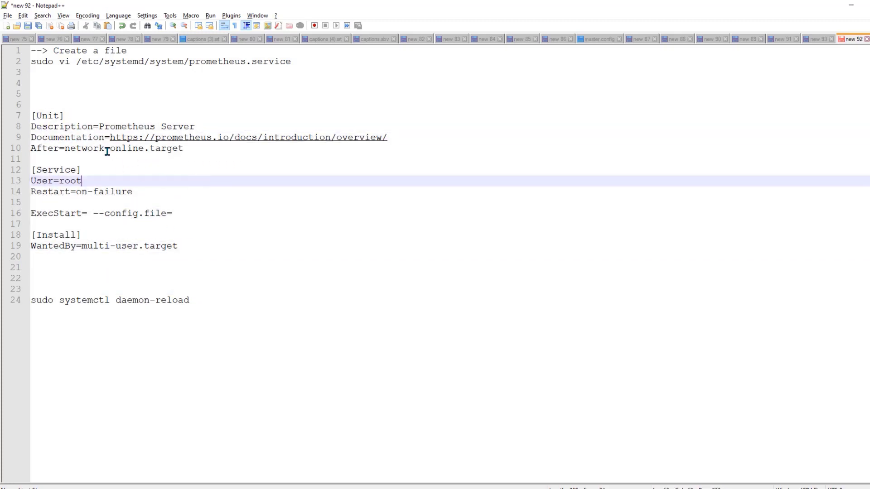
{"action": "double_click", "coordinate": [59, 117]}
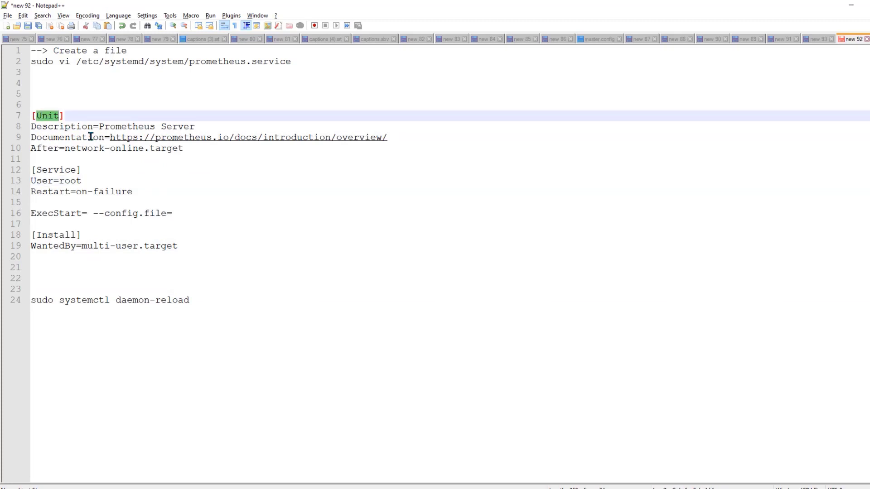
{"action": "left_click_drag", "start_coordinate": [184, 150], "coordinate": [24, 132]}
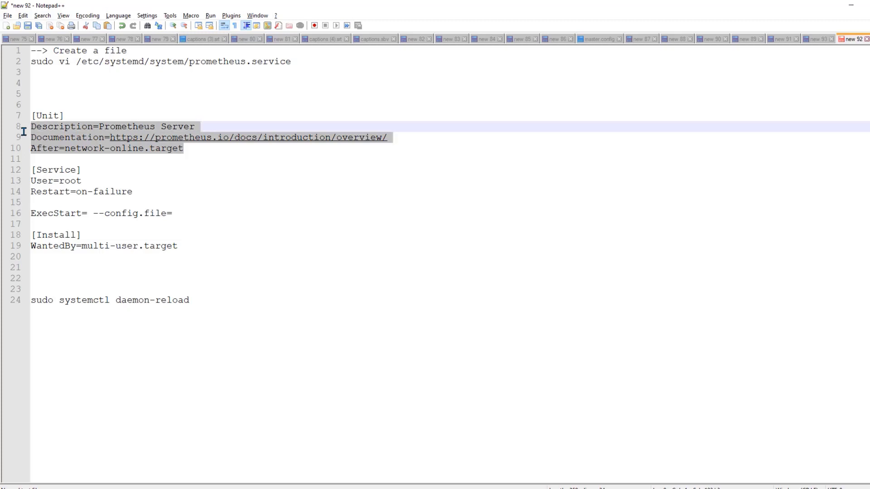
{"action": "double_click", "coordinate": [60, 171]}
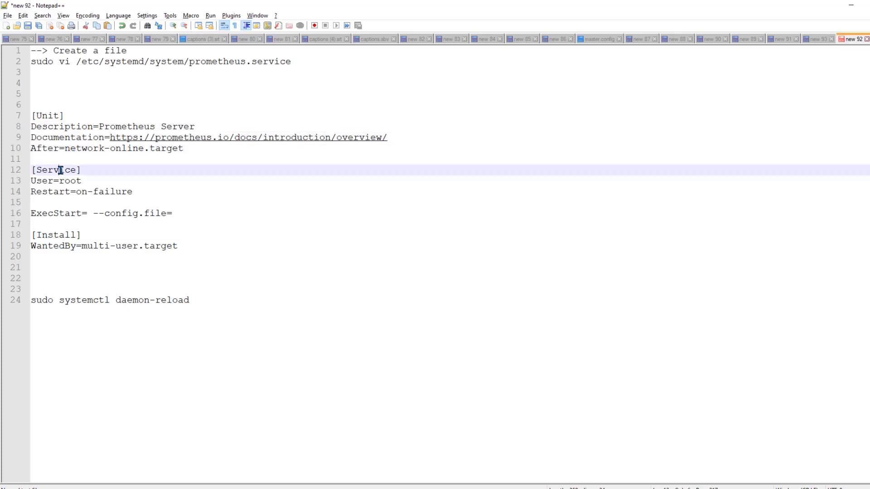
{"action": "left_click", "coordinate": [82, 181]}
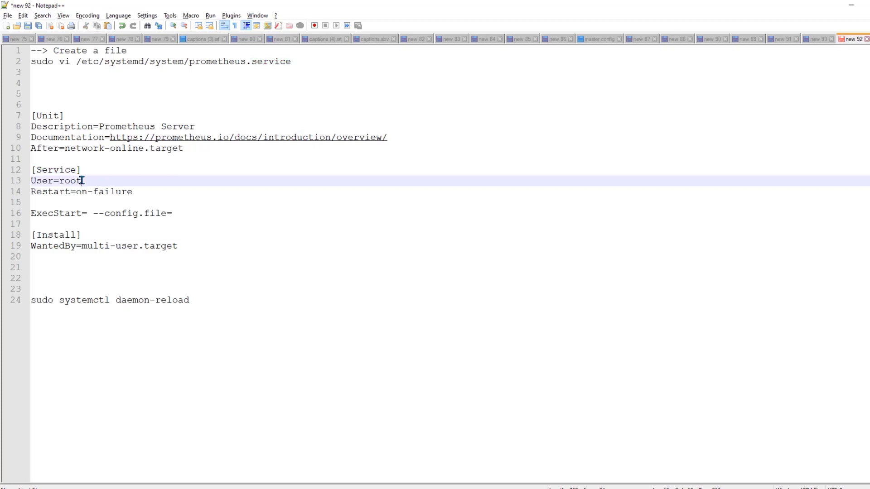
Set ExecStart= to the pwd directory path followed by the prometheus binary
{"action": "left_click", "coordinate": [87, 214]}
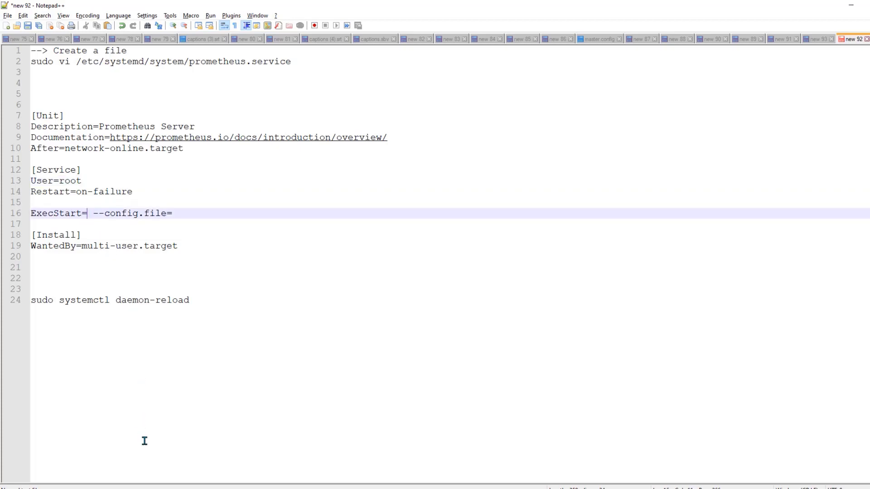
{"action": "mouse_move", "coordinate": [147, 488]}
{"action": "left_click", "coordinate": [199, 458]}
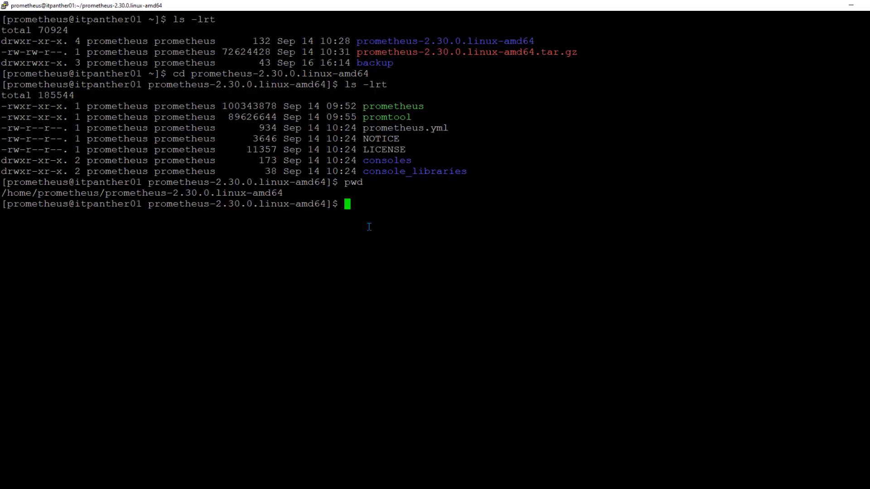
{"action": "double_click", "coordinate": [222, 194]}
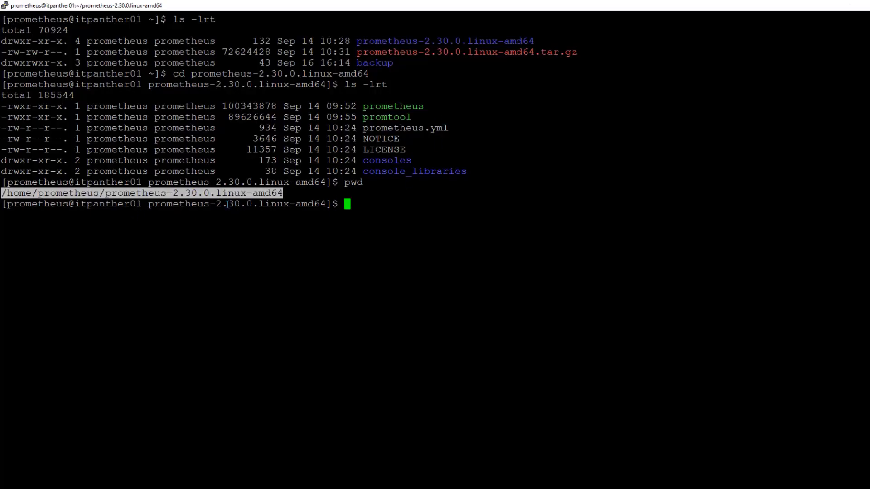
{"action": "key", "text": "alt+Tab"}
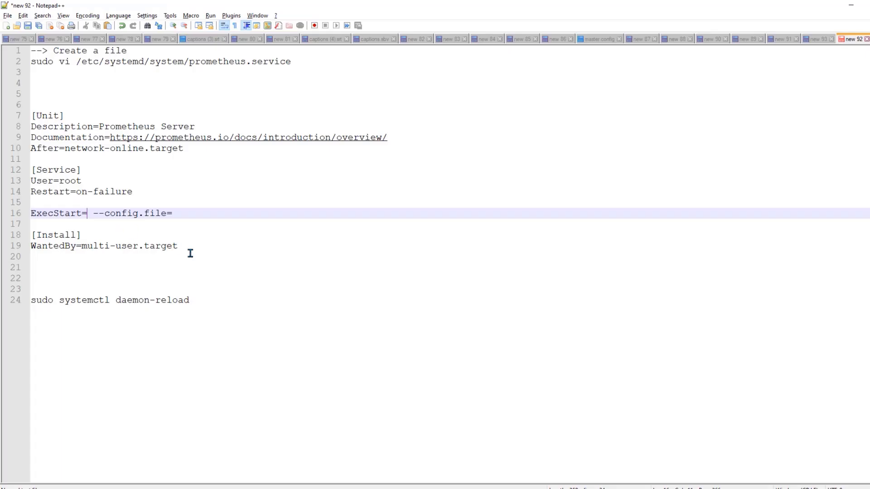
{"action": "type", "text": "/home/prometheus/prometheus-2.30.0.linux-amd64"}
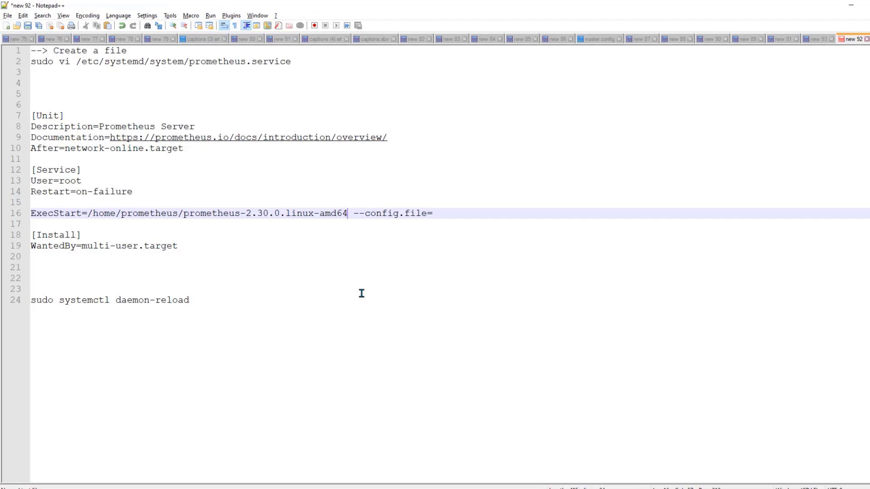
{"action": "type", "text": "/"}
{"action": "key", "text": "alt+Tab"}
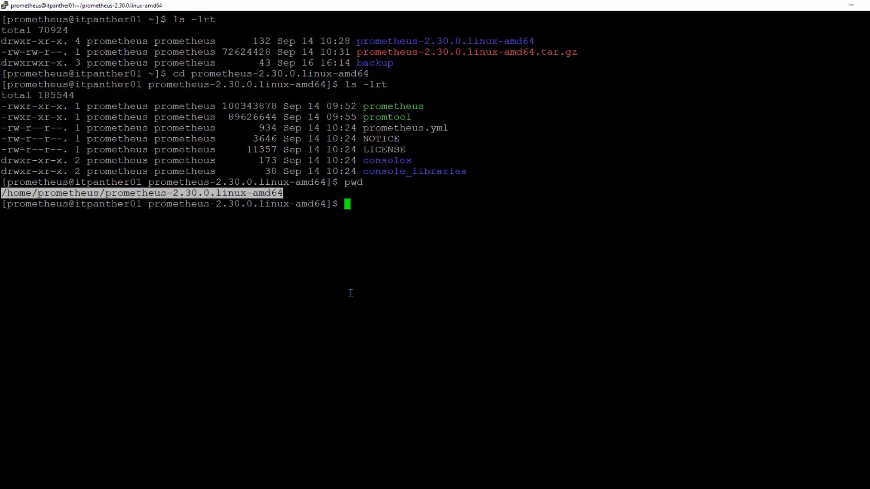
{"action": "double_click", "coordinate": [389, 109]}
{"action": "key", "text": "alt+Tab"}
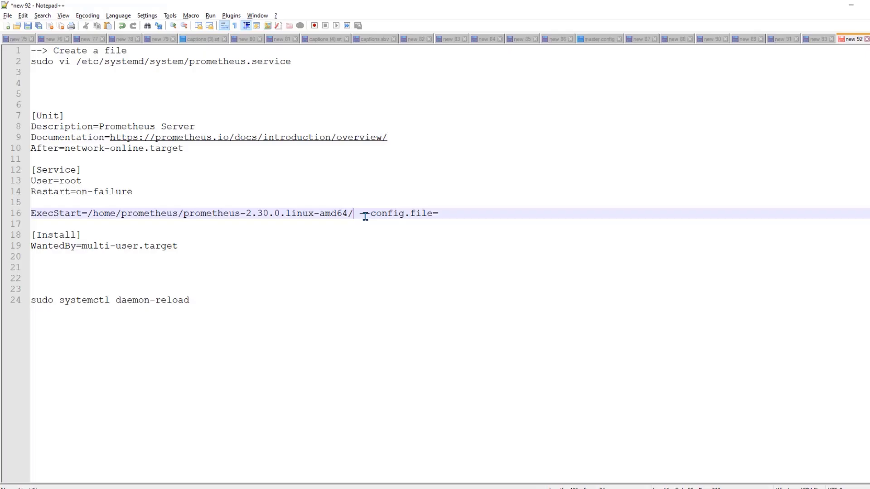
{"action": "type", "text": "prometheus"}
Point --config.file= to the install directory's prometheus.yml
{"action": "left_click", "coordinate": [417, 216]}
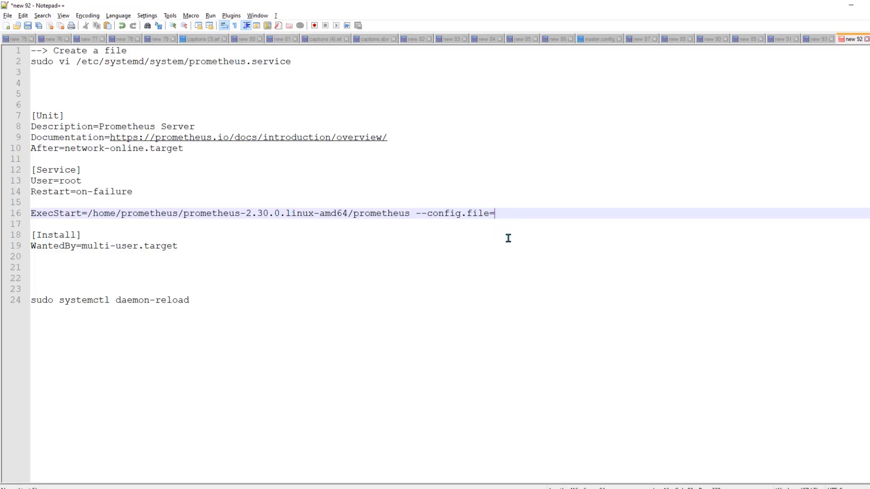
{"action": "key", "text": "alt+Tab"}
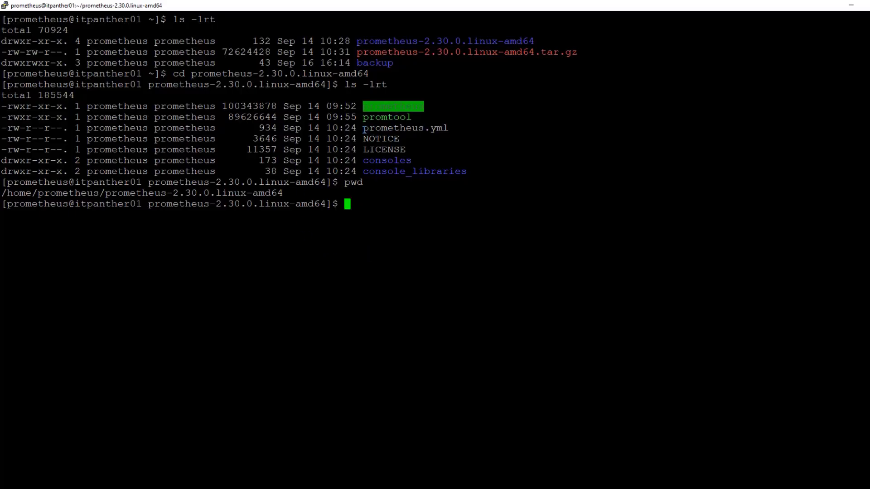
{"action": "double_click", "coordinate": [220, 193]}
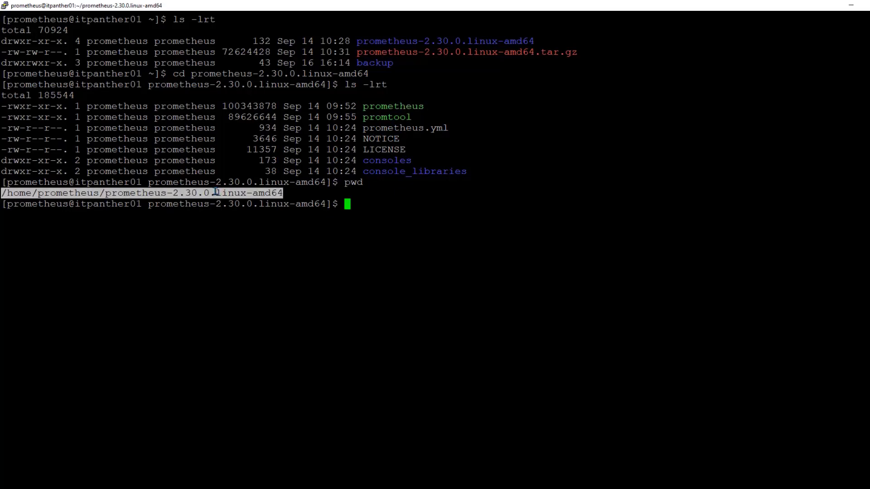
{"action": "key", "text": "alt+Tab"}
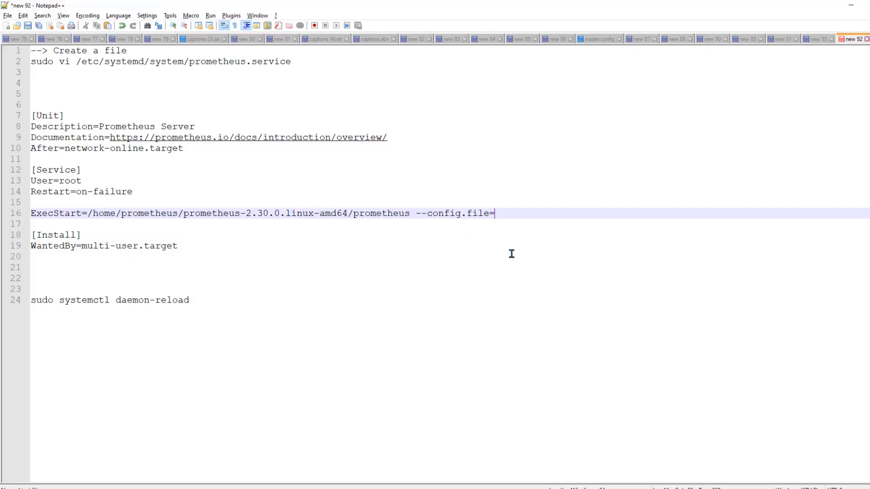
{"action": "type", "text": "/home/prometheus/prometheus-2.30.0.linux-amd64"}
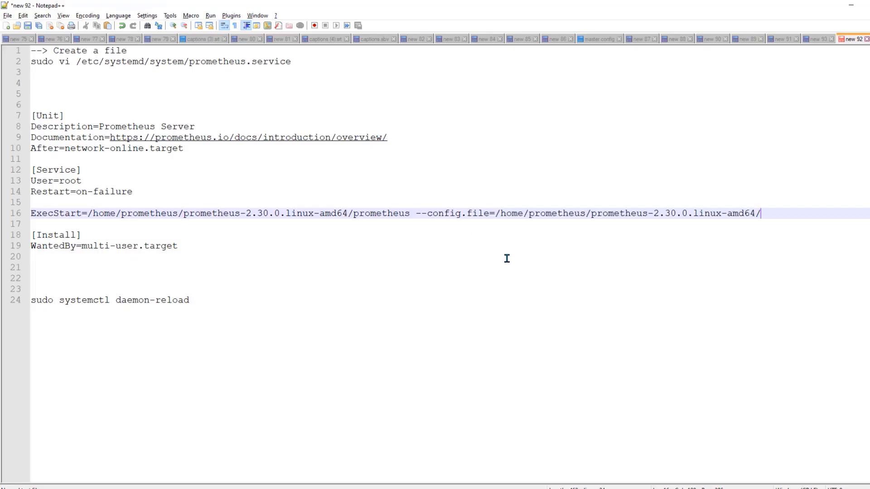
{"action": "key", "text": "alt+Tab"}
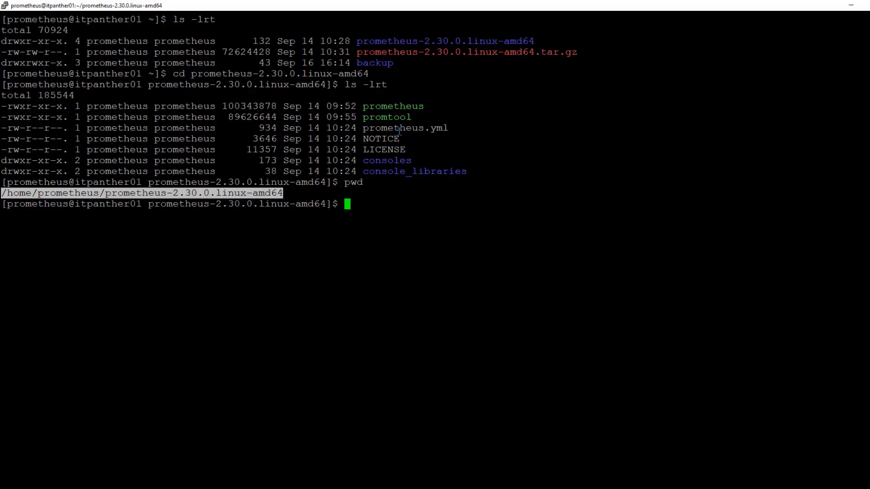
{"action": "double_click", "coordinate": [400, 129]}
{"action": "key", "text": "alt+Tab"}
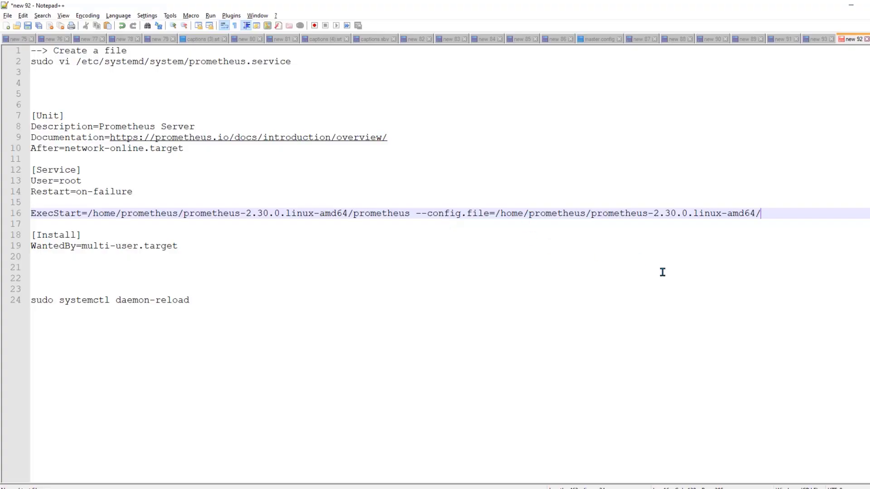
{"action": "type", "text": "prometheus.yml"}
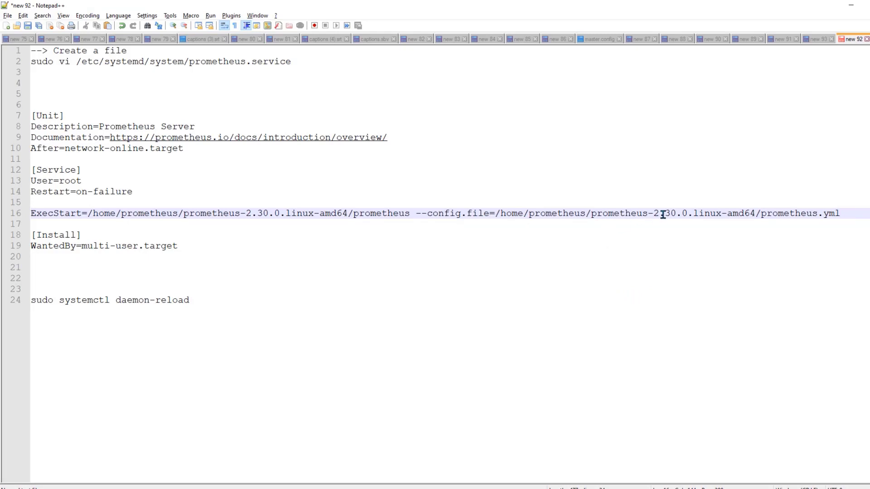
Check the completed binary and config paths, then select the service file path on line 2
{"action": "left_click", "coordinate": [499, 213]}
{"action": "left_click_drag", "start_coordinate": [500, 213], "coordinate": [841, 213]}
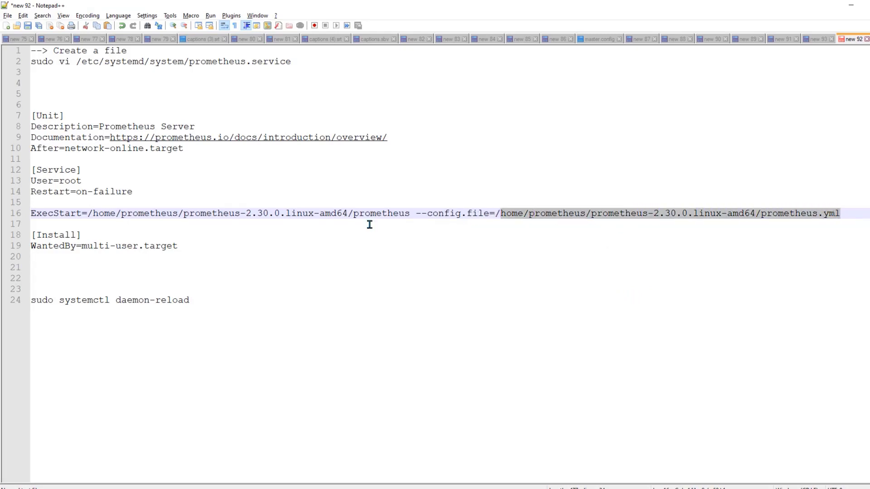
{"action": "left_click_drag", "start_coordinate": [92, 213], "coordinate": [410, 214]}
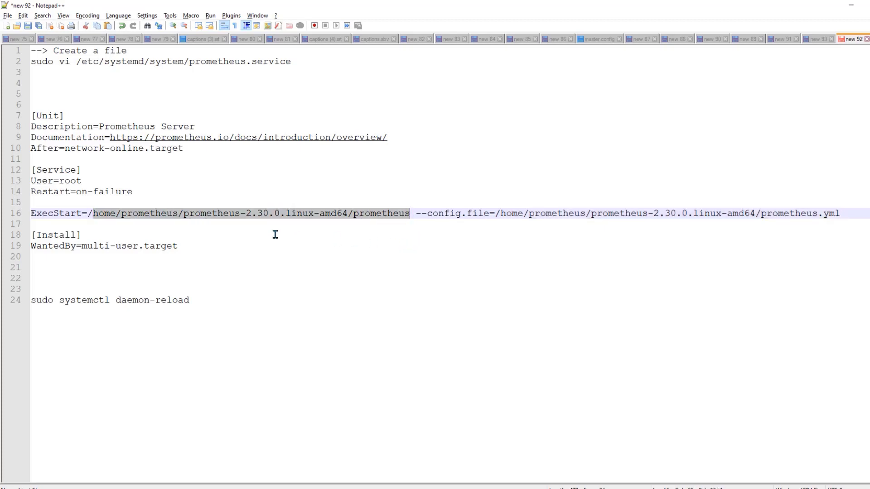
{"action": "left_click", "coordinate": [199, 249]}
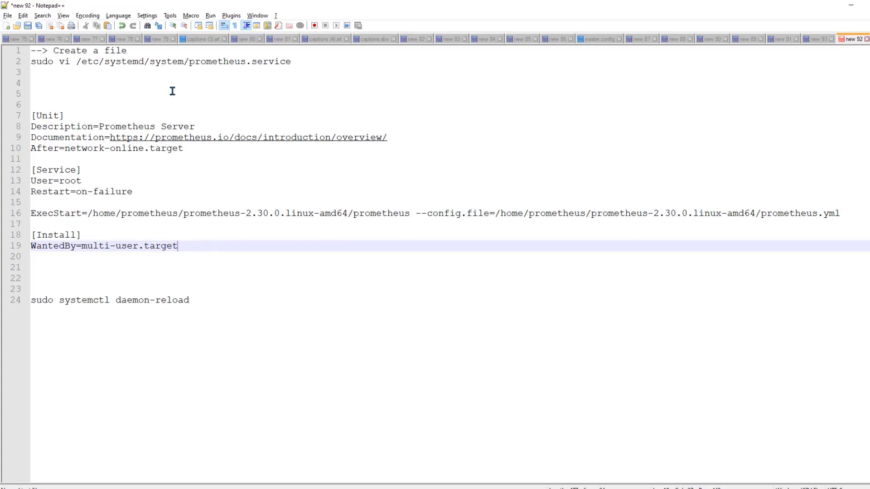
{"action": "left_click_drag", "start_coordinate": [76, 61], "coordinate": [293, 63]}
{"action": "key", "text": "ctrl+c"}
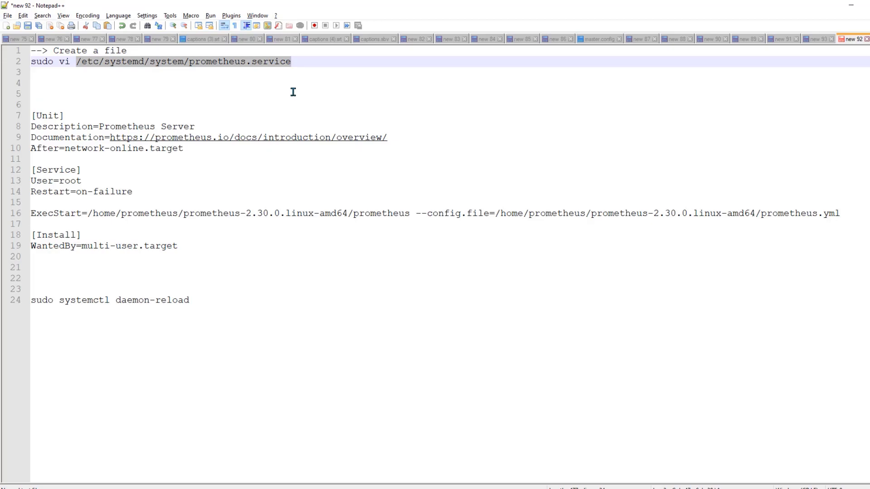
Open /etc/systemd/system/prometheus.service in vi with sudo
{"action": "key", "text": "alt+Tab"}
{"action": "type", "text": "sudo "}
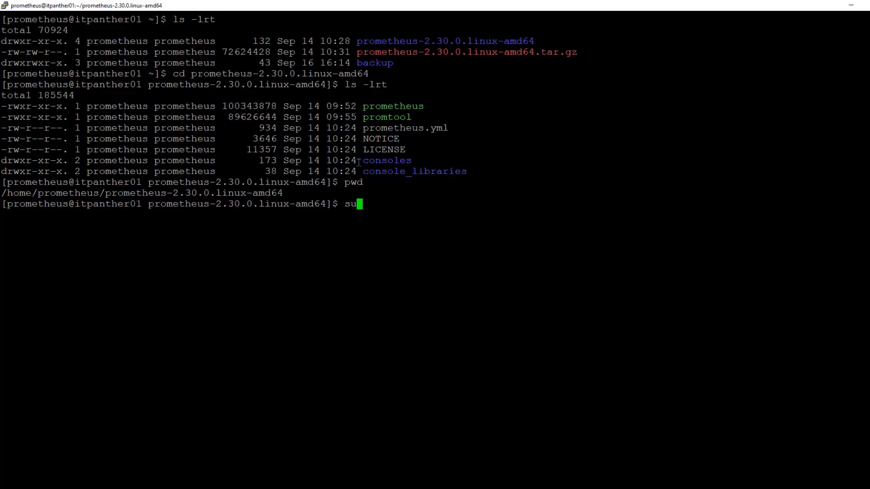
{"action": "type", "text": "vi"}
{"action": "right_click", "coordinate": [587, 222]}
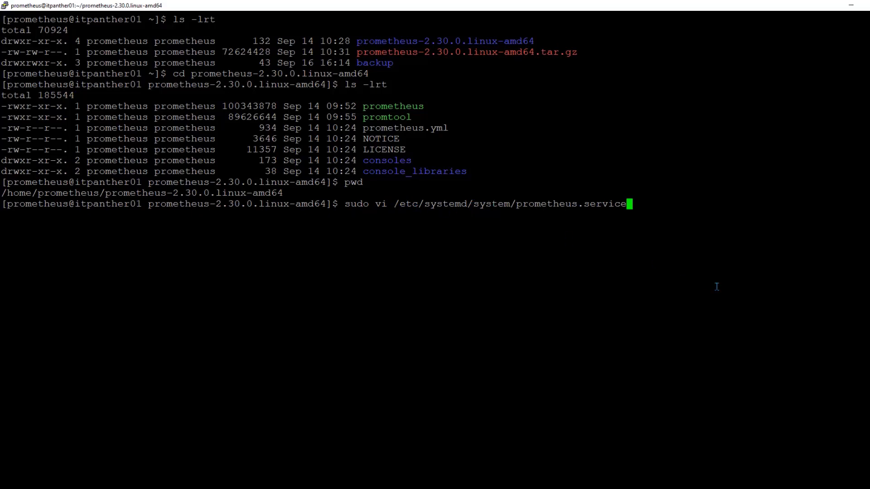
{"action": "key", "text": "Return"}
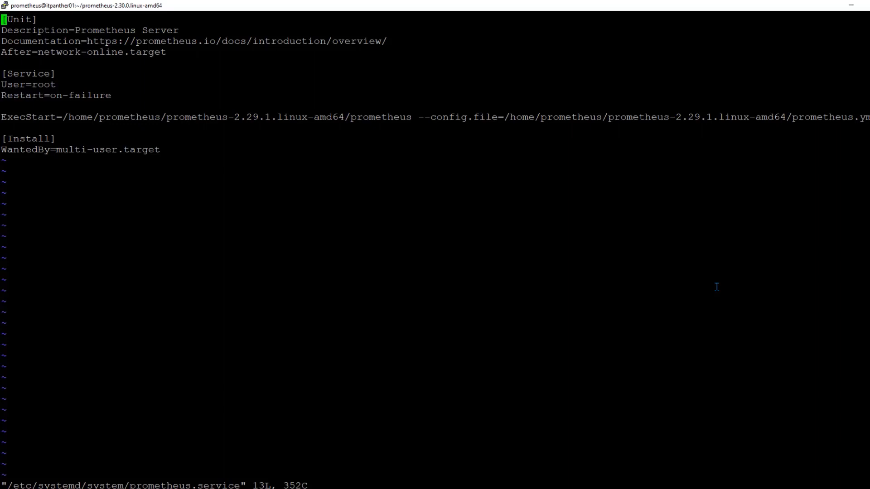
Replace the file's contents with the unit definition from Notepad++ and save with :wq
{"action": "key", "text": "d"}
{"action": "key", "text": "shift+g"}
{"action": "key", "text": "i"}
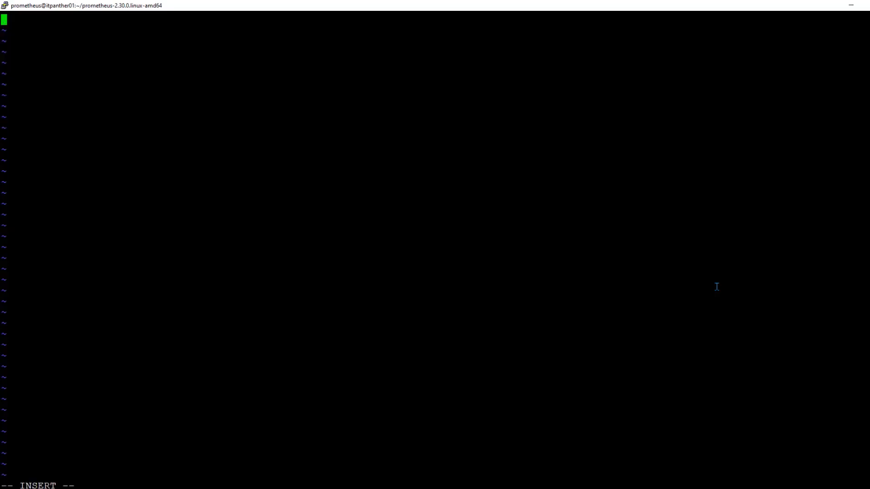
{"action": "key", "text": "alt+Tab"}
{"action": "left_click_drag", "start_coordinate": [212, 253], "coordinate": [17, 115]}
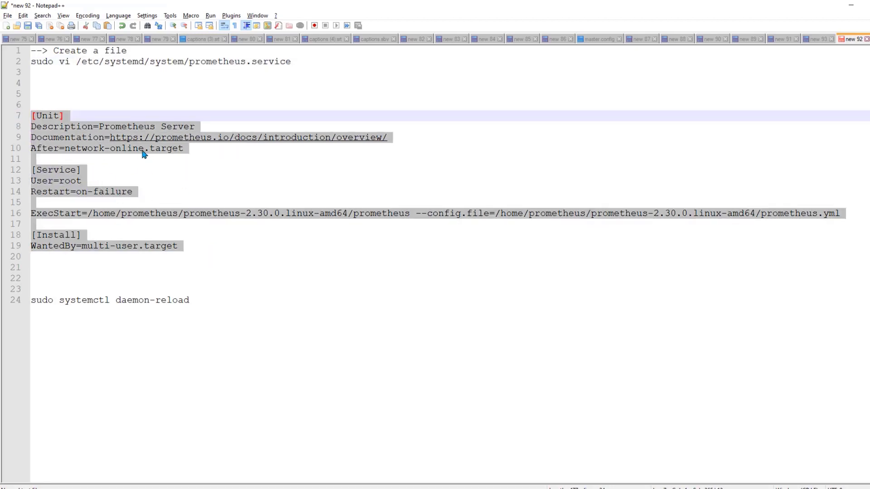
{"action": "key", "text": "ctrl+c"}
{"action": "key", "text": "alt+Tab"}
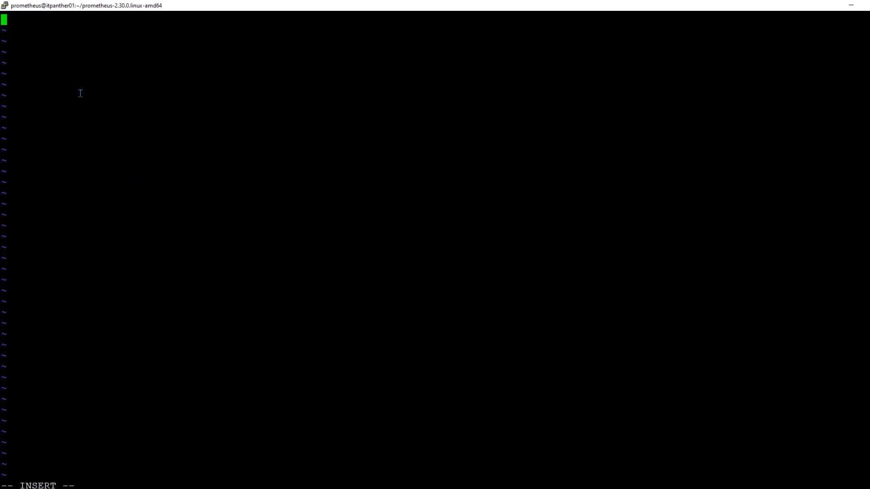
{"action": "right_click", "coordinate": [80, 93]}
{"action": "key", "text": "Escape"}
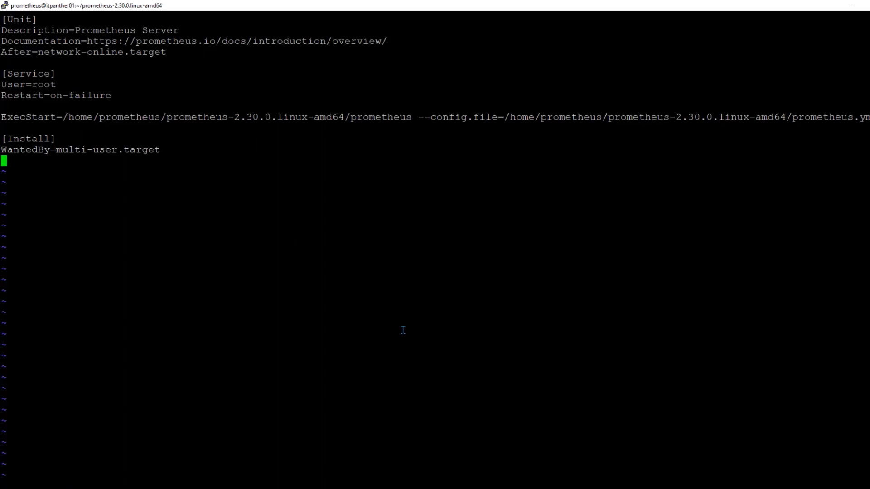
{"action": "type", "text": ":wq"}
{"action": "key", "text": "Return"}
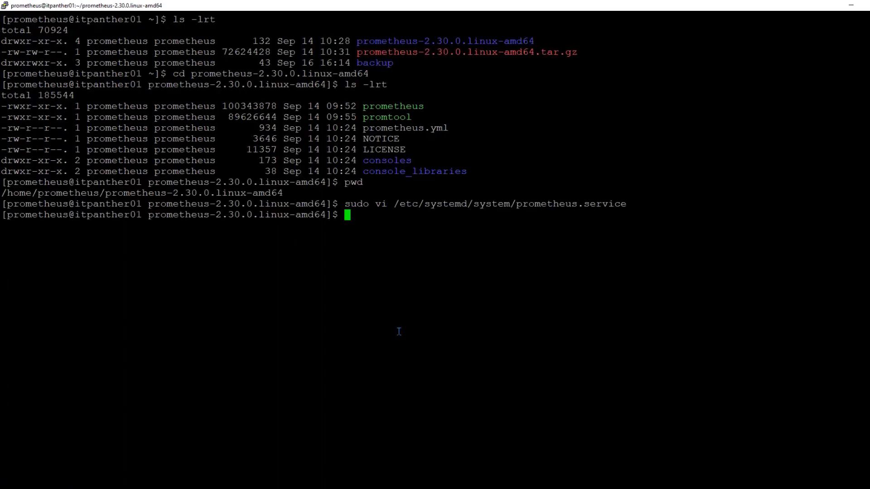
Run sudo systemctl daemon-reload and check the prometheus service status
{"action": "key", "text": "alt+Tab"}
{"action": "left_click", "coordinate": [190, 300]}
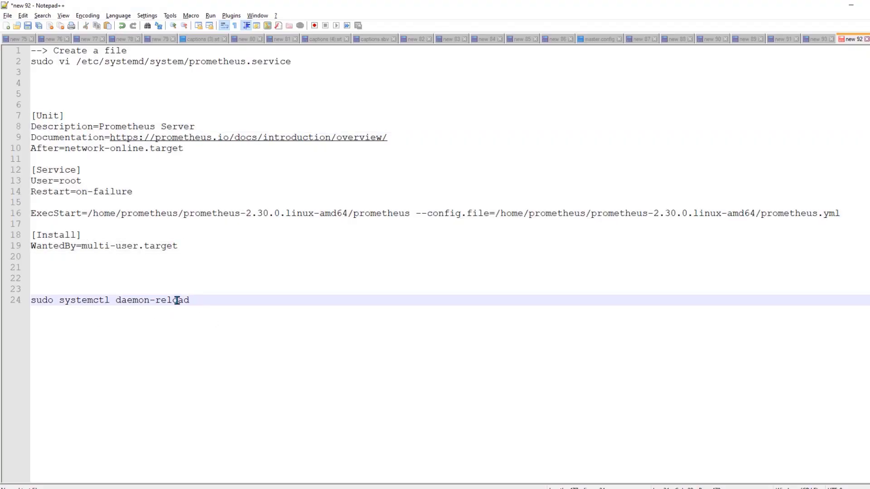
{"action": "left_click_drag", "start_coordinate": [189, 301], "coordinate": [28, 302]}
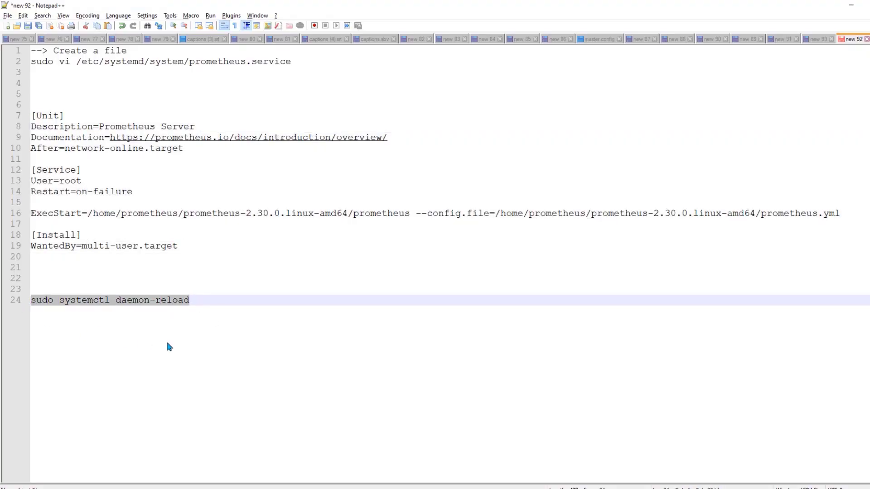
{"action": "key", "text": "ctrl+c"}
{"action": "key", "text": "alt+Tab"}
{"action": "right_click", "coordinate": [529, 312]}
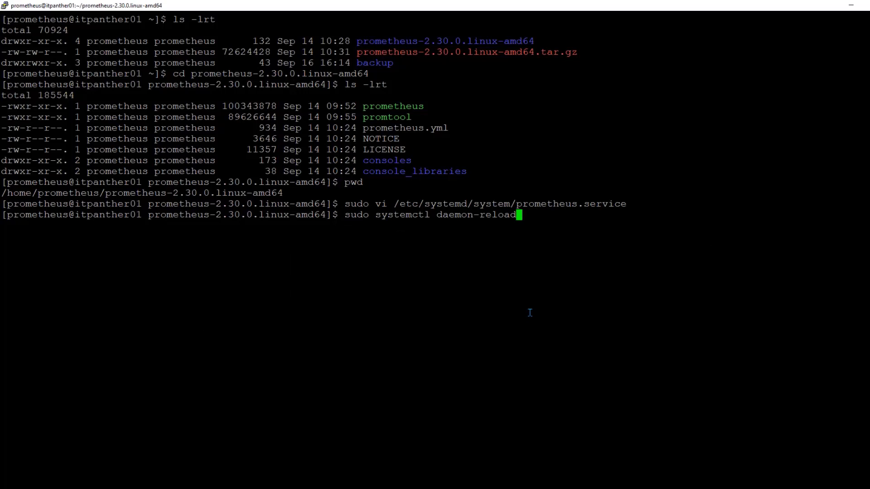
{"action": "key", "text": "Return"}
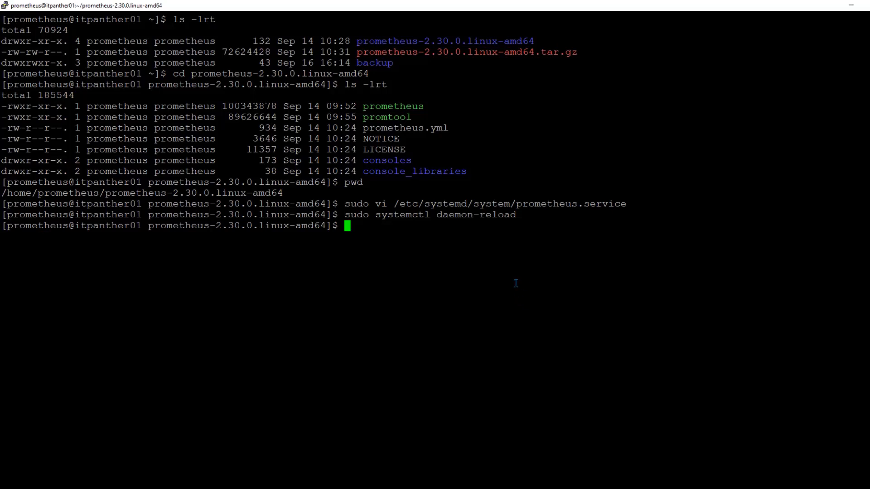
{"action": "type", "text": "sudo systemct"}
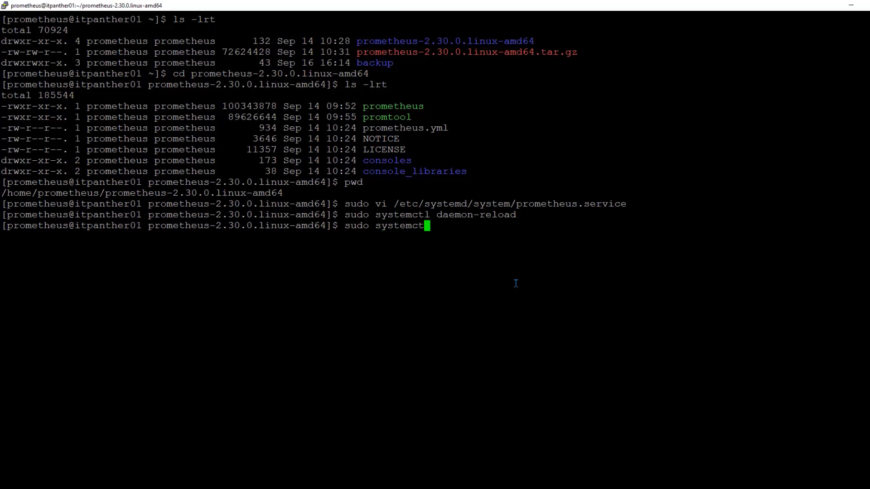
{"action": "type", "text": "l status promet"}
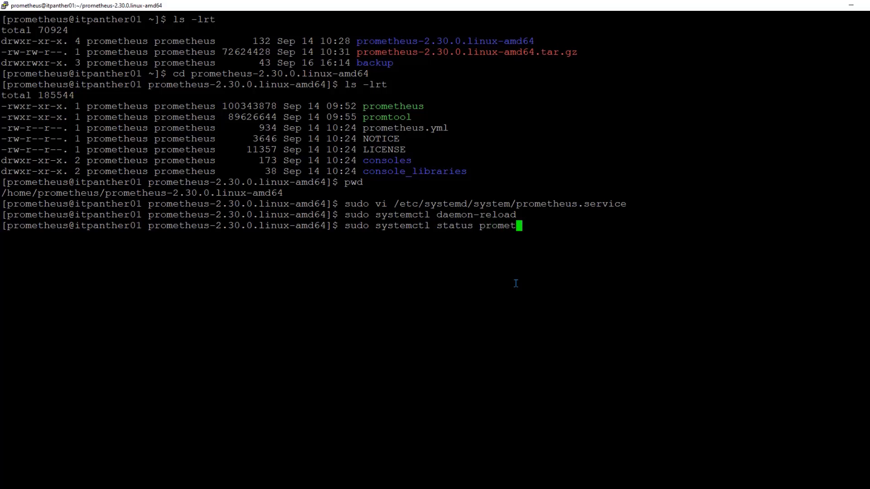
{"action": "type", "text": "heus"}
{"action": "key", "text": "Return"}
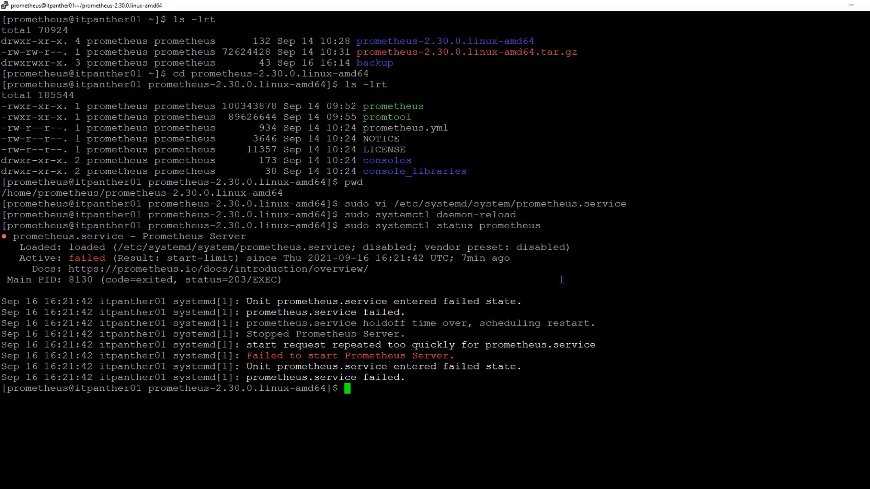
Start the prometheus service with sudo systemctl start prometheus and confirm it is active (running)
{"action": "key", "text": "Up"}
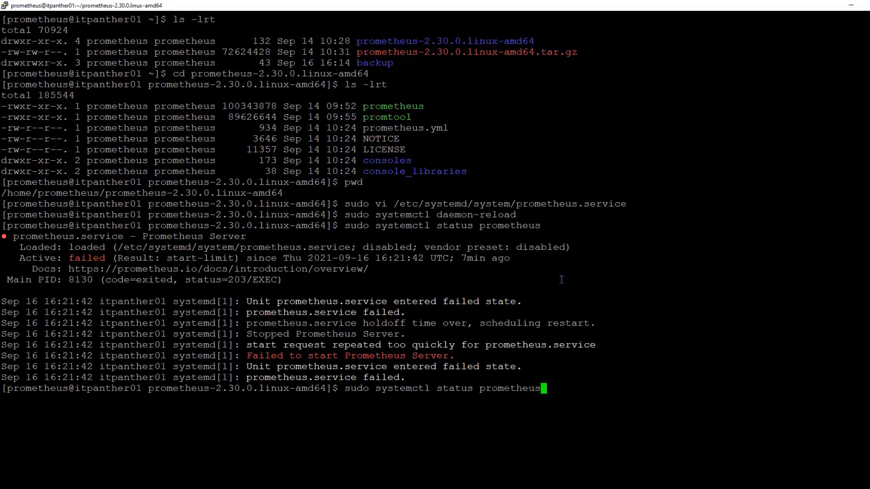
{"action": "key", "text": "Home"}
{"action": "key", "text": "Right"}
{"action": "key", "text": "Right"}
{"action": "key", "text": "Right"}
{"action": "key", "text": "Right"}
{"action": "key", "text": "Right"}
{"action": "key", "text": "Right"}
{"action": "key", "text": "Right"}
{"action": "key", "text": "Right"}
{"action": "key", "text": "Right"}
{"action": "key", "text": "Right"}
{"action": "key", "text": "Right"}
{"action": "key", "text": "Right"}
{"action": "key", "text": "Right"}
{"action": "key", "text": "Right"}
{"action": "key", "text": "Right"}
{"action": "key", "text": "Right"}
{"action": "key", "text": "Right"}
{"action": "key", "text": "Right"}
{"action": "key", "text": "Right"}
{"action": "key", "text": "Right"}
{"action": "key", "text": "Right"}
{"action": "key", "text": "BackSpace"}
{"action": "key", "text": "BackSpace"}
{"action": "key", "text": "BackSpace"}
{"action": "type", "text": "rt"}
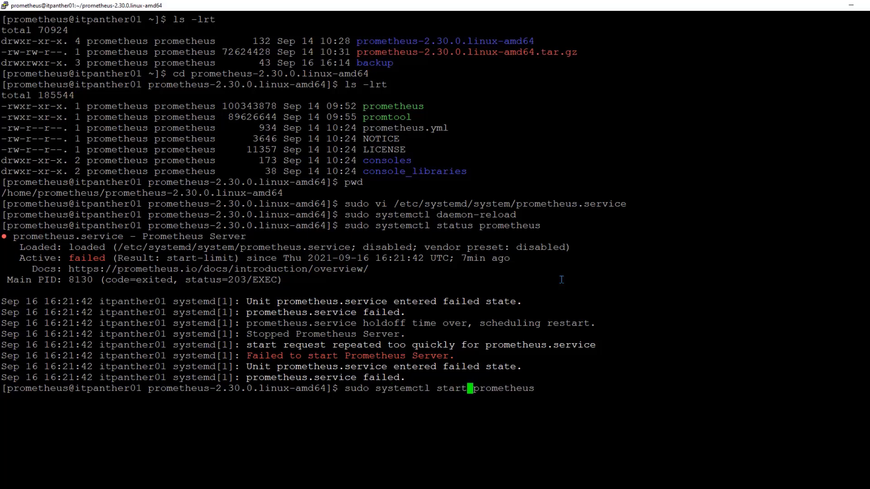
{"action": "key", "text": "Return"}
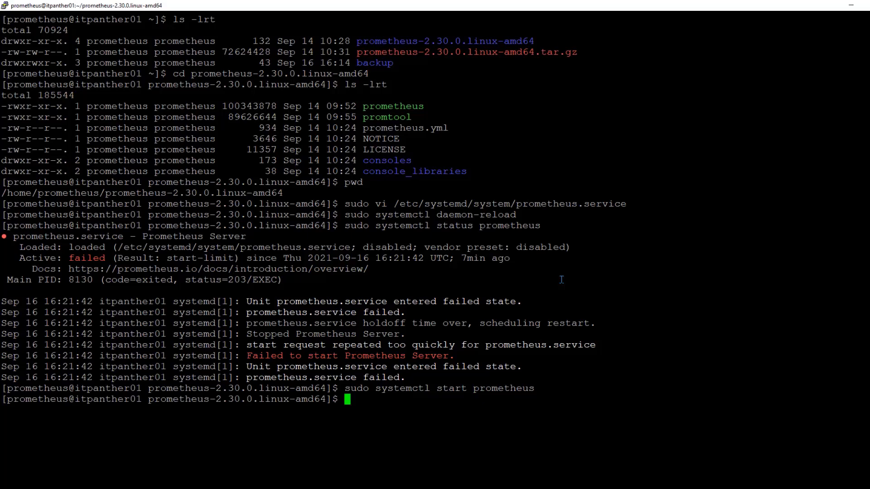
{"action": "key", "text": "Up"}
{"action": "key", "text": "Up"}
{"action": "key", "text": "Return"}
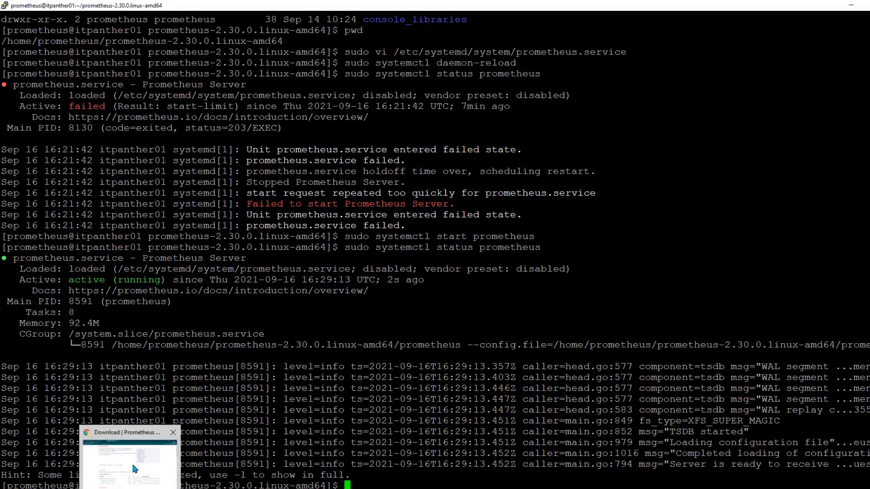
Open the Prometheus web UI at the Grafana server's IP on port 9090 in a new tab
{"action": "left_click", "coordinate": [133, 468]}
{"action": "left_click", "coordinate": [185, 6]}
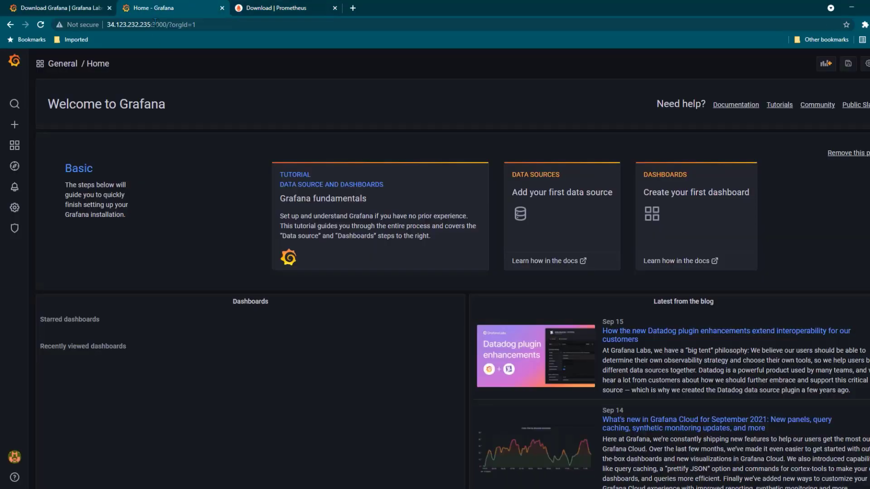
{"action": "left_click_drag", "start_coordinate": [151, 25], "coordinate": [107, 25]}
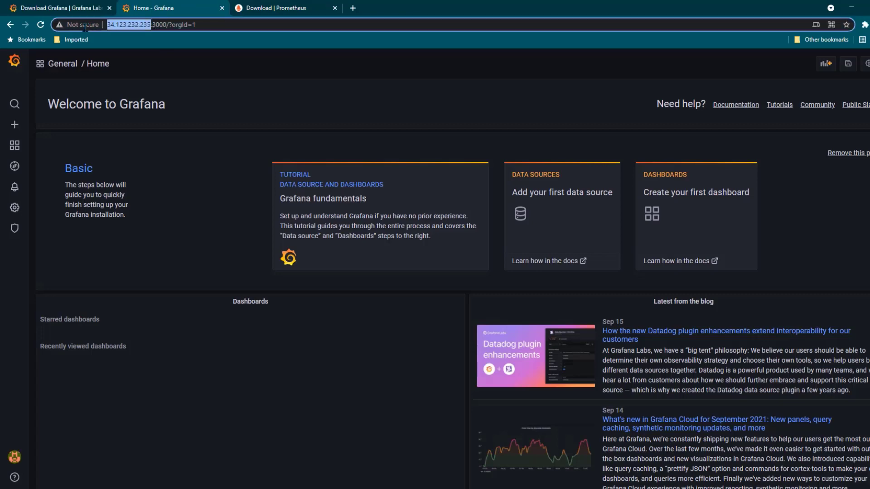
{"action": "left_click", "coordinate": [353, 8]}
{"action": "key", "text": "ctrl+v"}
{"action": "type", "text": ":"}
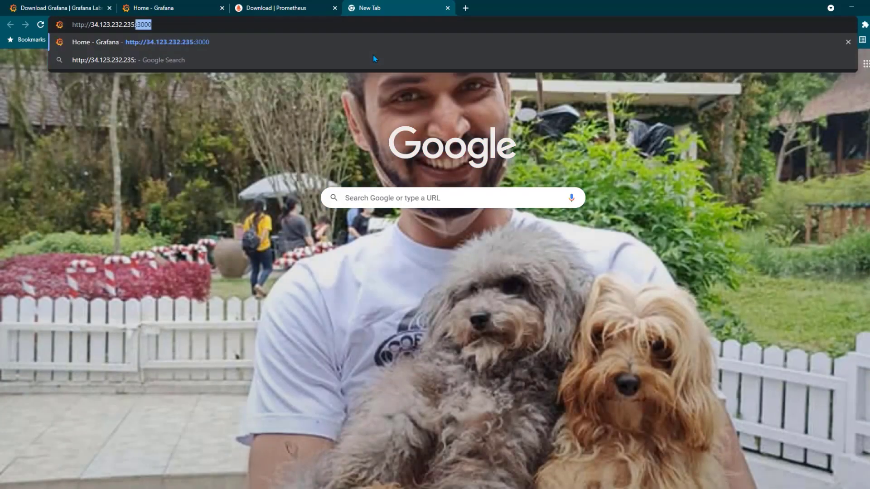
{"action": "type", "text": "9090"}
{"action": "key", "text": "Return"}
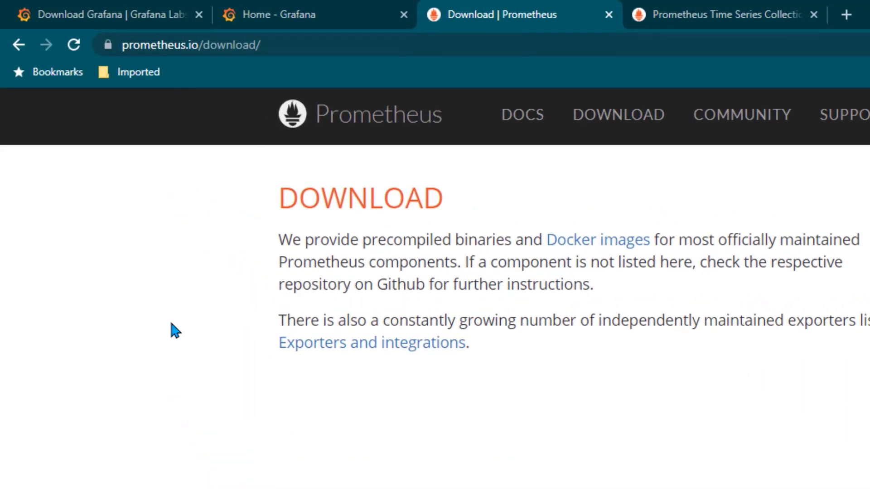
Copy the node_exporter-1.2.2.linux-amd64.tar.gz link address and switch to the web-app PuTTY terminal
{"action": "scroll", "coordinate": [166, 398], "scroll_direction": "down", "scroll_amount": 10}
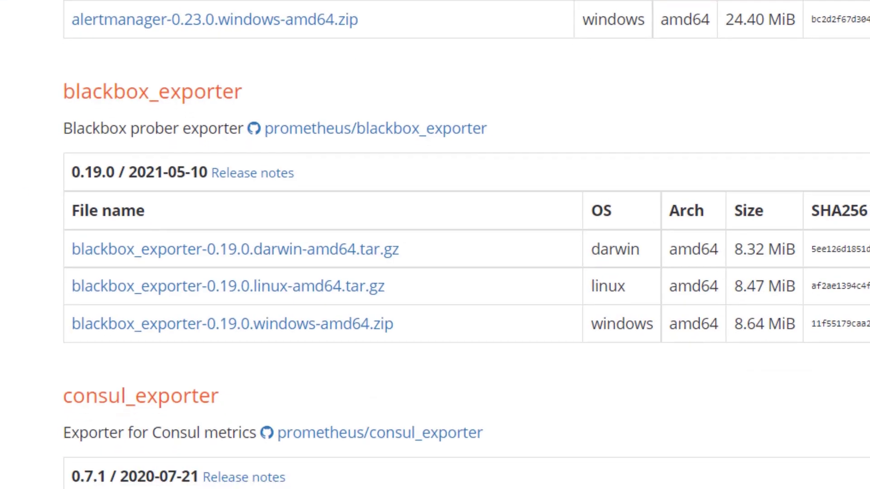
{"action": "scroll", "coordinate": [466, 244], "scroll_direction": "down", "scroll_amount": 20}
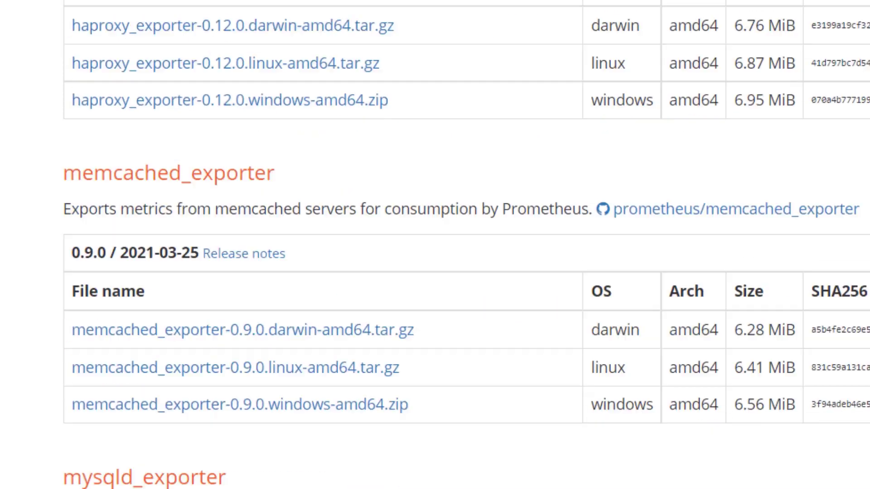
{"action": "scroll", "coordinate": [99, 97], "scroll_direction": "down", "scroll_amount": 15}
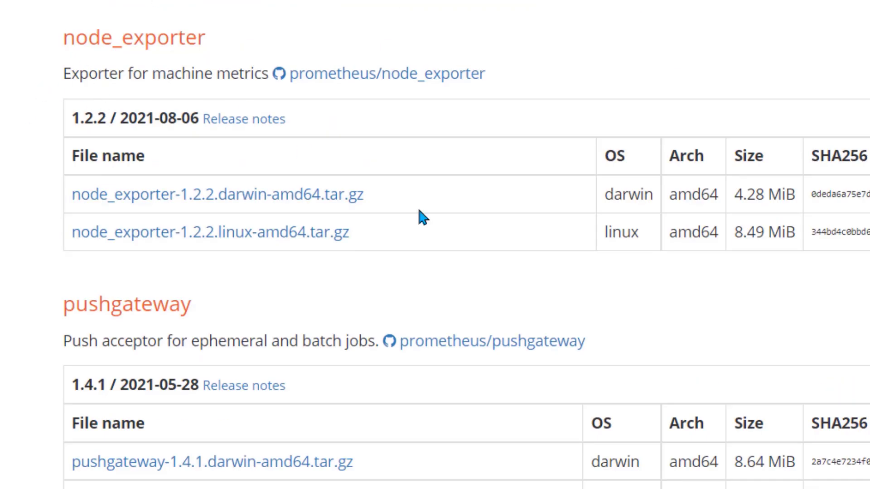
{"action": "right_click", "coordinate": [331, 236]}
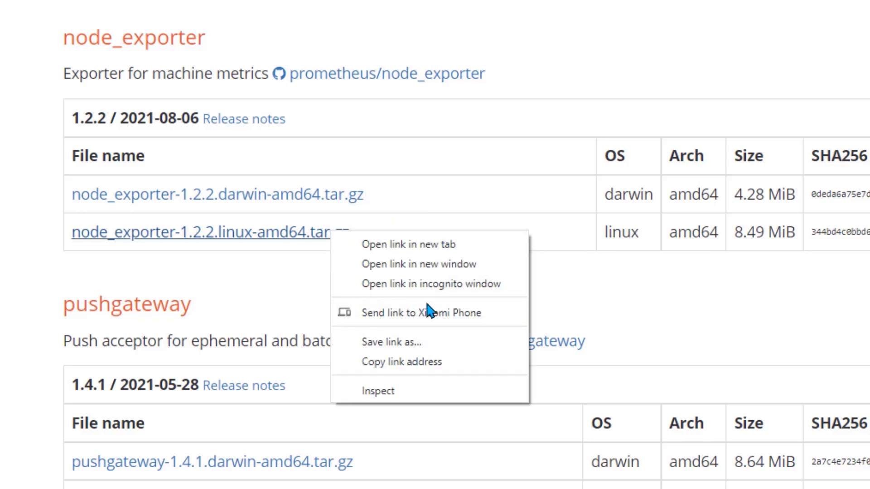
{"action": "left_click", "coordinate": [414, 361]}
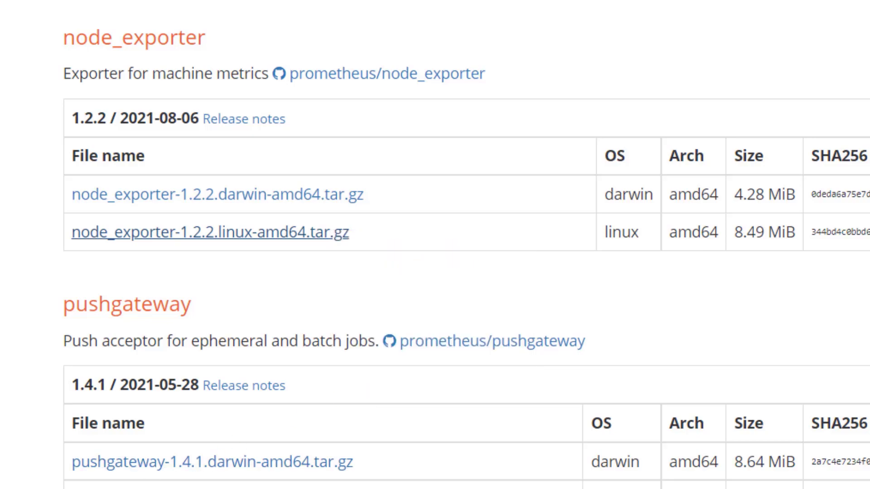
{"action": "left_click", "coordinate": [354, 443]}
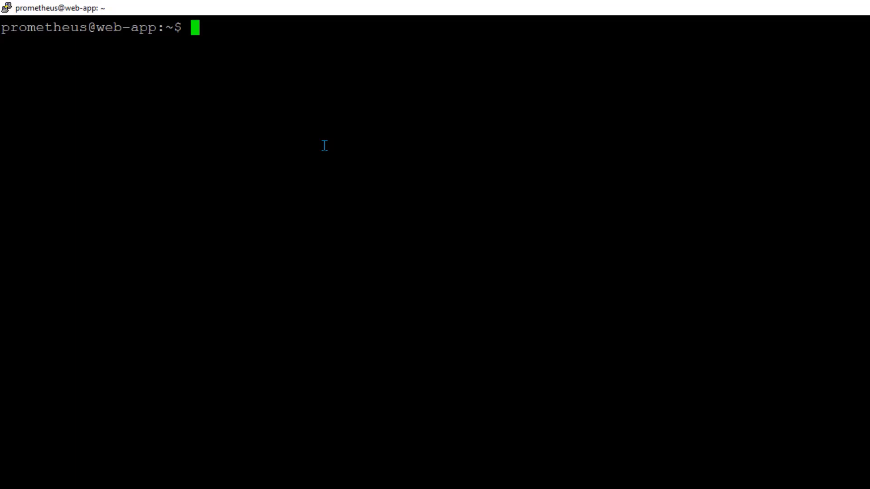
Download the node_exporter archive with wget and list the downloaded file
{"action": "type", "text": "wget"}
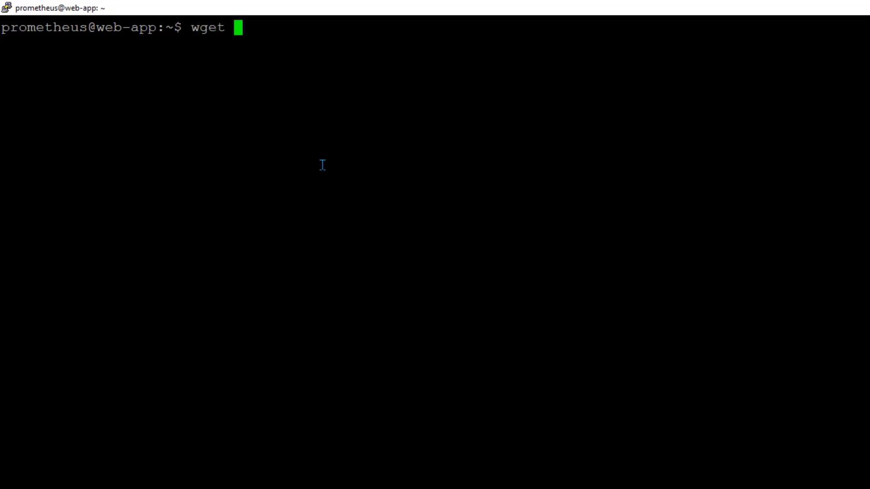
{"action": "right_click", "coordinate": [449, 165]}
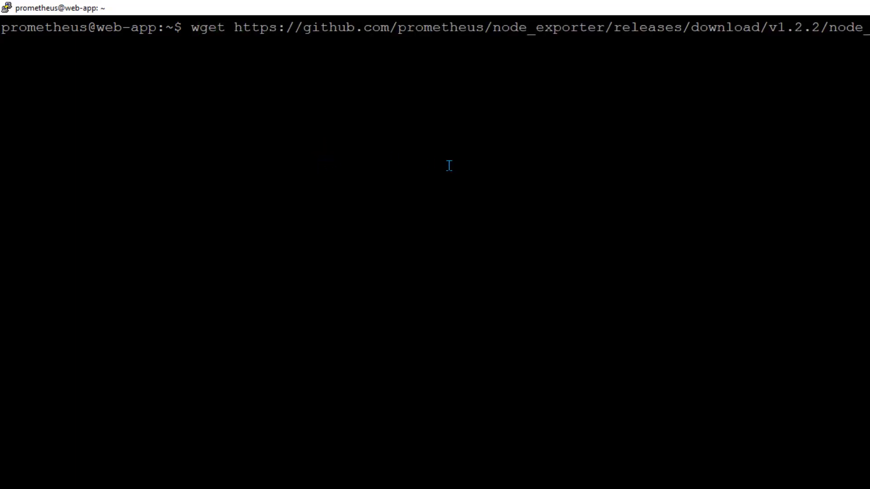
{"action": "key", "text": "Return"}
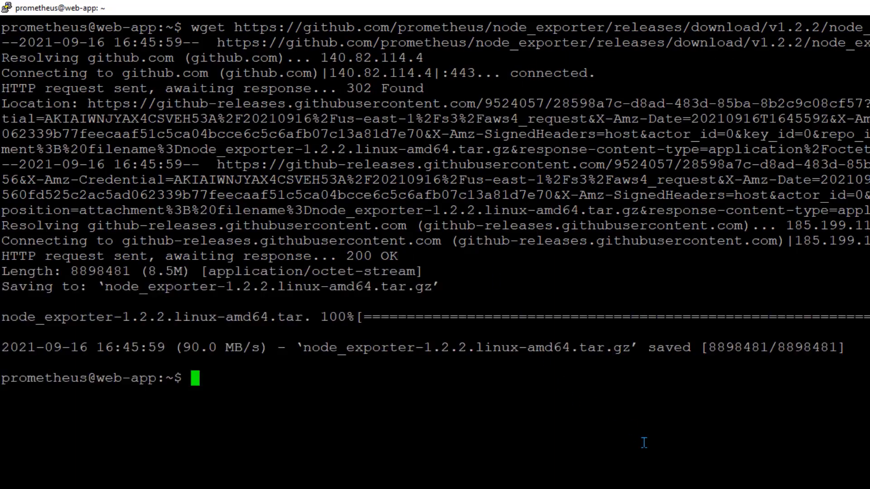
{"action": "type", "text": "ls -lrt"}
{"action": "key", "text": "Return"}
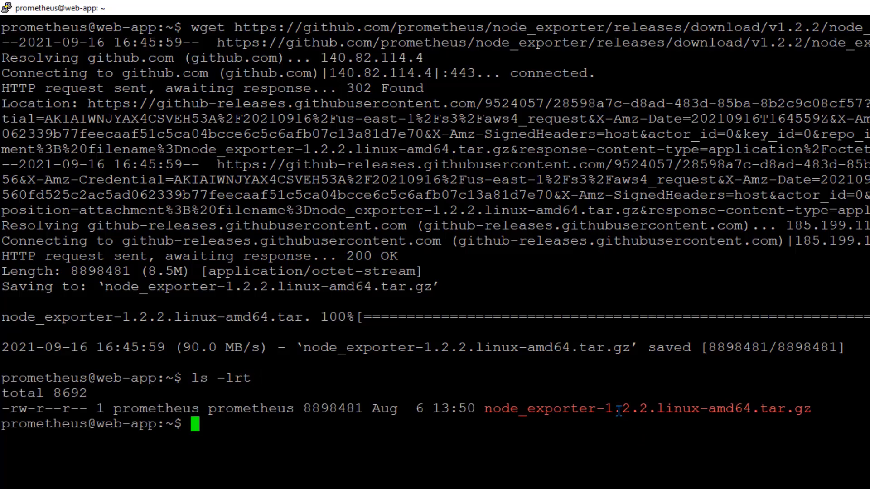
Extract the node_exporter archive with tar zxvf and list the extracted folder
{"action": "type", "text": "tar zxvf n"}
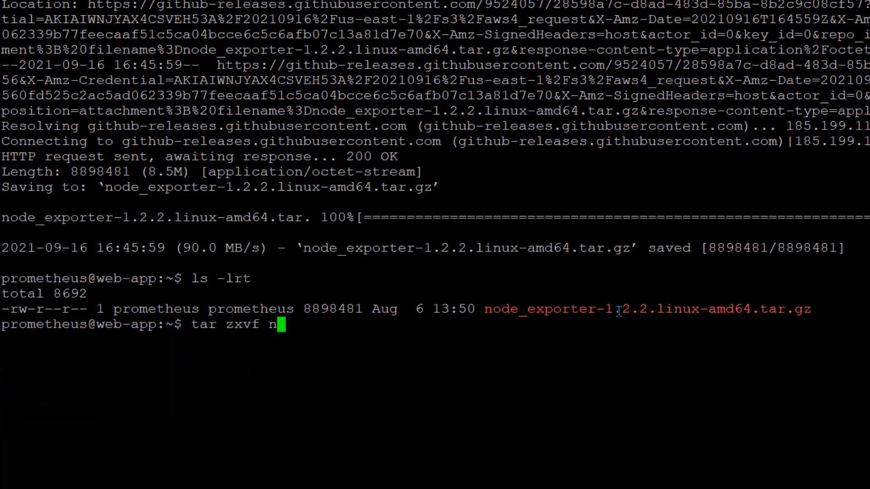
{"action": "key", "text": "Tab"}
{"action": "key", "text": "Return"}
{"action": "type", "text": "ls -lrt"}
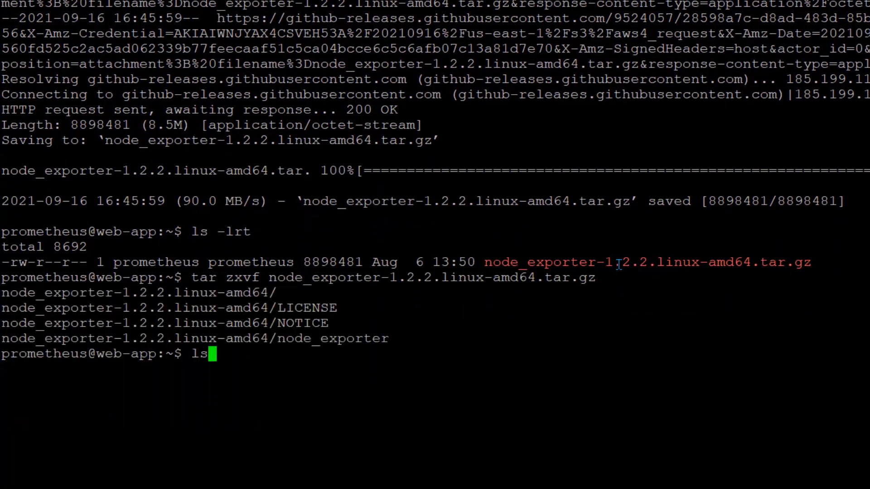
{"action": "key", "text": "Return"}
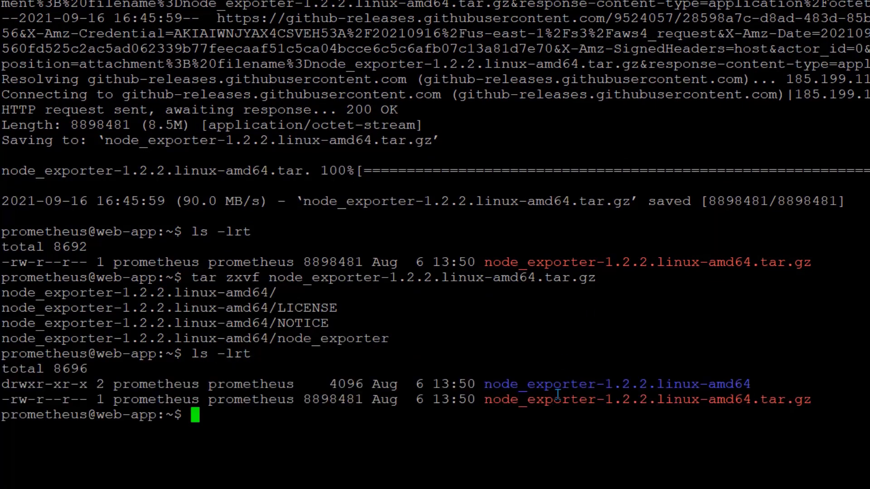
Enter the node_exporter-1.2.2.linux-amd64 folder and list its files
{"action": "type", "text": "cd nod"}
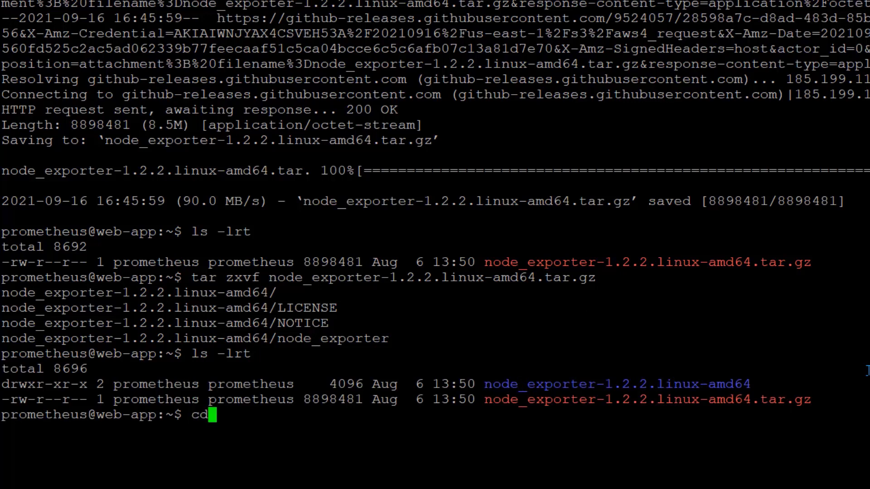
{"action": "key", "text": "Tab"}
{"action": "key", "text": "Return"}
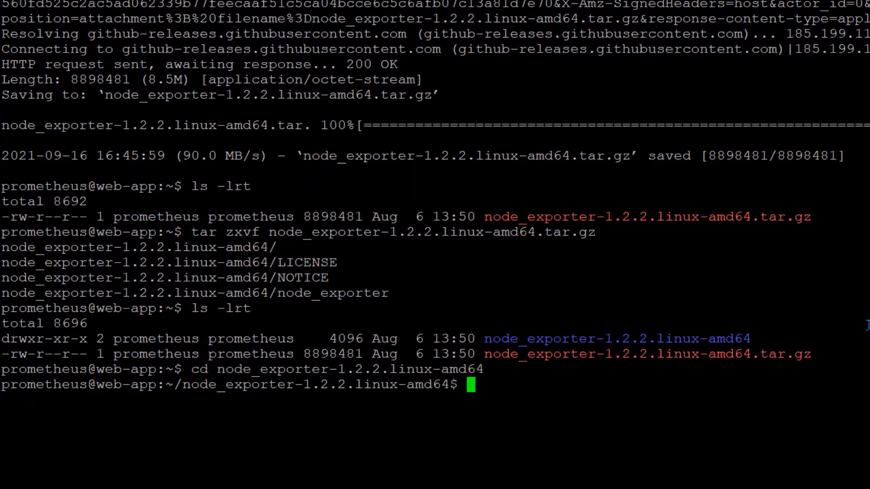
{"action": "type", "text": "ls -lrt"}
{"action": "key", "text": "Return"}
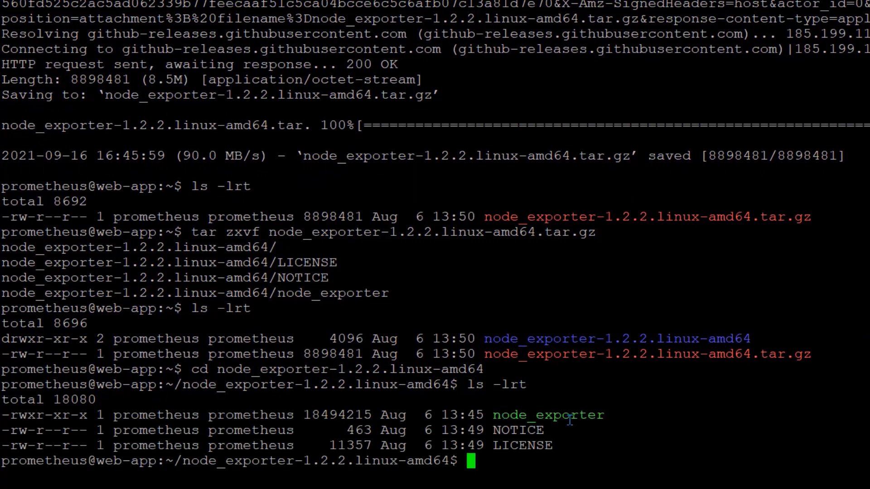
Clear the terminal, relist the folder's files and print its full path with pwd
{"action": "type", "text": "clear"}
{"action": "key", "text": "Return"}
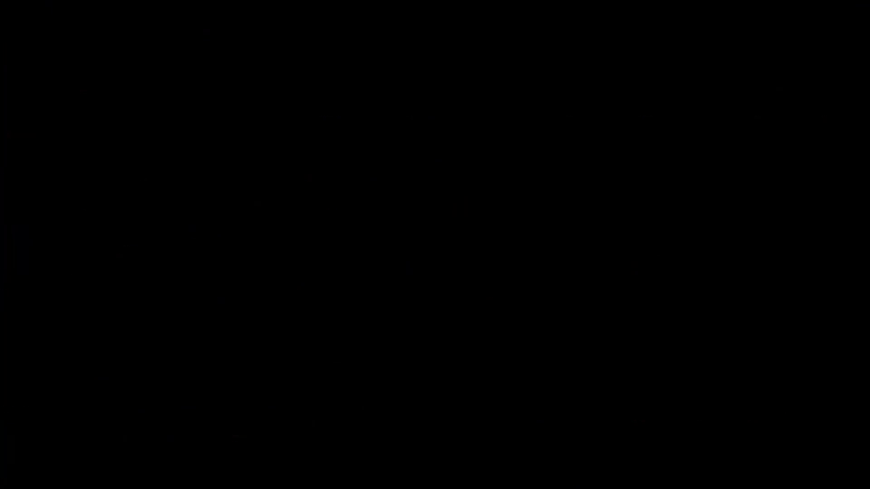
{"action": "type", "text": "ls -lrt"}
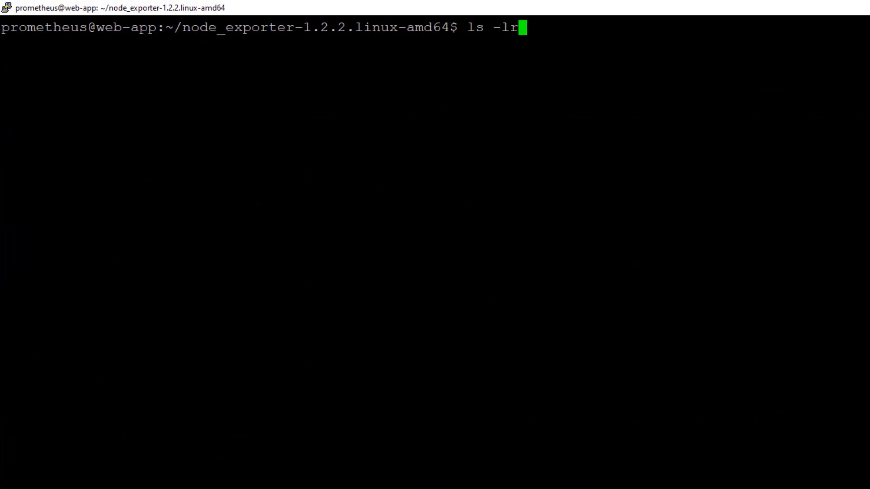
{"action": "key", "text": "Return"}
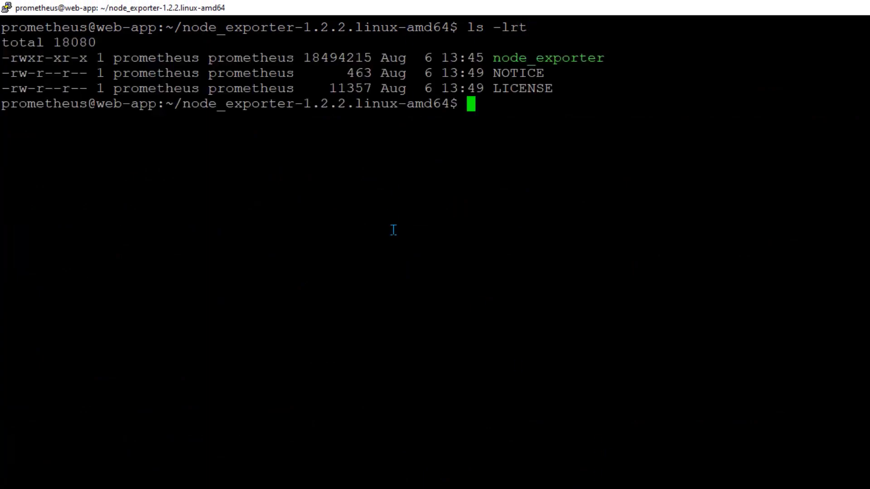
{"action": "type", "text": "pwd"}
{"action": "key", "text": "Return"}
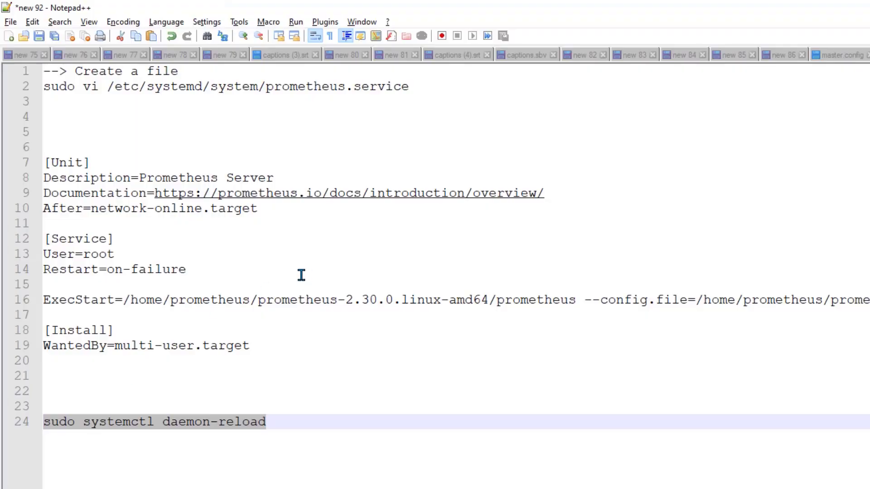
Set ExecStart to /home/prometheus/node_exporter-1.2.2.linux-amd64/node_exporter in the notes
{"action": "left_click_drag", "start_coordinate": [123, 300], "coordinate": [867, 300]}
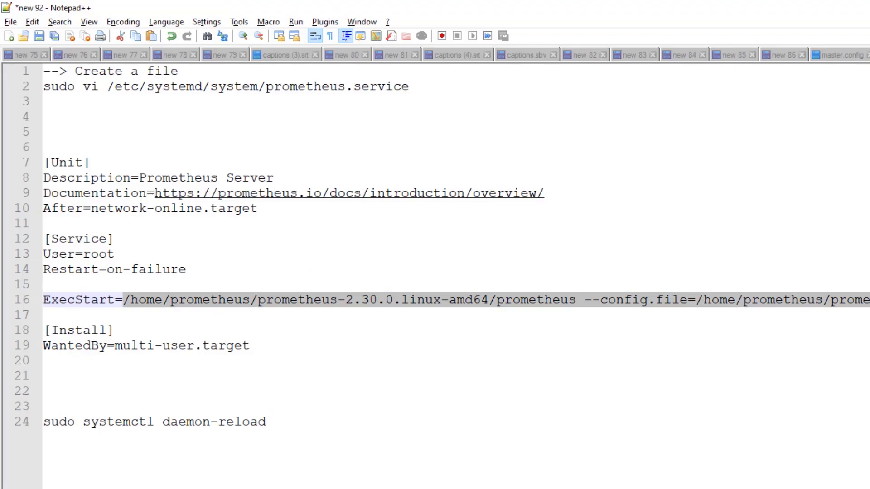
{"action": "key", "text": "Delete"}
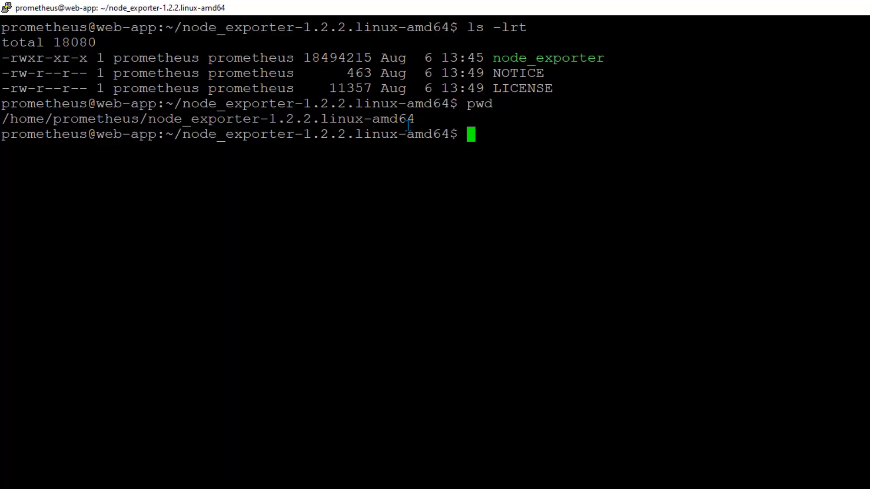
{"action": "double_click", "coordinate": [268, 120]}
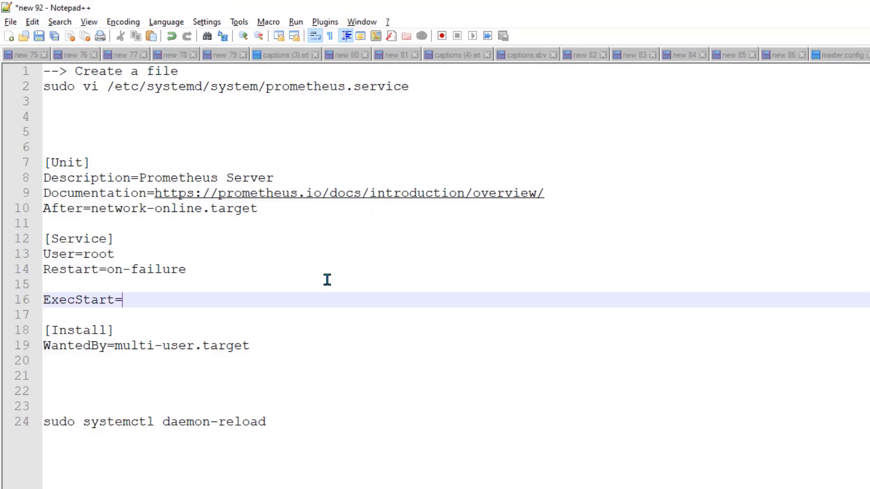
{"action": "key", "text": "ctrl+v"}
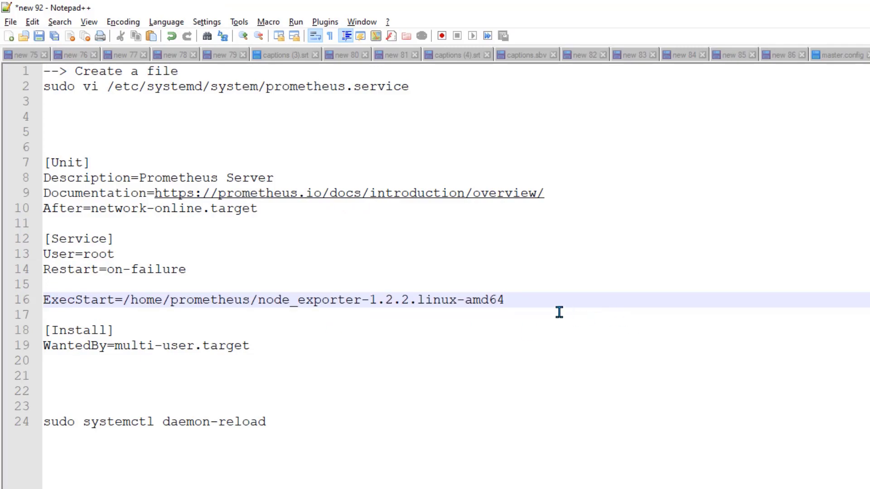
{"action": "type", "text": "/"}
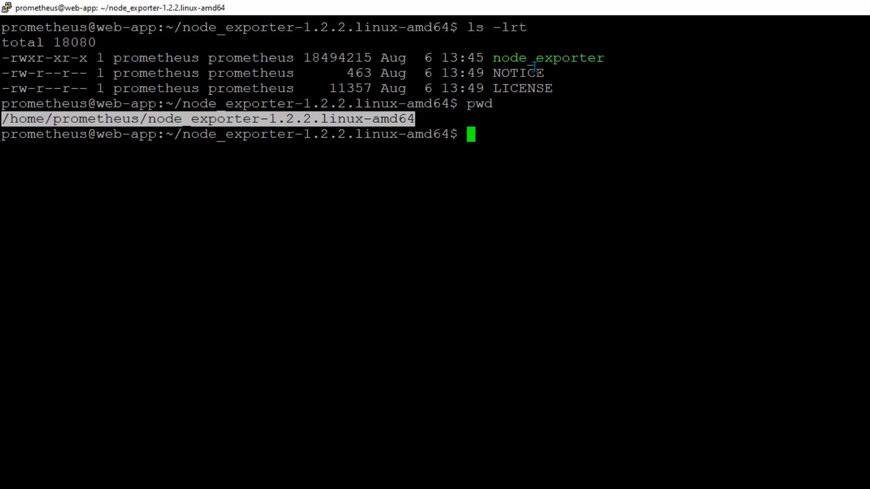
{"action": "double_click", "coordinate": [534, 59]}
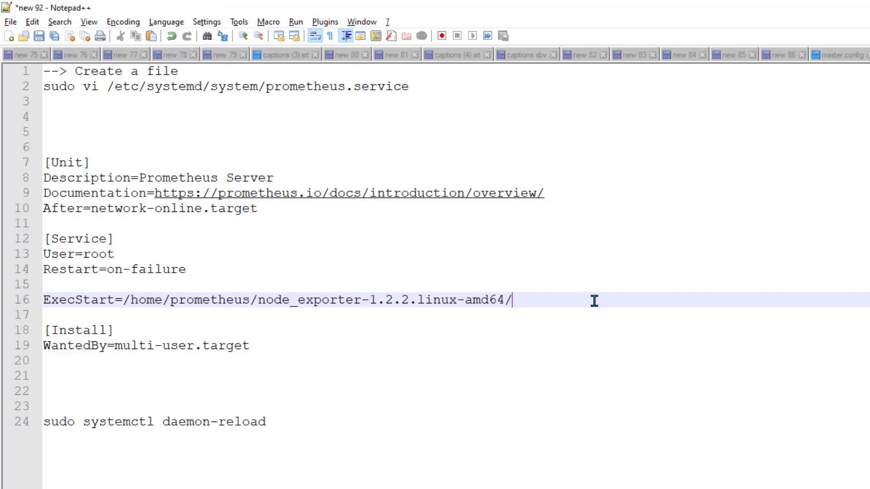
{"action": "type", "text": "node_exporter"}
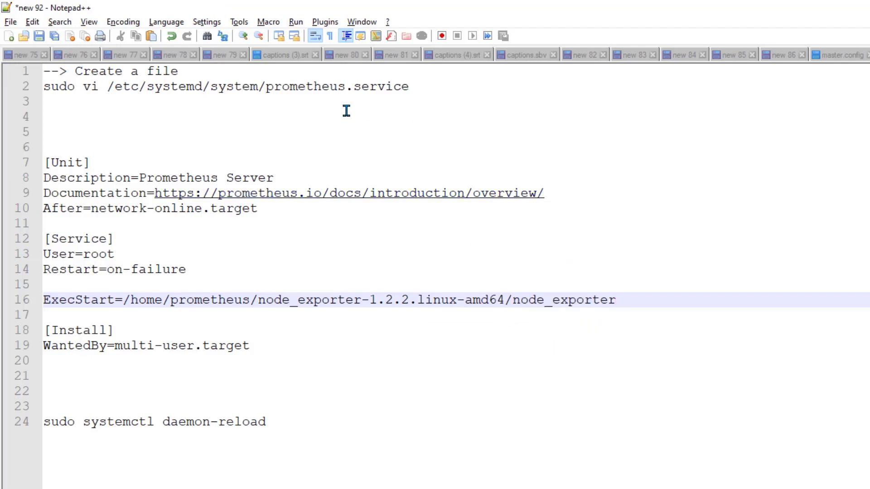
Change line 2 to create node_exporter.service and copy that sudo vi command
{"action": "left_click_drag", "start_coordinate": [265, 87], "coordinate": [345, 88]}
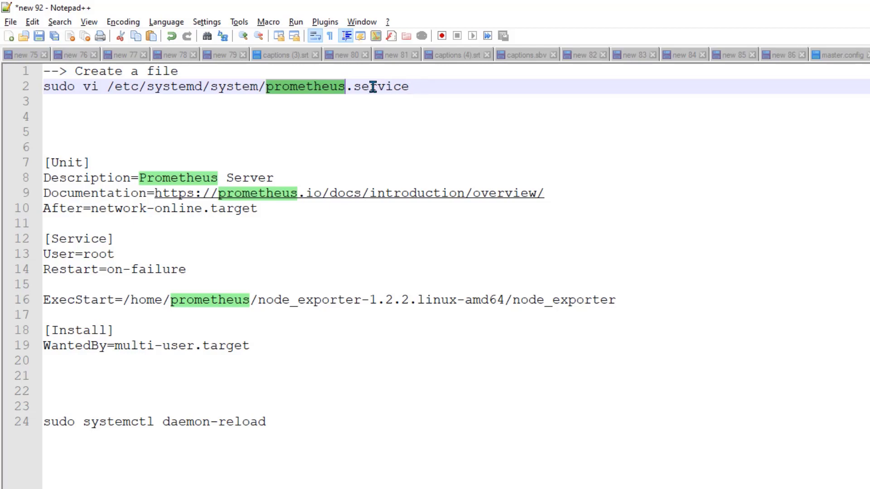
{"action": "type", "text": "node"}
{"action": "type", "text": "_exp"}
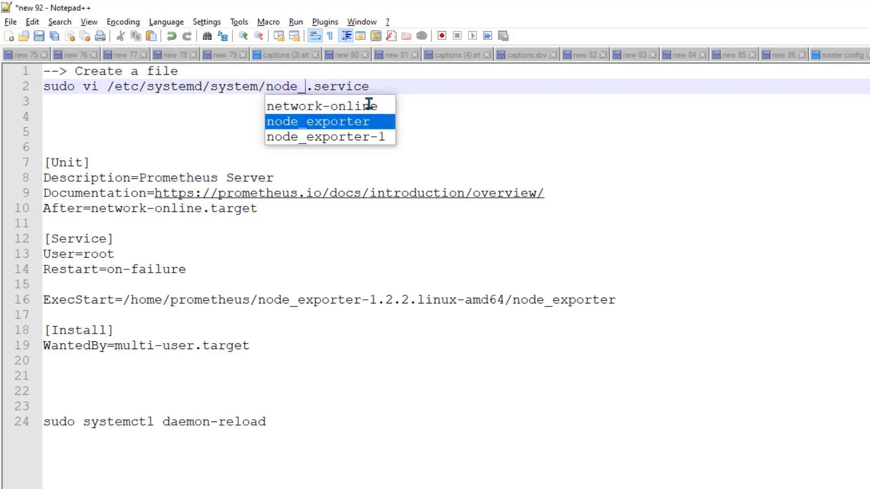
{"action": "key", "text": "Escape"}
{"action": "type", "text": "orter.="}
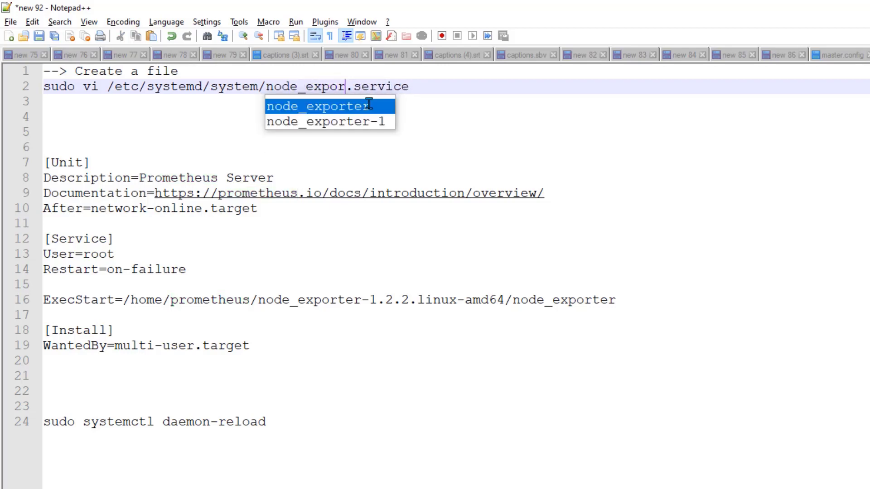
{"action": "key", "text": "BackSpace"}
{"action": "key", "text": "BackSpace"}
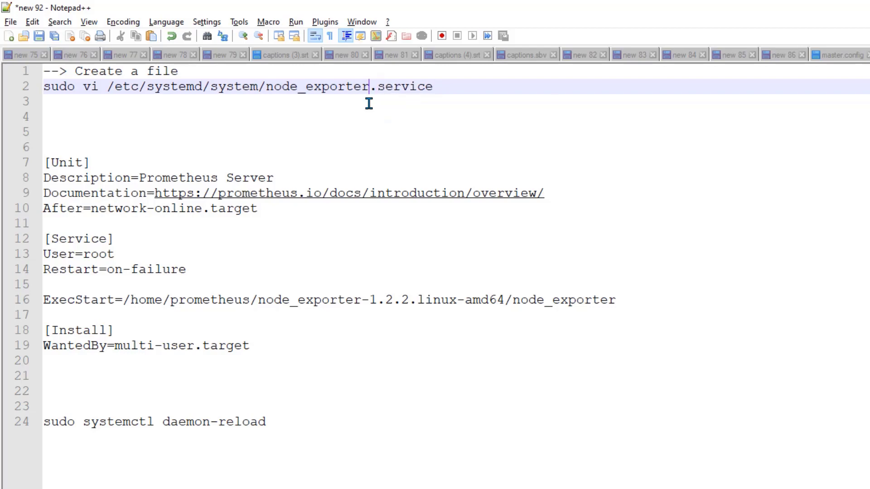
{"action": "key", "text": "Home"}
{"action": "key", "text": "shift+End"}
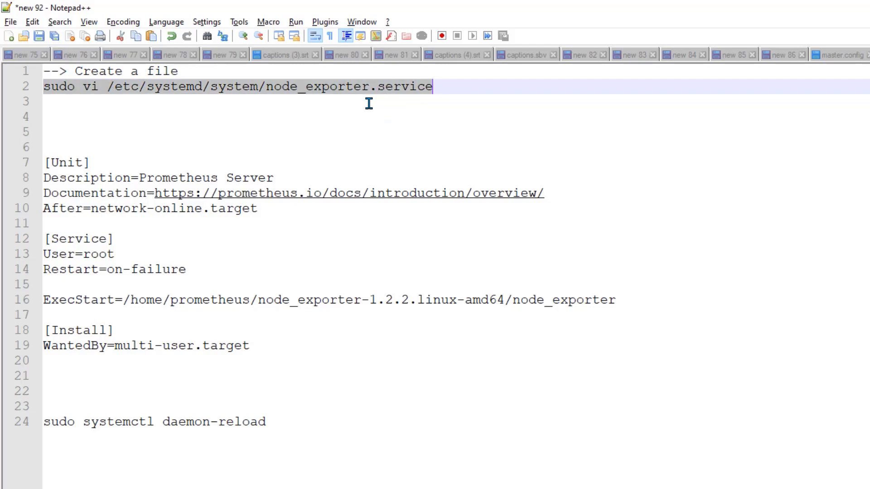
{"action": "key", "text": "ctrl+c"}
{"action": "key", "text": "alt+Tab"}
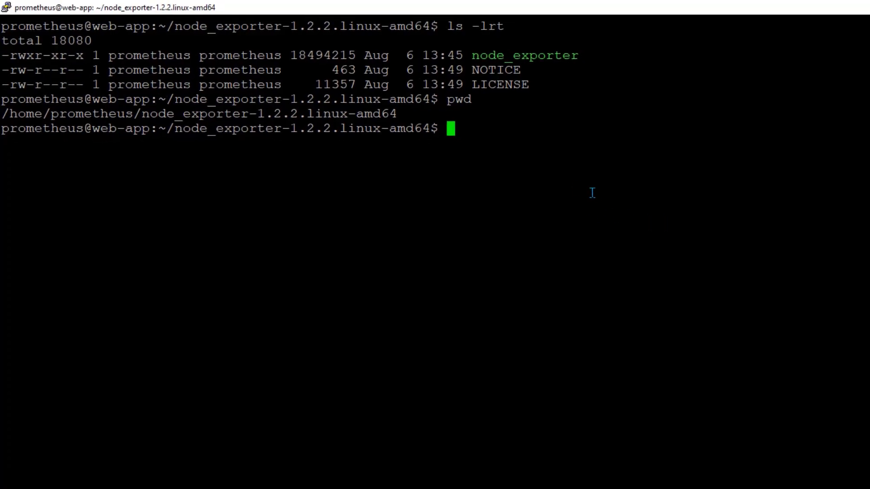
Create /etc/systemd/system/node_exporter.service in vi with the [Unit]-to-WantedBy text from the notes and save with :wq
{"action": "right_click", "coordinate": [646, 191]}
{"action": "key", "text": "Return"}
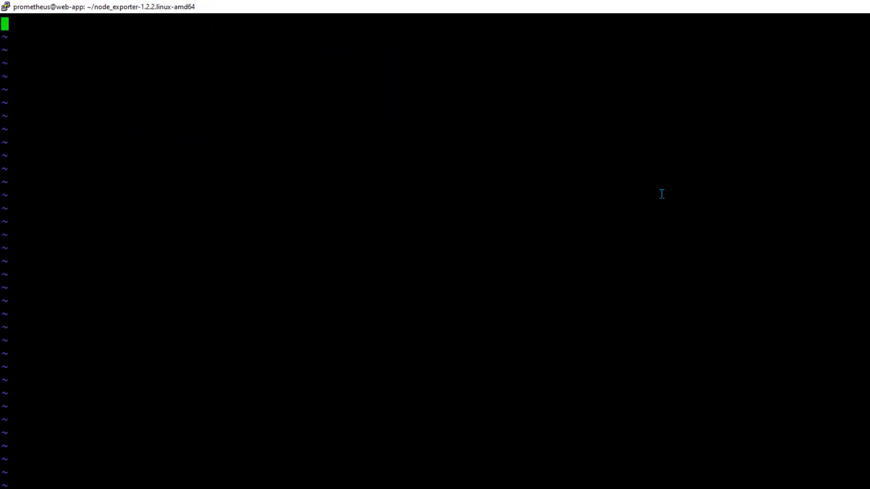
{"action": "key", "text": "o"}
{"action": "key", "text": "alt+Tab"}
{"action": "left_click", "coordinate": [48, 127]}
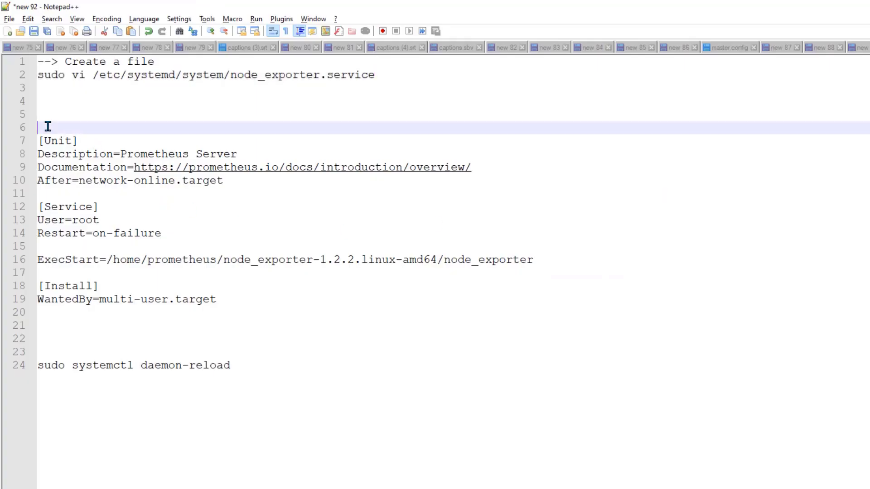
{"action": "left_click_drag", "start_coordinate": [47, 126], "coordinate": [226, 312]}
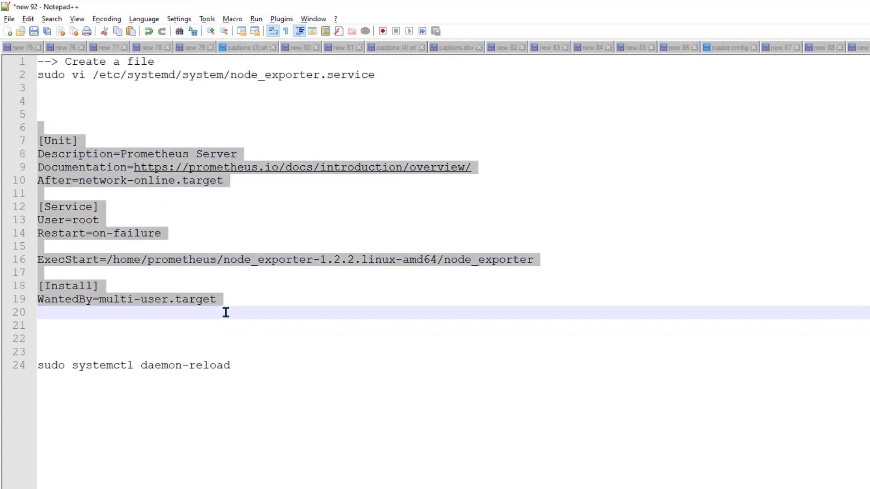
{"action": "key", "text": "alt+Tab"}
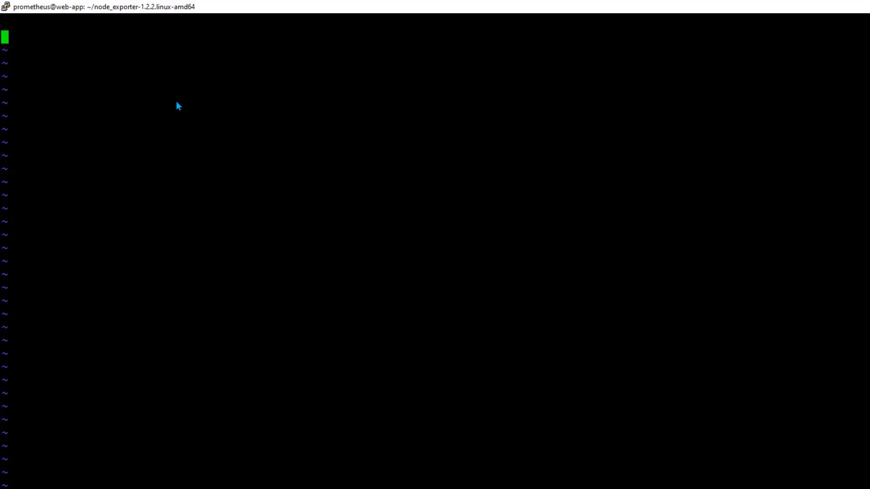
{"action": "right_click", "coordinate": [133, 132]}
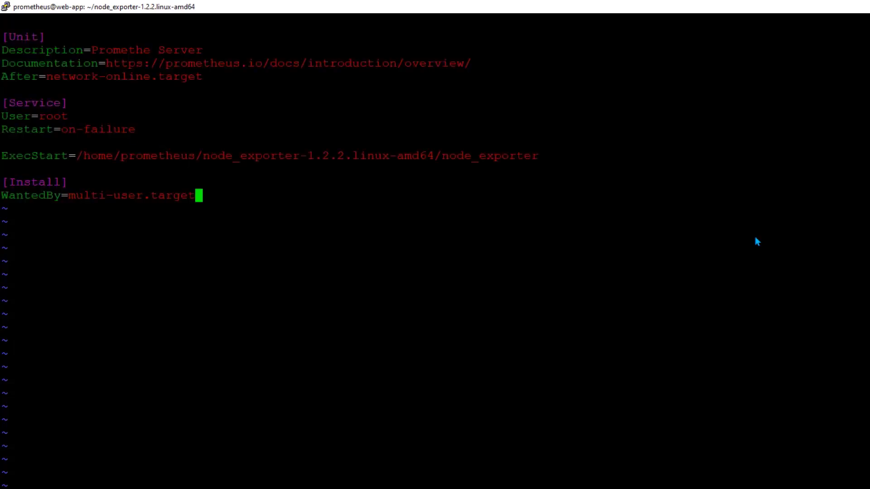
{"action": "key", "text": "Escape"}
{"action": "type", "text": ":wq"}
{"action": "key", "text": "Return"}
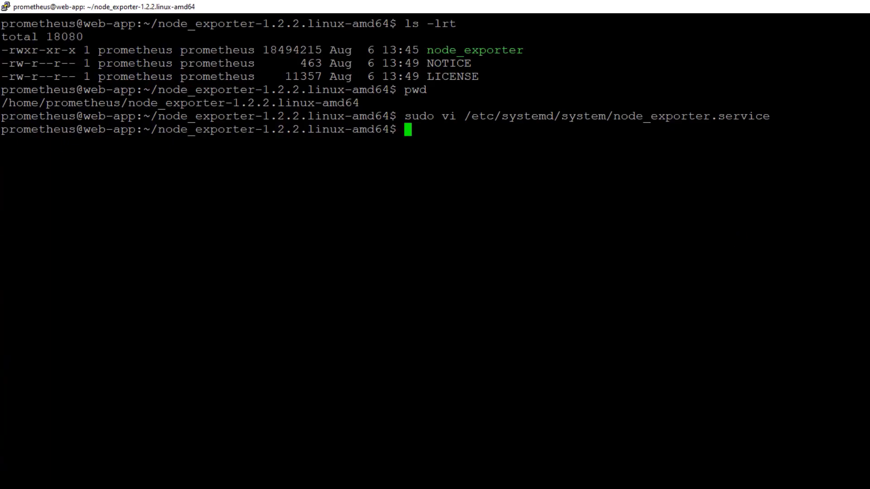
Copy sudo systemctl daemon-reload from line 24 of the notes and run it in PuTTY
{"action": "key", "text": "alt+Tab"}
{"action": "left_click_drag", "start_coordinate": [245, 364], "coordinate": [2, 371]}
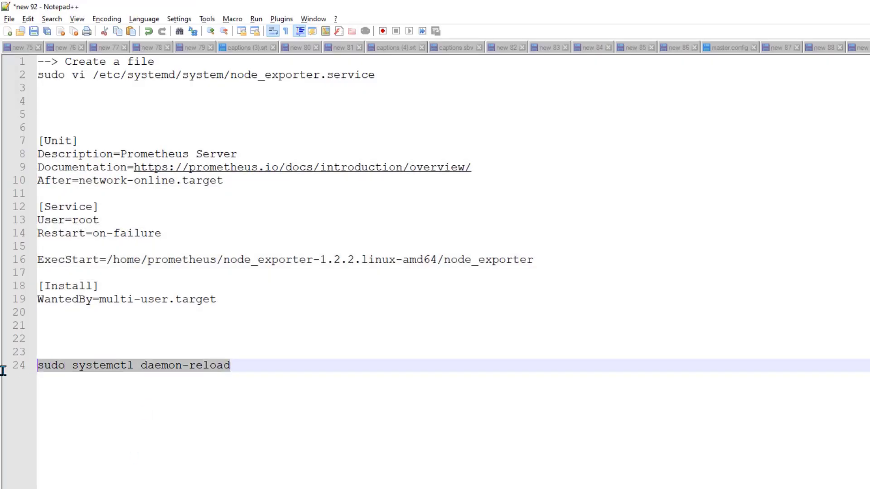
{"action": "key", "text": "ctrl+c"}
{"action": "key", "text": "alt+Tab"}
{"action": "right_click", "coordinate": [621, 291]}
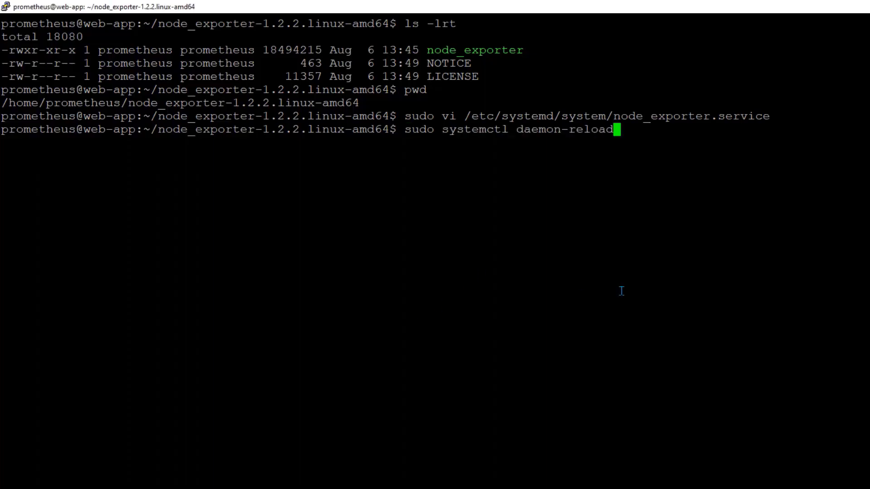
{"action": "key", "text": "Return"}
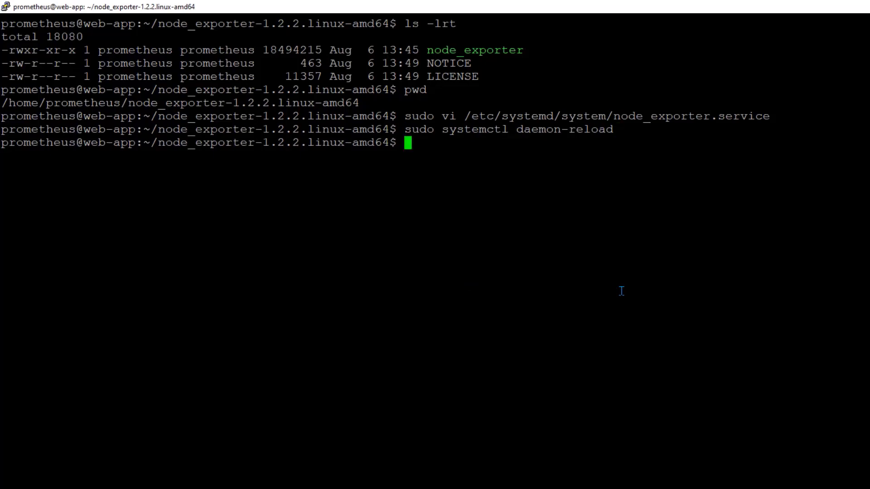
Enter sudo systemctl status node_exporter at the PuTTY prompt
{"action": "key", "text": "alt+Tab"}
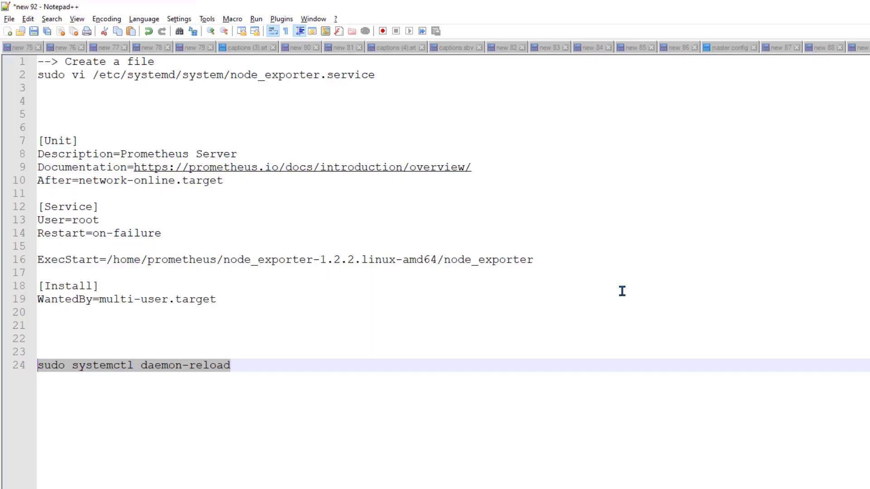
{"action": "left_click", "coordinate": [248, 77]}
{"action": "double_click", "coordinate": [248, 77]}
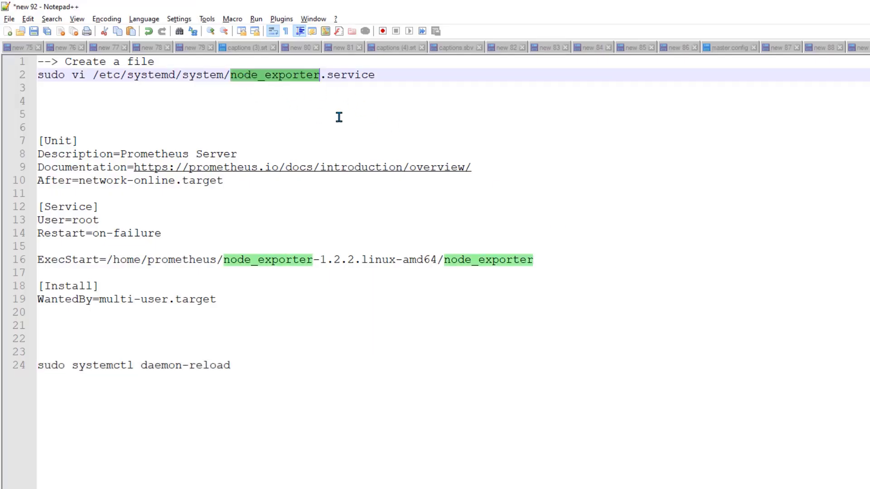
{"action": "key", "text": "alt+Tab"}
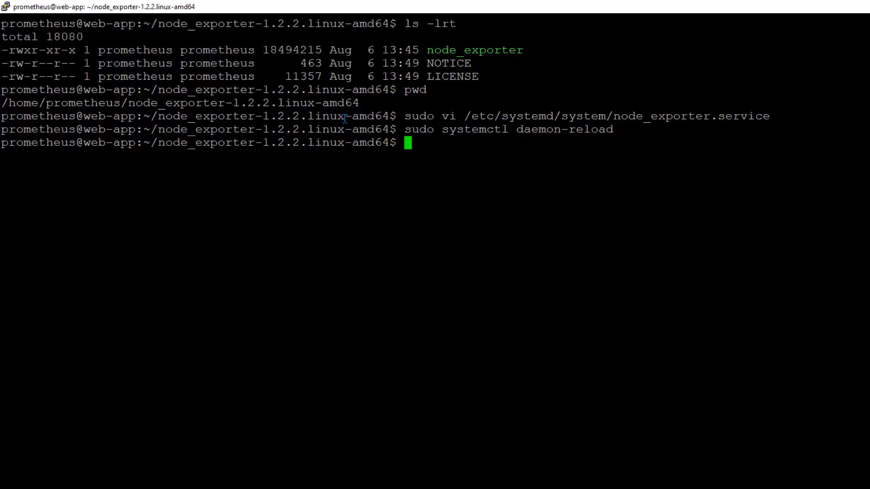
{"action": "type", "text": "sudo system"}
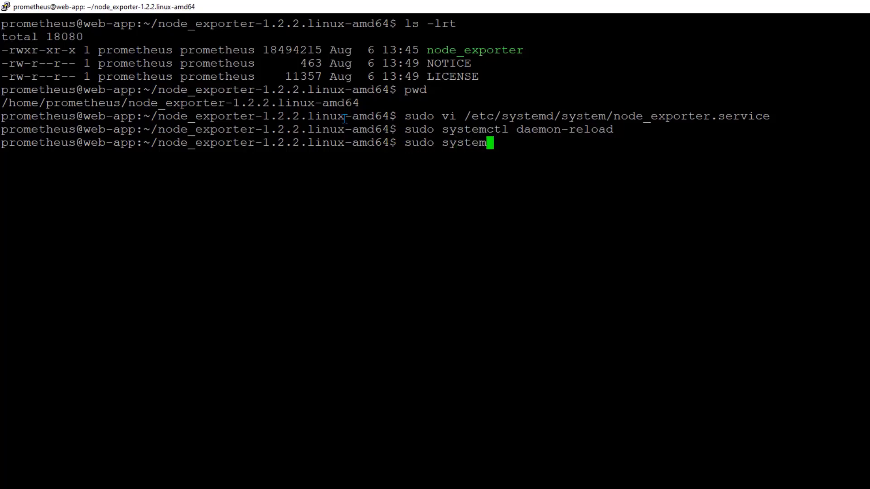
{"action": "type", "text": "ctl status node_exporter"}
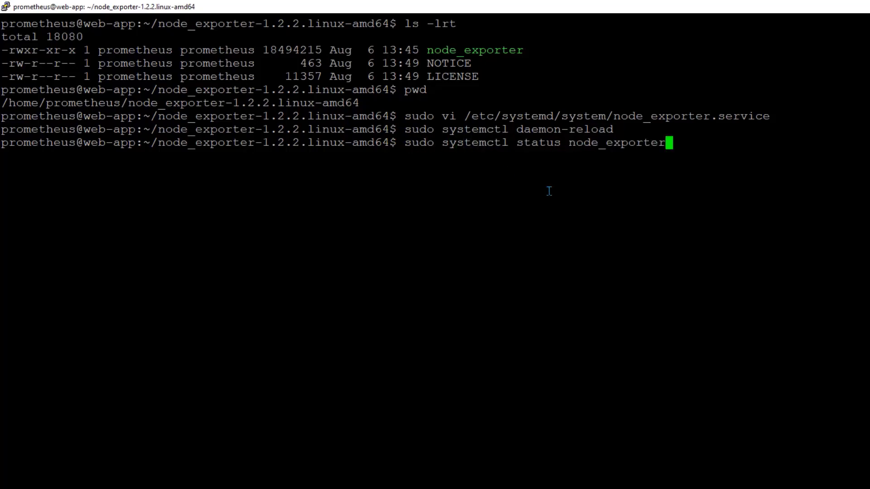
Check node_exporter's status, run sudo systemctl start node_exporter, and confirm it shows active (running)
{"action": "key", "text": "Return"}
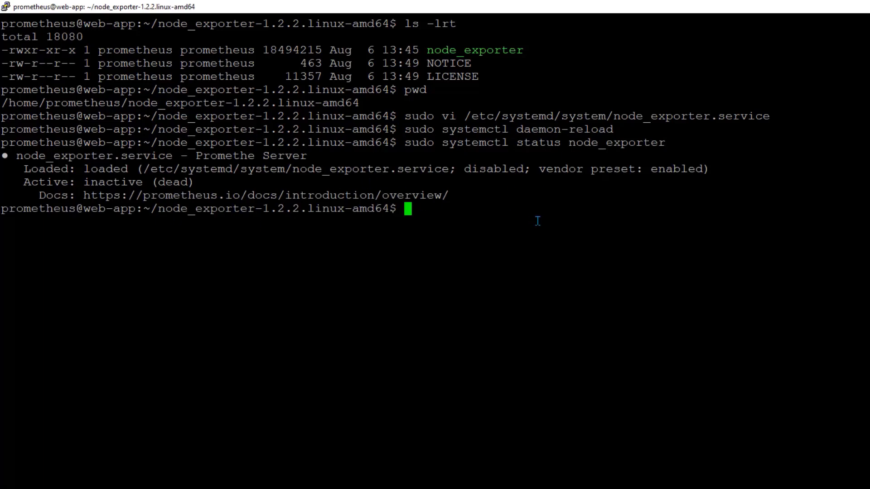
{"action": "key", "text": "Up"}
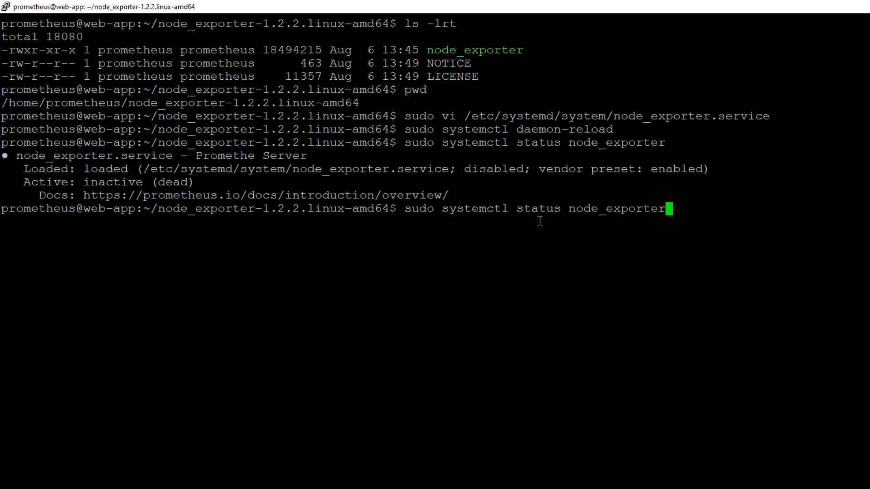
{"action": "key", "text": "Left"}
{"action": "key", "text": "Left"}
{"action": "key", "text": "Left"}
{"action": "key", "text": "Left"}
{"action": "key", "text": "Left"}
{"action": "key", "text": "Left"}
{"action": "key", "text": "Left"}
{"action": "key", "text": "Left"}
{"action": "key", "text": "Left"}
{"action": "key", "text": "Left"}
{"action": "key", "text": "Left"}
{"action": "key", "text": "Left"}
{"action": "key", "text": "Left"}
{"action": "key", "text": "Left"}
{"action": "key", "text": "Left"}
{"action": "key", "text": "Right"}
{"action": "key", "text": "BackSpace"}
{"action": "key", "text": "BackSpace"}
{"action": "key", "text": "BackSpace"}
{"action": "type", "text": "rt"}
{"action": "key", "text": "Return"}
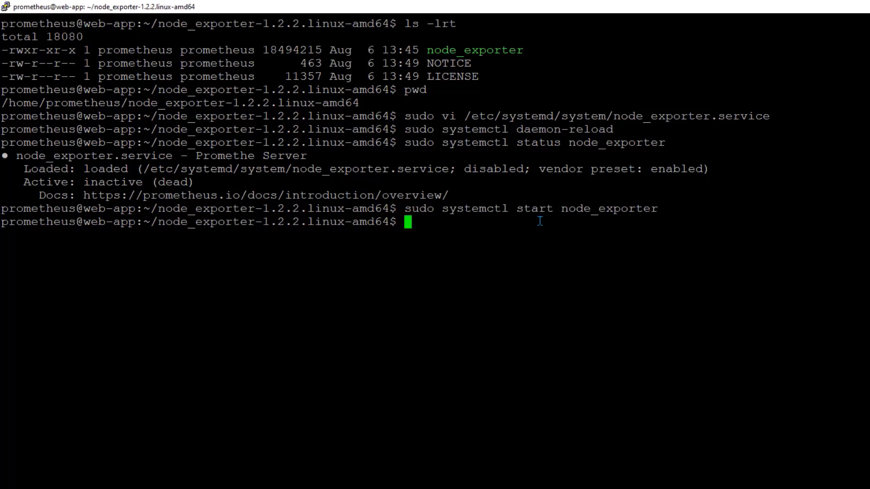
{"action": "key", "text": "Up"}
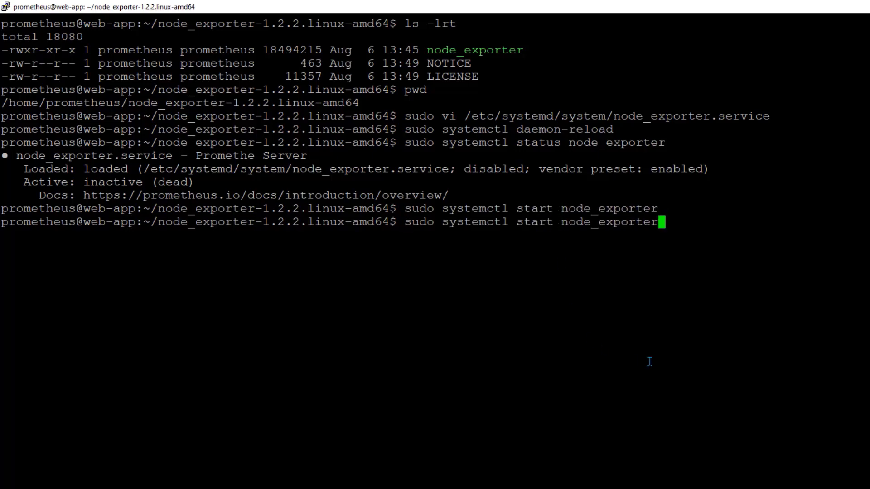
{"action": "key", "text": "Up"}
{"action": "key", "text": "Return"}
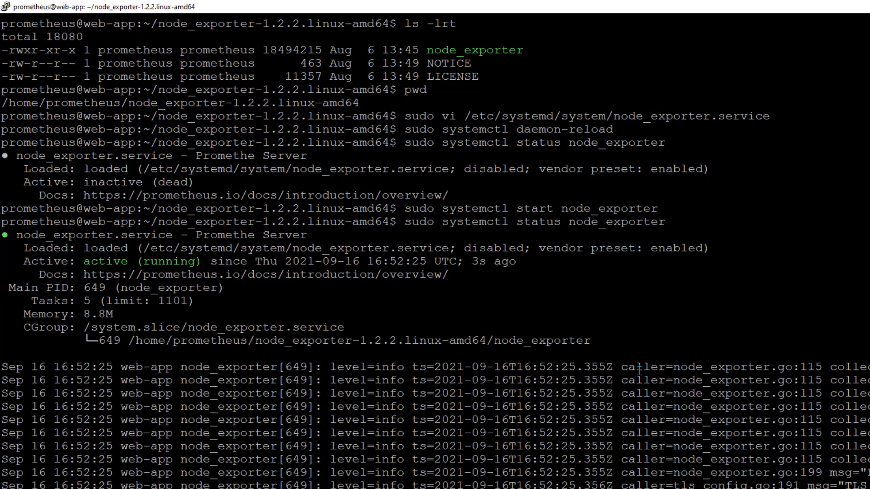
Show the server's hostname and IP address with hostname and hostname -i
{"action": "type", "text": "hostname"}
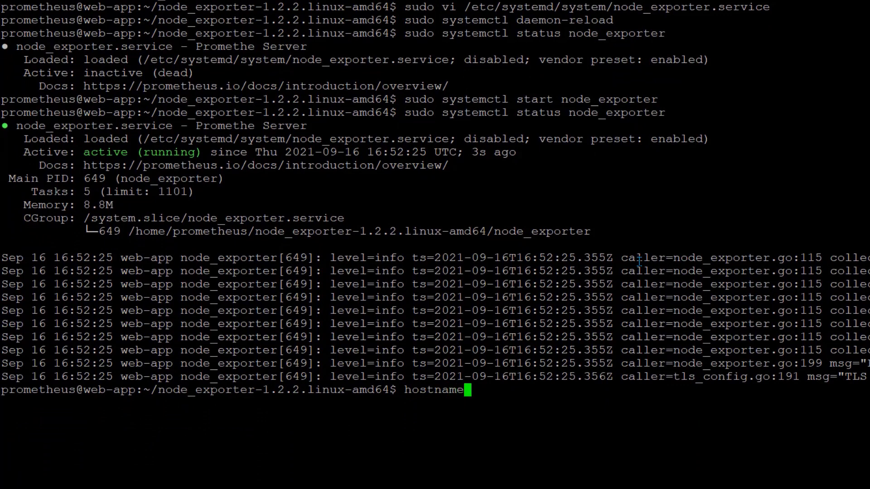
{"action": "key", "text": "Return"}
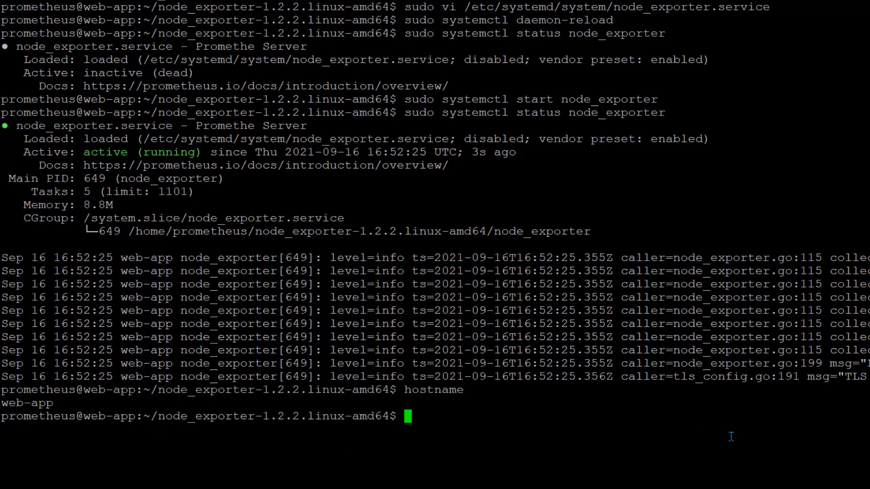
{"action": "key", "text": "Up"}
{"action": "type", "text": "-i"}
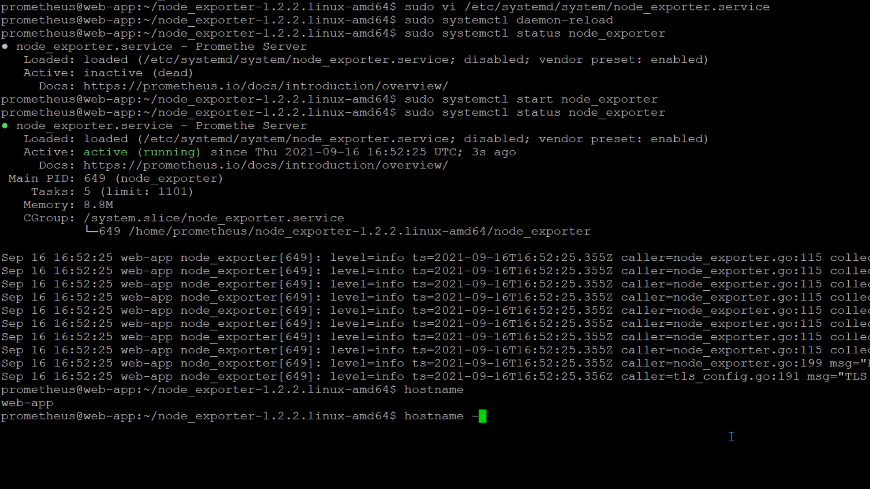
{"action": "key", "text": "Return"}
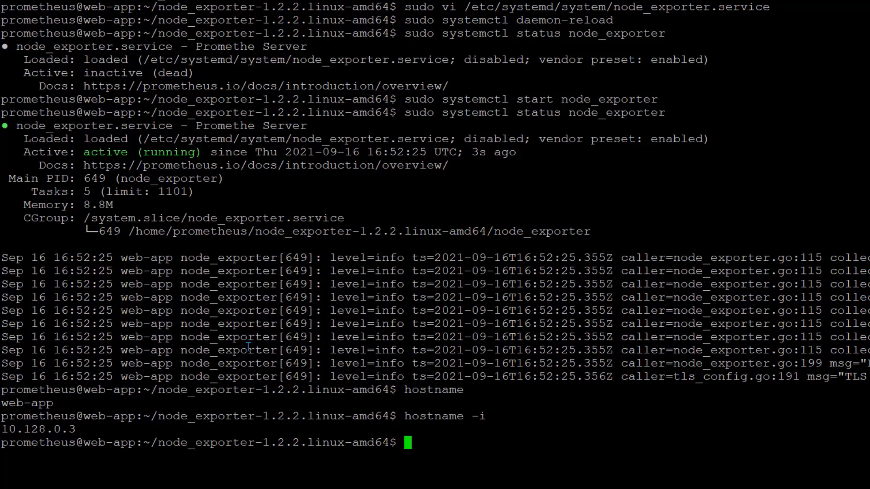
Copy the IP 10.128.0.3 and switch to the other server's PuTTY session
{"action": "double_click", "coordinate": [39, 429]}
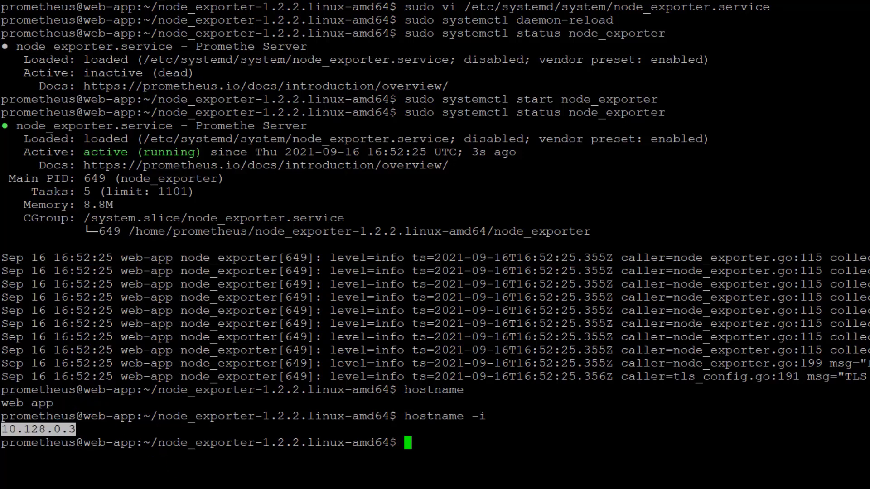
{"action": "mouse_move", "coordinate": [176, 488]}
{"action": "left_click", "coordinate": [190, 475]}
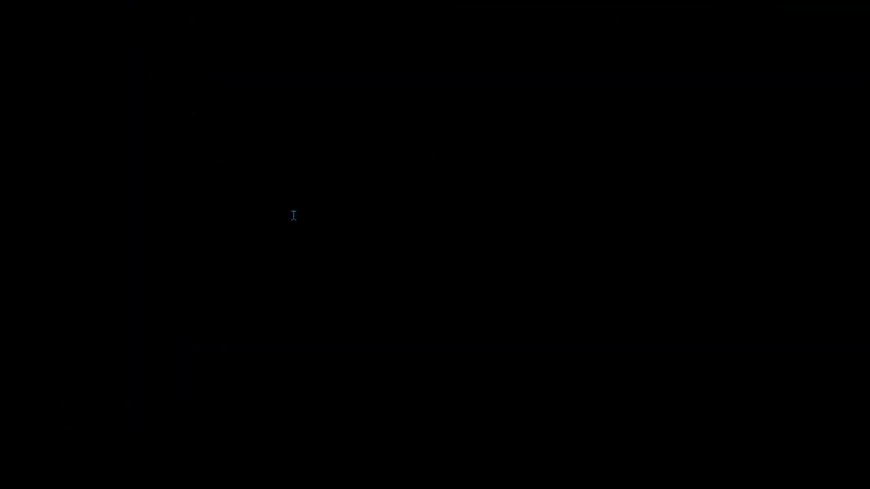
Go into prometheus-2.30.0.linux-amd64 on the Prometheus server and open prometheus.yml in vi
{"action": "type", "text": "pwd"}
{"action": "key", "text": "Return"}
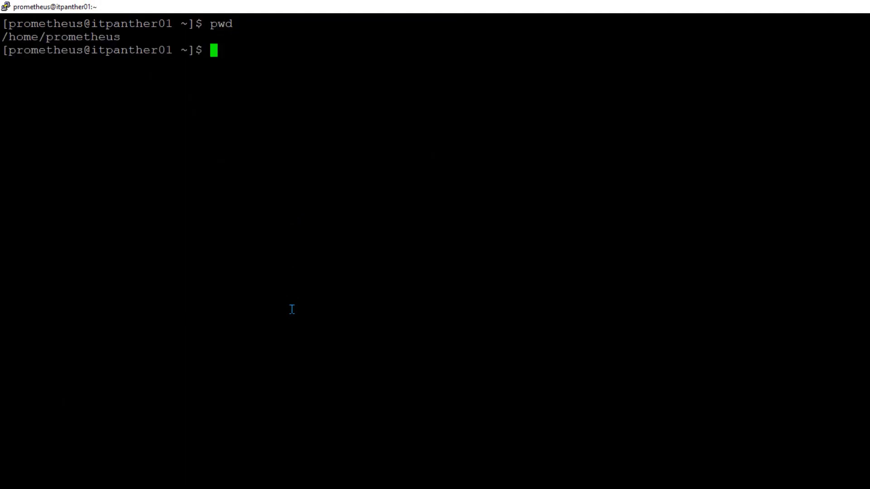
{"action": "type", "text": "ls -lrt"}
{"action": "key", "text": "Return"}
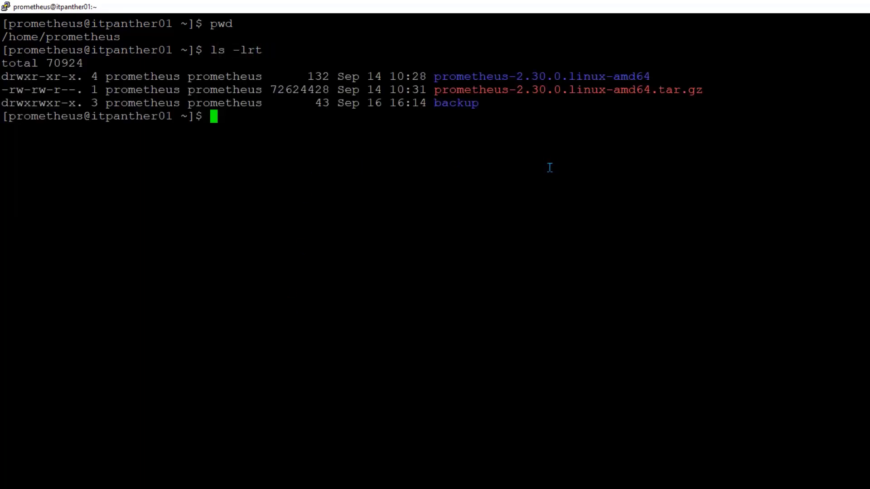
{"action": "type", "text": "cd prometheus-2.30.0.linux-amd64"}
{"action": "key", "text": "Return"}
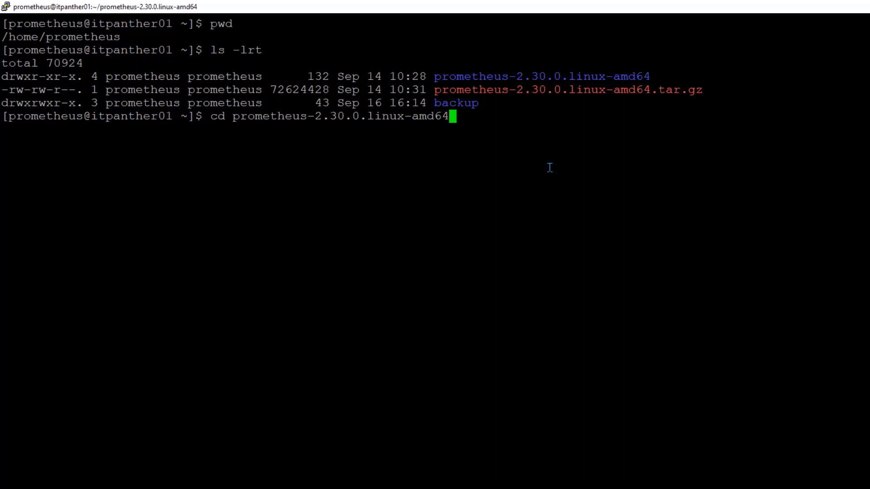
{"action": "type", "text": "ls -lrt"}
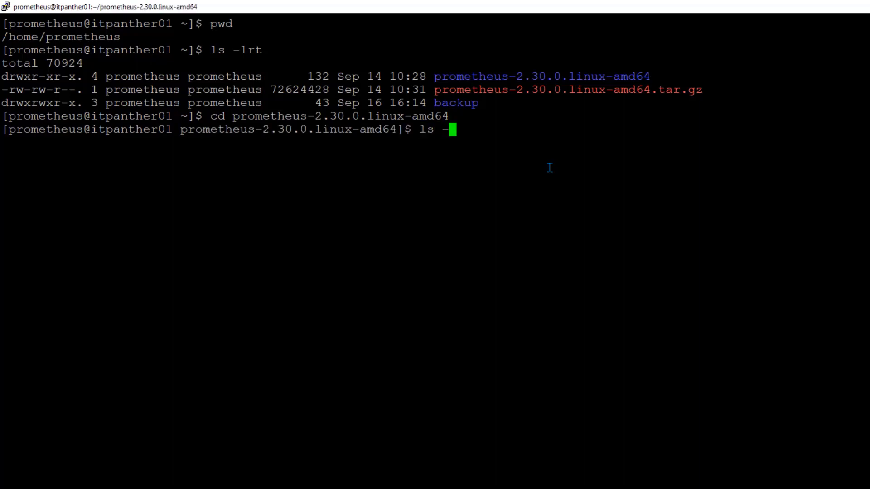
{"action": "key", "text": "Return"}
{"action": "type", "text": "vi "}
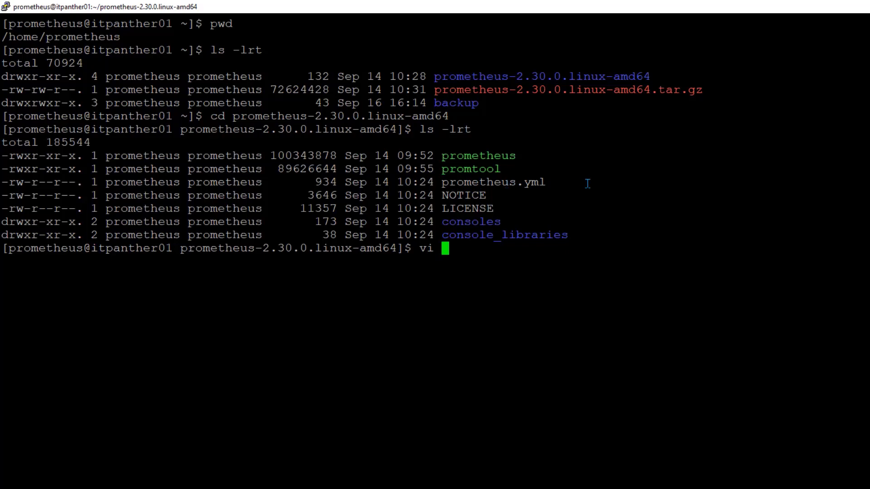
{"action": "type", "text": "prometheus."}
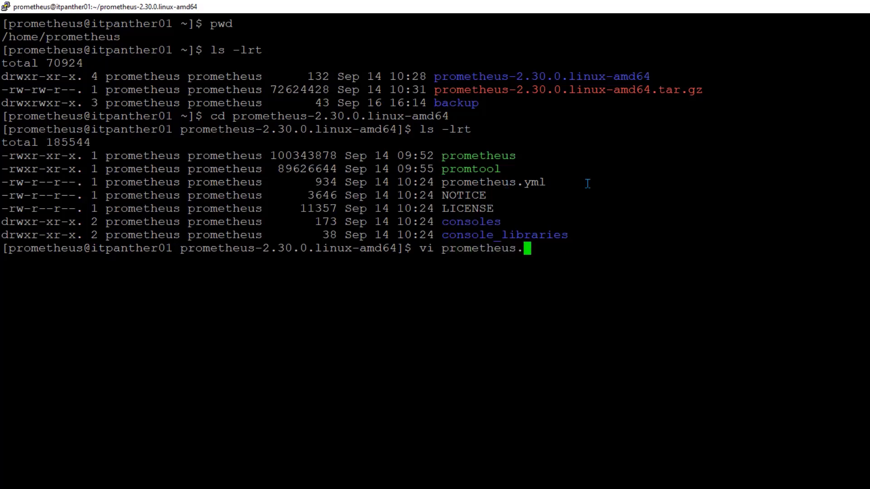
{"action": "type", "text": "yml"}
{"action": "key", "text": "Return"}
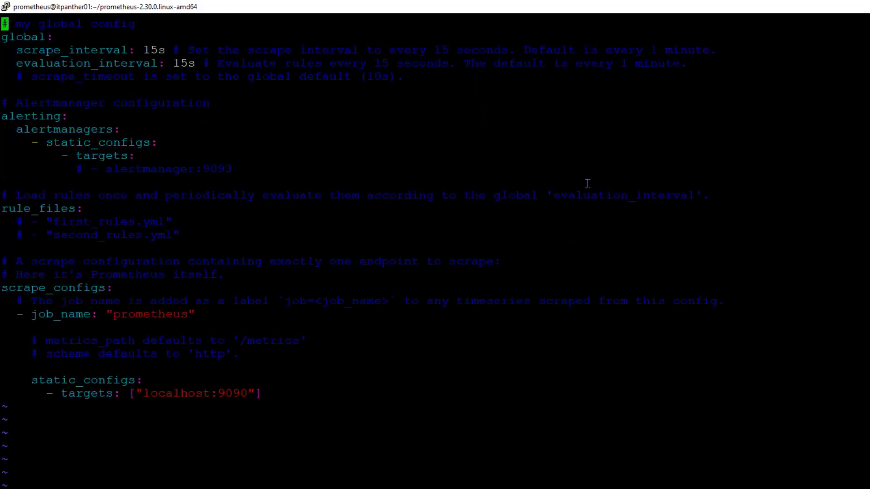
Add - targets: ["10.128.0.3:9100"] below the existing targets line and save prometheus.yml
{"action": "key", "text": "Down"}
{"action": "key", "text": "Down"}
{"action": "key", "text": "Down"}
{"action": "key", "text": "Down"}
{"action": "key", "text": "Down"}
{"action": "key", "text": "Down"}
{"action": "key", "text": "Down"}
{"action": "key", "text": "Down"}
{"action": "key", "text": "Down"}
{"action": "key", "text": "Down"}
{"action": "key", "text": "Down"}
{"action": "key", "text": "Down"}
{"action": "key", "text": "Down"}
{"action": "key", "text": "Down"}
{"action": "key", "text": "Down"}
{"action": "key", "text": "Down"}
{"action": "key", "text": "Down"}
{"action": "key", "text": "Down"}
{"action": "key", "text": "Down"}
{"action": "key", "text": "Down"}
{"action": "key", "text": "Right"}
{"action": "key", "text": "Right"}
{"action": "key", "text": "Right"}
{"action": "key", "text": "Right"}
{"action": "key", "text": "Right"}
{"action": "key", "text": "Right"}
{"action": "key", "text": "o"}
{"action": "key", "text": "Tab"}
{"action": "key", "text": "Tab"}
{"action": "key", "text": "Tab"}
{"action": "key", "text": "BackSpace"}
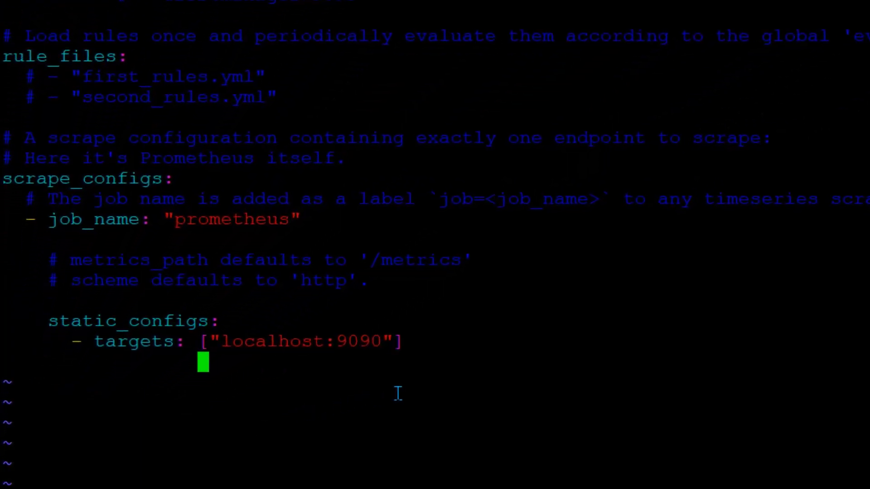
{"action": "key", "text": "BackSpace"}
{"action": "key", "text": "BackSpace"}
{"action": "key", "text": "BackSpace"}
{"action": "key", "text": "BackSpace"}
{"action": "key", "text": "BackSpace"}
{"action": "key", "text": "BackSpace"}
{"action": "key", "text": "BackSpace"}
{"action": "key", "text": "BackSpace"}
{"action": "key", "text": "BackSpace"}
{"action": "key", "text": "BackSpace"}
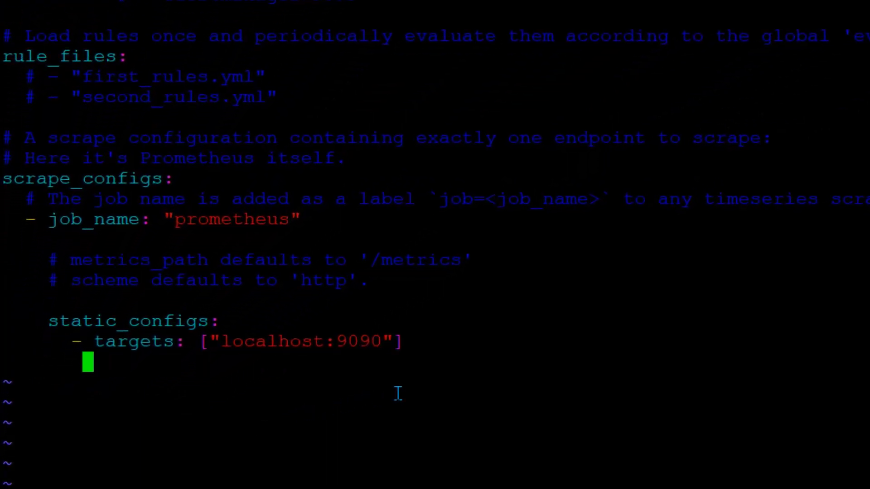
{"action": "key", "text": "BackSpace"}
{"action": "type", "text": "- ta"}
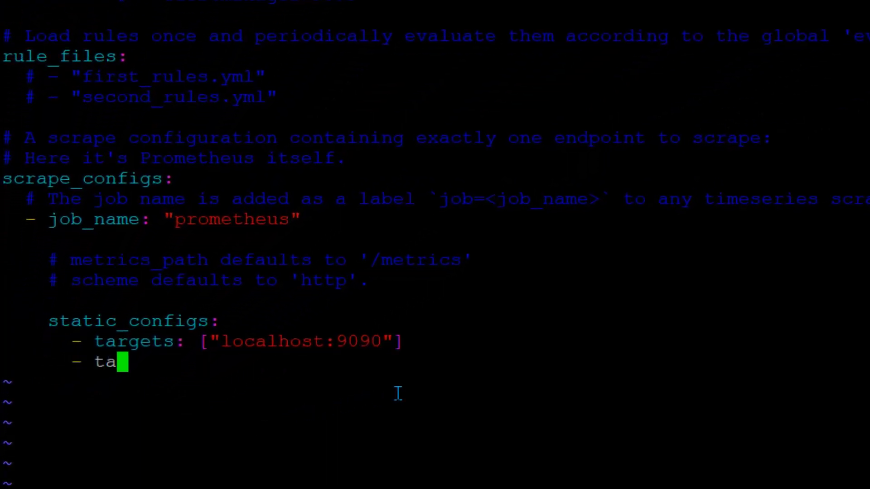
{"action": "type", "text": "rgets: []"}
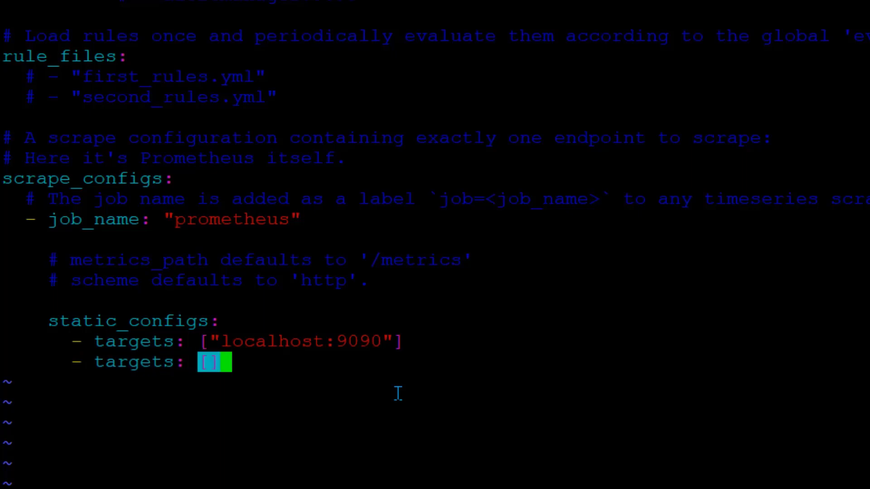
{"action": "key", "text": "Left"}
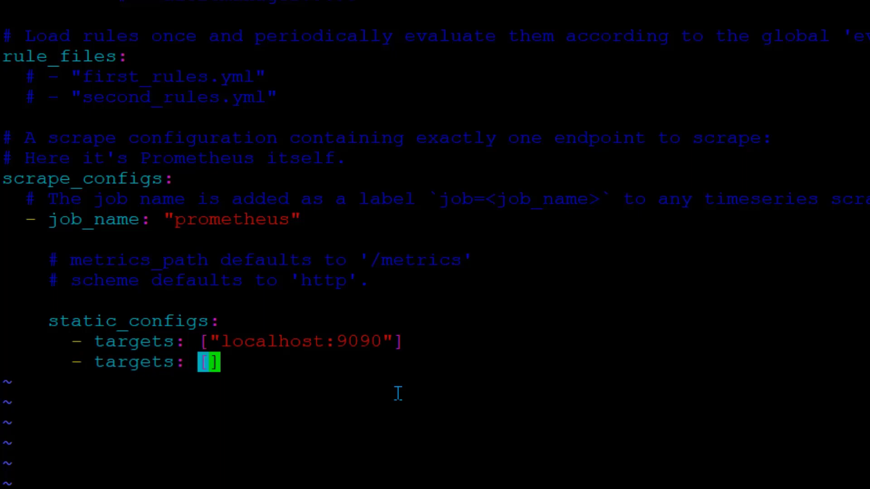
{"action": "type", "text": "\""}
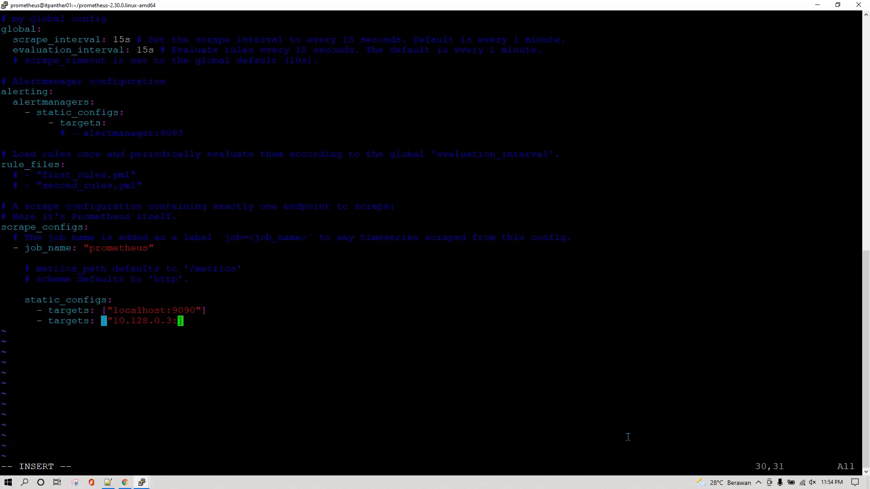
{"action": "type", "text": "9100\""}
{"action": "key", "text": "Escape"}
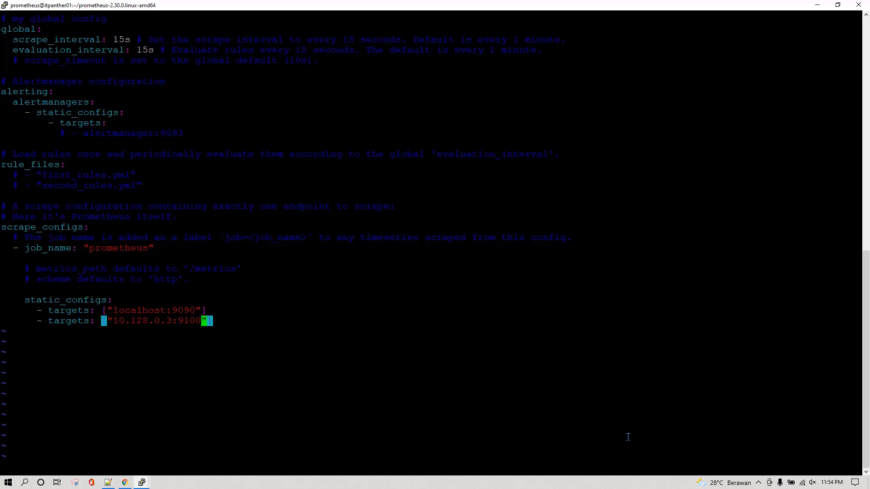
{"action": "type", "text": ":wq"}
{"action": "key", "text": "Return"}
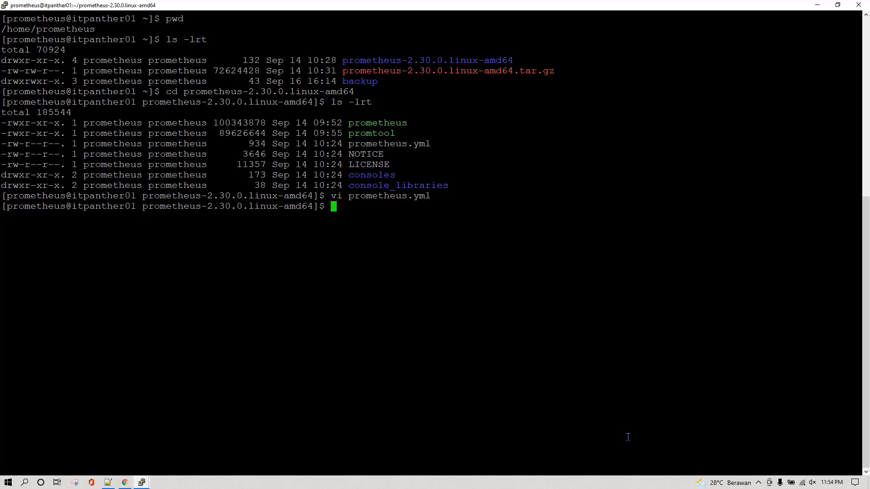
Run sudo systemctl restart for the prometheus service
{"action": "type", "text": "sudo sysm"}
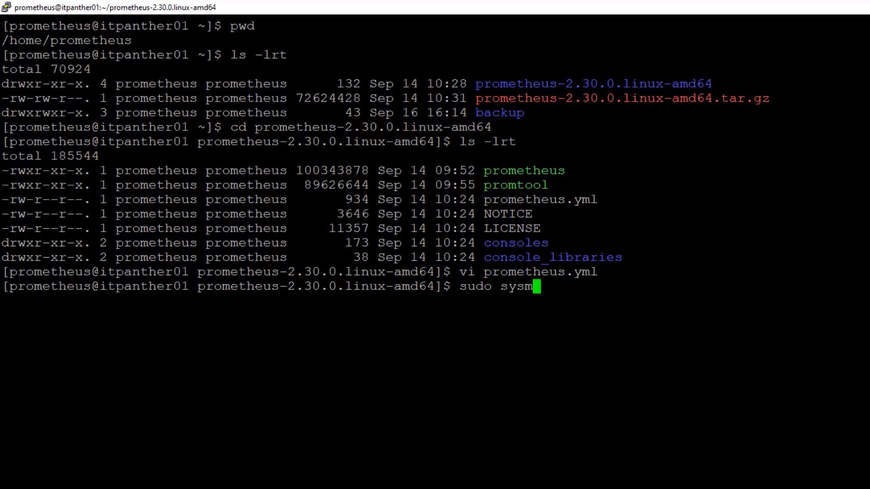
{"action": "key", "text": "BackSpace"}
{"action": "type", "text": "temctl restar"}
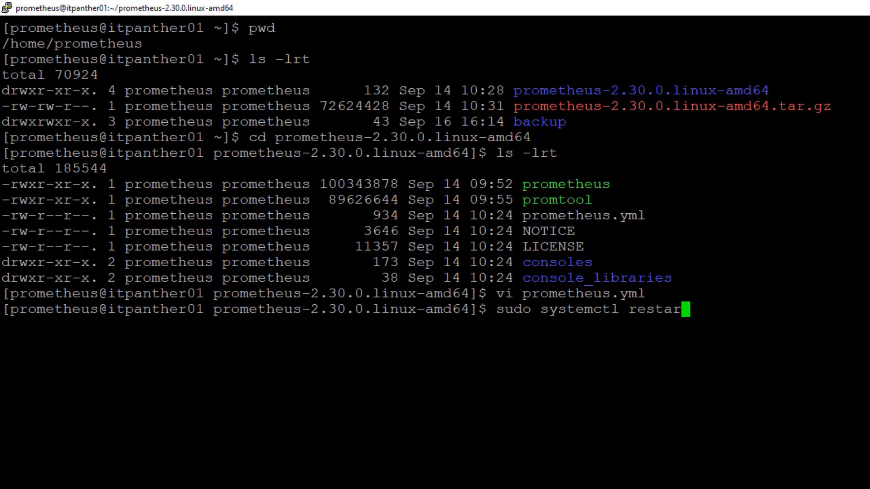
{"action": "type", "text": "t promethue"}
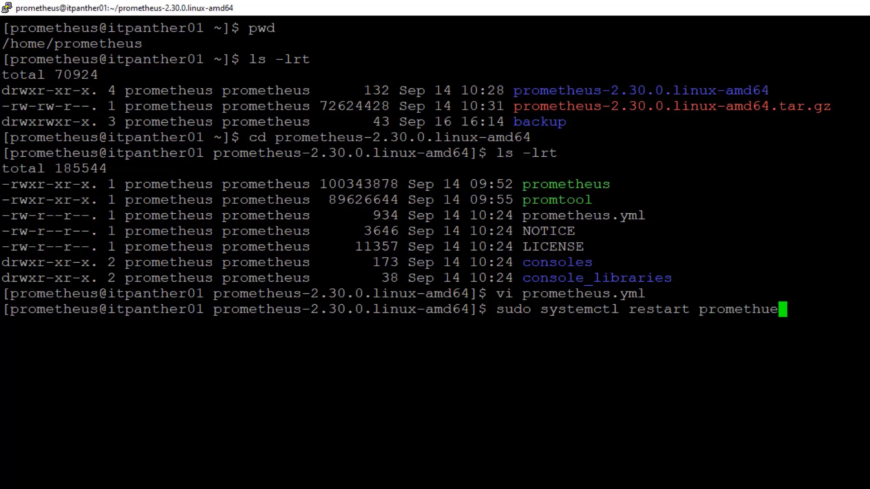
{"action": "key", "text": "Return"}
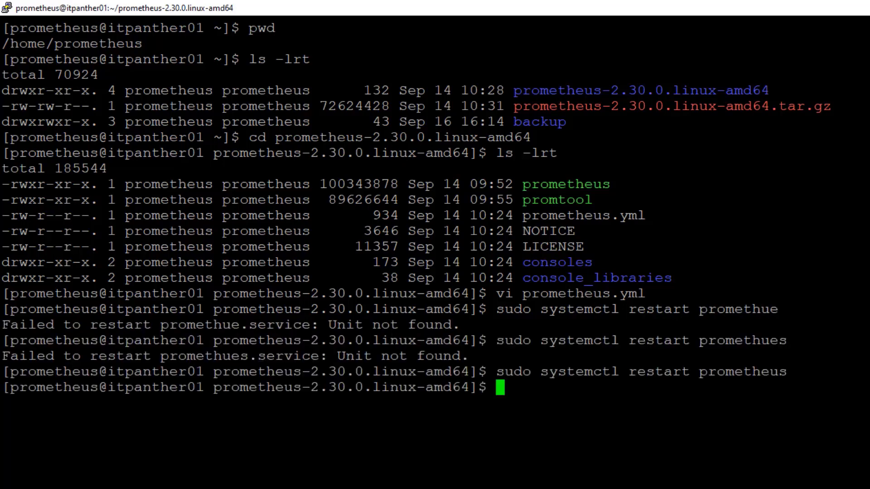
Check the prometheus service status with sudo systemctl status prometheus
{"action": "key", "text": "Up"}
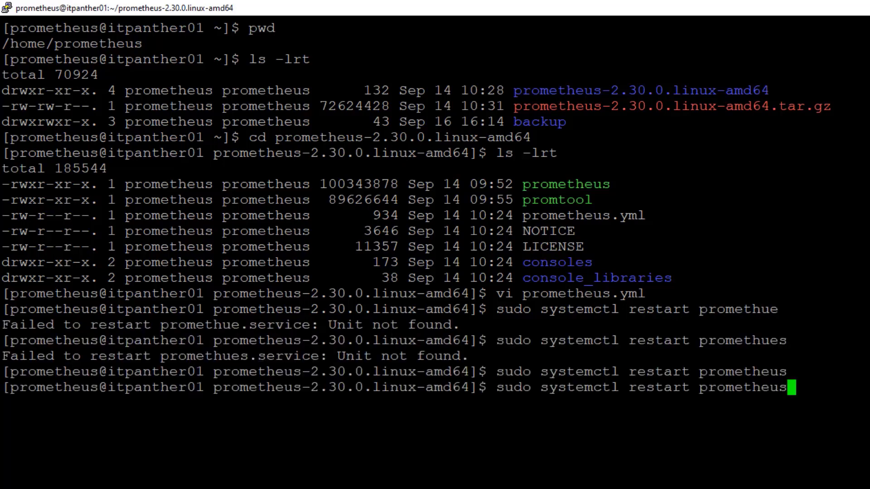
{"action": "key", "text": "Left"}
{"action": "key", "text": "Left"}
{"action": "key", "text": "Left"}
{"action": "key", "text": "Left"}
{"action": "key", "text": "Left"}
{"action": "key", "text": "Left"}
{"action": "key", "text": "Left"}
{"action": "key", "text": "Left"}
{"action": "key", "text": "Left"}
{"action": "key", "text": "Left"}
{"action": "key", "text": "Left"}
{"action": "key", "text": "Left"}
{"action": "key", "text": "Left"}
{"action": "key", "text": "Right"}
{"action": "key", "text": "Right"}
{"action": "key", "text": "BackSpace"}
{"action": "key", "text": "BackSpace"}
{"action": "key", "text": "BackSpace"}
{"action": "key", "text": "BackSpace"}
{"action": "key", "text": "BackSpace"}
{"action": "key", "text": "BackSpace"}
{"action": "key", "text": "BackSpace"}
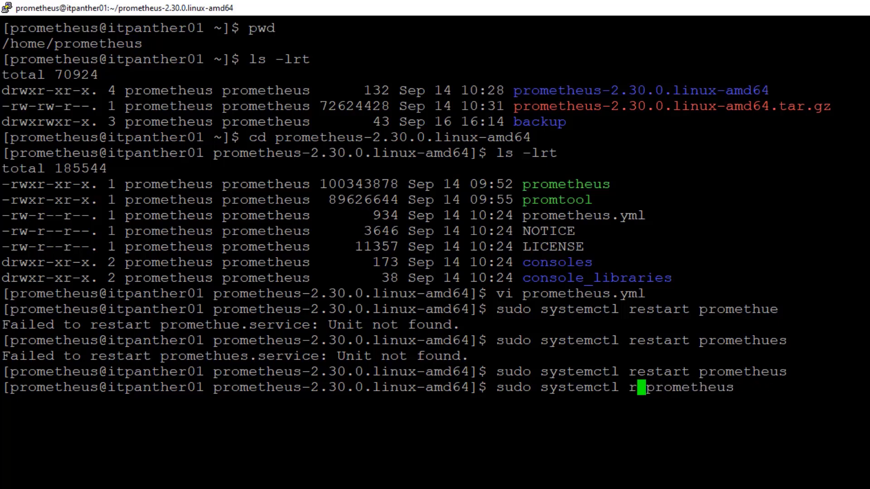
{"action": "type", "text": "status"}
{"action": "key", "text": "Return"}
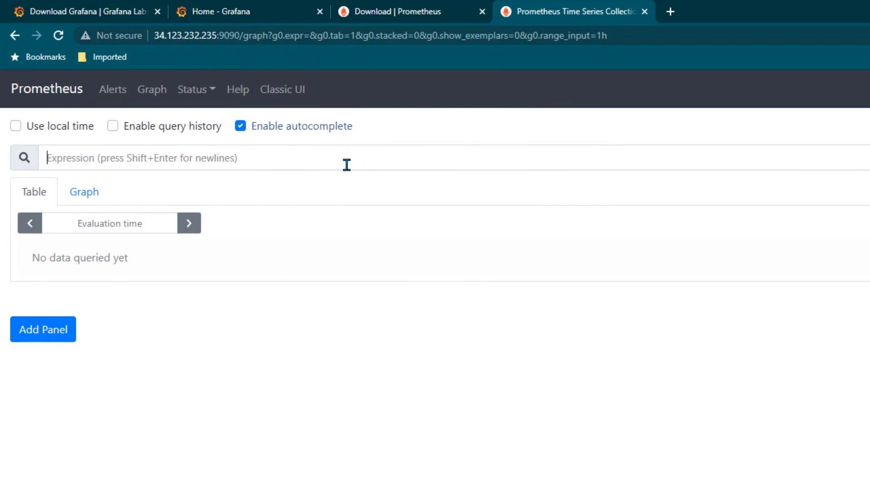
Execute the up query and inspect the instances 10.128.0.3:9100 and localhost:9090 in the results
{"action": "type", "text": "up"}
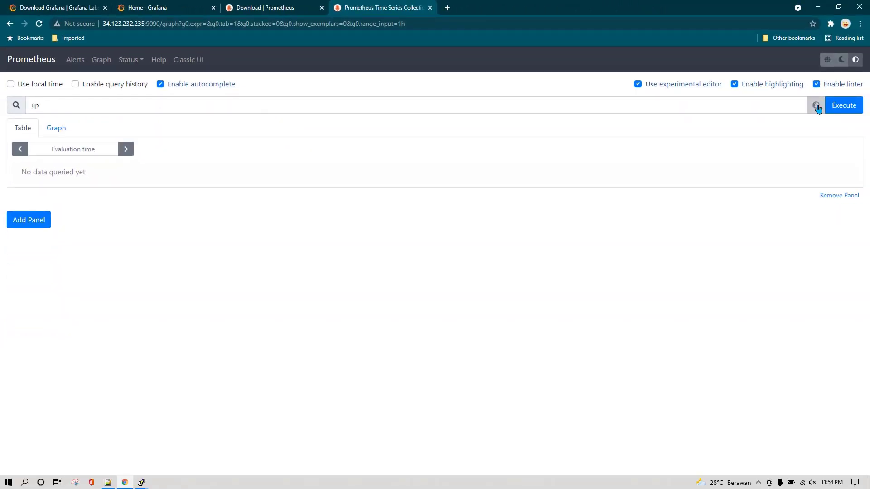
{"action": "left_click", "coordinate": [842, 105]}
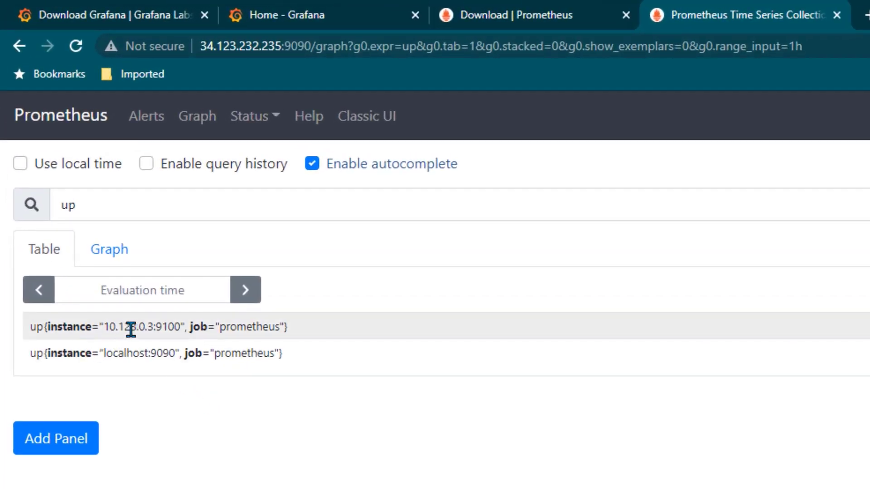
{"action": "left_click_drag", "start_coordinate": [109, 327], "coordinate": [180, 330]}
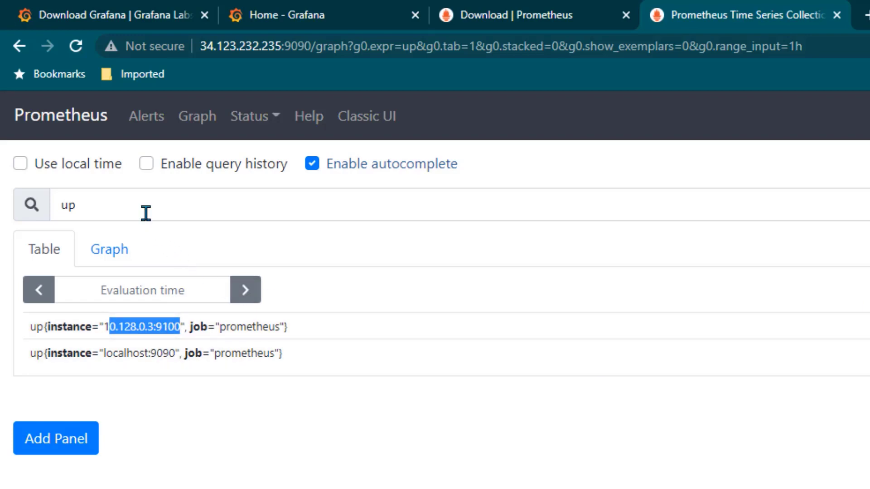
{"action": "left_click", "coordinate": [132, 207]}
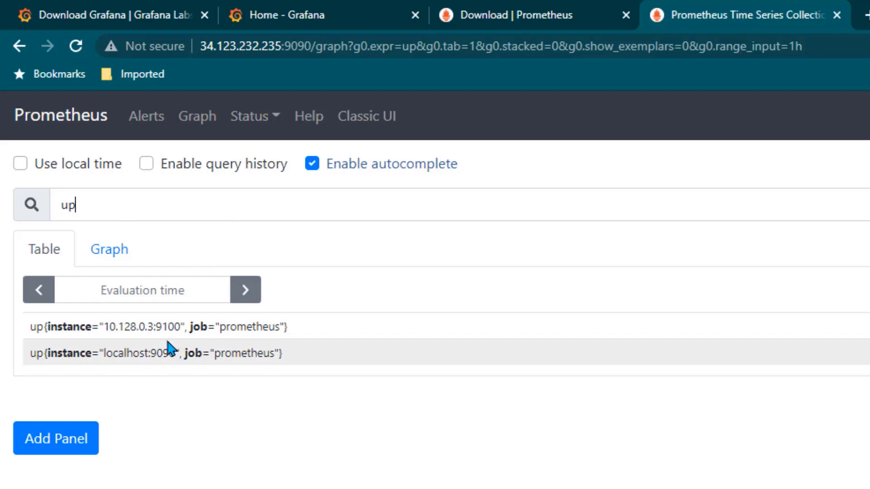
{"action": "left_click_drag", "start_coordinate": [58, 327], "coordinate": [193, 327]}
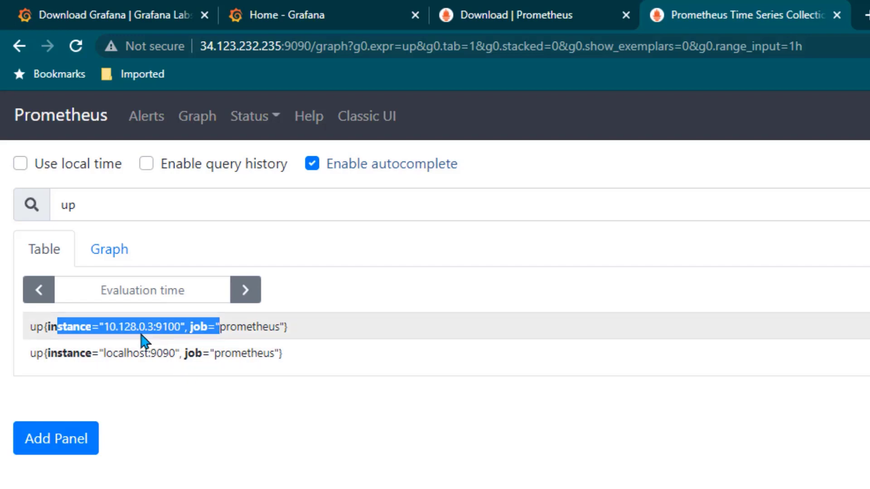
{"action": "left_click_drag", "start_coordinate": [103, 353], "coordinate": [173, 365]}
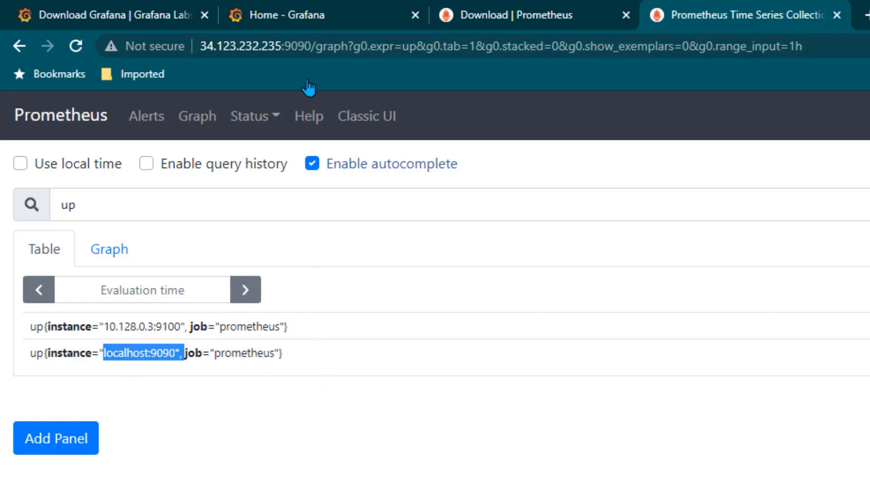
Glance at the Grafana home and Prometheus download tabs, then return to the query results
{"action": "left_click", "coordinate": [307, 13]}
{"action": "left_click_drag", "start_coordinate": [201, 46], "coordinate": [281, 45]}
{"action": "left_click", "coordinate": [265, 68]}
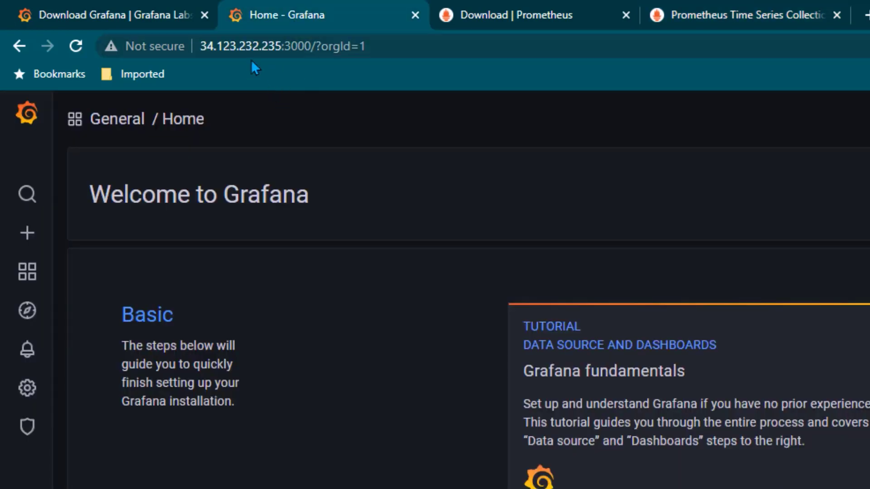
{"action": "left_click", "coordinate": [533, 7]}
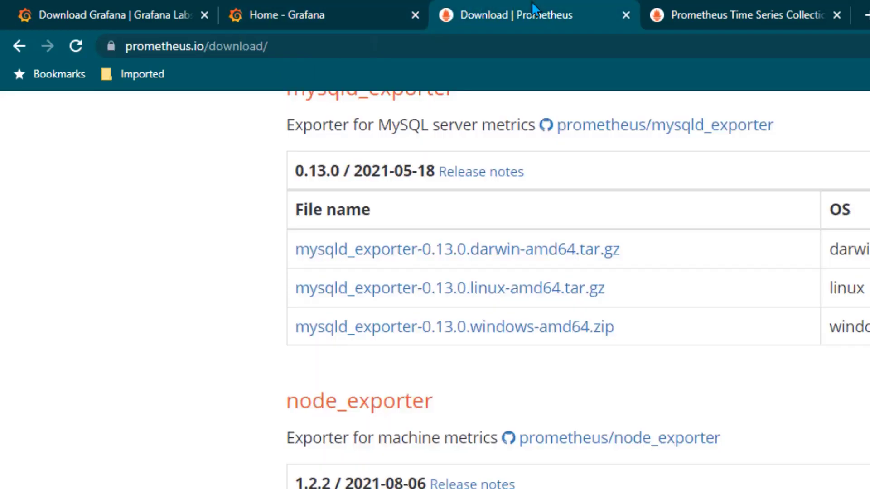
{"action": "left_click", "coordinate": [717, 11]}
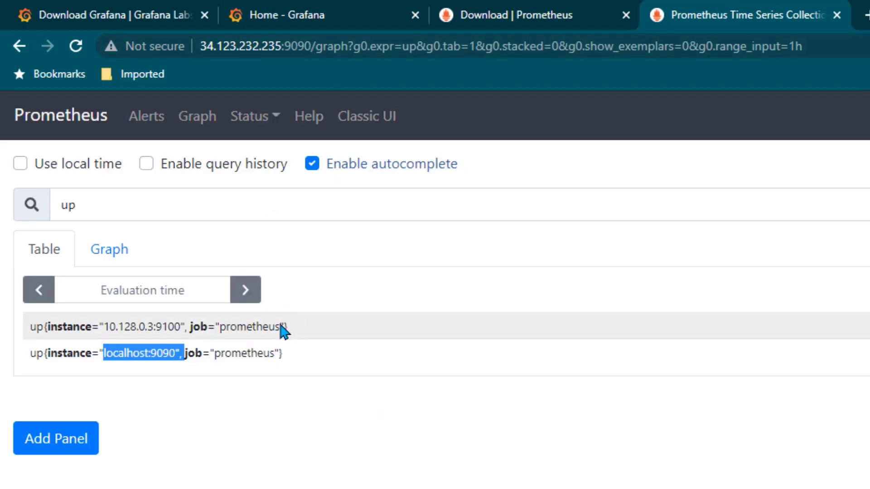
Highlight the first target's 10.128.0.3:9100 instance address in the up results, then deselect it
{"action": "left_click_drag", "start_coordinate": [180, 326], "coordinate": [99, 326]}
{"action": "left_click", "coordinate": [181, 328]}
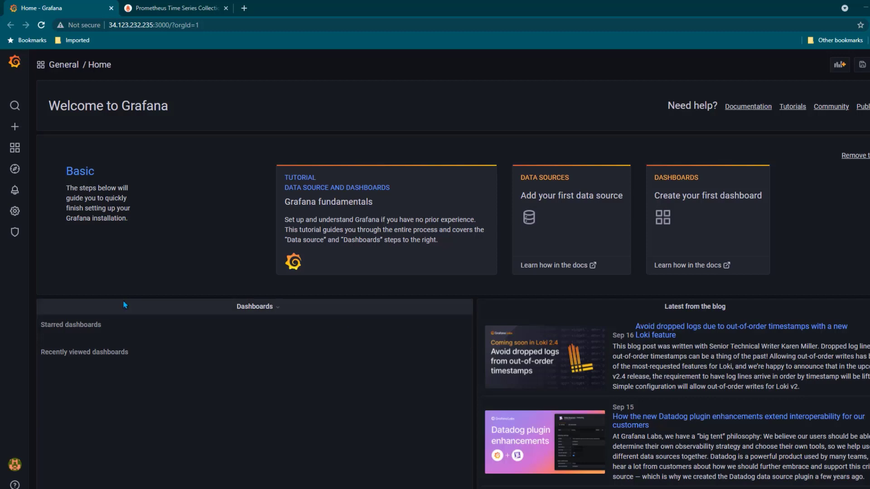
From Configuration > Data sources, add a Prometheus data source and scroll its settings page
{"action": "mouse_move", "coordinate": [15, 212]}
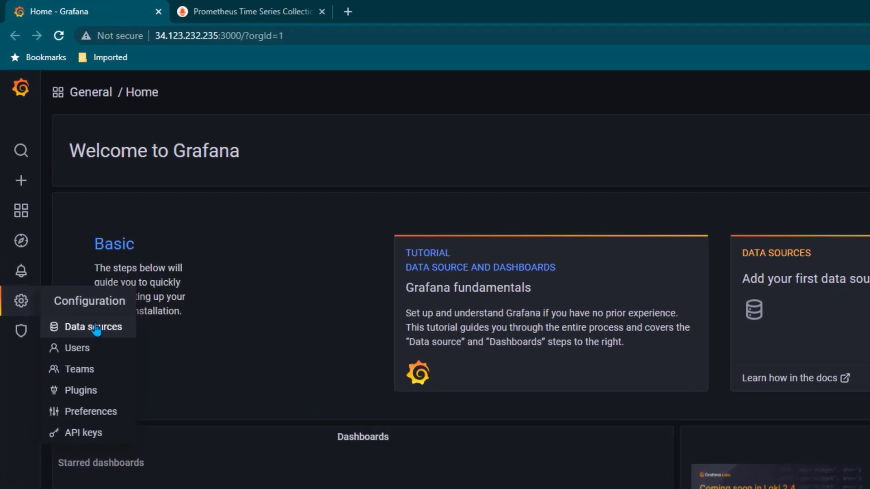
{"action": "left_click", "coordinate": [96, 327]}
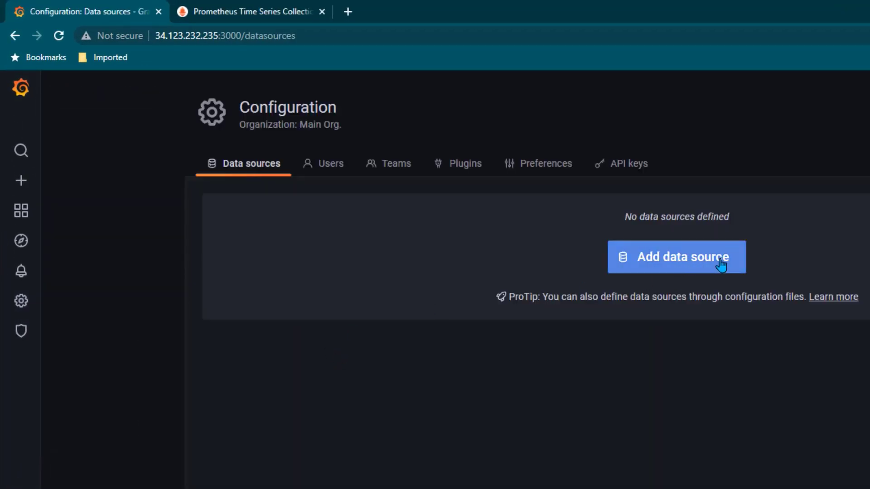
{"action": "left_click", "coordinate": [720, 265]}
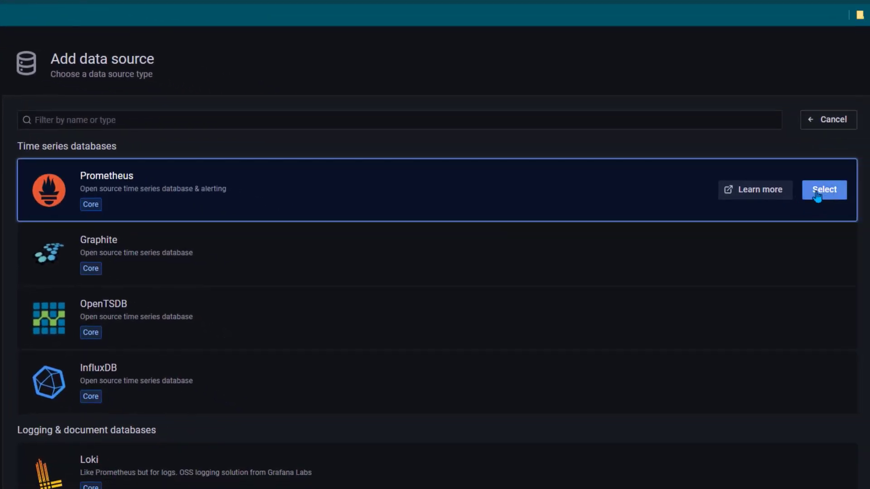
{"action": "left_click", "coordinate": [423, 218]}
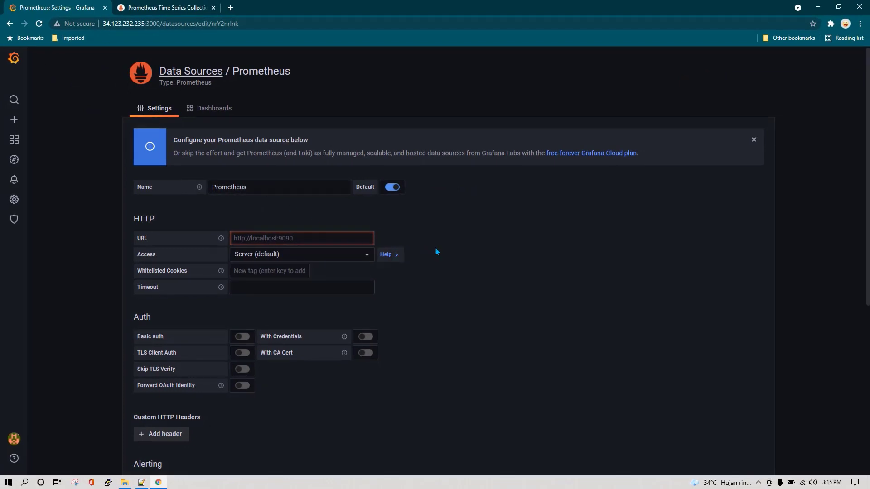
{"action": "scroll", "coordinate": [436, 248], "scroll_direction": "down", "scroll_amount": 2}
Copy the Prometheus host and port and paste it into the data source URL field
{"action": "left_click", "coordinate": [172, 7]}
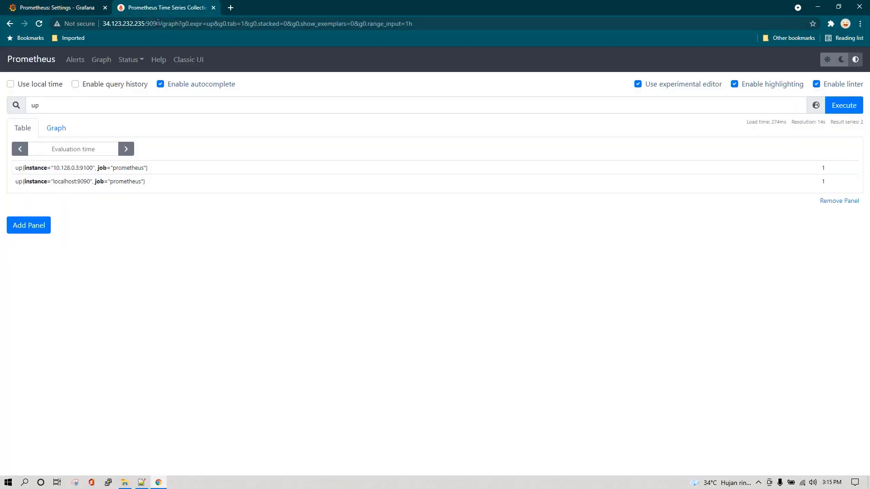
{"action": "left_click_drag", "start_coordinate": [161, 23], "coordinate": [103, 23]}
{"action": "key", "text": "ctrl+c"}
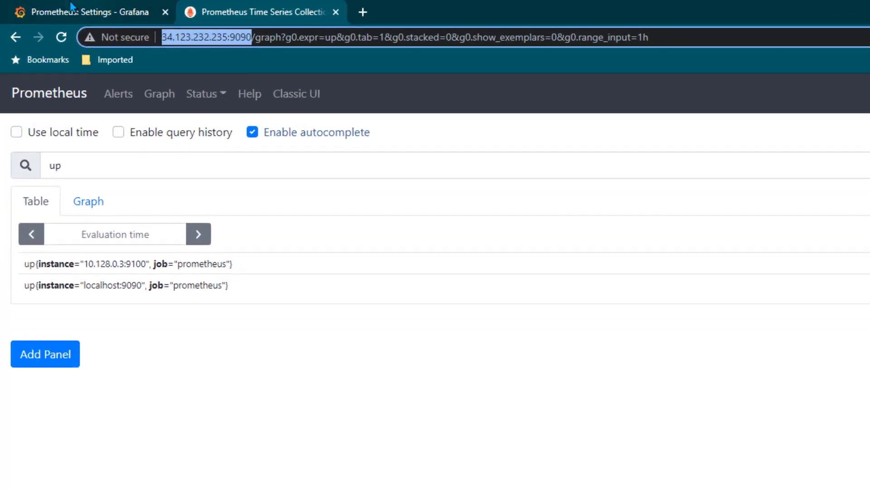
{"action": "left_click", "coordinate": [70, 7]}
{"action": "left_click", "coordinate": [464, 380]}
{"action": "key", "text": "ctrl+v"}
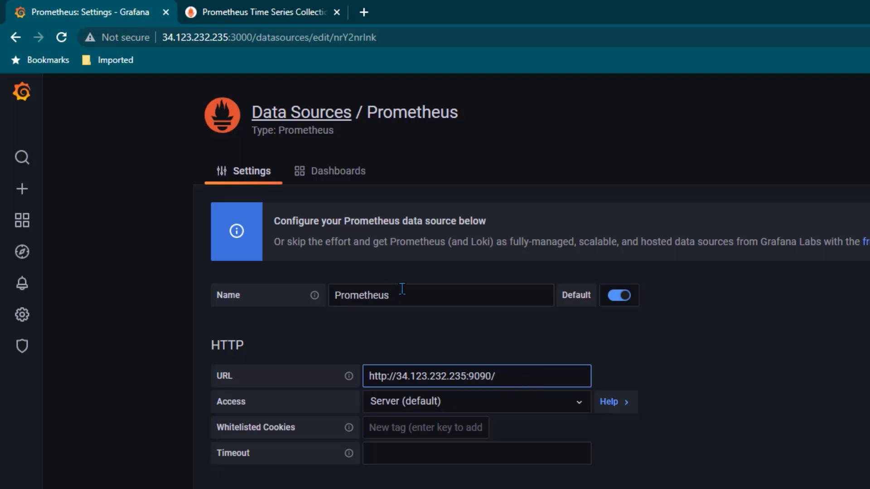
Save and test the Prometheus data source, then go back to the data source list
{"action": "double_click", "coordinate": [380, 295]}
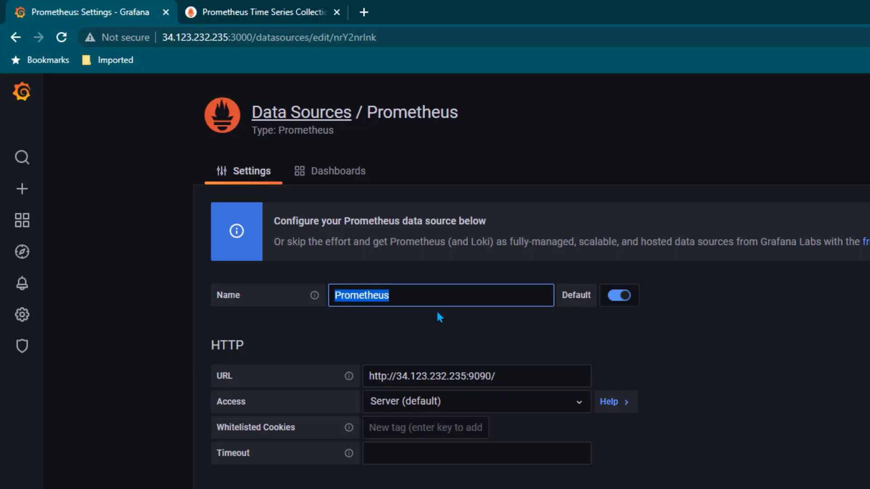
{"action": "scroll", "coordinate": [677, 356], "scroll_direction": "down", "scroll_amount": 5}
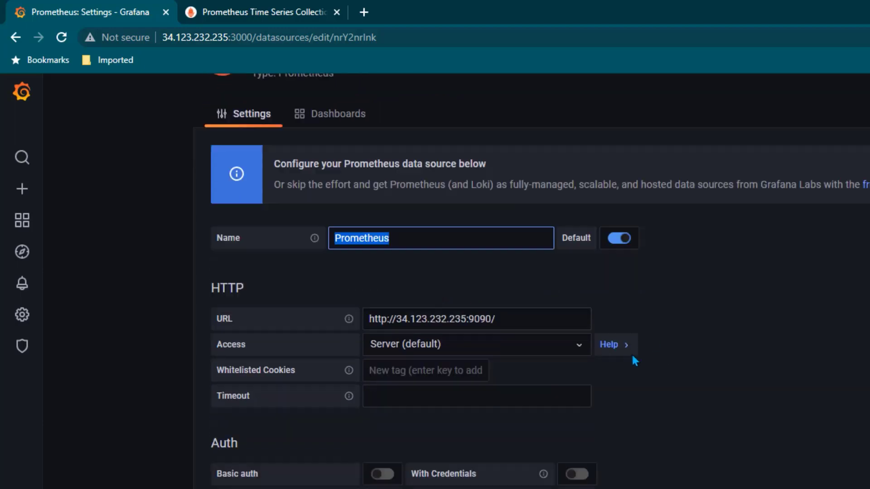
{"action": "scroll", "coordinate": [551, 383], "scroll_direction": "down", "scroll_amount": 5}
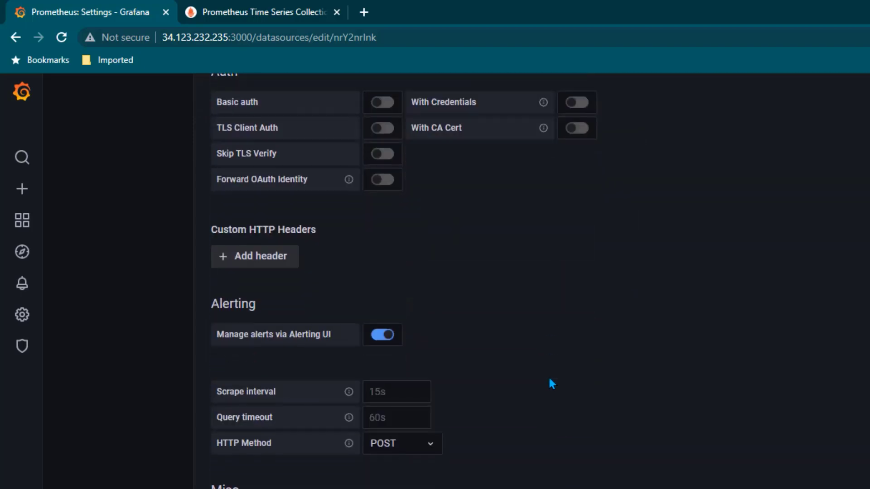
{"action": "scroll", "coordinate": [575, 297], "scroll_direction": "up", "scroll_amount": 3}
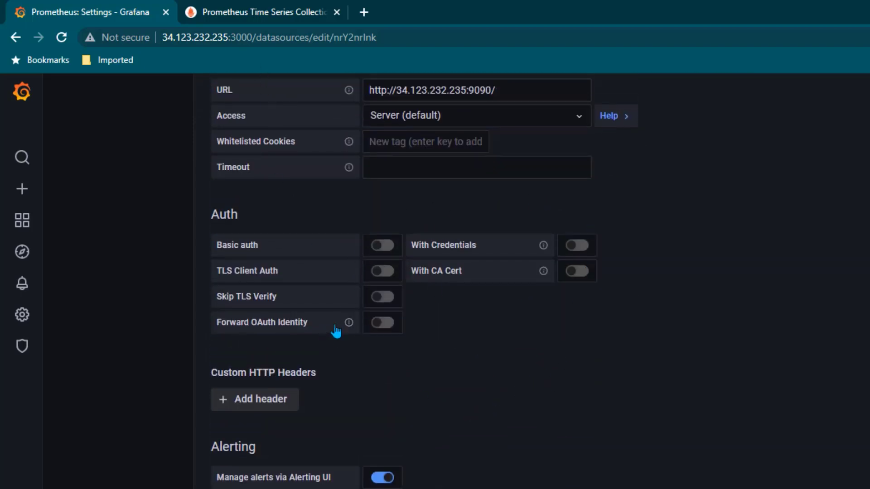
{"action": "mouse_move", "coordinate": [349, 322]}
{"action": "scroll", "coordinate": [501, 345], "scroll_direction": "down", "scroll_amount": 4}
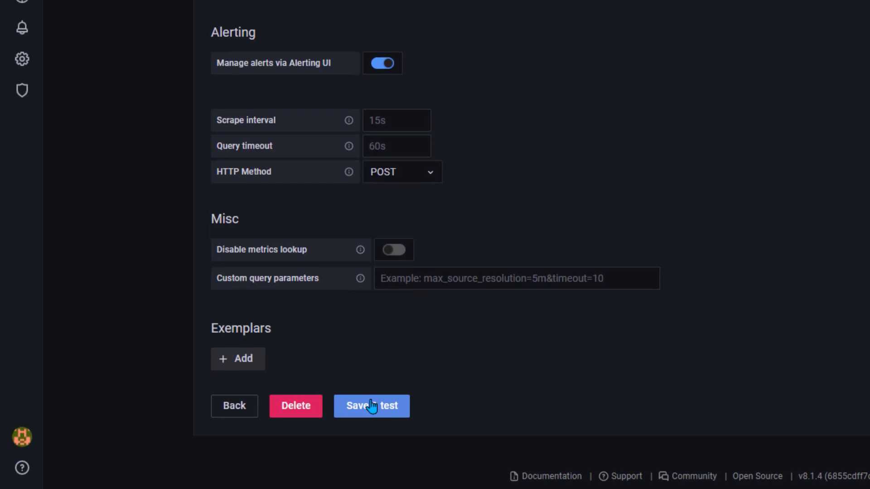
{"action": "left_click", "coordinate": [371, 406]}
{"action": "scroll", "coordinate": [338, 383], "scroll_direction": "down", "scroll_amount": 1}
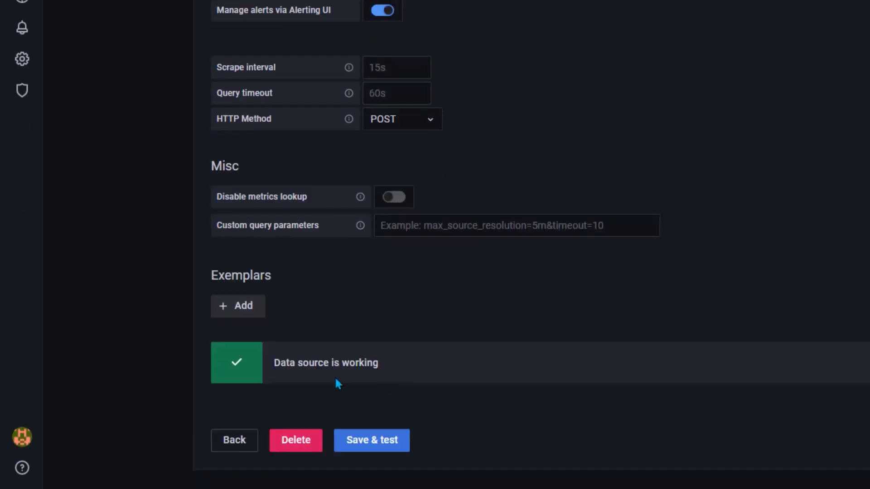
{"action": "scroll", "coordinate": [336, 379], "scroll_direction": "down", "scroll_amount": 1}
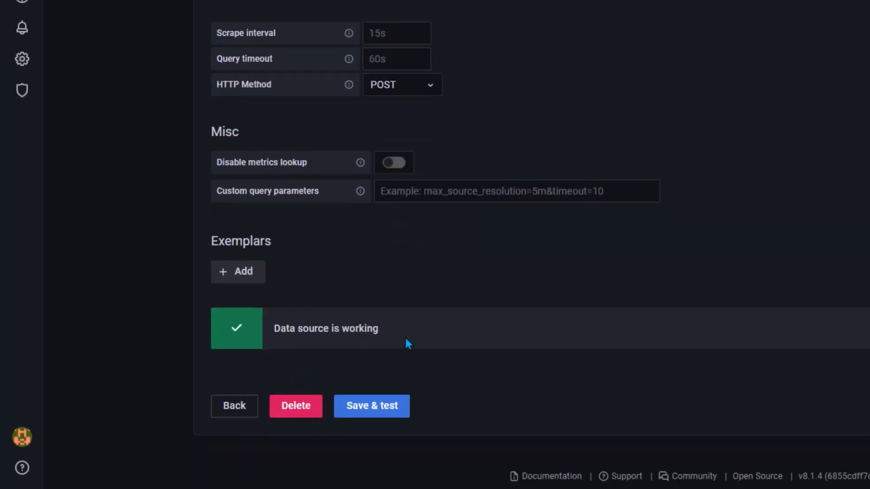
{"action": "left_click", "coordinate": [258, 404]}
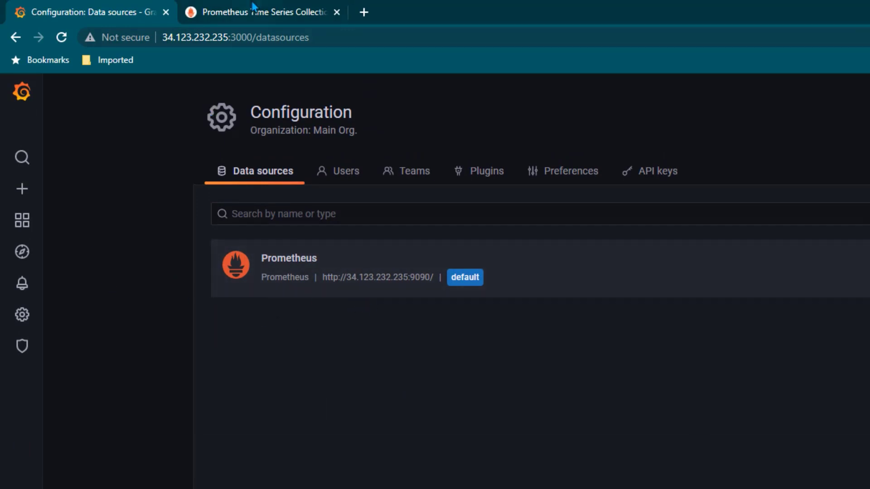
Copy the saved CPU-by-mode PromQL query from the notes window
{"action": "left_click", "coordinate": [266, 10]}
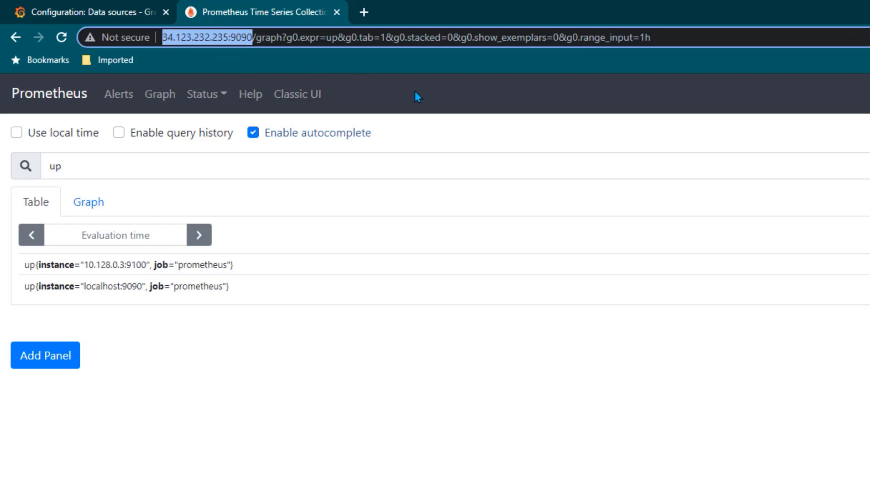
{"action": "left_click", "coordinate": [450, 93]}
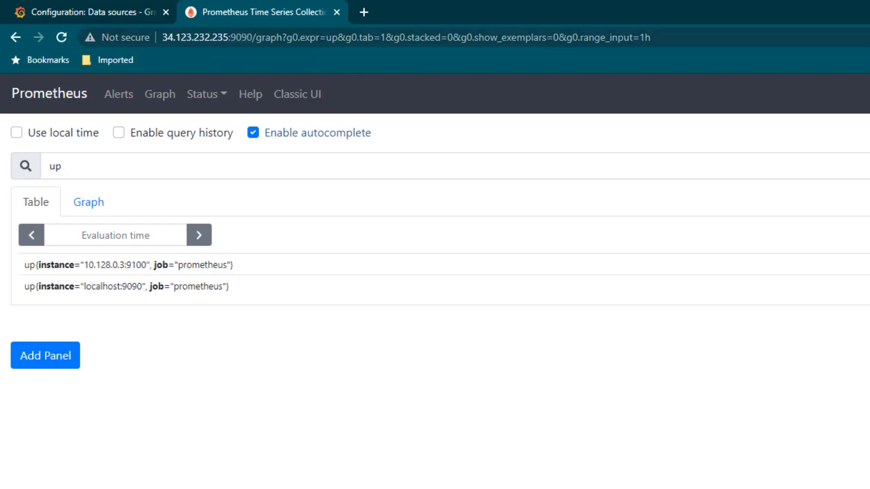
{"action": "key", "text": "alt+Tab"}
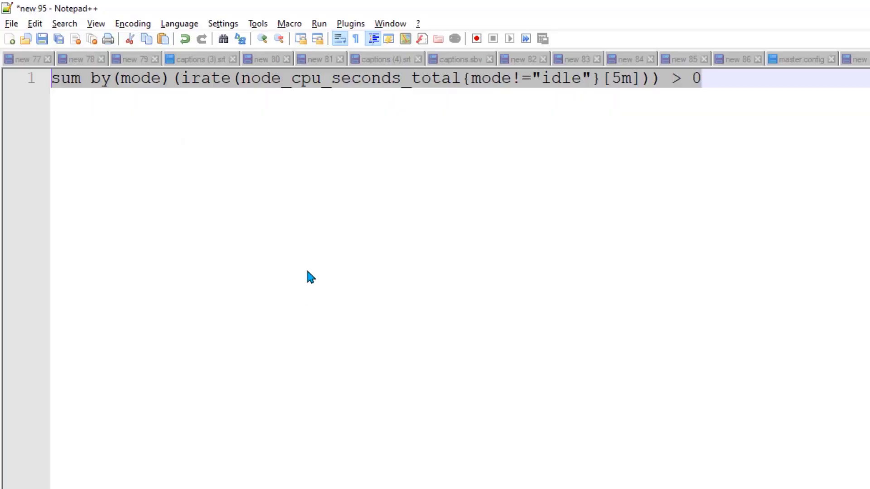
{"action": "left_click", "coordinate": [354, 222]}
{"action": "key", "text": "ctrl+a"}
{"action": "key", "text": "ctrl+c"}
{"action": "key", "text": "alt+Tab"}
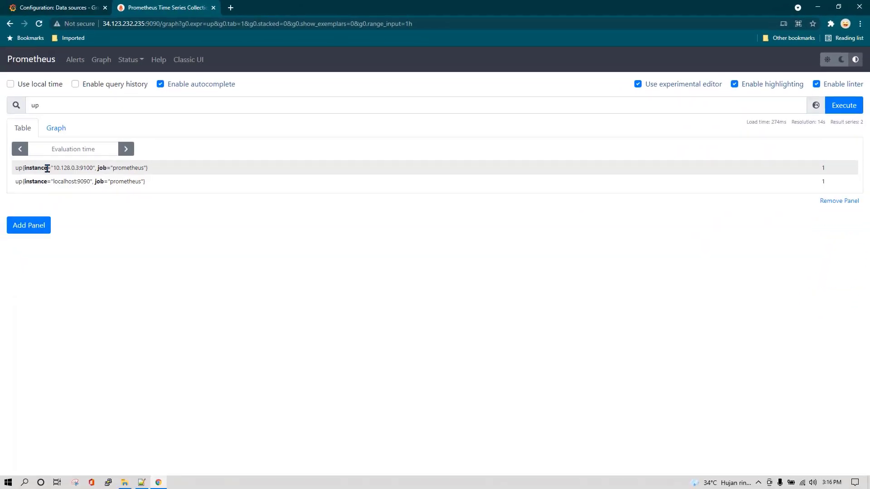
Replace the up query with the CPU usage expression, run it and show it as a graph
{"action": "left_click_drag", "start_coordinate": [73, 106], "coordinate": [17, 113]}
{"action": "key", "text": "ctrl+v"}
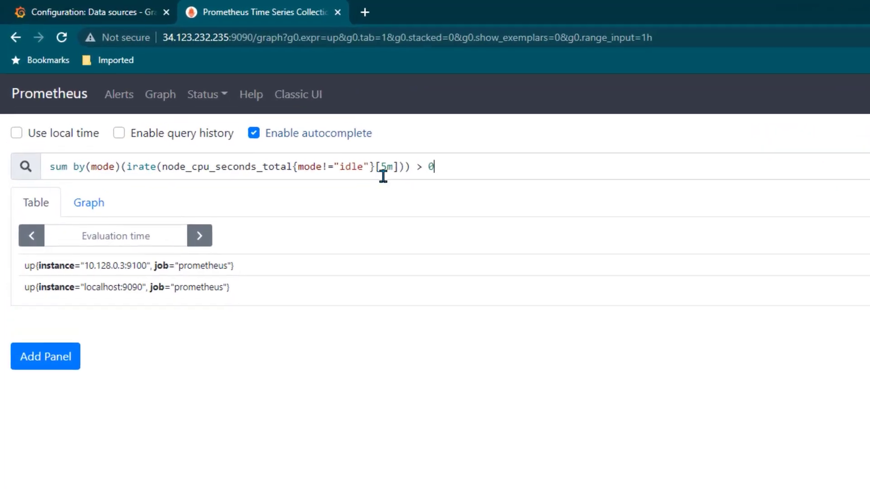
{"action": "key", "text": "Return"}
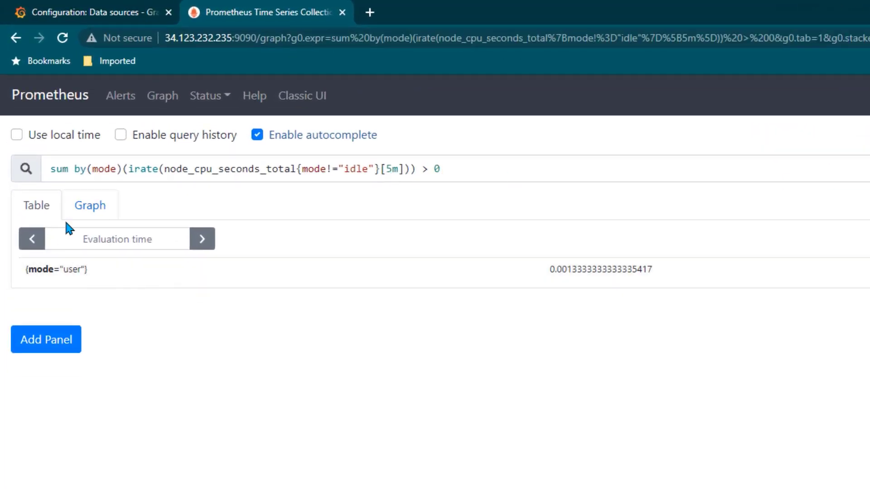
{"action": "left_click", "coordinate": [91, 207]}
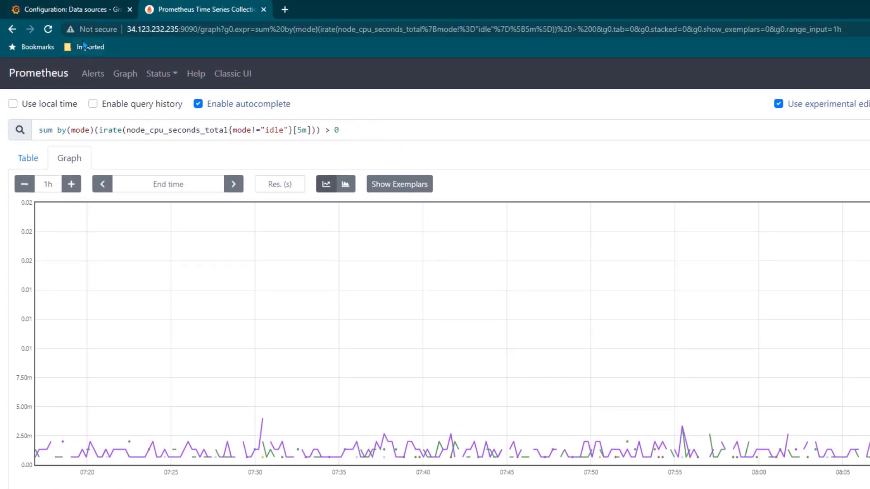
Create a new Grafana dashboard with an empty panel
{"action": "left_click", "coordinate": [81, 16]}
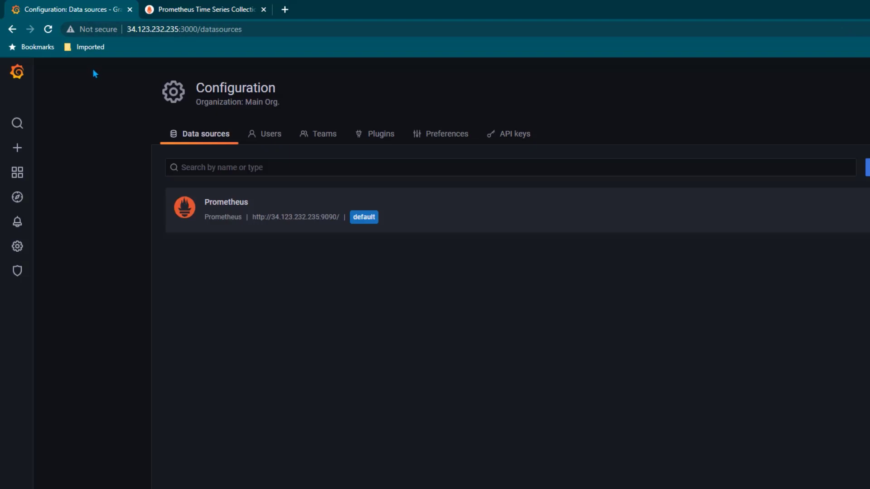
{"action": "mouse_move", "coordinate": [18, 147]}
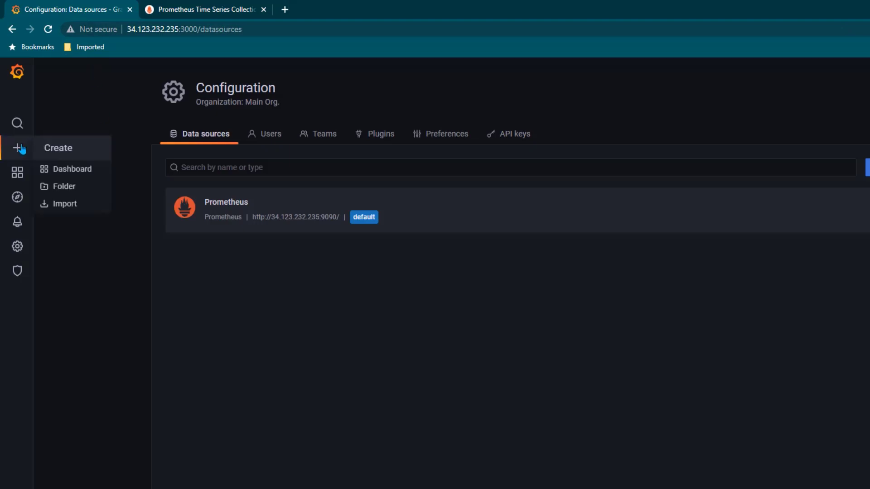
{"action": "left_click", "coordinate": [89, 171]}
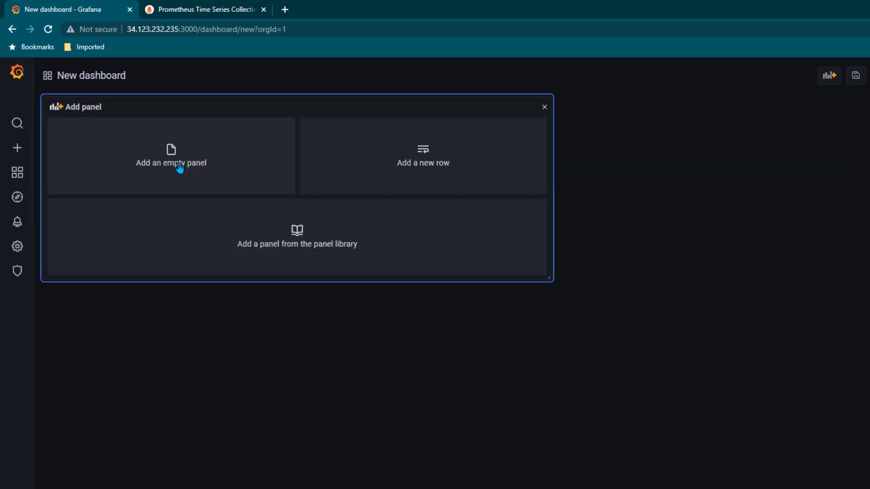
{"action": "left_click", "coordinate": [199, 169]}
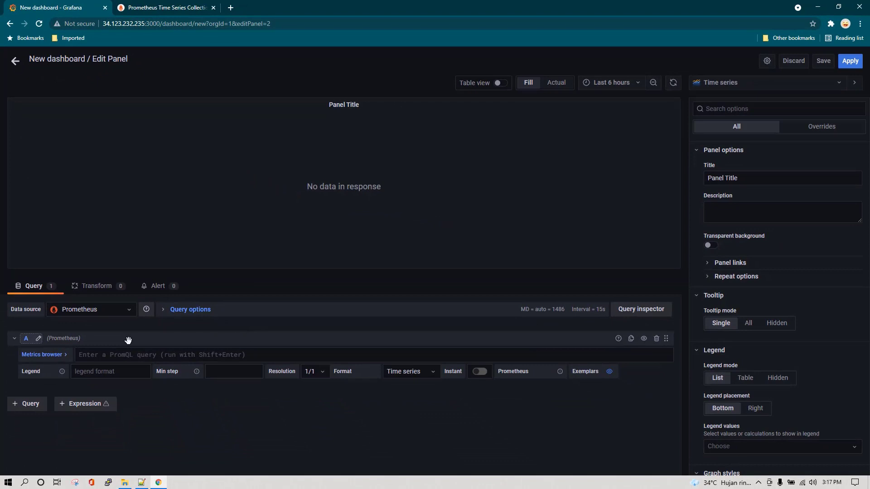
Set the panel's data source to Prometheus and paste in the CPU-by-mode query
{"action": "left_click", "coordinate": [124, 310]}
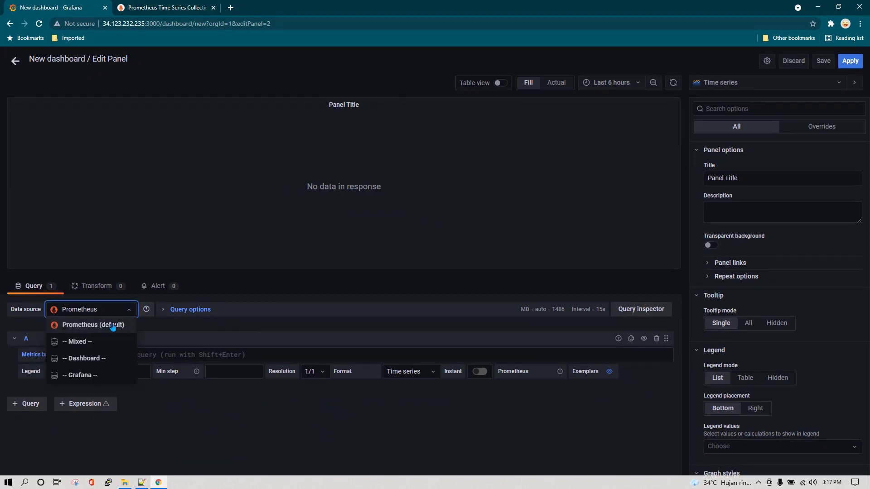
{"action": "left_click", "coordinate": [117, 326]}
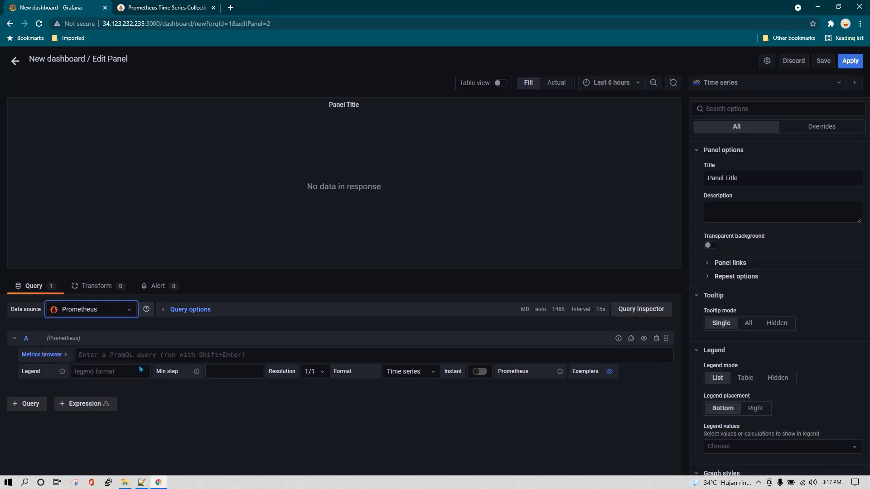
{"action": "left_click", "coordinate": [105, 355]}
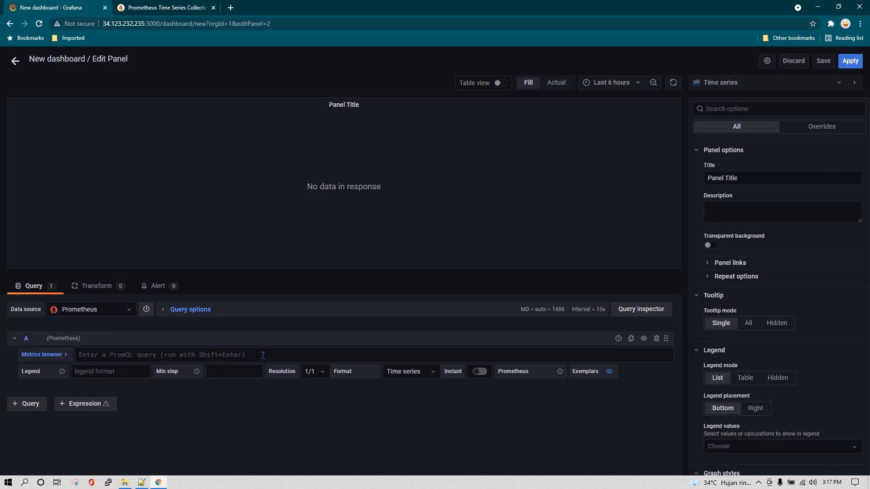
{"action": "key", "text": "ctrl+v"}
{"action": "left_click", "coordinate": [181, 6]}
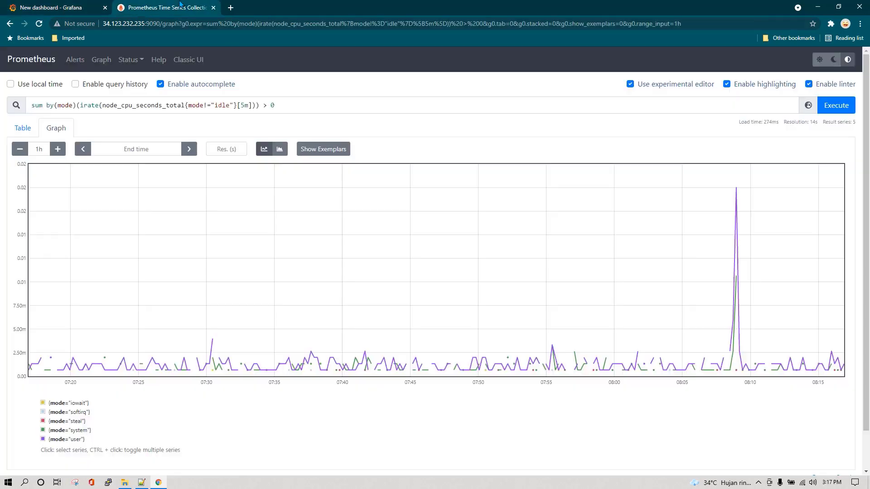
{"action": "left_click", "coordinate": [50, 8]}
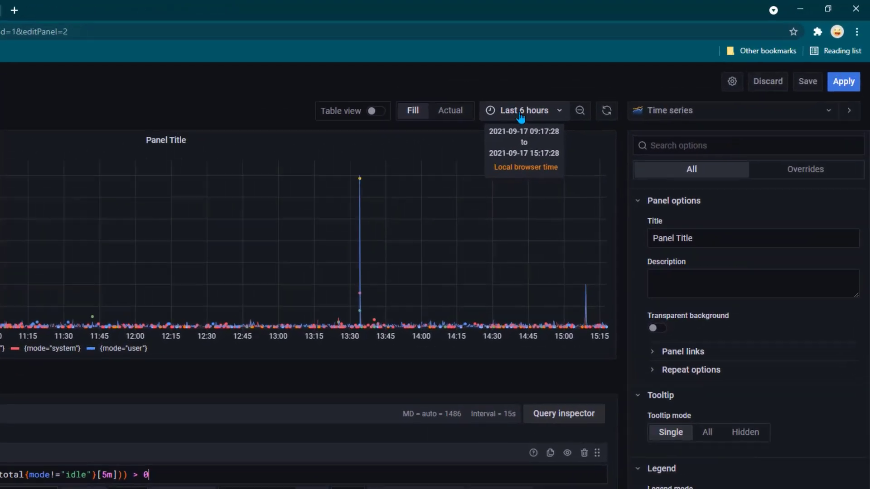
Set the panel time range to Last 15 minutes, title it 'CPU Load', and apply it
{"action": "left_click", "coordinate": [541, 117]}
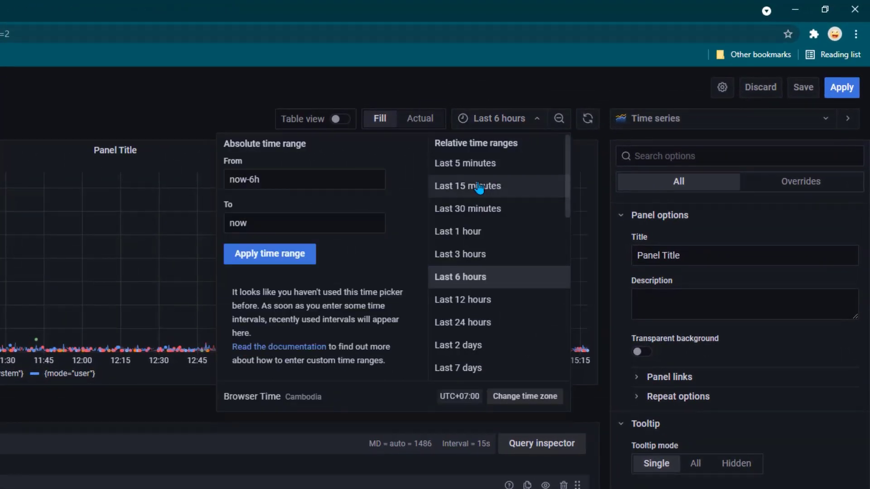
{"action": "left_click", "coordinate": [479, 187]}
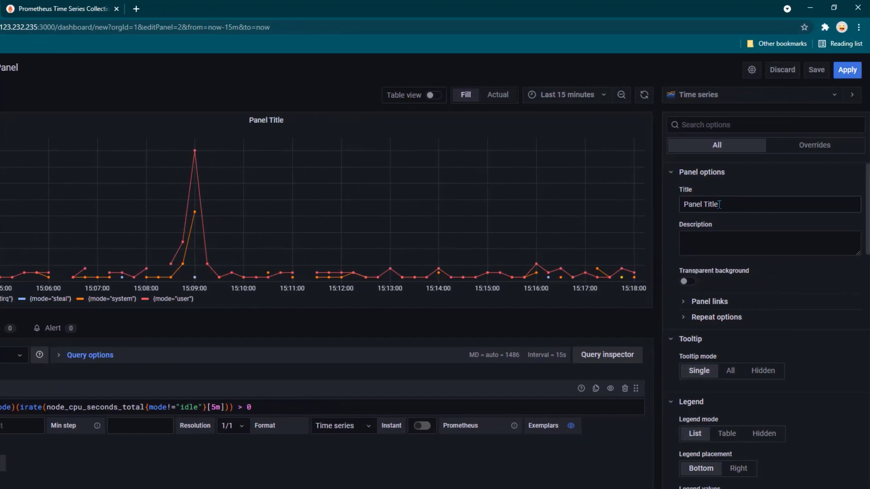
{"action": "left_click_drag", "start_coordinate": [735, 204], "coordinate": [671, 205]}
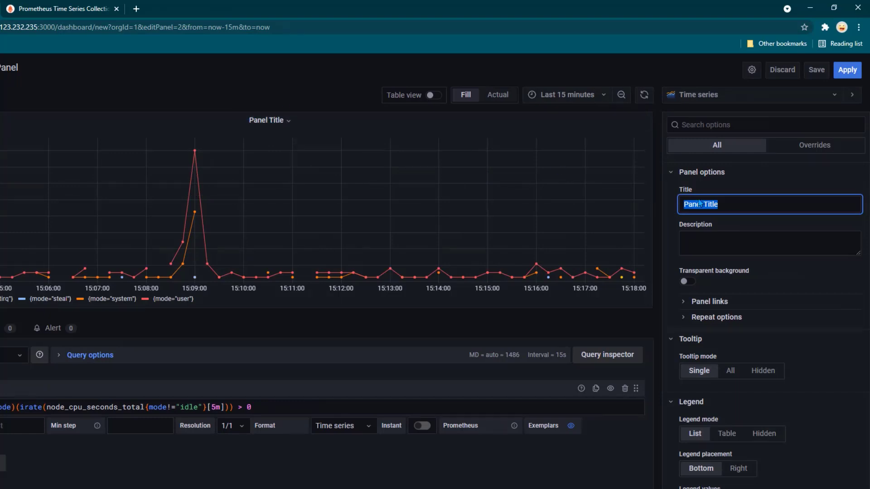
{"action": "type", "text": "CPU Load"}
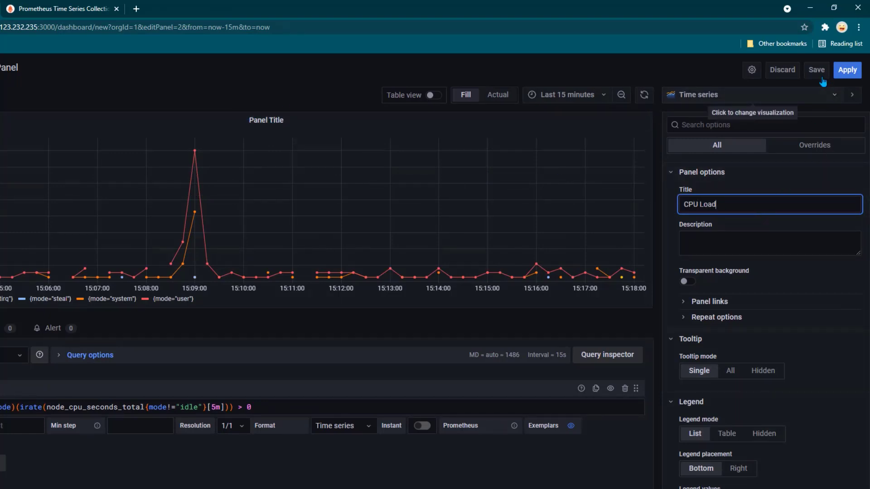
{"action": "left_click", "coordinate": [845, 70]}
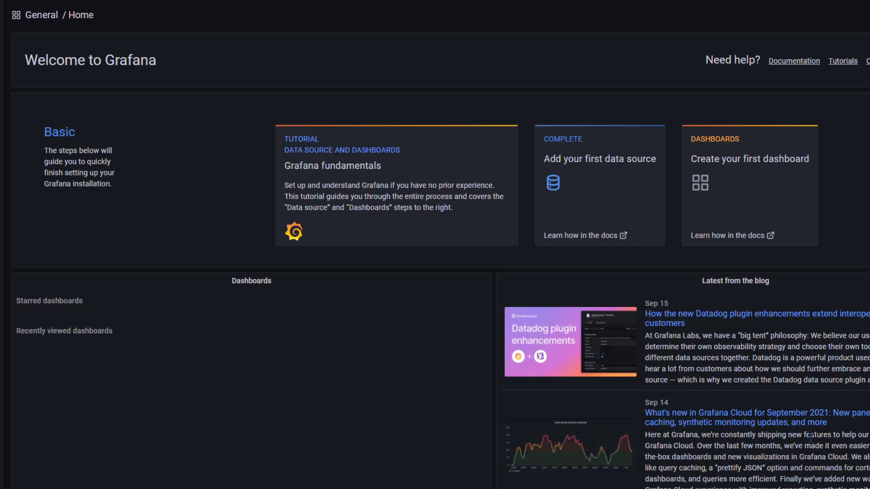
Scroll the Grafana home page, then open dashboard search, which finds no dashboards
{"action": "scroll", "coordinate": [372, 431], "scroll_direction": "down", "scroll_amount": 2}
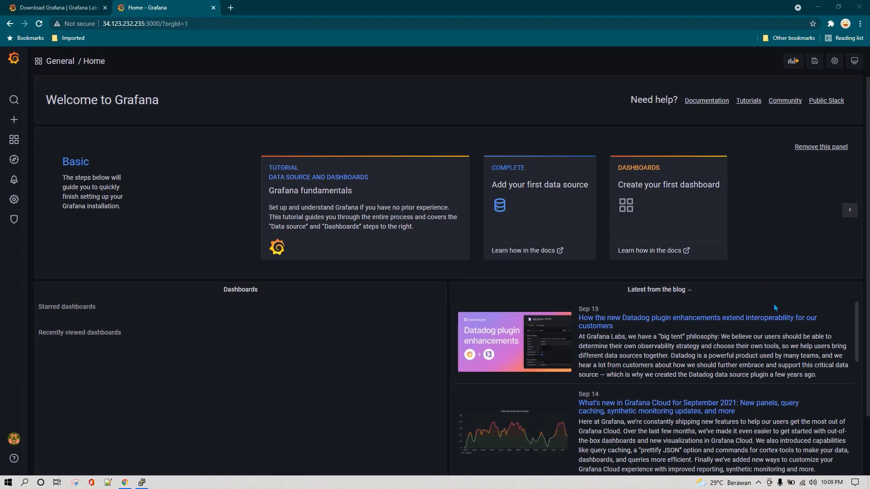
{"action": "scroll", "coordinate": [779, 308], "scroll_direction": "down", "scroll_amount": 1}
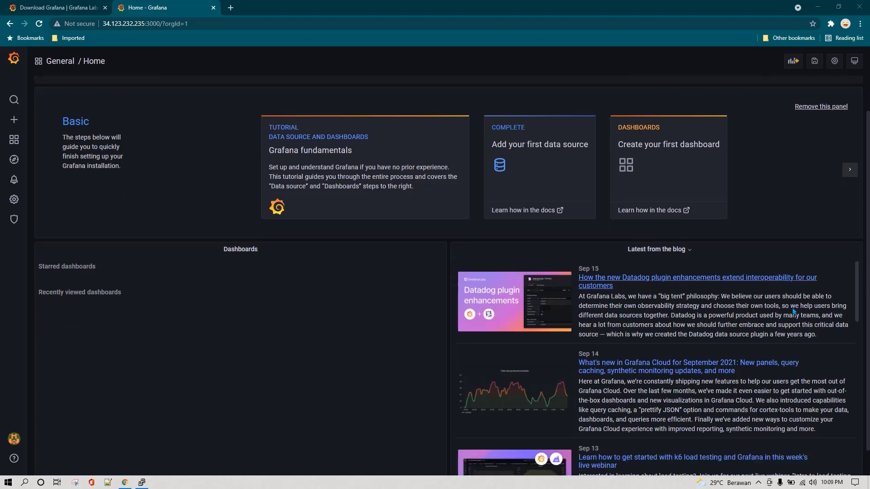
{"action": "scroll", "coordinate": [357, 311], "scroll_direction": "up", "scroll_amount": 1}
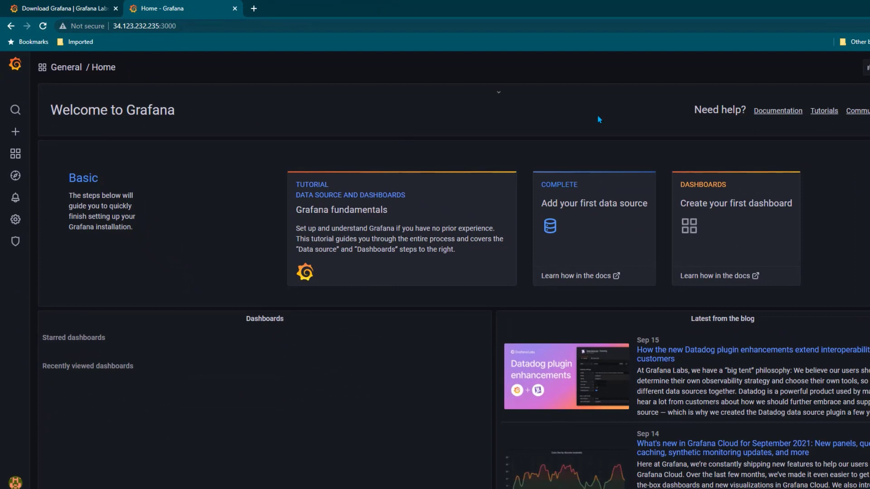
{"action": "left_click", "coordinate": [16, 112]}
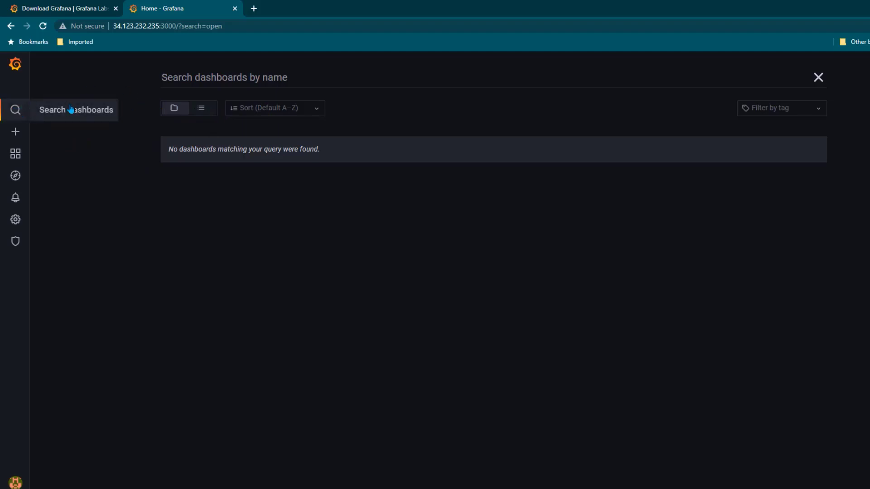
Create a new empty dashboard from the sidebar's + Create menu
{"action": "mouse_move", "coordinate": [20, 134]}
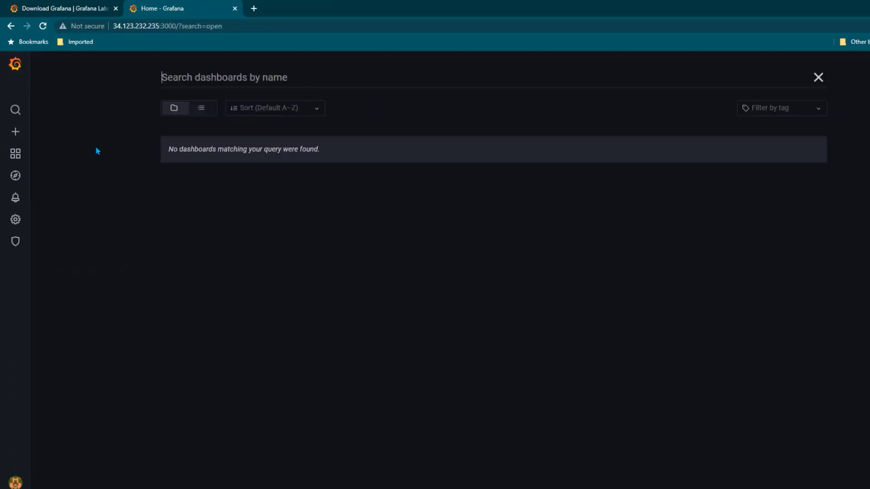
{"action": "mouse_move", "coordinate": [16, 135]}
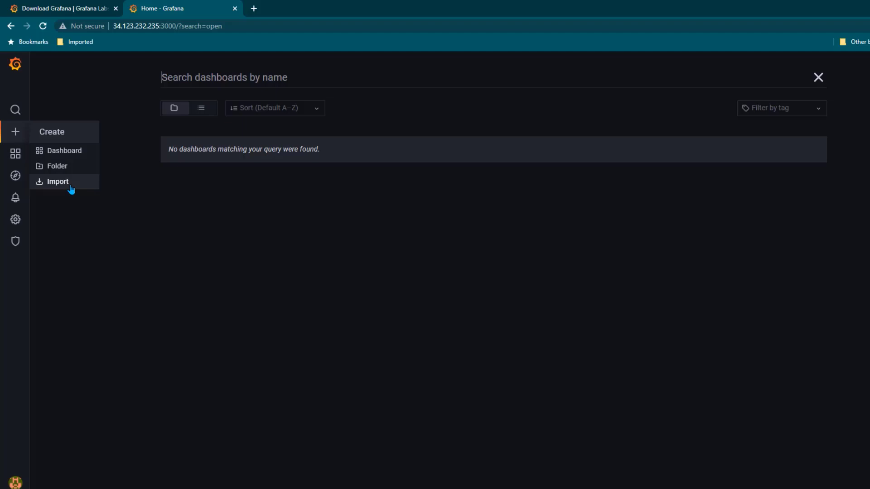
{"action": "left_click", "coordinate": [79, 159]}
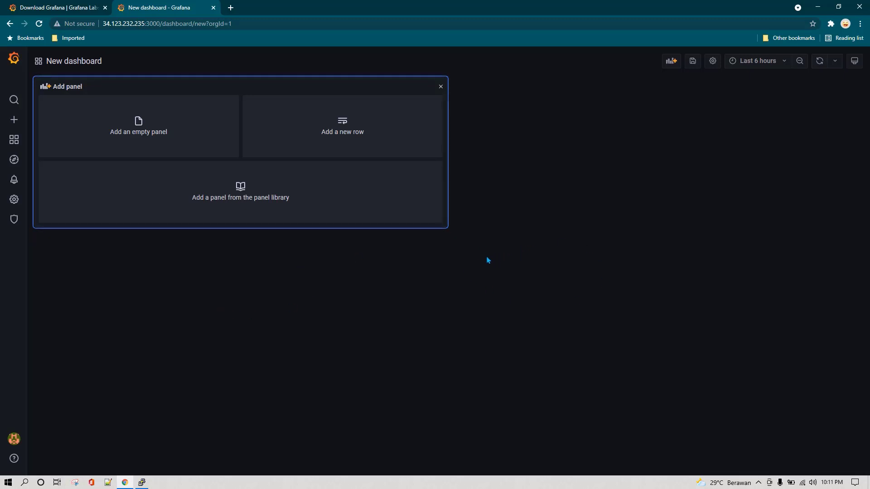
Add a Bar chart panel and save the dashboard as 'New dashboard Copy' in General
{"action": "left_click", "coordinate": [150, 131]}
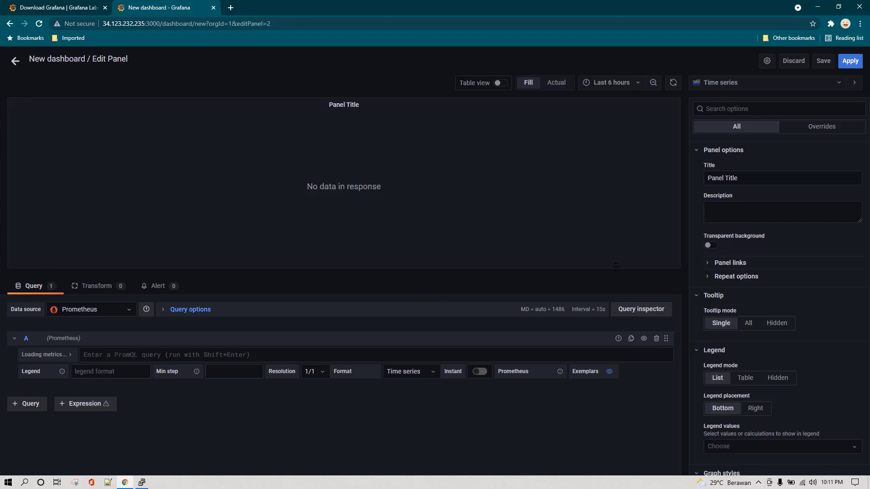
{"action": "left_click", "coordinate": [753, 88]}
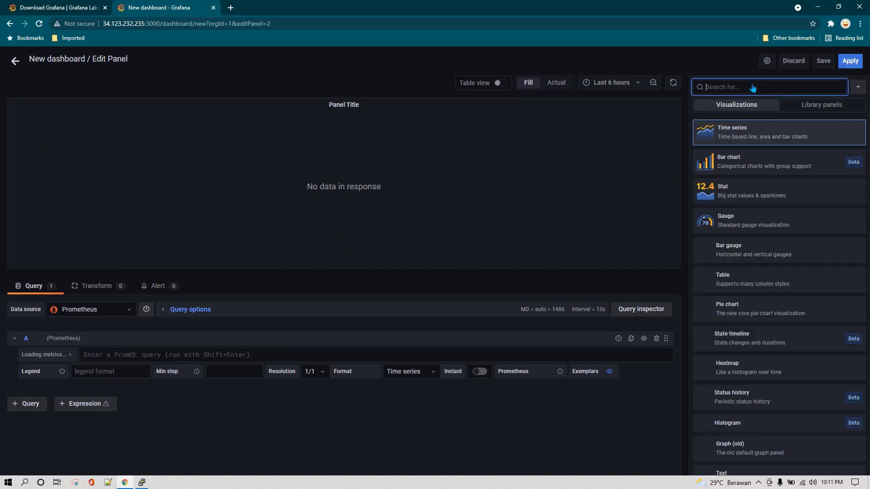
{"action": "left_click", "coordinate": [747, 161]}
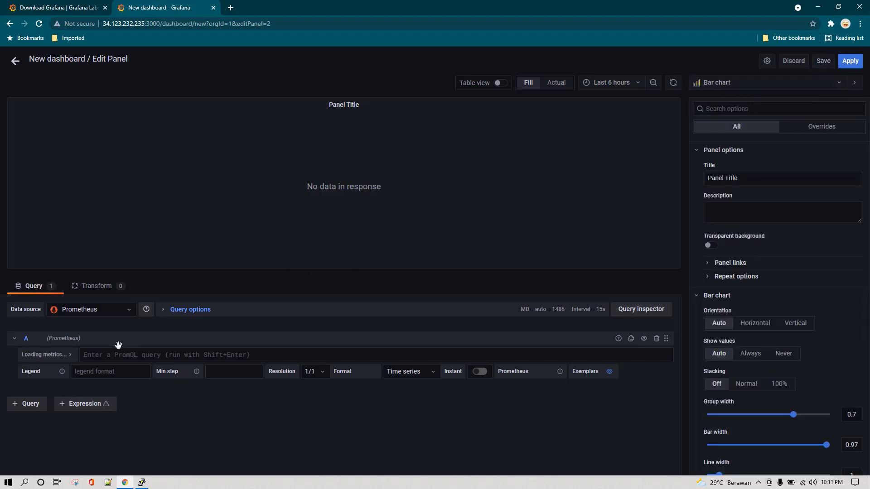
{"action": "left_click", "coordinate": [823, 63]}
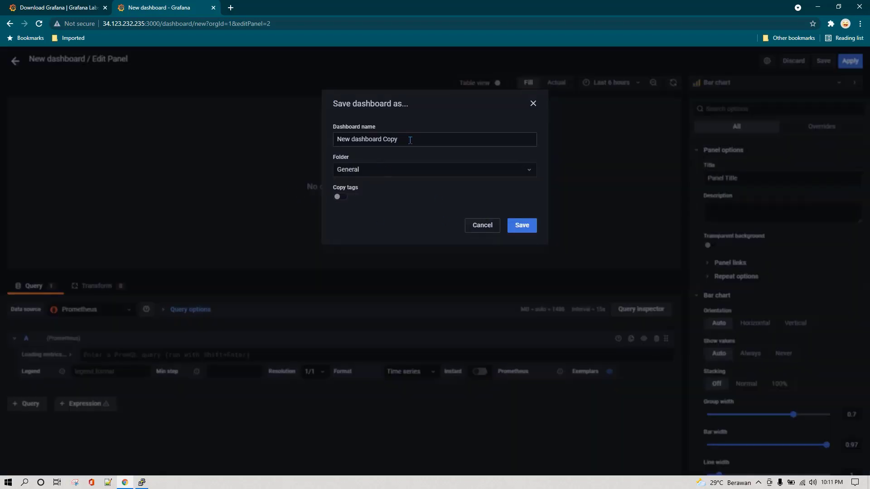
{"action": "left_click", "coordinate": [512, 223]}
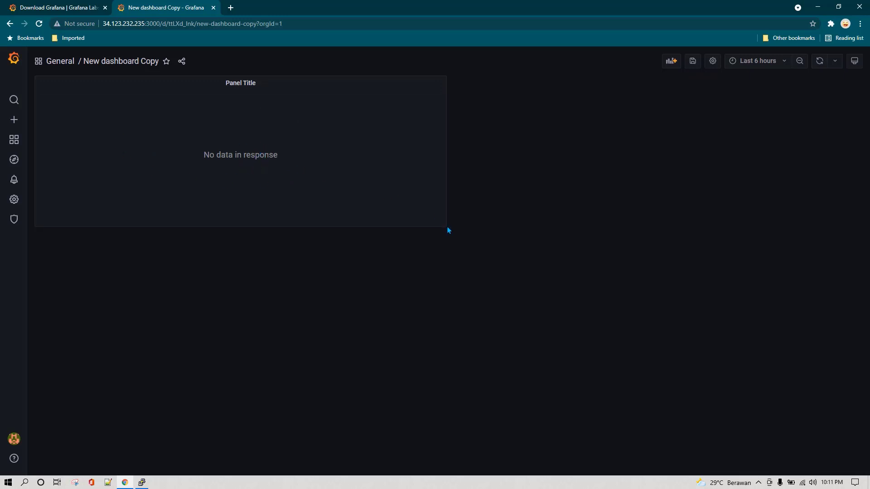
Halve the panel's width, duplicate it, then make the copy taller and the original shorter
{"action": "left_click_drag", "start_coordinate": [444, 221], "coordinate": [245, 217]}
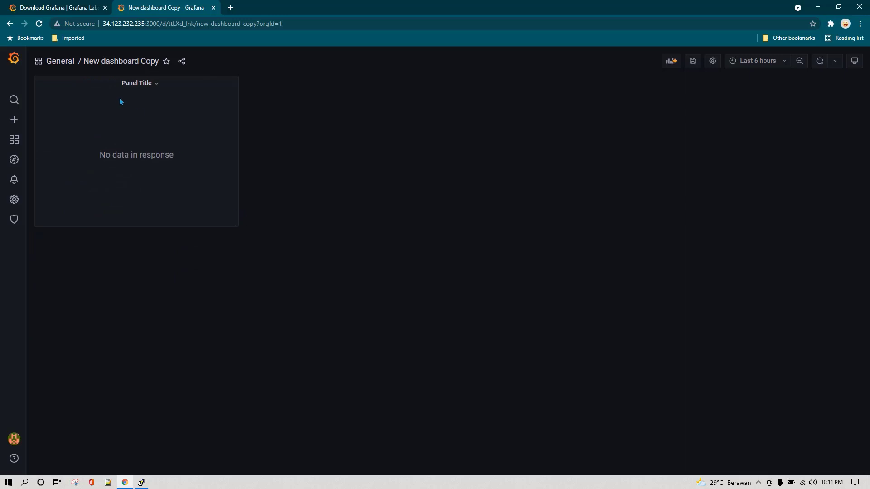
{"action": "left_click", "coordinate": [153, 84]}
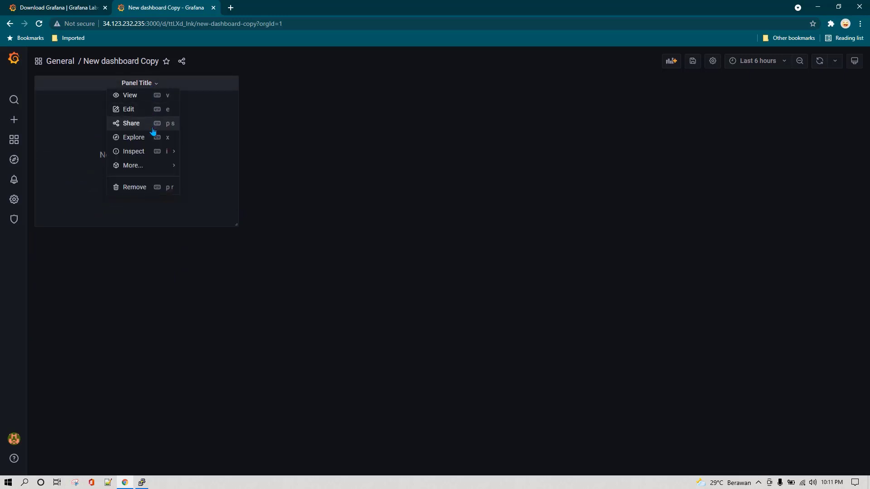
{"action": "mouse_move", "coordinate": [163, 171]}
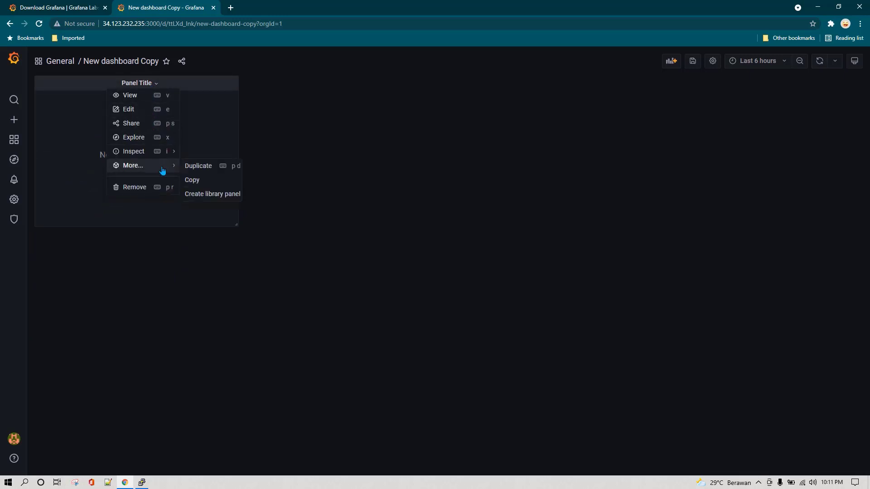
{"action": "left_click", "coordinate": [201, 168]}
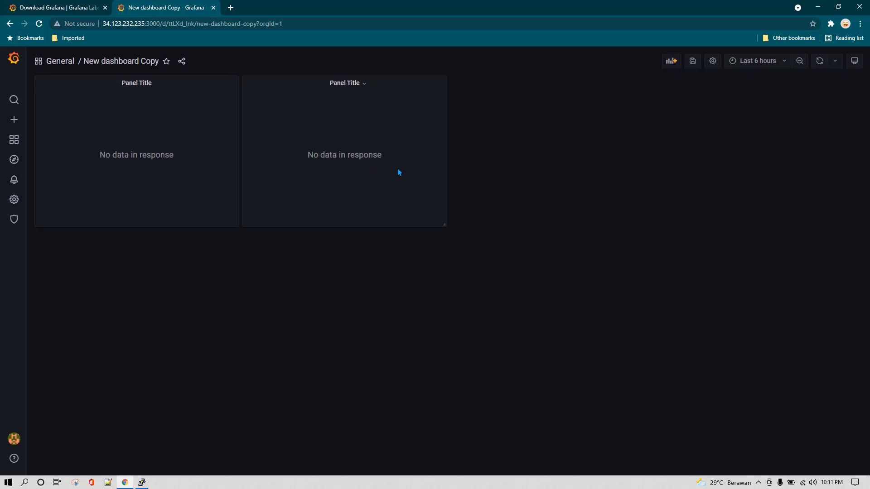
{"action": "left_click_drag", "start_coordinate": [446, 225], "coordinate": [451, 346]}
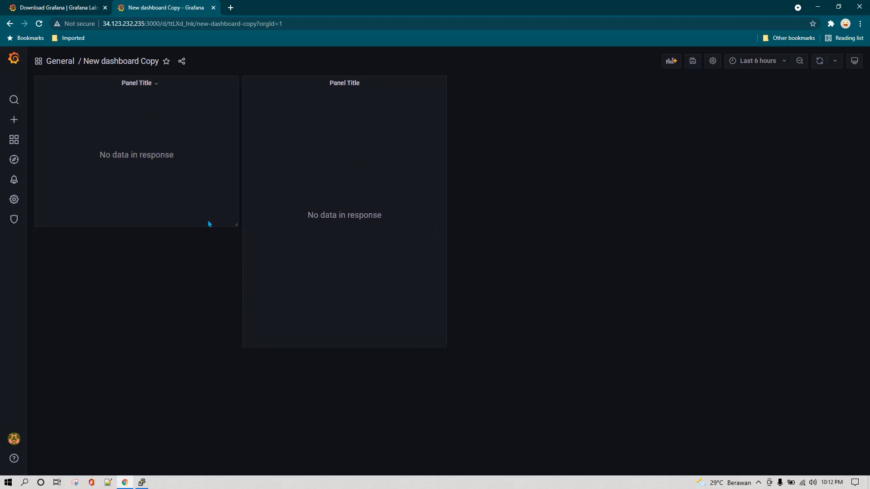
{"action": "left_click_drag", "start_coordinate": [230, 204], "coordinate": [231, 171]}
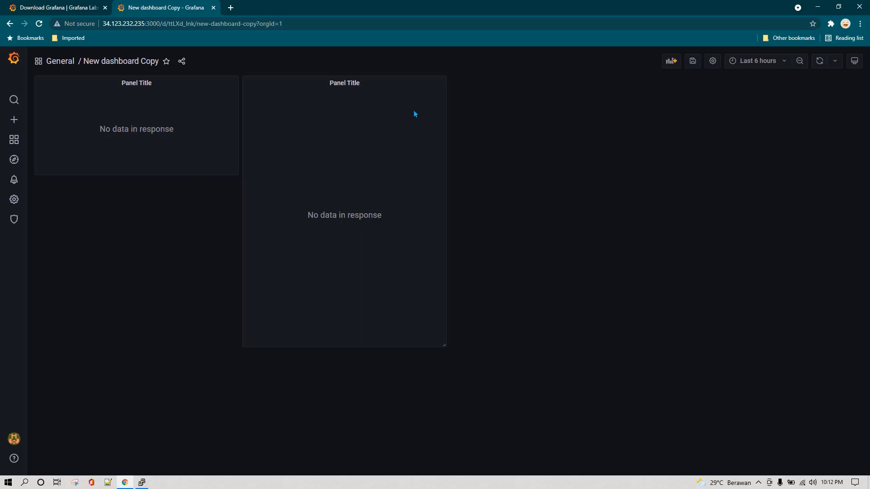
{"action": "mouse_move", "coordinate": [14, 119]}
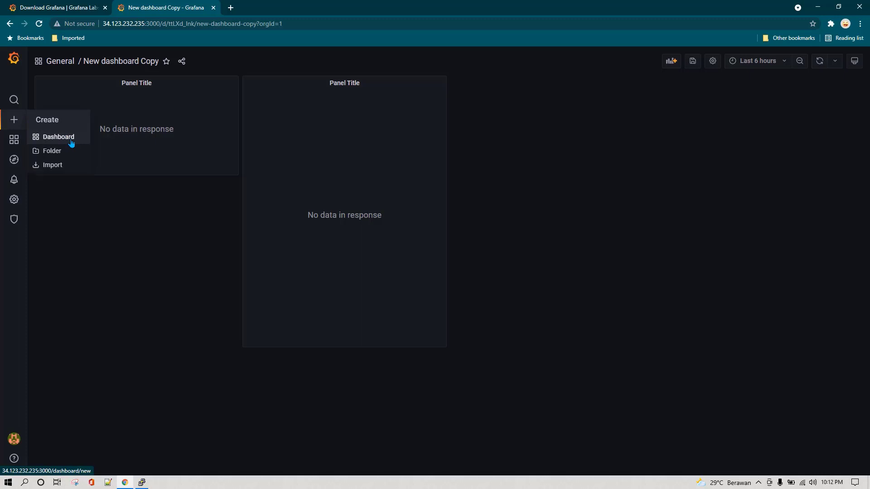
Save the current dashboard, then switch to the Manage list showing New dashboard Copy under General
{"action": "left_click", "coordinate": [694, 65]}
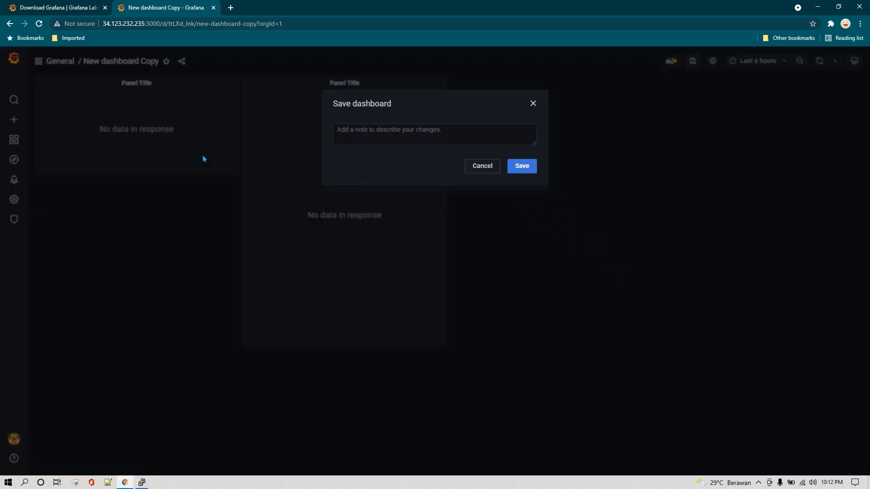
{"action": "left_click", "coordinate": [517, 167]}
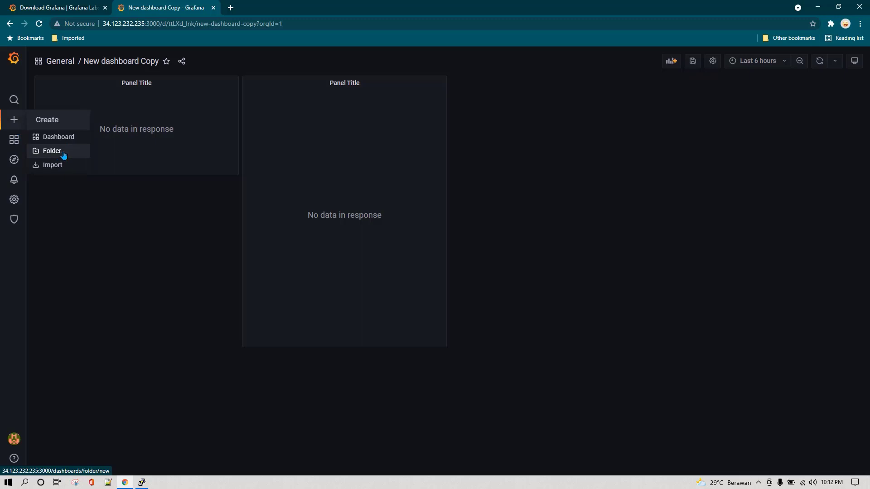
{"action": "left_click", "coordinate": [58, 155]}
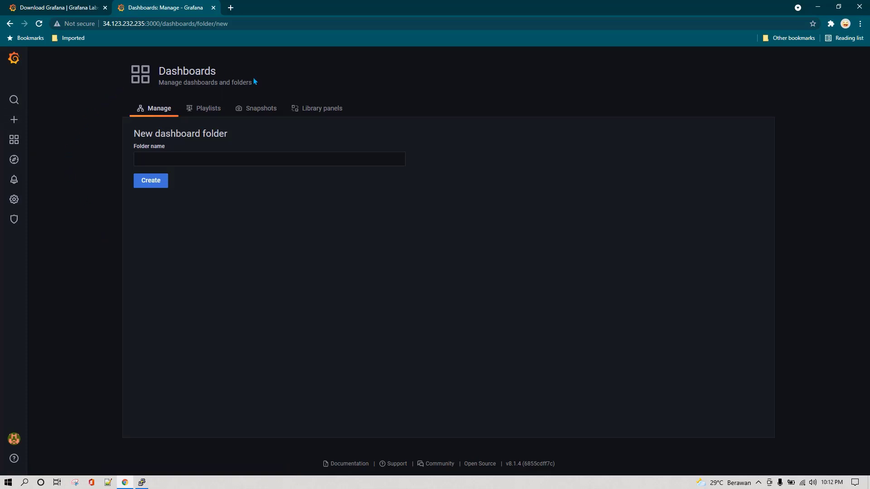
{"action": "left_click", "coordinate": [160, 112]}
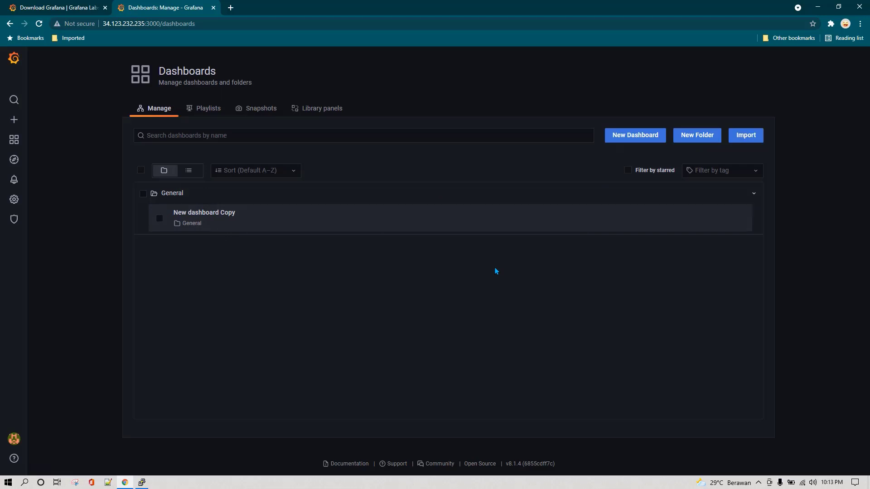
Create a folder named Finance, then open it to confirm it is empty and return to the list
{"action": "left_click", "coordinate": [692, 136]}
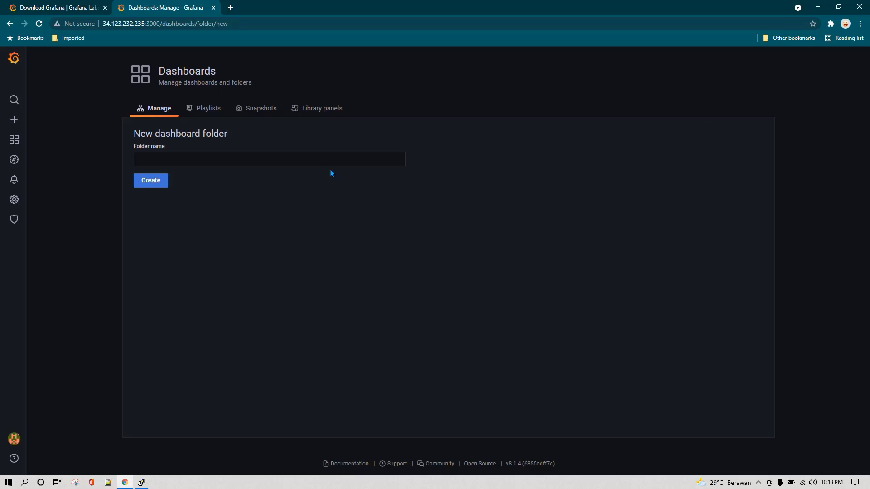
{"action": "left_click", "coordinate": [245, 162]}
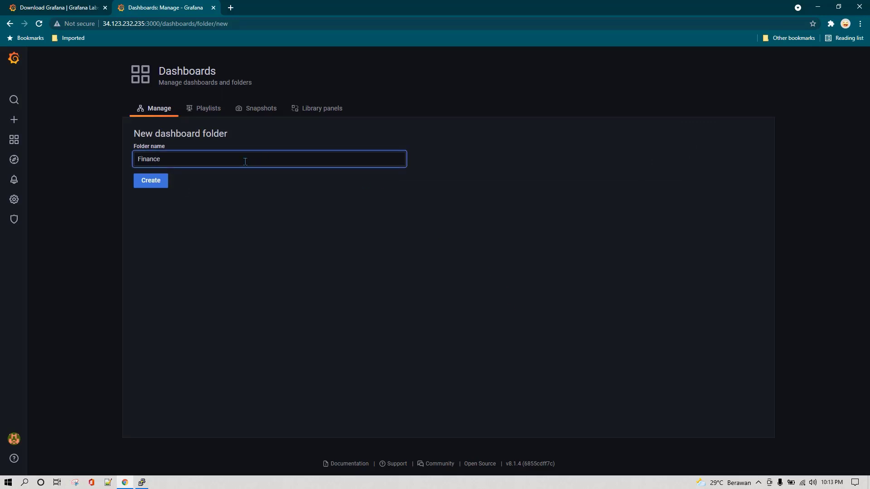
{"action": "left_click", "coordinate": [164, 184]}
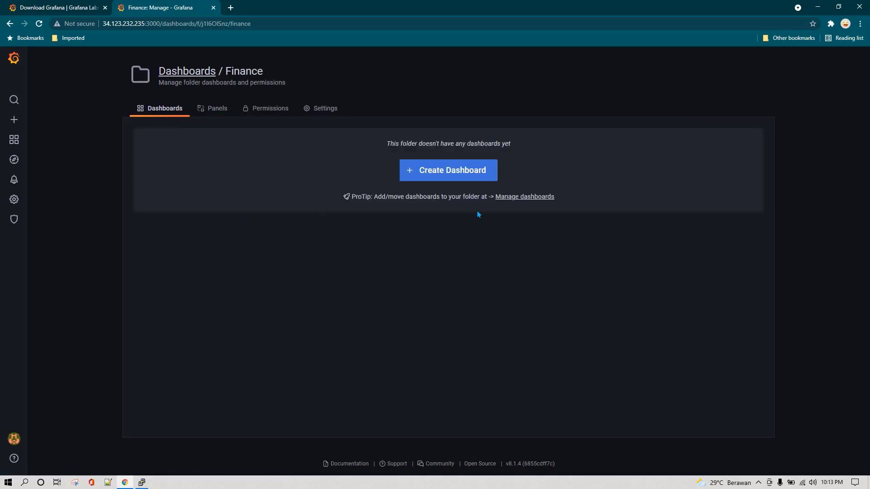
{"action": "left_click", "coordinate": [196, 74]}
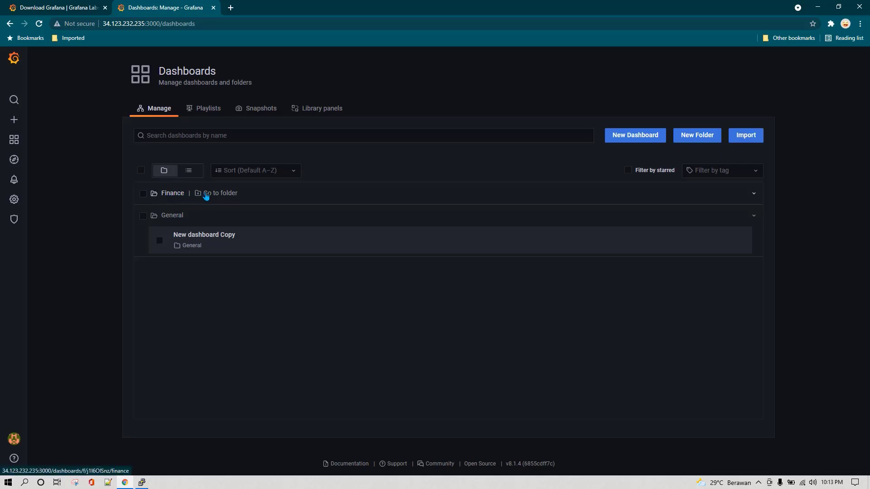
{"action": "left_click", "coordinate": [226, 194]}
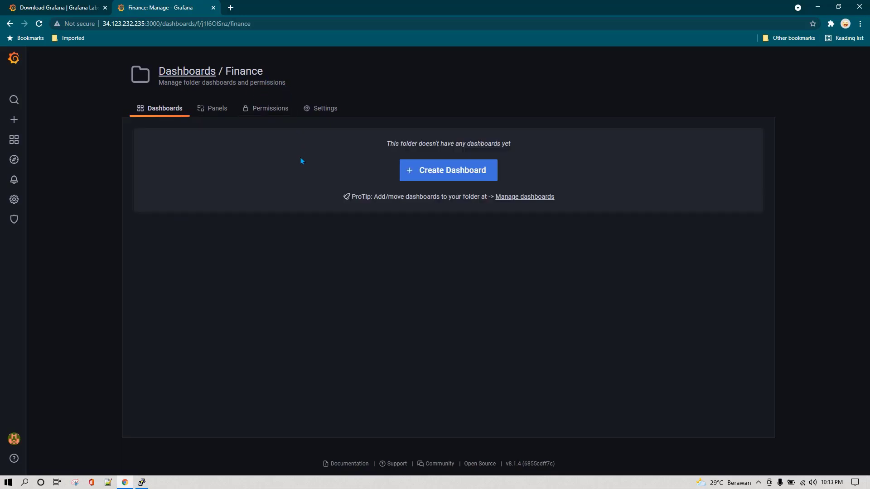
{"action": "left_click", "coordinate": [177, 71]}
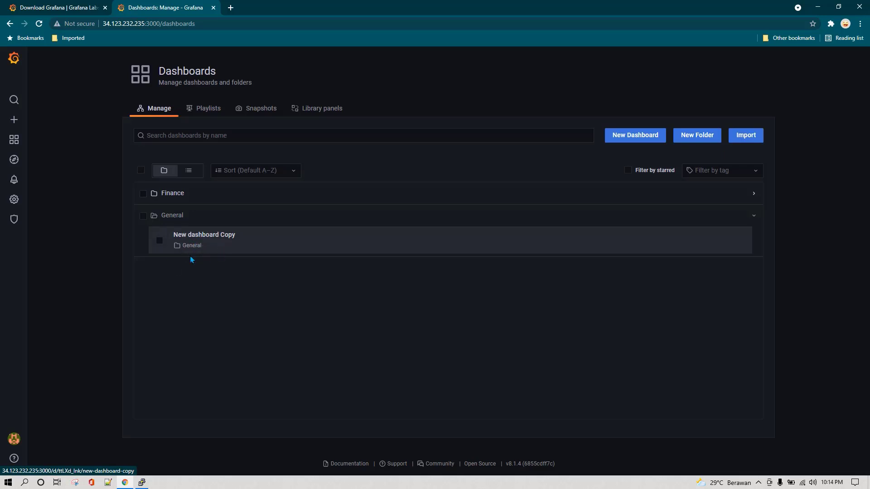
Move New dashboard Copy into the Finance folder
{"action": "left_click", "coordinate": [159, 240]}
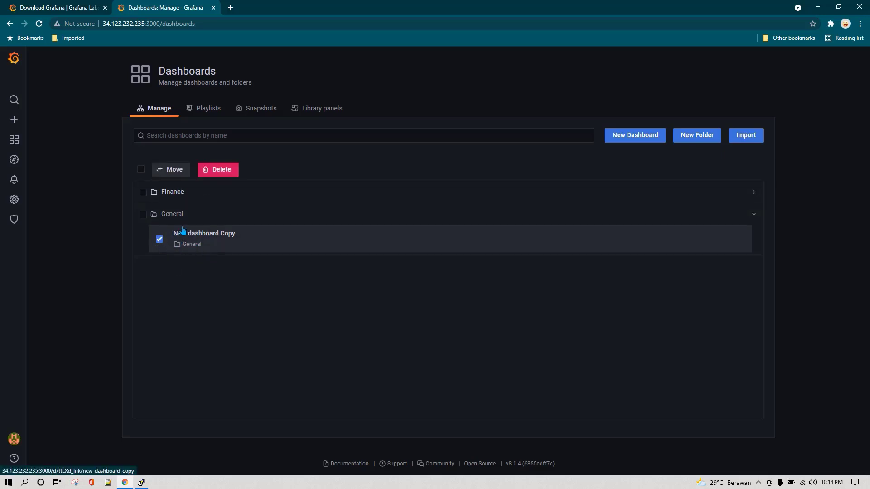
{"action": "left_click", "coordinate": [172, 170]}
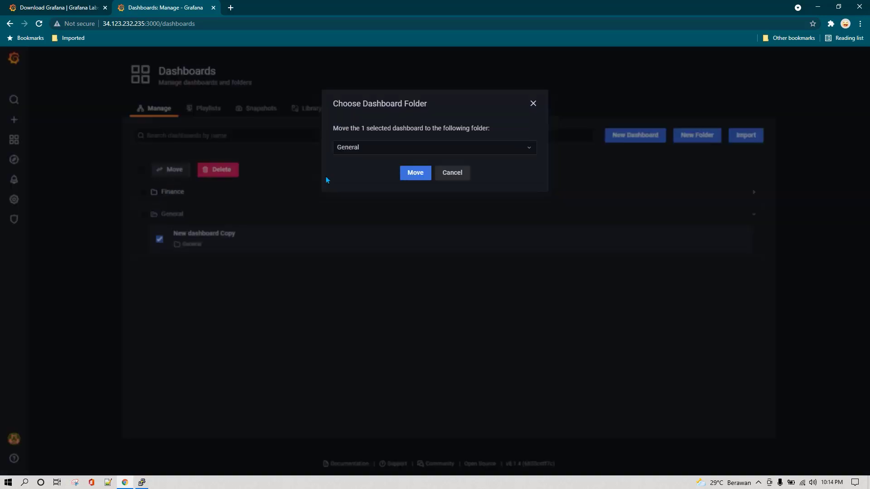
{"action": "left_click", "coordinate": [369, 154]}
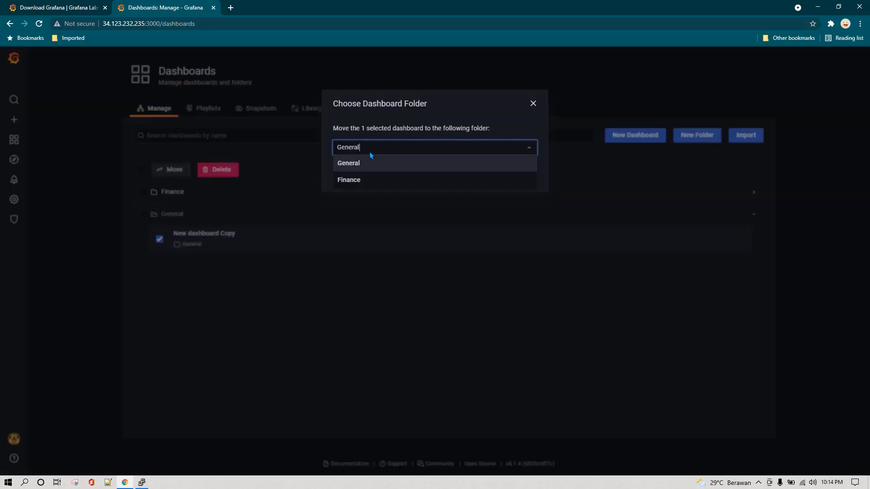
{"action": "left_click", "coordinate": [360, 182]}
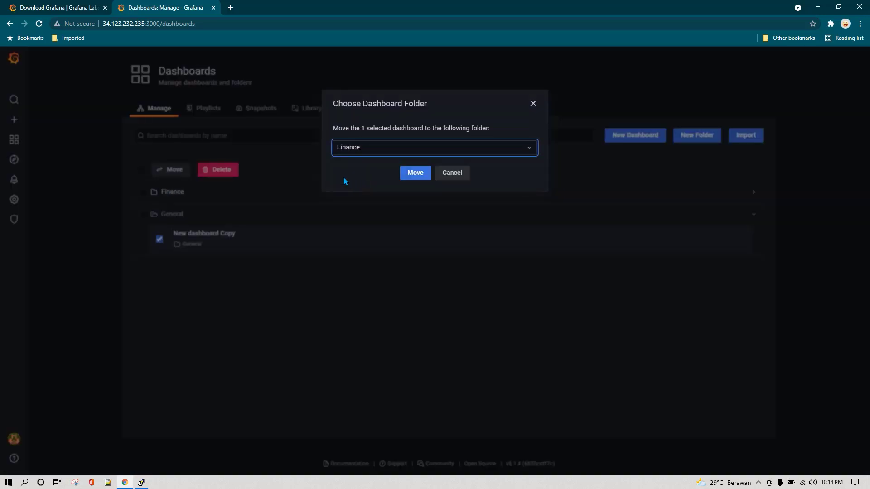
{"action": "left_click", "coordinate": [407, 172]}
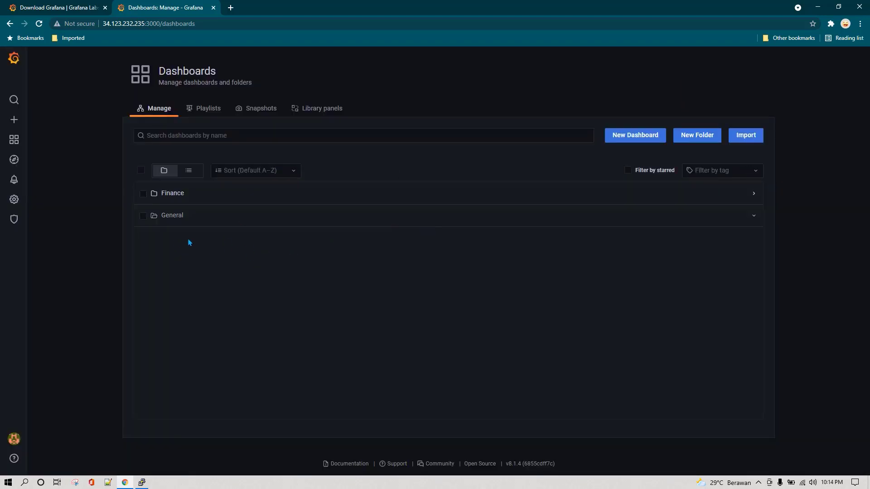
Delete the Finance folder together with its dashboard
{"action": "left_click", "coordinate": [143, 218]}
{"action": "left_click", "coordinate": [750, 217]}
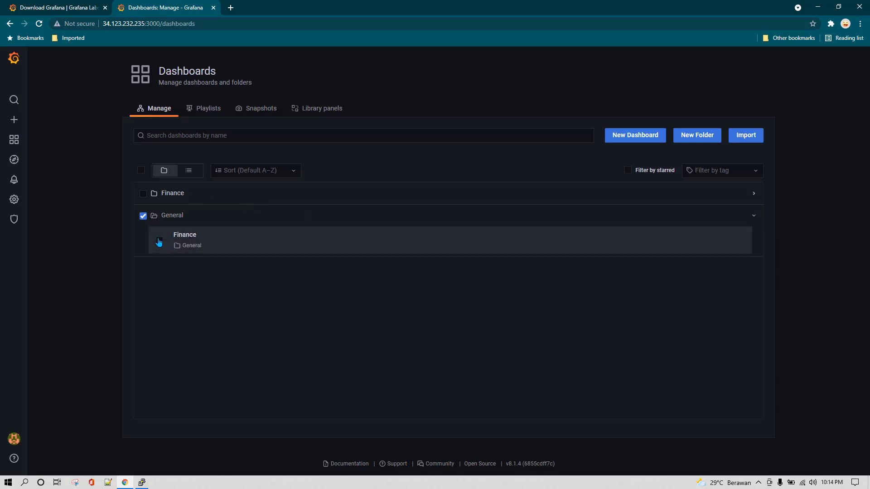
{"action": "left_click", "coordinate": [159, 240]}
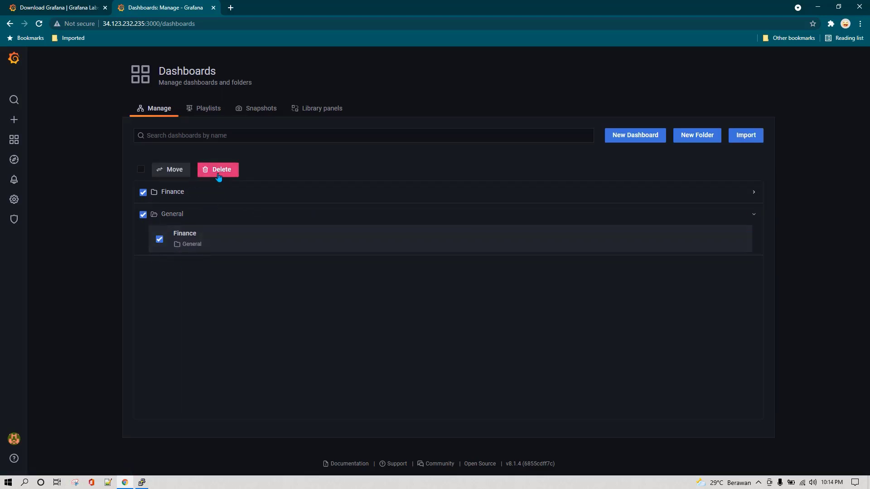
{"action": "left_click", "coordinate": [221, 171]}
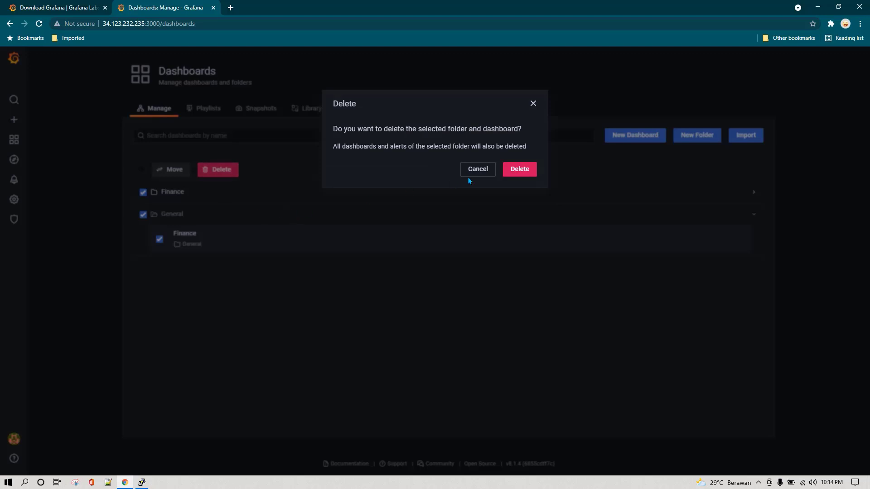
{"action": "left_click", "coordinate": [518, 172]}
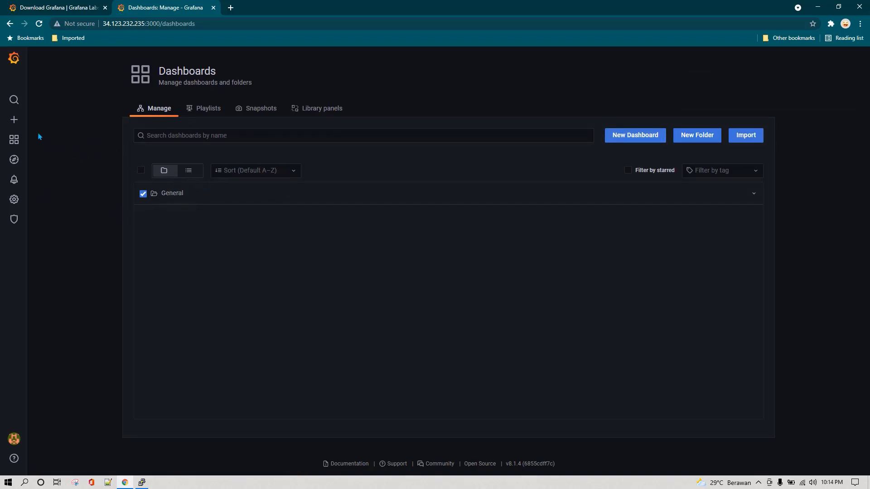
Open Import from the sidebar's + menu to reach the Import dashboard page
{"action": "mouse_move", "coordinate": [16, 121]}
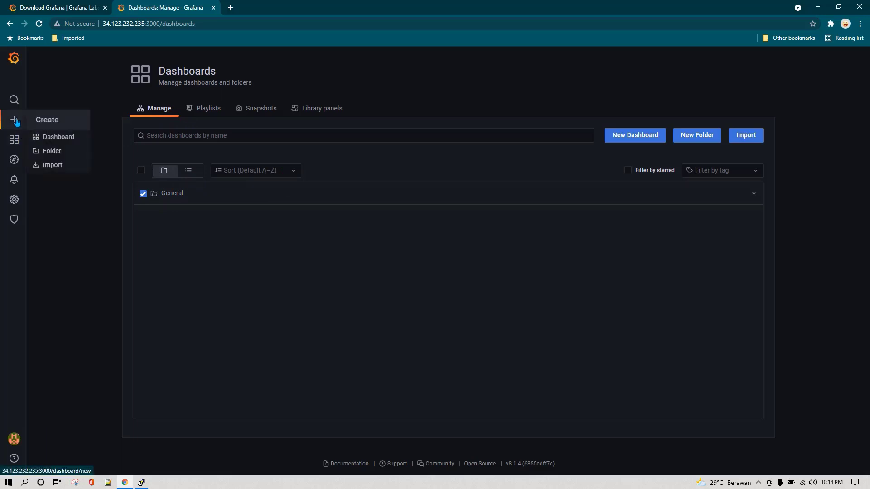
{"action": "left_click", "coordinate": [64, 169]}
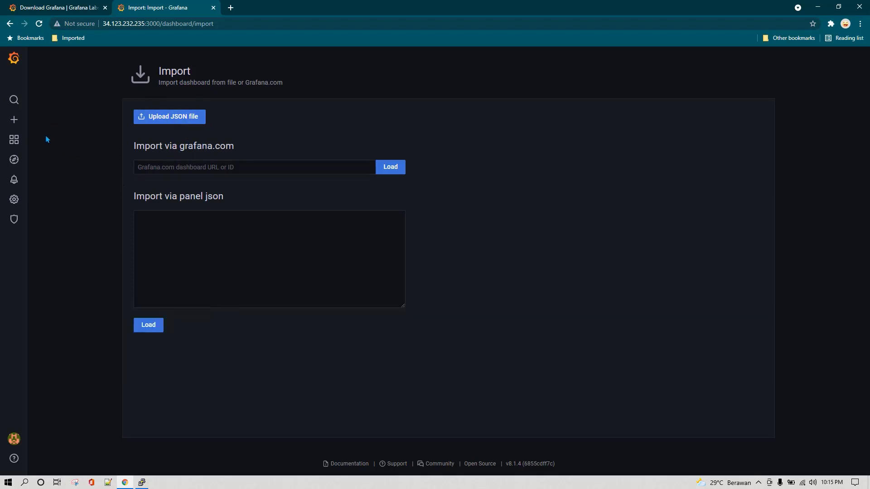
Bring up the New dashboard folder page from the sidebar's + Create menu
{"action": "mouse_move", "coordinate": [23, 128]}
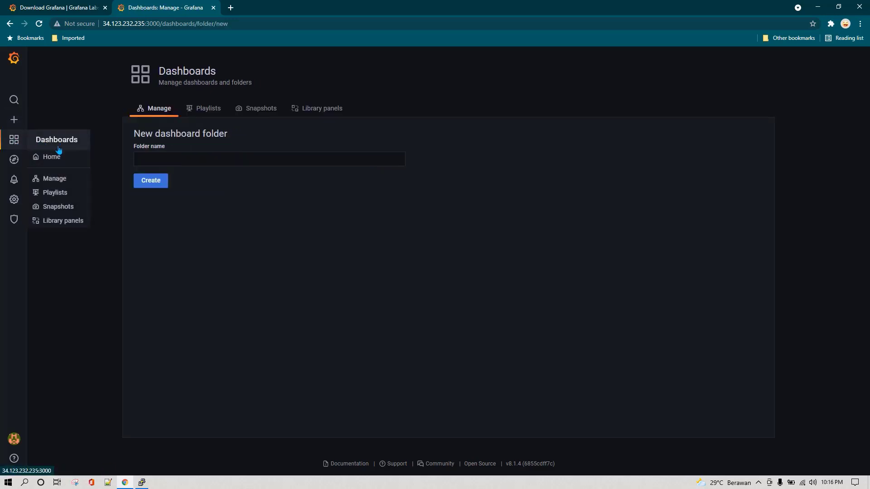
From Home, reach the empty Dashboards Manage list, detouring briefly through the new-folder form
{"action": "left_click", "coordinate": [72, 144]}
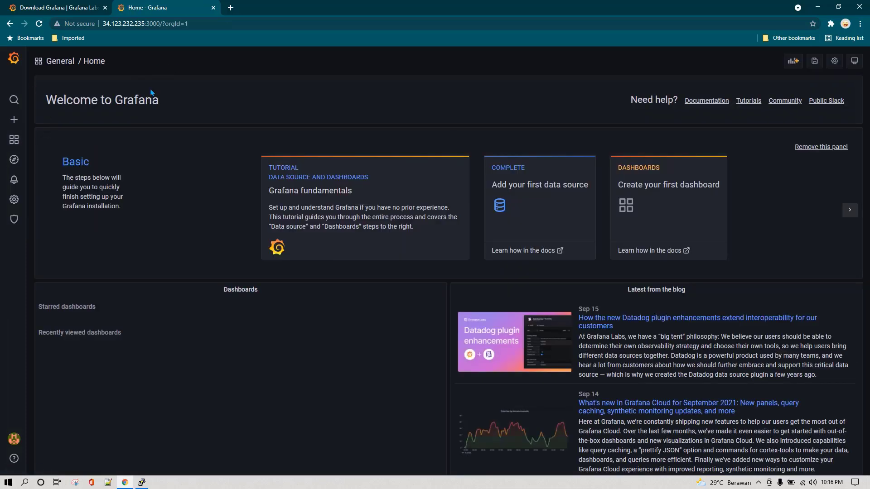
{"action": "mouse_move", "coordinate": [14, 139]}
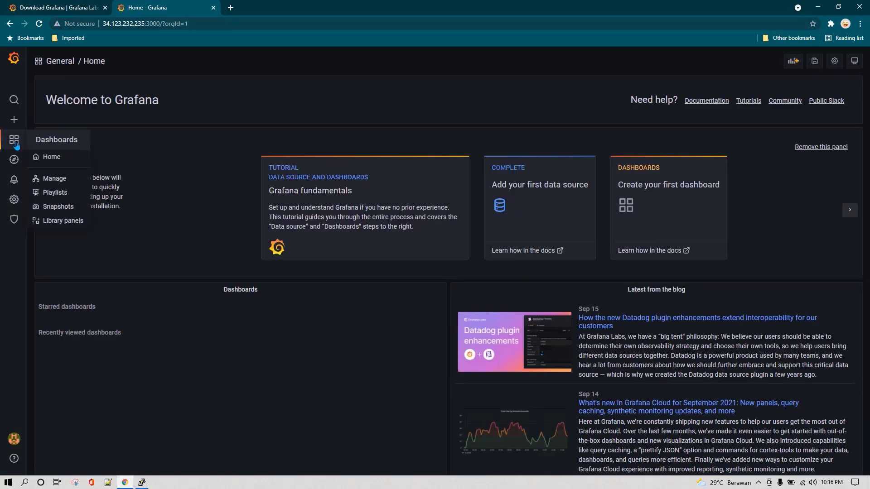
{"action": "left_click", "coordinate": [53, 182]}
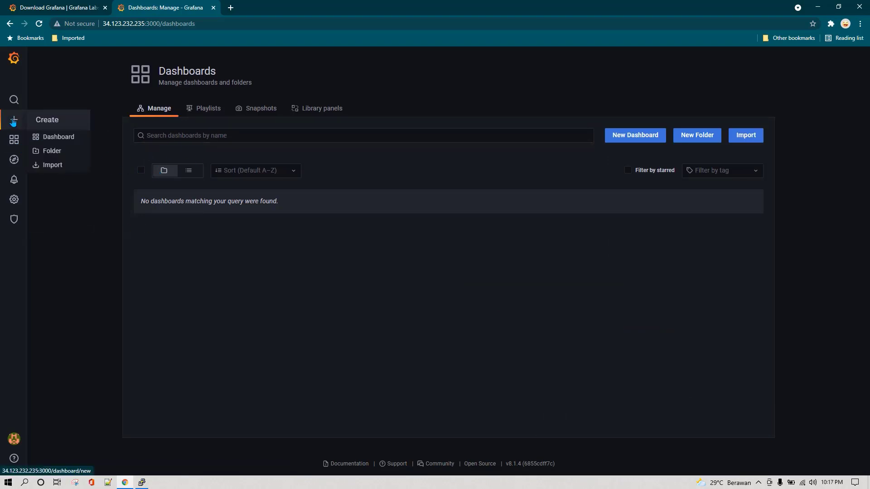
{"action": "left_click", "coordinate": [49, 153]}
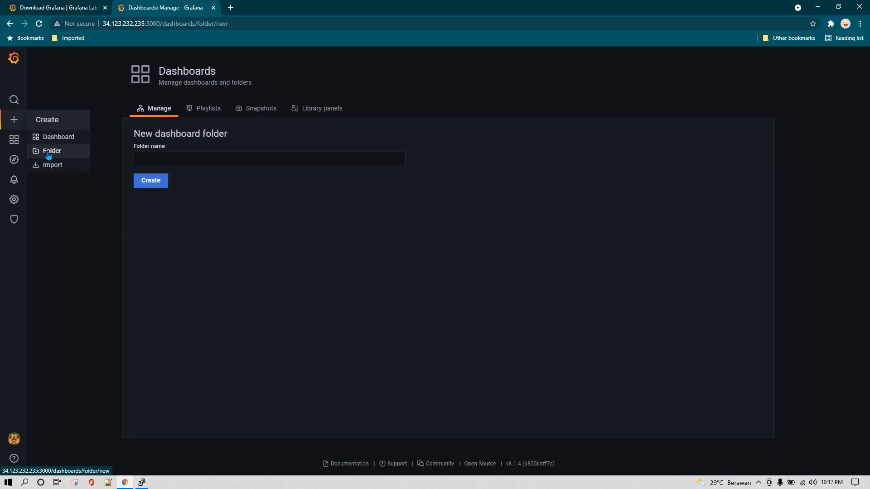
{"action": "left_click", "coordinate": [161, 111]}
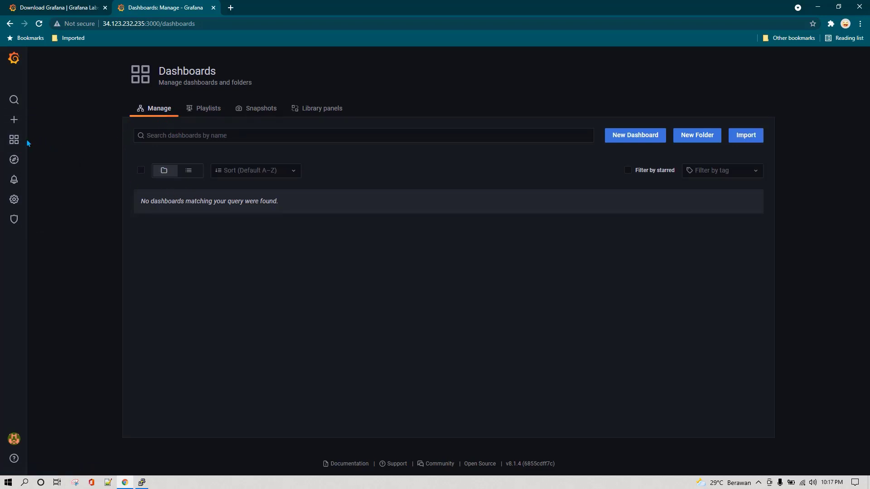
{"action": "mouse_move", "coordinate": [18, 144]}
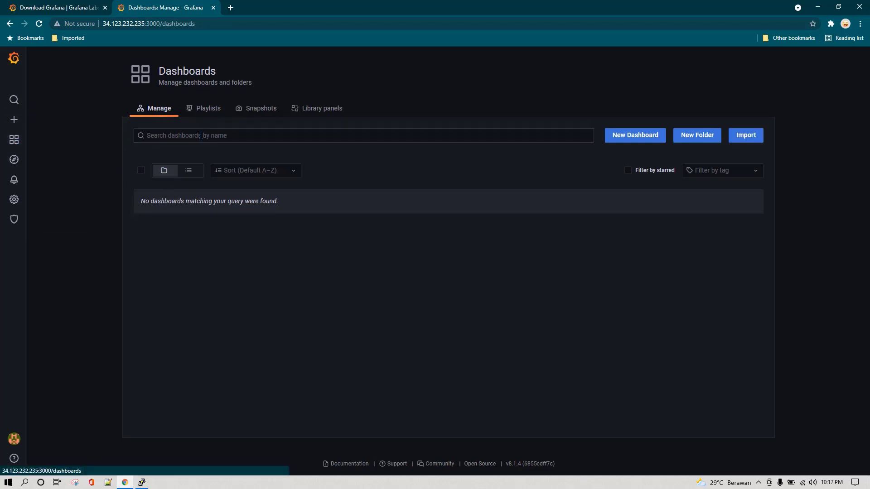
{"action": "mouse_move", "coordinate": [43, 154]}
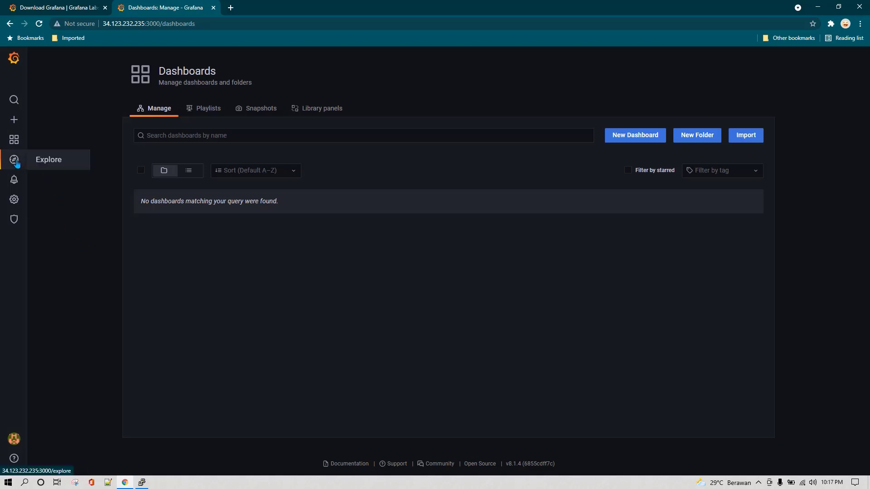
Open Explore with Prometheus as the data source and an empty query
{"action": "left_click", "coordinate": [55, 162]}
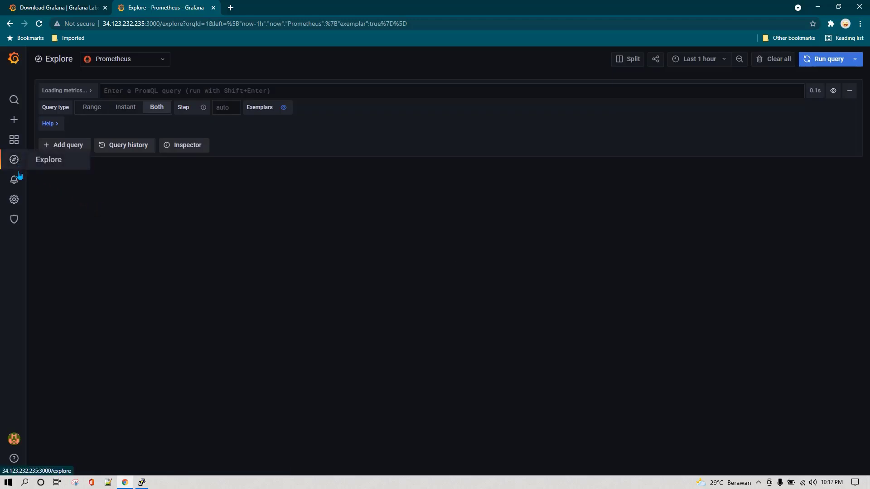
{"action": "mouse_move", "coordinate": [19, 181]}
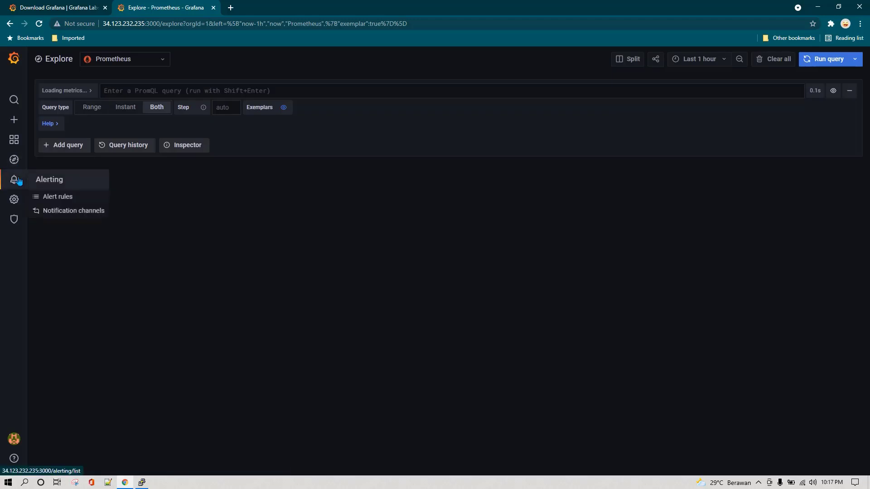
Add a notification channel and expand its notification and optional email settings
{"action": "left_click", "coordinate": [66, 199]}
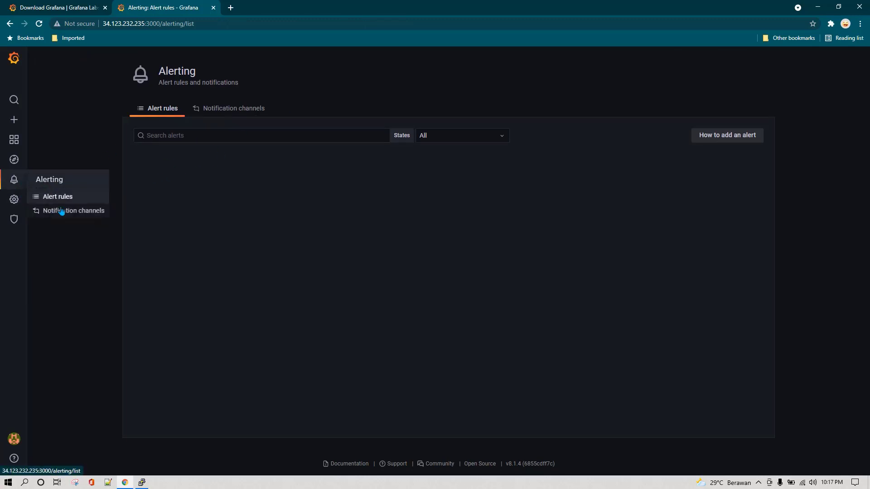
{"action": "left_click", "coordinate": [61, 211]}
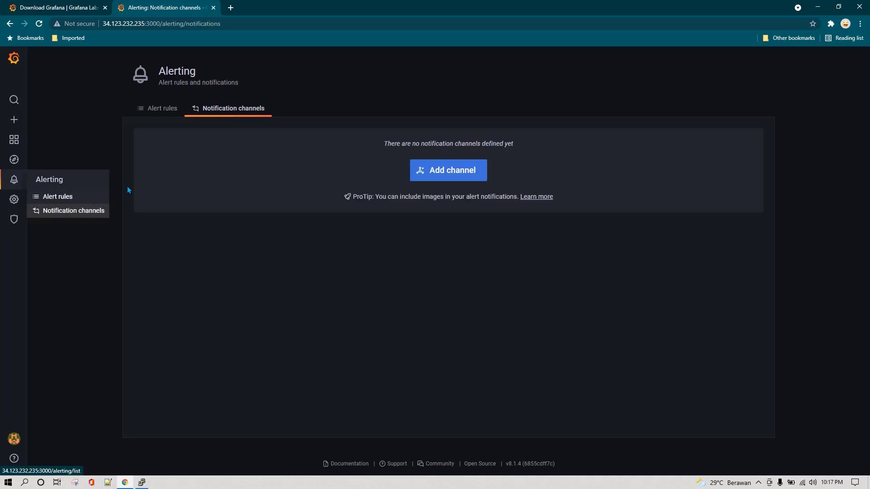
{"action": "left_click", "coordinate": [448, 173]}
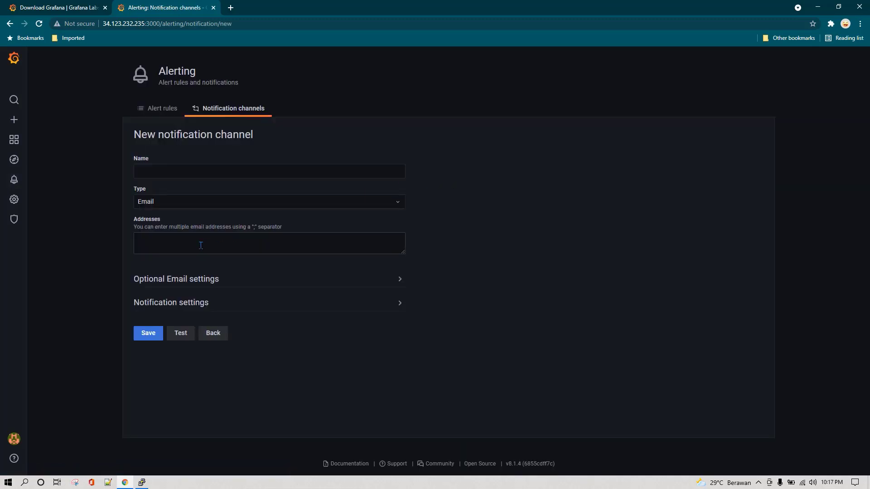
{"action": "left_click", "coordinate": [266, 303]}
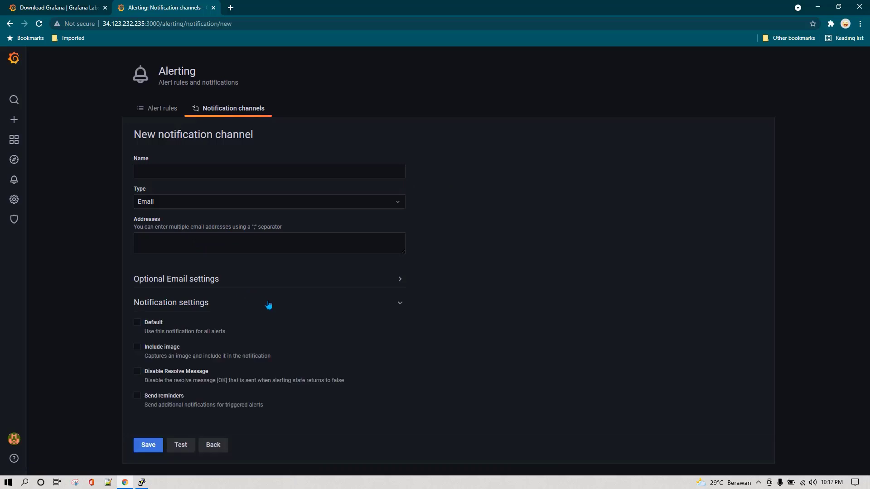
{"action": "left_click", "coordinate": [269, 280]}
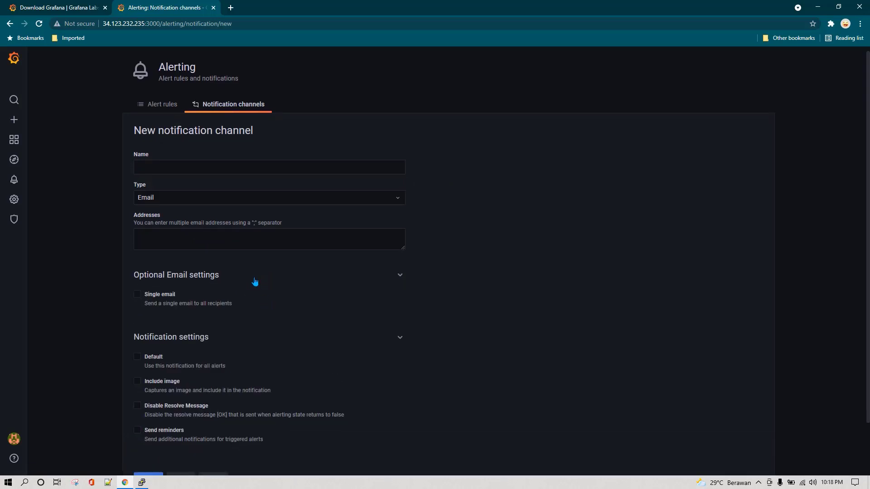
{"action": "scroll", "coordinate": [253, 283], "scroll_direction": "down", "scroll_amount": 2}
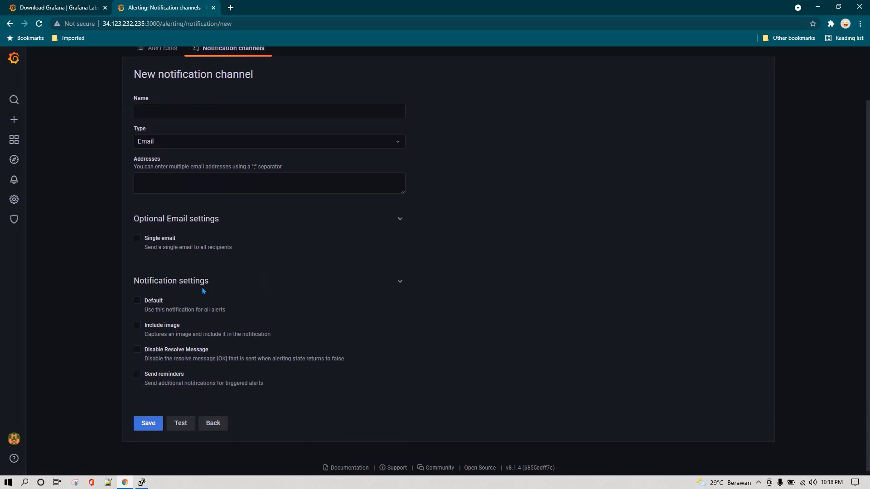
{"action": "scroll", "coordinate": [208, 290], "scroll_direction": "up", "scroll_amount": 2}
Browse the channel Type list and keep Email as the type
{"action": "left_click", "coordinate": [231, 203]}
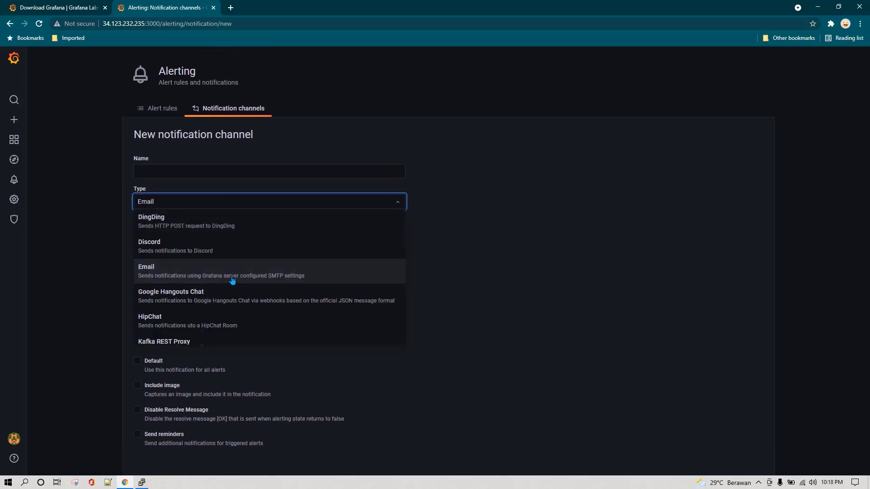
{"action": "scroll", "coordinate": [234, 283], "scroll_direction": "down", "scroll_amount": 6}
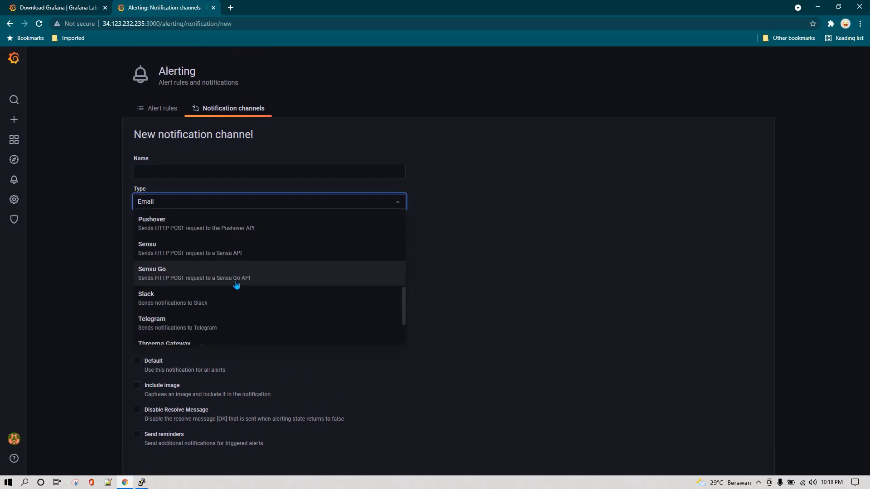
{"action": "scroll", "coordinate": [236, 285], "scroll_direction": "down", "scroll_amount": 1}
{"action": "scroll", "coordinate": [237, 286], "scroll_direction": "up", "scroll_amount": 7}
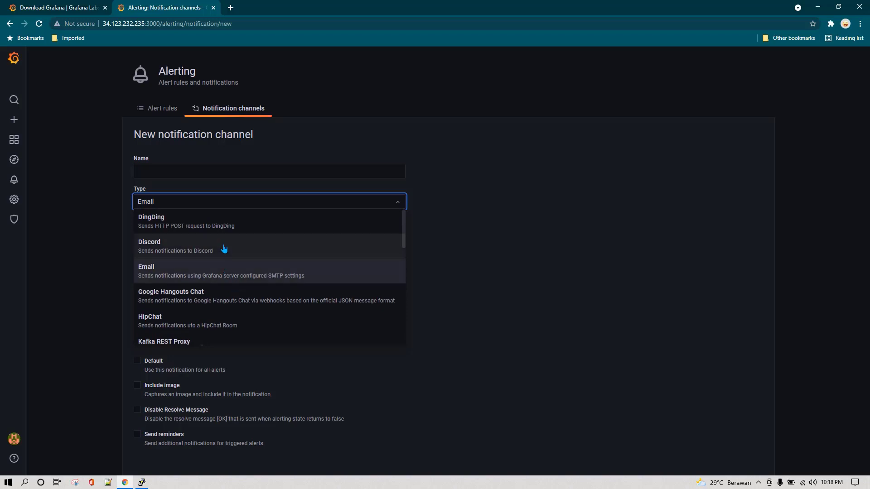
{"action": "scroll", "coordinate": [244, 280], "scroll_direction": "down", "scroll_amount": 3}
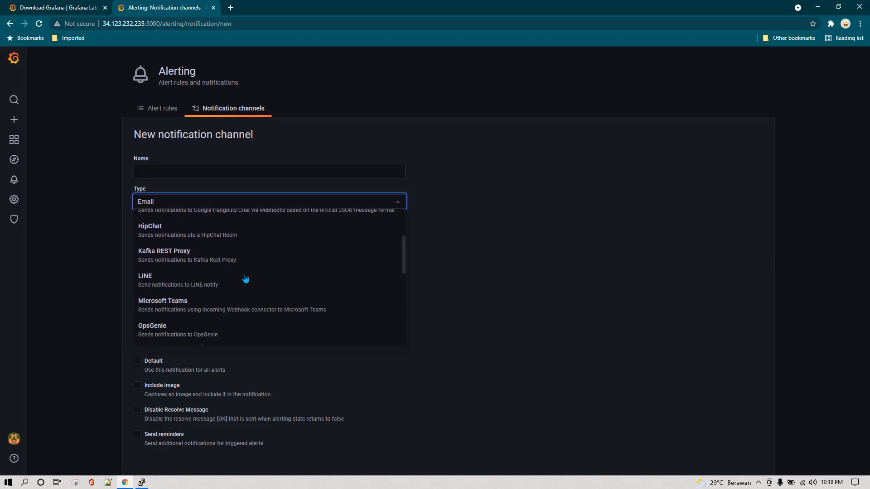
{"action": "scroll", "coordinate": [246, 270], "scroll_direction": "down", "scroll_amount": 2}
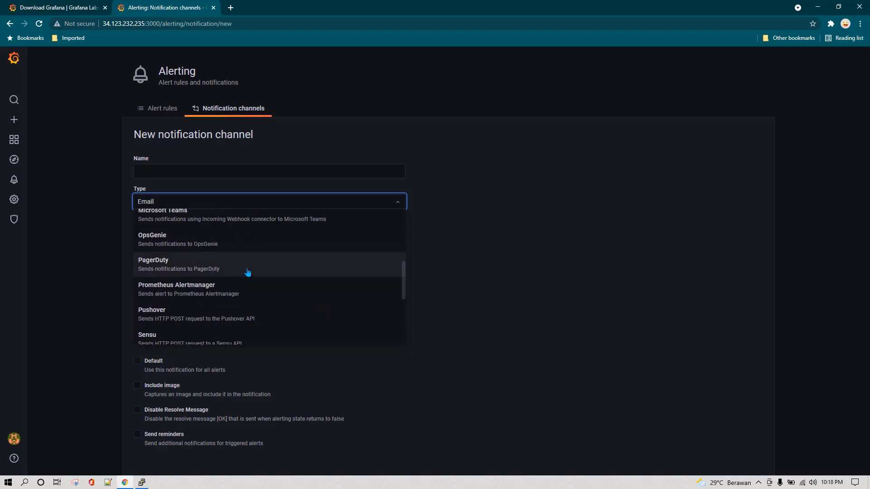
{"action": "scroll", "coordinate": [248, 272], "scroll_direction": "down", "scroll_amount": 3}
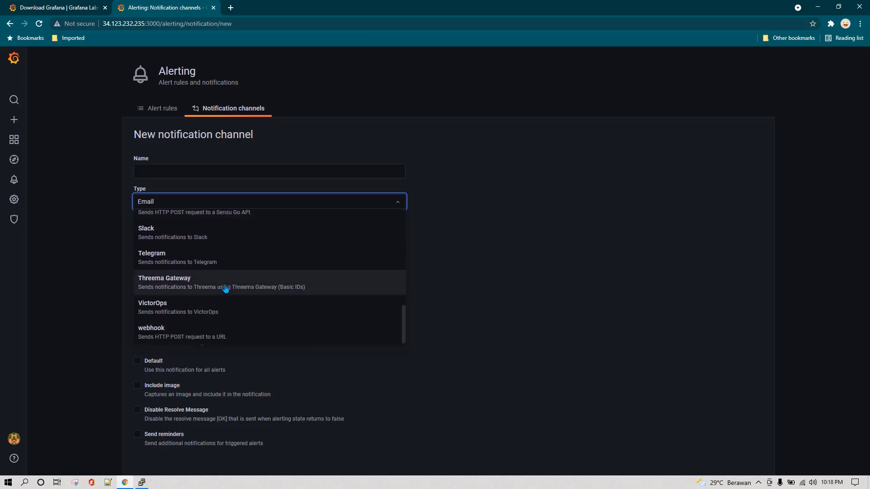
{"action": "left_click", "coordinate": [83, 247]}
{"action": "mouse_move", "coordinate": [17, 179]}
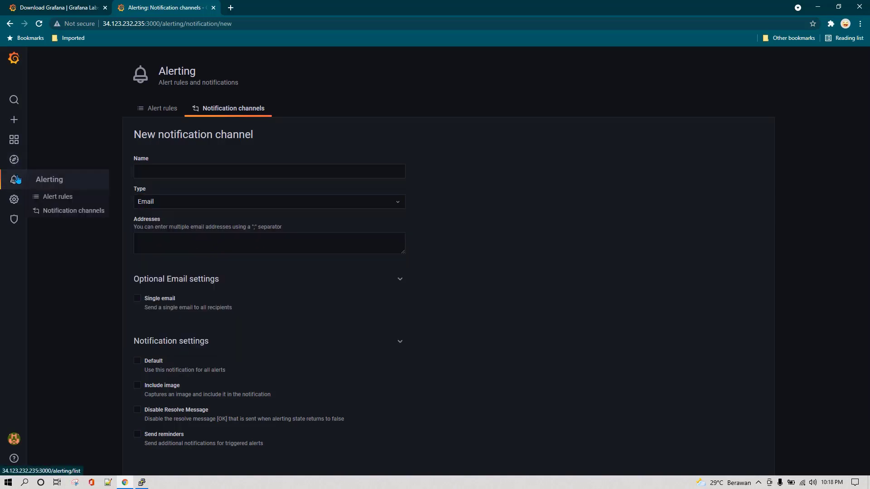
{"action": "mouse_move", "coordinate": [15, 200]}
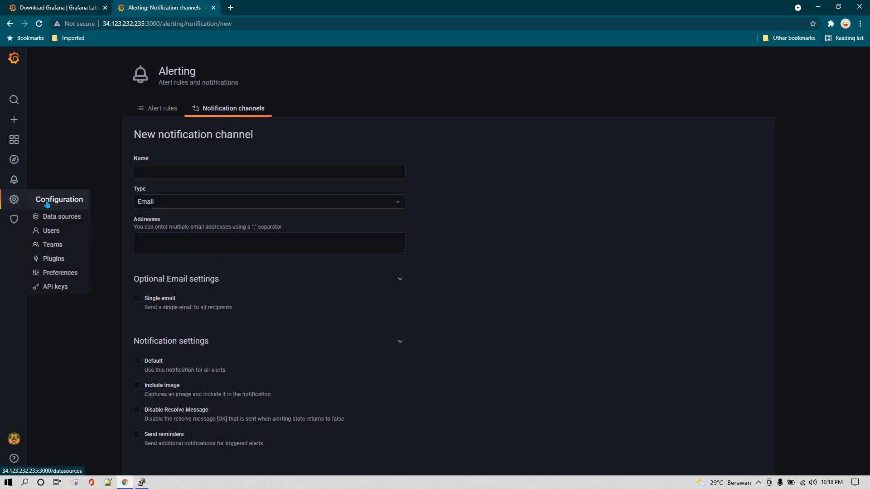
Browse the Add data source type list, then go to Configuration > Users showing the admin
{"action": "left_click", "coordinate": [67, 217]}
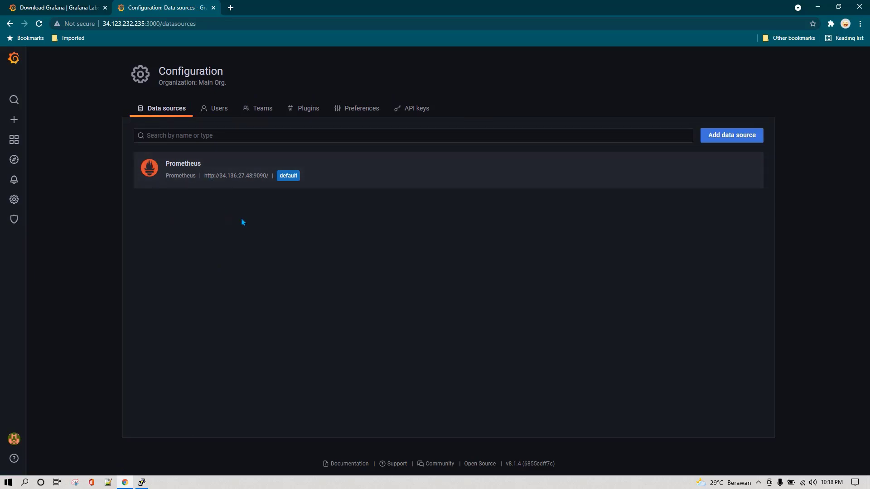
{"action": "left_click", "coordinate": [712, 133]}
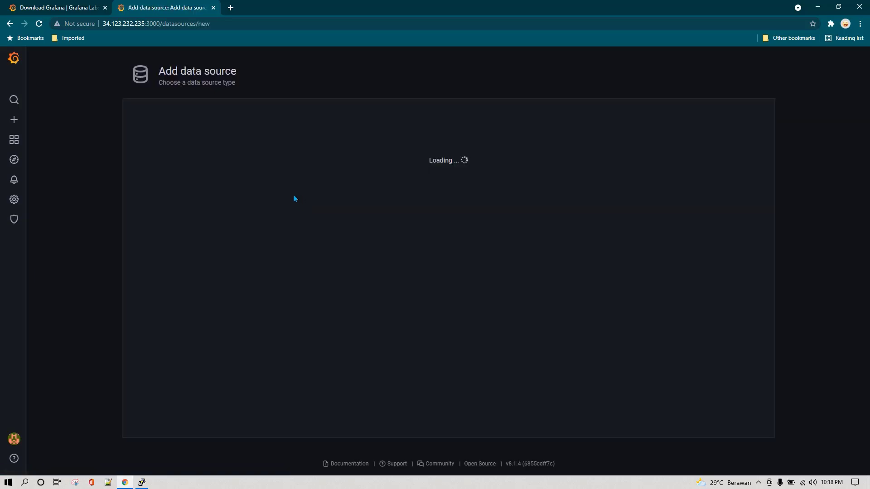
{"action": "scroll", "coordinate": [278, 285], "scroll_direction": "down", "scroll_amount": 6}
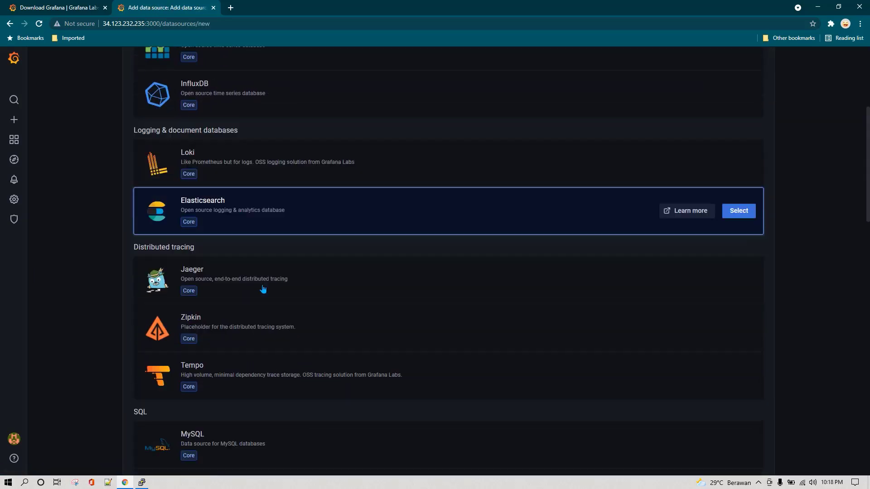
{"action": "scroll", "coordinate": [255, 292], "scroll_direction": "down", "scroll_amount": 6}
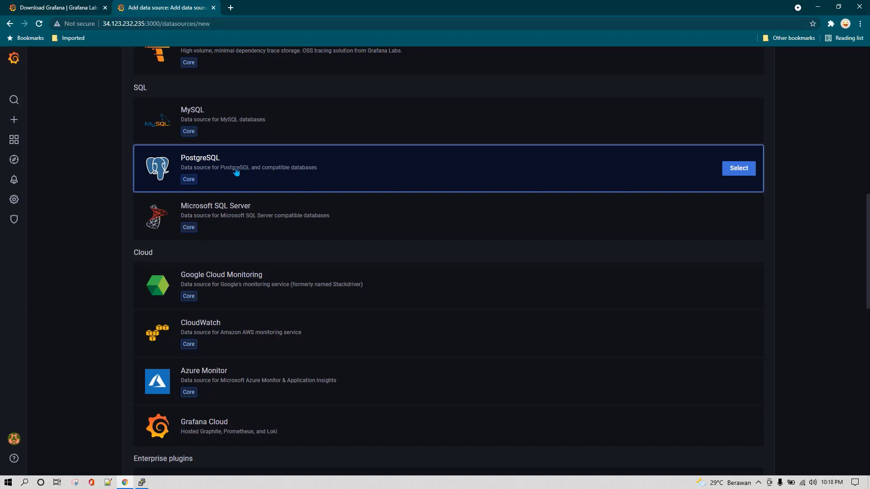
{"action": "scroll", "coordinate": [272, 297], "scroll_direction": "down", "scroll_amount": 6}
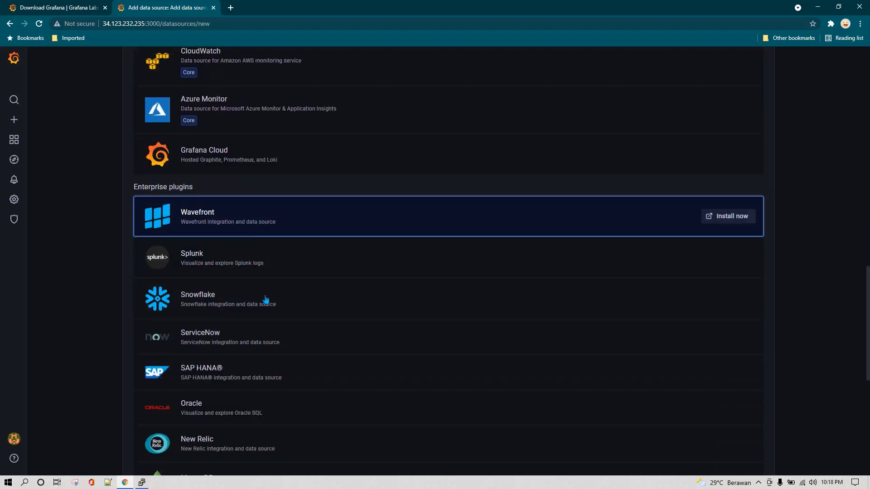
{"action": "scroll", "coordinate": [276, 336], "scroll_direction": "down", "scroll_amount": 3}
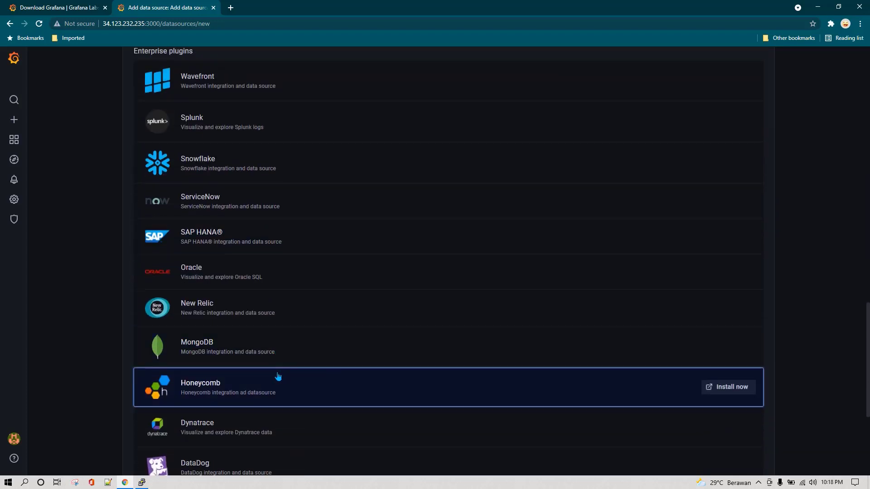
{"action": "scroll", "coordinate": [278, 379], "scroll_direction": "down", "scroll_amount": 4}
{"action": "scroll", "coordinate": [275, 349], "scroll_direction": "up", "scroll_amount": 6}
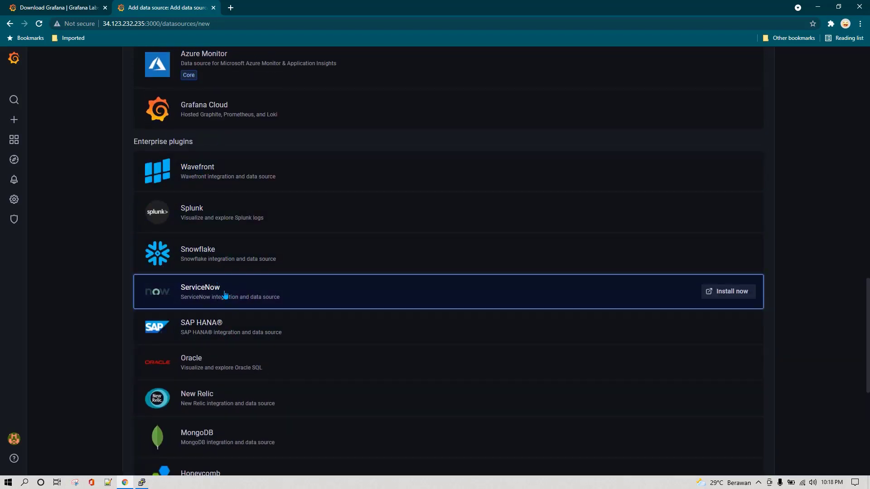
{"action": "scroll", "coordinate": [225, 294], "scroll_direction": "up", "scroll_amount": 10}
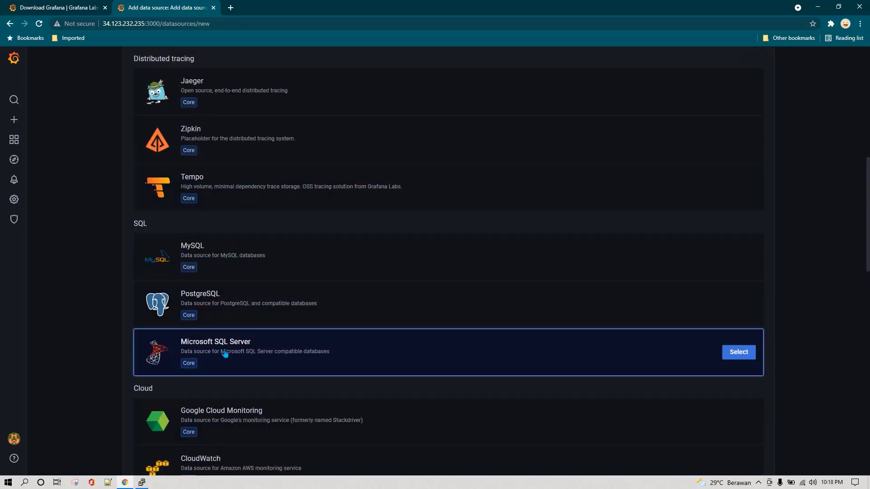
{"action": "scroll", "coordinate": [225, 353], "scroll_direction": "up", "scroll_amount": 5}
{"action": "mouse_move", "coordinate": [32, 205]}
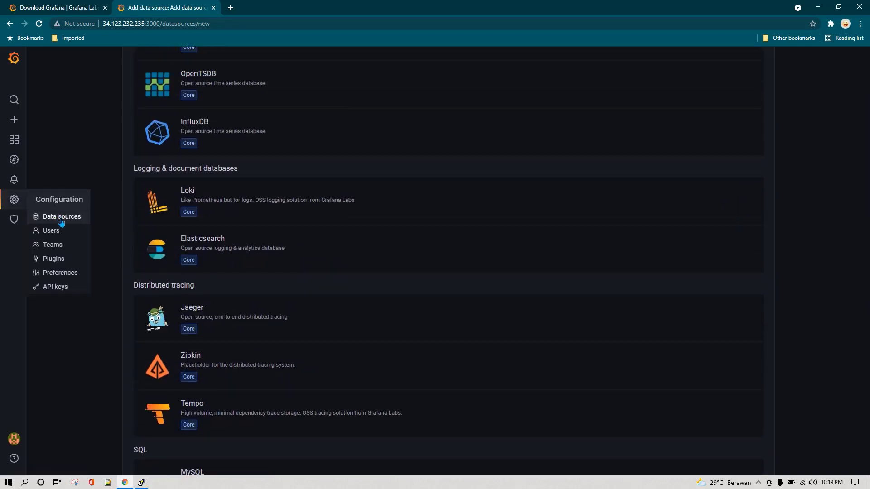
{"action": "left_click", "coordinate": [57, 231]}
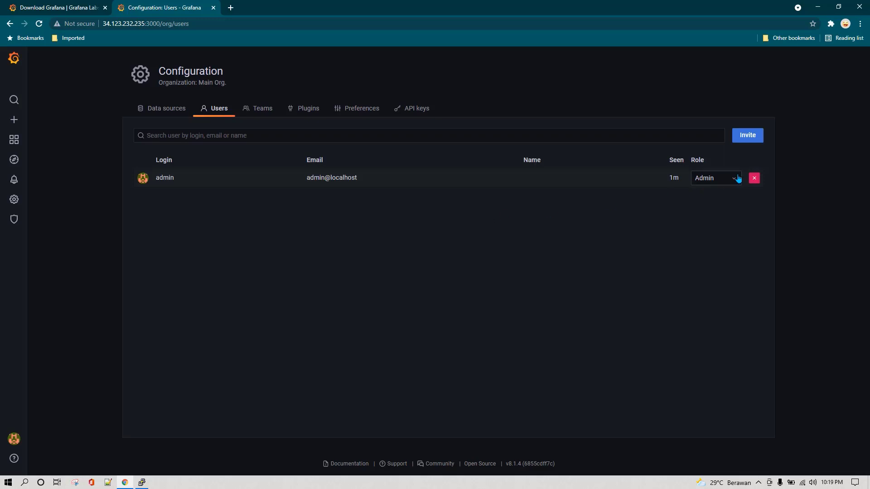
Review the admin user's Role choices twice, leaving the role as Admin
{"action": "left_click", "coordinate": [717, 179]}
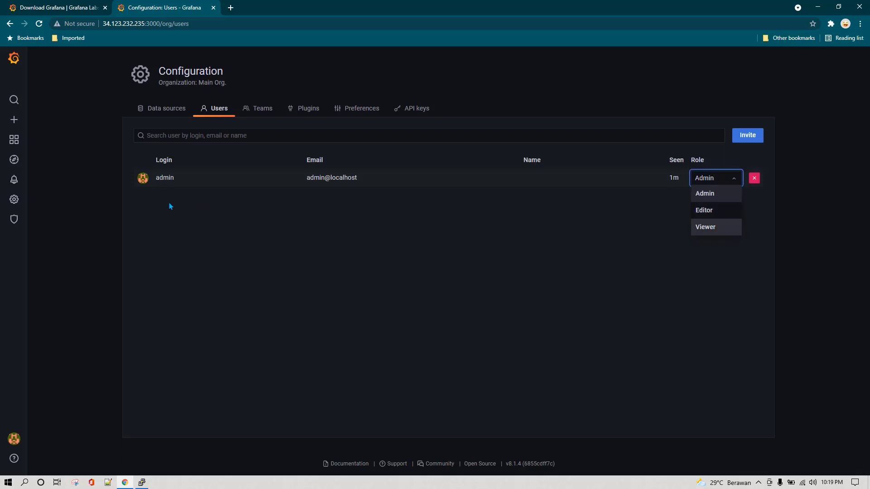
{"action": "left_click", "coordinate": [628, 219]}
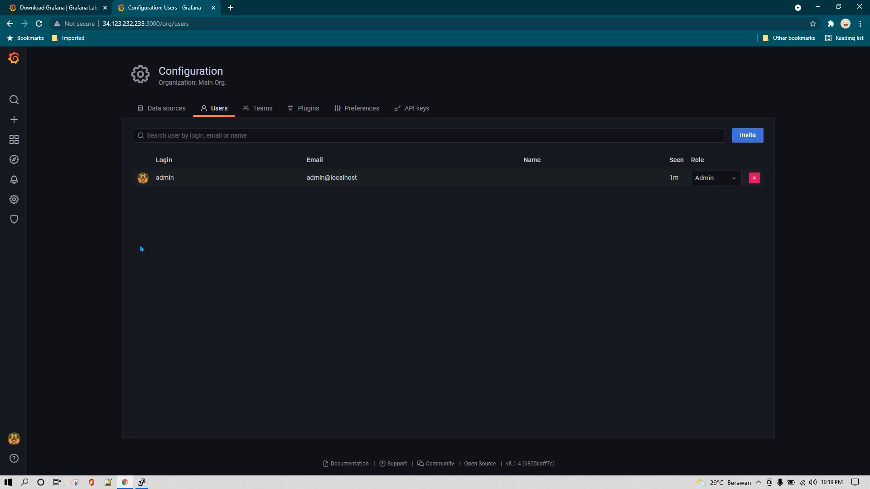
{"action": "left_click", "coordinate": [705, 181]}
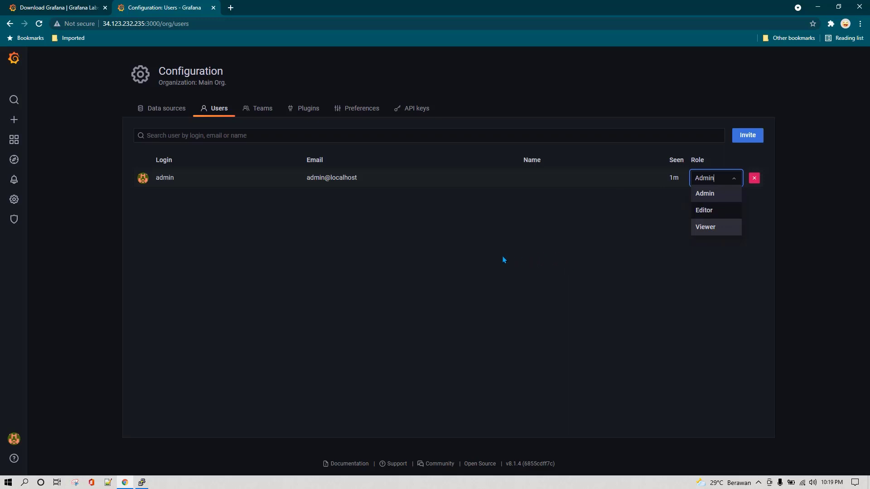
{"action": "left_click", "coordinate": [333, 274]}
Switch to the API keys page, which has no keys yet
{"action": "mouse_move", "coordinate": [15, 203]}
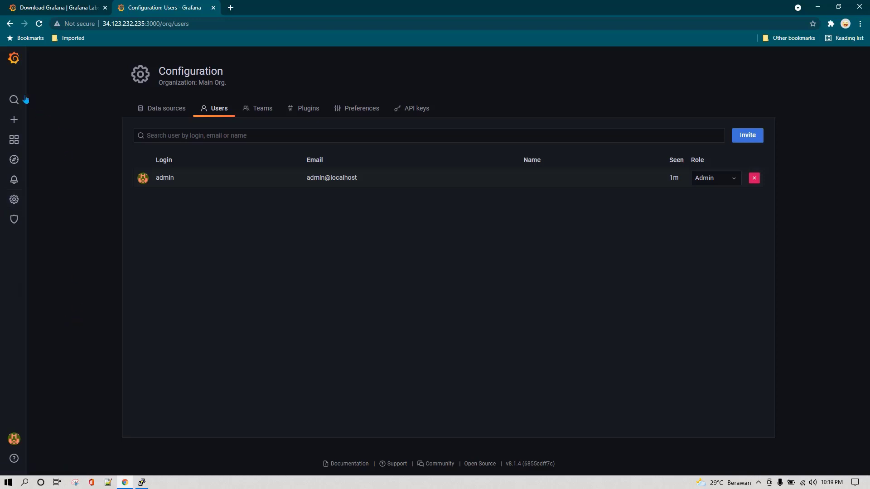
{"action": "mouse_move", "coordinate": [19, 124]}
{"action": "left_click", "coordinate": [412, 112]}
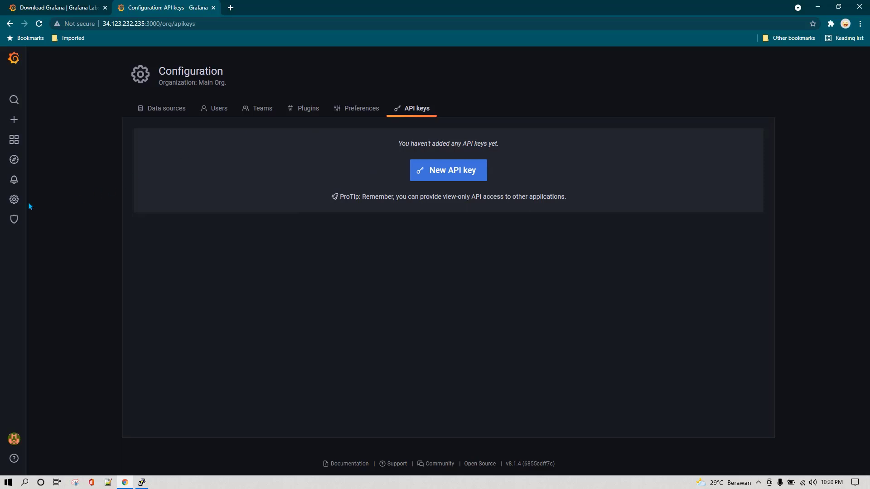
{"action": "mouse_move", "coordinate": [15, 224]}
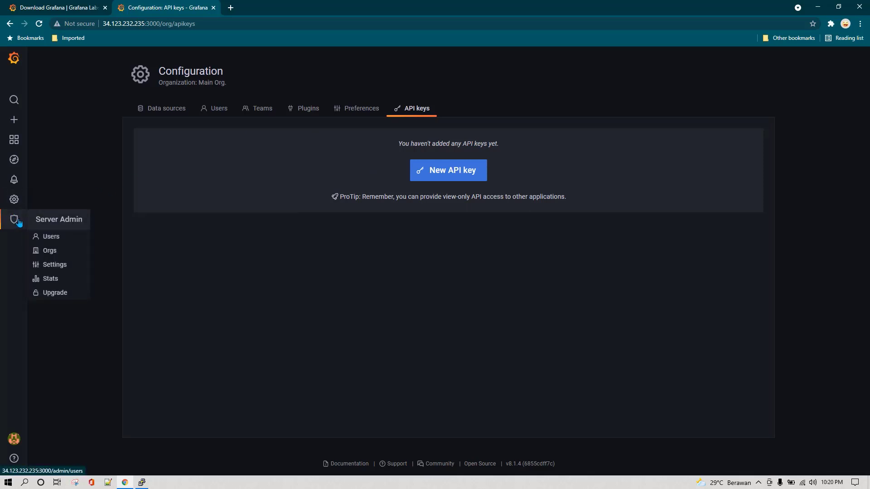
Browse Server Admin Users and Orgs, then scroll through the read-only grafana.ini Settings
{"action": "left_click", "coordinate": [63, 227]}
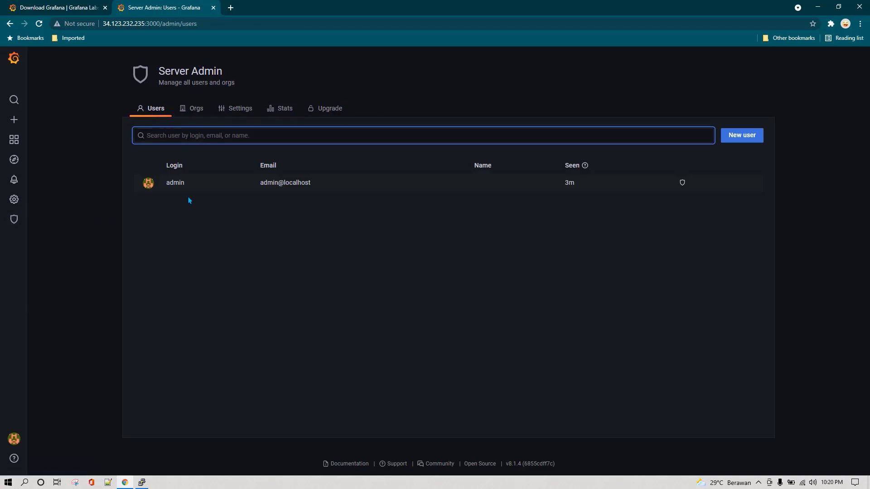
{"action": "left_click", "coordinate": [195, 114]}
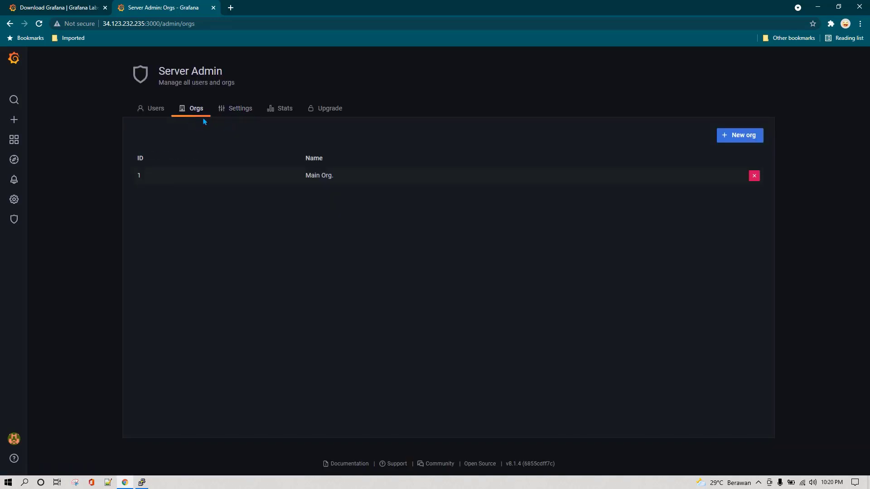
{"action": "left_click", "coordinate": [238, 110]}
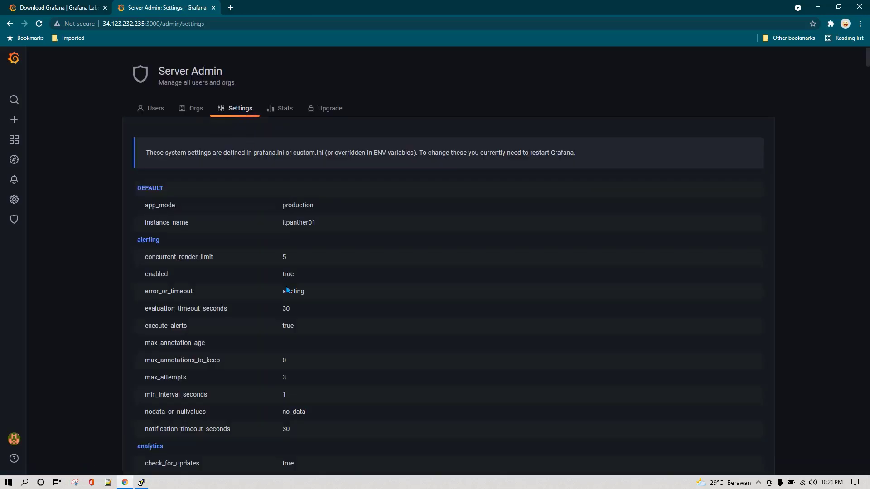
{"action": "scroll", "coordinate": [283, 289], "scroll_direction": "down", "scroll_amount": 10}
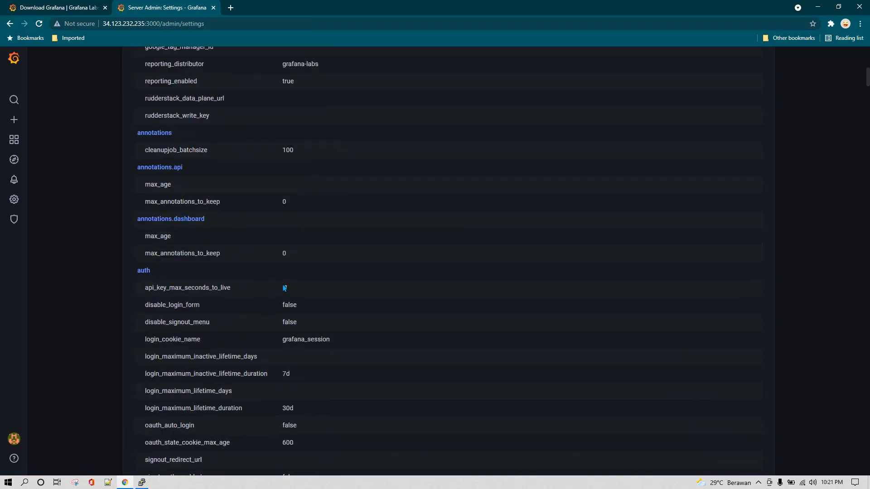
{"action": "scroll", "coordinate": [236, 279], "scroll_direction": "up", "scroll_amount": 10}
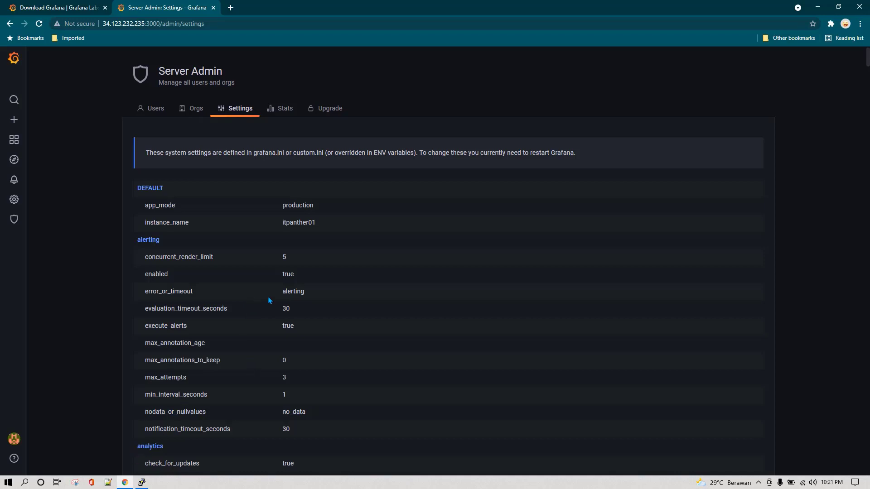
{"action": "scroll", "coordinate": [285, 200], "scroll_direction": "down", "scroll_amount": 5}
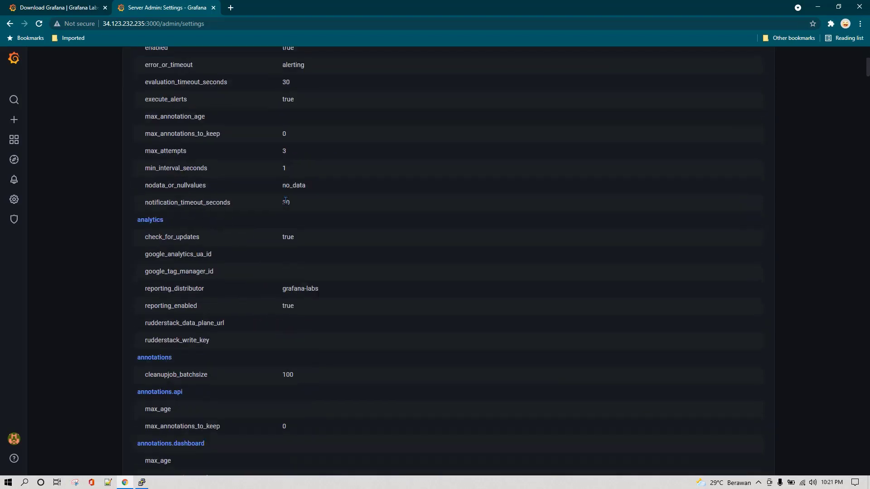
{"action": "scroll", "coordinate": [285, 200], "scroll_direction": "down", "scroll_amount": 4}
{"action": "scroll", "coordinate": [334, 299], "scroll_direction": "down", "scroll_amount": 8}
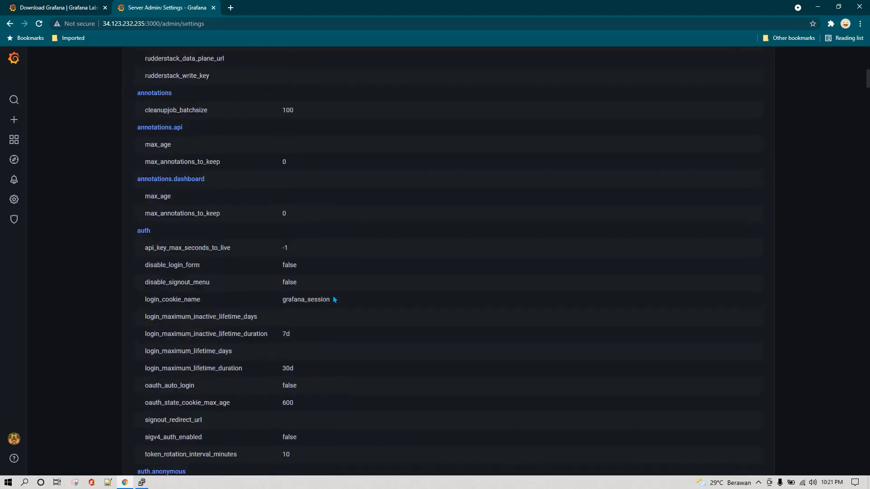
{"action": "scroll", "coordinate": [334, 300], "scroll_direction": "down", "scroll_amount": 4}
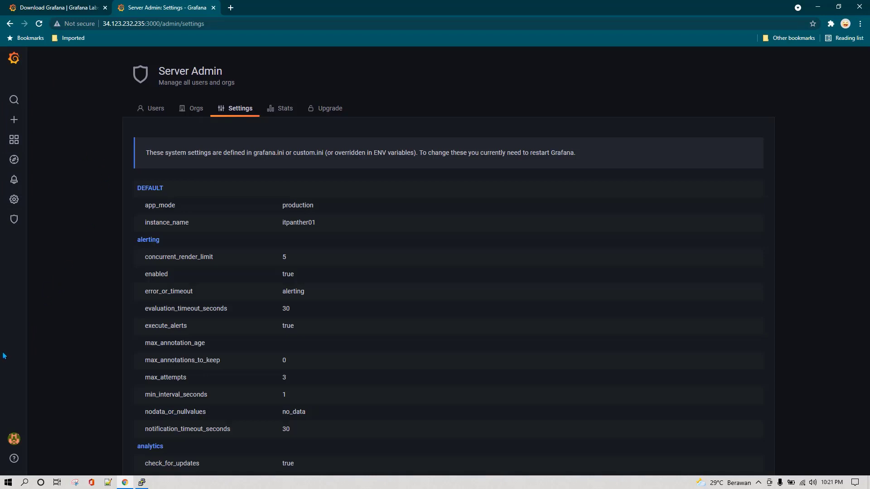
{"action": "mouse_move", "coordinate": [15, 443]}
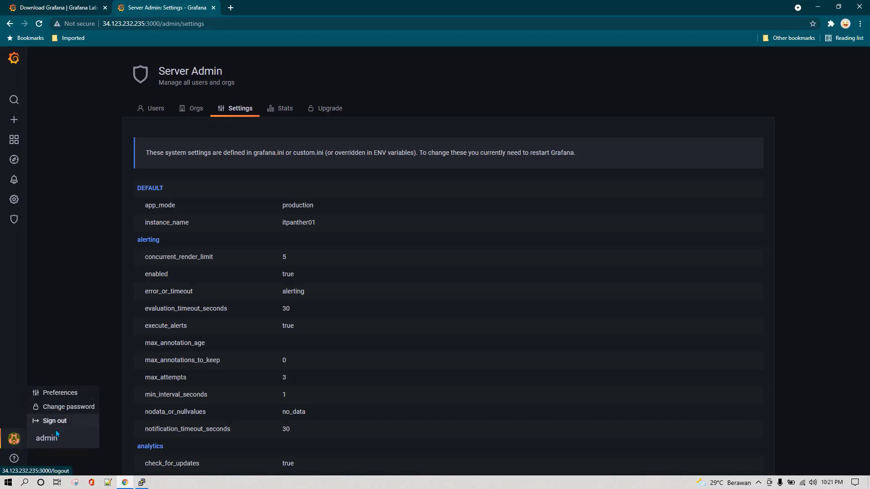
In the admin profile preferences, enter a display name and step through email and username
{"action": "left_click", "coordinate": [60, 393]}
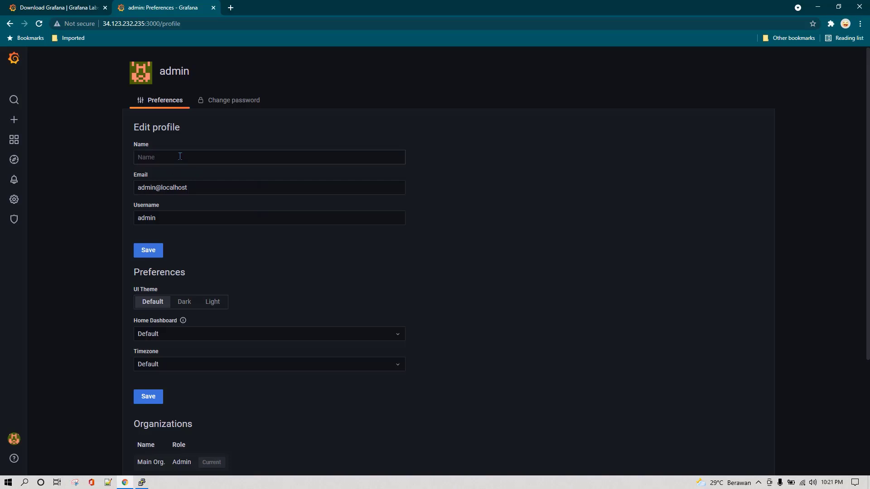
{"action": "left_click", "coordinate": [179, 156]}
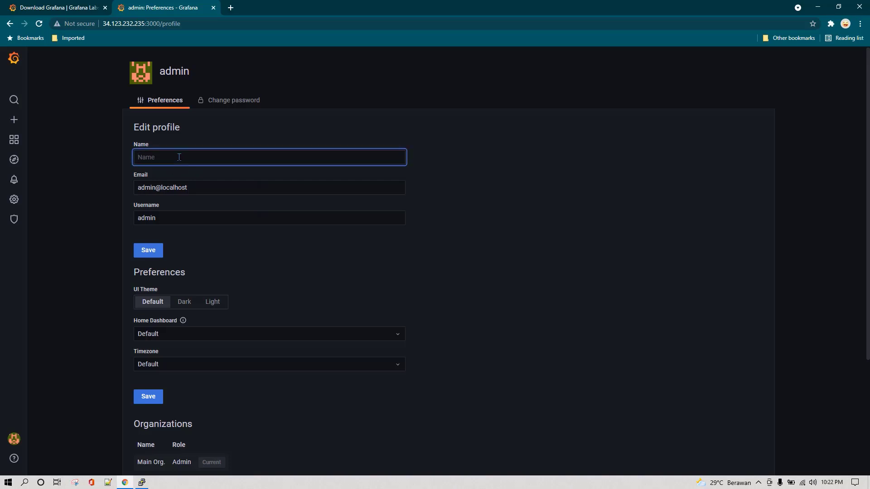
{"action": "type", "text": "Vikas Jha"}
{"action": "left_click", "coordinate": [195, 182]}
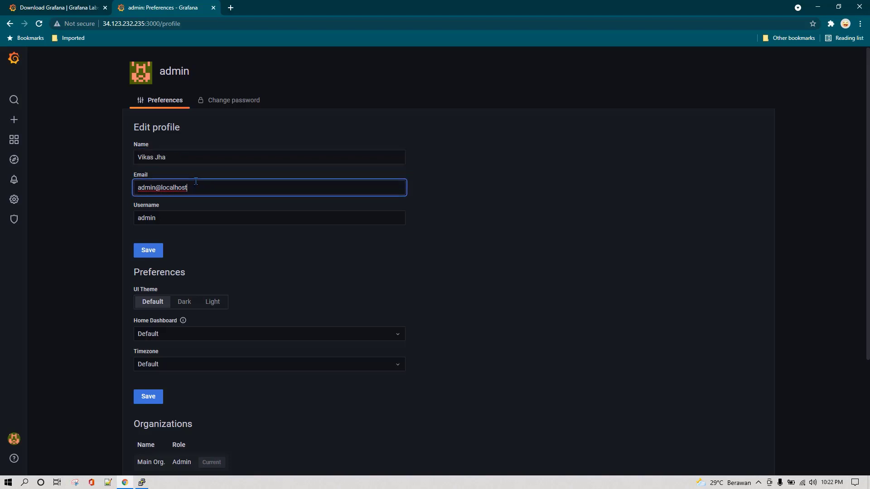
{"action": "left_click", "coordinate": [200, 218]}
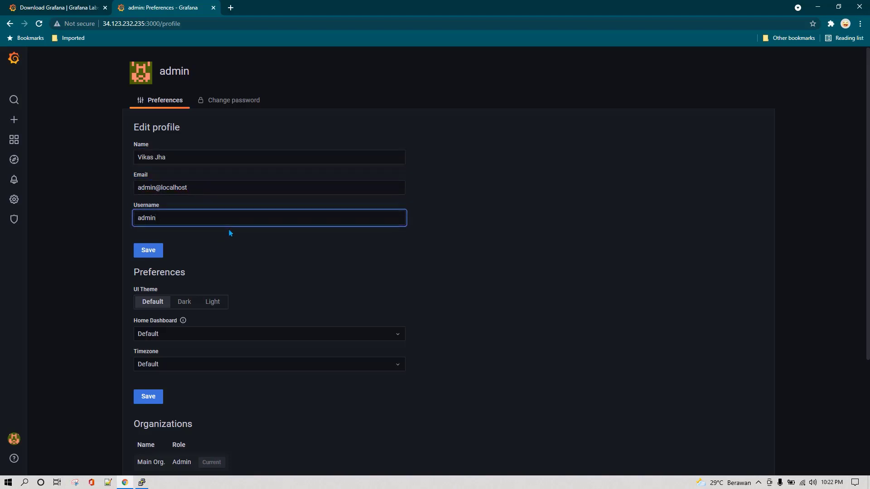
Try the Light theme and review home dashboard choices, keeping Default
{"action": "scroll", "coordinate": [242, 250], "scroll_direction": "down", "scroll_amount": 2}
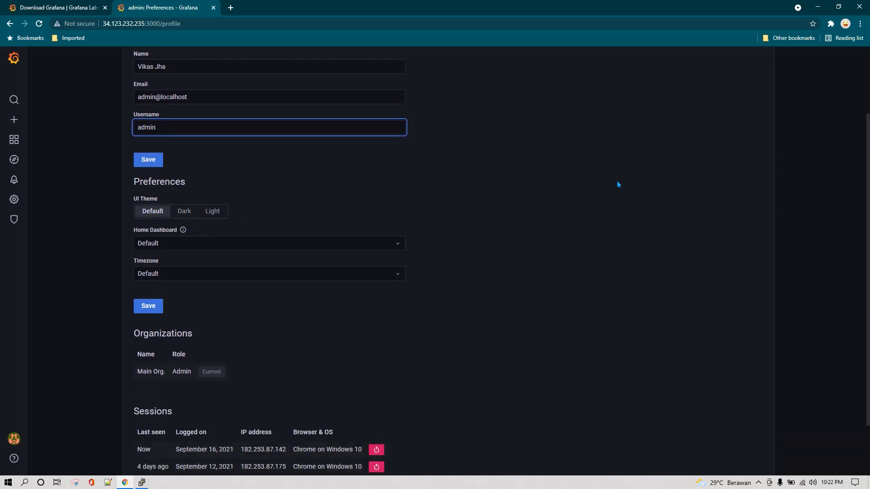
{"action": "left_click", "coordinate": [211, 213]}
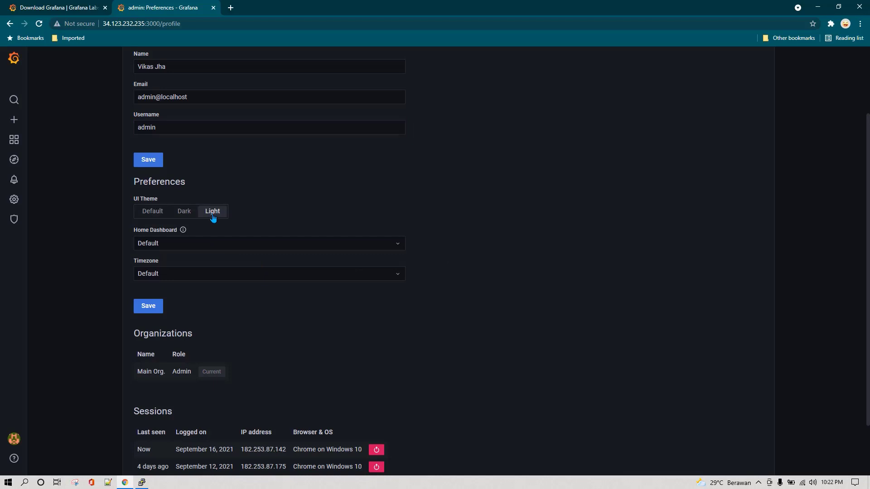
{"action": "scroll", "coordinate": [184, 286], "scroll_direction": "down", "scroll_amount": 1}
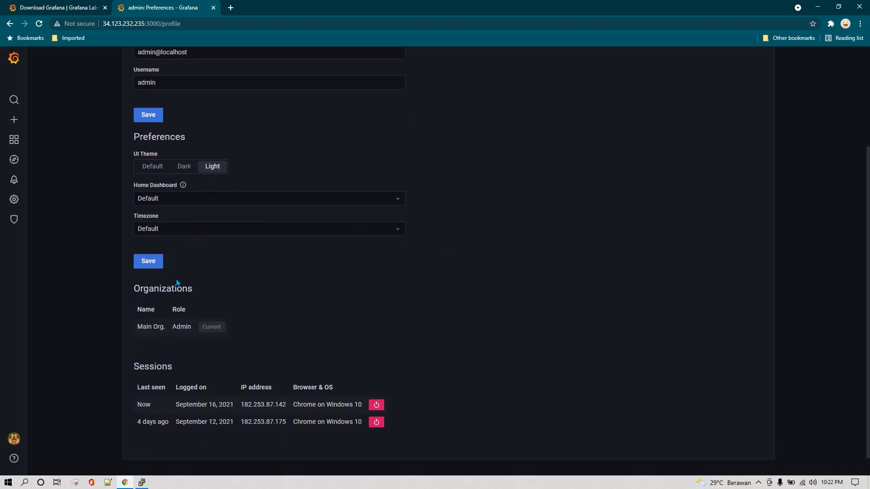
{"action": "left_click", "coordinate": [188, 199]}
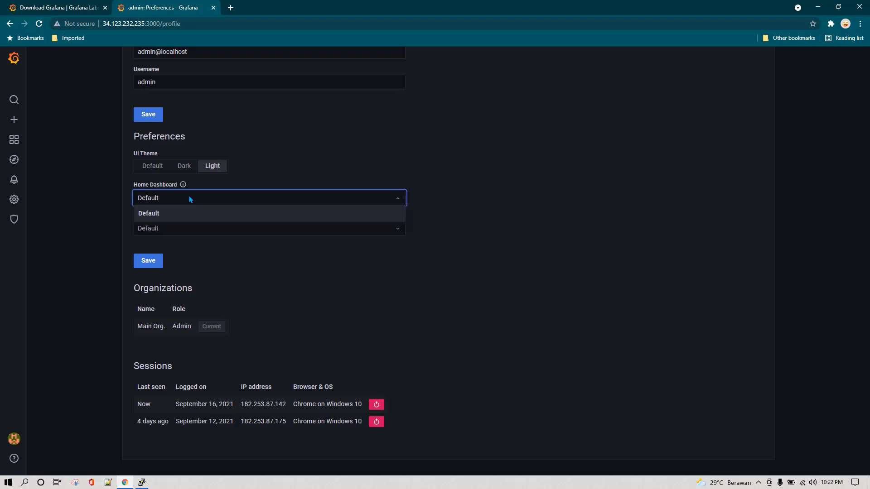
{"action": "left_click", "coordinate": [208, 213]}
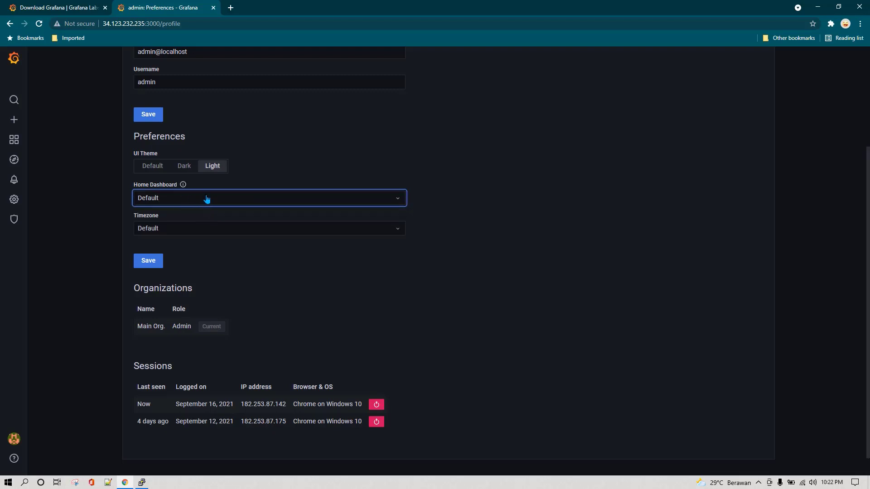
{"action": "left_click", "coordinate": [207, 200]}
{"action": "left_click", "coordinate": [151, 261]}
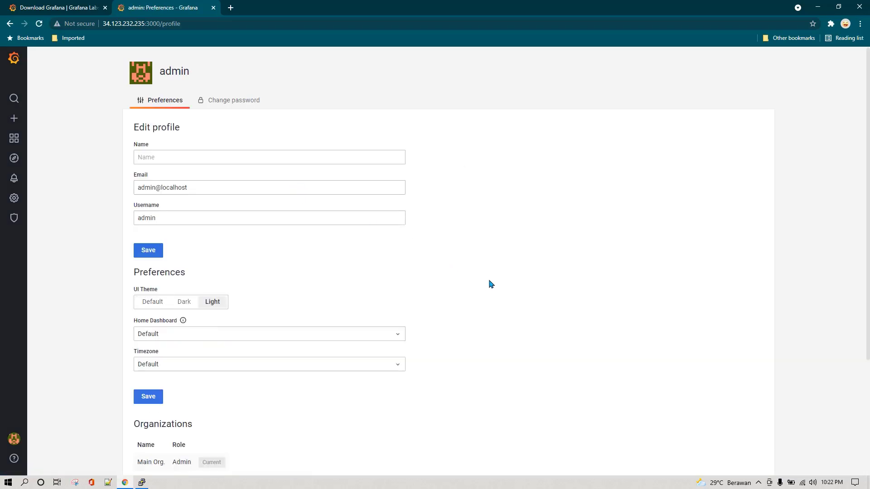
Set UI Theme to Dark, save the preferences, and bring up the Change password form
{"action": "scroll", "coordinate": [489, 284], "scroll_direction": "down", "scroll_amount": 3}
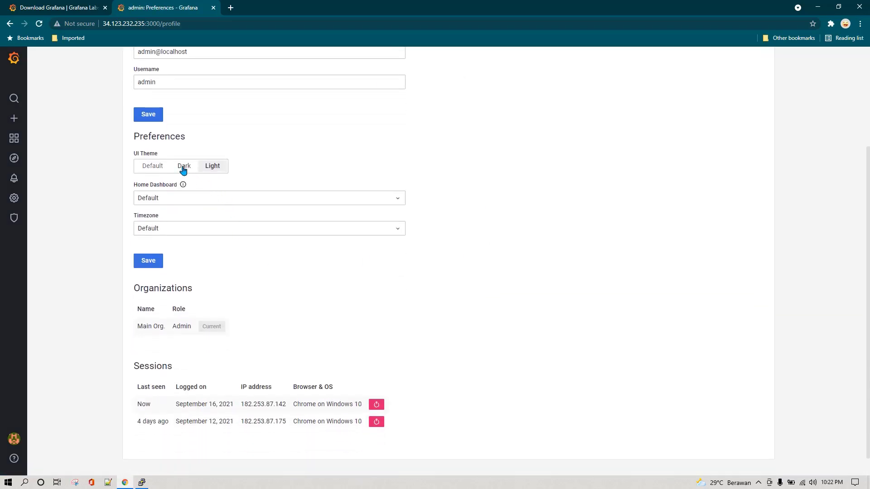
{"action": "left_click", "coordinate": [184, 167]}
{"action": "left_click", "coordinate": [147, 262]}
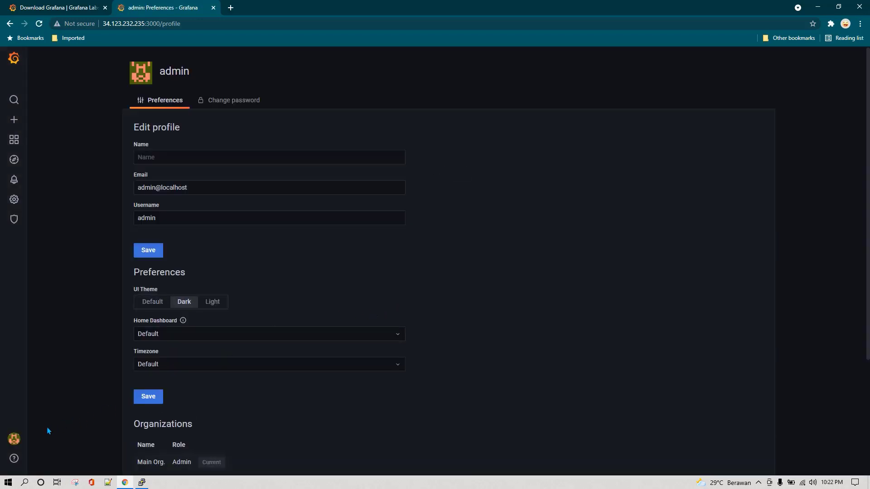
{"action": "scroll", "coordinate": [107, 305], "scroll_direction": "down", "scroll_amount": 3}
{"action": "scroll", "coordinate": [103, 310], "scroll_direction": "up", "scroll_amount": 3}
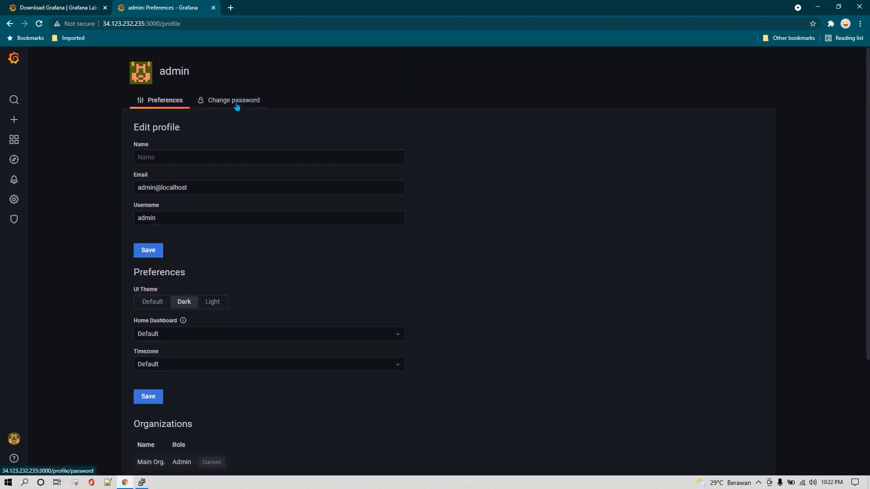
{"action": "left_click", "coordinate": [236, 106]}
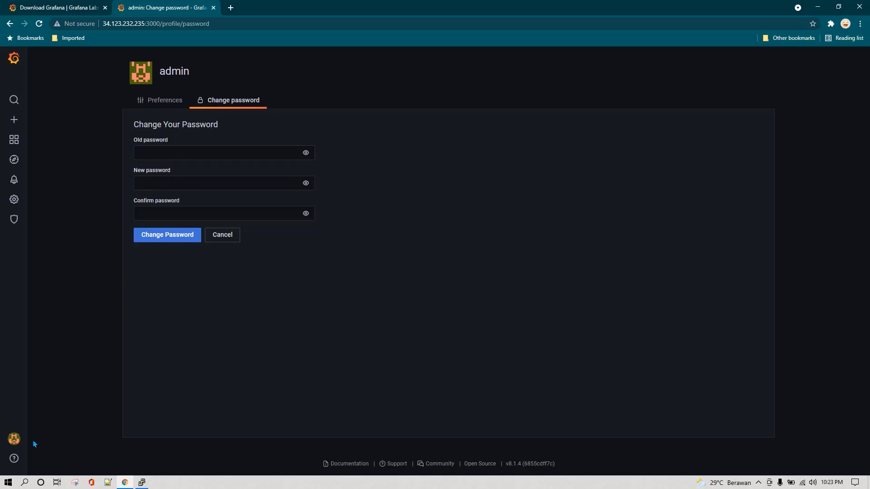
Return via the Grafana logo to the System Health dashboard with its Uptime, Free Space and CPU Load panels
{"action": "mouse_move", "coordinate": [23, 443]}
{"action": "left_click", "coordinate": [17, 60]}
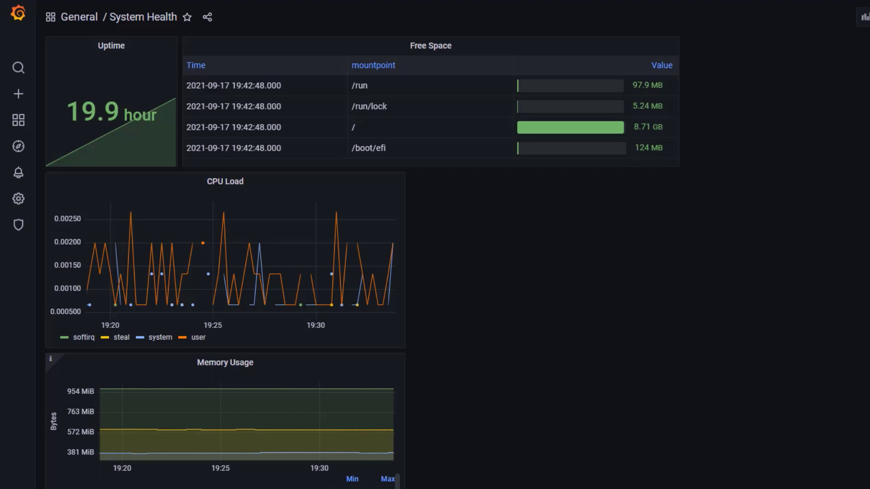
Add an empty panel, discard its edits, and delete the leftover Panel Title panel
{"action": "left_click", "coordinate": [863, 16]}
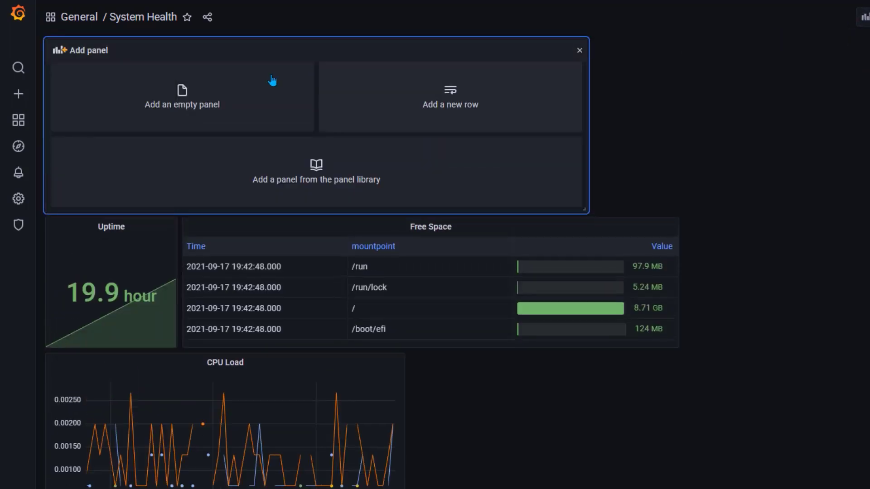
{"action": "left_click", "coordinate": [180, 97]}
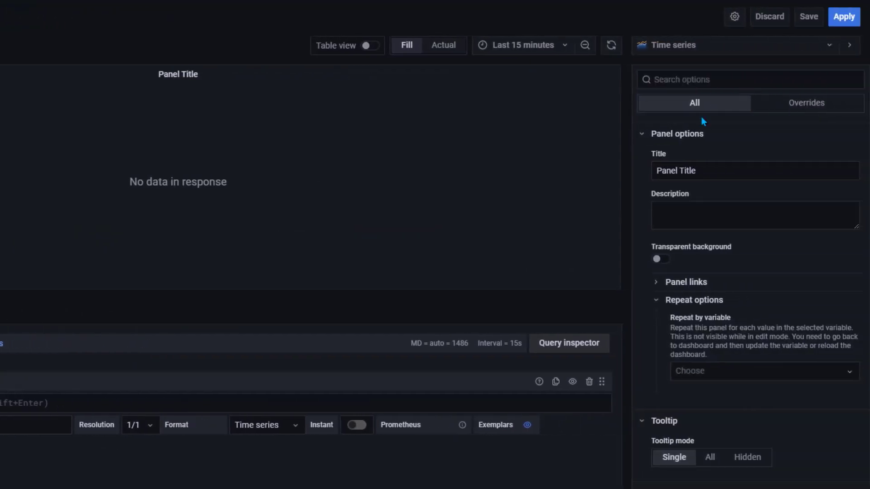
{"action": "left_click", "coordinate": [740, 53]}
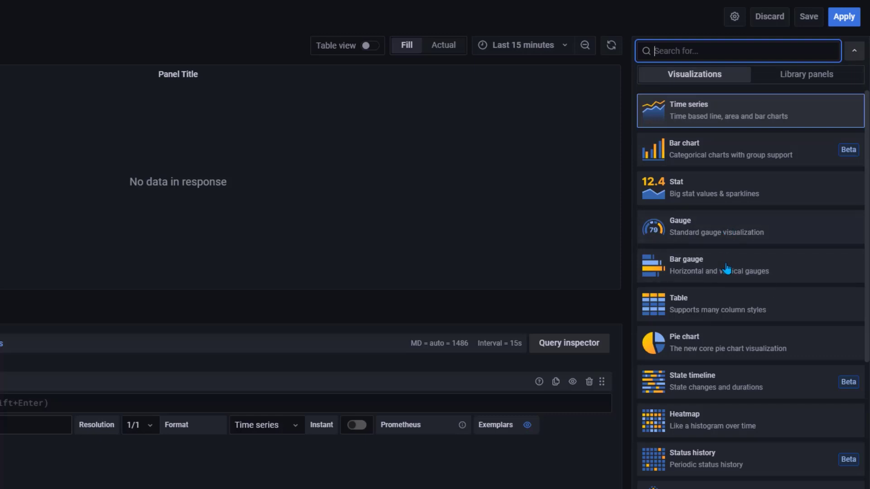
{"action": "left_click", "coordinate": [771, 20]}
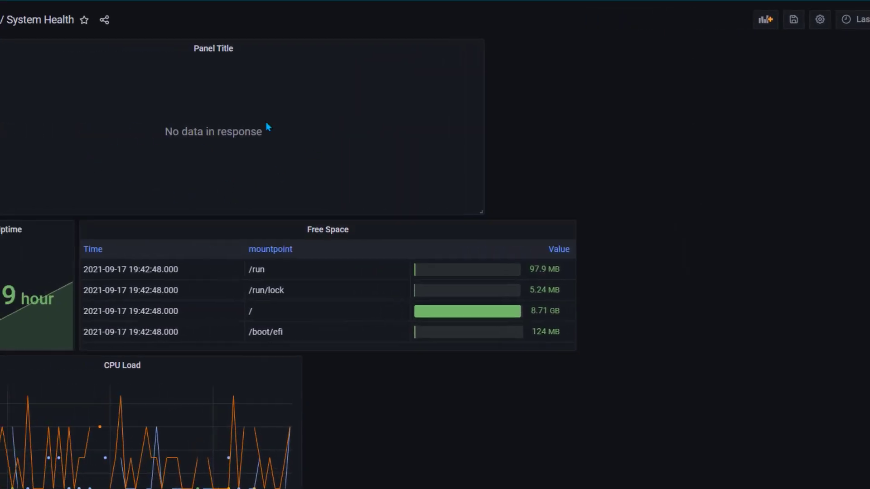
{"action": "left_click", "coordinate": [67, 48]}
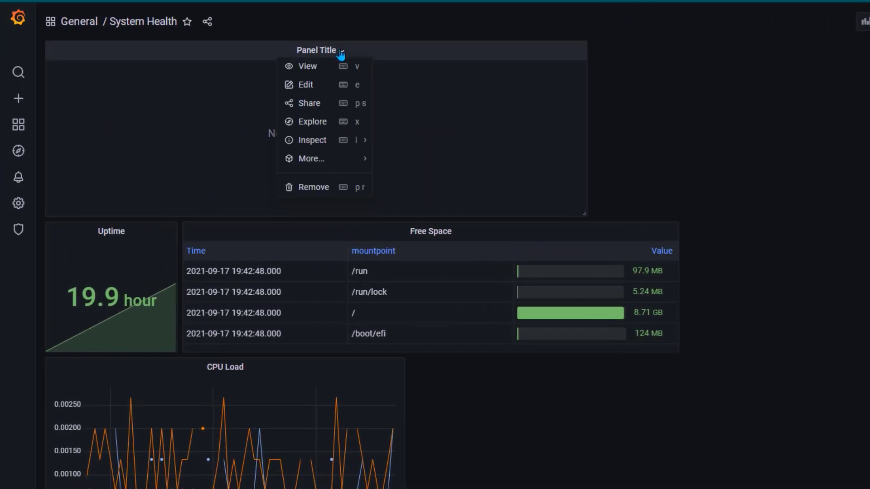
{"action": "left_click", "coordinate": [315, 188]}
{"action": "left_click", "coordinate": [681, 144]}
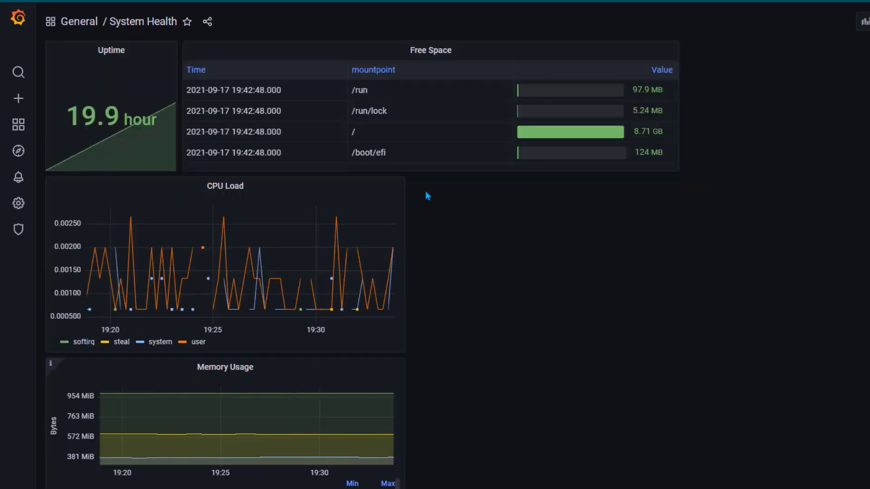
Duplicate the Free Space table and drag the copy beside CPU Load
{"action": "left_click", "coordinate": [449, 51]}
{"action": "mouse_move", "coordinate": [458, 162]}
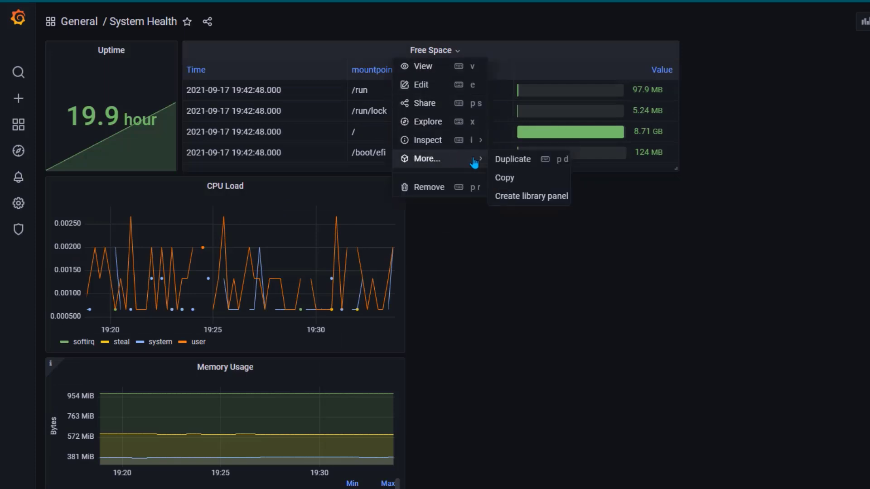
{"action": "left_click", "coordinate": [530, 161]}
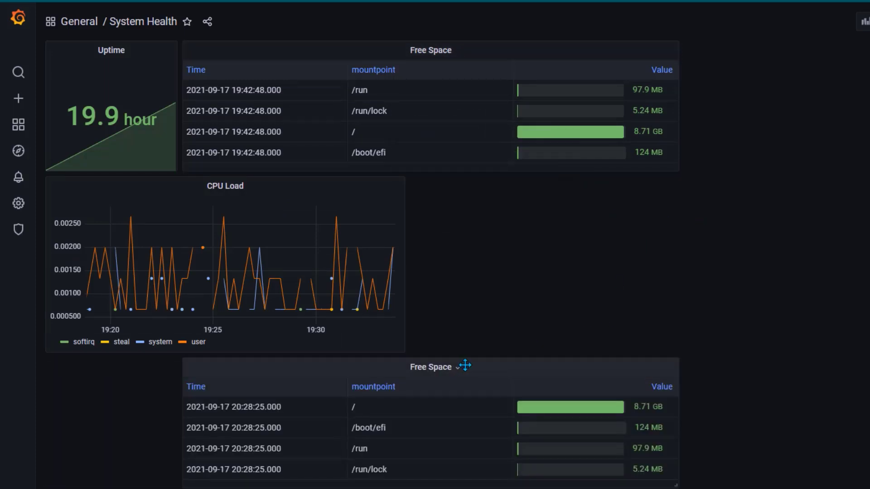
{"action": "left_click_drag", "start_coordinate": [457, 362], "coordinate": [691, 218]}
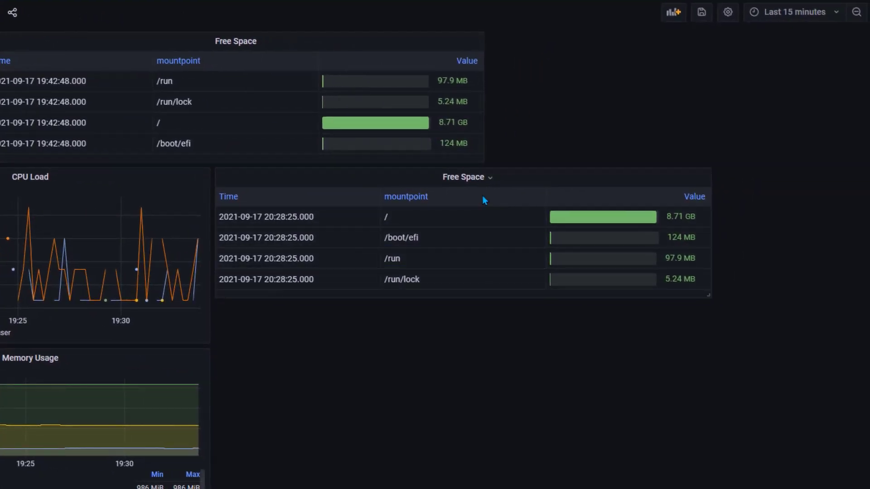
{"action": "left_click", "coordinate": [484, 178]}
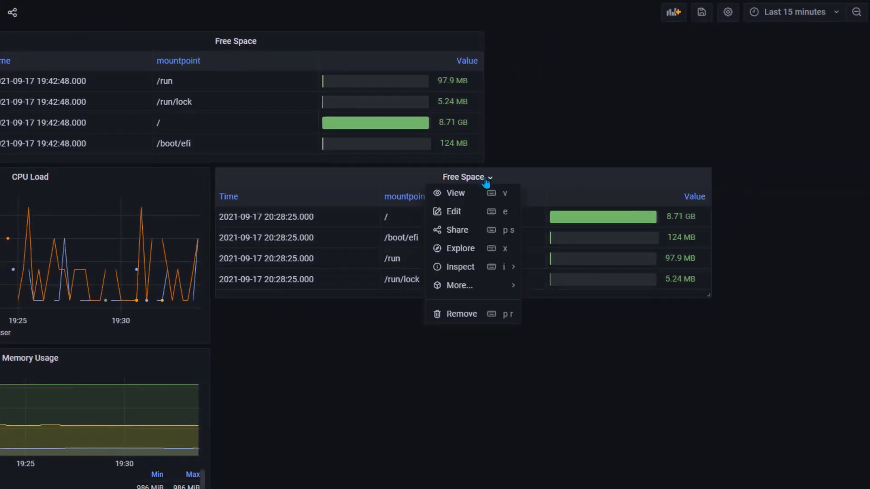
Switch the duplicate Free Space panel to the Gauge visualization
{"action": "left_click", "coordinate": [453, 212]}
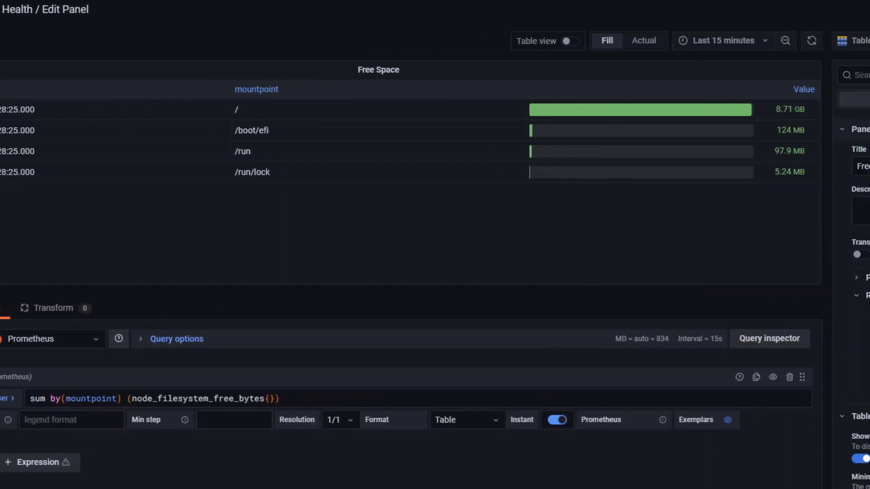
{"action": "left_click", "coordinate": [863, 40]}
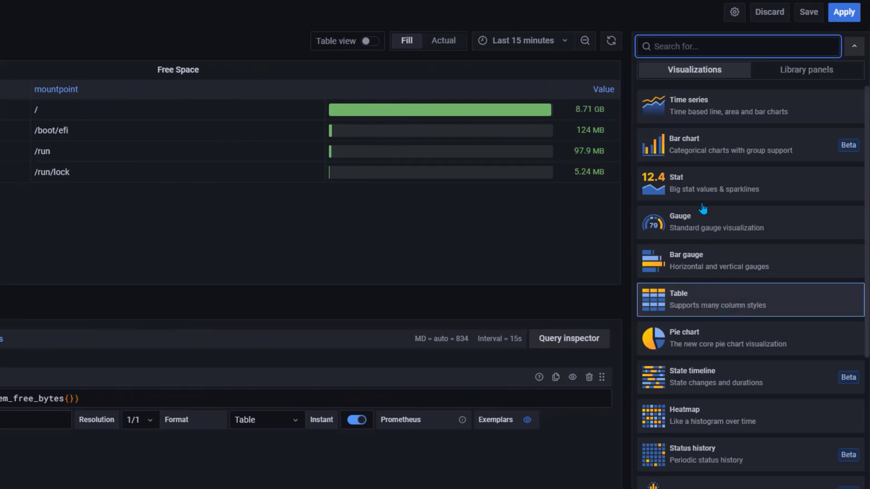
{"action": "left_click", "coordinate": [699, 230]}
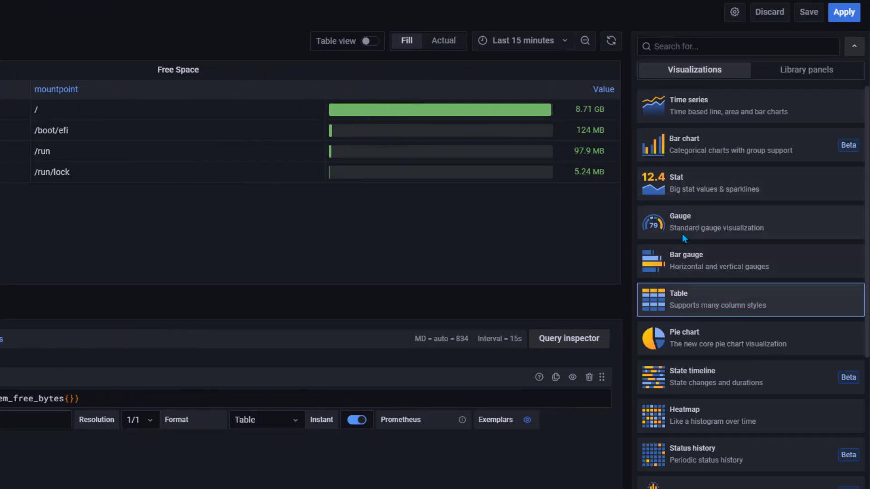
{"action": "left_click", "coordinate": [684, 238]}
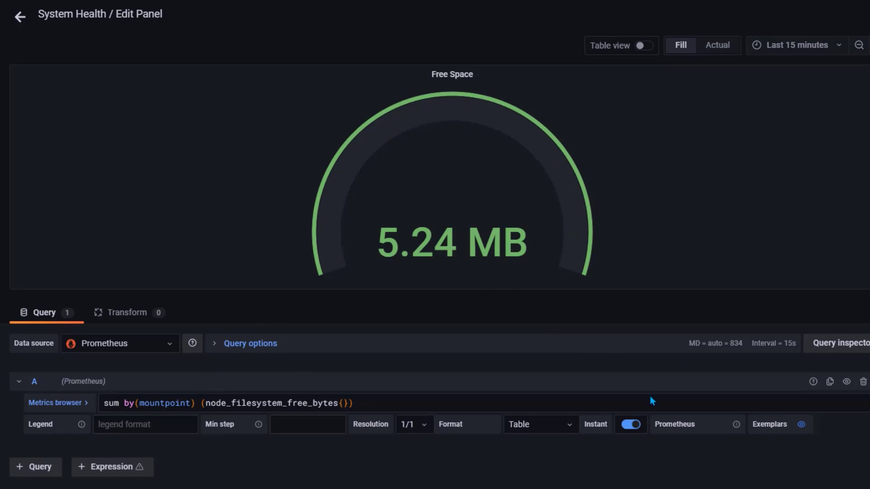
Set the query format to Time series and the legend to {{mountpoint}}
{"action": "left_click", "coordinate": [551, 433]}
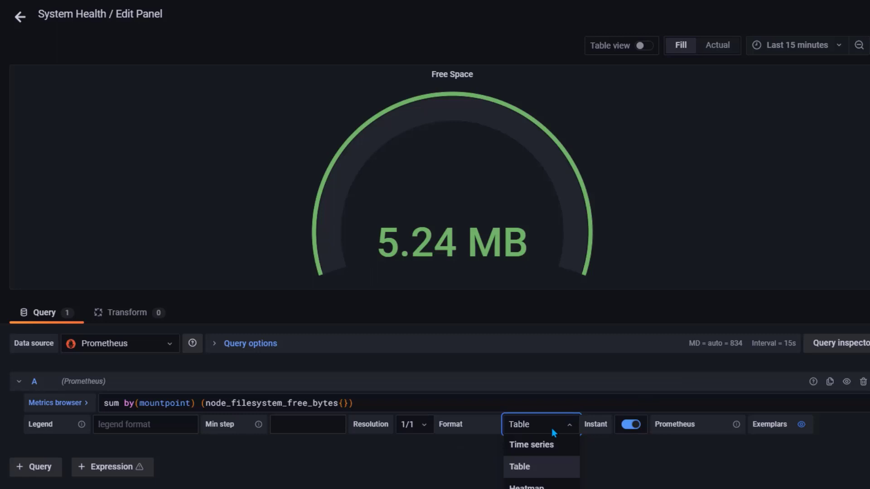
{"action": "left_click", "coordinate": [557, 447]}
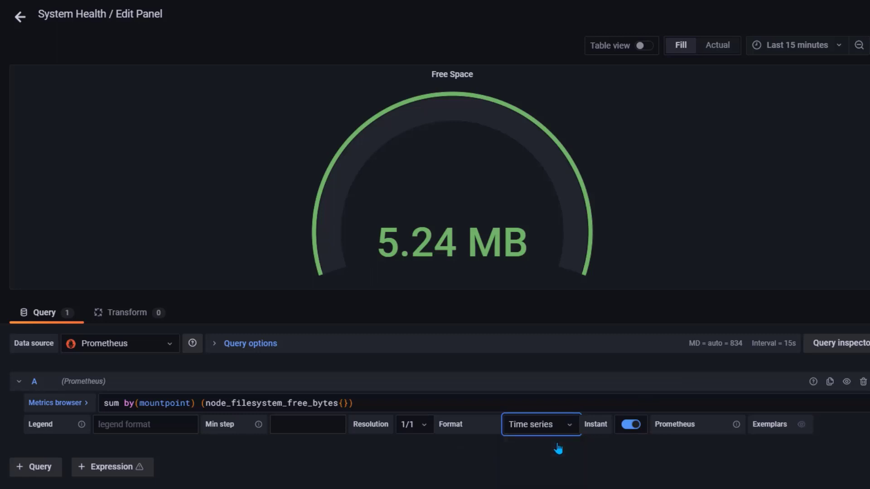
{"action": "left_click", "coordinate": [534, 463]}
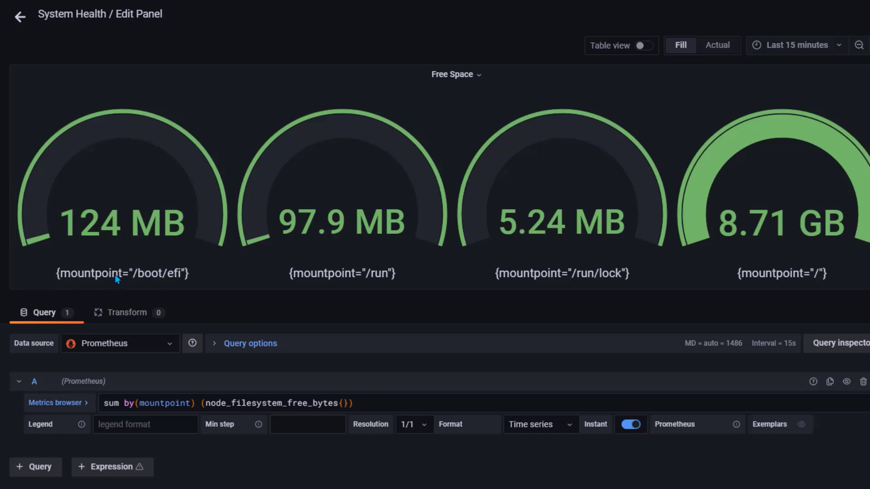
{"action": "left_click", "coordinate": [164, 423]}
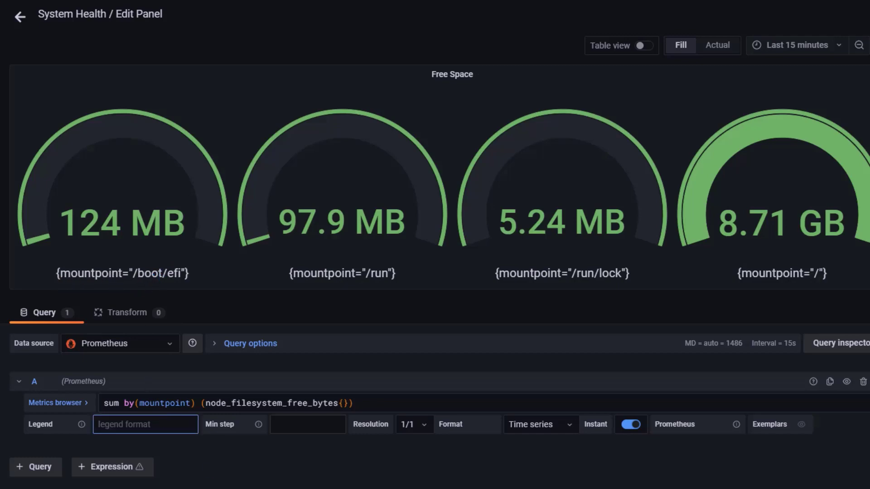
{"action": "type", "text": "{{mountpoint"}
{"action": "left_click", "coordinate": [496, 488]}
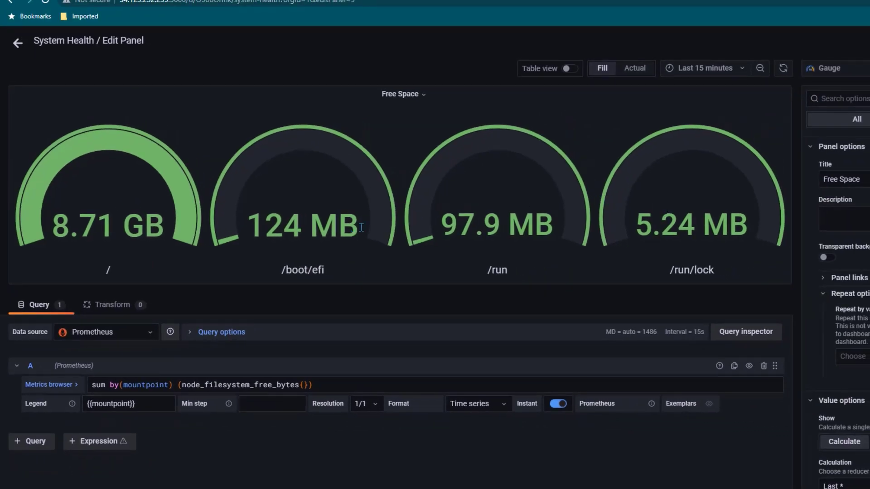
Add a second gauge threshold at 0, then select the 500 MB amount in the converter
{"action": "scroll", "coordinate": [789, 285], "scroll_direction": "down", "scroll_amount": 4}
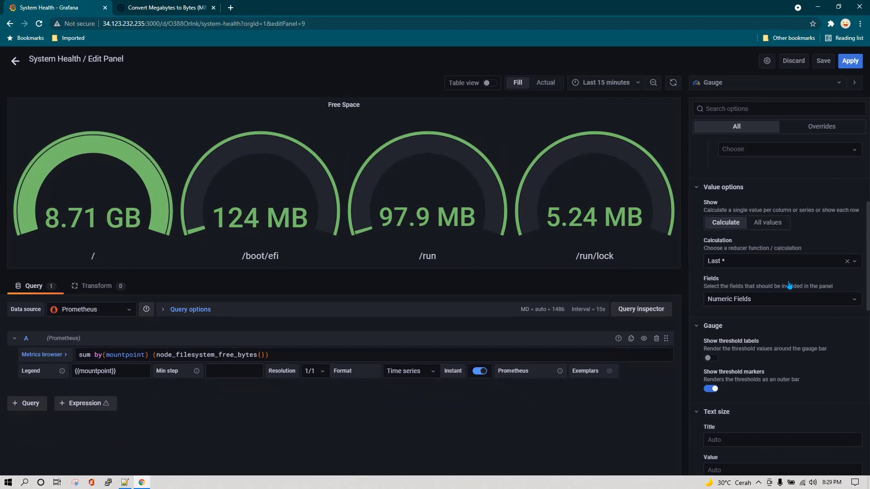
{"action": "scroll", "coordinate": [789, 284], "scroll_direction": "down", "scroll_amount": 2}
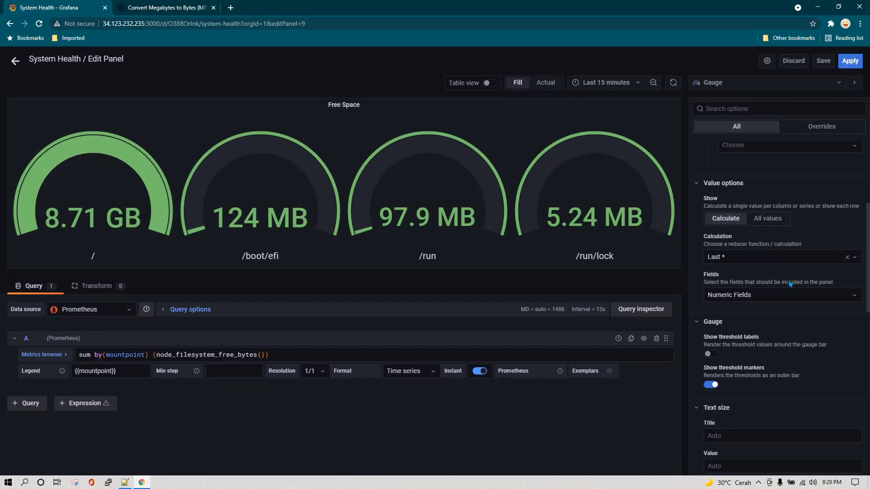
{"action": "scroll", "coordinate": [800, 279], "scroll_direction": "down", "scroll_amount": 2}
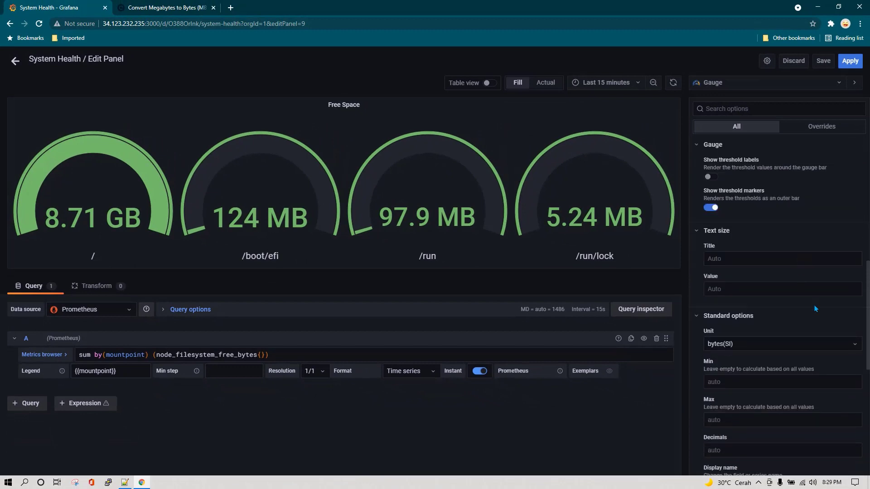
{"action": "scroll", "coordinate": [815, 308], "scroll_direction": "down", "scroll_amount": 1}
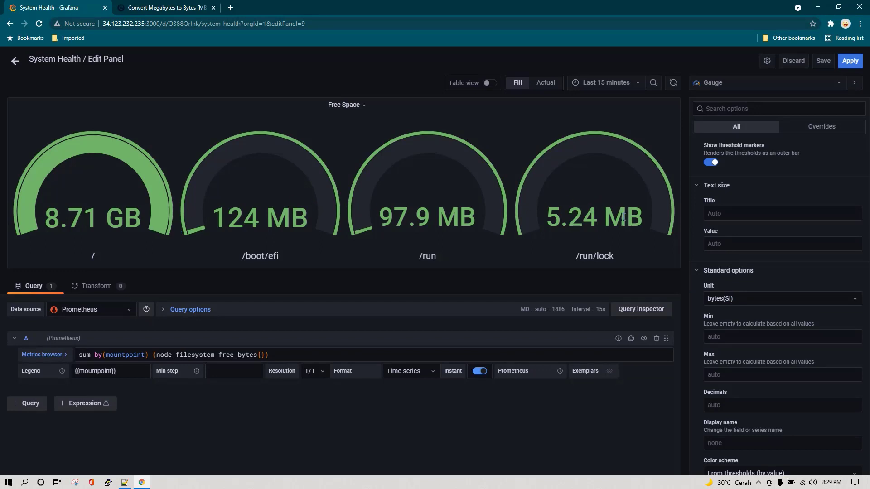
{"action": "scroll", "coordinate": [825, 309], "scroll_direction": "down", "scroll_amount": 5}
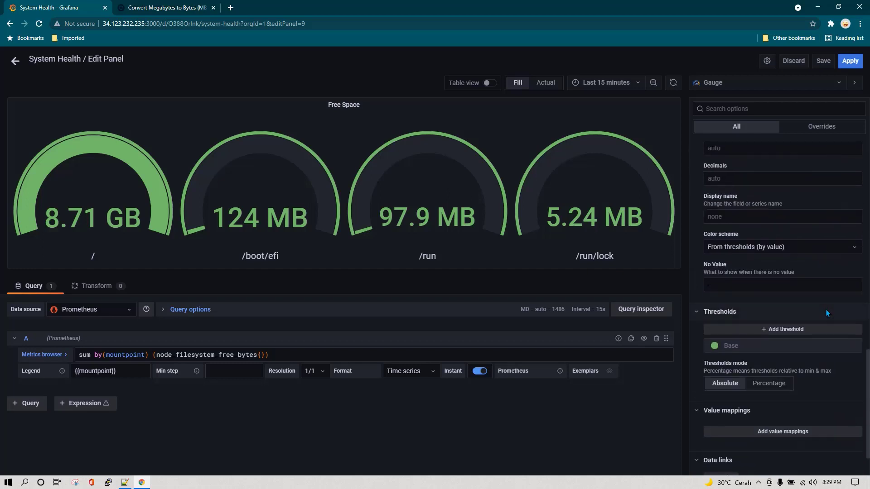
{"action": "left_click", "coordinate": [789, 331]}
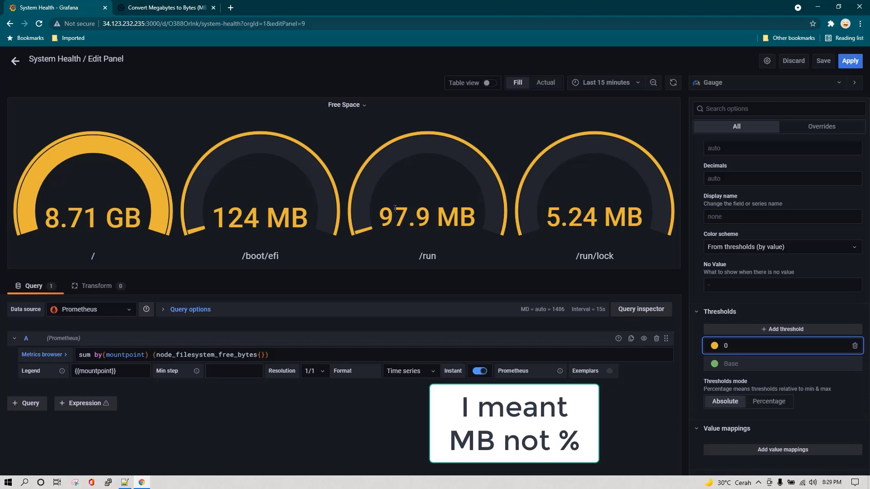
{"action": "left_click", "coordinate": [166, 11]}
{"action": "left_click_drag", "start_coordinate": [260, 171], "coordinate": [141, 169]}
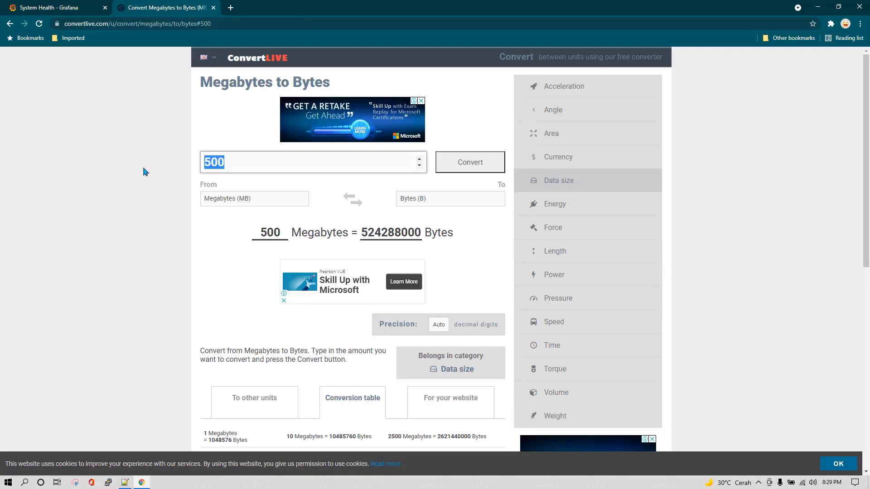
Convert 95 MB to 99614720 bytes, copy the result, and focus Grafana's new threshold field
{"action": "type", "text": "97"}
{"action": "left_click_drag", "start_coordinate": [228, 163], "coordinate": [189, 169]}
{"action": "type", "text": "95"}
{"action": "left_click", "coordinate": [461, 164]}
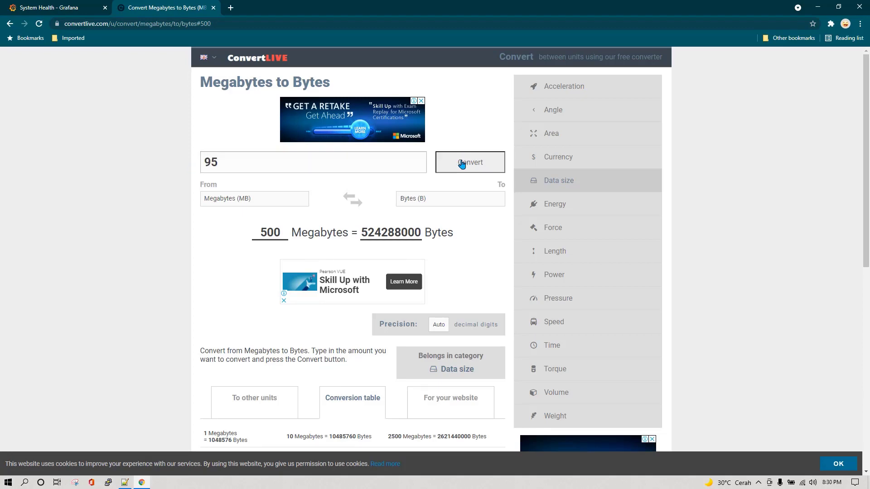
{"action": "double_click", "coordinate": [392, 231]}
{"action": "key", "text": "ctrl+c"}
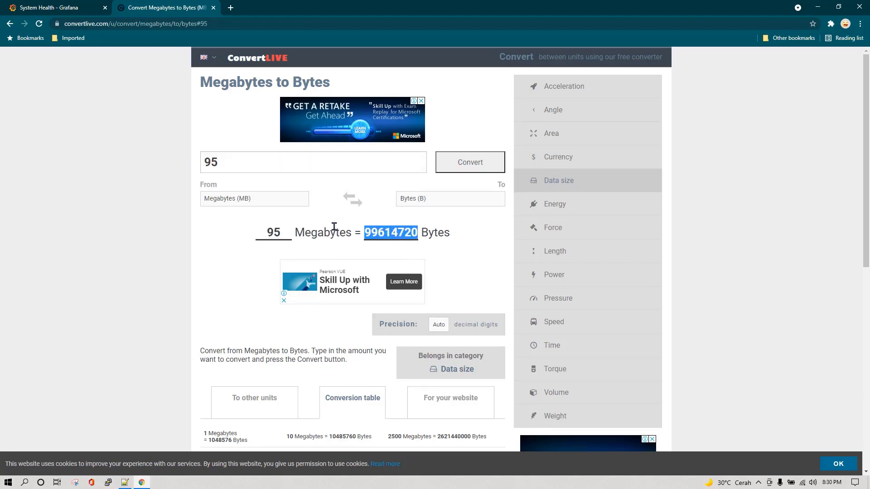
{"action": "left_click", "coordinate": [86, 8]}
{"action": "left_click", "coordinate": [732, 347]}
Paste 99614720 as the threshold value and add another threshold above it
{"action": "key", "text": "ctrl+a"}
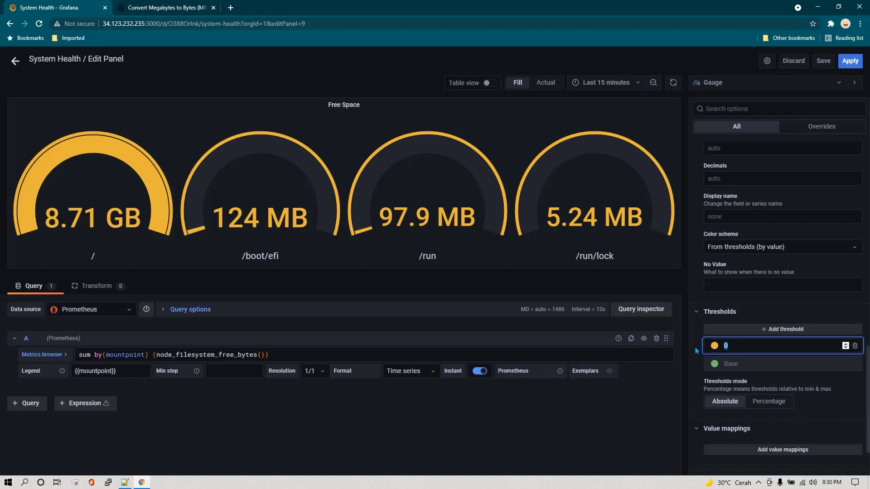
{"action": "key", "text": "ctrl+v"}
{"action": "left_click", "coordinate": [791, 330]}
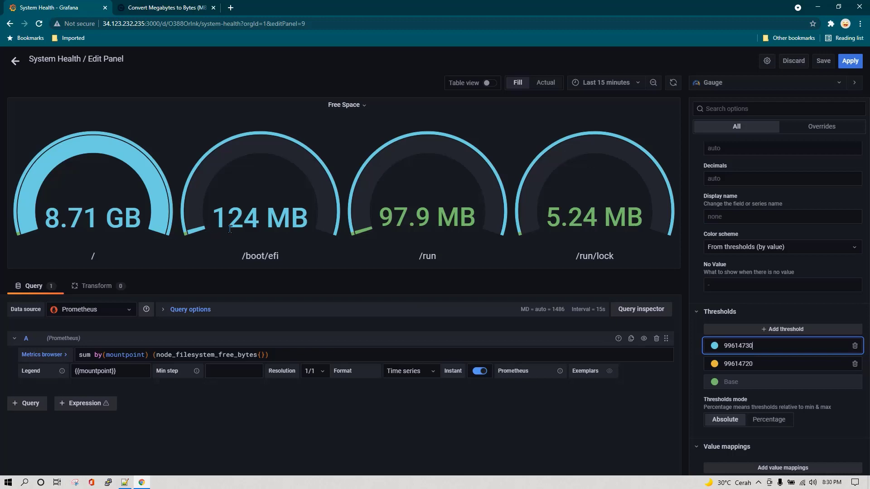
{"action": "left_click", "coordinate": [155, 8]}
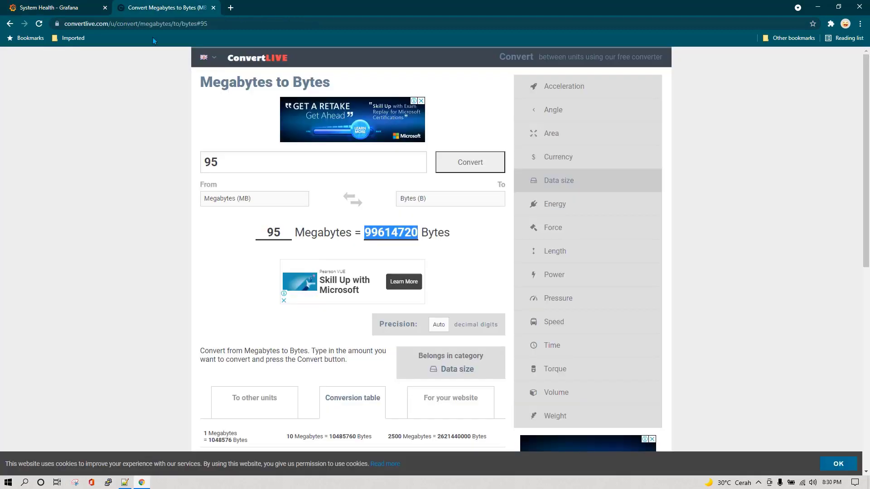
{"action": "left_click_drag", "start_coordinate": [248, 167], "coordinate": [172, 171]}
{"action": "type", "text": "104"}
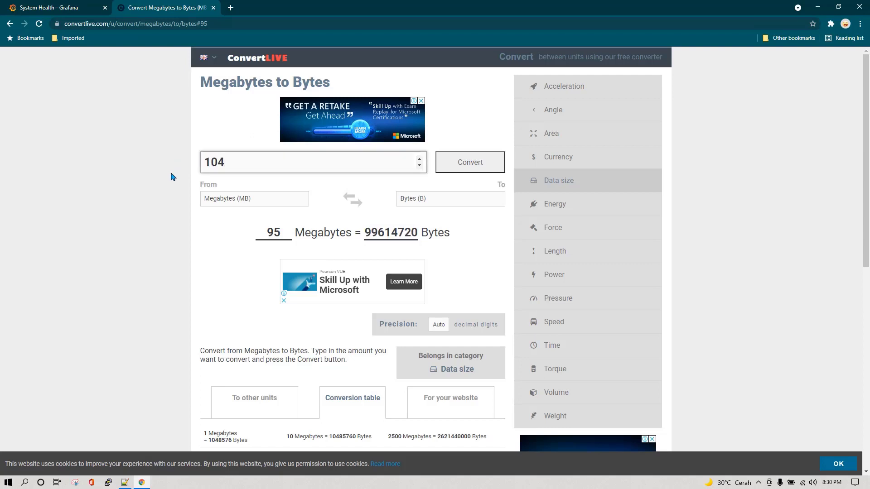
{"action": "key", "text": "BackSpace"}
{"action": "type", "text": "24"}
{"action": "left_click", "coordinate": [486, 164]}
{"action": "double_click", "coordinate": [403, 234]}
{"action": "key", "text": "ctrl+c"}
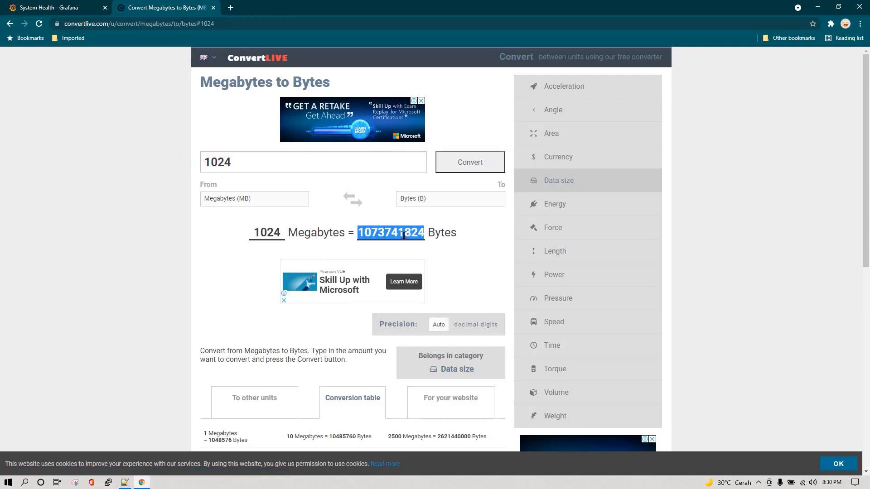
{"action": "left_click", "coordinate": [65, 7]}
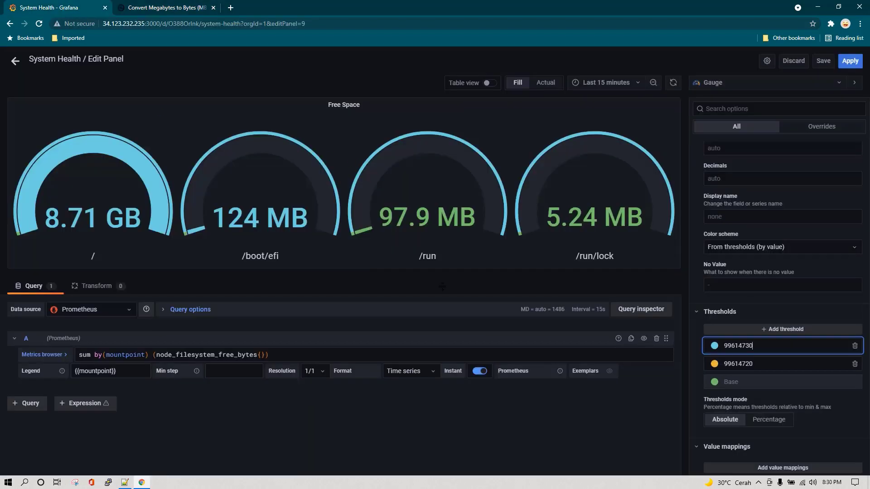
{"action": "left_click_drag", "start_coordinate": [765, 347], "coordinate": [702, 349]}
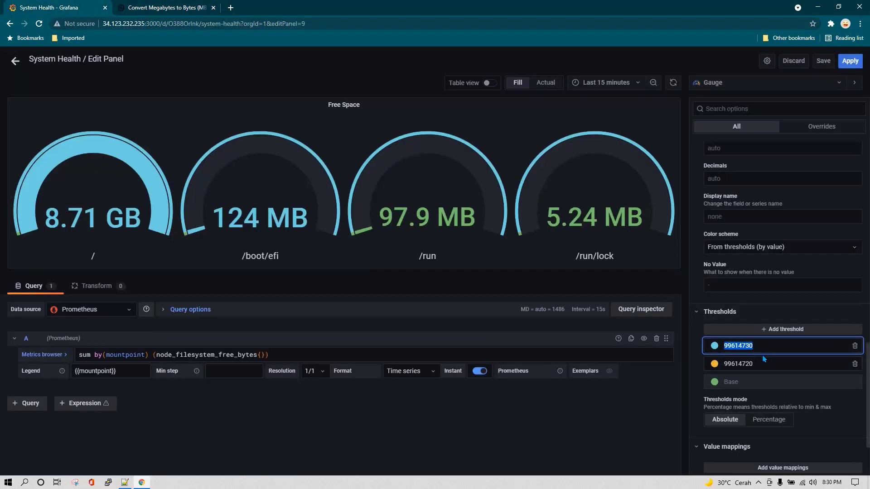
{"action": "key", "text": "ctrl+v"}
{"action": "key", "text": "Home"}
{"action": "key", "text": "Delete"}
{"action": "type", "text": "8"}
{"action": "left_click", "coordinate": [835, 364]}
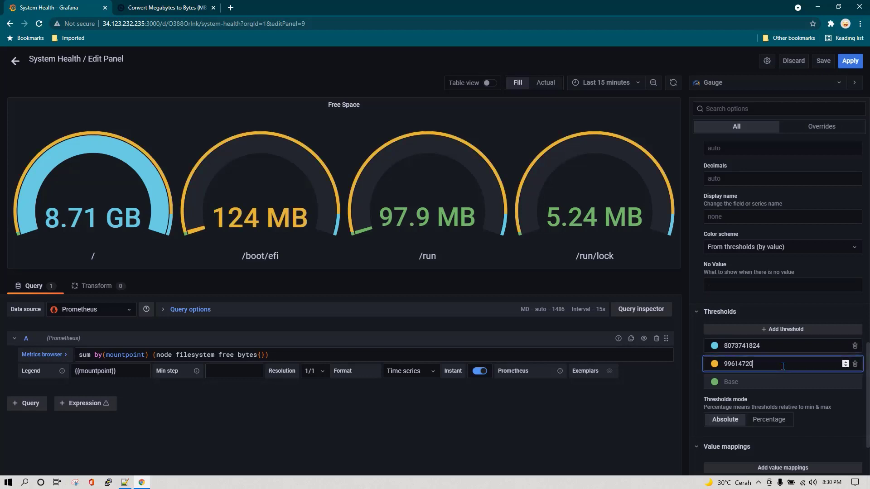
Make the top threshold red and apply the gauge changes to the dashboard
{"action": "left_click", "coordinate": [714, 347]}
{"action": "left_click", "coordinate": [566, 323]}
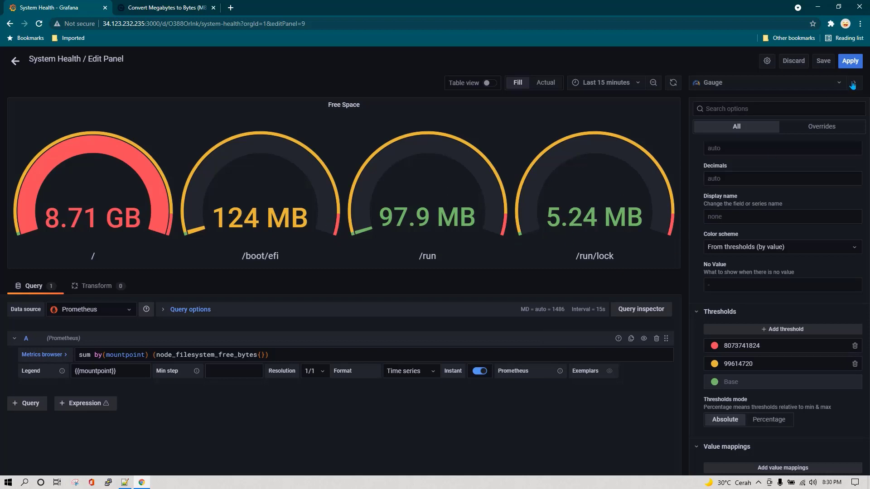
{"action": "left_click", "coordinate": [850, 63]}
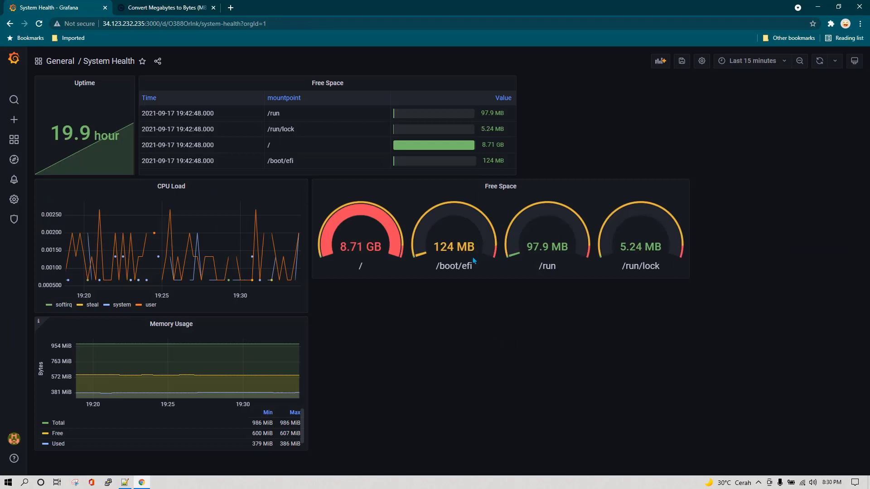
Move the Free Space gauges to the top right and shrink the Free Space table beside Uptime
{"action": "left_click_drag", "start_coordinate": [466, 186], "coordinate": [670, 115]}
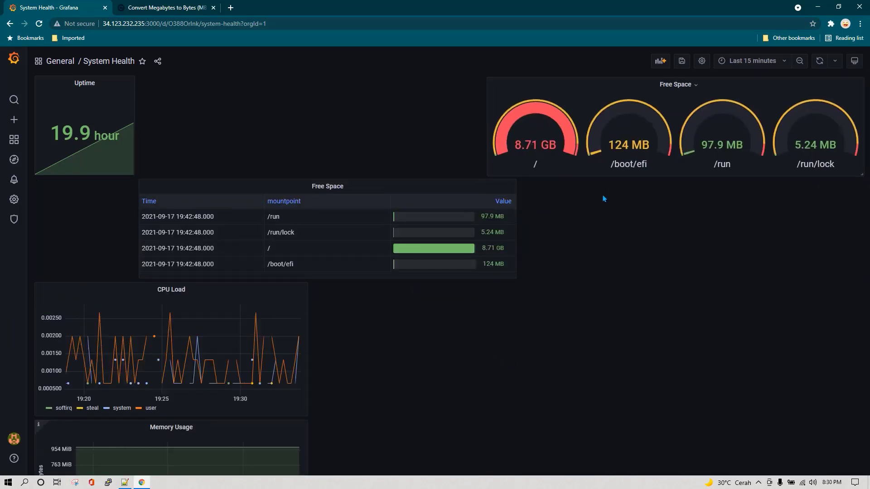
{"action": "left_click_drag", "start_coordinate": [514, 274], "coordinate": [478, 233]}
{"action": "left_click_drag", "start_coordinate": [478, 276], "coordinate": [483, 183]}
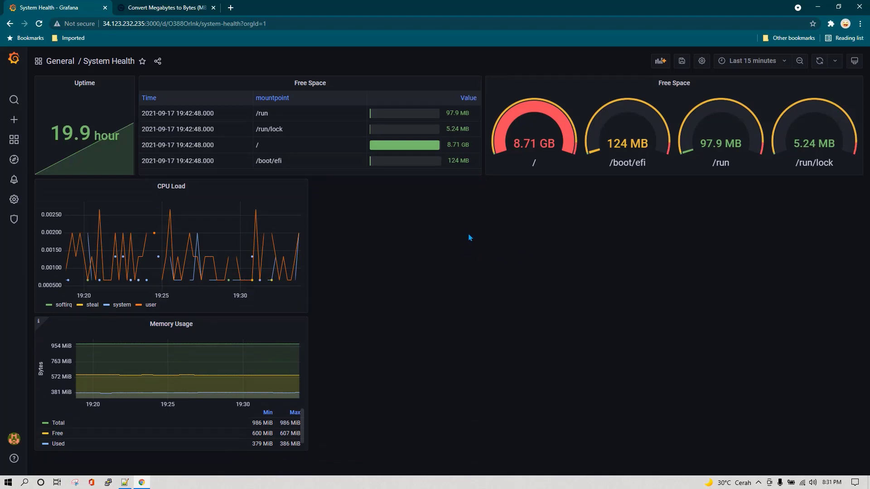
{"action": "left_click", "coordinate": [692, 86]}
{"action": "mouse_move", "coordinate": [698, 167]}
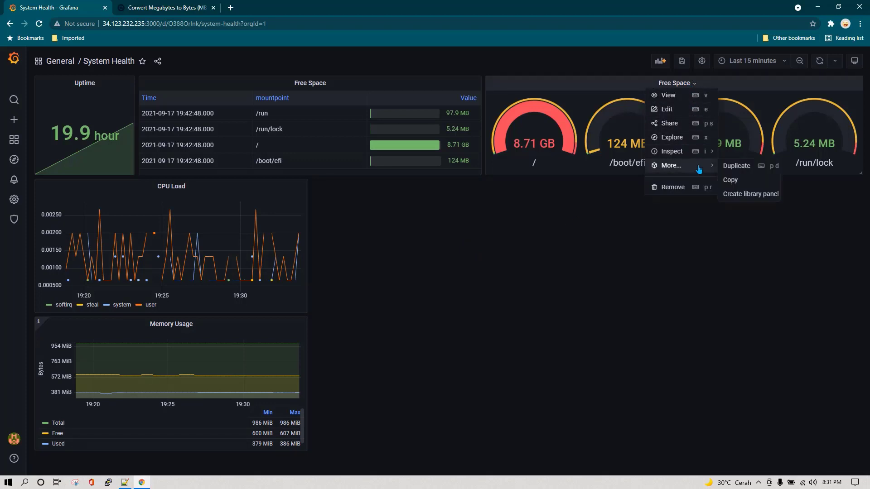
Duplicate the Free Space gauge panel and change the copy to a Bar gauge
{"action": "left_click", "coordinate": [743, 168]}
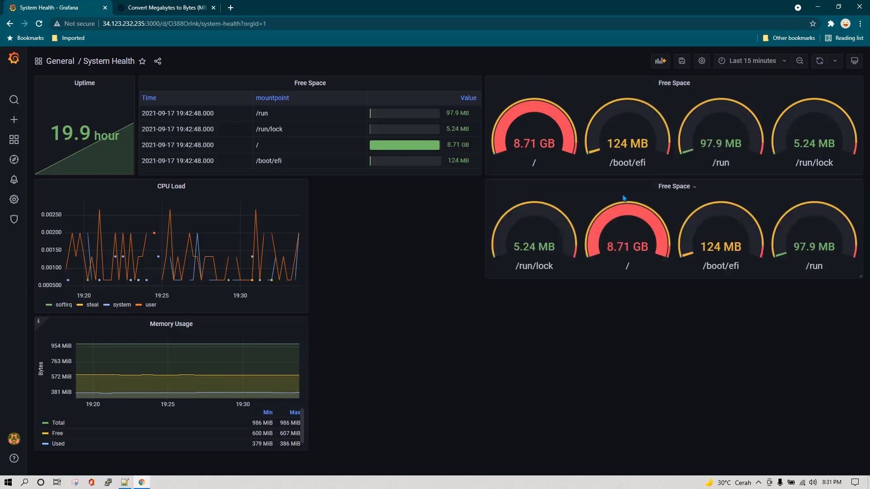
{"action": "left_click", "coordinate": [682, 186]}
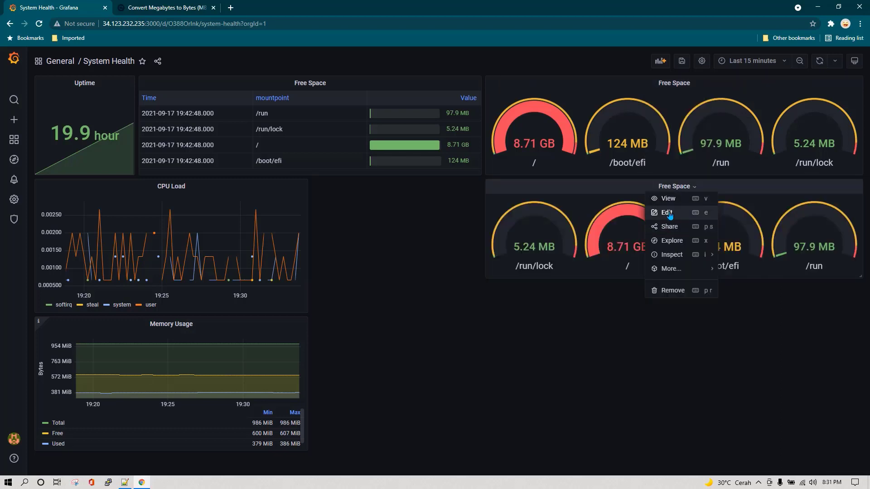
{"action": "left_click", "coordinate": [667, 213]}
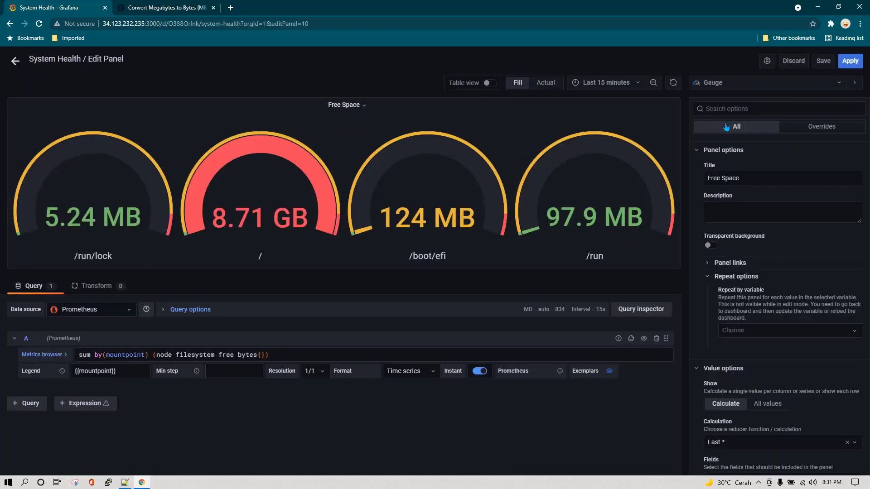
{"action": "left_click", "coordinate": [738, 84]}
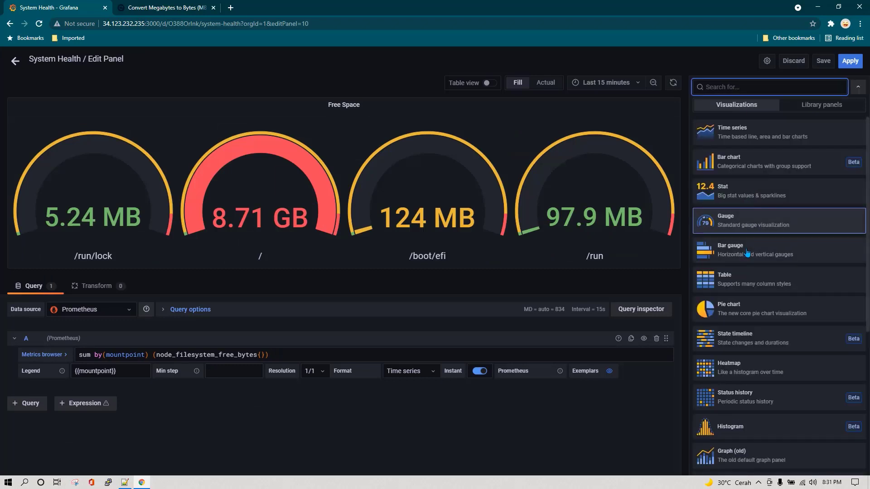
{"action": "left_click", "coordinate": [729, 248]}
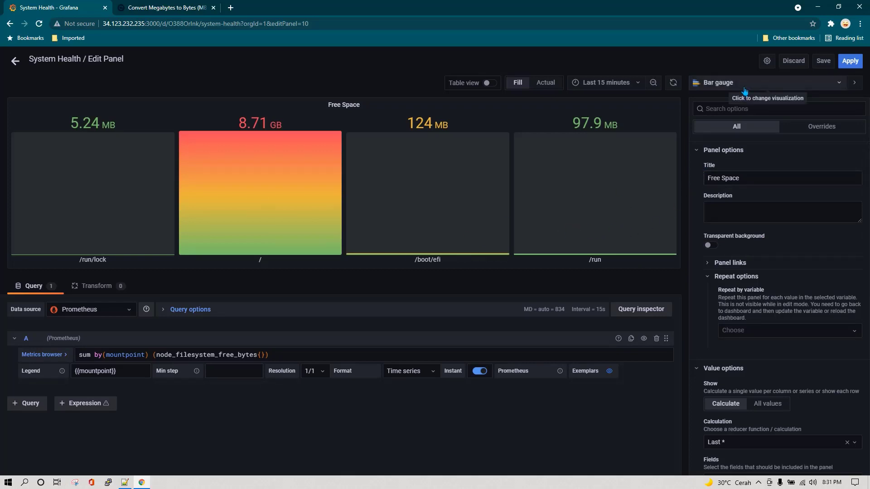
{"action": "left_click", "coordinate": [849, 62]}
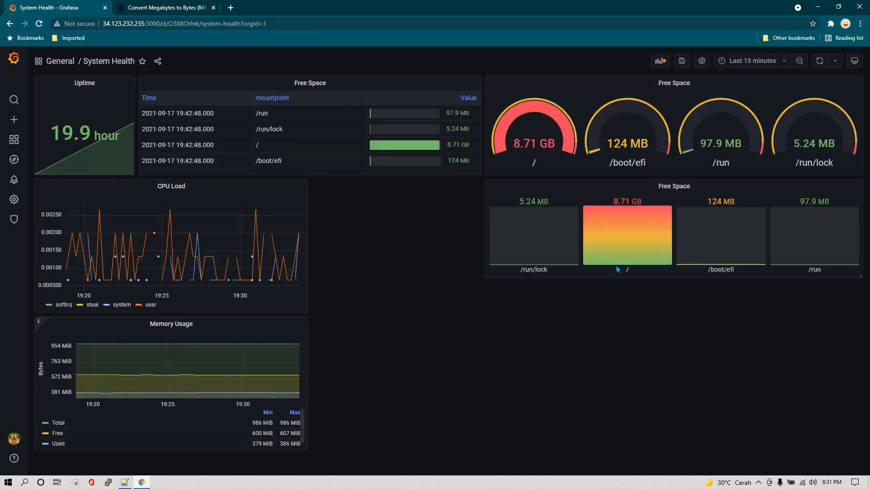
Duplicate the Free Space bar gauge panel and open the copy for editing
{"action": "left_click", "coordinate": [695, 188]}
{"action": "mouse_move", "coordinate": [692, 269]}
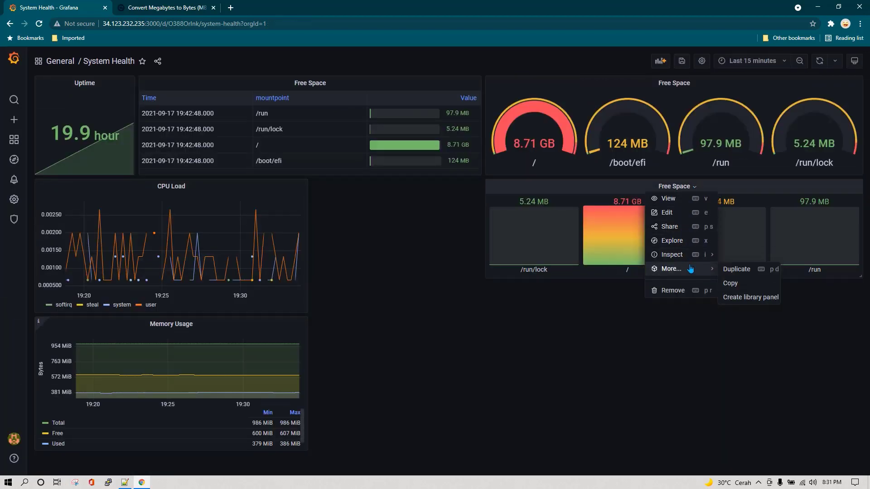
{"action": "left_click", "coordinate": [744, 270]}
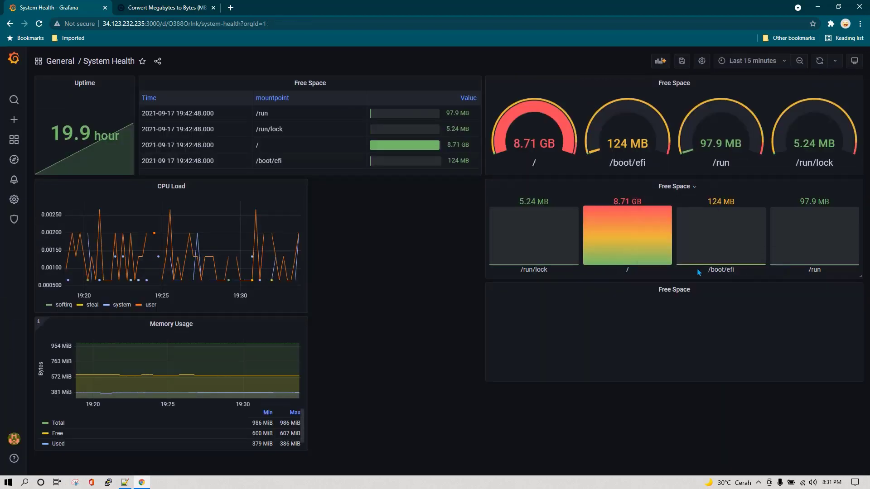
{"action": "left_click", "coordinate": [682, 293]}
{"action": "left_click", "coordinate": [672, 317]}
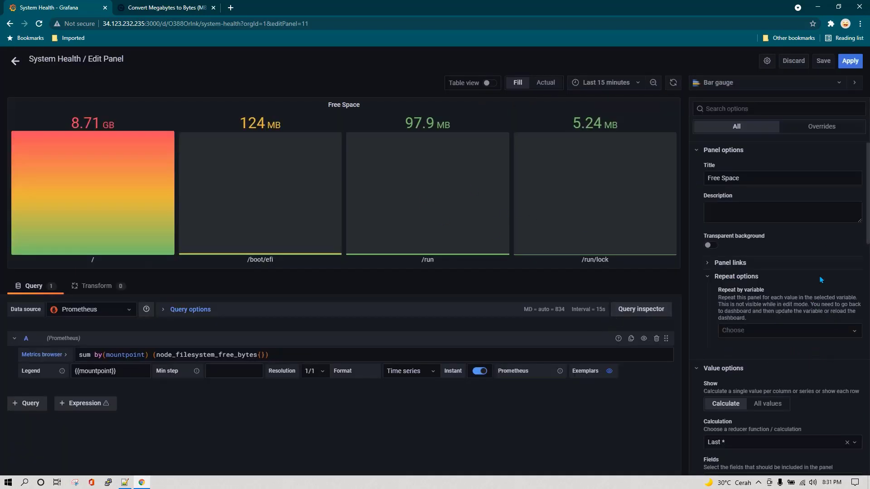
Try the Basic display mode, then settle on Retro LCD for the bars
{"action": "scroll", "coordinate": [827, 254], "scroll_direction": "down", "scroll_amount": 5}
{"action": "scroll", "coordinate": [827, 258], "scroll_direction": "down", "scroll_amount": 2}
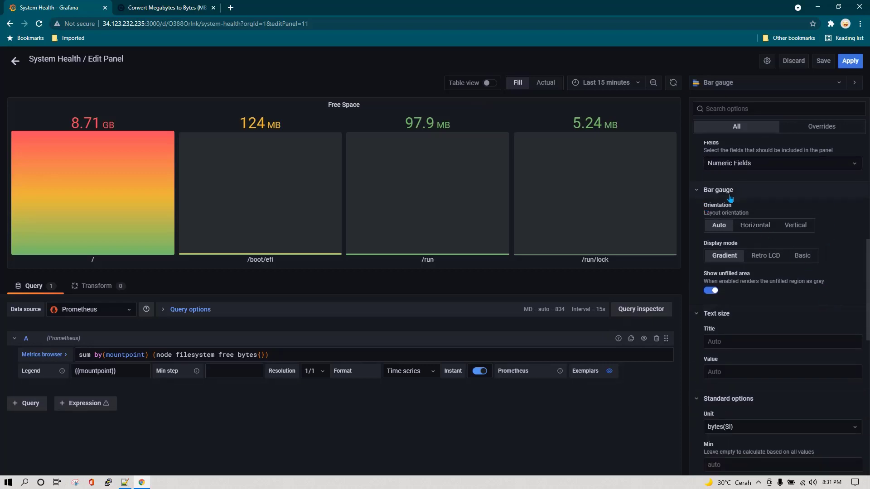
{"action": "left_click", "coordinate": [769, 261]}
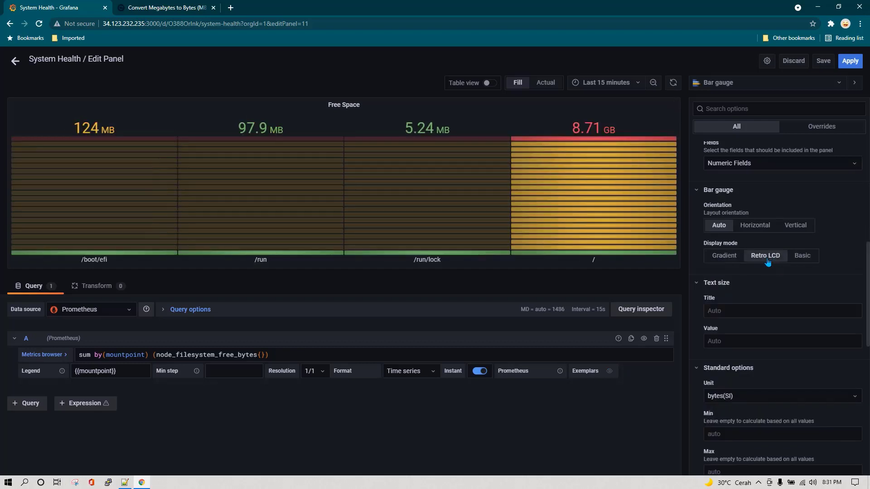
{"action": "left_click", "coordinate": [802, 258]}
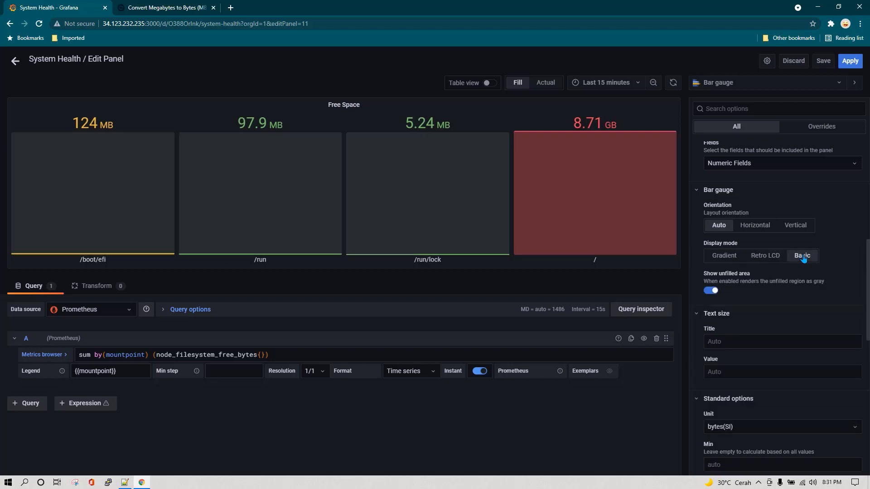
{"action": "left_click", "coordinate": [765, 258]}
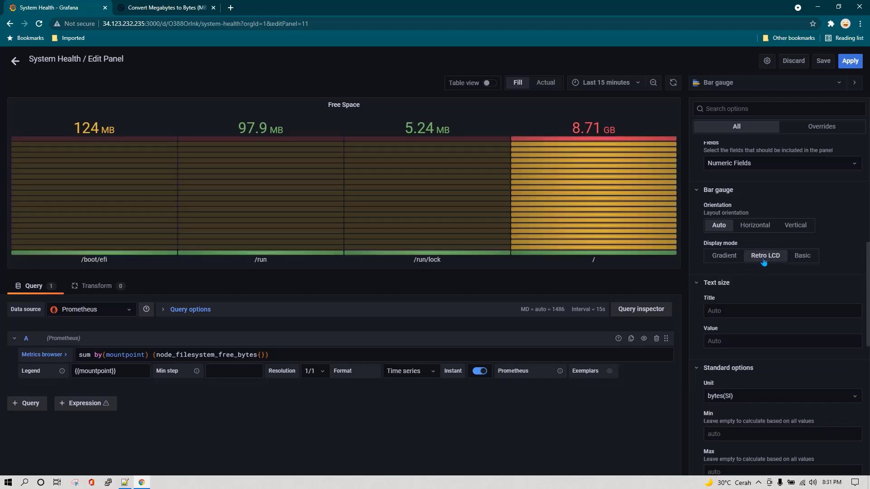
Apply the bar gauge, then duplicate it and open the new copy for editing
{"action": "left_click", "coordinate": [848, 62]}
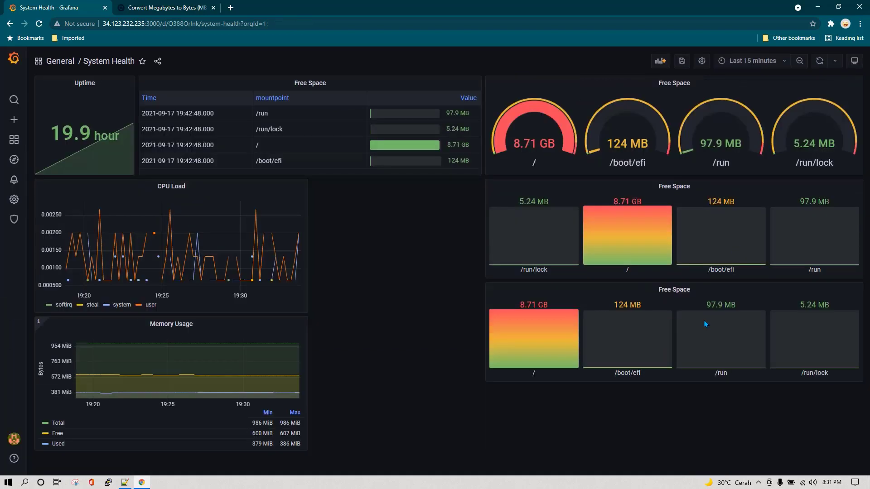
{"action": "left_click", "coordinate": [694, 294]}
{"action": "mouse_move", "coordinate": [672, 372]}
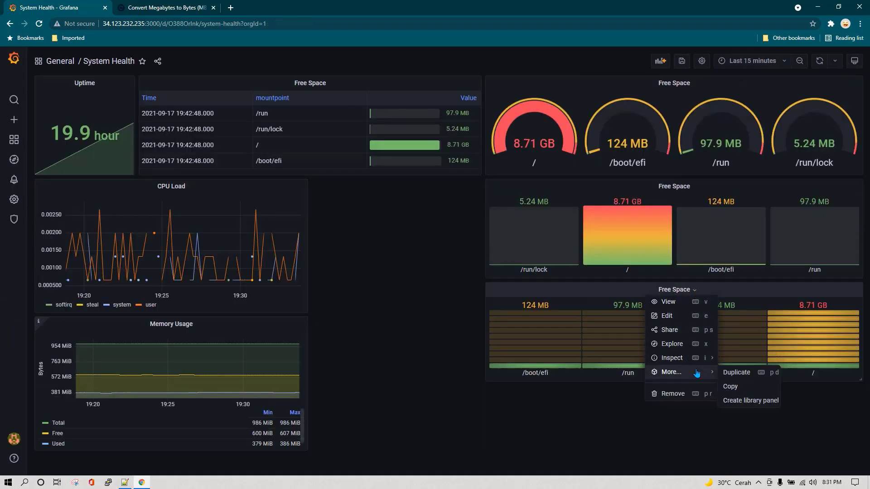
{"action": "left_click", "coordinate": [745, 372]}
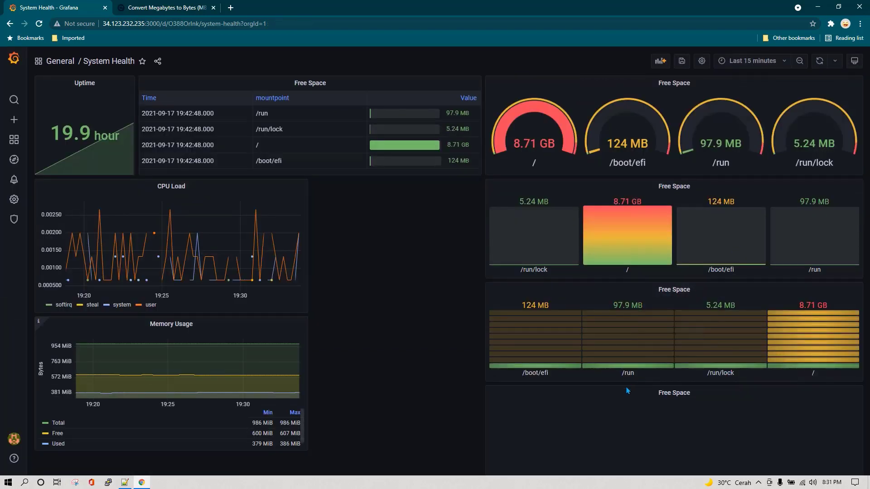
{"action": "left_click", "coordinate": [694, 394]}
{"action": "left_click", "coordinate": [679, 420]}
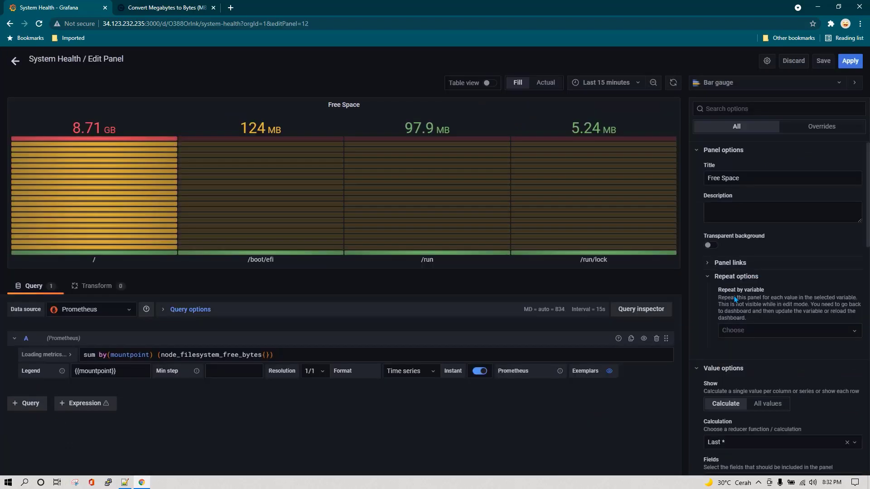
Set the copy's orientation to Horizontal and display mode to Basic, then apply
{"action": "scroll", "coordinate": [750, 338], "scroll_direction": "down", "scroll_amount": 3}
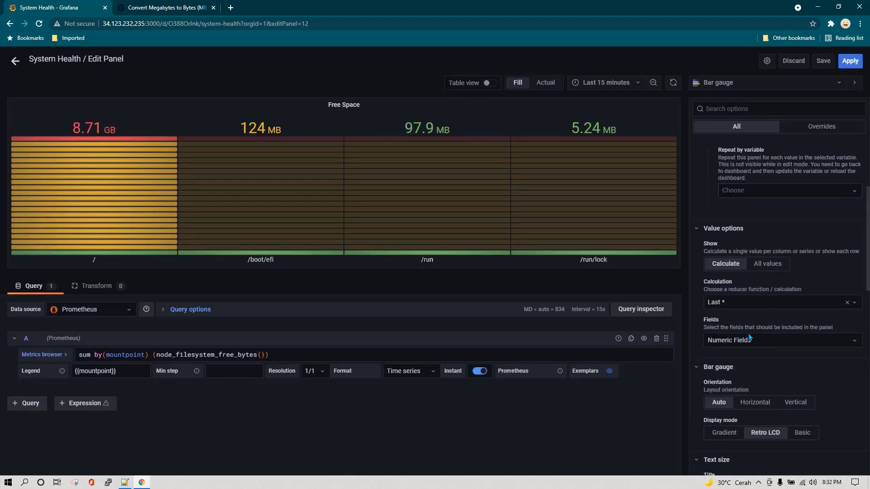
{"action": "scroll", "coordinate": [750, 338], "scroll_direction": "down", "scroll_amount": 3}
{"action": "left_click", "coordinate": [759, 271]}
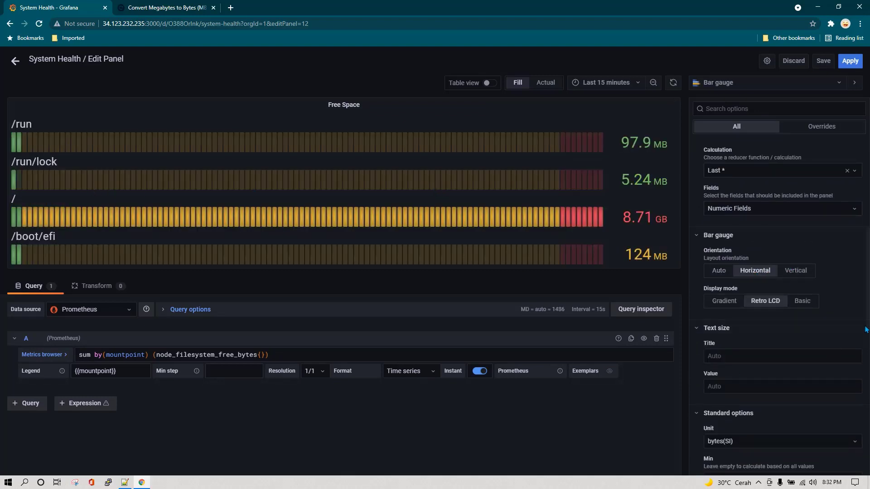
{"action": "left_click", "coordinate": [803, 307]}
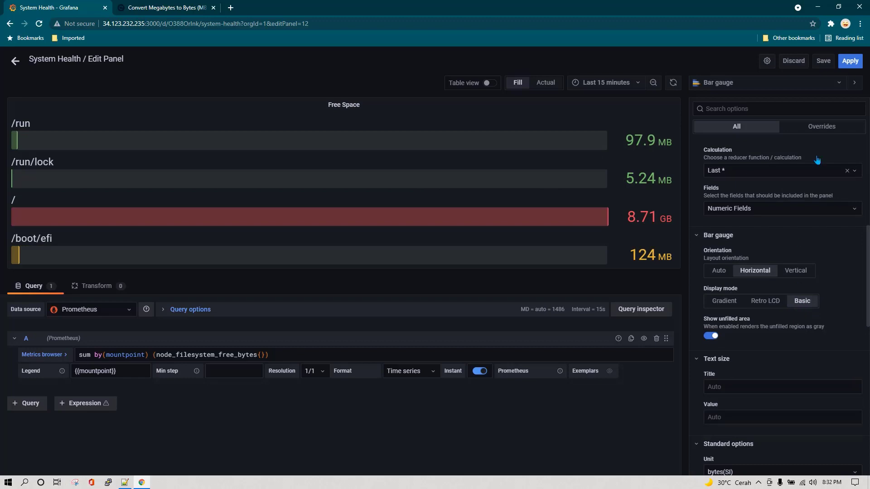
{"action": "left_click", "coordinate": [850, 61]}
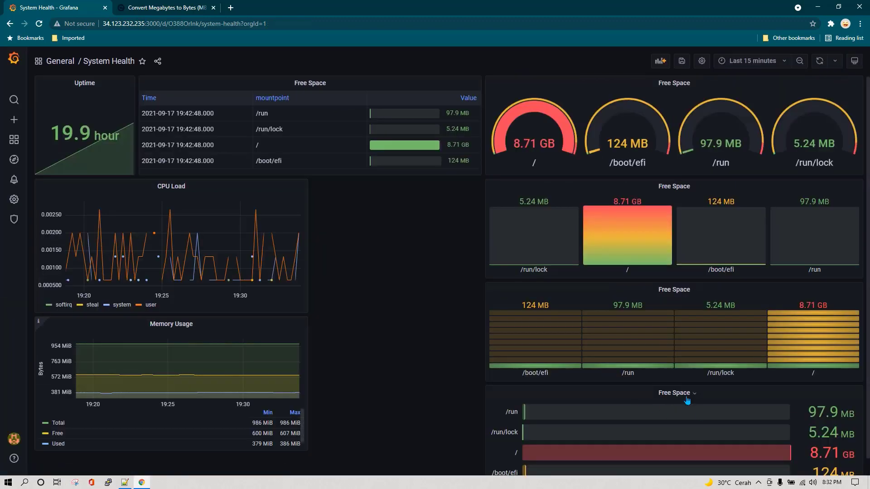
Resize the horizontal Free Space bar gauge smaller and place it beside CPU Load
{"action": "left_click", "coordinate": [714, 393]}
{"action": "scroll", "coordinate": [714, 393], "scroll_direction": "down", "scroll_amount": 1}
{"action": "left_click_drag", "start_coordinate": [859, 454], "coordinate": [632, 452]}
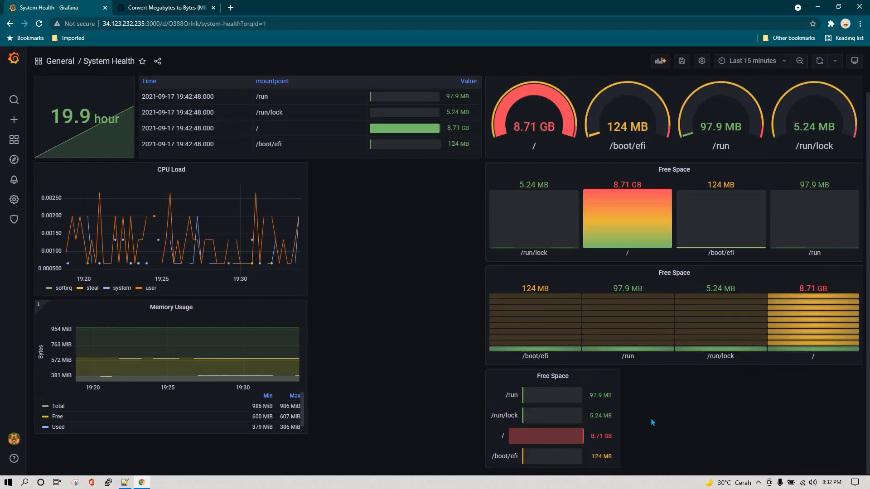
{"action": "left_click_drag", "start_coordinate": [569, 380], "coordinate": [399, 187]}
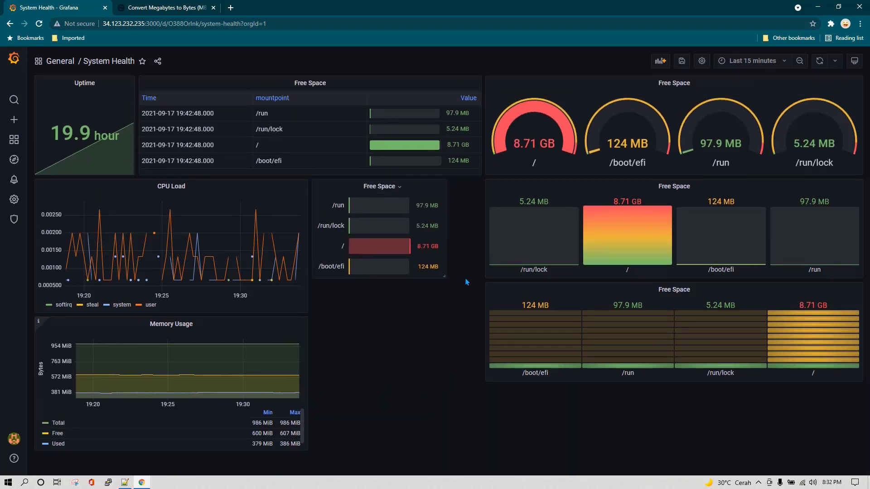
Resize the moved panel so it sits beside CPU Load on the System Health dashboard
{"action": "left_click_drag", "start_coordinate": [445, 274], "coordinate": [478, 379]}
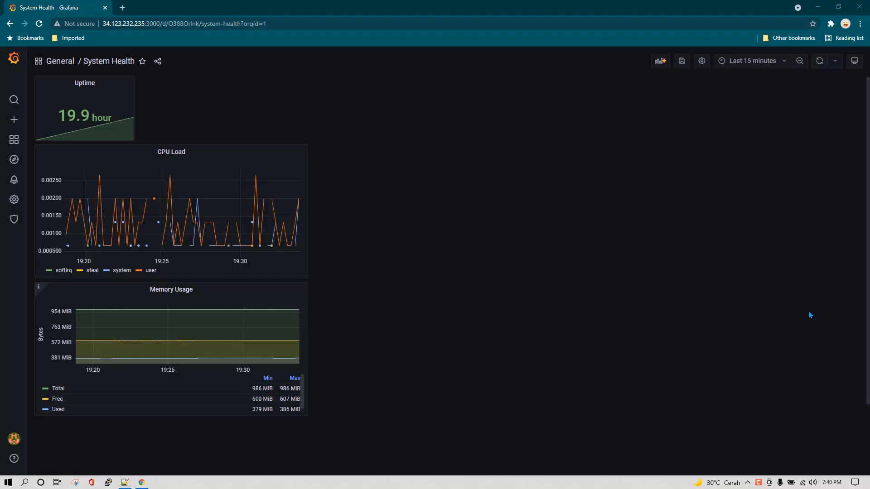
Add an empty panel to System Health and set its visualization to Table
{"action": "left_click", "coordinate": [660, 61]}
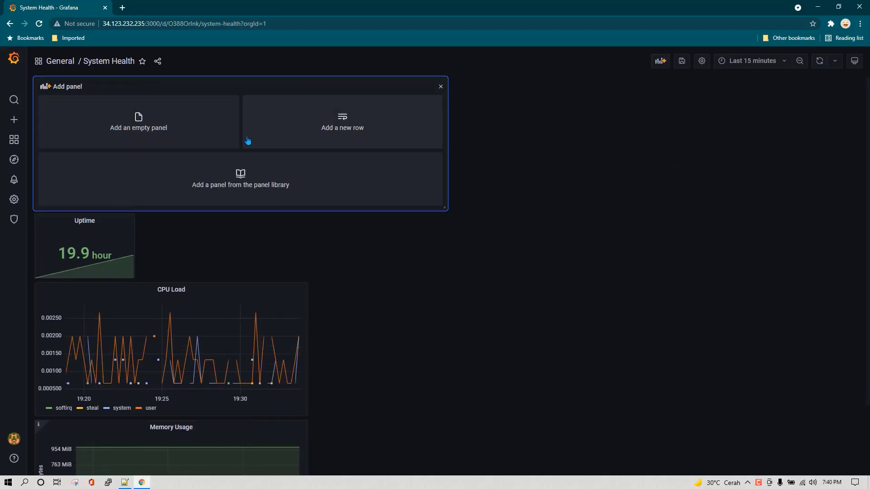
{"action": "left_click", "coordinate": [209, 132]}
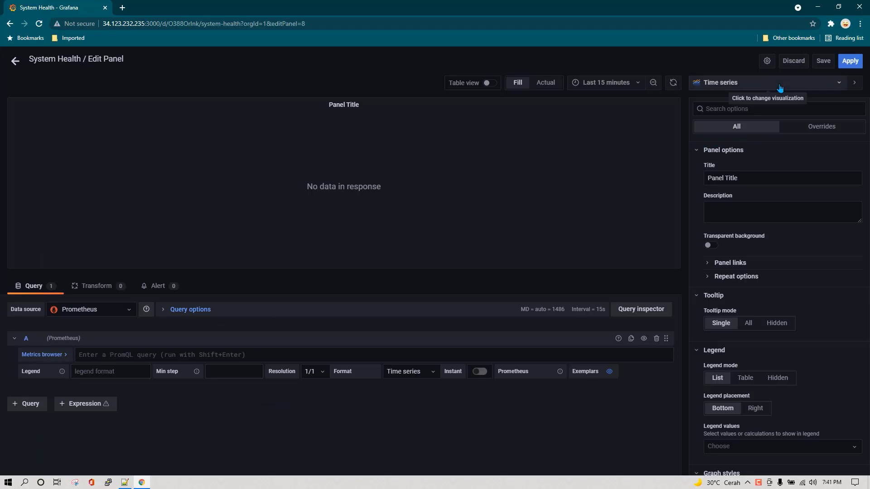
{"action": "left_click", "coordinate": [776, 86]}
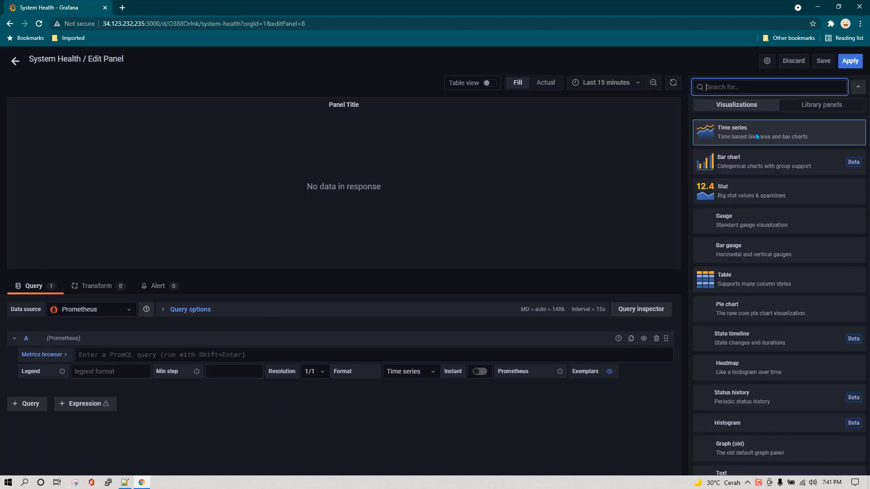
{"action": "left_click", "coordinate": [747, 285]}
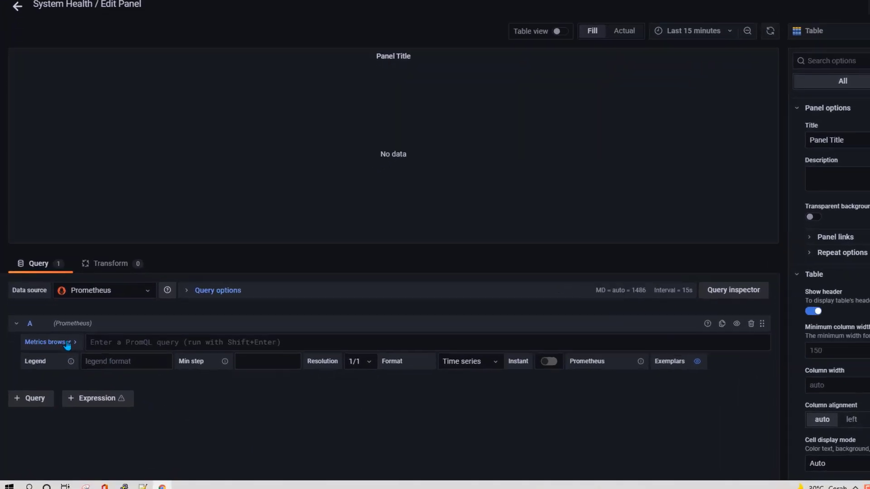
In the Metrics browser, search 'filesyste' and select the node_filesystem_free_bytes metric
{"action": "left_click", "coordinate": [67, 343]}
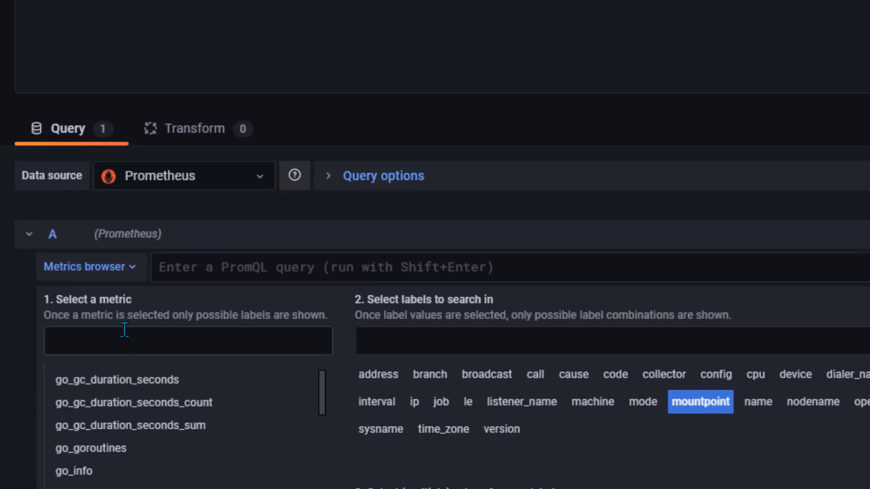
{"action": "type", "text": "file"}
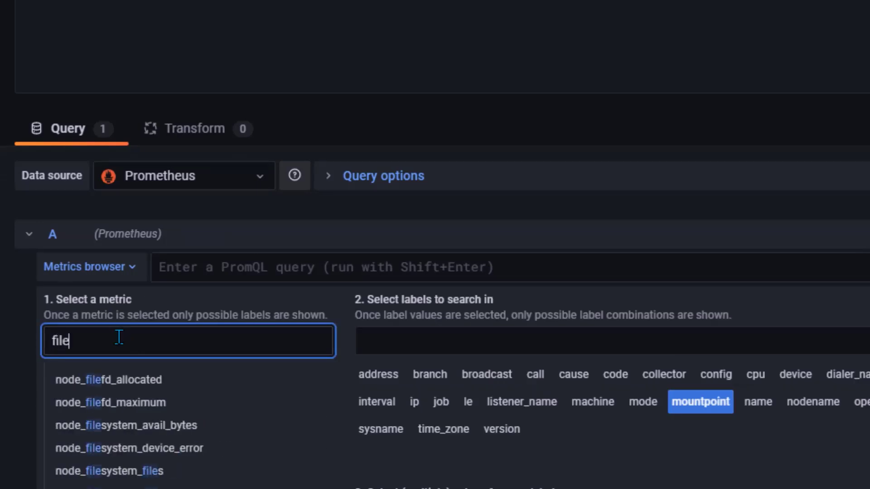
{"action": "type", "text": "syste"}
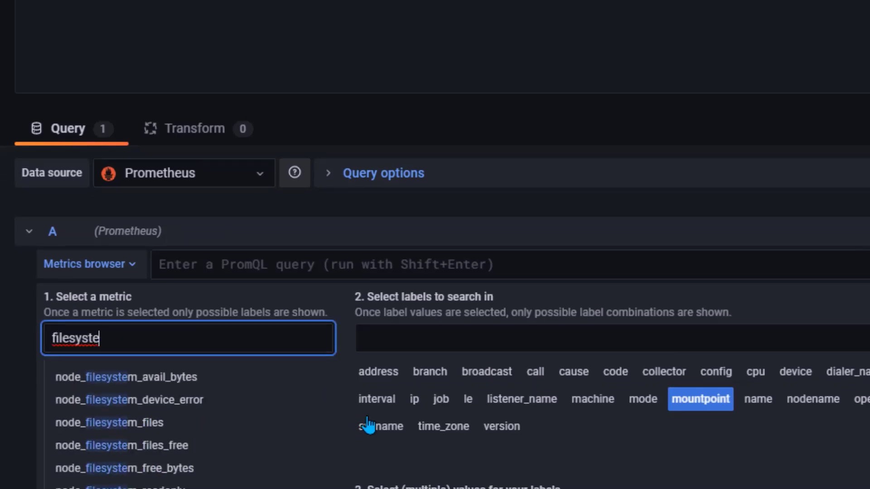
{"action": "scroll", "coordinate": [353, 398], "scroll_direction": "down", "scroll_amount": 4}
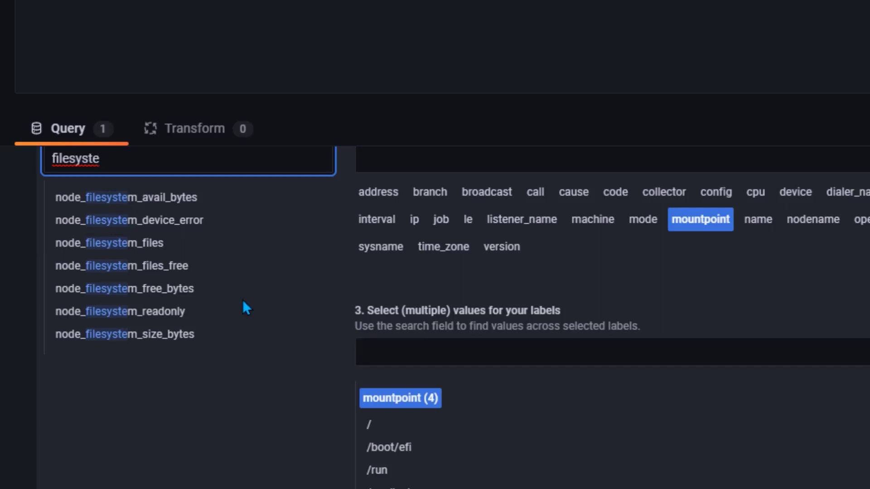
{"action": "left_click", "coordinate": [171, 290]}
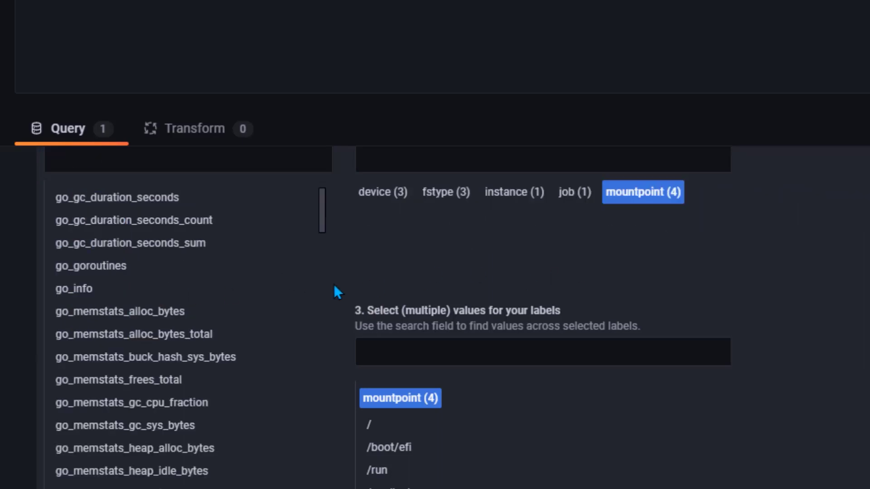
{"action": "scroll", "coordinate": [669, 311], "scroll_direction": "down", "scroll_amount": 5}
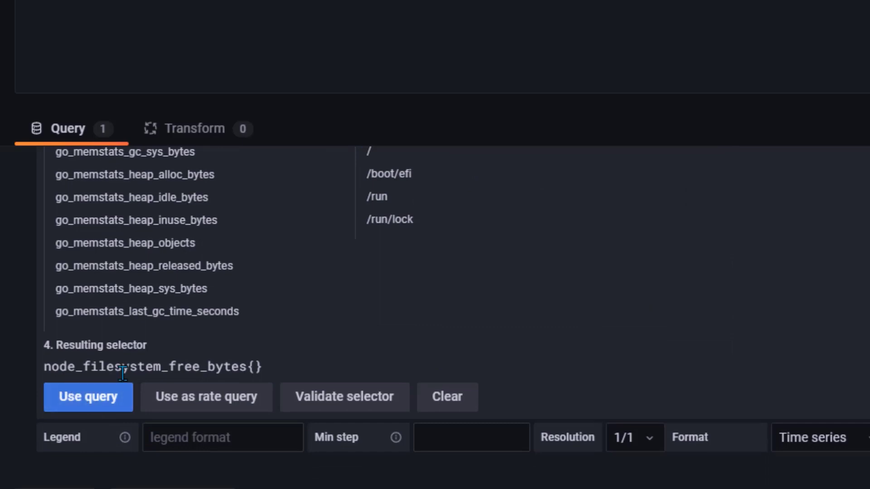
{"action": "scroll", "coordinate": [481, 354], "scroll_direction": "up", "scroll_amount": 1}
{"action": "scroll", "coordinate": [480, 353], "scroll_direction": "up", "scroll_amount": 5}
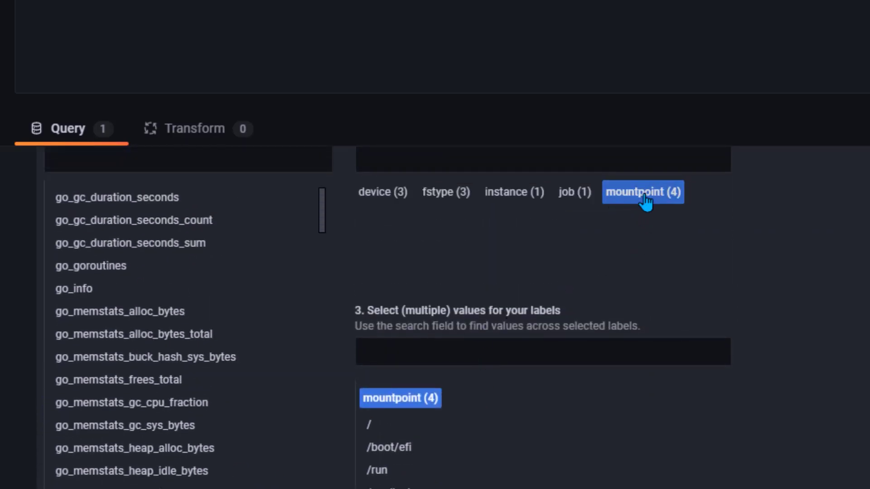
{"action": "scroll", "coordinate": [432, 408], "scroll_direction": "down", "scroll_amount": 2}
{"action": "scroll", "coordinate": [457, 353], "scroll_direction": "up", "scroll_amount": 4}
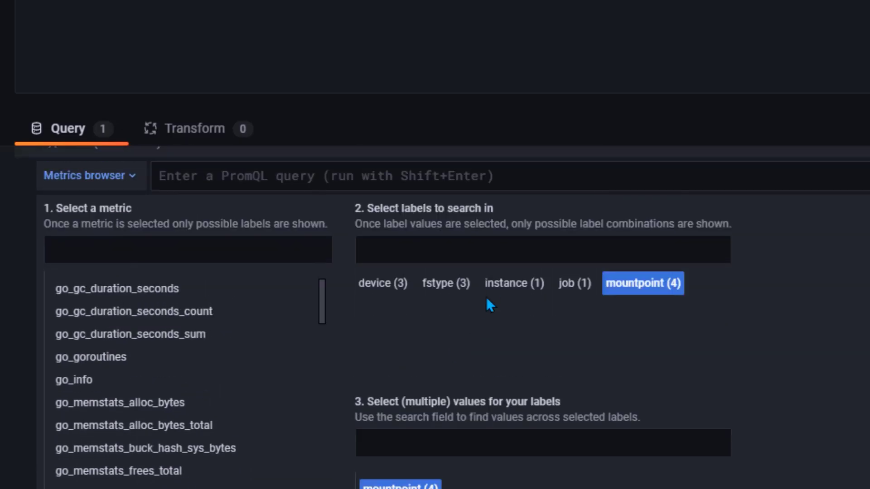
{"action": "scroll", "coordinate": [486, 326], "scroll_direction": "down", "scroll_amount": 6}
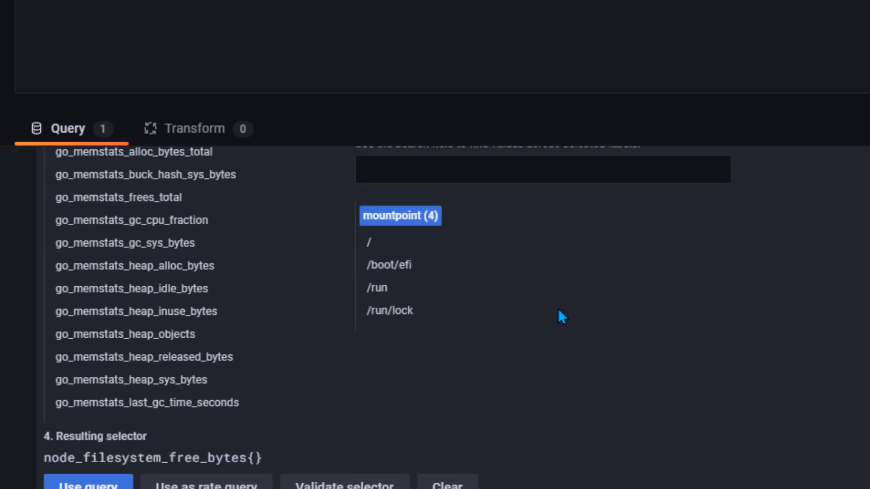
{"action": "scroll", "coordinate": [560, 314], "scroll_direction": "down", "scroll_amount": 2}
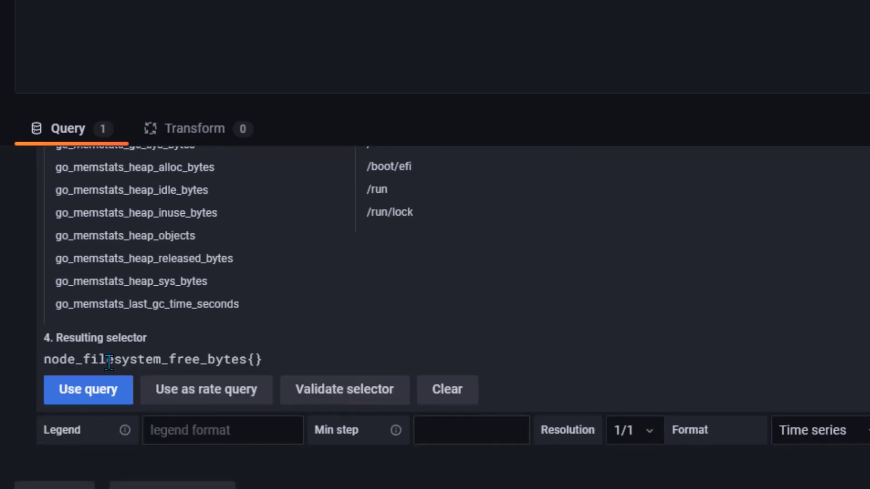
Use node_filesystem_free_bytes{} as the panel query and enable the Instant option
{"action": "left_click", "coordinate": [108, 390]}
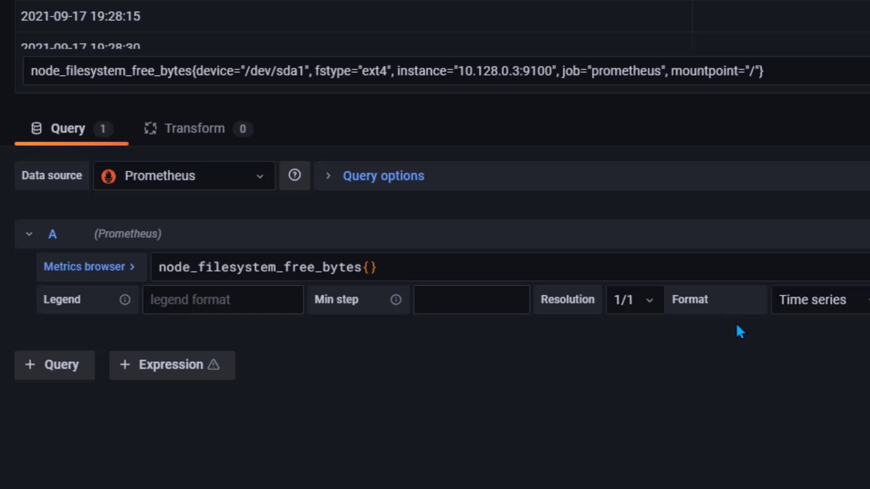
{"action": "scroll", "coordinate": [799, 118], "scroll_direction": "down", "scroll_amount": 4}
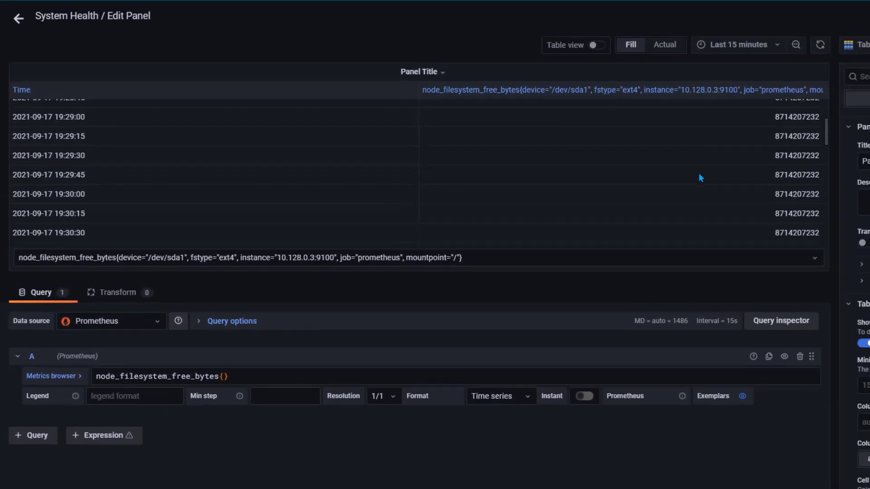
{"action": "scroll", "coordinate": [802, 123], "scroll_direction": "up", "scroll_amount": 4}
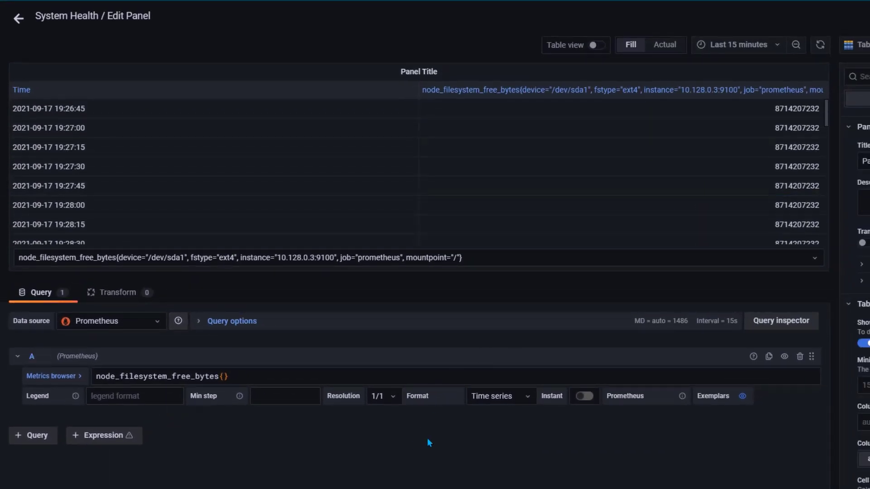
{"action": "left_click", "coordinate": [589, 398]}
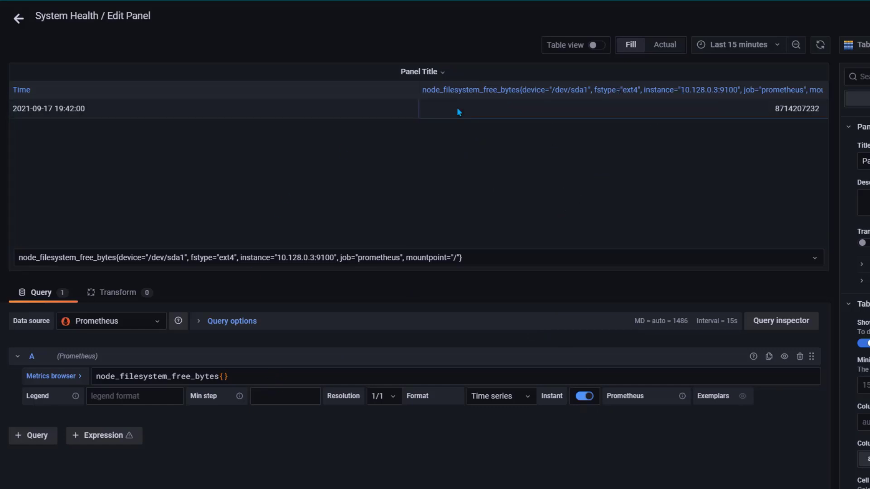
Prefix the query with sum by(mountpoint) and rerun it
{"action": "left_click", "coordinate": [265, 374]}
{"action": "key", "text": "Home"}
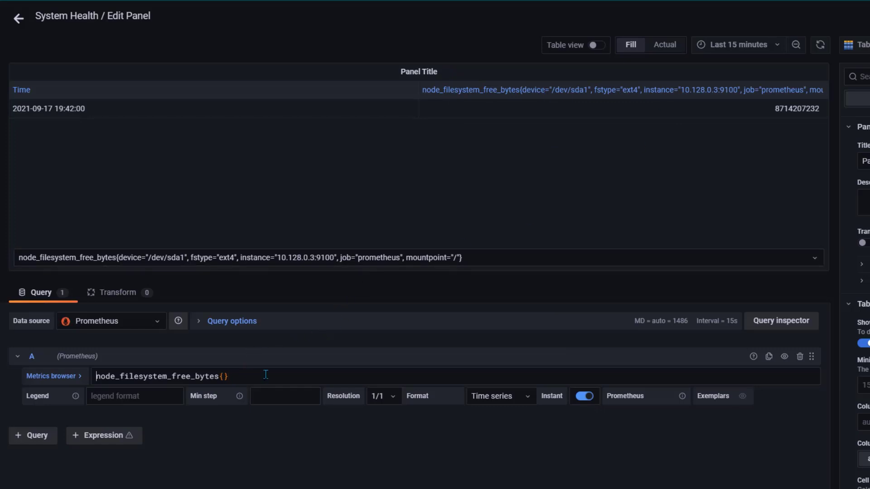
{"action": "type", "text": "sum"}
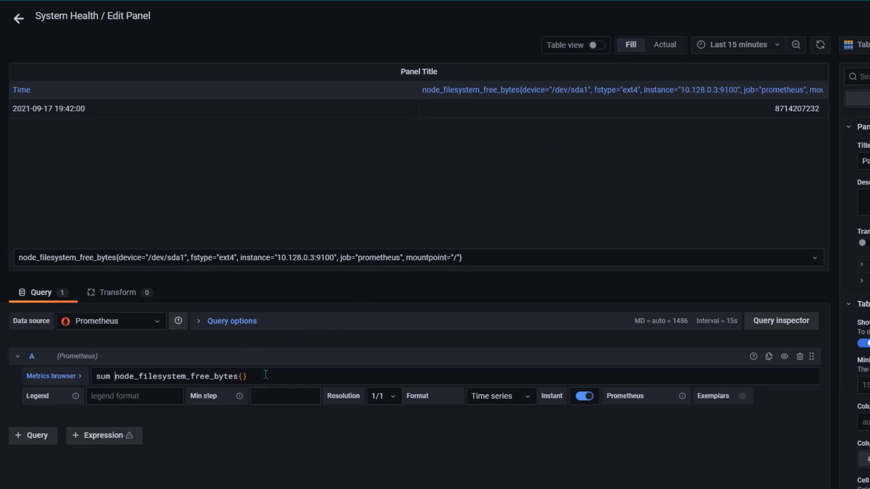
{"action": "type", "text": " by"}
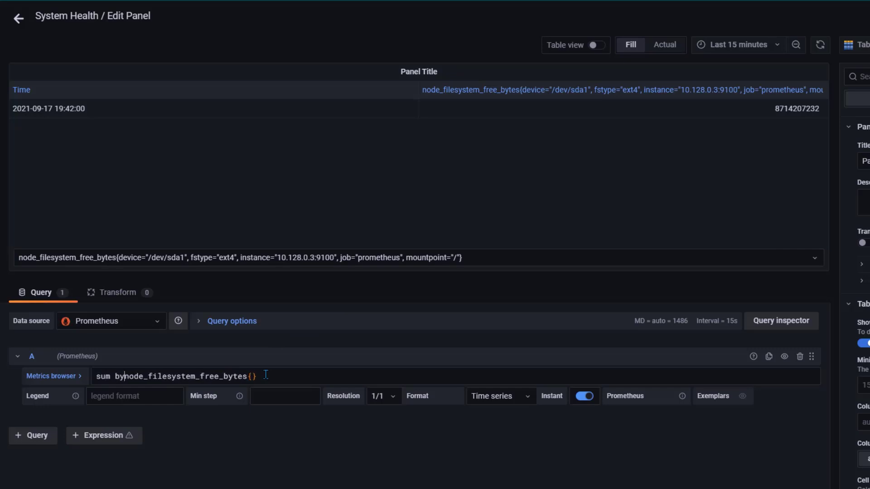
{"action": "type", "text": "(mountpoint) ("}
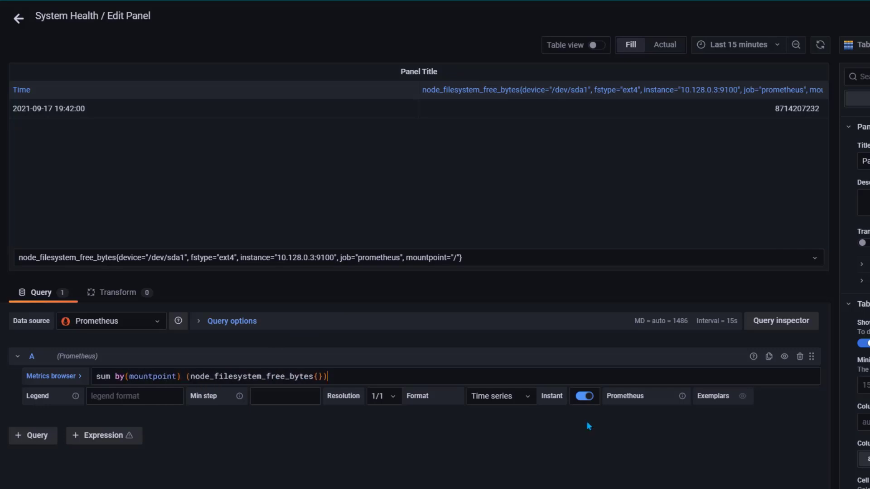
{"action": "left_click", "coordinate": [595, 425]}
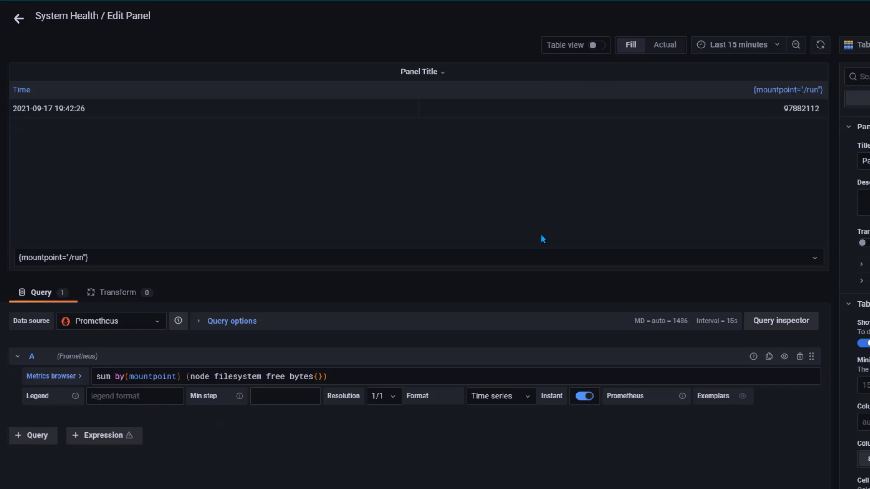
Preview the /run/lock series, then the root '/' mountpoint's free bytes
{"action": "left_click", "coordinate": [404, 260]}
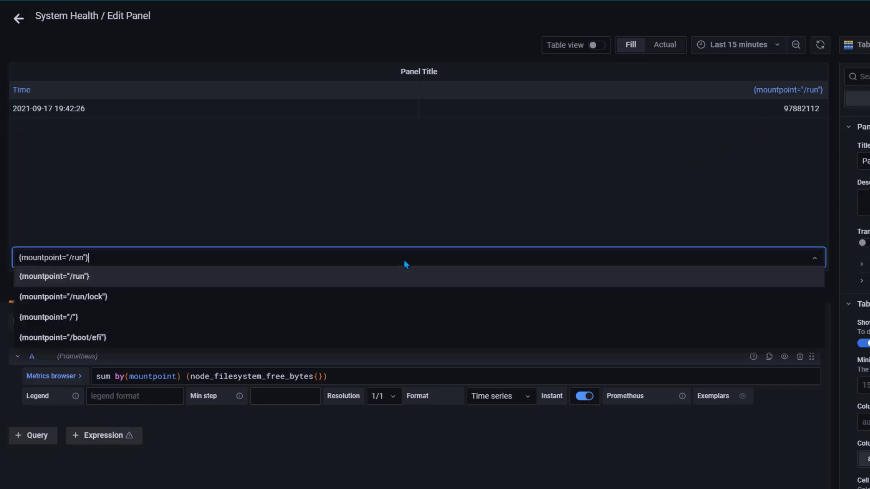
{"action": "left_click", "coordinate": [109, 298]}
{"action": "left_click", "coordinate": [116, 258]}
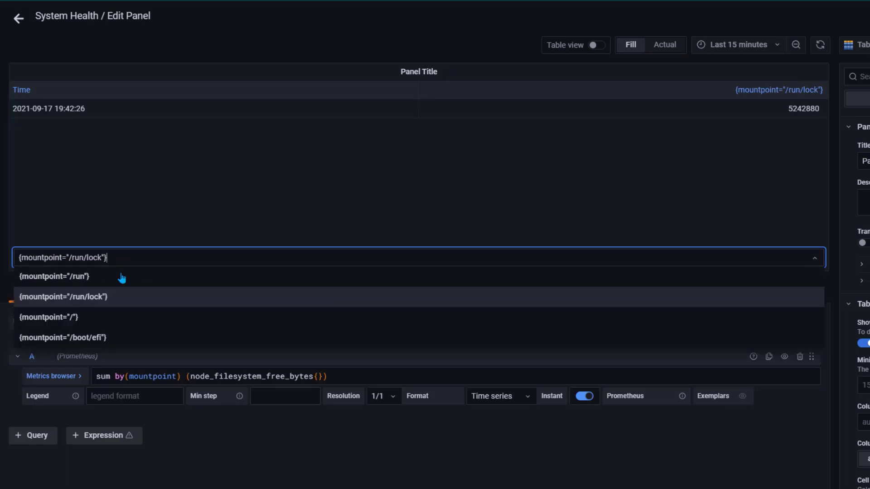
{"action": "left_click", "coordinate": [108, 318]}
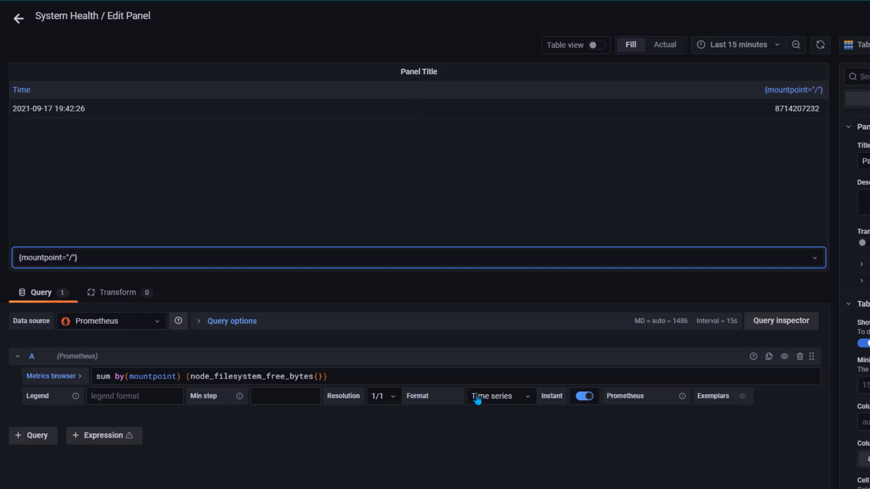
Return query results in Table format and show values with the bytes(SI) unit
{"action": "left_click", "coordinate": [527, 398]}
{"action": "left_click", "coordinate": [504, 436]}
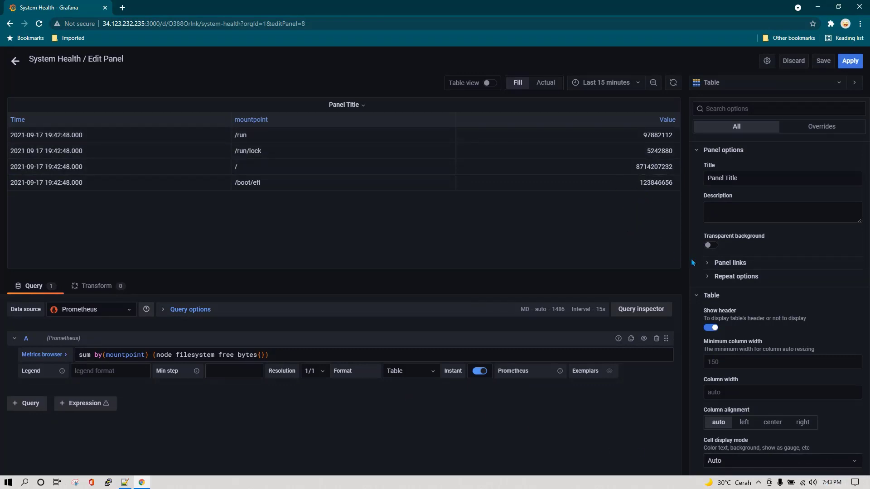
{"action": "scroll", "coordinate": [803, 285], "scroll_direction": "down", "scroll_amount": 5}
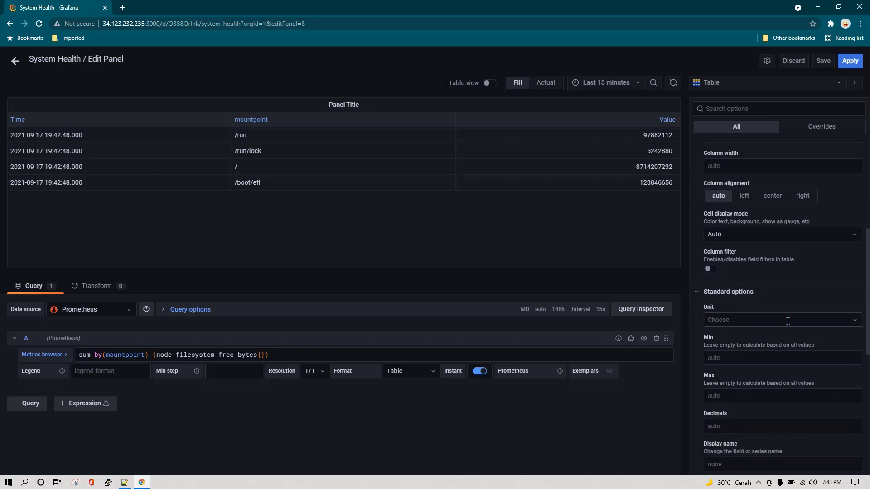
{"action": "left_click", "coordinate": [788, 321]}
{"action": "type", "text": "bytes"}
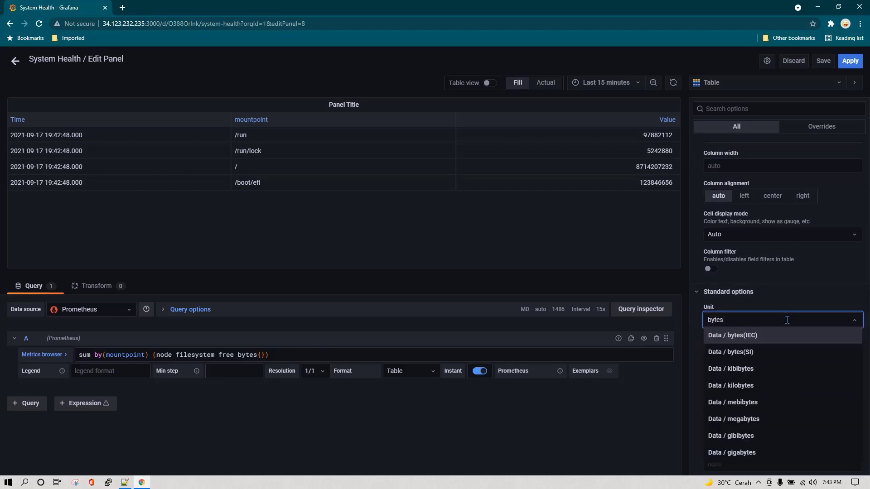
{"action": "left_click", "coordinate": [749, 353]}
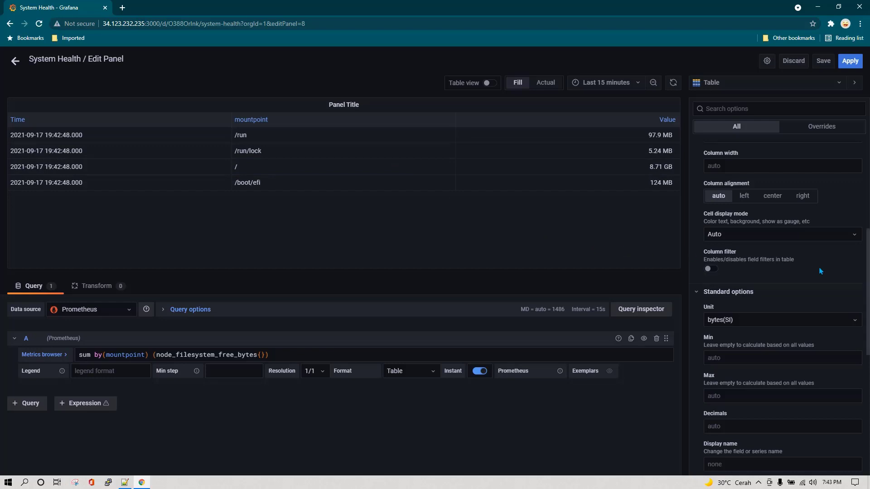
Set the table's Cell display mode to Color text and review the thresholds
{"action": "scroll", "coordinate": [824, 290], "scroll_direction": "down", "scroll_amount": 7}
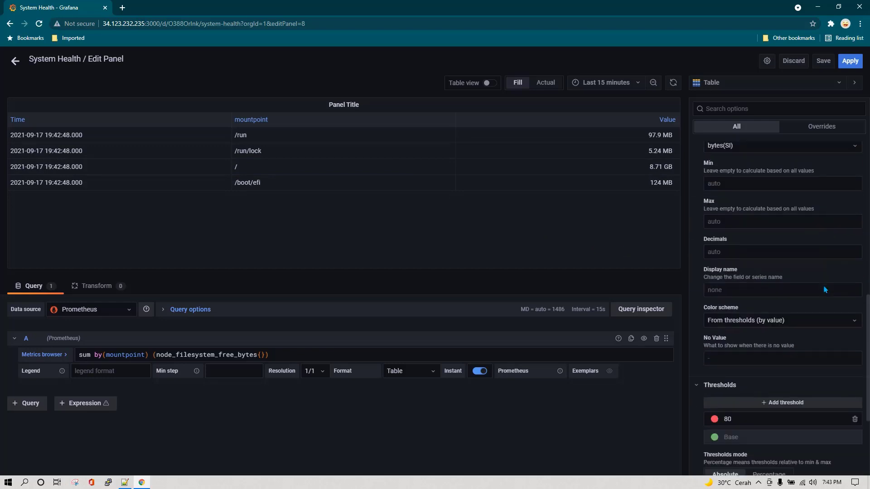
{"action": "scroll", "coordinate": [850, 334], "scroll_direction": "up", "scroll_amount": 5}
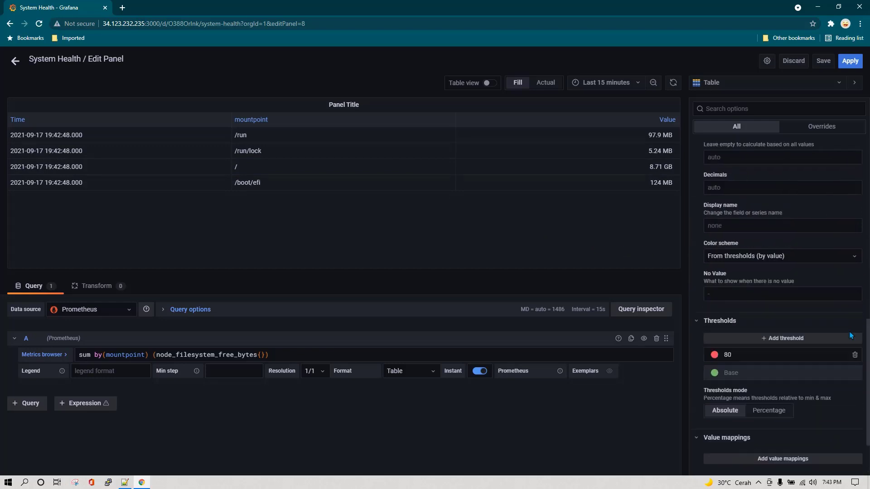
{"action": "scroll", "coordinate": [849, 333], "scroll_direction": "down", "scroll_amount": 5}
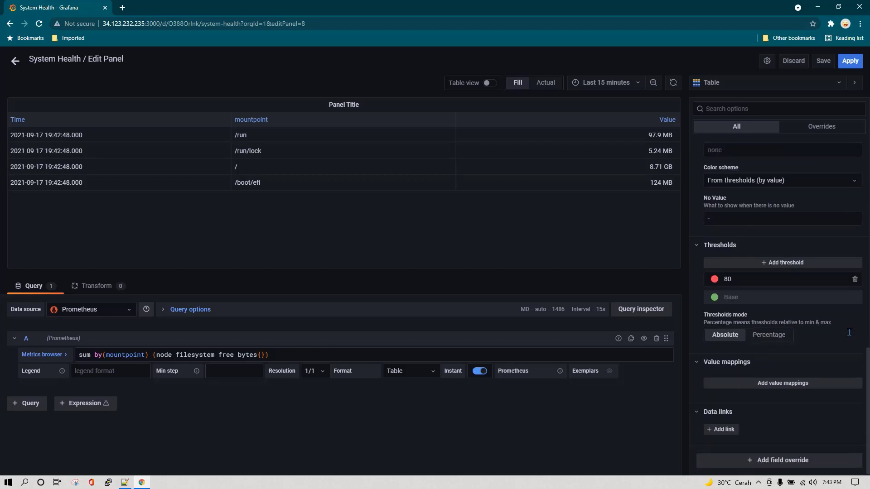
{"action": "scroll", "coordinate": [849, 333], "scroll_direction": "up", "scroll_amount": 7}
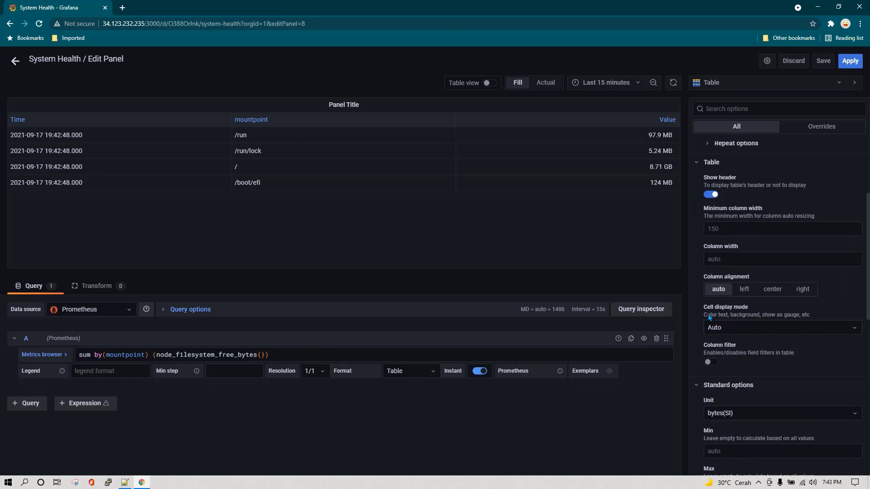
{"action": "left_click", "coordinate": [852, 327]}
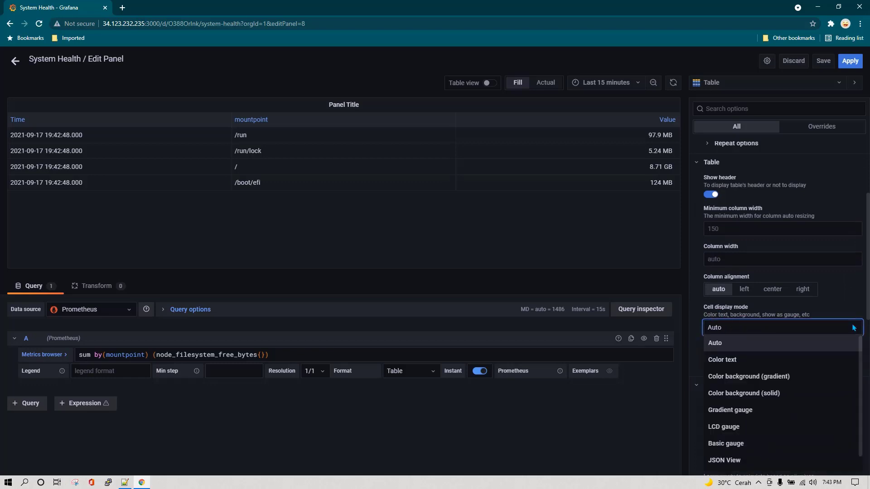
{"action": "left_click", "coordinate": [823, 359]}
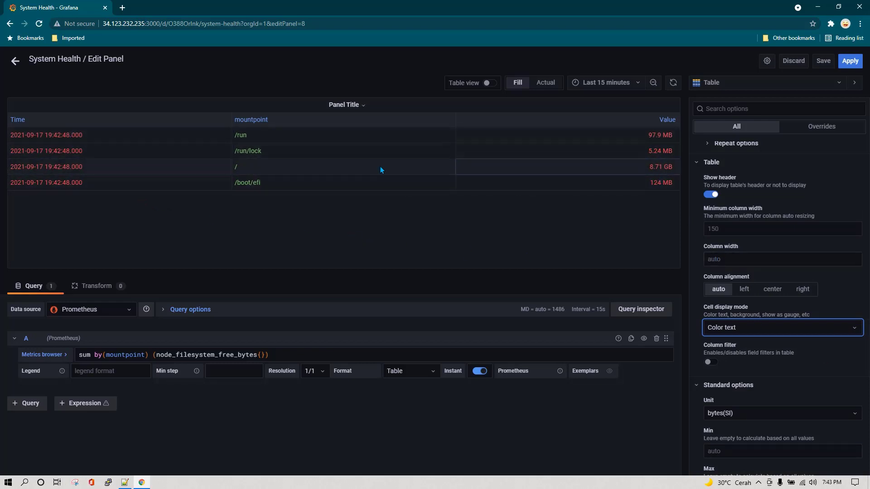
{"action": "scroll", "coordinate": [797, 299], "scroll_direction": "down", "scroll_amount": 4}
{"action": "scroll", "coordinate": [797, 299], "scroll_direction": "up", "scroll_amount": 6}
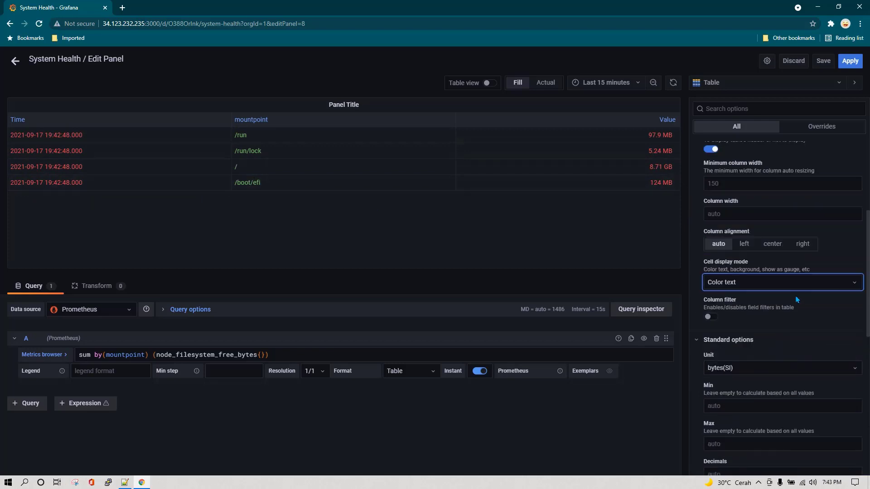
{"action": "scroll", "coordinate": [796, 300], "scroll_direction": "down", "scroll_amount": 10}
{"action": "scroll", "coordinate": [796, 300], "scroll_direction": "down", "scroll_amount": 1}
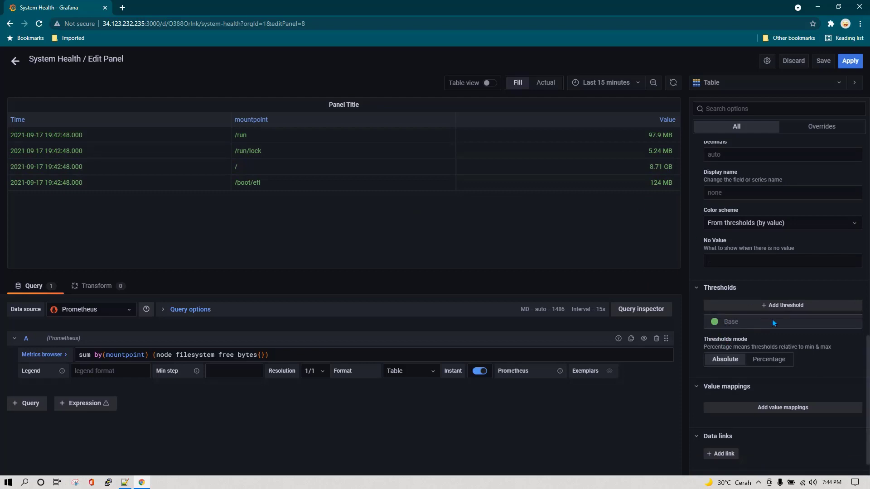
{"action": "scroll", "coordinate": [772, 319], "scroll_direction": "up", "scroll_amount": 3}
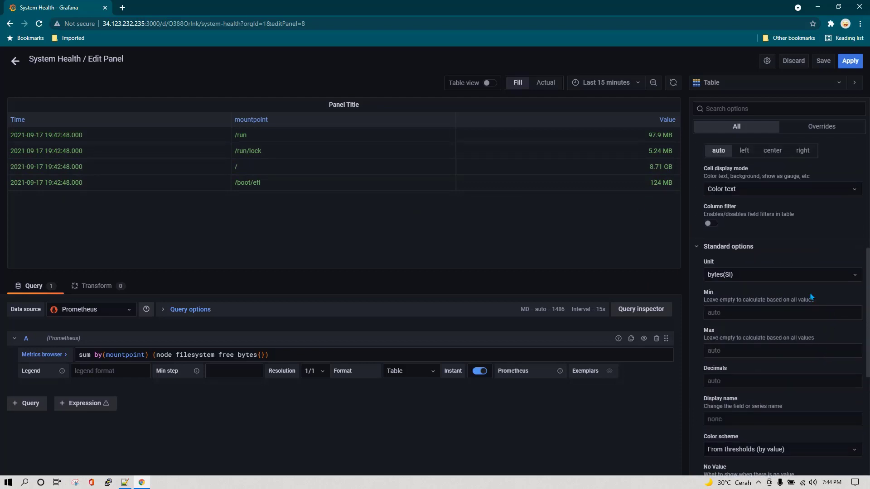
{"action": "scroll", "coordinate": [815, 284], "scroll_direction": "up", "scroll_amount": 2}
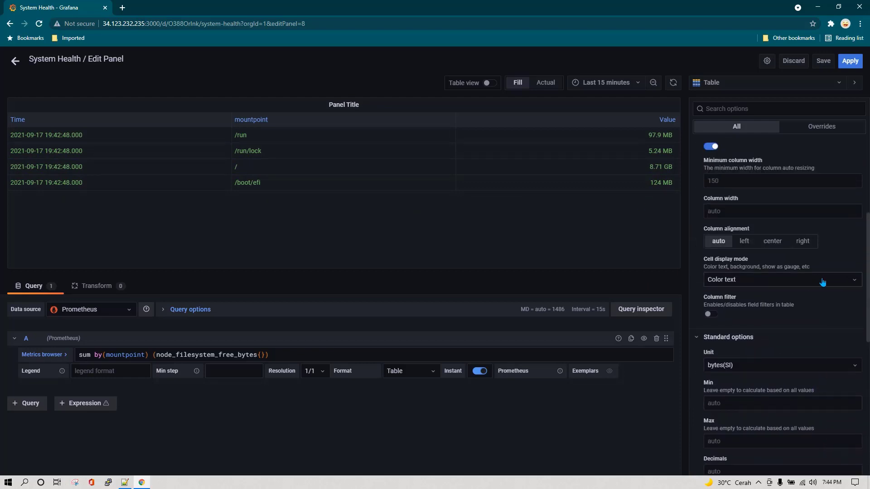
Try gradient background, solid background and Gradient gauge cell display modes
{"action": "left_click", "coordinate": [821, 282]}
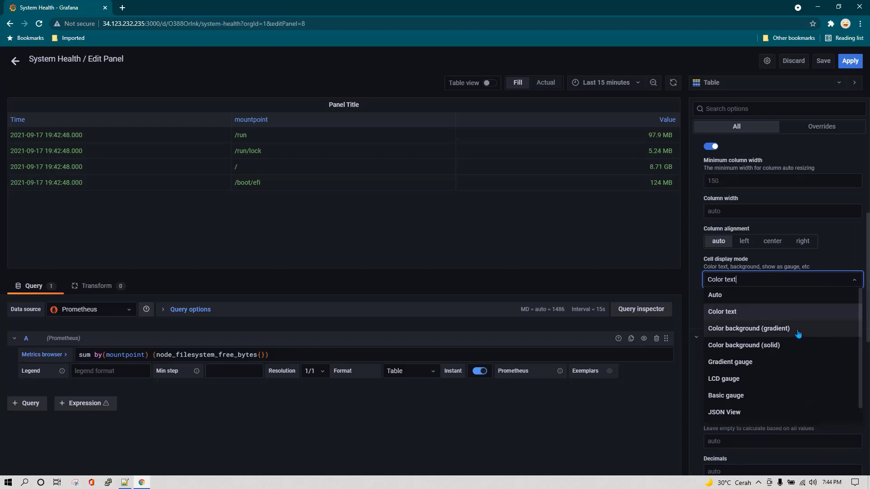
{"action": "left_click", "coordinate": [798, 333]}
{"action": "left_click", "coordinate": [834, 285]}
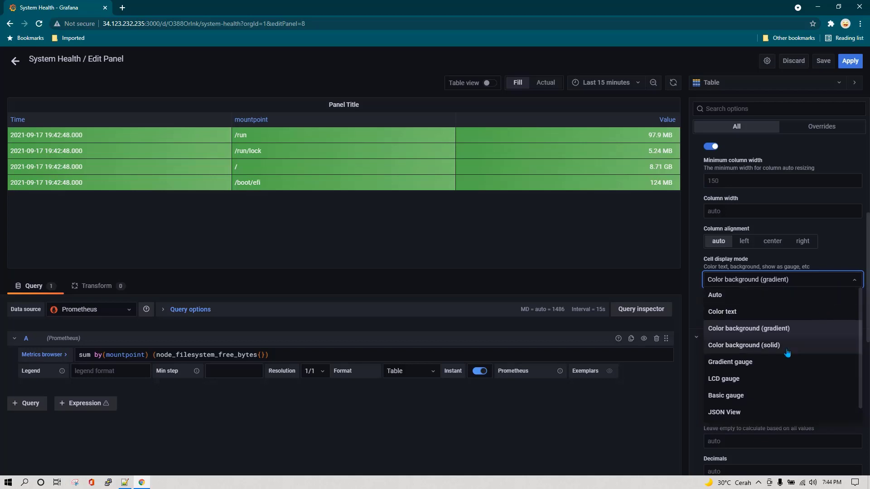
{"action": "left_click", "coordinate": [788, 347]}
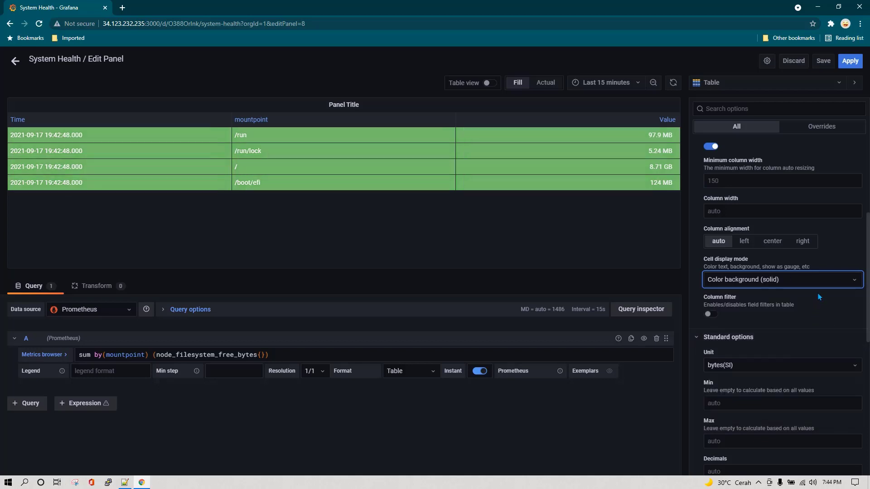
{"action": "left_click", "coordinate": [833, 283]}
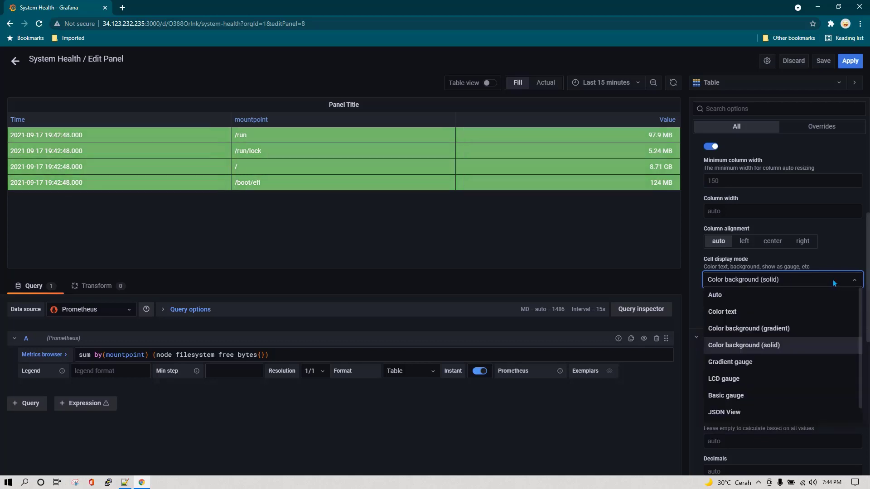
{"action": "left_click", "coordinate": [771, 364]}
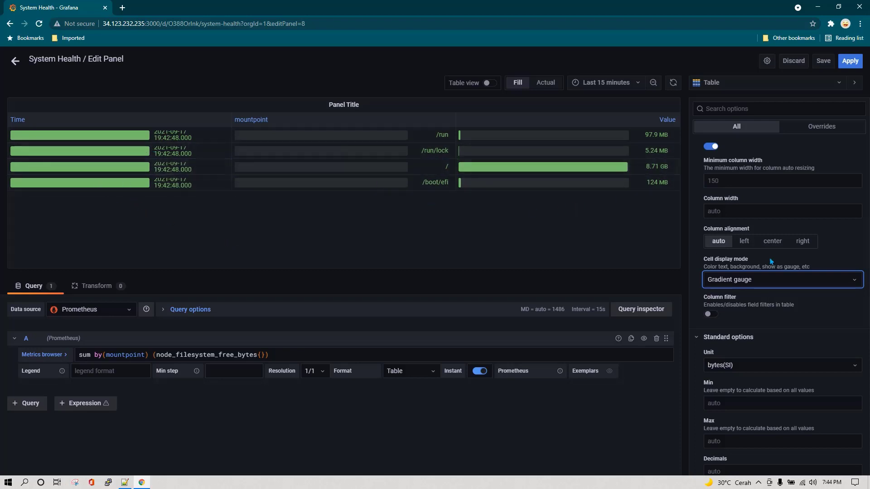
Toggle Column filter on and off, then reset Cell display mode to Auto
{"action": "left_click", "coordinate": [711, 314]}
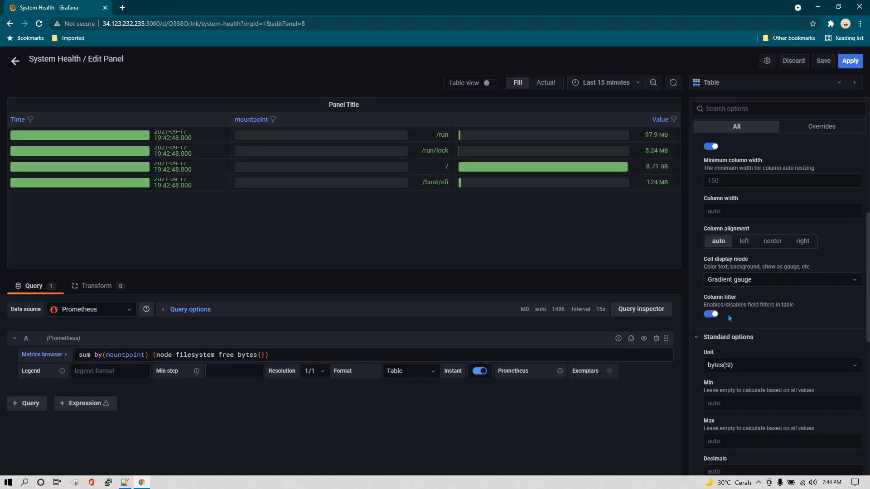
{"action": "left_click", "coordinate": [710, 314]}
{"action": "left_click", "coordinate": [779, 285]}
{"action": "left_click", "coordinate": [758, 297]}
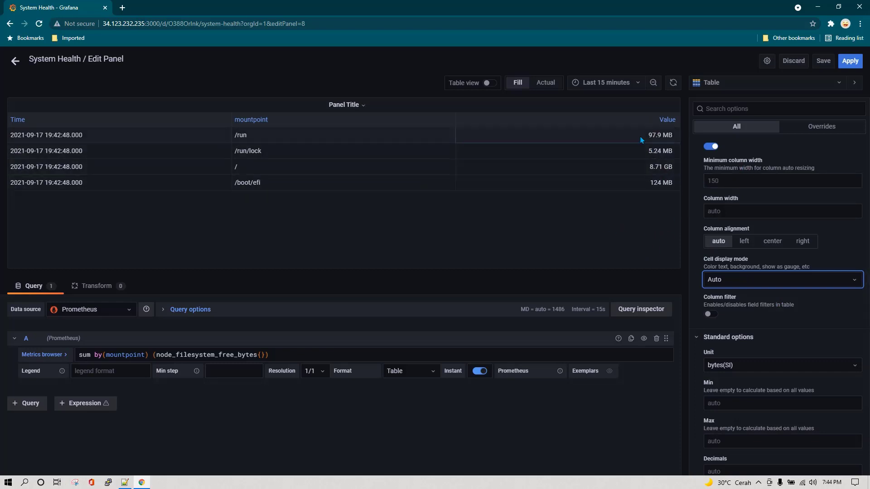
Add a field override on the Value field with a Cell display mode property
{"action": "left_click", "coordinate": [830, 129]}
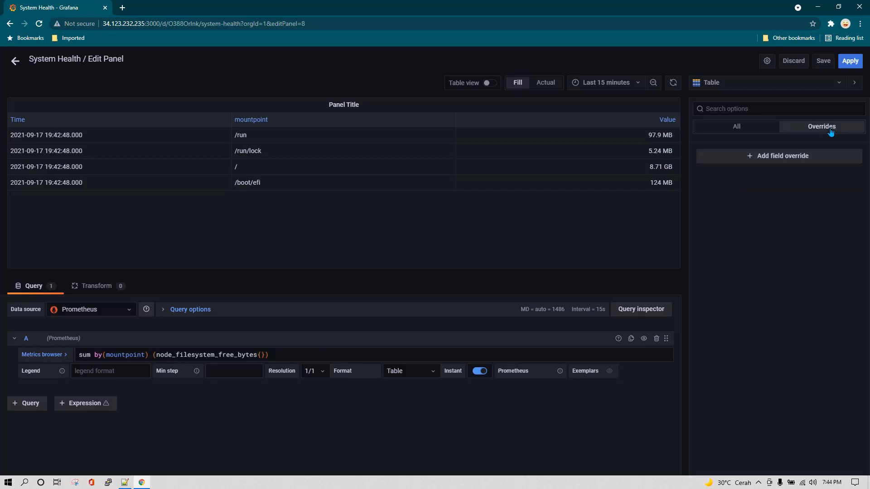
{"action": "left_click", "coordinate": [769, 157]}
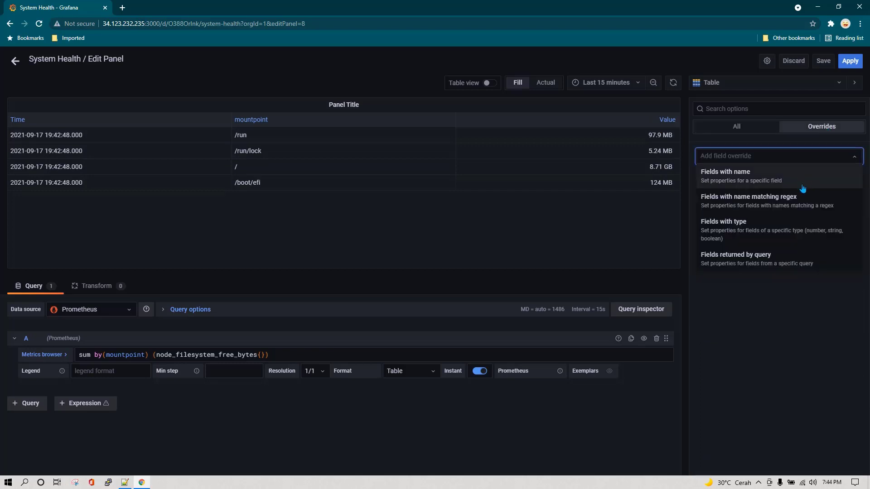
{"action": "left_click", "coordinate": [772, 182]}
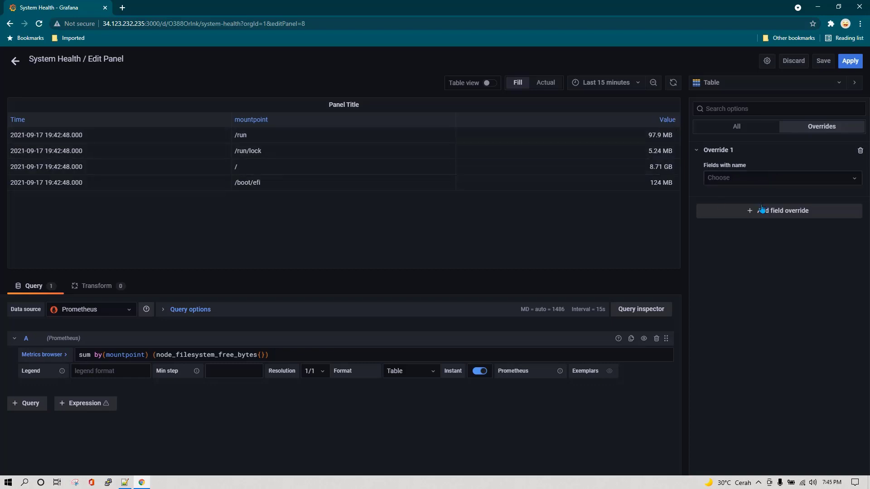
{"action": "left_click", "coordinate": [756, 182]}
{"action": "left_click", "coordinate": [743, 226]}
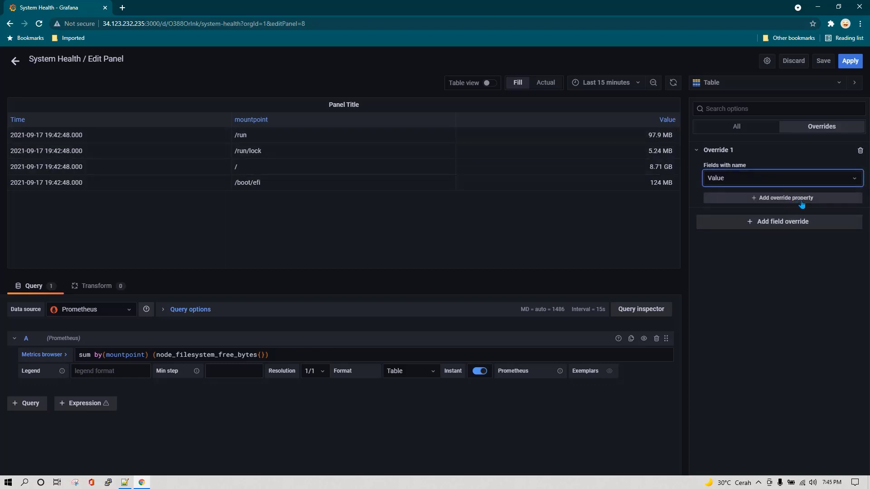
{"action": "left_click", "coordinate": [818, 203]}
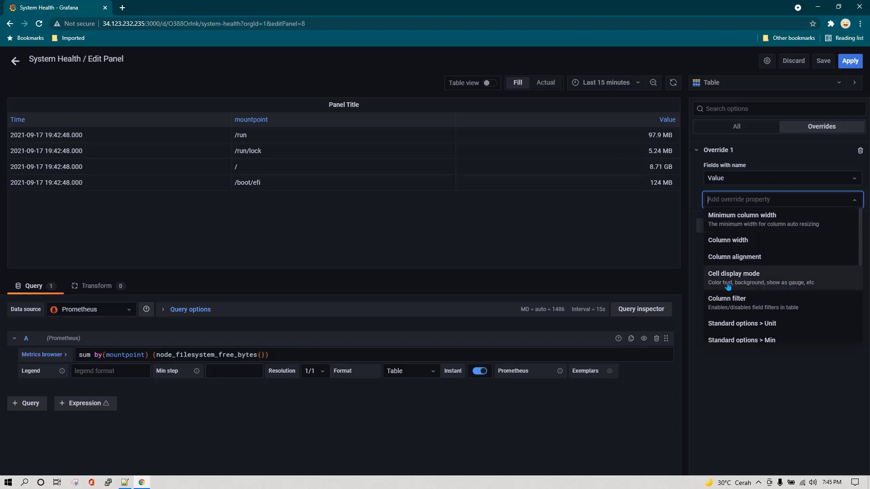
{"action": "left_click", "coordinate": [799, 284]}
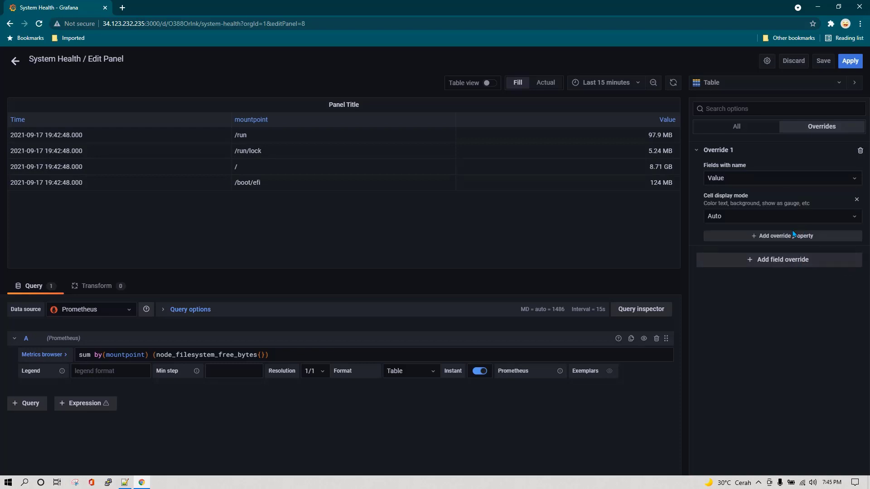
Try Gradient gauge, LCD gauge and Basic gauge modes for the Value cells
{"action": "left_click", "coordinate": [787, 218]}
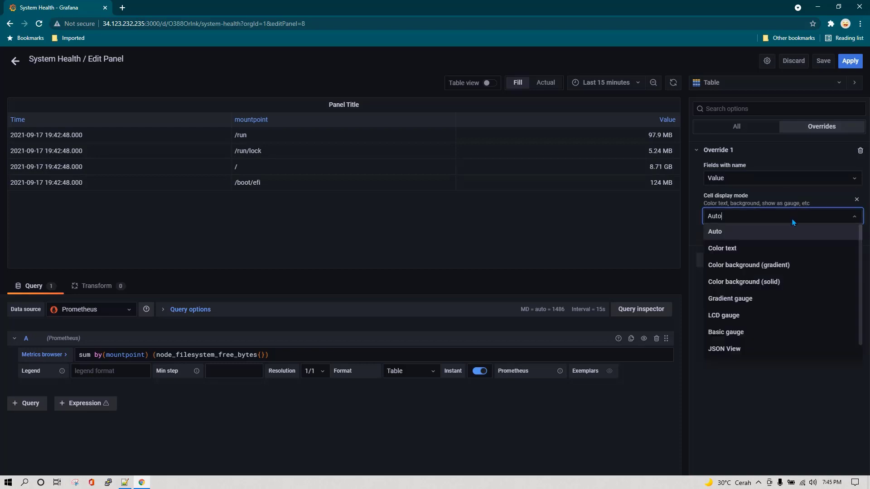
{"action": "left_click", "coordinate": [775, 302]}
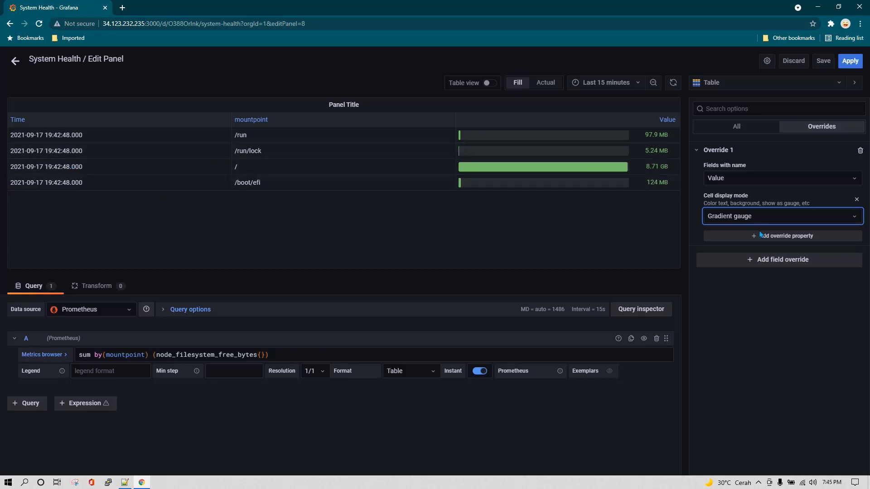
{"action": "left_click", "coordinate": [832, 217]}
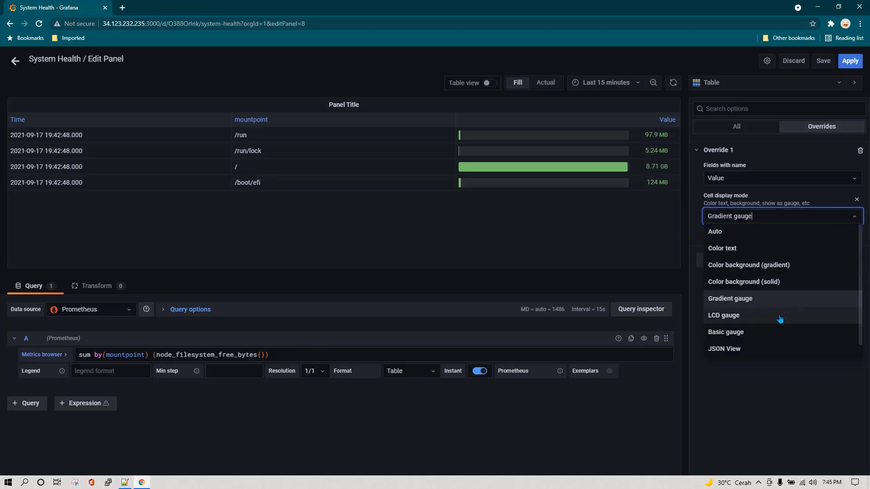
{"action": "left_click", "coordinate": [751, 317]}
{"action": "left_click", "coordinate": [807, 221]}
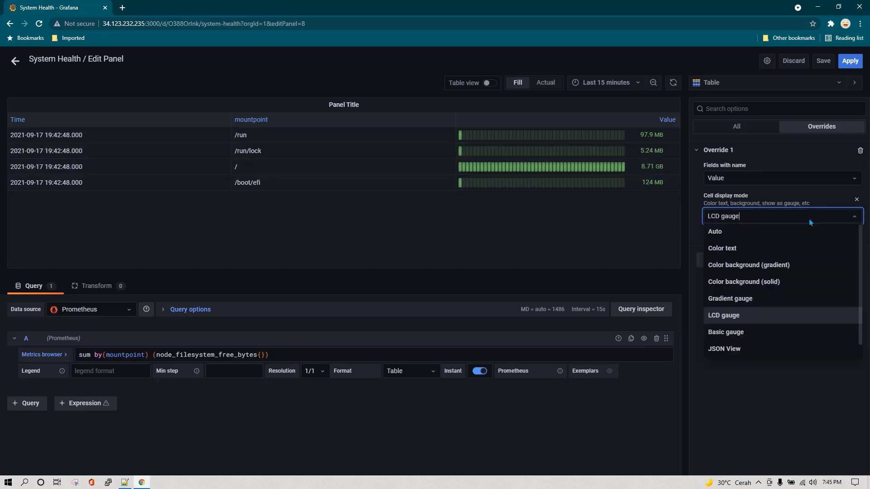
{"action": "left_click", "coordinate": [760, 334]}
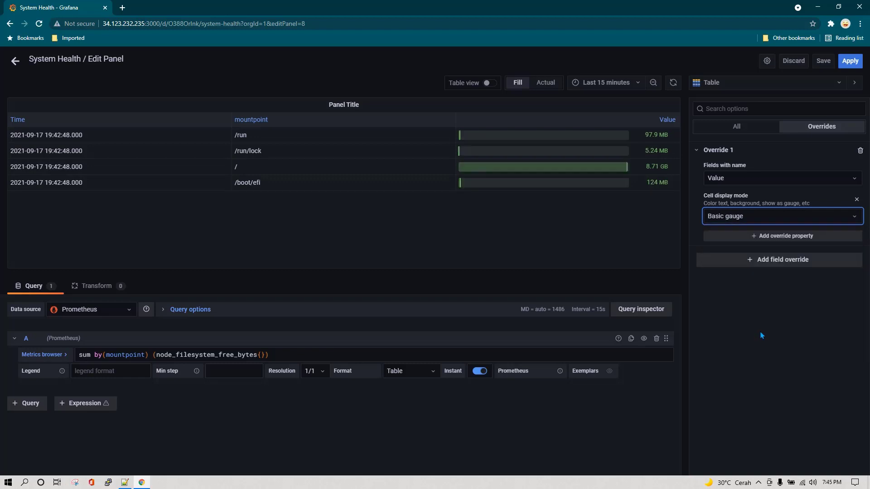
{"action": "left_click", "coordinate": [793, 220]}
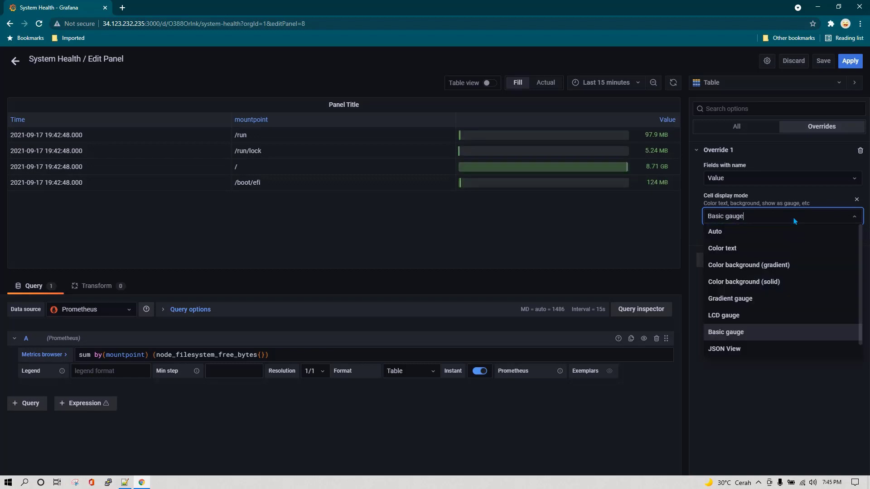
{"action": "left_click", "coordinate": [794, 385]}
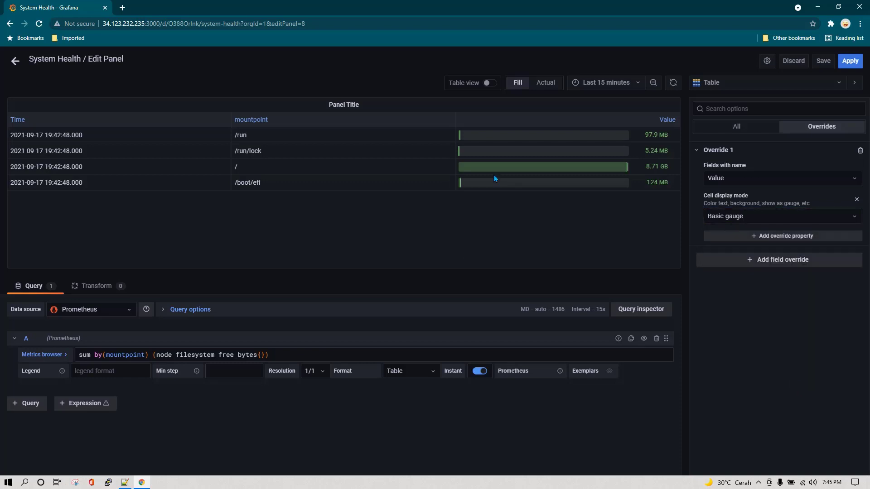
Cycle through colour background and Color text modes, settling on Gradient gauge for Value
{"action": "left_click", "coordinate": [786, 219]}
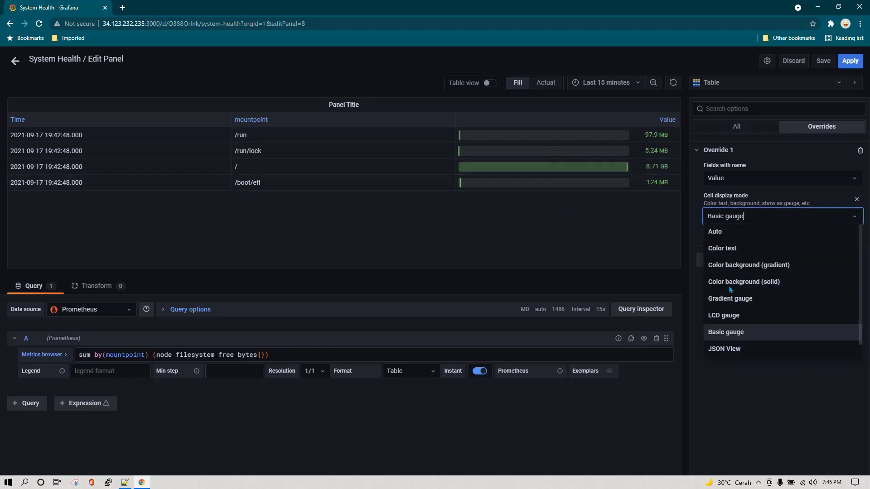
{"action": "left_click", "coordinate": [760, 285]}
{"action": "left_click", "coordinate": [764, 216]}
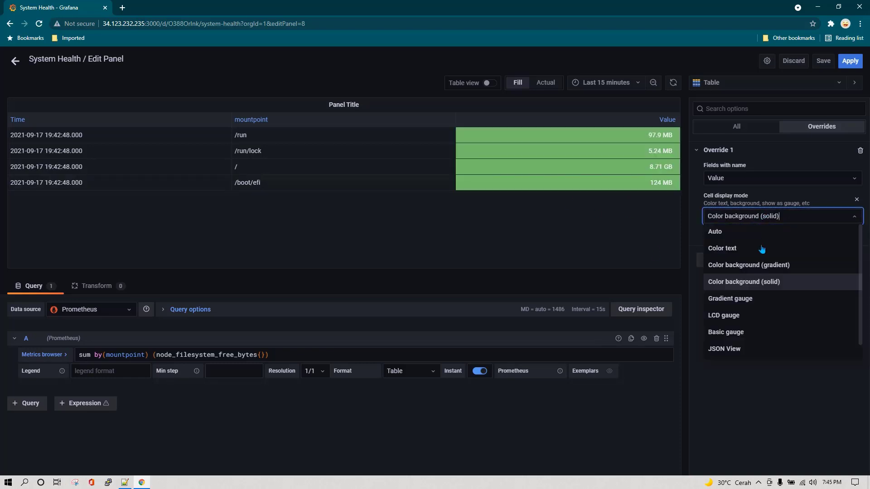
{"action": "left_click", "coordinate": [759, 265]}
{"action": "left_click", "coordinate": [760, 222]}
{"action": "left_click", "coordinate": [750, 250]}
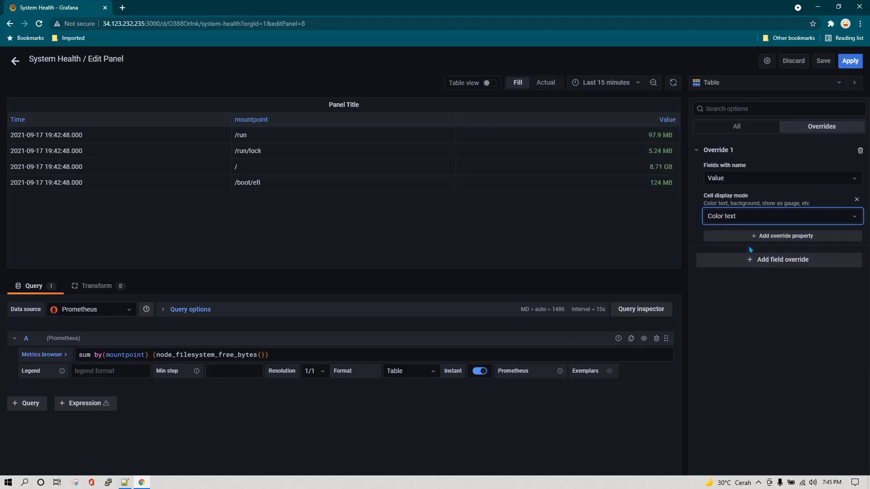
{"action": "left_click", "coordinate": [758, 222]}
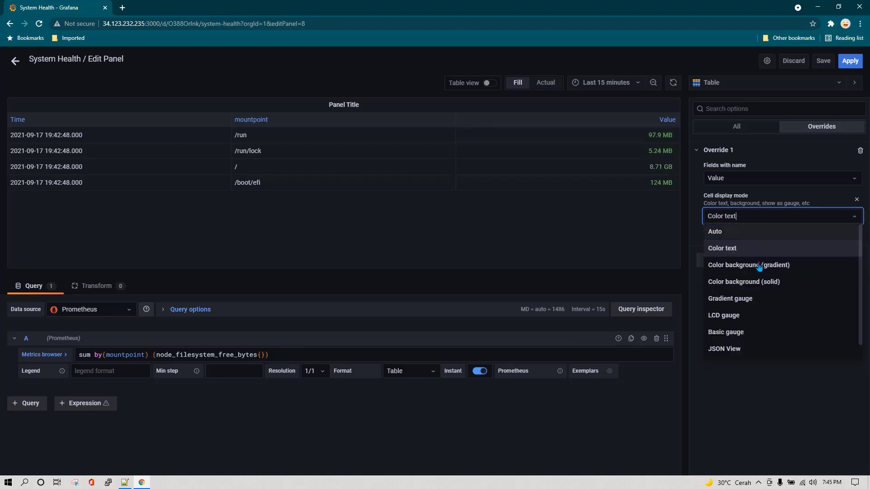
{"action": "left_click", "coordinate": [753, 301]}
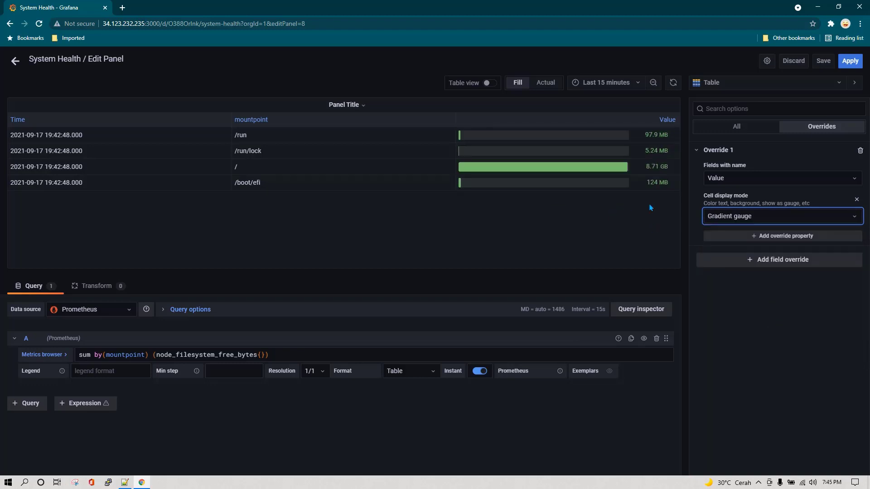
{"action": "left_click", "coordinate": [746, 129]}
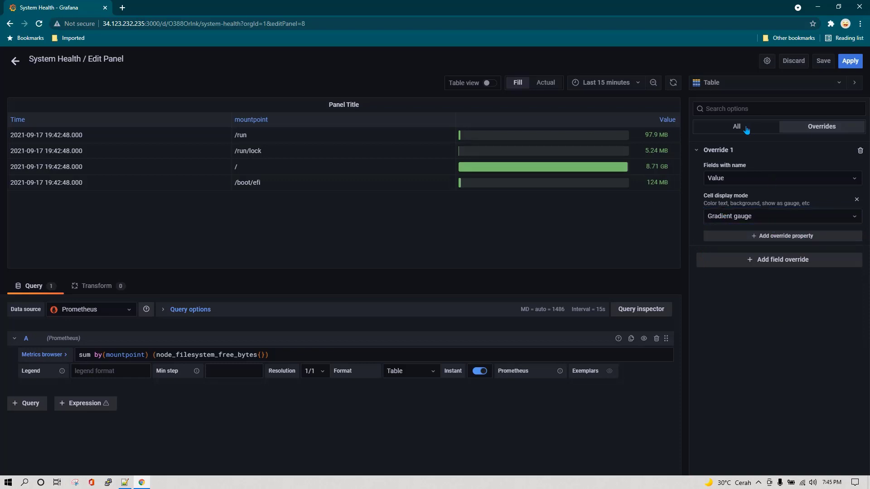
Rename the panel title to 'Free Space'
{"action": "triple_click", "coordinate": [749, 183]}
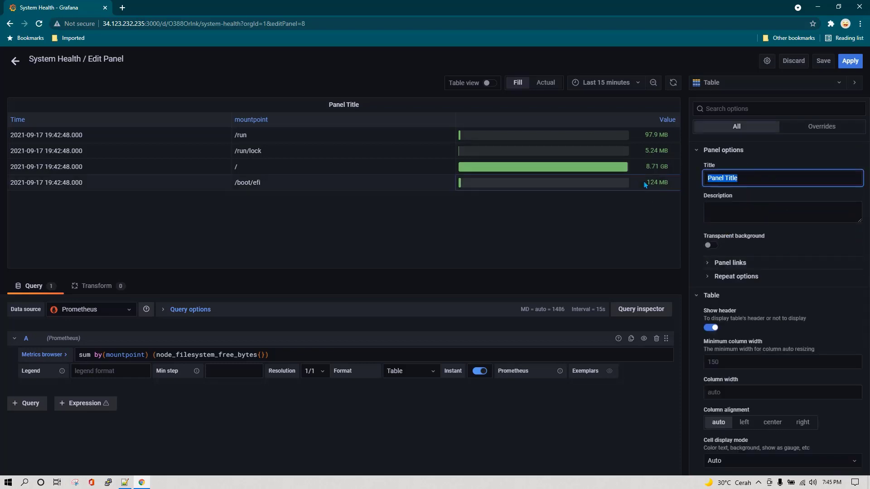
{"action": "type", "text": "Free"}
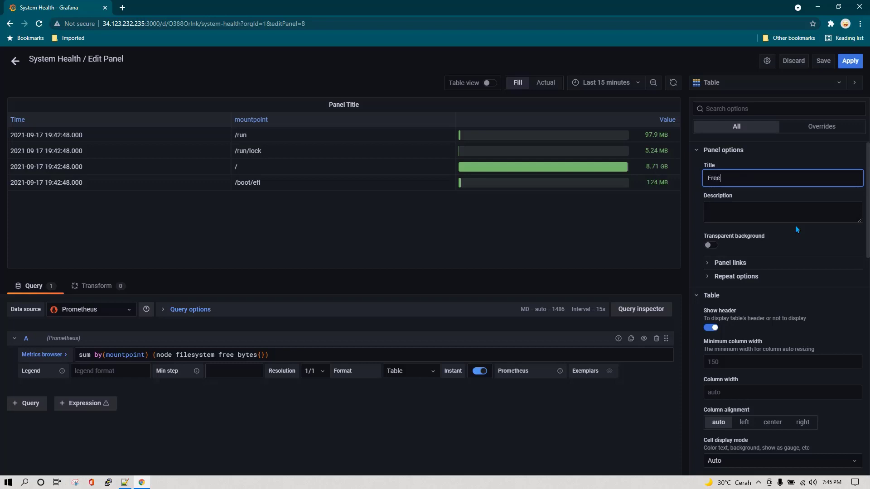
{"action": "type", "text": " Spac"}
{"action": "scroll", "coordinate": [797, 230], "scroll_direction": "down", "scroll_amount": 15}
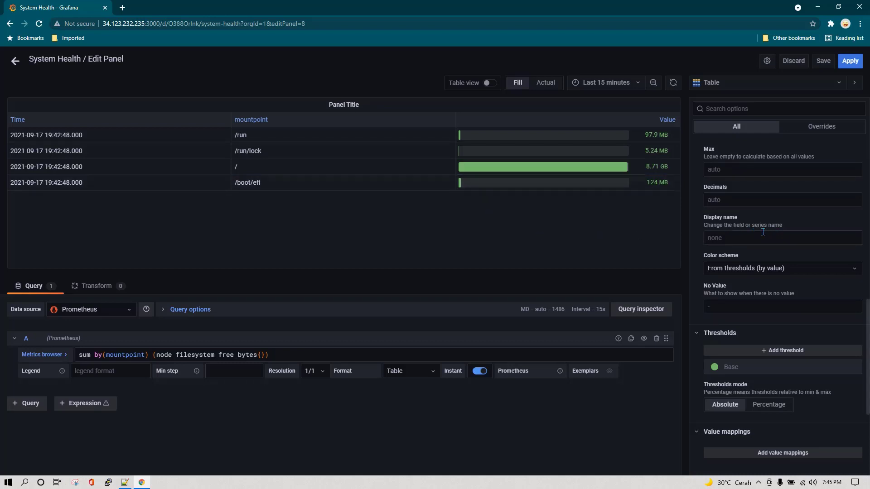
{"action": "scroll", "coordinate": [775, 234], "scroll_direction": "down", "scroll_amount": 2}
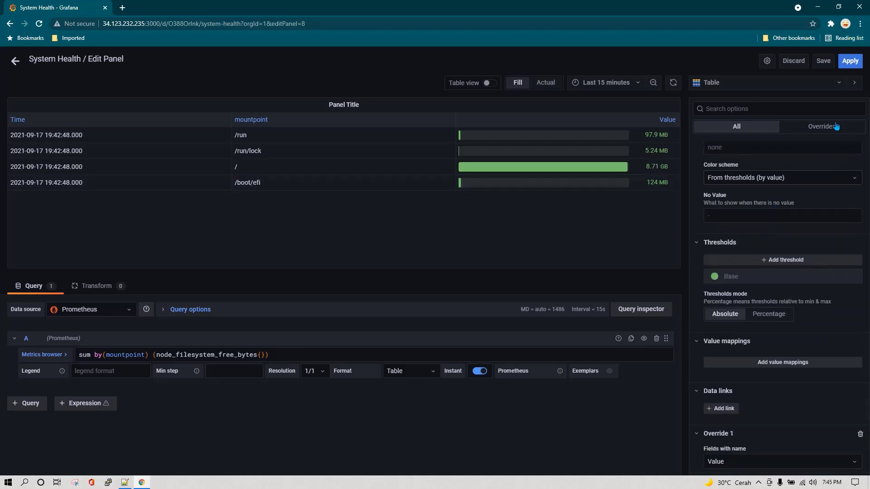
Apply the panel, move it right of Uptime and shrink it
{"action": "left_click", "coordinate": [850, 61]}
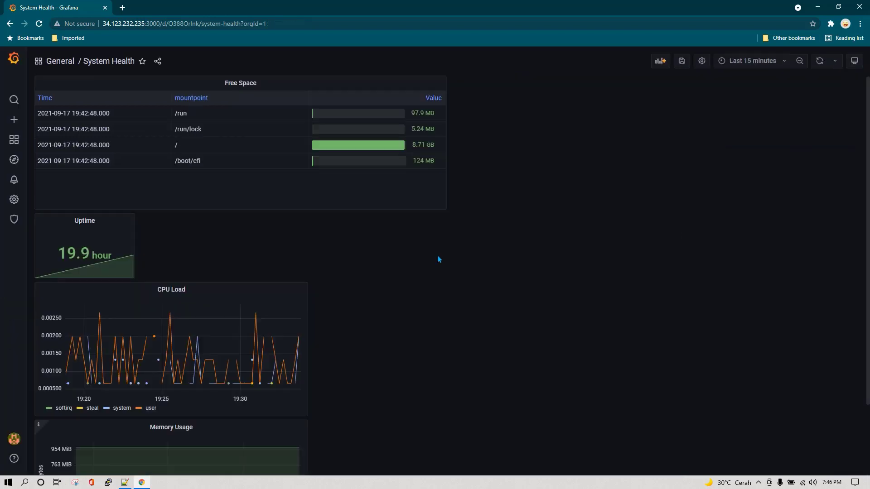
{"action": "left_click_drag", "start_coordinate": [242, 90], "coordinate": [340, 97]}
{"action": "left_click_drag", "start_coordinate": [540, 228], "coordinate": [506, 160]}
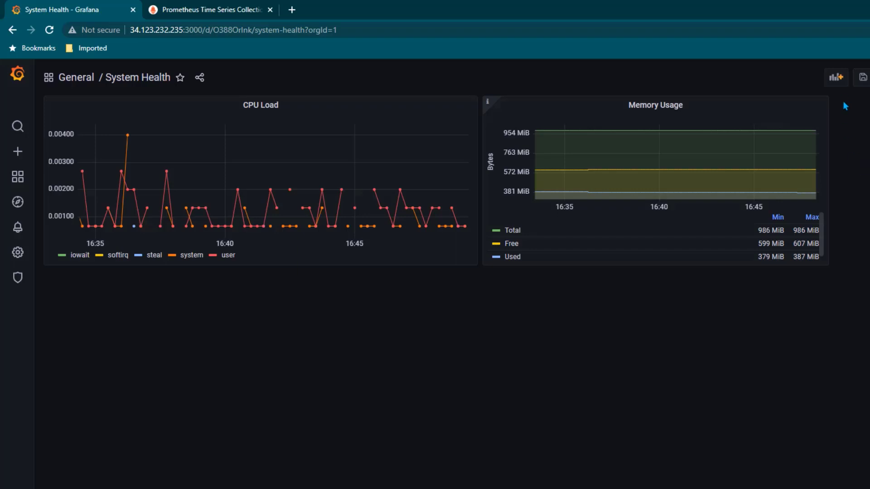
Add an empty panel to the System Health dashboard and switch its visualization to Stat
{"action": "left_click", "coordinate": [836, 77]}
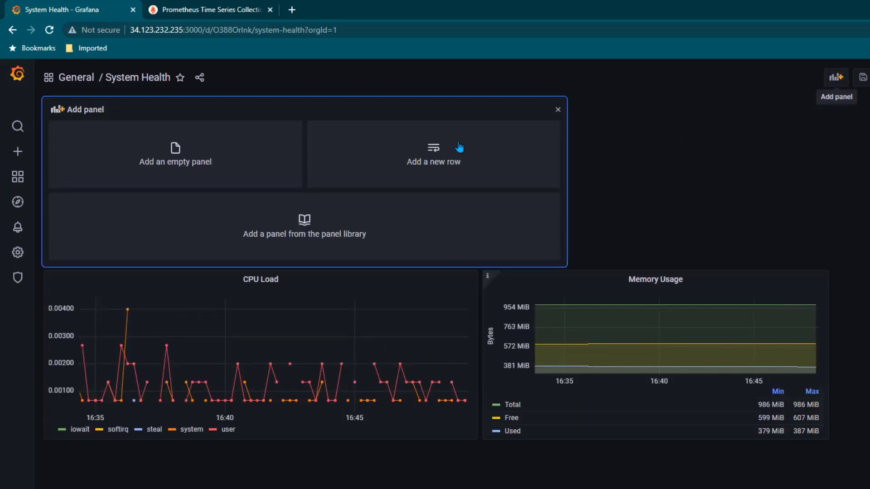
{"action": "left_click", "coordinate": [250, 165]}
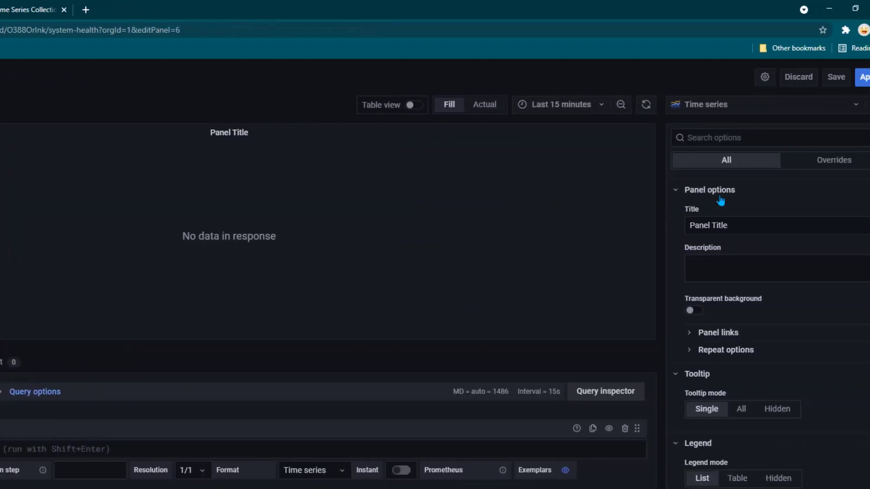
{"action": "left_click", "coordinate": [738, 110]}
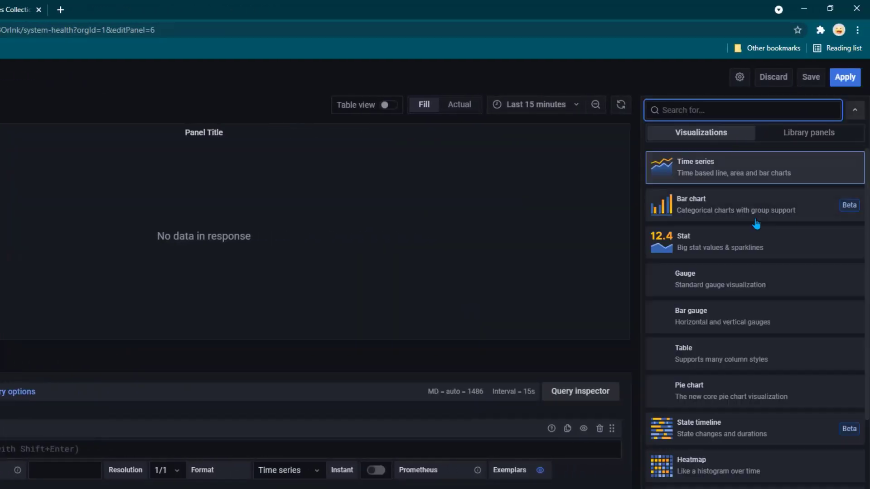
{"action": "left_click", "coordinate": [739, 253]}
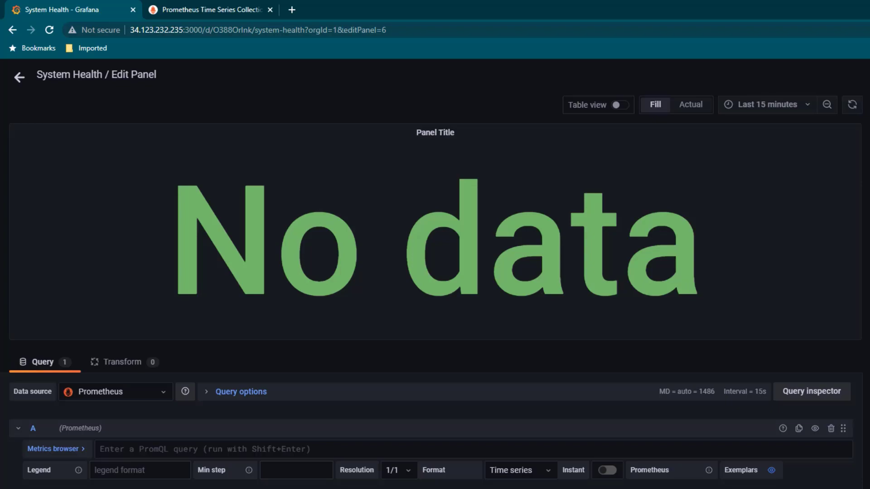
Copy the uptime query time() - node_boot_time_seconds{} from the Notepad++ notes
{"action": "key", "text": "alt+Tab"}
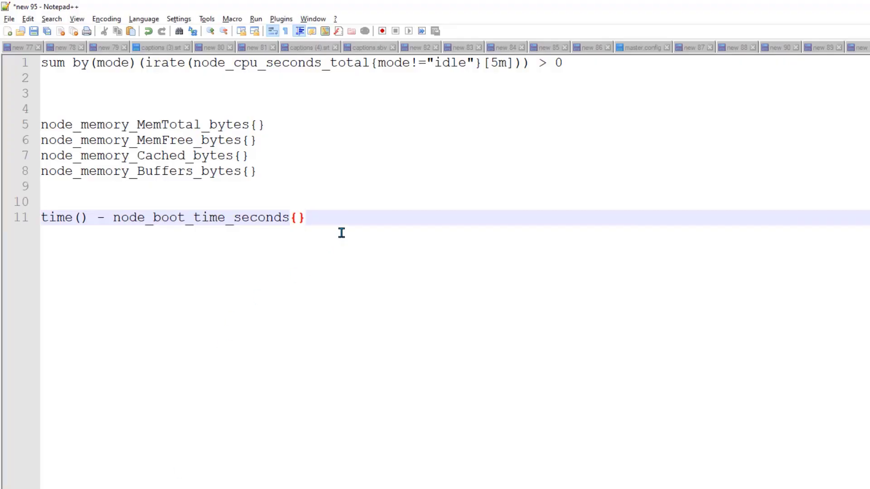
{"action": "left_click_drag", "start_coordinate": [306, 217], "coordinate": [36, 218]}
{"action": "key", "text": "ctrl+c"}
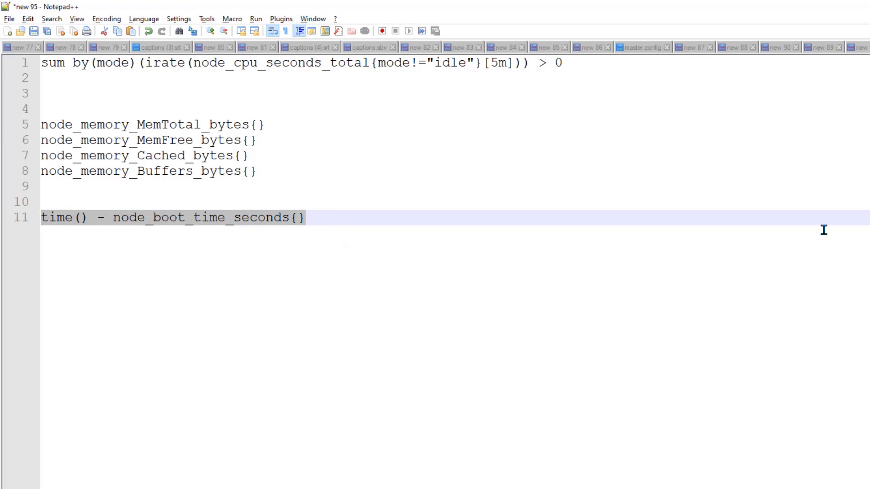
{"action": "key", "text": "alt+Tab"}
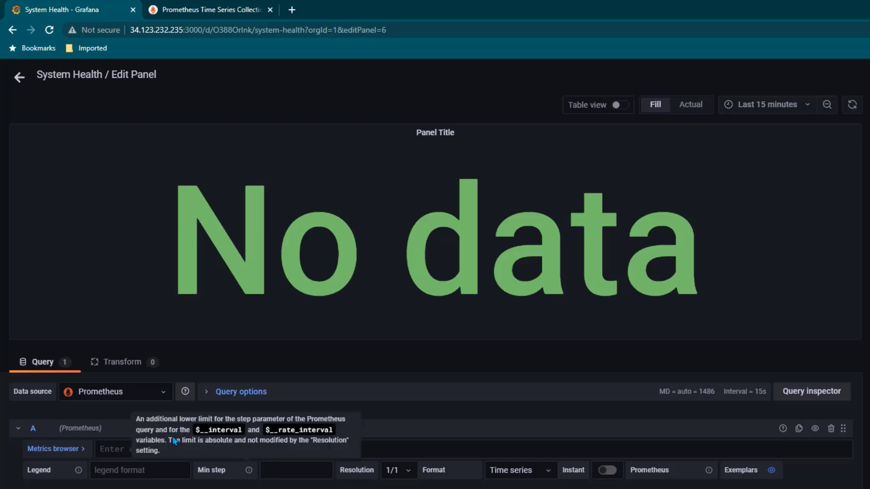
Run the pasted query time() - node_boot_time_seconds{} and set the unit to Time / seconds (s)
{"action": "key", "text": "ctrl+v"}
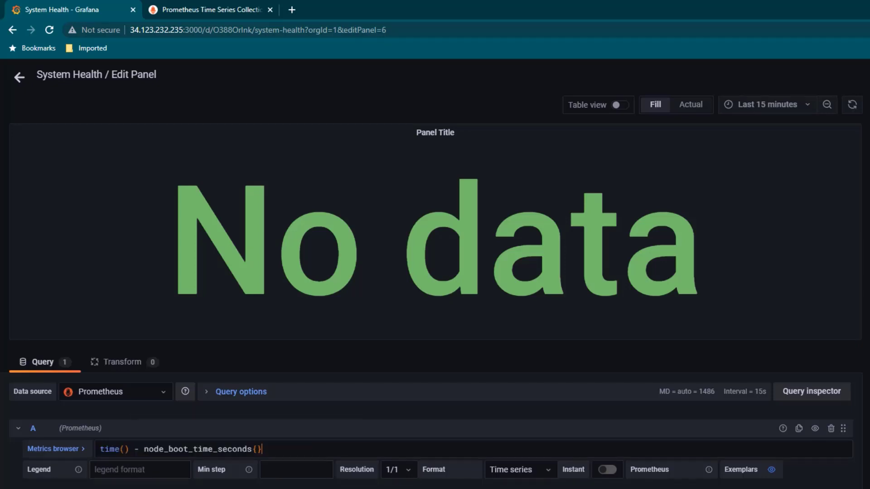
{"action": "key", "text": "shift+Return"}
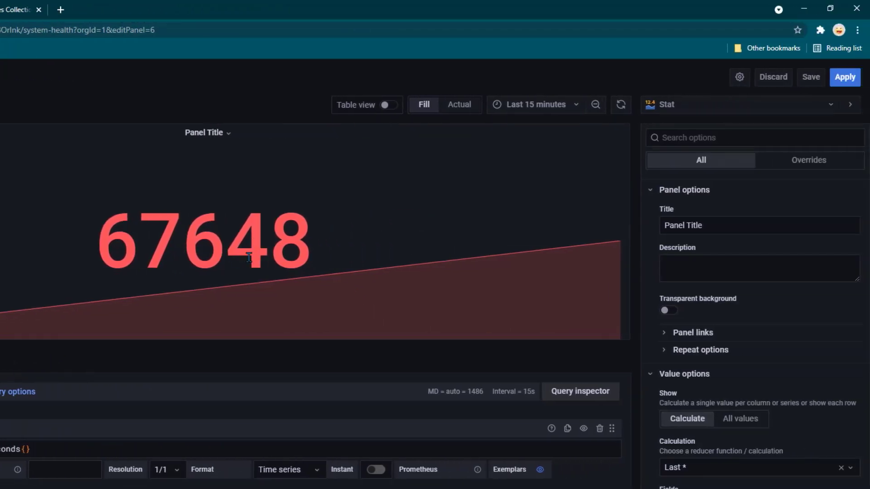
{"action": "scroll", "coordinate": [796, 397], "scroll_direction": "down", "scroll_amount": 2}
{"action": "scroll", "coordinate": [795, 397], "scroll_direction": "down", "scroll_amount": 8}
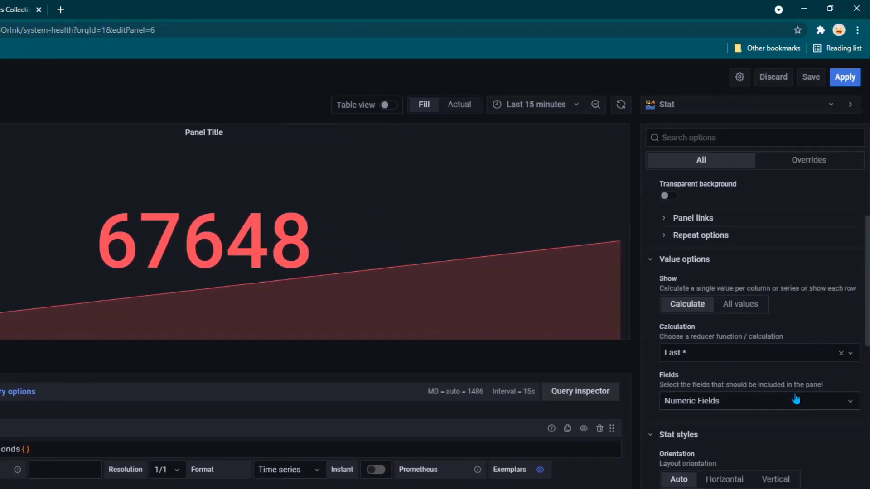
{"action": "scroll", "coordinate": [795, 399], "scroll_direction": "down", "scroll_amount": 3}
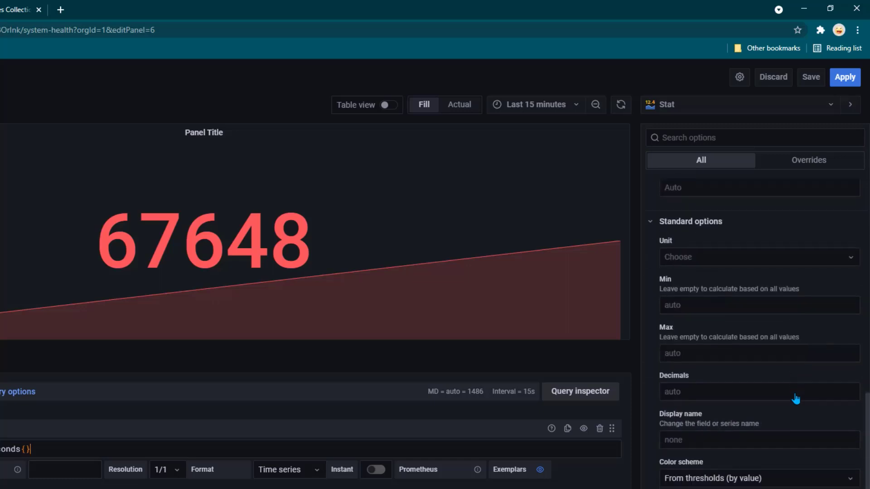
{"action": "left_click", "coordinate": [725, 256]}
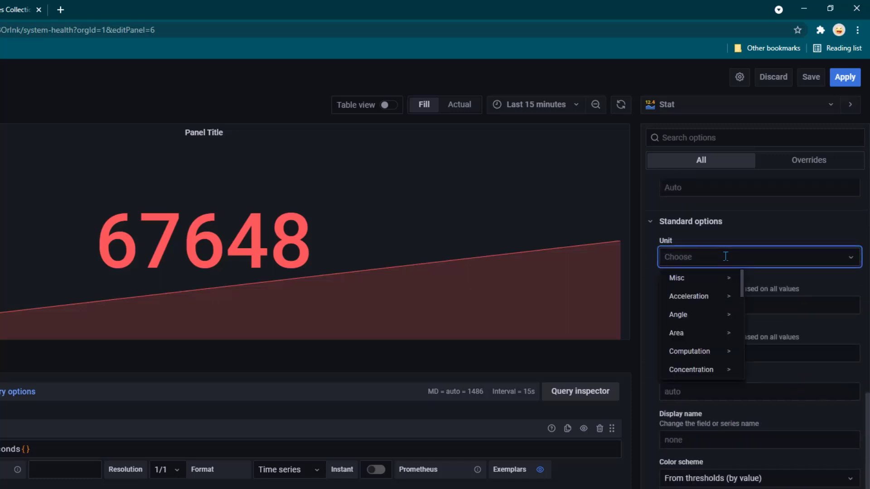
{"action": "type", "text": "seconds"}
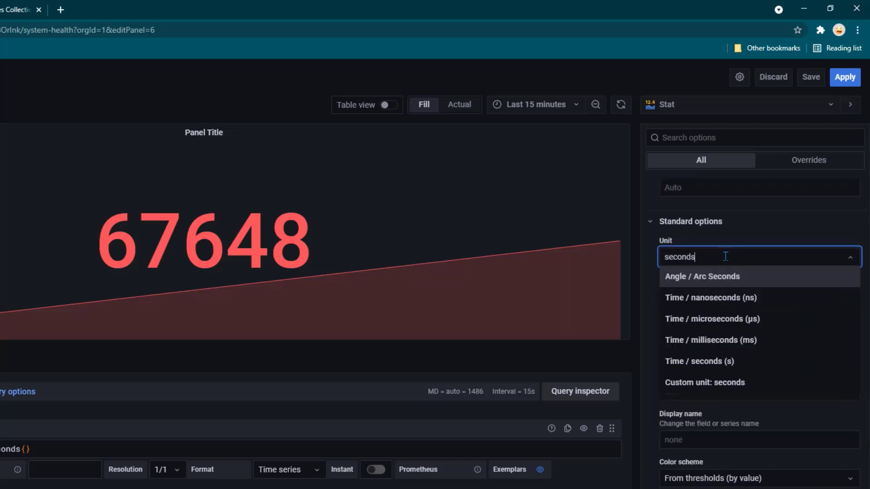
{"action": "left_click", "coordinate": [739, 362]}
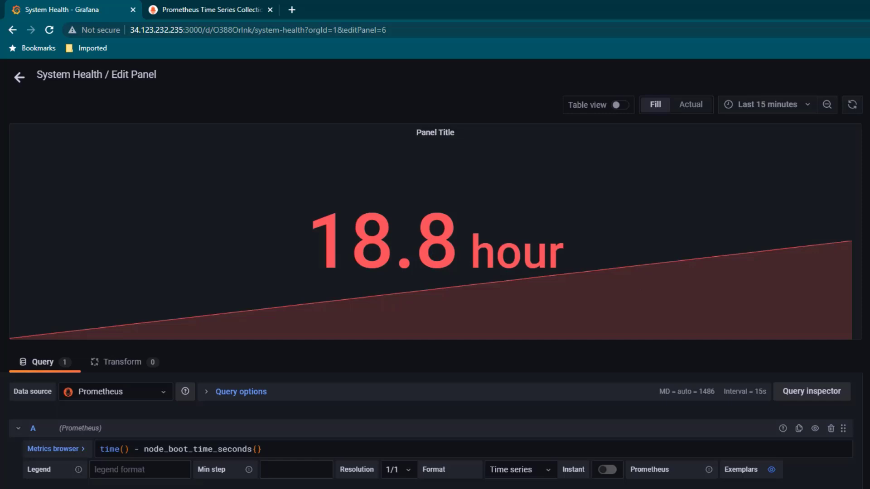
Rename the panel title to 'Uptime'
{"action": "left_click_drag", "start_coordinate": [715, 228], "coordinate": [541, 239]}
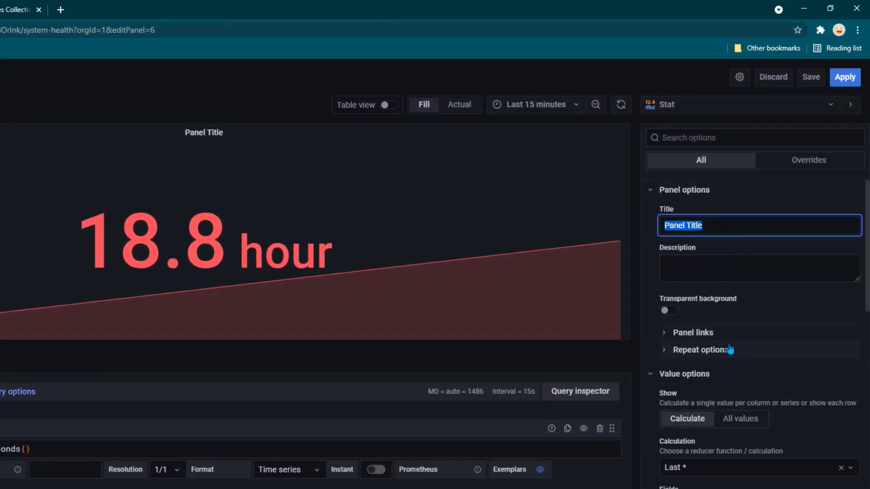
{"action": "type", "text": "Uptime"}
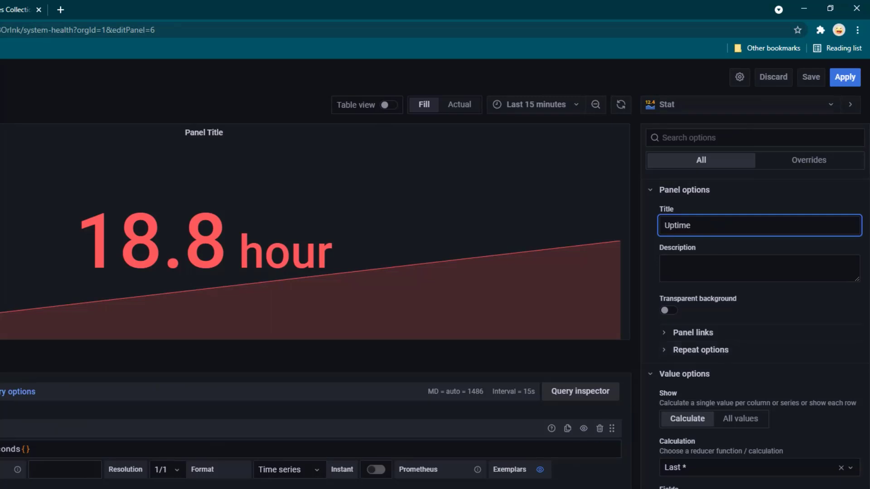
{"action": "left_click", "coordinate": [551, 380]}
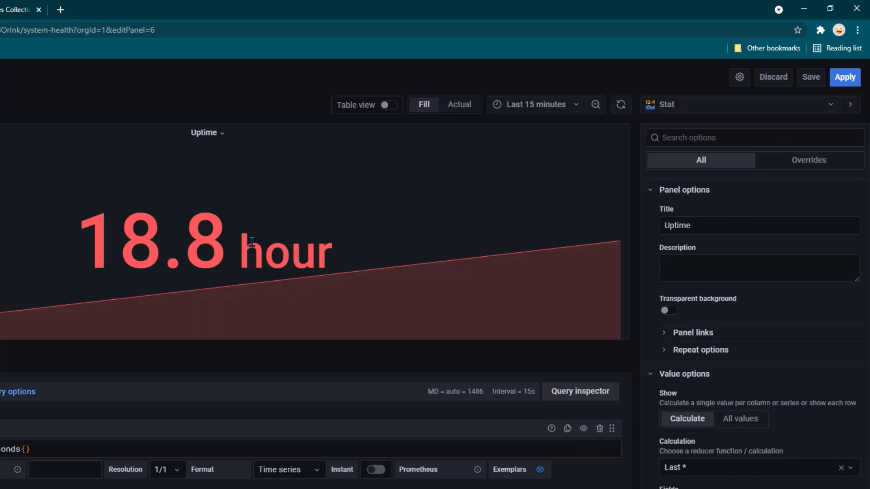
Delete the 80 threshold so the value shows green, and apply the panel to the dashboard
{"action": "scroll", "coordinate": [824, 357], "scroll_direction": "down", "scroll_amount": 15}
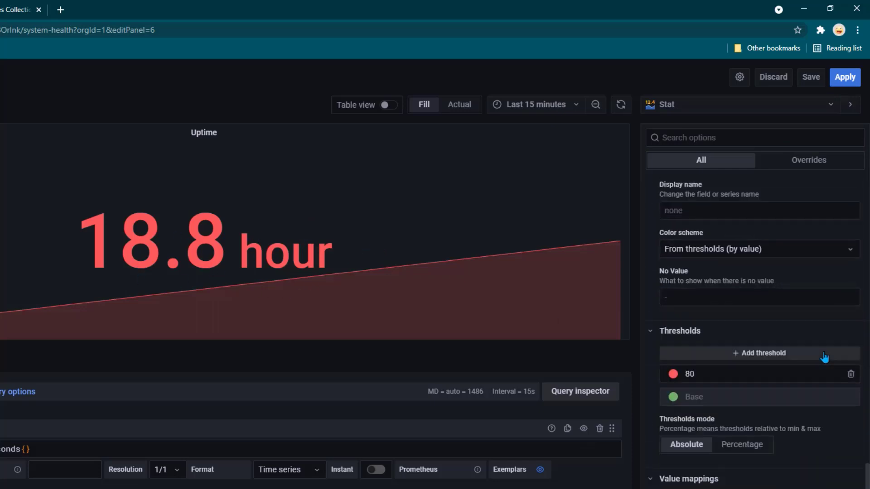
{"action": "scroll", "coordinate": [824, 357], "scroll_direction": "down", "scroll_amount": 1}
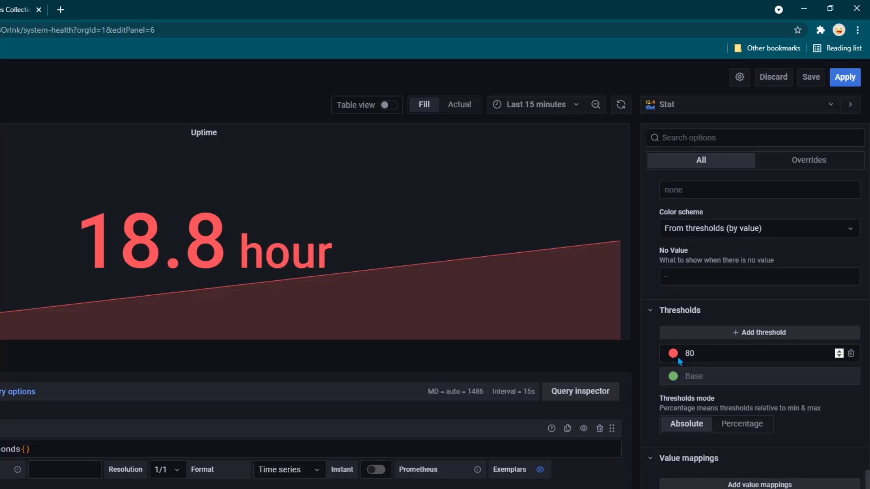
{"action": "left_click", "coordinate": [851, 353]}
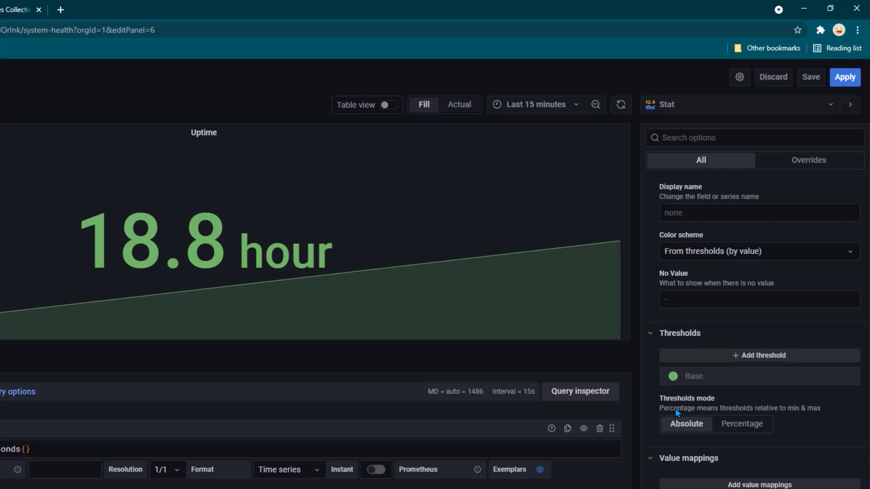
{"action": "left_click", "coordinate": [845, 79]}
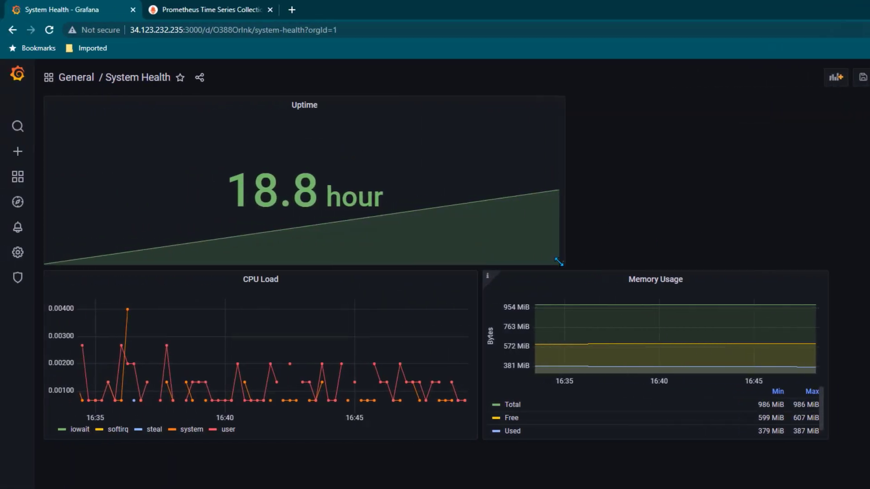
Drag the Uptime panel's corner inward to make it smaller on the dashboard
{"action": "left_click_drag", "start_coordinate": [559, 261], "coordinate": [155, 171]}
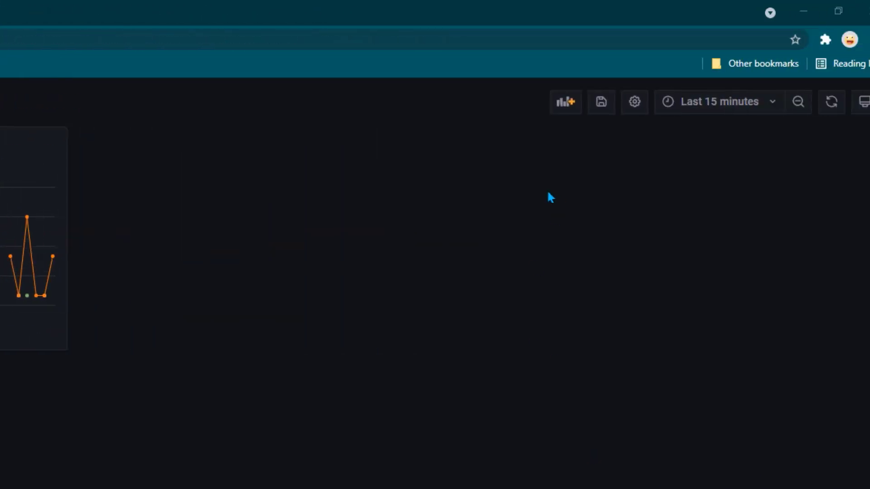
Create another empty panel and choose Time series as its visualization
{"action": "left_click", "coordinate": [542, 104]}
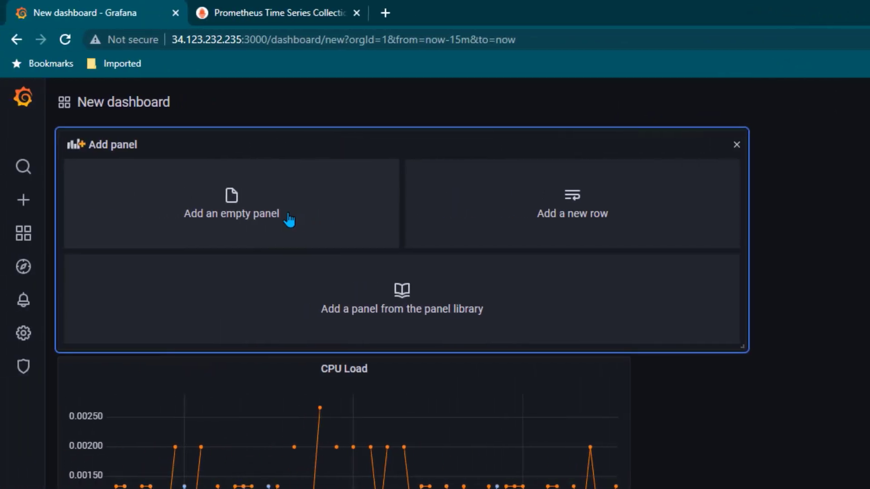
{"action": "left_click", "coordinate": [315, 218]}
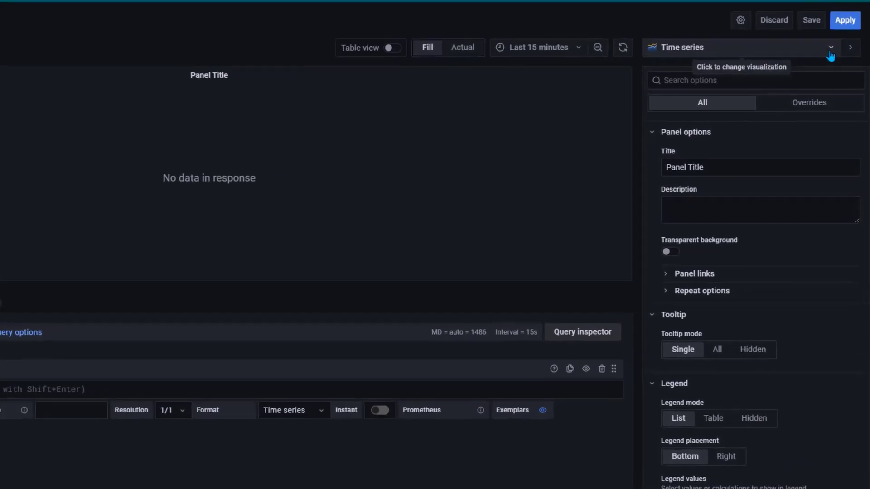
{"action": "left_click", "coordinate": [814, 78]}
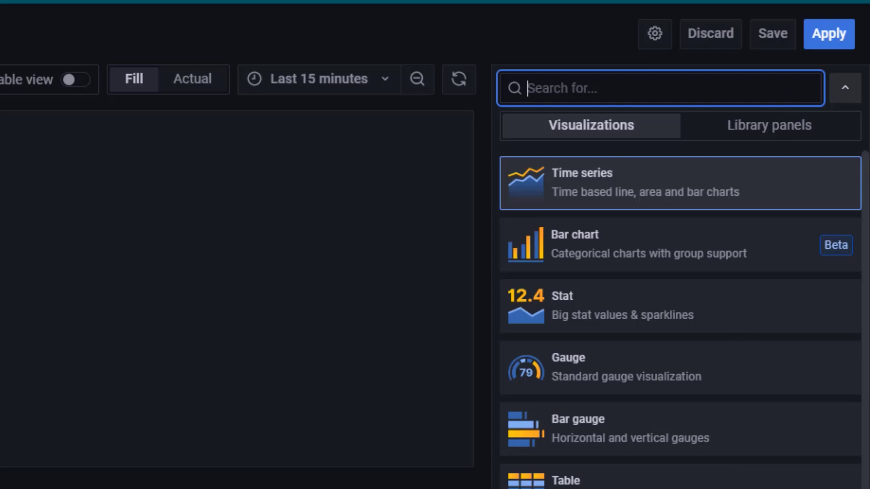
{"action": "scroll", "coordinate": [680, 317], "scroll_direction": "down", "scroll_amount": 10}
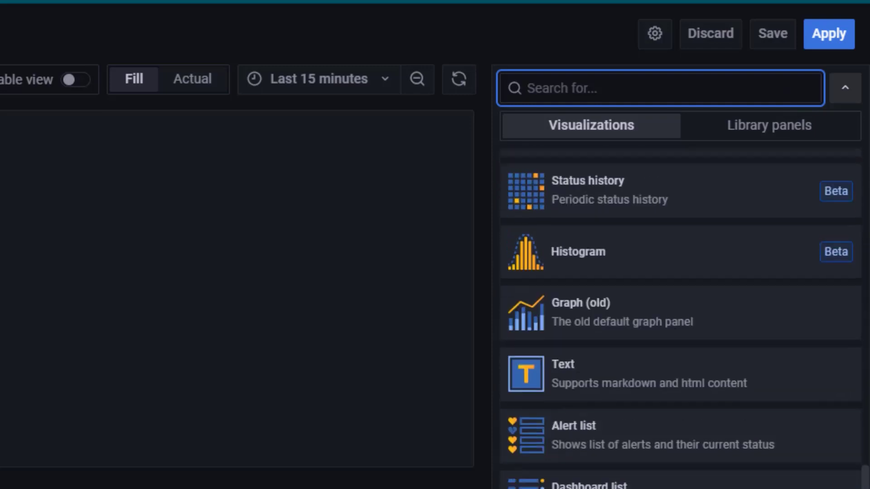
{"action": "scroll", "coordinate": [680, 317], "scroll_direction": "up", "scroll_amount": 10}
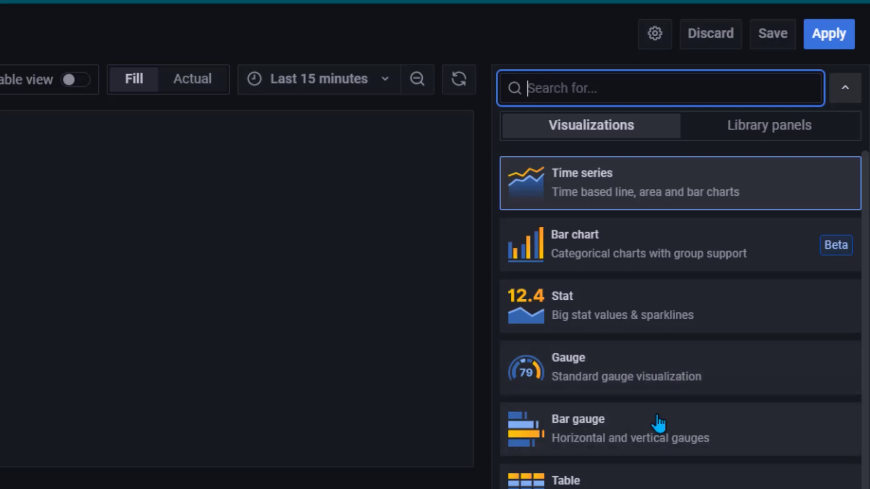
{"action": "scroll", "coordinate": [679, 317], "scroll_direction": "down", "scroll_amount": 6}
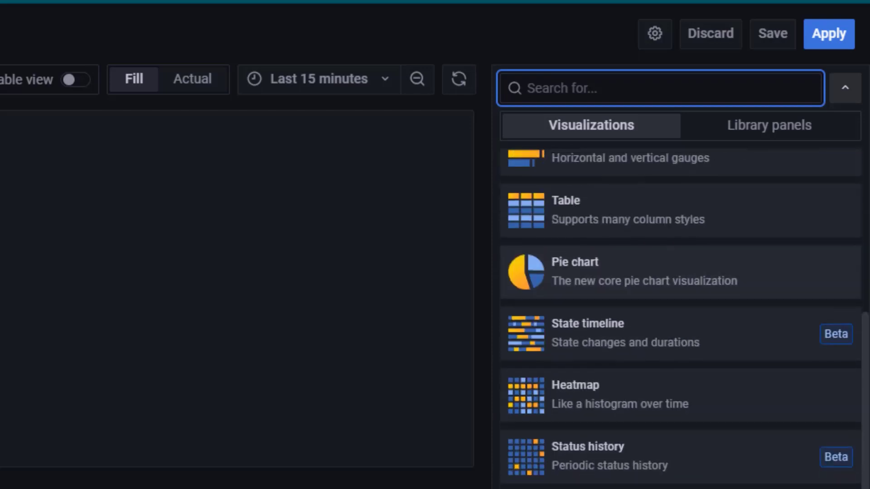
{"action": "scroll", "coordinate": [679, 317], "scroll_direction": "down", "scroll_amount": 5}
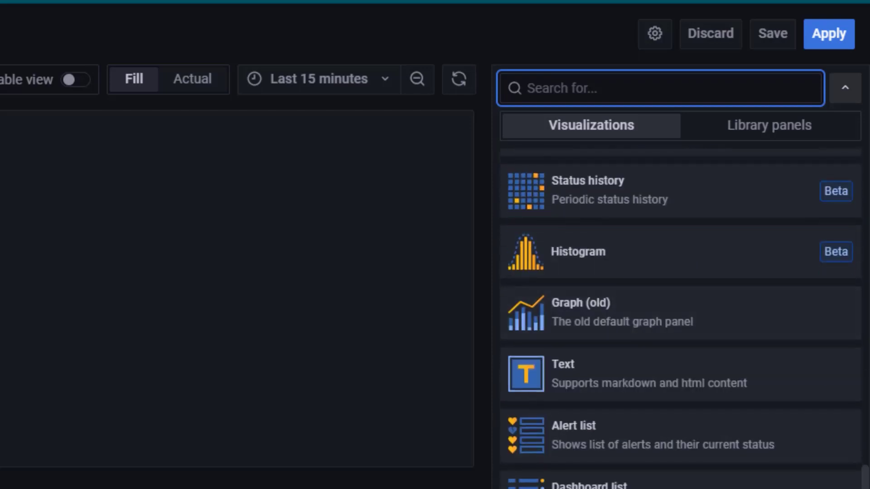
{"action": "scroll", "coordinate": [680, 317], "scroll_direction": "up", "scroll_amount": 10}
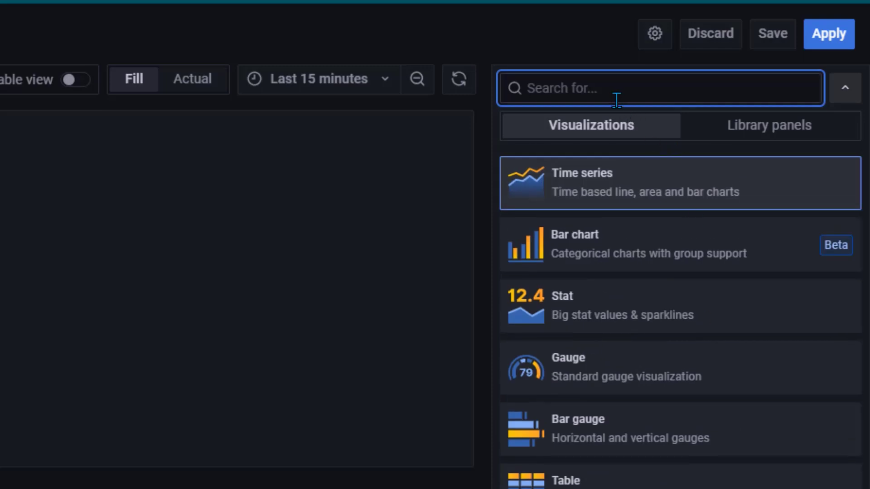
{"action": "left_click", "coordinate": [634, 194]}
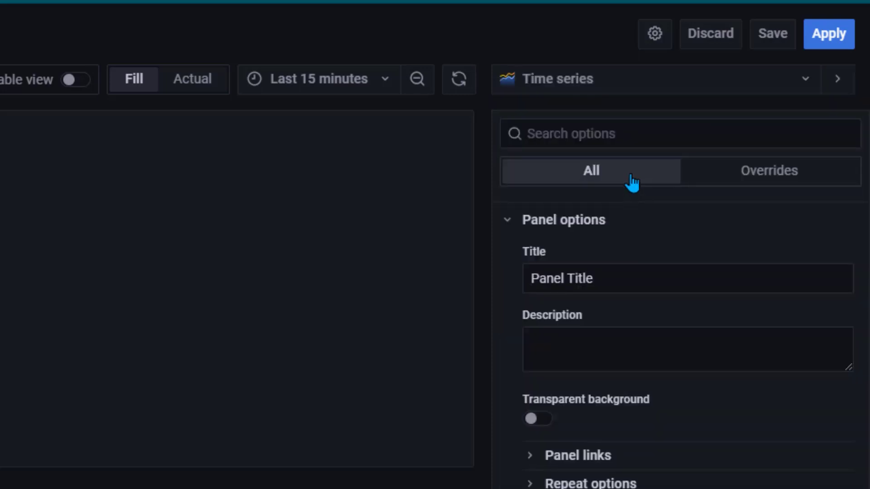
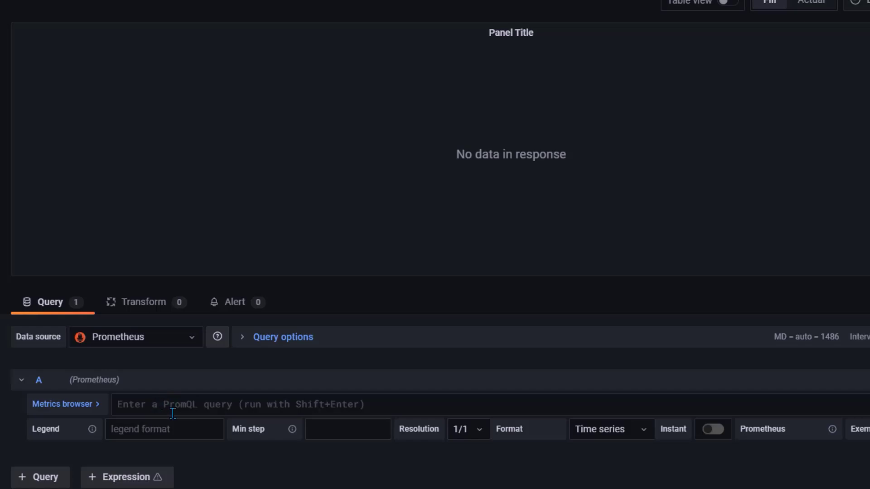
Open the Metrics browser for query A and filter the metric list by 'memory'
{"action": "left_click", "coordinate": [91, 410]}
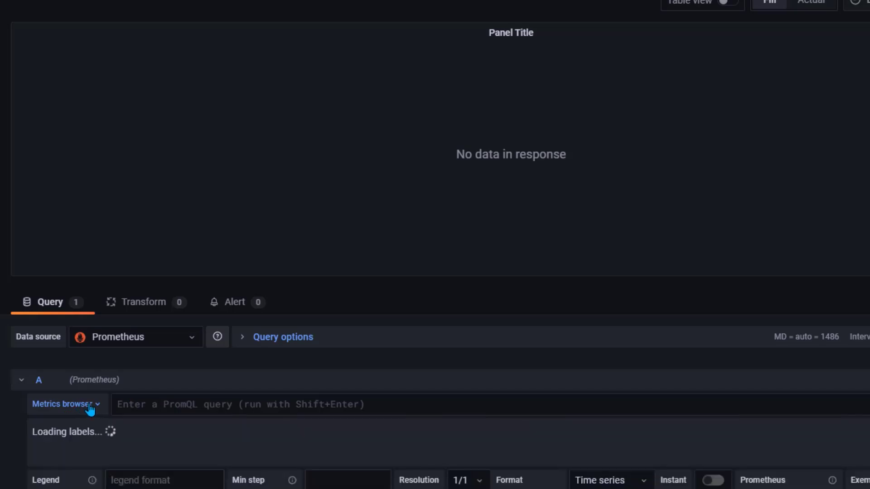
{"action": "scroll", "coordinate": [193, 460], "scroll_direction": "down", "scroll_amount": 5}
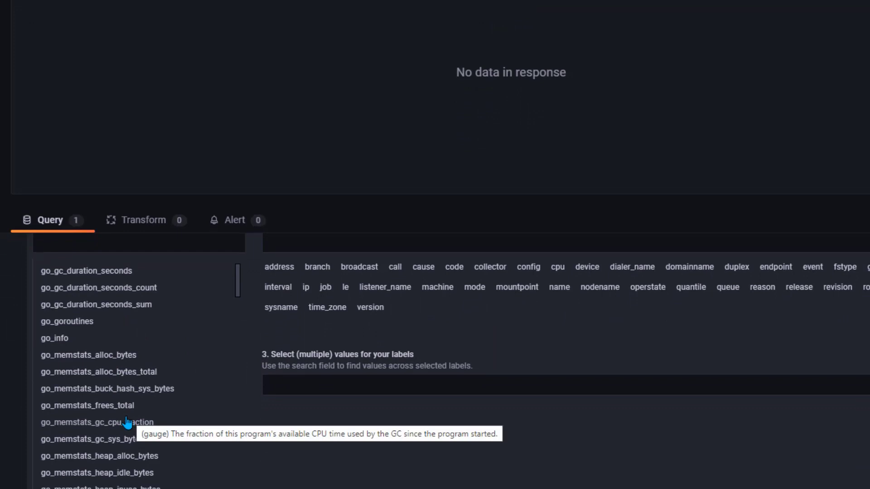
{"action": "scroll", "coordinate": [125, 425], "scroll_direction": "up", "scroll_amount": 2}
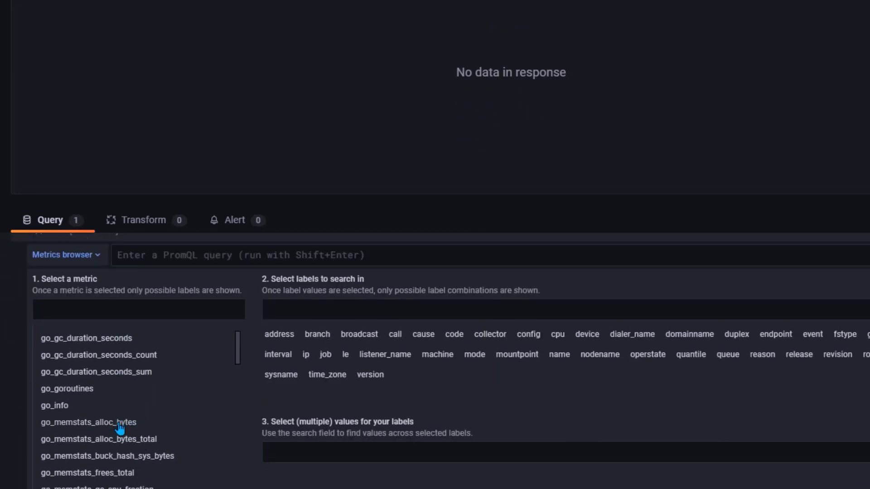
{"action": "scroll", "coordinate": [120, 430], "scroll_direction": "down", "scroll_amount": 15}
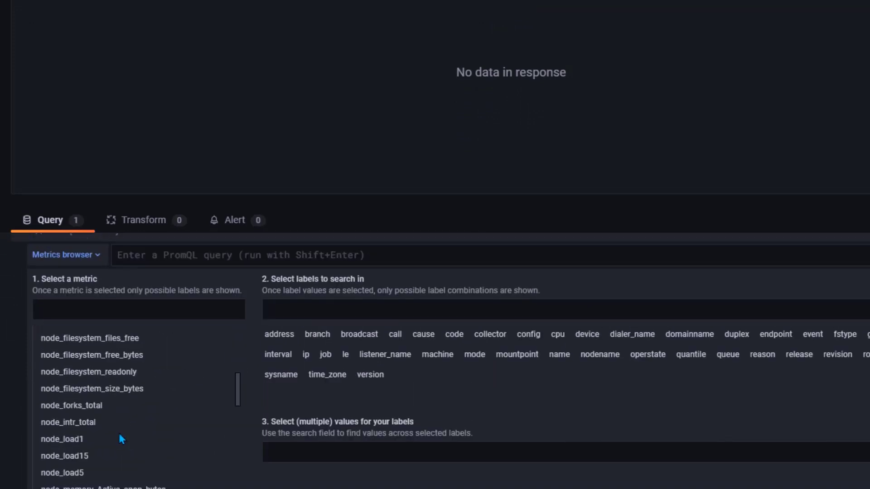
{"action": "scroll", "coordinate": [121, 439], "scroll_direction": "down", "scroll_amount": 4}
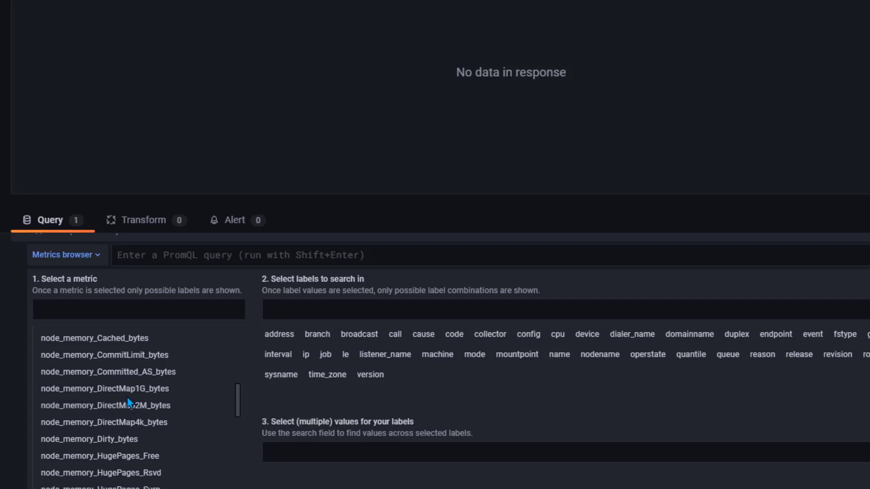
{"action": "left_click", "coordinate": [141, 310]}
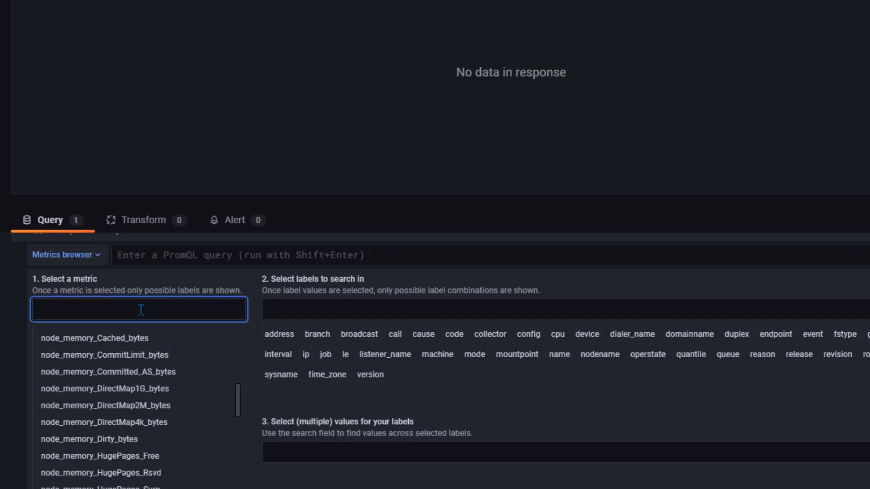
{"action": "type", "text": "memory"}
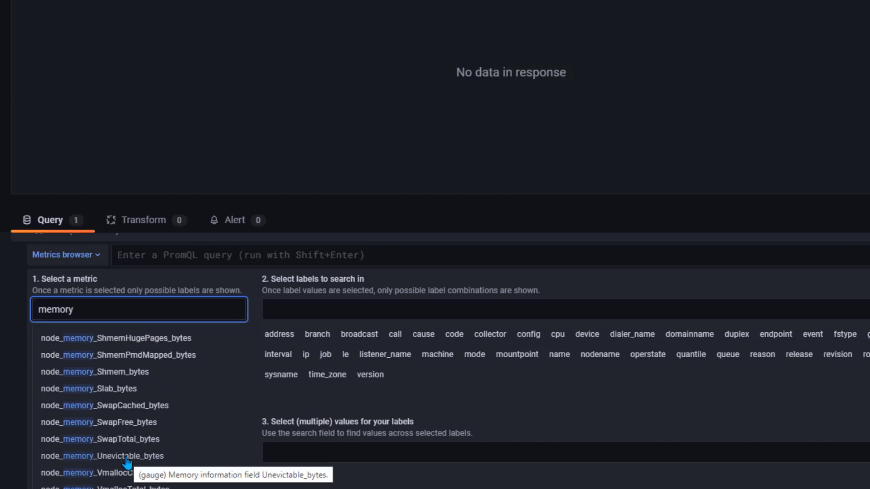
{"action": "scroll", "coordinate": [147, 407], "scroll_direction": "down", "scroll_amount": 2}
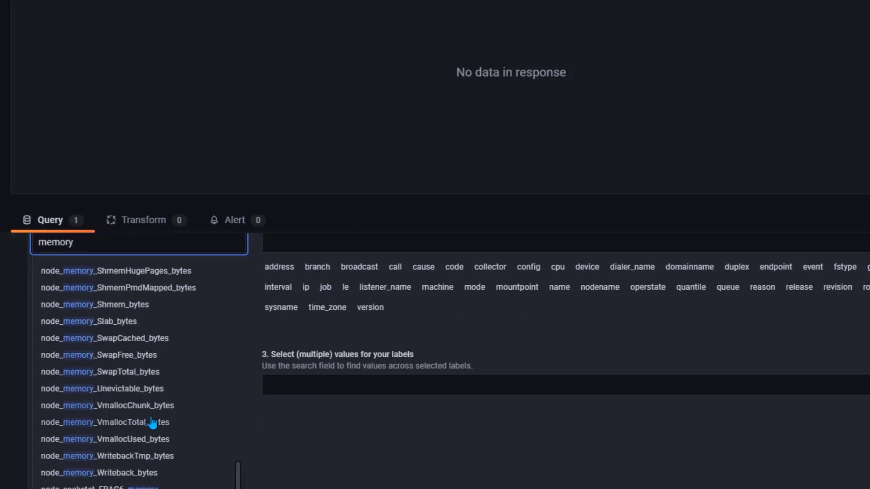
{"action": "scroll", "coordinate": [152, 423], "scroll_direction": "down", "scroll_amount": 2}
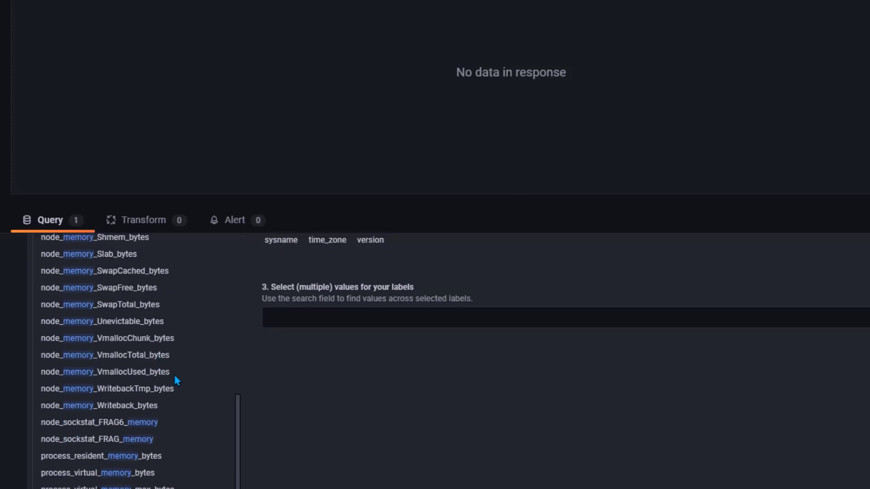
{"action": "scroll", "coordinate": [175, 377], "scroll_direction": "down", "scroll_amount": 4}
{"action": "scroll", "coordinate": [176, 378], "scroll_direction": "up", "scroll_amount": 6}
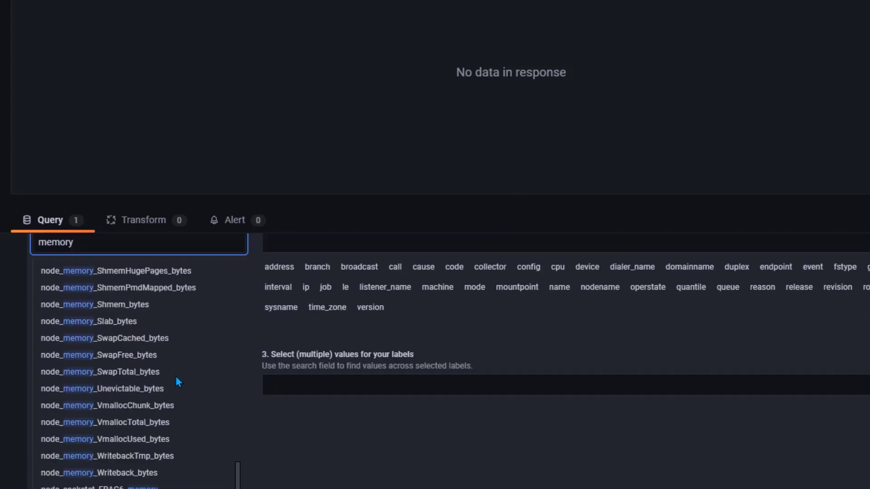
{"action": "scroll", "coordinate": [175, 376], "scroll_direction": "down", "scroll_amount": 4}
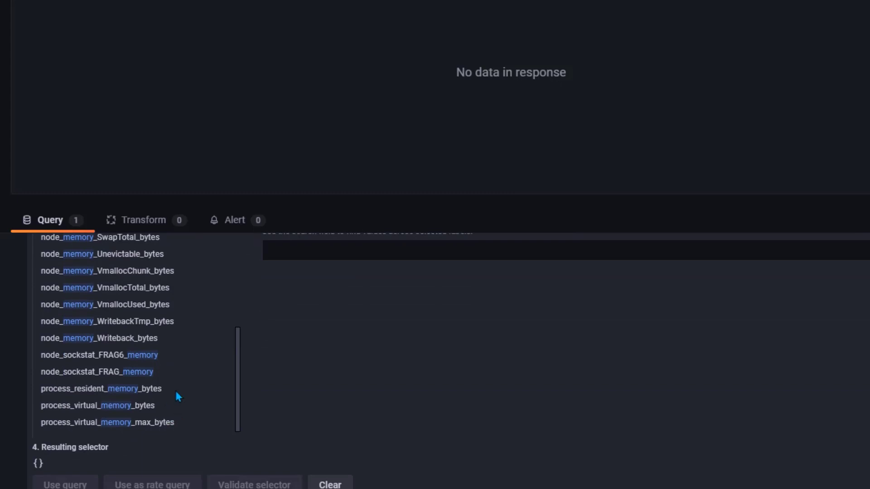
{"action": "scroll", "coordinate": [176, 393], "scroll_direction": "up", "scroll_amount": 3}
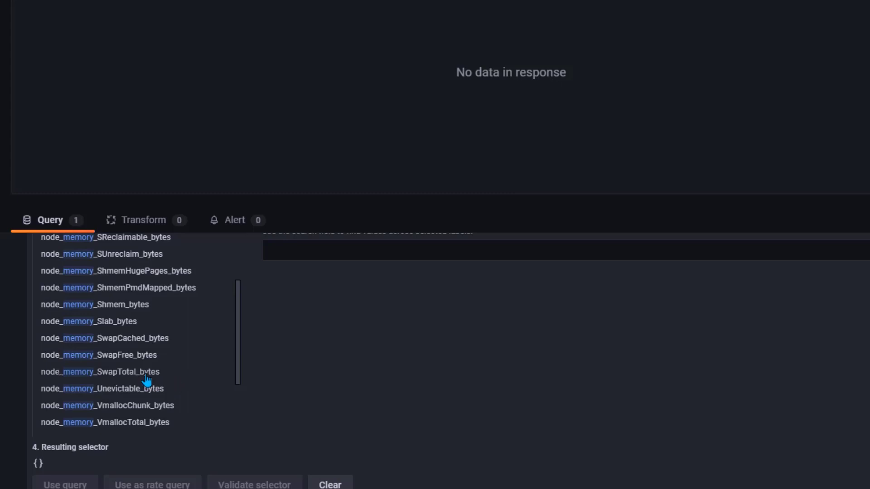
{"action": "scroll", "coordinate": [146, 382], "scroll_direction": "up", "scroll_amount": 1}
{"action": "scroll", "coordinate": [146, 380], "scroll_direction": "up", "scroll_amount": 3}
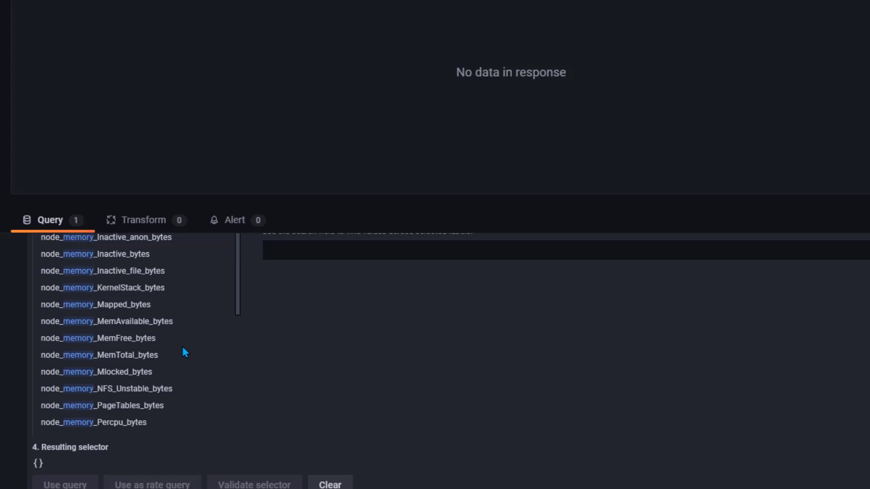
Pick node_memory_MemTotal_bytes so the resulting selector reads node_memory_MemTotal_bytes{}
{"action": "left_click", "coordinate": [142, 357]}
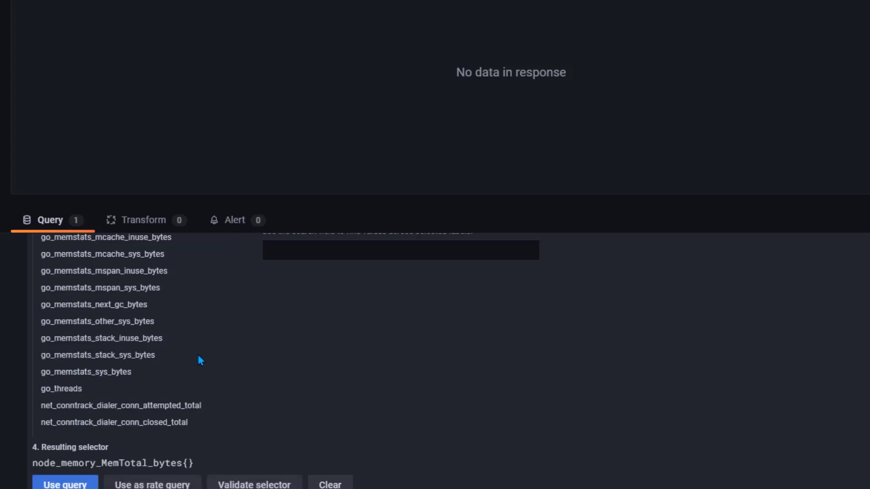
{"action": "scroll", "coordinate": [285, 374], "scroll_direction": "up", "scroll_amount": 4}
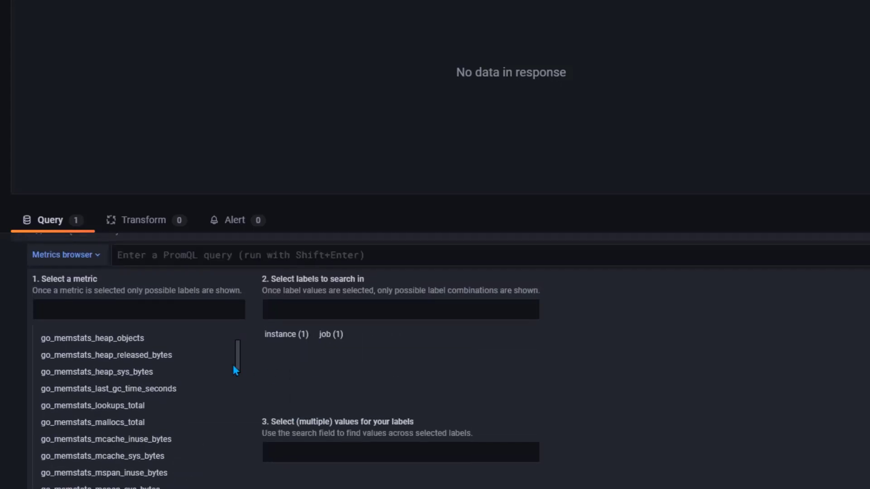
{"action": "scroll", "coordinate": [213, 344], "scroll_direction": "up", "scroll_amount": 1}
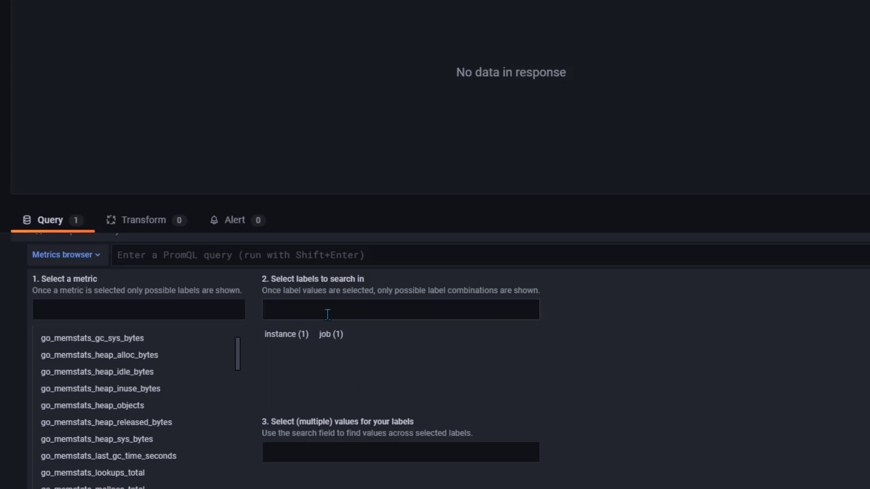
{"action": "scroll", "coordinate": [410, 357], "scroll_direction": "down", "scroll_amount": 5}
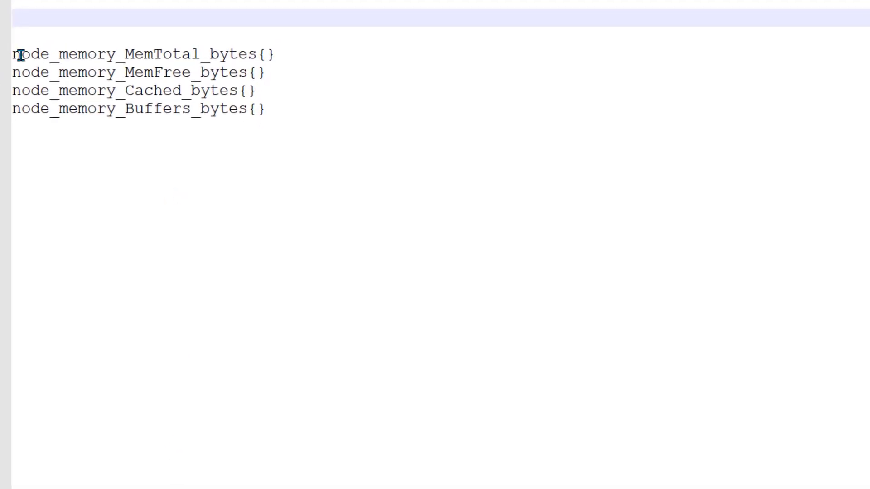
{"action": "mouse_move", "coordinate": [15, 55]}
{"action": "left_mouse_down"}
{"action": "mouse_move", "coordinate": [284, 55]}
{"action": "mouse_move", "coordinate": [21, 54]}
{"action": "left_mouse_up"}
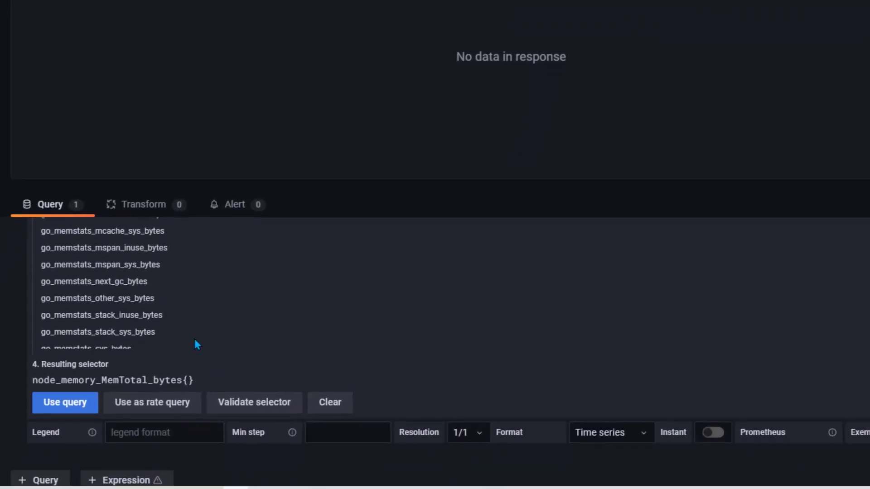
{"action": "scroll", "coordinate": [197, 346], "scroll_direction": "down", "scroll_amount": 2}
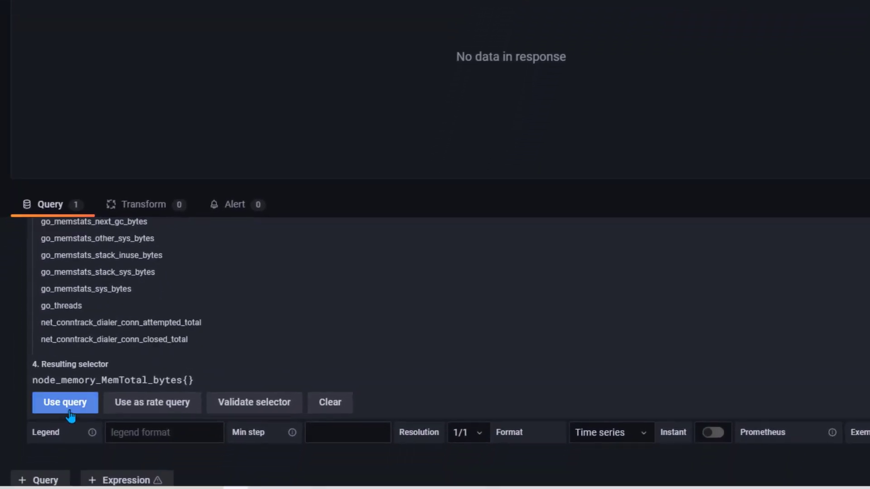
Use node_memory_MemTotal_bytes{} as query A, add an empty query B, and collapse A
{"action": "left_click", "coordinate": [73, 409]}
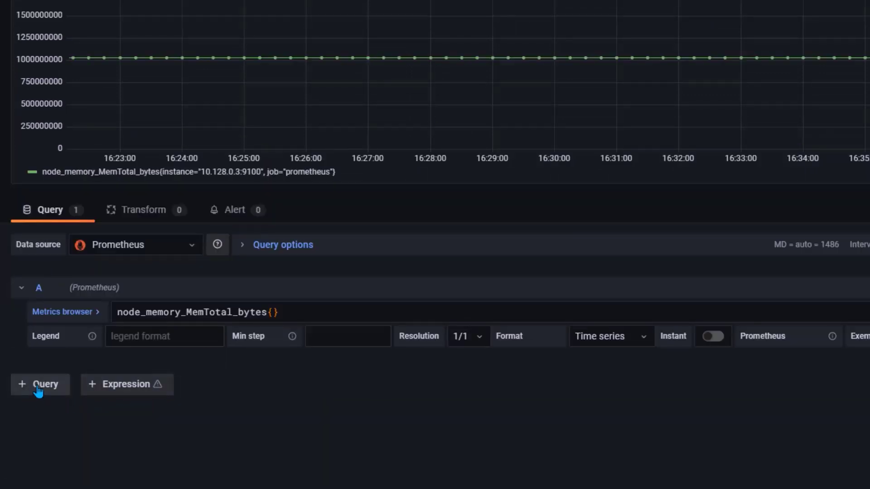
{"action": "left_click", "coordinate": [38, 387]}
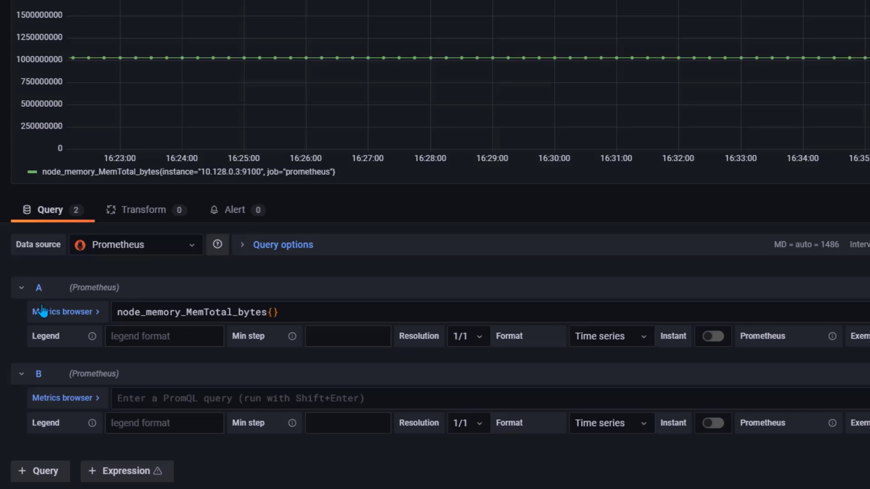
{"action": "left_click", "coordinate": [22, 290]}
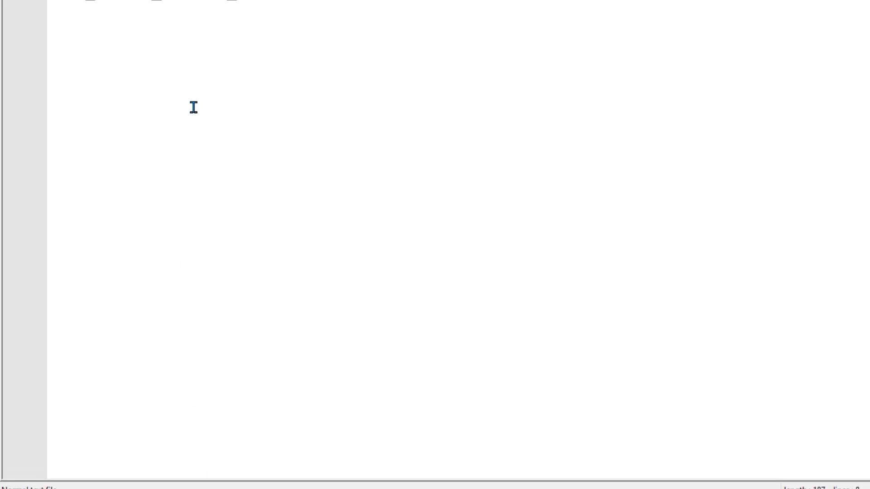
Copy the node_memory_MemFree_bytes{} selector line from the text editor notes and return to Chrome
{"action": "scroll", "coordinate": [193, 107], "scroll_direction": "up", "scroll_amount": 2}
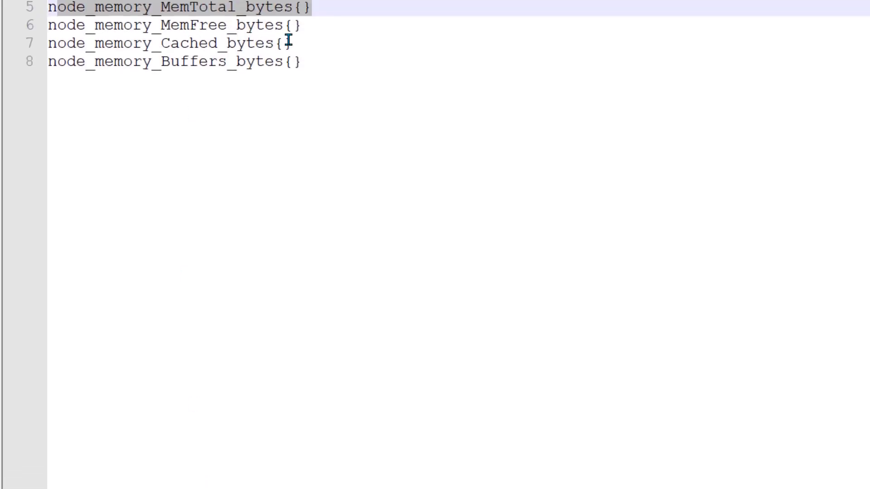
{"action": "left_click", "coordinate": [331, 43]}
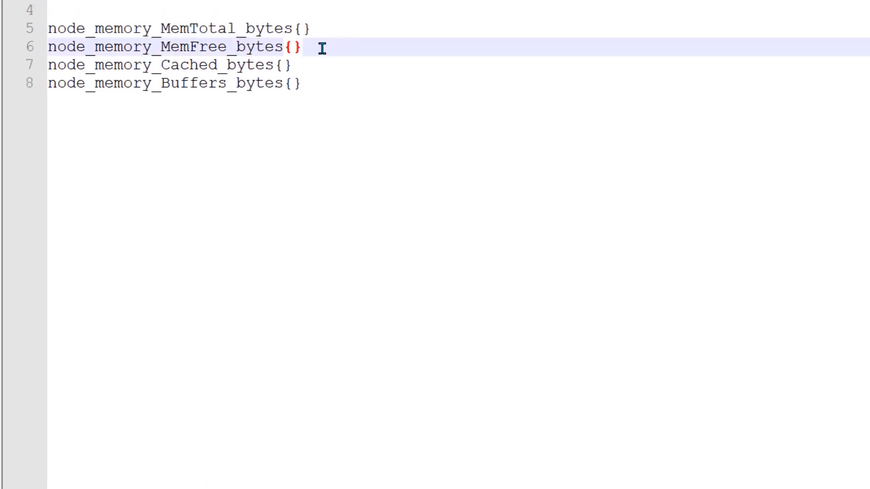
{"action": "left_click_drag", "start_coordinate": [322, 48], "coordinate": [56, 50]}
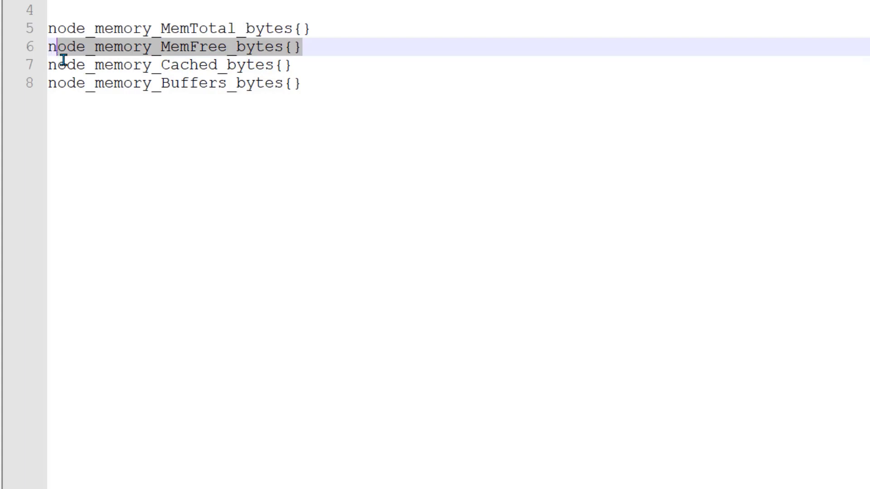
{"action": "left_click", "coordinate": [329, 28]}
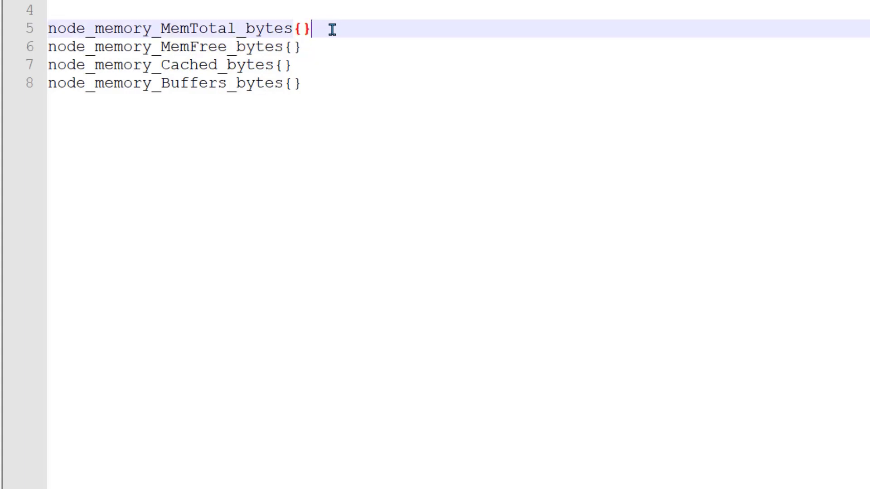
{"action": "triple_click", "coordinate": [204, 33]}
{"action": "key", "text": "alt+Tab"}
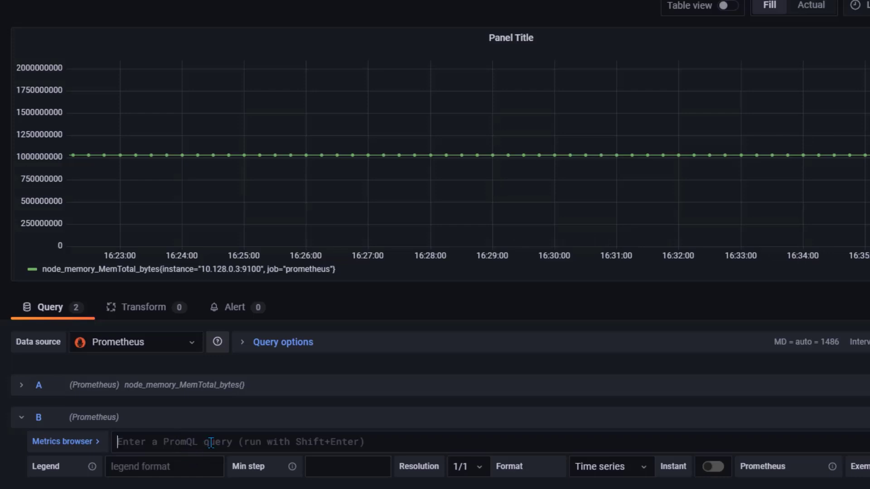
Paste node_memory_MemFree_bytes{} into query B, run it, and expand query A
{"action": "left_click", "coordinate": [210, 443]}
{"action": "type", "text": "node_memory_MemFree_bytes{}"}
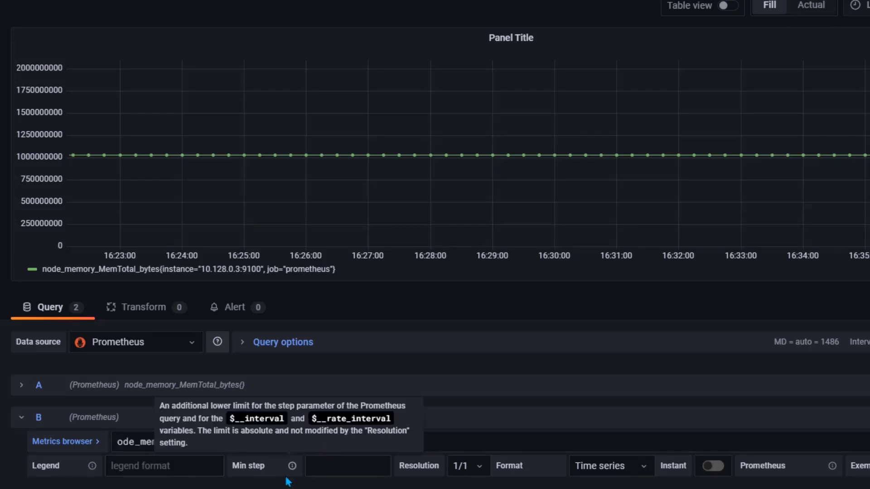
{"action": "type", "text": "n"}
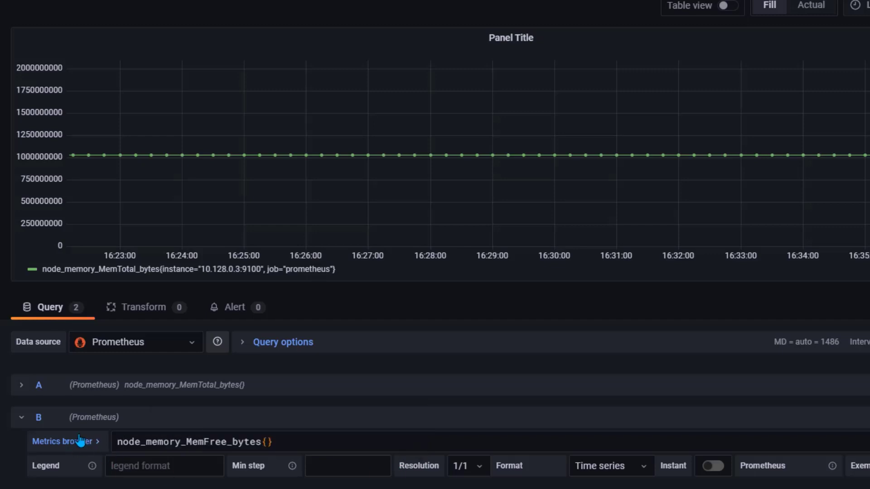
{"action": "key", "text": "shift+Return"}
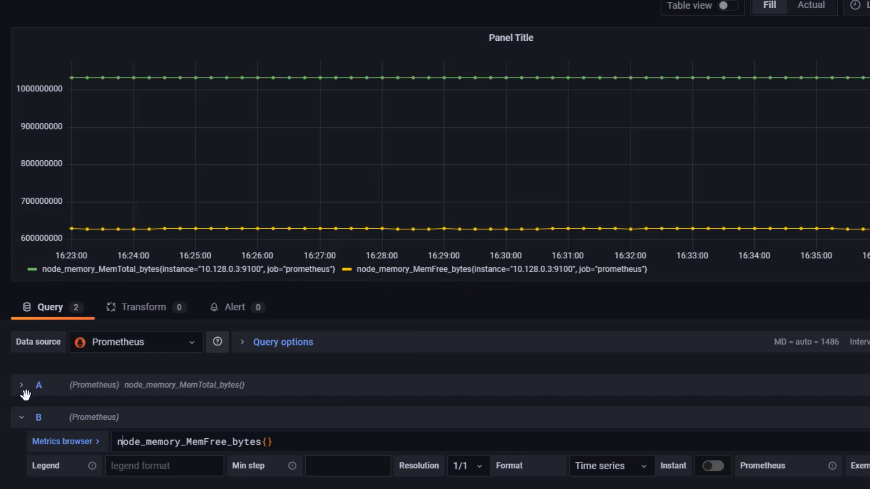
{"action": "scroll", "coordinate": [25, 385], "scroll_direction": "down", "scroll_amount": 2}
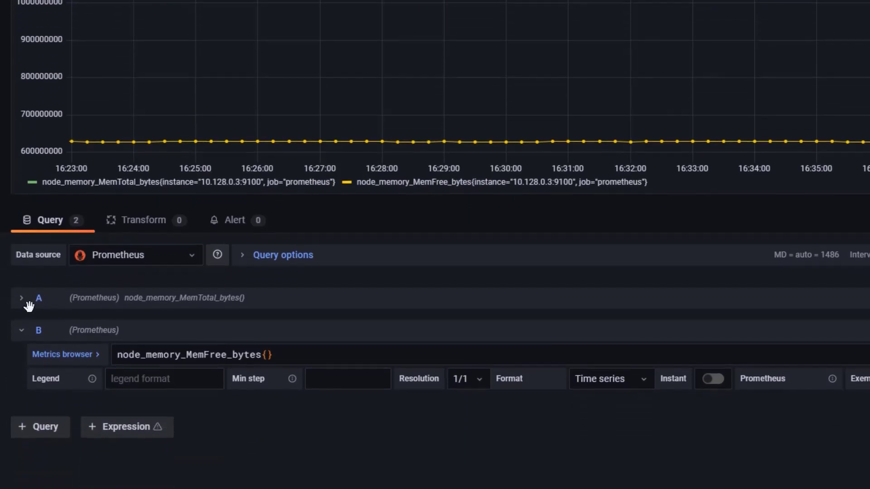
{"action": "left_click", "coordinate": [23, 300]}
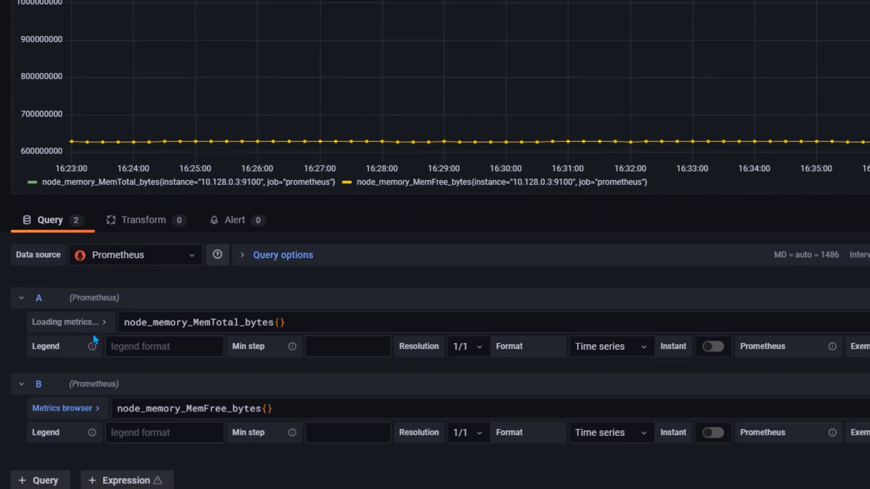
{"action": "mouse_move", "coordinate": [292, 346]}
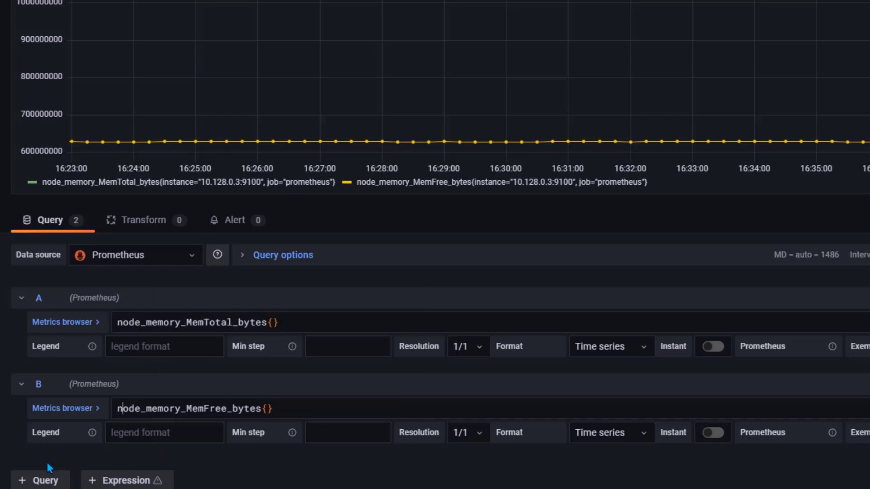
Add query C as node_memory_MemTotal_bytes{} - node_memory_MemFree_bytes{} to plot used memory
{"action": "left_click", "coordinate": [45, 482]}
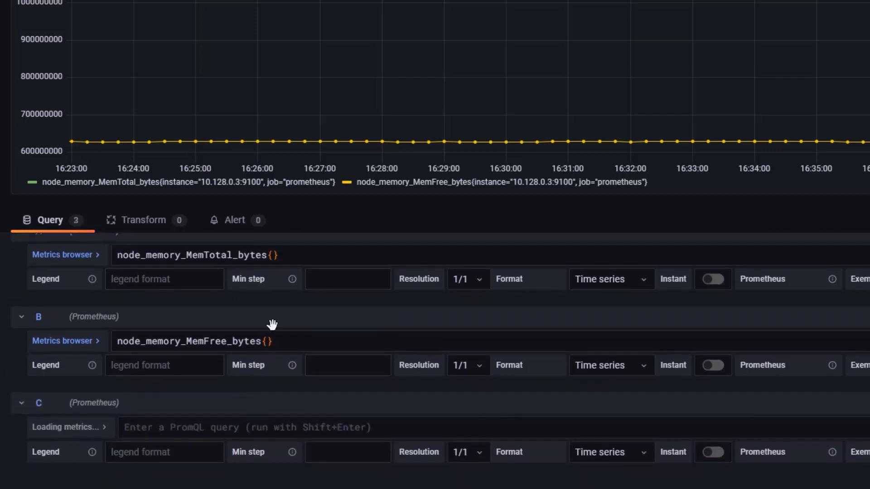
{"action": "left_click_drag", "start_coordinate": [300, 259], "coordinate": [109, 259]}
{"action": "key", "text": "ctrl+c"}
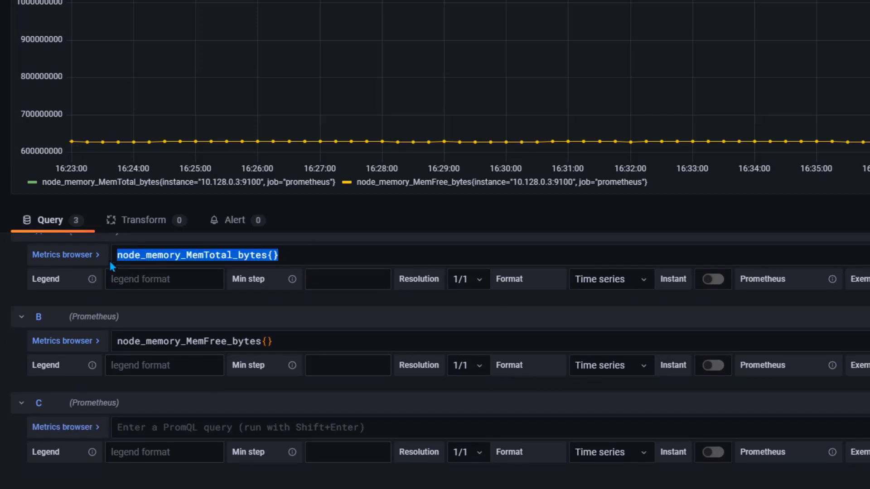
{"action": "left_click", "coordinate": [166, 427]}
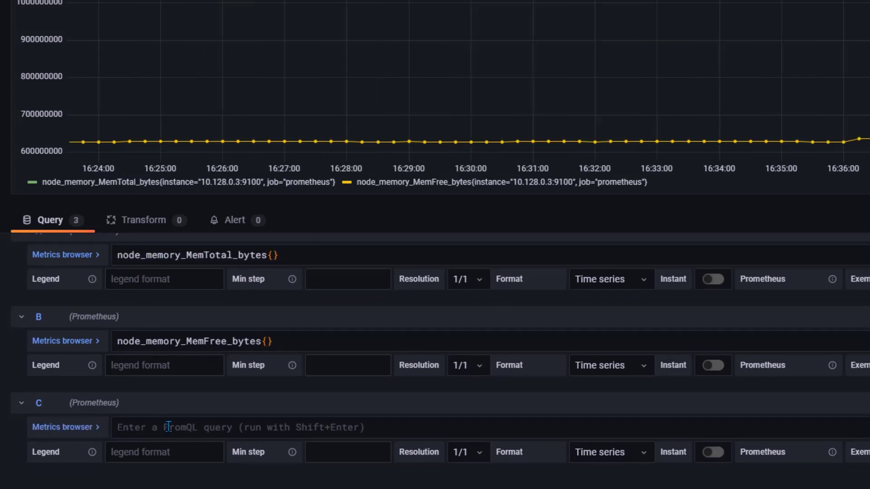
{"action": "key", "text": "ctrl+v"}
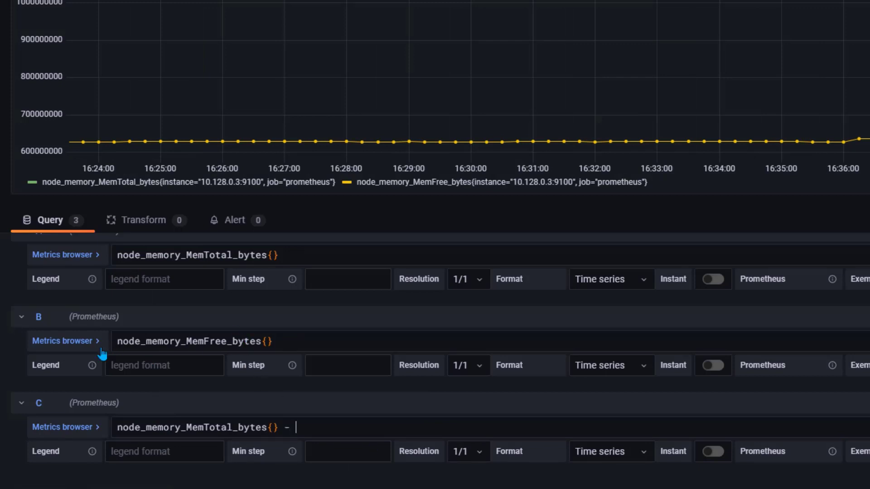
{"action": "left_click_drag", "start_coordinate": [301, 341], "coordinate": [109, 354]}
{"action": "key", "text": "ctrl+c"}
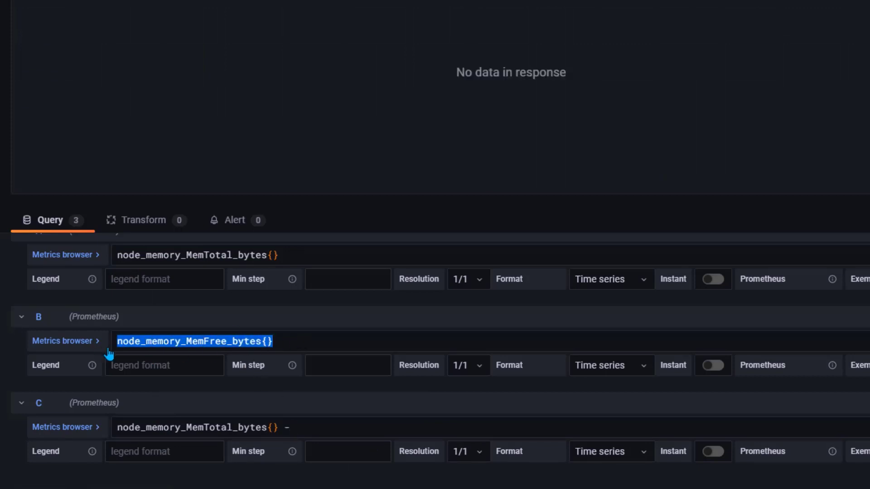
{"action": "left_click", "coordinate": [327, 429]}
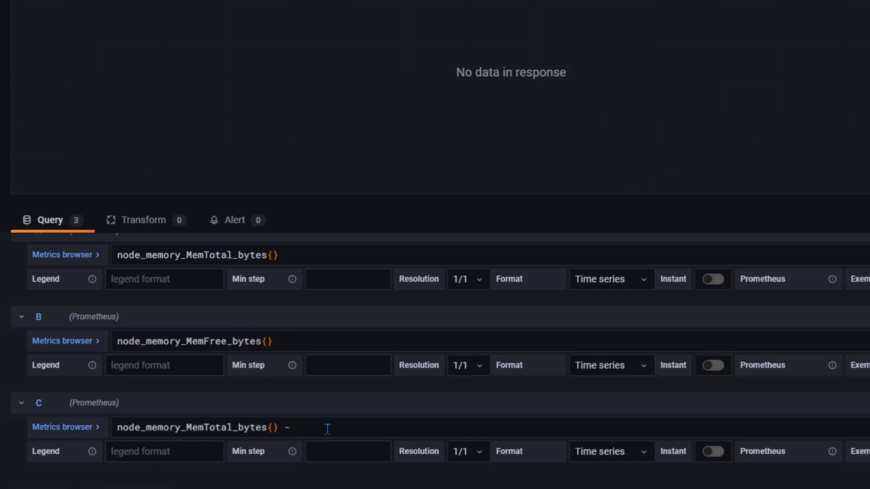
{"action": "key", "text": "ctrl+v"}
{"action": "scroll", "coordinate": [453, 462], "scroll_direction": "down", "scroll_amount": 1}
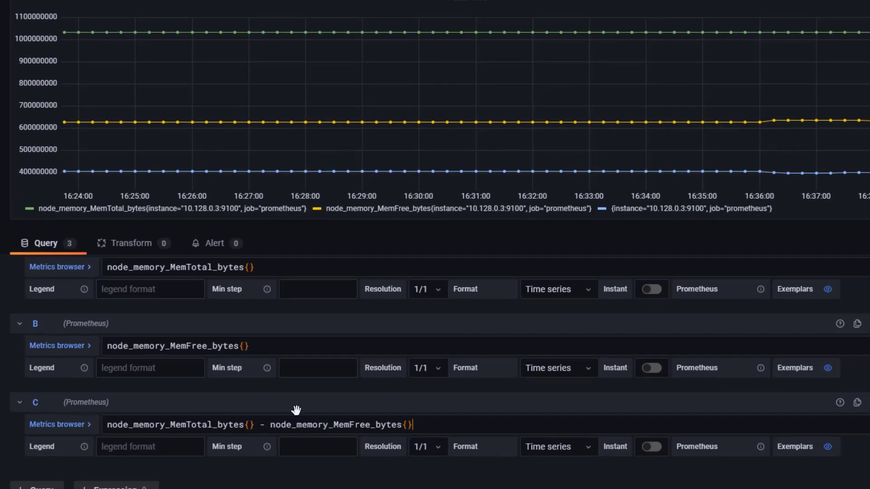
{"action": "scroll", "coordinate": [68, 392], "scroll_direction": "up", "scroll_amount": 3}
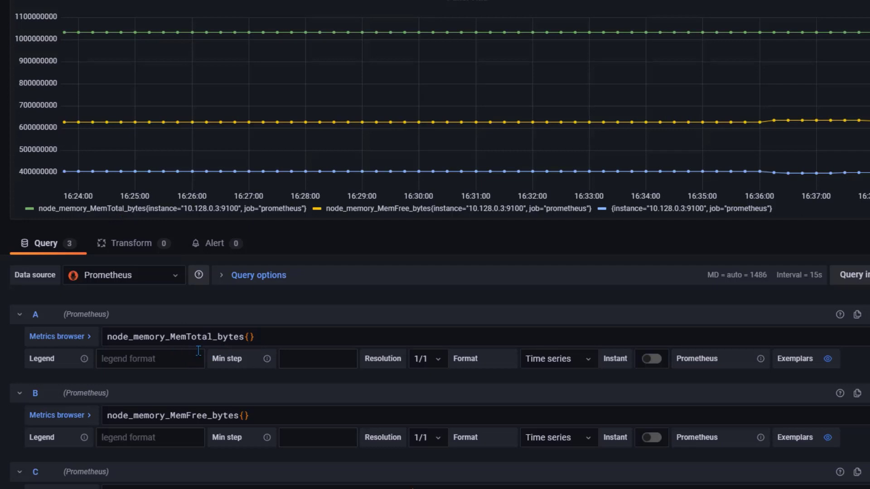
Set the legend names of queries A, B and C to Total, Free and Used
{"action": "left_click", "coordinate": [181, 363]}
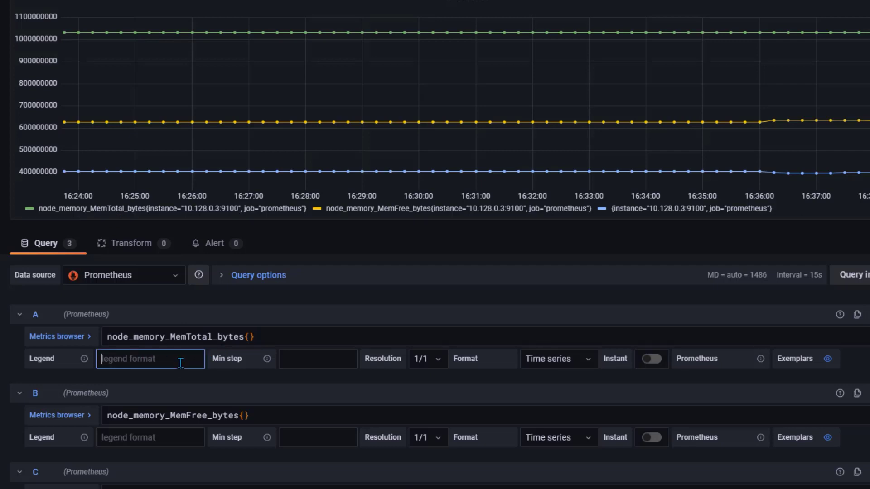
{"action": "type", "text": "Total"}
{"action": "left_click", "coordinate": [209, 378]}
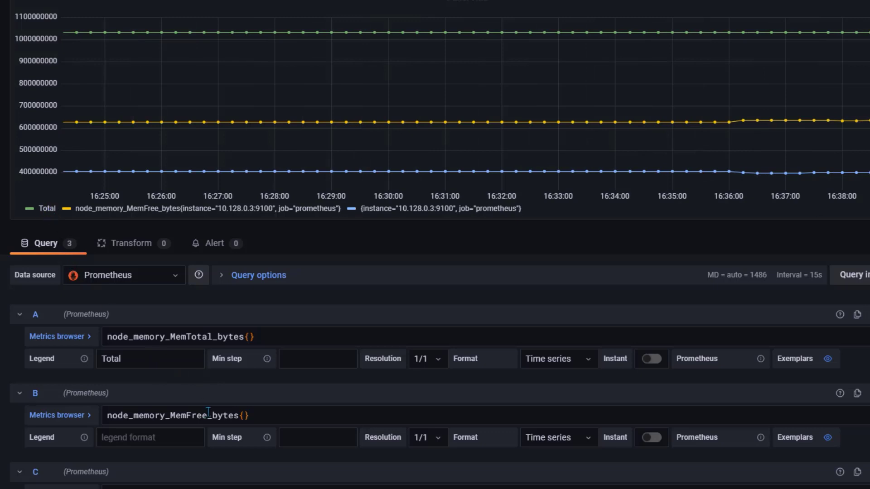
{"action": "scroll", "coordinate": [190, 410], "scroll_direction": "down", "scroll_amount": 2}
{"action": "left_click", "coordinate": [169, 379]}
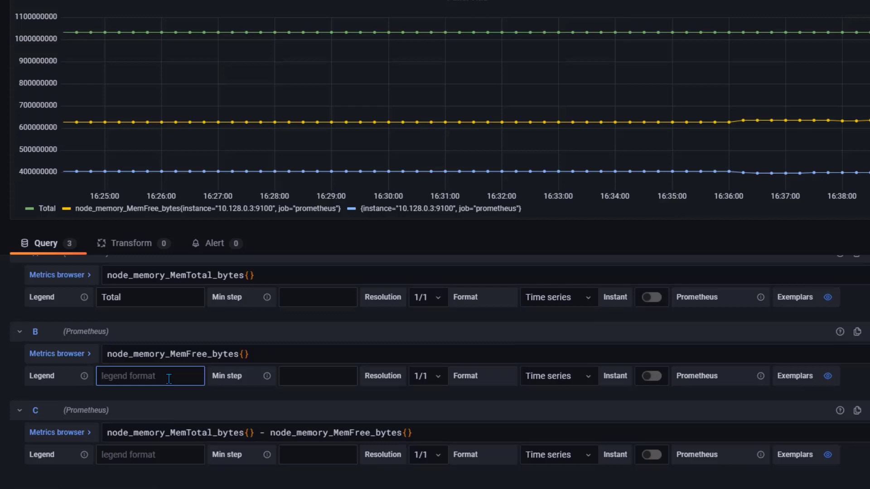
{"action": "type", "text": "Free"}
{"action": "left_click", "coordinate": [221, 396]}
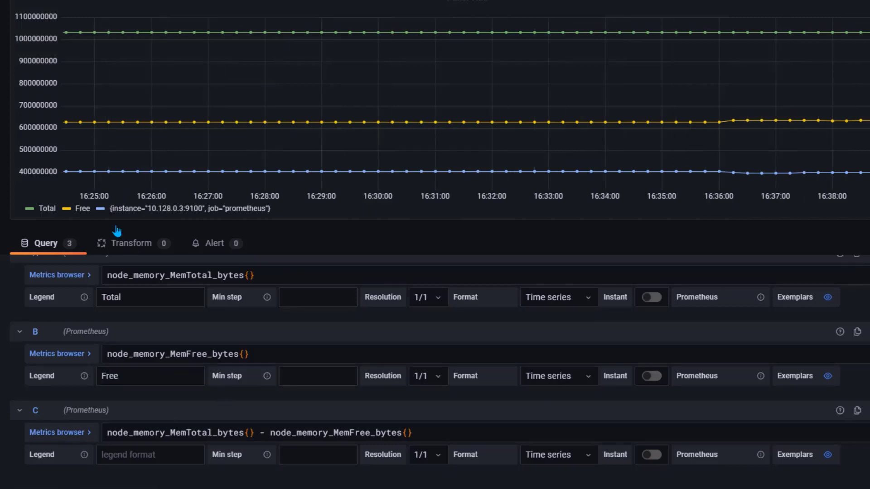
{"action": "scroll", "coordinate": [183, 398], "scroll_direction": "down", "scroll_amount": 1}
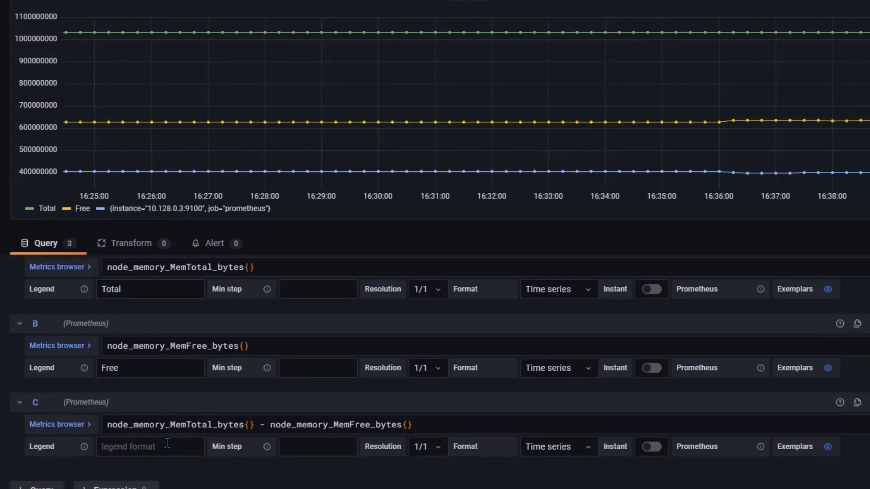
{"action": "left_click", "coordinate": [167, 446]}
{"action": "type", "text": "Used"}
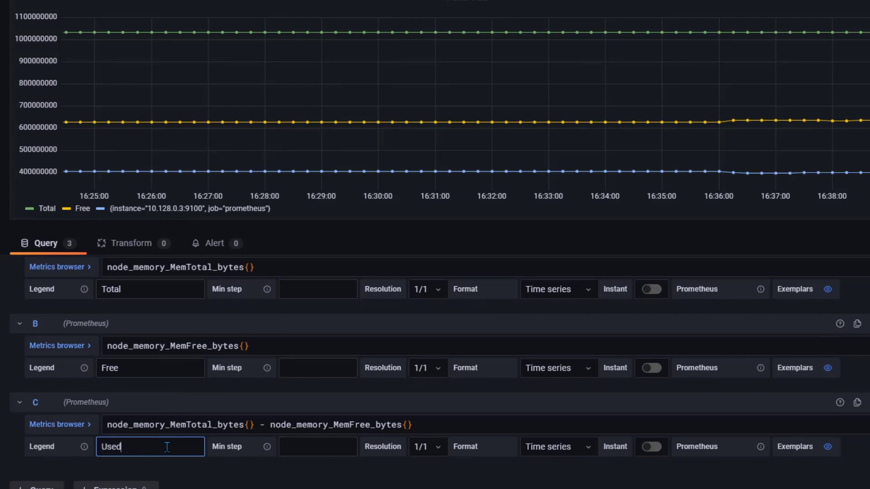
{"action": "left_click", "coordinate": [217, 465]}
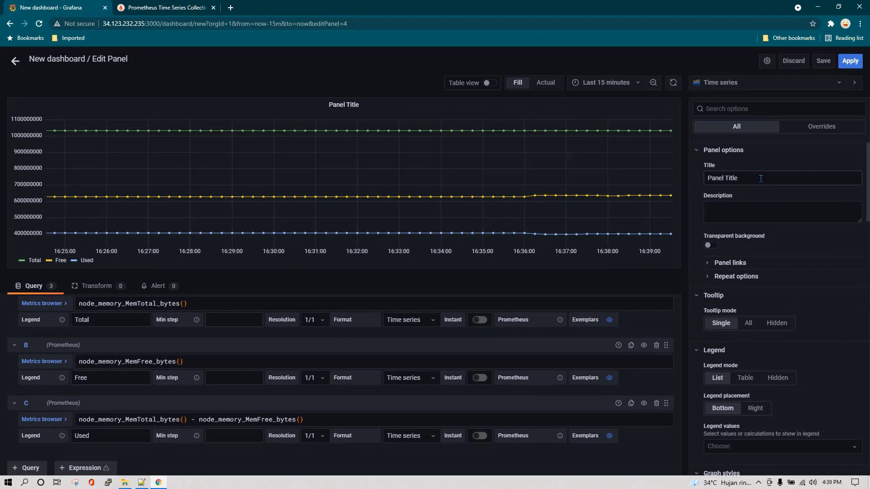
Change the panel title to 'Memory Usage'
{"action": "triple_click", "coordinate": [760, 179]}
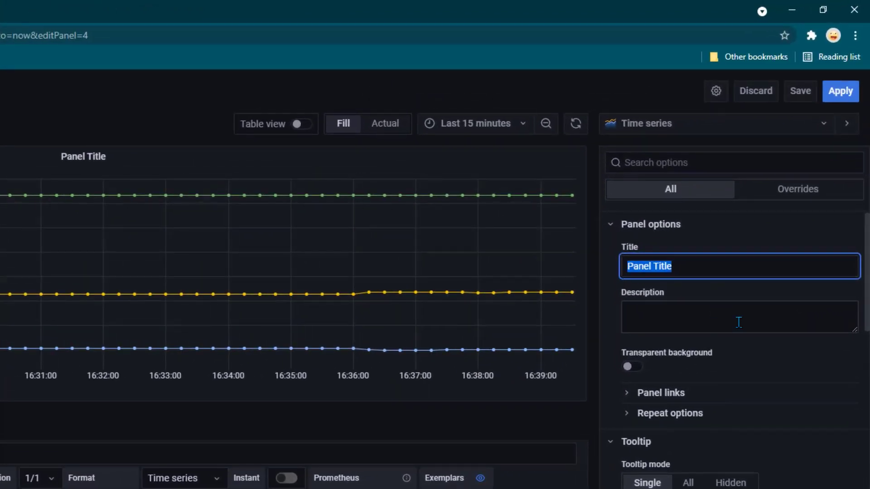
{"action": "type", "text": "Memory"}
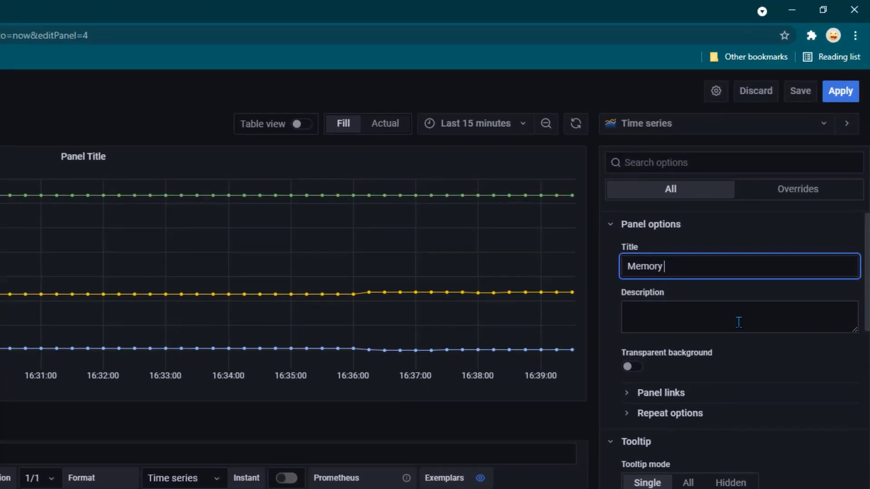
{"action": "type", "text": " Usage"}
{"action": "left_click", "coordinate": [739, 322]}
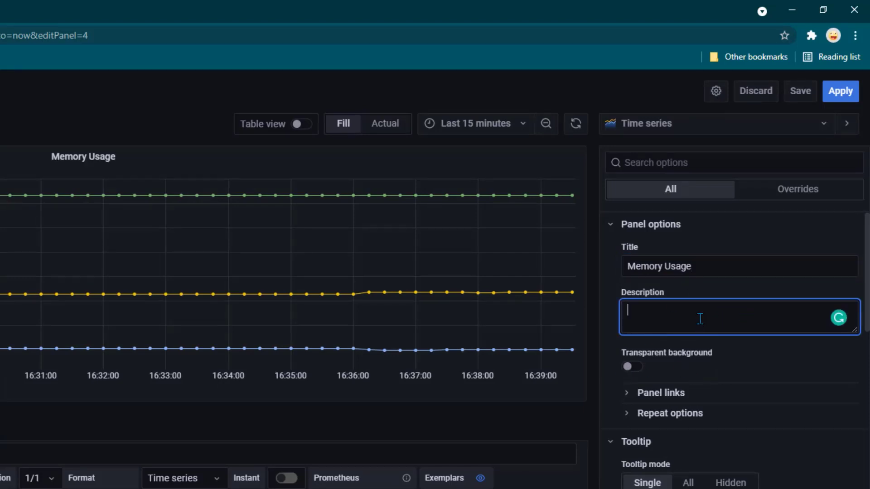
Add the description 'Memory Usage Panel' and turn on Transparent background
{"action": "left_click_drag", "start_coordinate": [721, 268], "coordinate": [604, 271]}
{"action": "key", "text": "ctrl+c"}
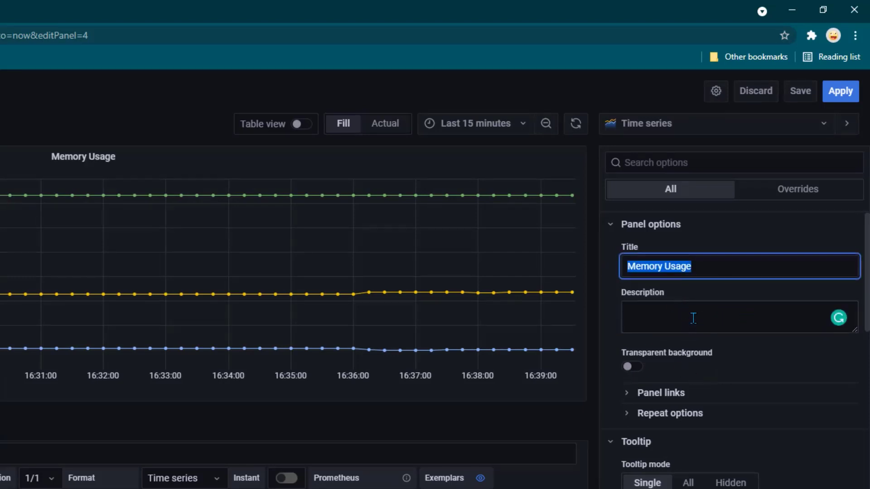
{"action": "left_click", "coordinate": [693, 318]}
{"action": "key", "text": "ctrl+v"}
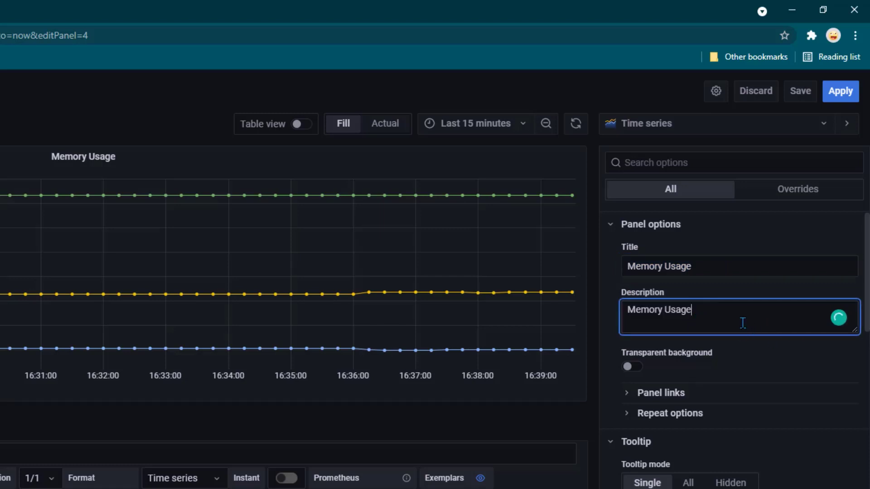
{"action": "type", "text": "Panel"}
{"action": "left_click", "coordinate": [754, 347]}
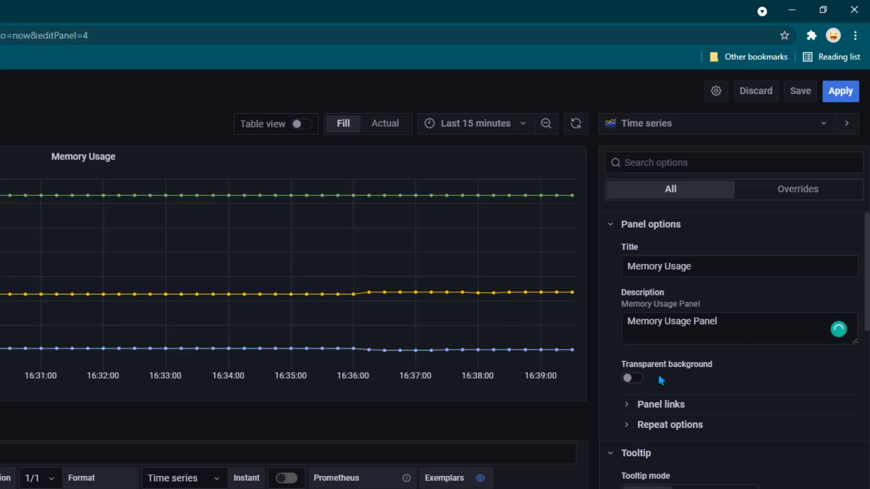
{"action": "left_click", "coordinate": [631, 378]}
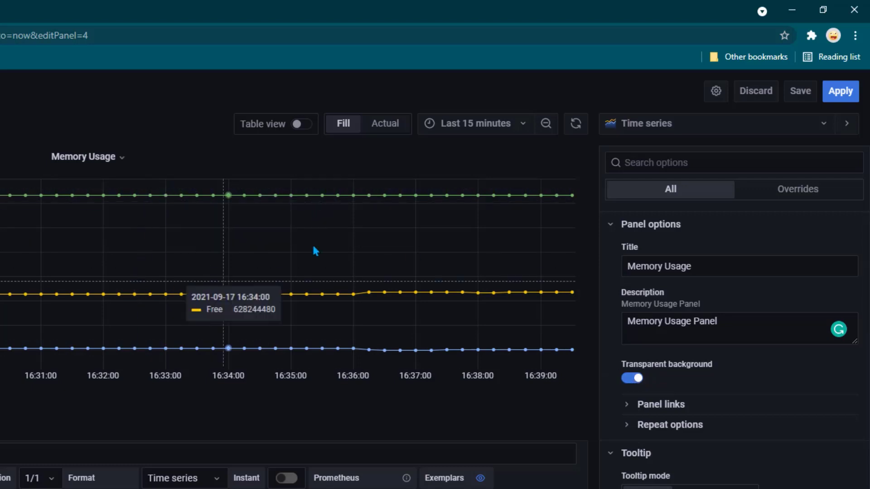
{"action": "left_click", "coordinate": [631, 378]}
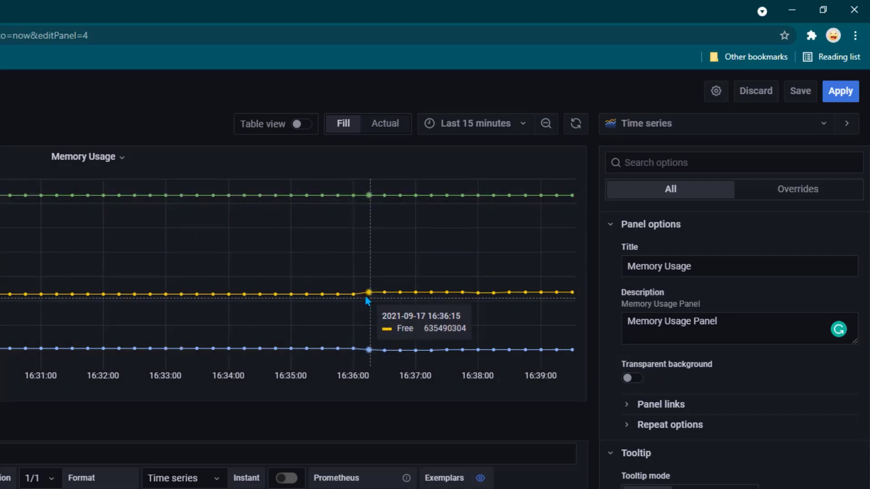
{"action": "scroll", "coordinate": [702, 378], "scroll_direction": "down", "scroll_amount": 2}
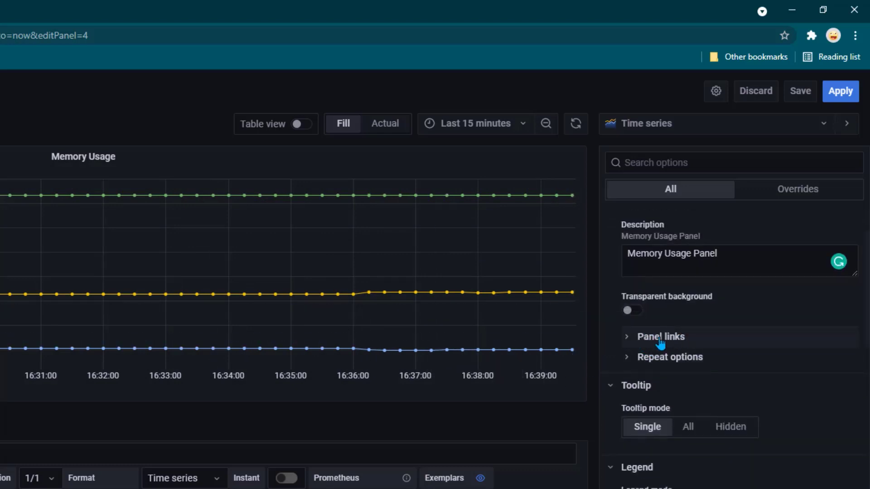
{"action": "left_click", "coordinate": [629, 341]}
{"action": "left_click", "coordinate": [629, 339]}
{"action": "scroll", "coordinate": [668, 348], "scroll_direction": "down", "scroll_amount": 2}
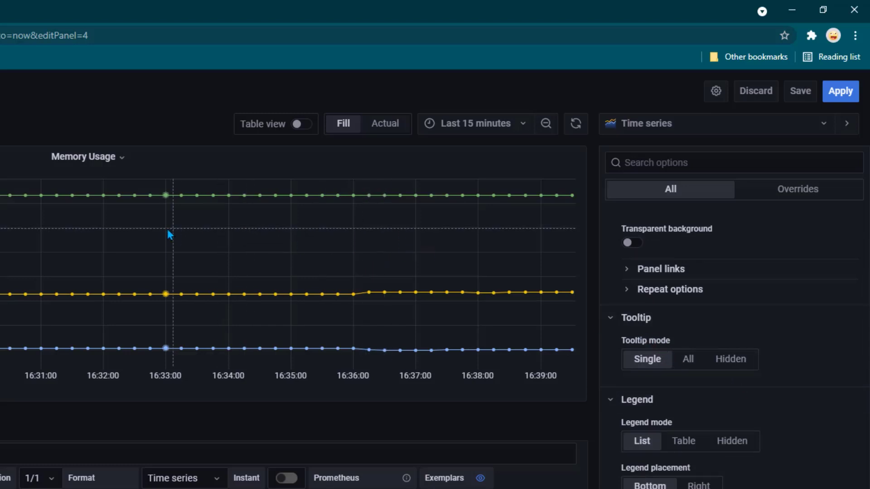
{"action": "mouse_move", "coordinate": [197, 295]}
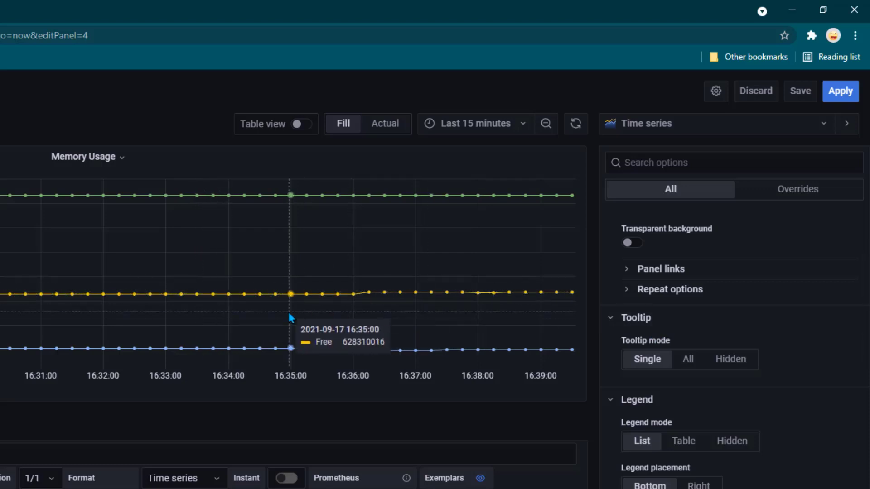
{"action": "mouse_move", "coordinate": [226, 197]}
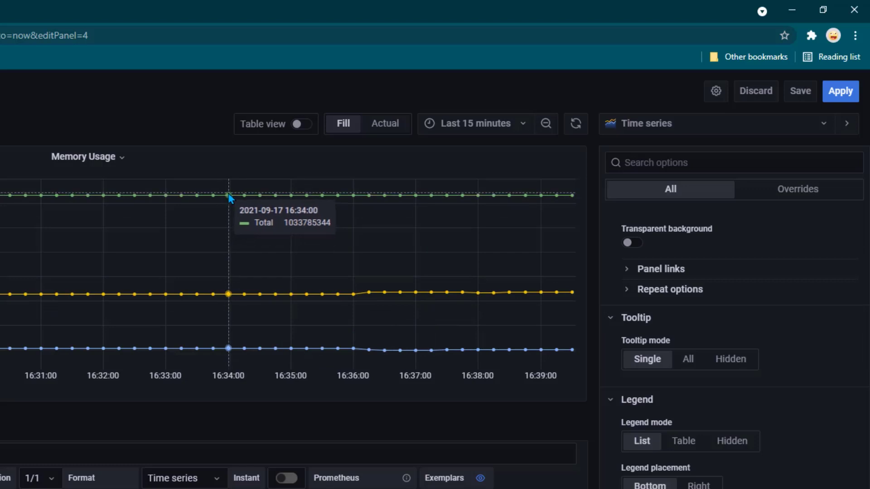
{"action": "mouse_move", "coordinate": [103, 197]}
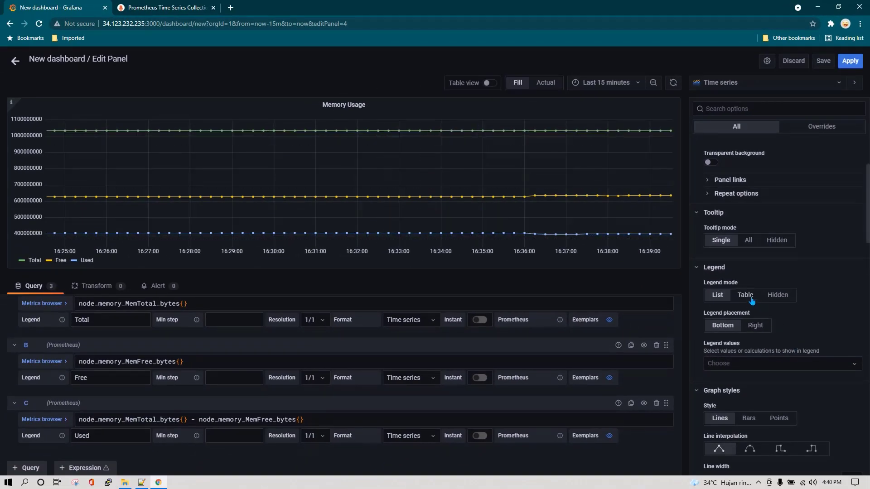
Set Tooltip mode to All, briefly try Hidden, then return it to All
{"action": "left_click", "coordinate": [748, 240]}
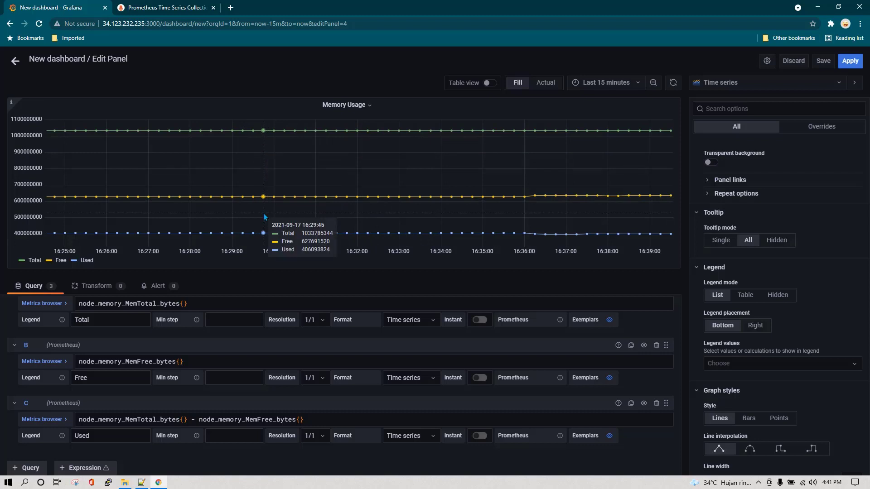
{"action": "left_click", "coordinate": [777, 241]}
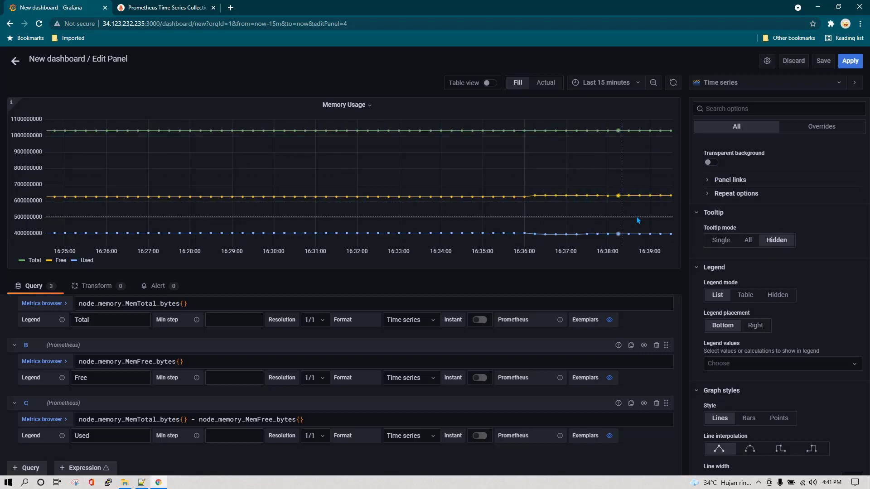
{"action": "left_click", "coordinate": [747, 244]}
{"action": "scroll", "coordinate": [813, 286], "scroll_direction": "down", "scroll_amount": 1}
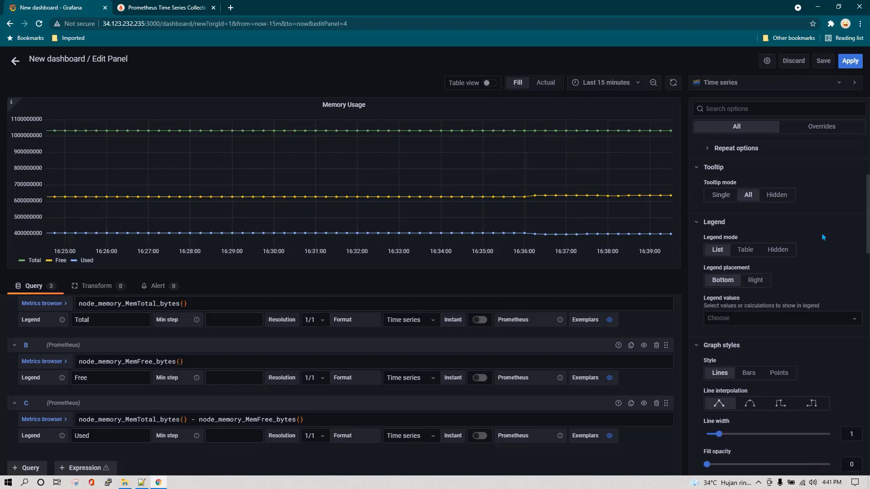
Set Legend mode to Table and Legend placement to Right
{"action": "scroll", "coordinate": [823, 237], "scroll_direction": "down", "scroll_amount": 1}
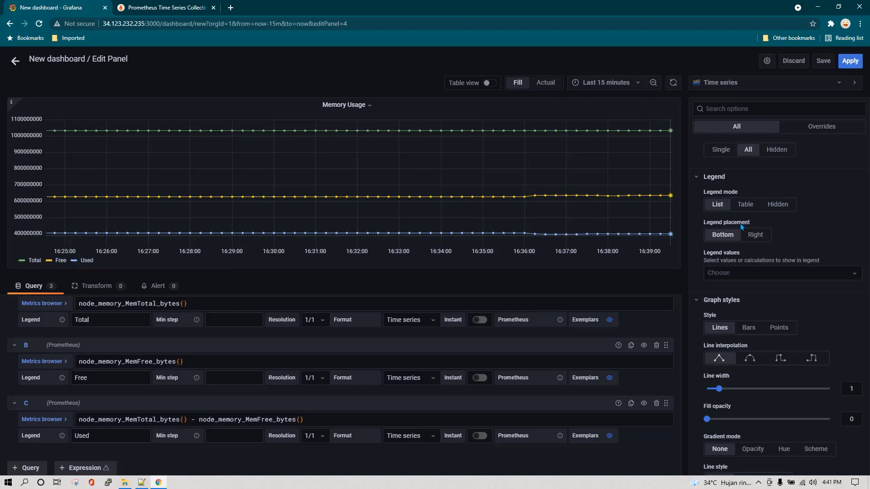
{"action": "left_click", "coordinate": [745, 204]}
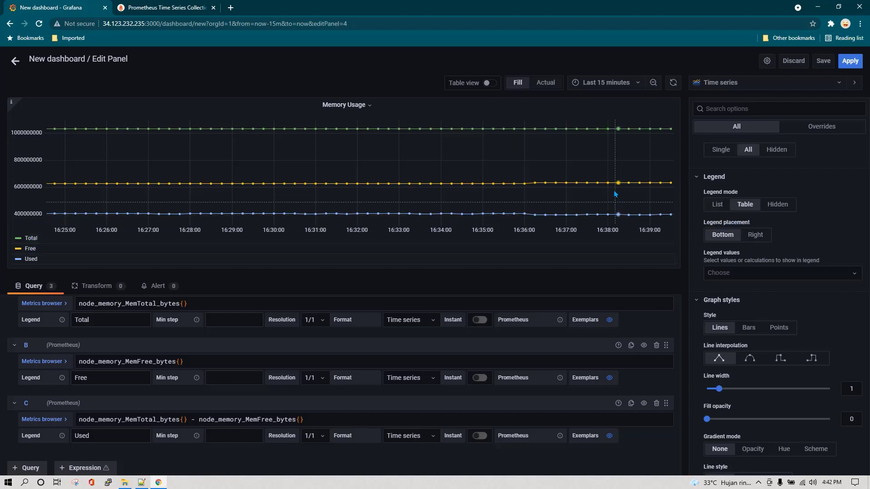
{"action": "left_click", "coordinate": [760, 239]}
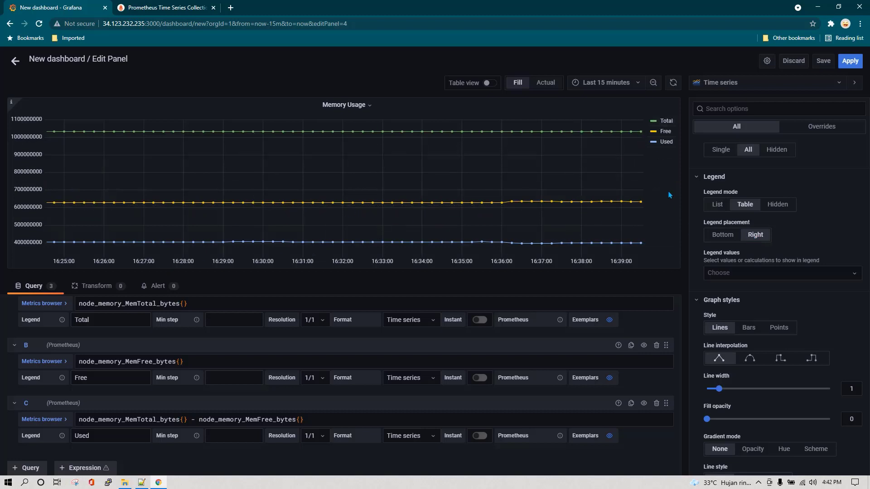
{"action": "scroll", "coordinate": [796, 227], "scroll_direction": "down", "scroll_amount": 1}
Move the table legend back to Bottom placement
{"action": "left_click", "coordinate": [796, 228]}
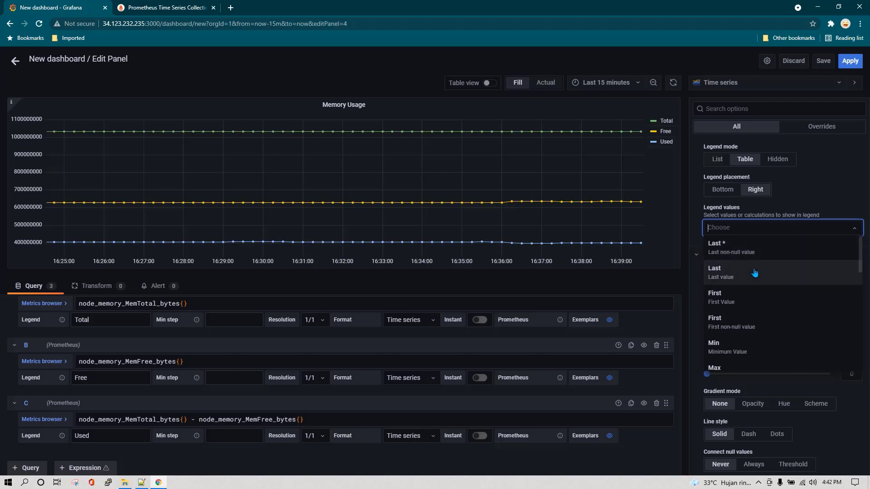
{"action": "scroll", "coordinate": [756, 298], "scroll_direction": "down", "scroll_amount": 3}
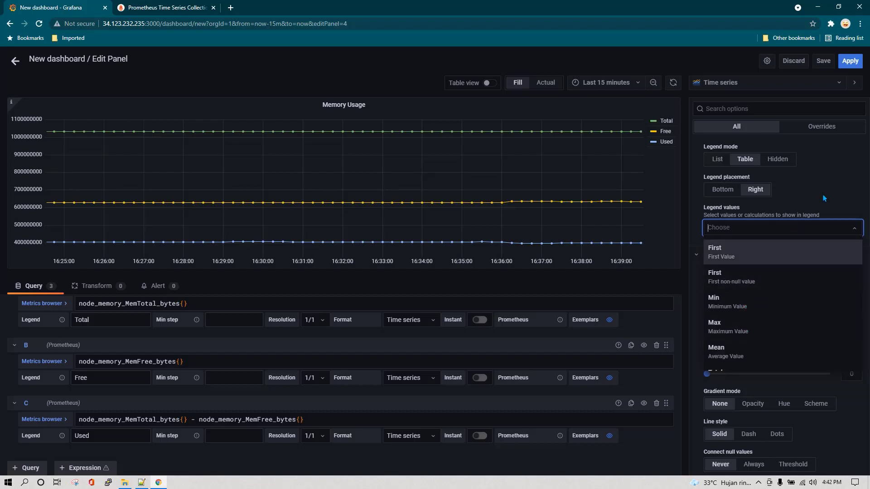
{"action": "left_click", "coordinate": [743, 191]}
{"action": "scroll", "coordinate": [740, 242], "scroll_direction": "up", "scroll_amount": 1}
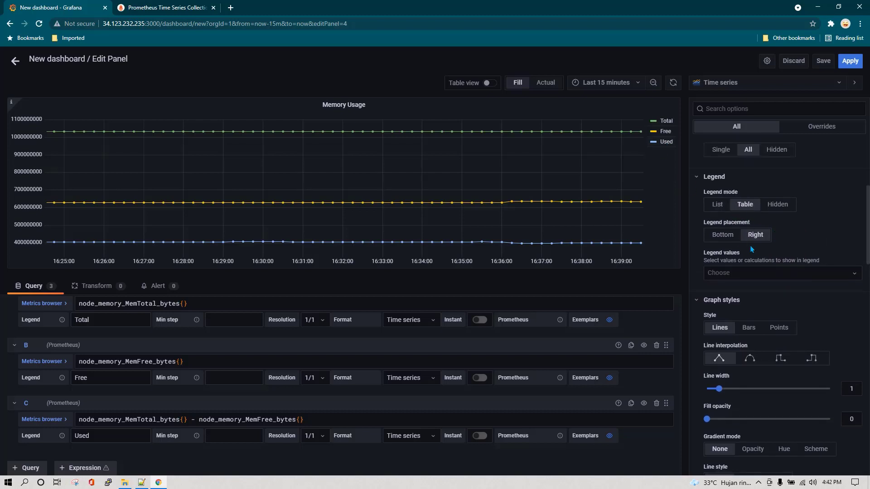
{"action": "left_click", "coordinate": [724, 235]}
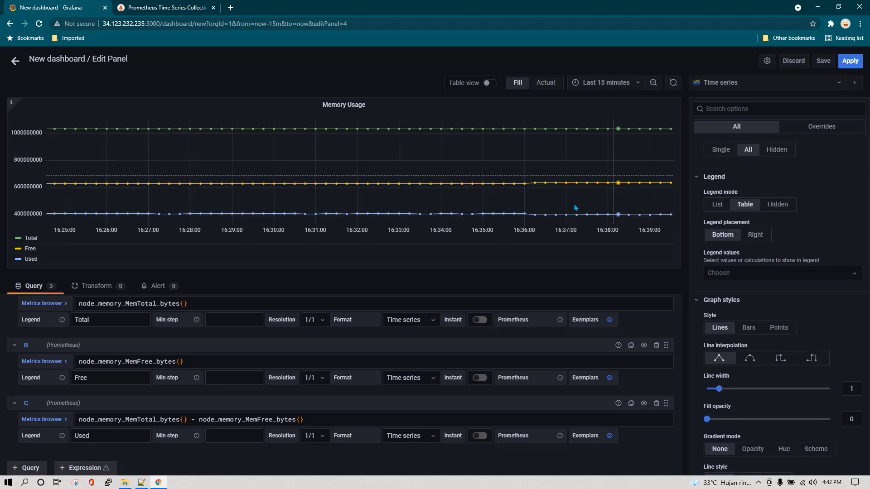
Add Min and Max value columns to the legend table
{"action": "left_click", "coordinate": [751, 274]}
{"action": "scroll", "coordinate": [752, 346], "scroll_direction": "down", "scroll_amount": 1}
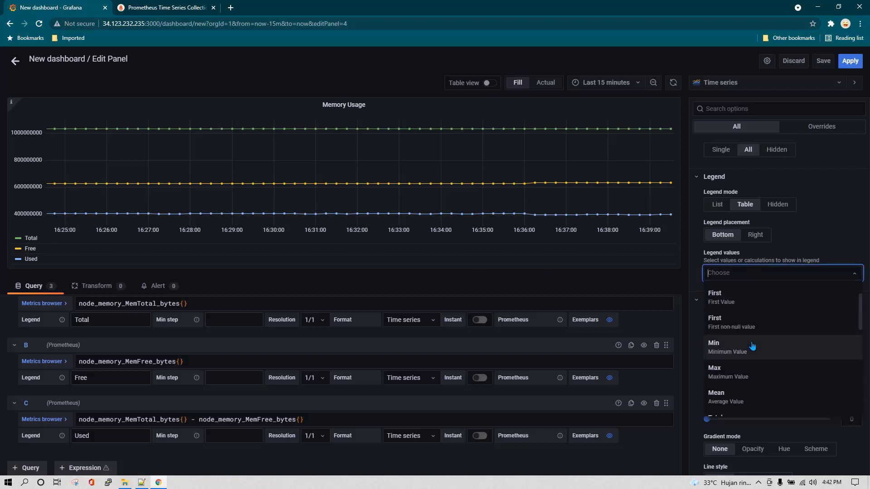
{"action": "left_click", "coordinate": [752, 346]}
{"action": "left_click", "coordinate": [756, 279]}
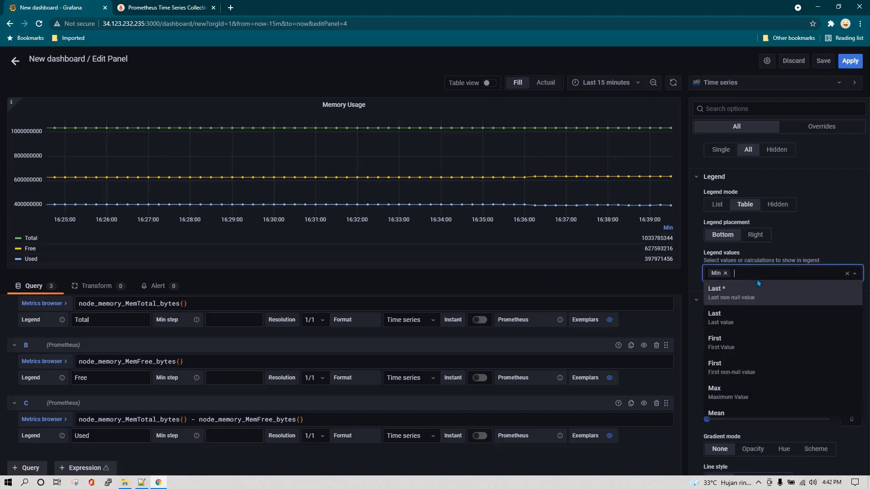
{"action": "left_click", "coordinate": [737, 391]}
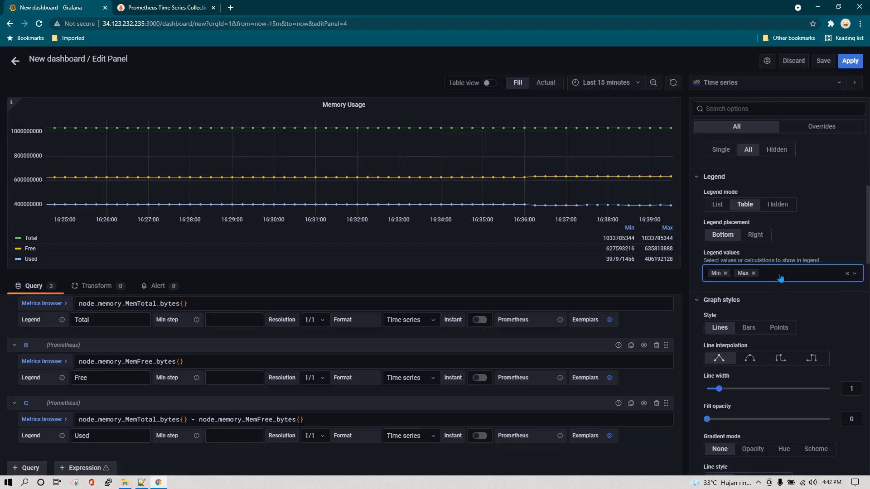
{"action": "left_click", "coordinate": [779, 278]}
{"action": "scroll", "coordinate": [754, 362], "scroll_direction": "down", "scroll_amount": 5}
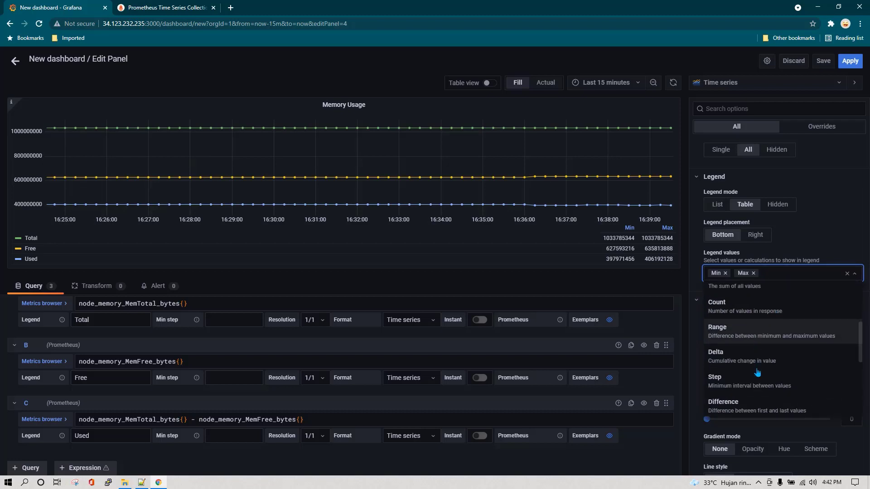
{"action": "scroll", "coordinate": [757, 372], "scroll_direction": "down", "scroll_amount": 5}
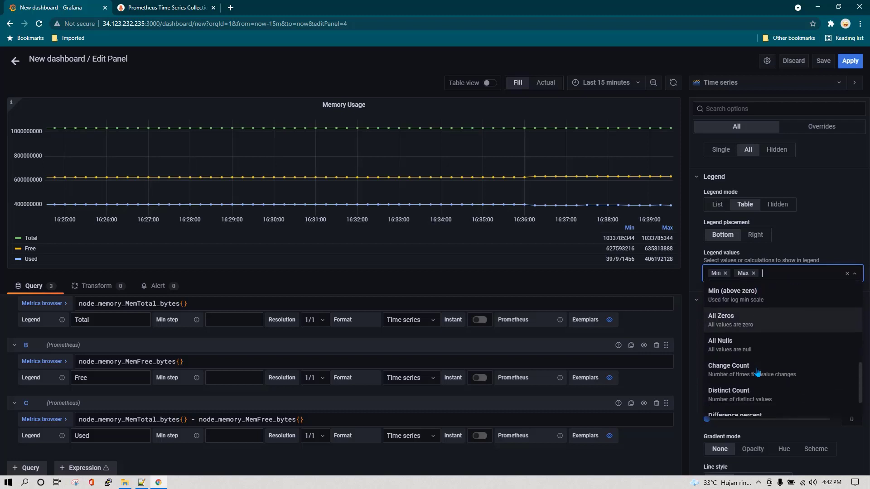
{"action": "scroll", "coordinate": [757, 373], "scroll_direction": "down", "scroll_amount": 2}
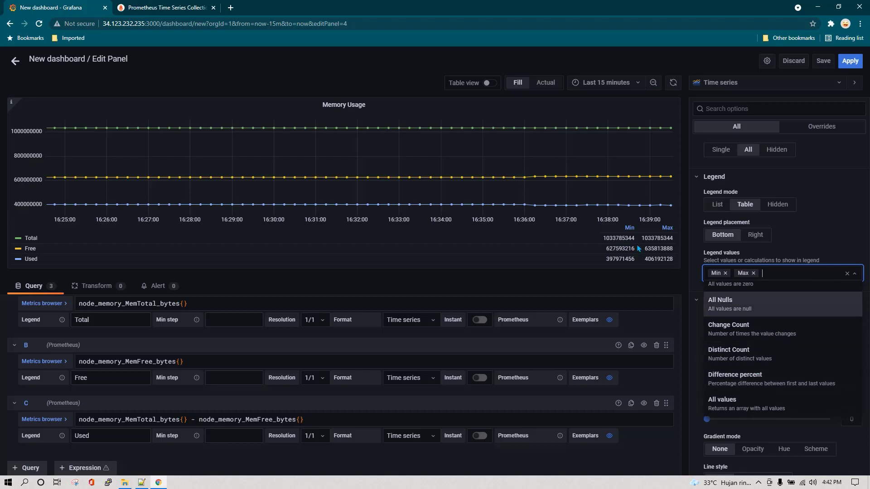
{"action": "left_click", "coordinate": [685, 258]}
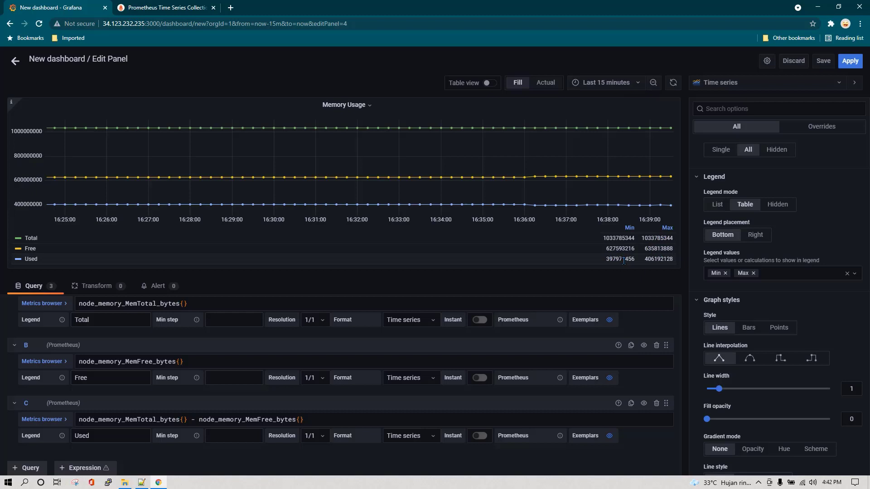
{"action": "scroll", "coordinate": [738, 272], "scroll_direction": "down", "scroll_amount": 1}
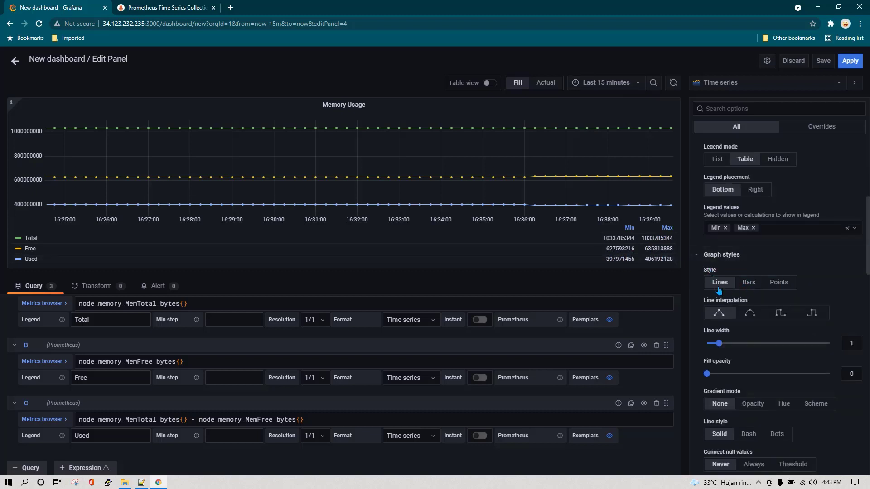
Try Bars, then Points with a larger point size, then return to Lines with Step after interpolation
{"action": "left_click", "coordinate": [749, 283]}
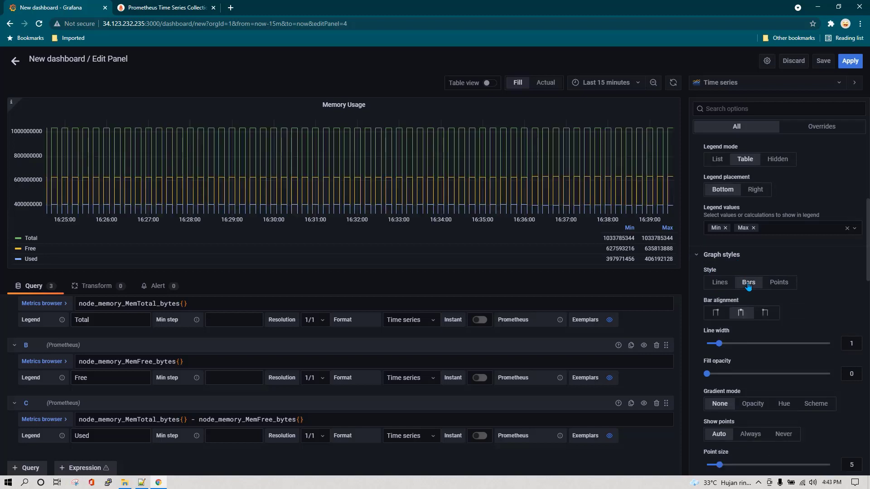
{"action": "left_click", "coordinate": [782, 282]}
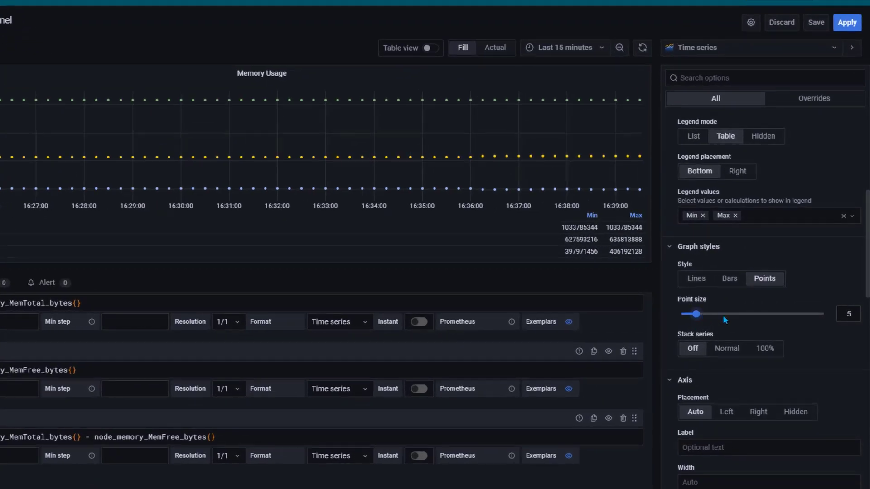
{"action": "left_click_drag", "start_coordinate": [723, 318], "coordinate": [701, 317]}
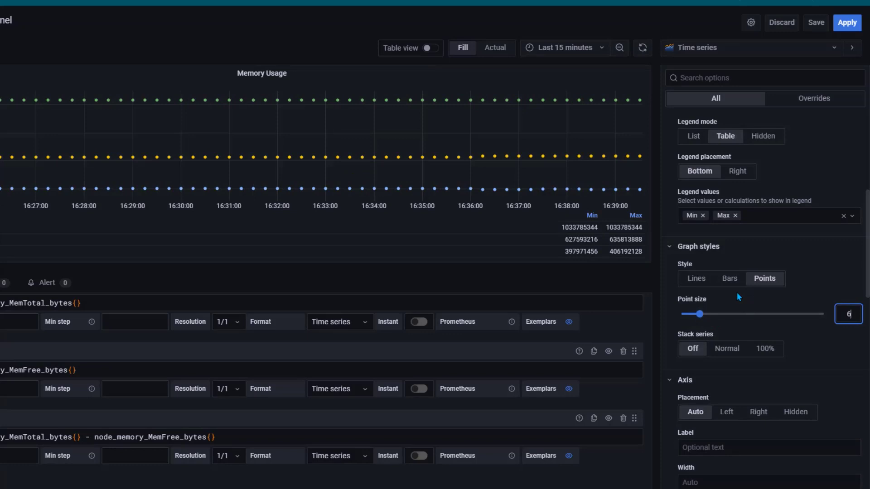
{"action": "left_click", "coordinate": [703, 282]}
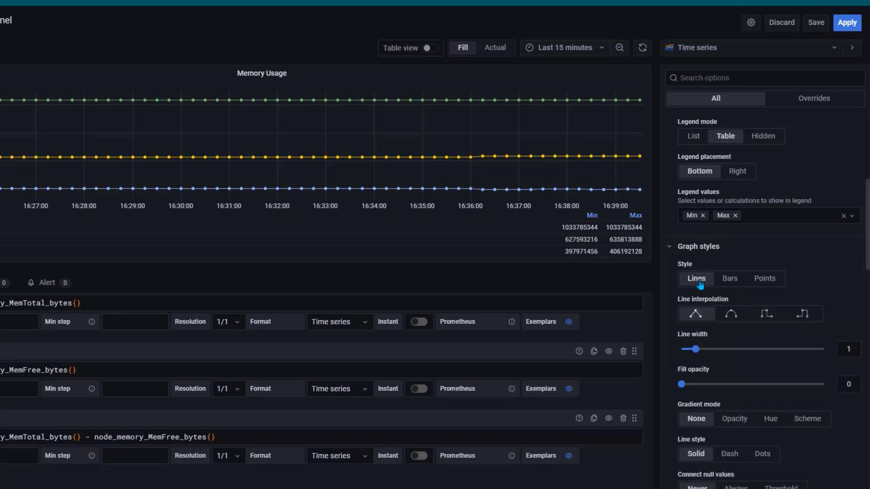
{"action": "scroll", "coordinate": [711, 272], "scroll_direction": "down", "scroll_amount": 1}
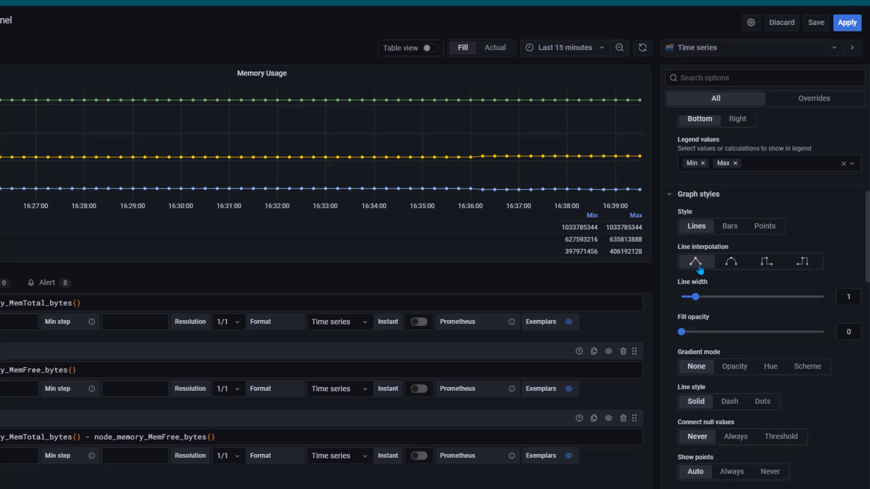
{"action": "left_click", "coordinate": [731, 263]}
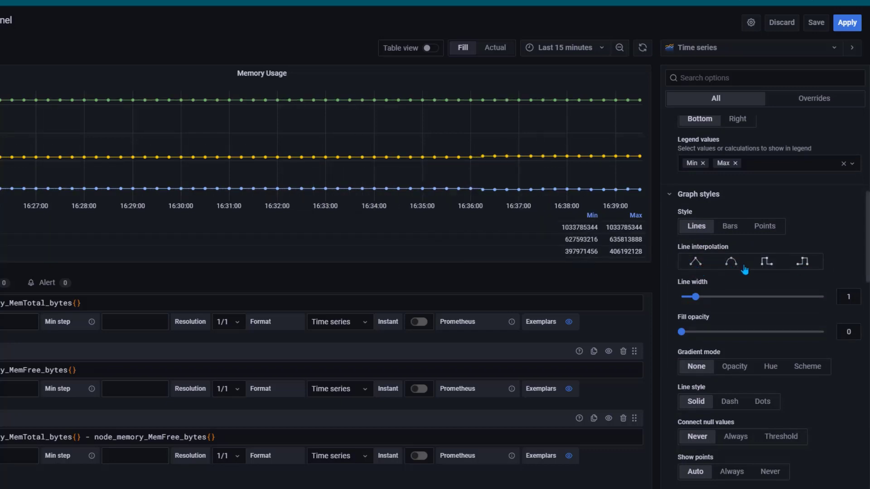
{"action": "left_click", "coordinate": [802, 261]}
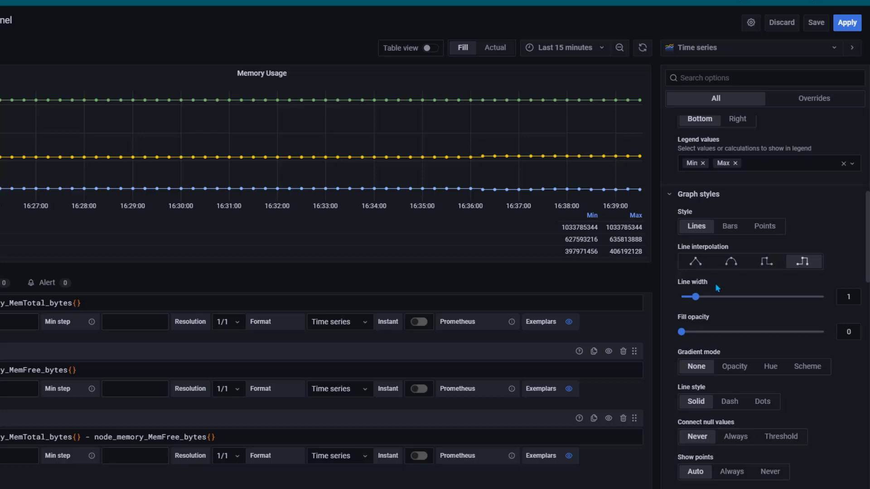
{"action": "scroll", "coordinate": [714, 283], "scroll_direction": "down", "scroll_amount": 3}
{"action": "left_click", "coordinate": [683, 227]}
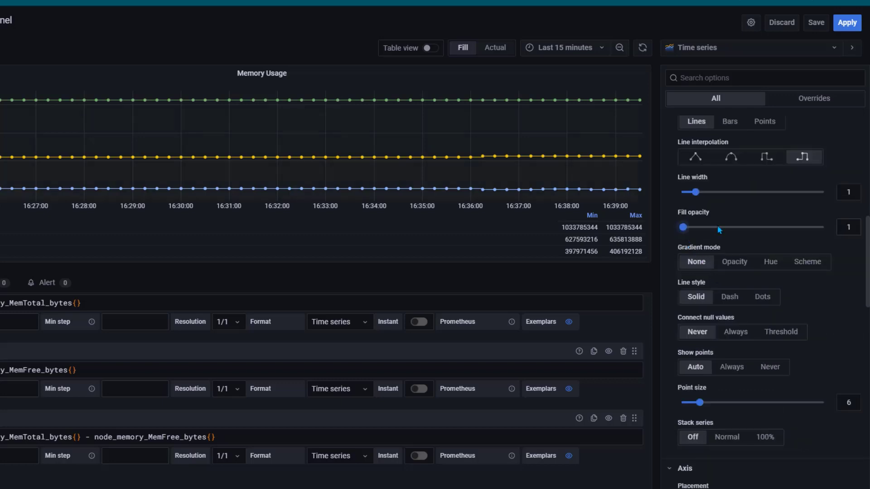
{"action": "mouse_move", "coordinate": [717, 227]}
{"action": "left_mouse_down"}
{"action": "mouse_move", "coordinate": [724, 227]}
{"action": "mouse_move", "coordinate": [711, 231]}
{"action": "left_mouse_up"}
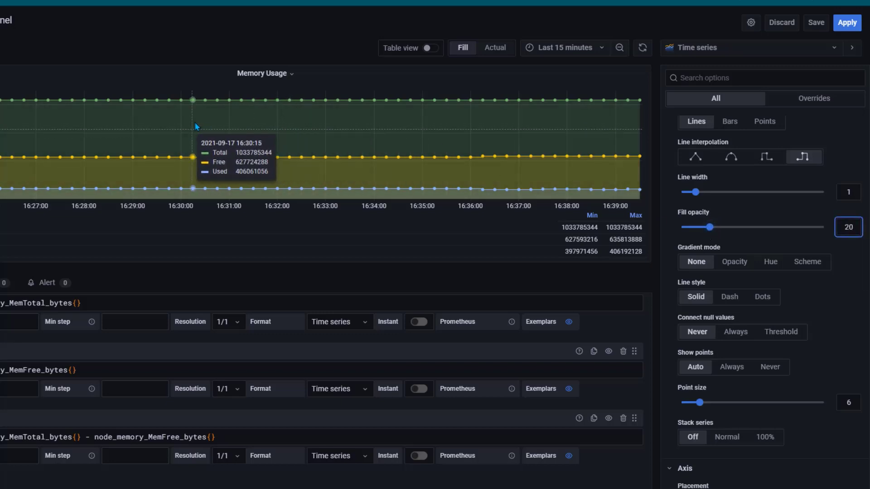
{"action": "left_click", "coordinate": [705, 228]}
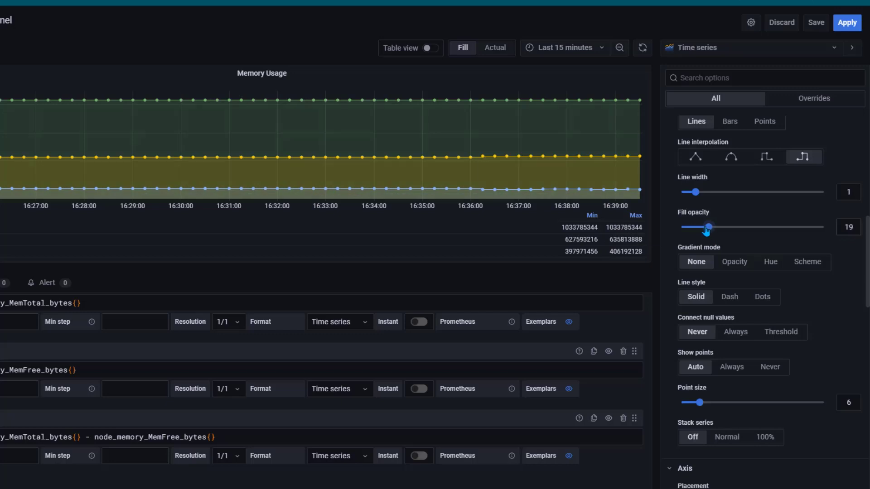
{"action": "left_click_drag", "start_coordinate": [705, 231], "coordinate": [702, 229]}
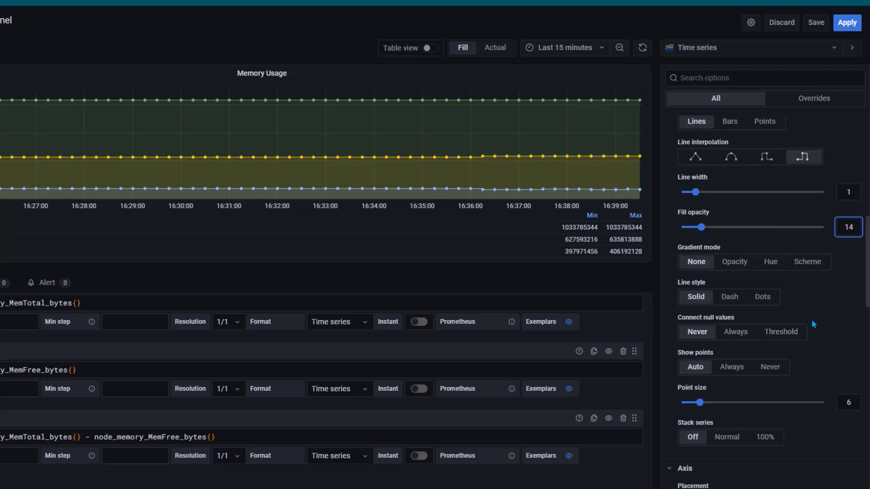
{"action": "scroll", "coordinate": [812, 317], "scroll_direction": "down", "scroll_amount": 1}
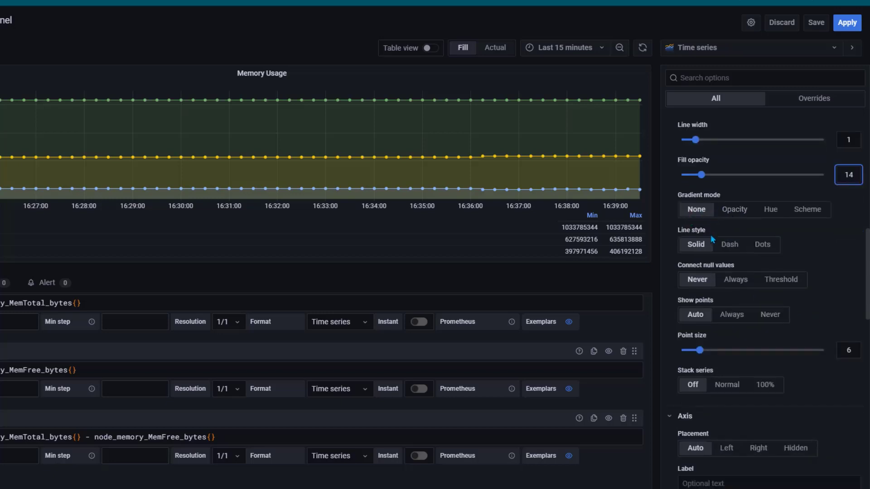
{"action": "left_click", "coordinate": [733, 251]}
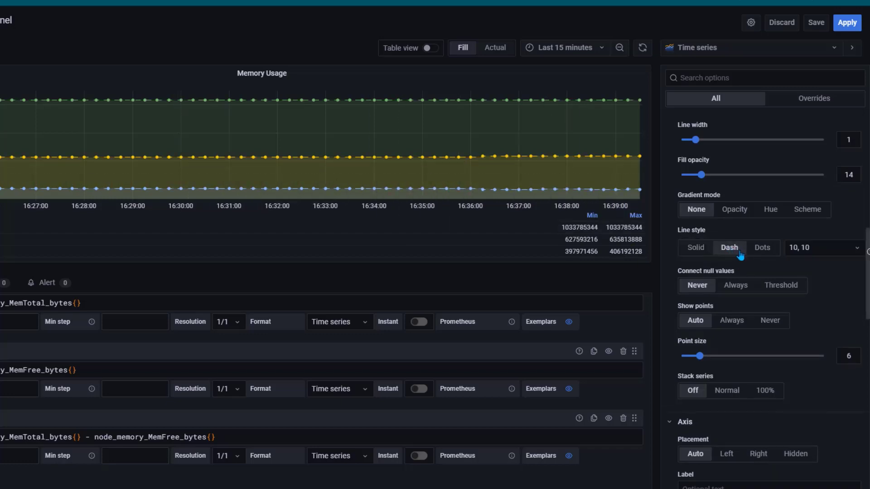
{"action": "left_click", "coordinate": [758, 253]}
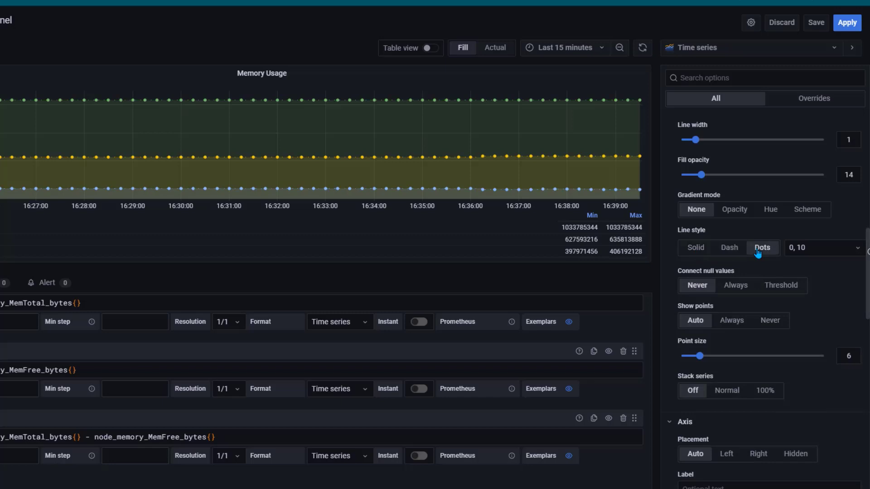
{"action": "left_click", "coordinate": [697, 252]}
{"action": "scroll", "coordinate": [766, 278], "scroll_direction": "down", "scroll_amount": 1}
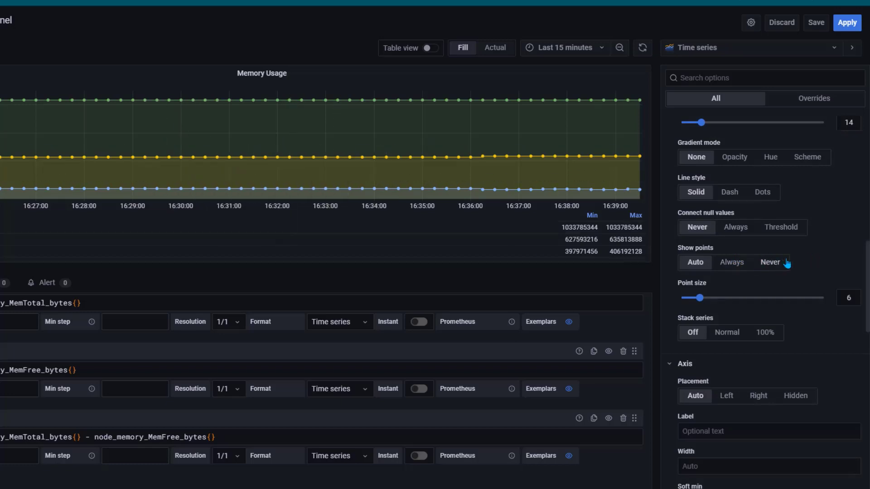
Try Right placement for the y-axis, then leave it on Auto on the left
{"action": "scroll", "coordinate": [770, 262], "scroll_direction": "down", "scroll_amount": 3}
{"action": "left_click", "coordinate": [758, 238]}
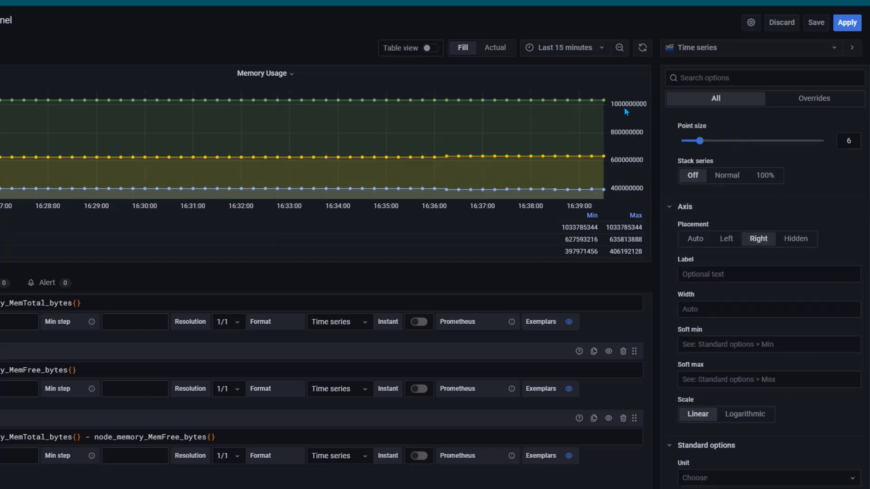
{"action": "left_click", "coordinate": [695, 238]}
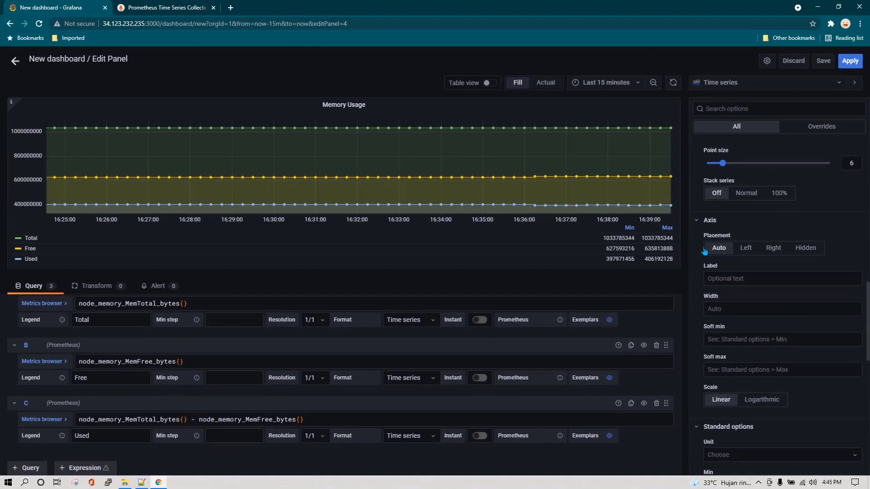
{"action": "left_click", "coordinate": [774, 249]}
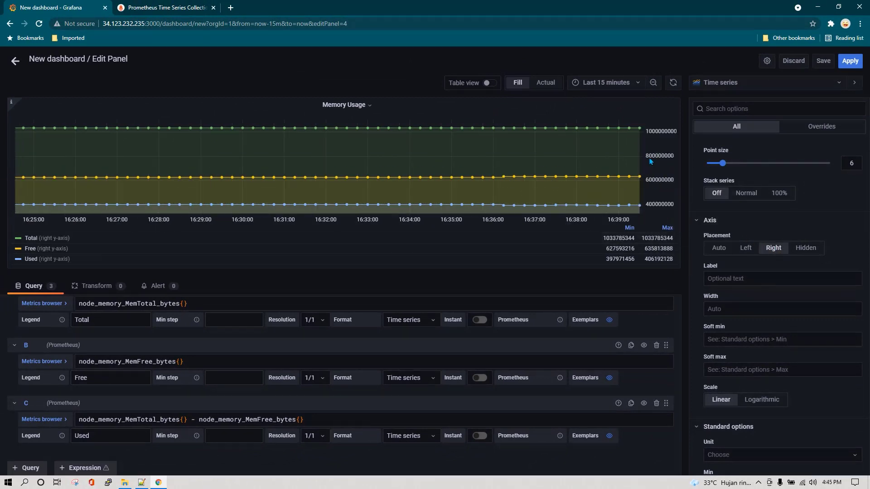
{"action": "left_click", "coordinate": [722, 250]}
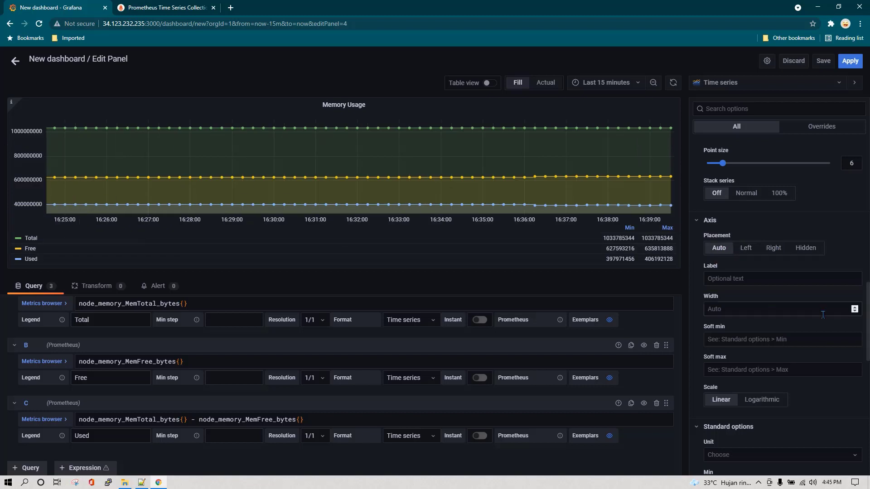
Label the y-axis 'Bytes'
{"action": "scroll", "coordinate": [793, 305], "scroll_direction": "down", "scroll_amount": 2}
{"action": "left_click", "coordinate": [745, 191]}
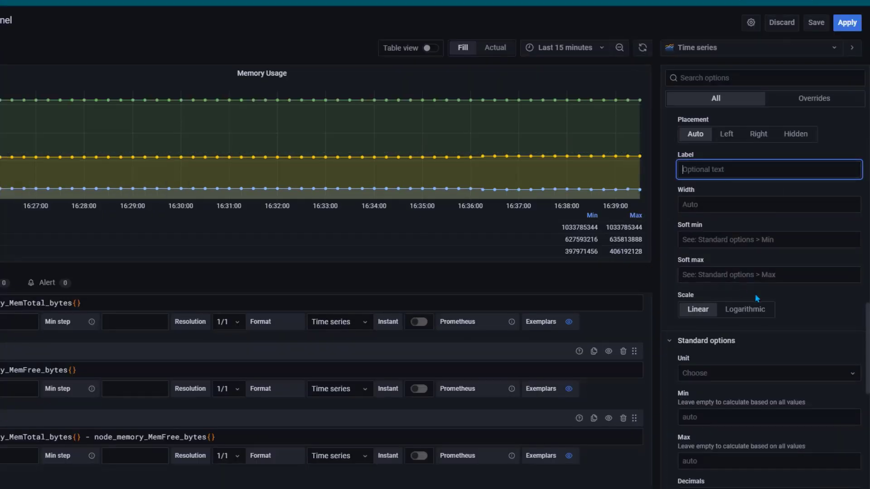
{"action": "type", "text": "Bytes"}
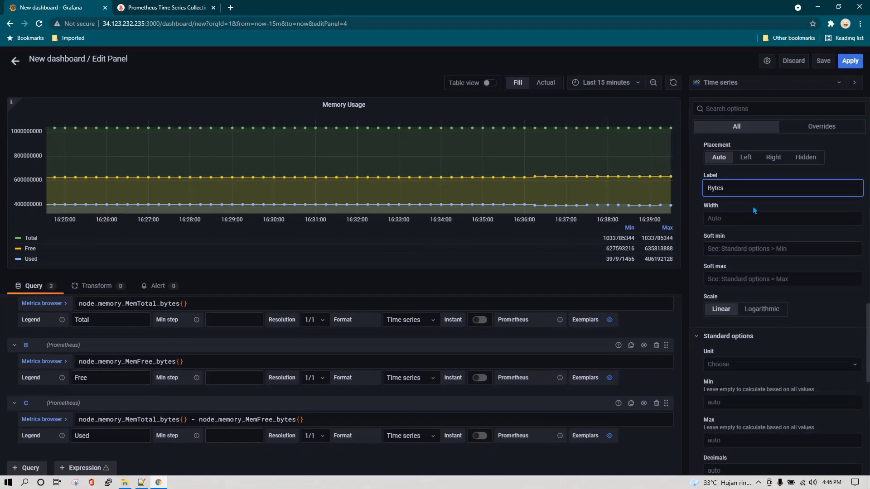
{"action": "left_click", "coordinate": [754, 209]}
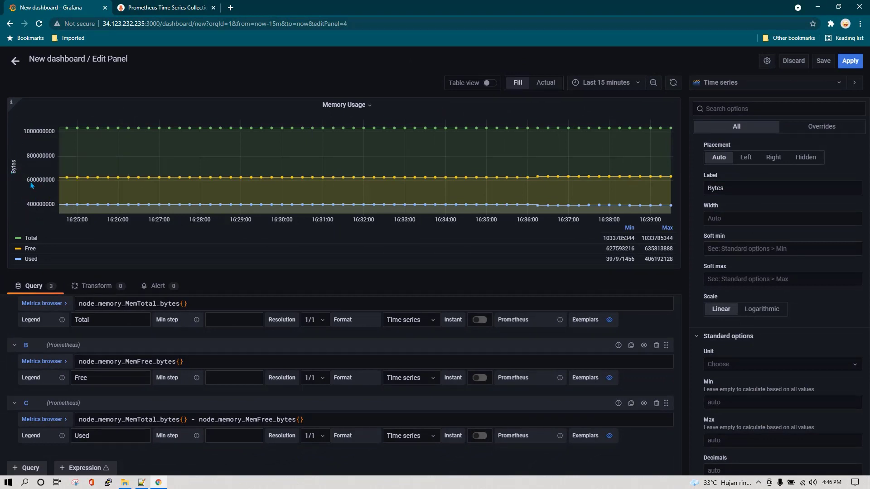
Set the unit to Data / bytes(IEC), abandoning a trial 'doll' unit search
{"action": "scroll", "coordinate": [782, 242], "scroll_direction": "down", "scroll_amount": 2}
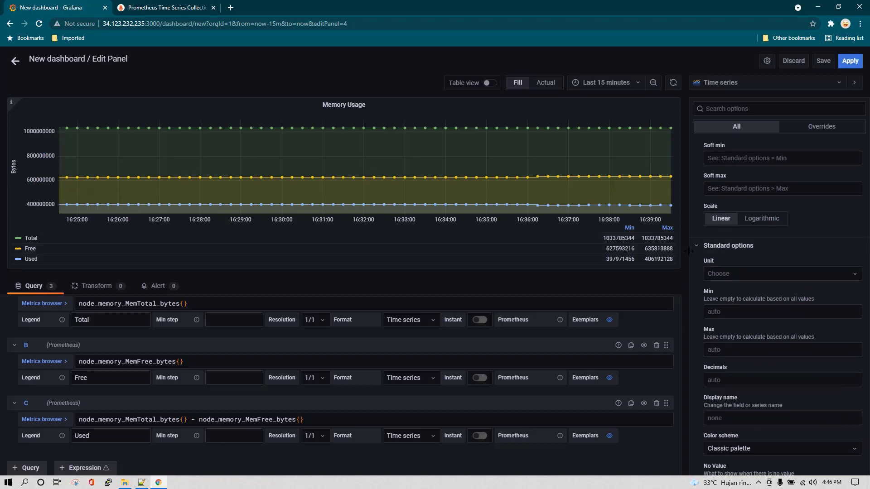
{"action": "left_click", "coordinate": [759, 275]}
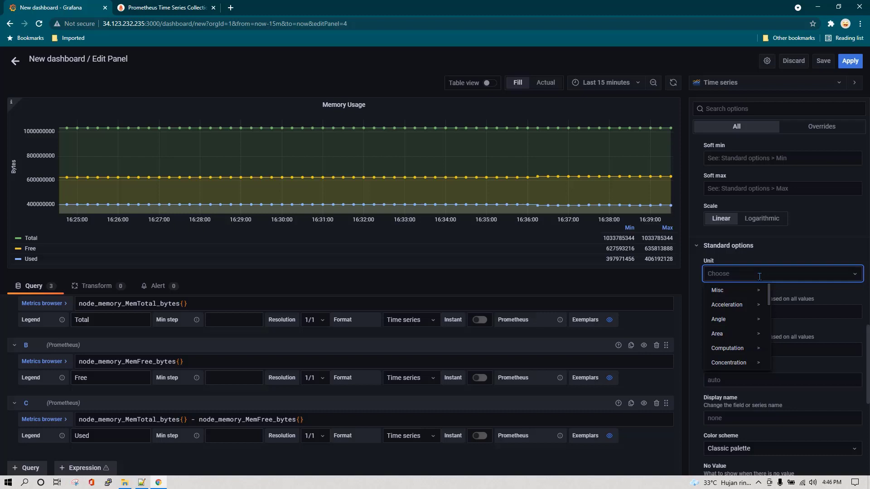
{"action": "type", "text": "byte"}
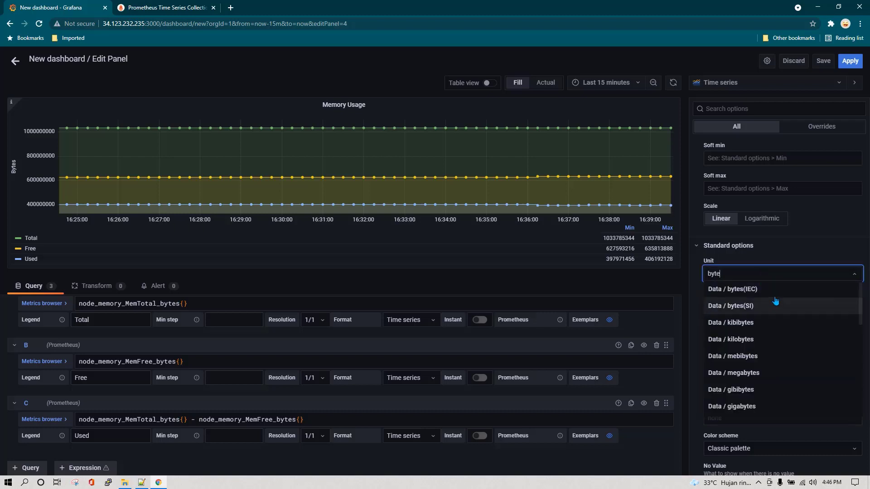
{"action": "left_click", "coordinate": [769, 292]}
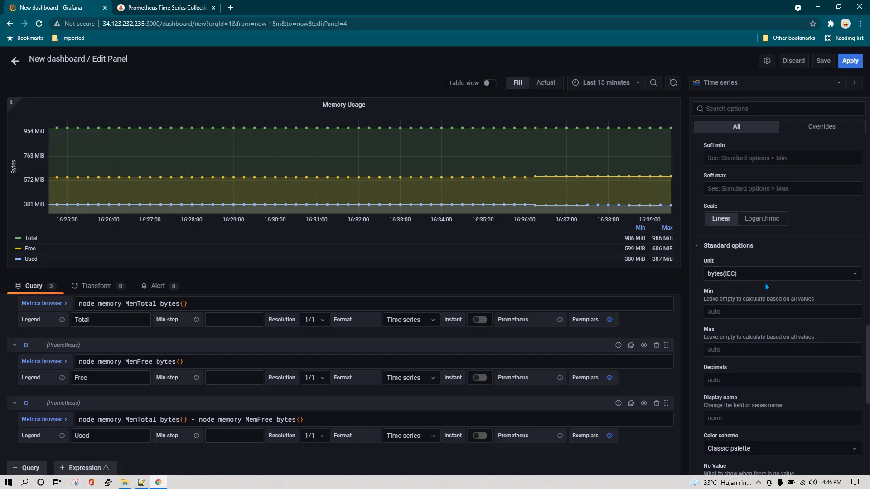
{"action": "left_click", "coordinate": [775, 275]}
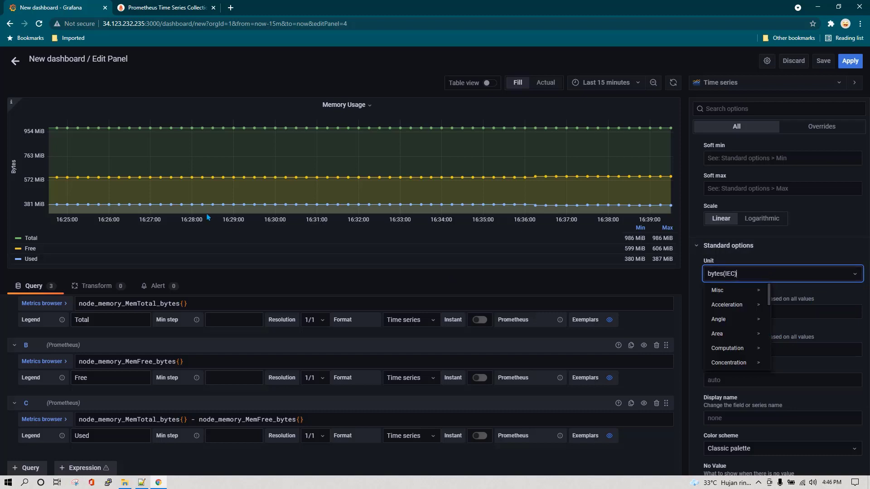
{"action": "left_click", "coordinate": [746, 273]}
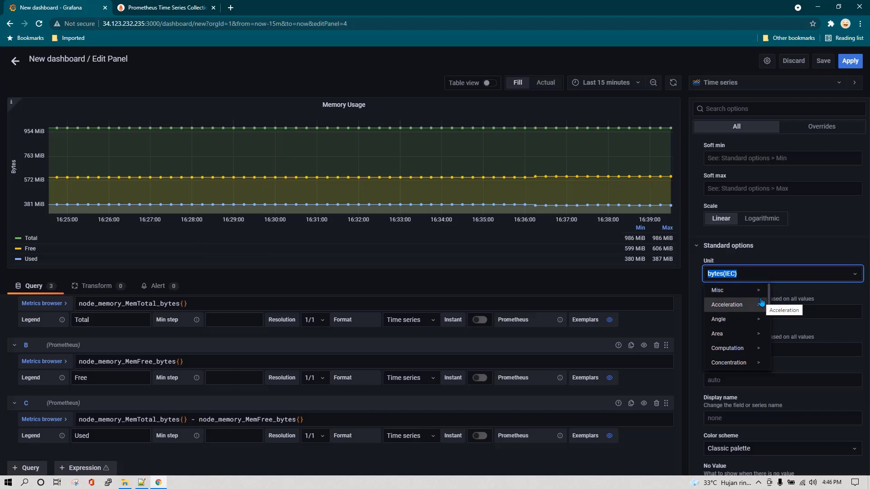
{"action": "type", "text": "doll"}
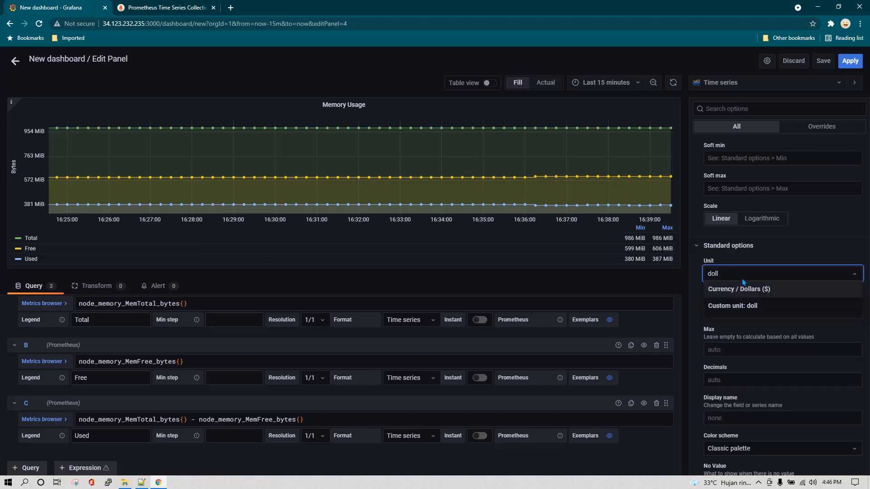
{"action": "key", "text": "Escape"}
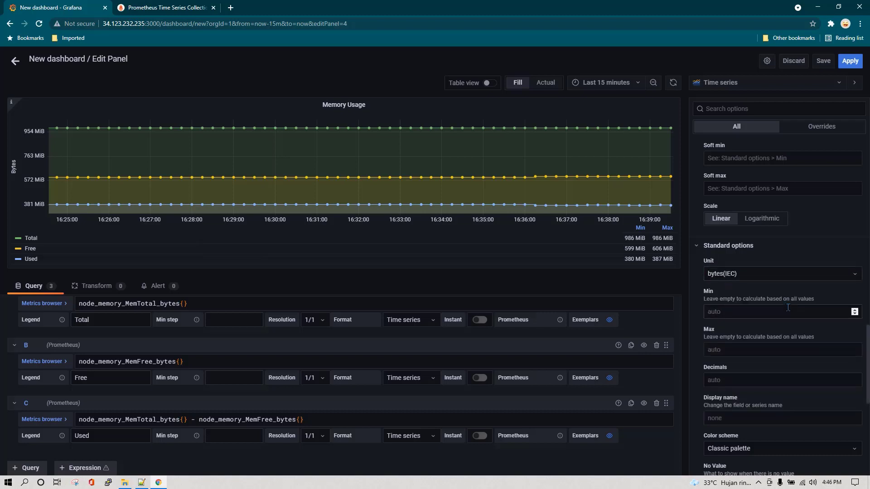
{"action": "scroll", "coordinate": [803, 315], "scroll_direction": "down", "scroll_amount": 1}
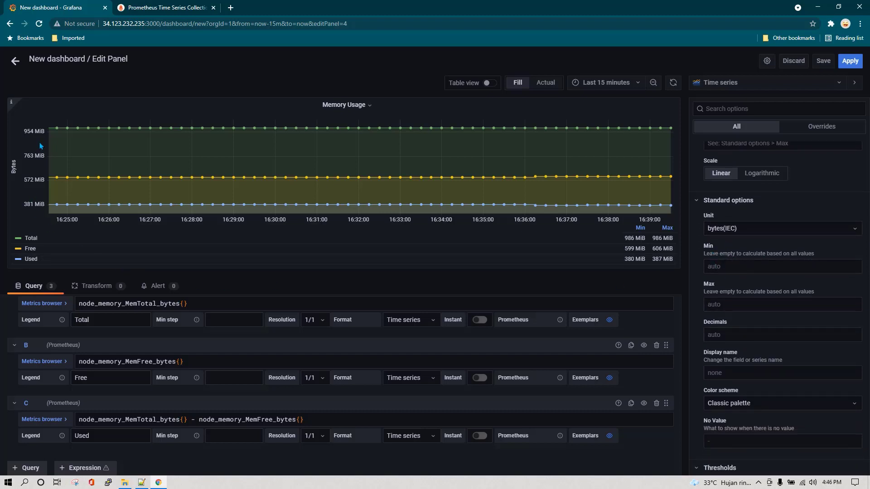
Try a y-axis Min of 0, then clear it so the axis auto-scales
{"action": "left_click", "coordinate": [734, 267]}
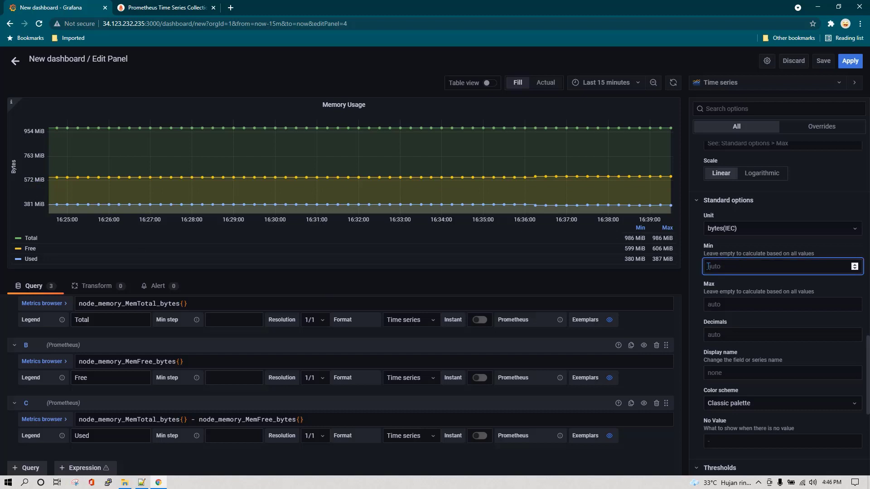
{"action": "type", "text": "0"}
{"action": "left_click", "coordinate": [735, 305]}
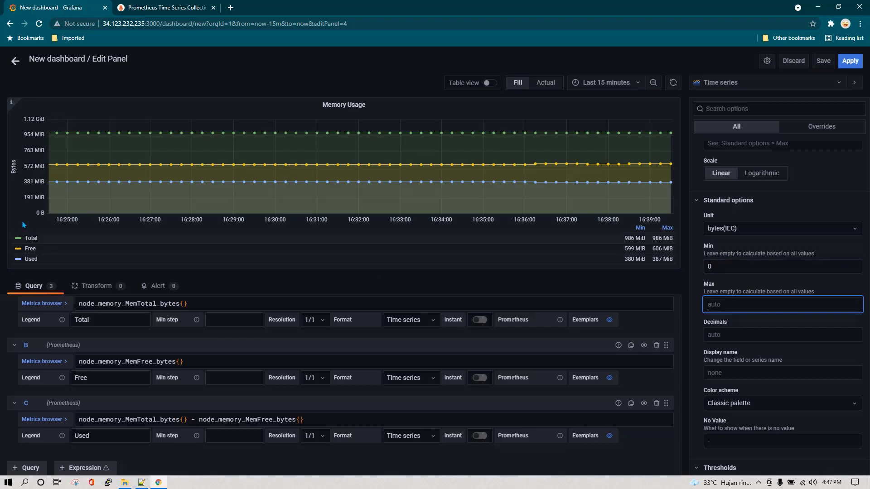
{"action": "left_click", "coordinate": [720, 267]}
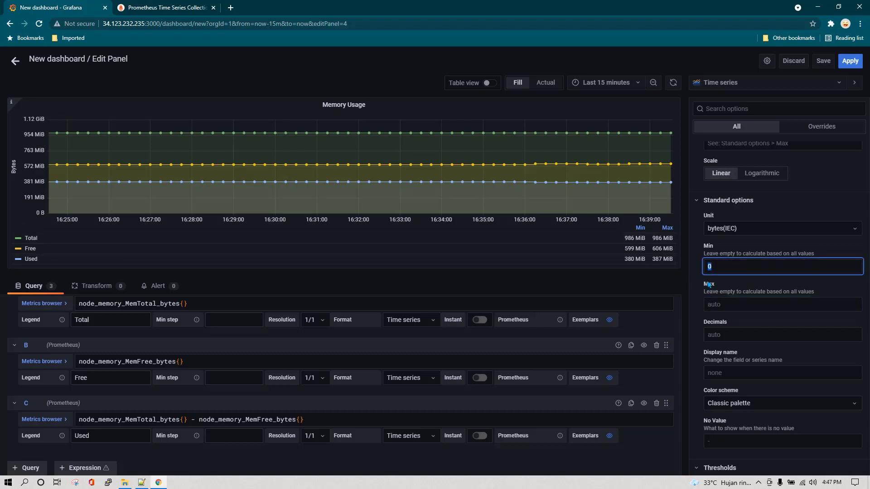
{"action": "key", "text": "BackSpace"}
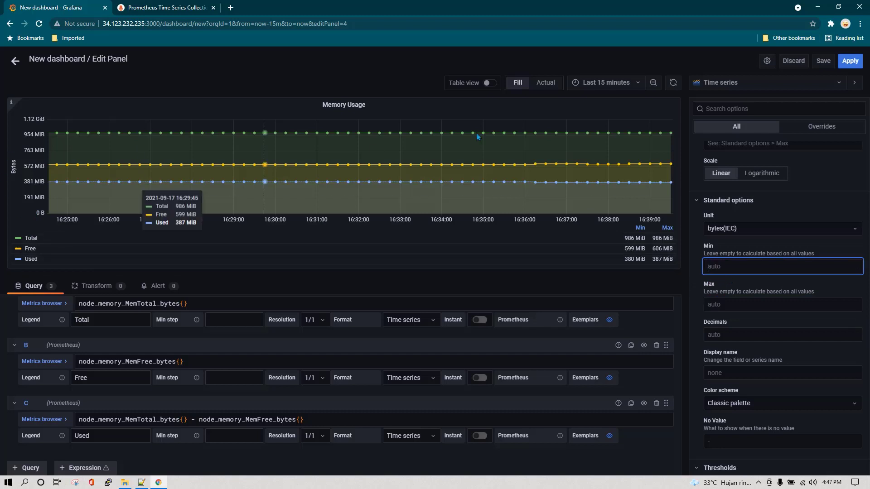
{"action": "left_click", "coordinate": [803, 212]}
Collapse and re-expand Standard options, scroll to Thresholds, and apply the panel changes
{"action": "left_click", "coordinate": [803, 205]}
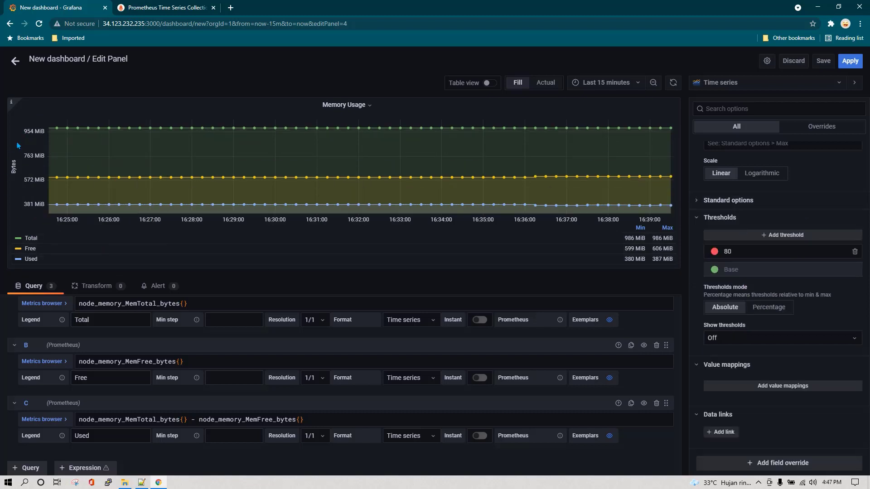
{"action": "left_click", "coordinate": [743, 200]}
{"action": "scroll", "coordinate": [735, 275], "scroll_direction": "down", "scroll_amount": 1}
{"action": "scroll", "coordinate": [752, 307], "scroll_direction": "down", "scroll_amount": 4}
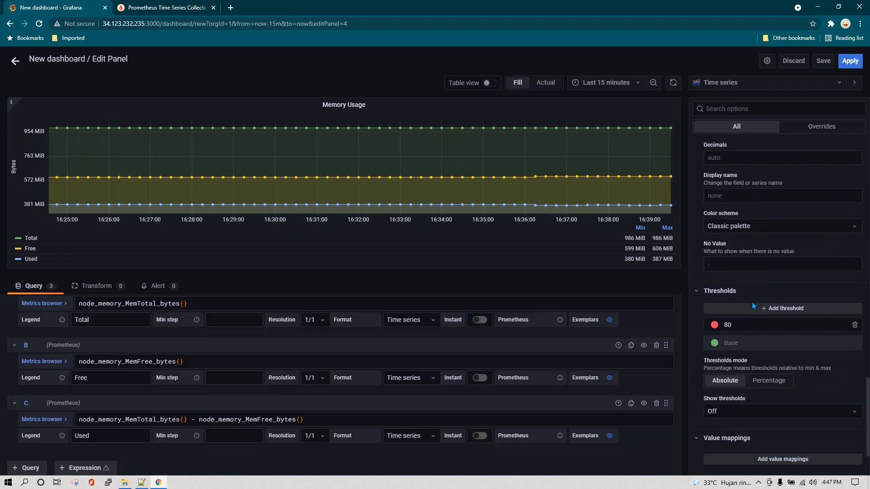
{"action": "scroll", "coordinate": [752, 306], "scroll_direction": "down", "scroll_amount": 1}
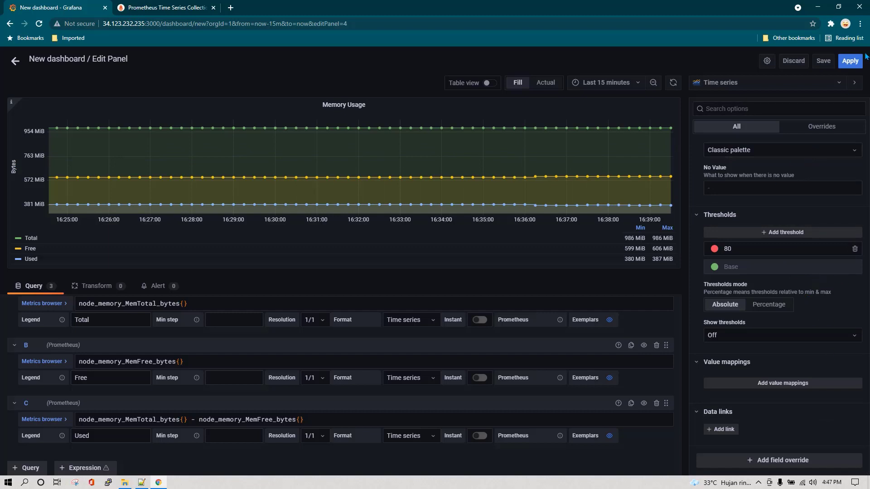
{"action": "left_click", "coordinate": [849, 60]}
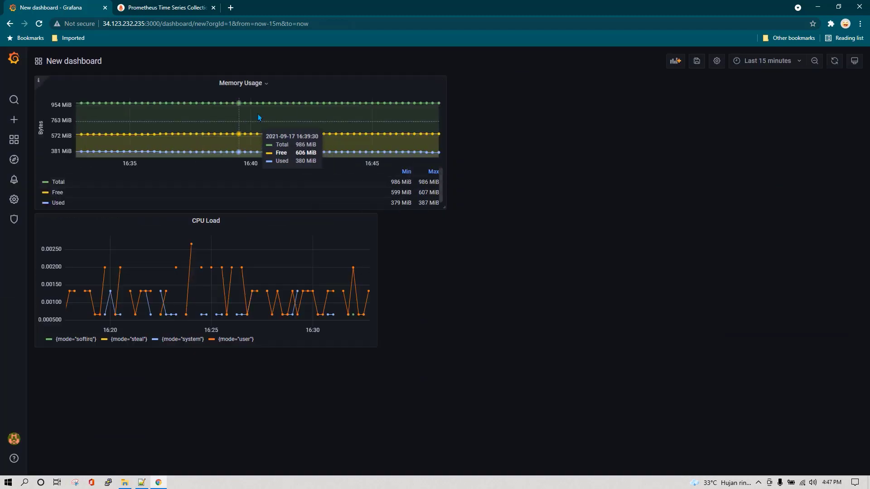
Drag the Memory Usage panel into the top row beside CPU Load and widen it
{"action": "left_click", "coordinate": [187, 86]}
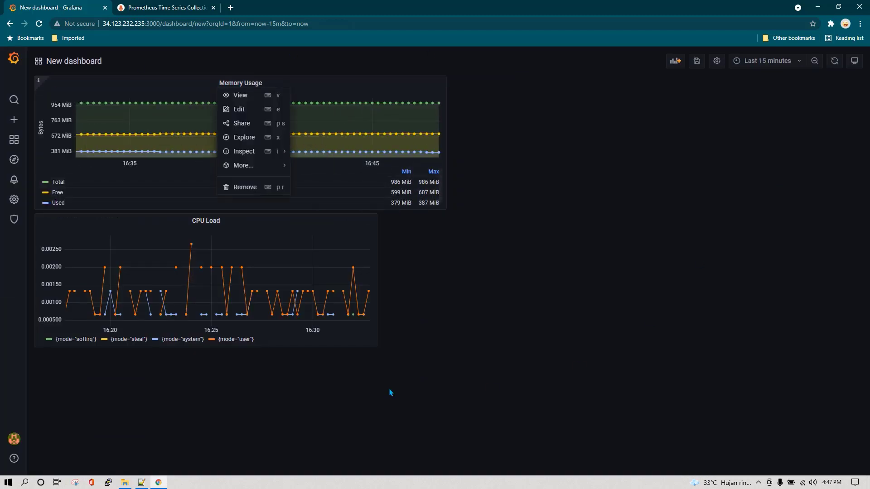
{"action": "left_click", "coordinate": [454, 369]}
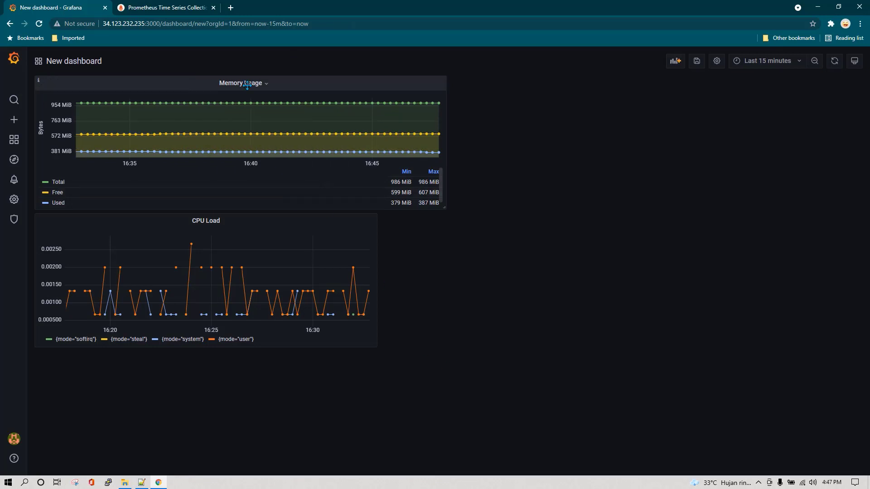
{"action": "left_click_drag", "start_coordinate": [247, 85], "coordinate": [543, 107]}
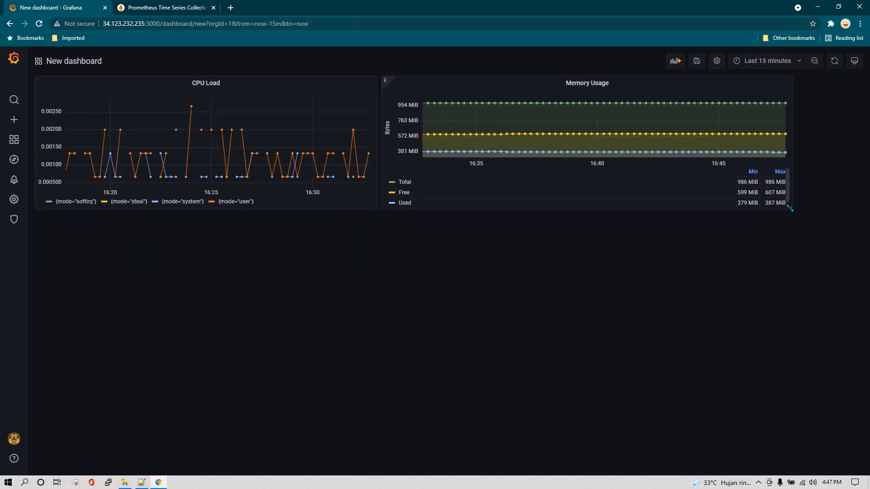
{"action": "left_click_drag", "start_coordinate": [794, 227], "coordinate": [550, 212]}
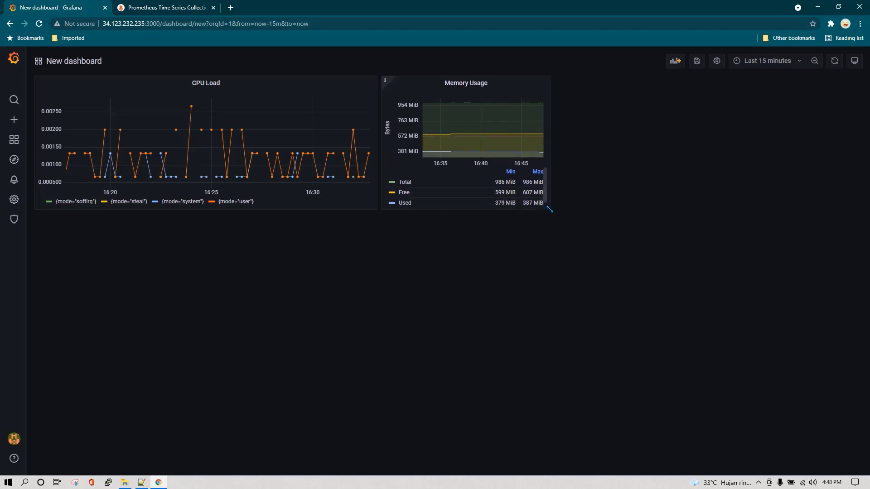
{"action": "left_click_drag", "start_coordinate": [549, 209], "coordinate": [648, 209]}
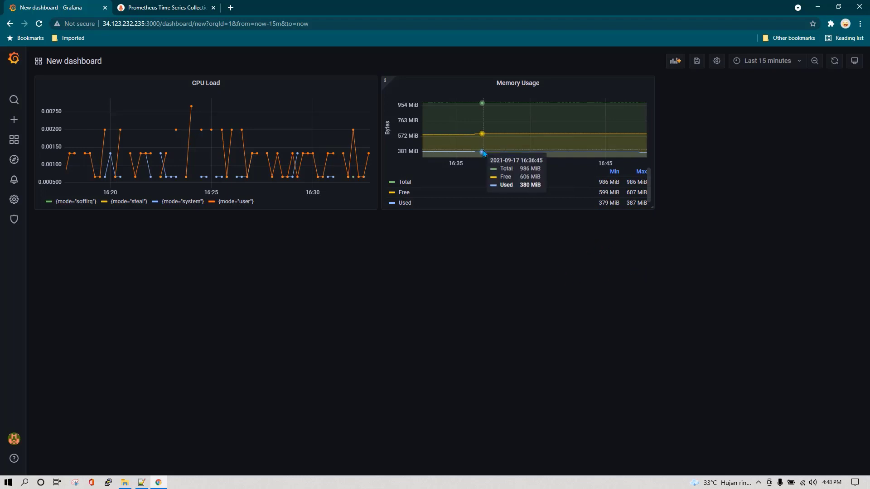
Replace the dashboard name with 'System Health', keep the General folder, and save
{"action": "left_click", "coordinate": [696, 62]}
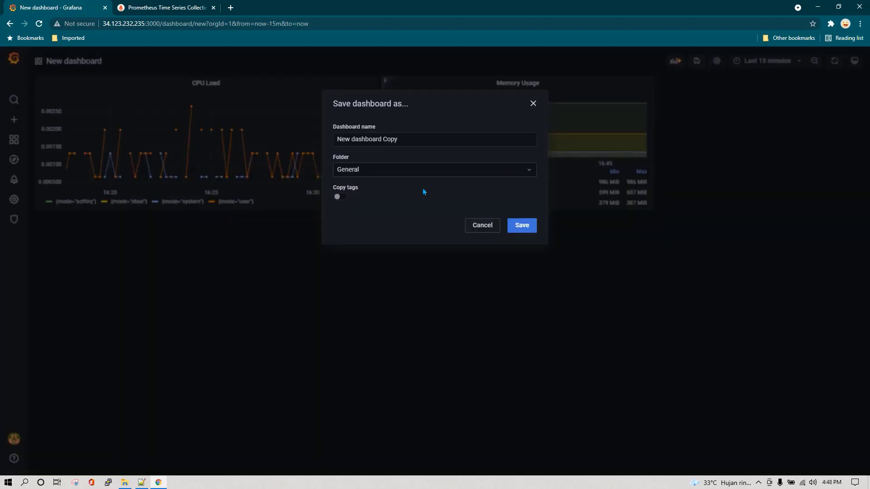
{"action": "left_click", "coordinate": [422, 142]}
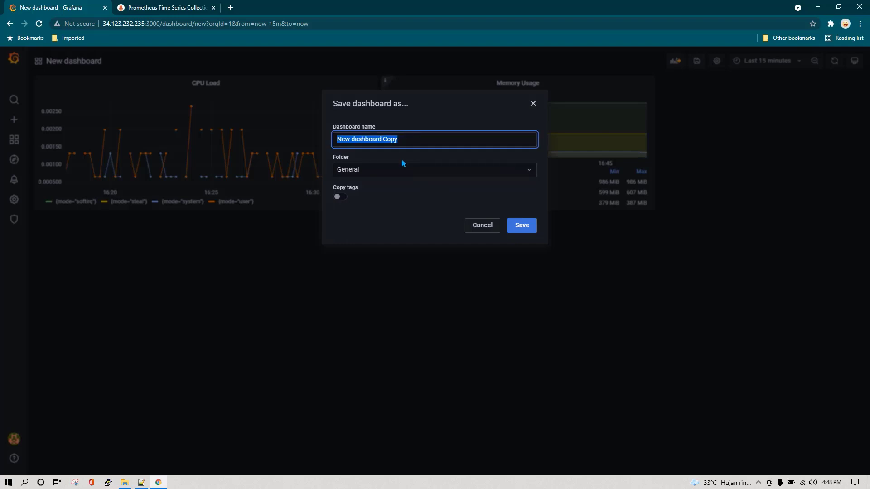
{"action": "type", "text": "Sys"}
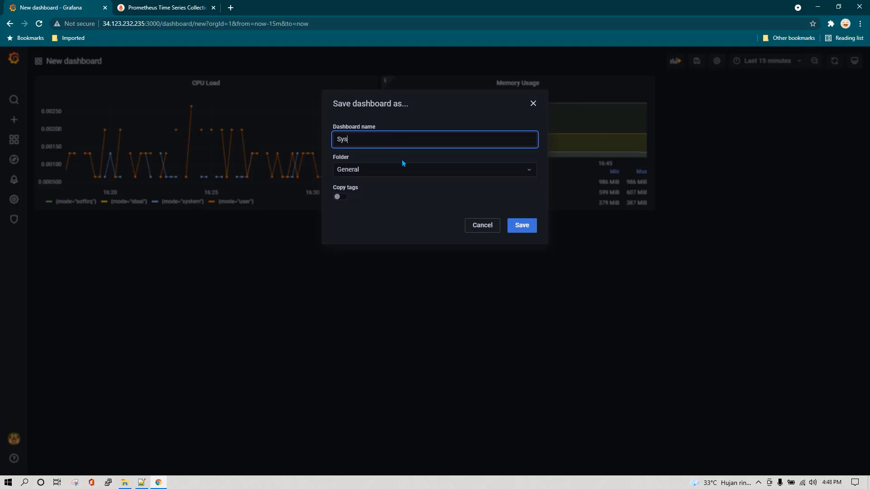
{"action": "type", "text": "tem Health"}
{"action": "left_click", "coordinate": [531, 226]}
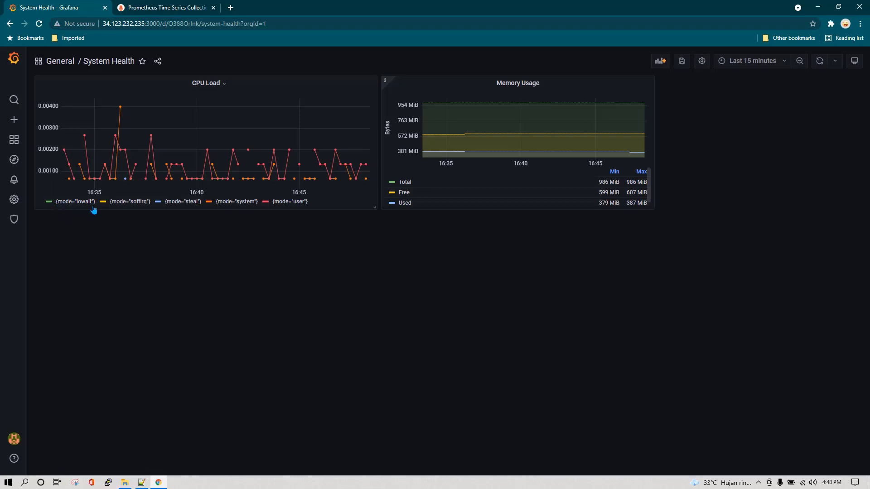
Set the CPU Load legend format to {{mode}}, then save the dashboard
{"action": "left_click", "coordinate": [207, 83]}
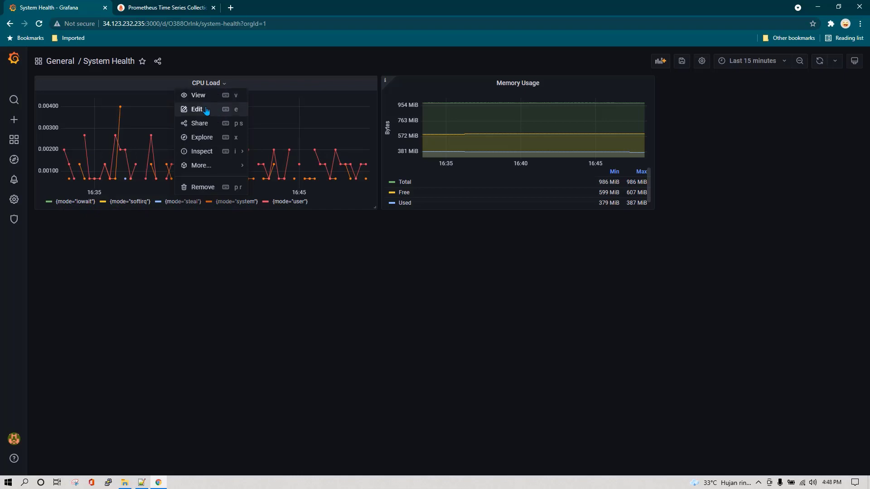
{"action": "left_click", "coordinate": [232, 111]}
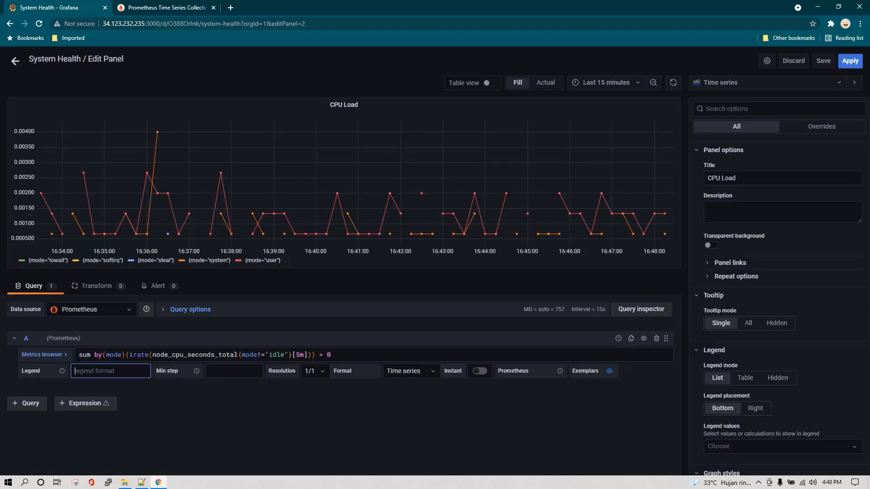
{"action": "type", "text": "{{"}
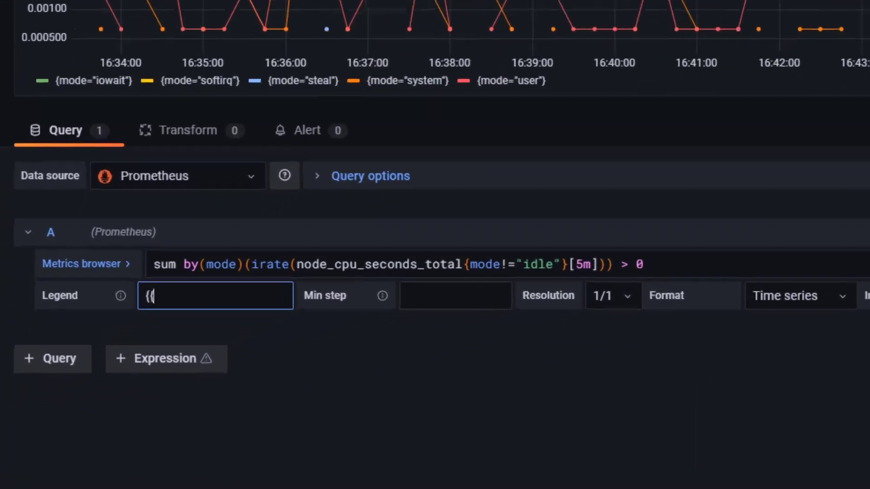
{"action": "type", "text": "mode"}
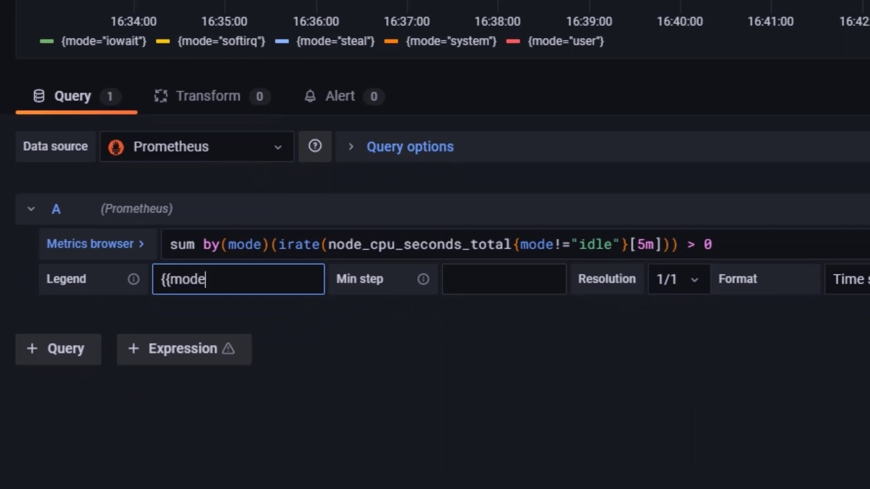
{"action": "type", "text": "}}"}
{"action": "left_click", "coordinate": [558, 455]}
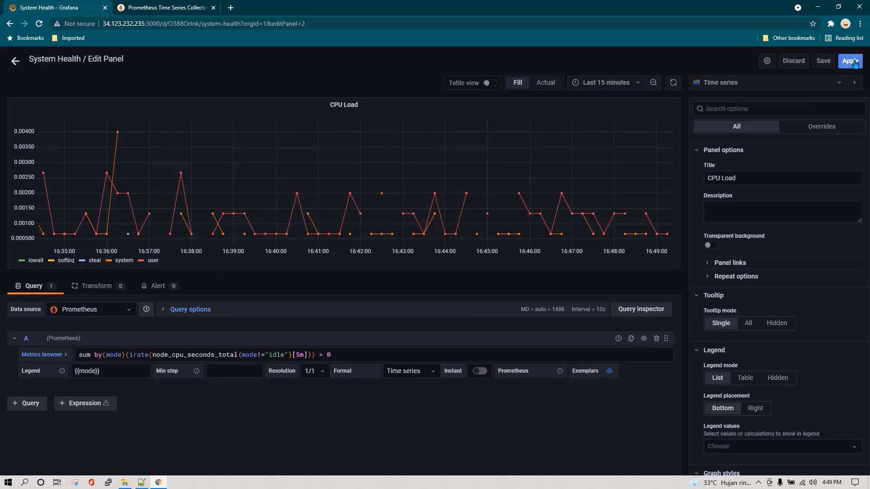
{"action": "left_click", "coordinate": [851, 61]}
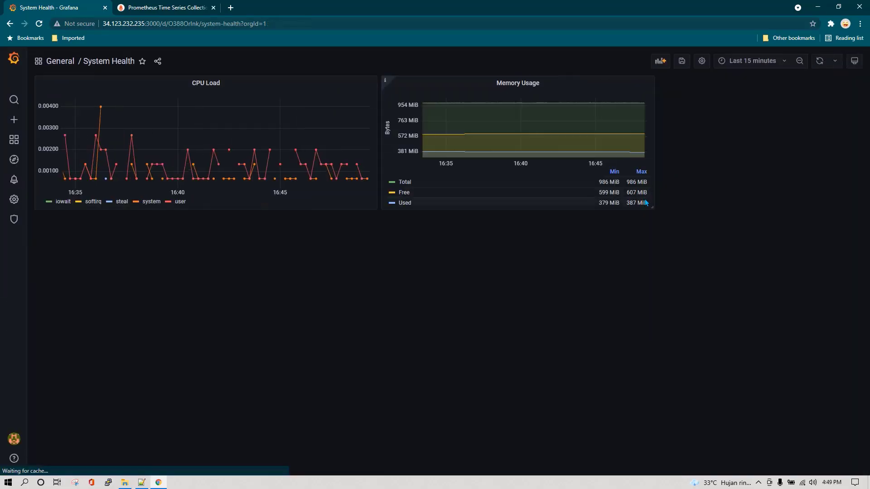
{"action": "left_click", "coordinate": [682, 60]}
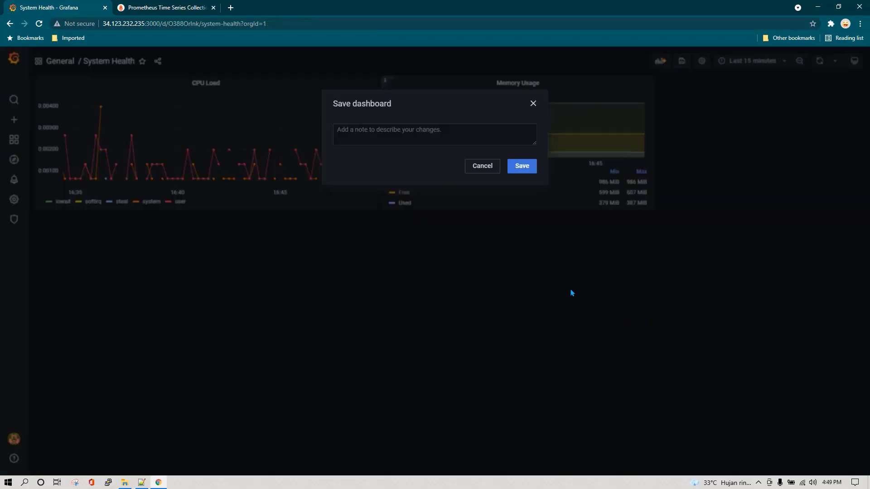
{"action": "left_click", "coordinate": [520, 165]}
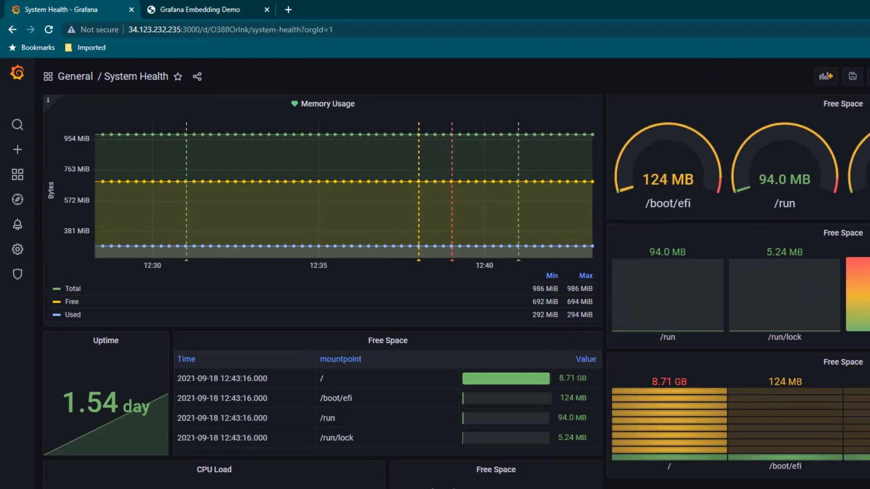
Reload the Grafana Embedding Demo page, review abc.html's source, then bring up PuTTY
{"action": "left_click", "coordinate": [209, 11]}
{"action": "left_click", "coordinate": [50, 30]}
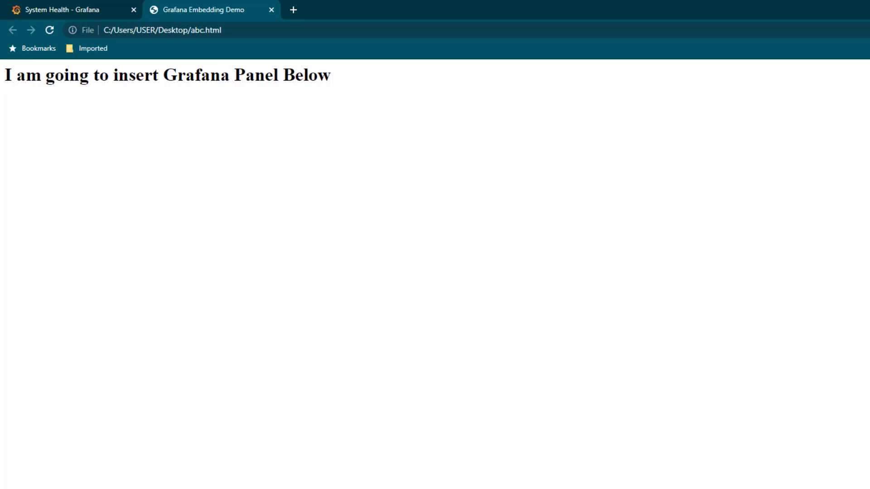
{"action": "left_click", "coordinate": [201, 487]}
{"action": "left_click_drag", "start_coordinate": [209, 288], "coordinate": [53, 69]}
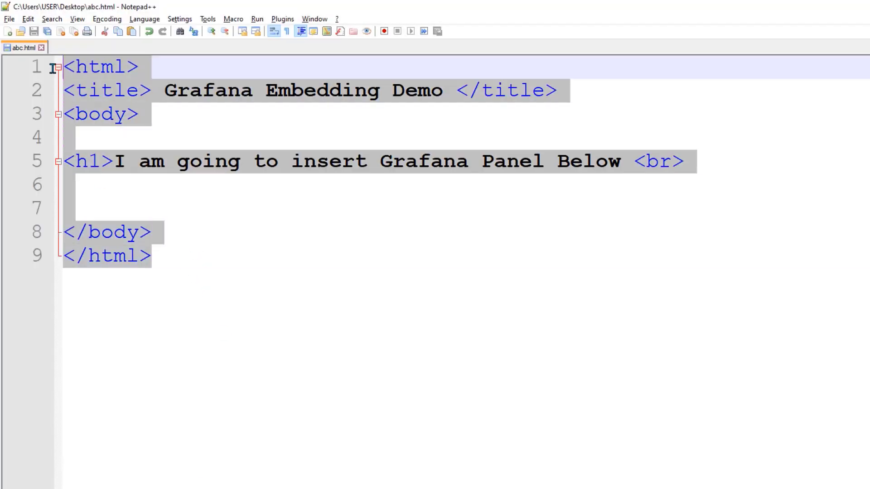
{"action": "left_click", "coordinate": [247, 229]}
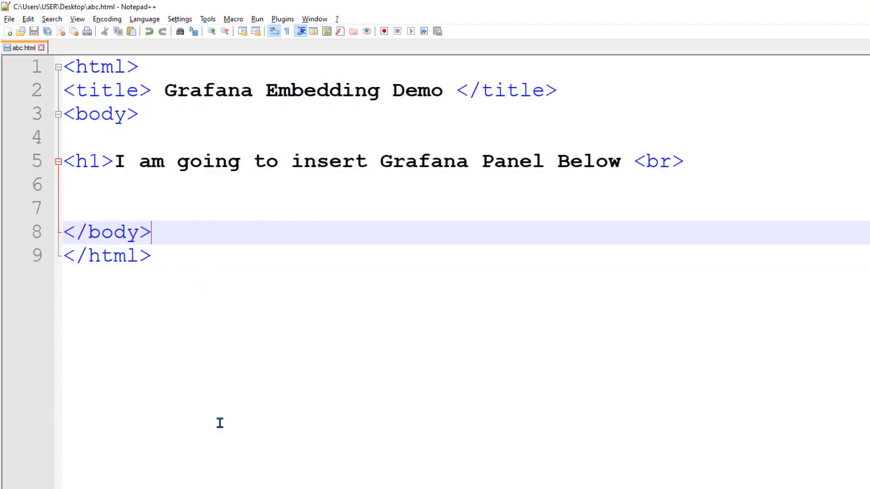
{"action": "left_click", "coordinate": [209, 488]}
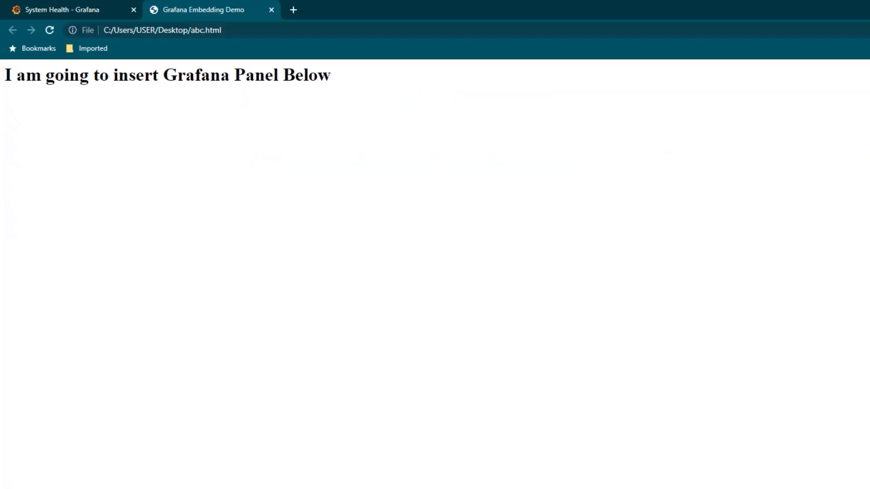
{"action": "left_click", "coordinate": [77, 9]}
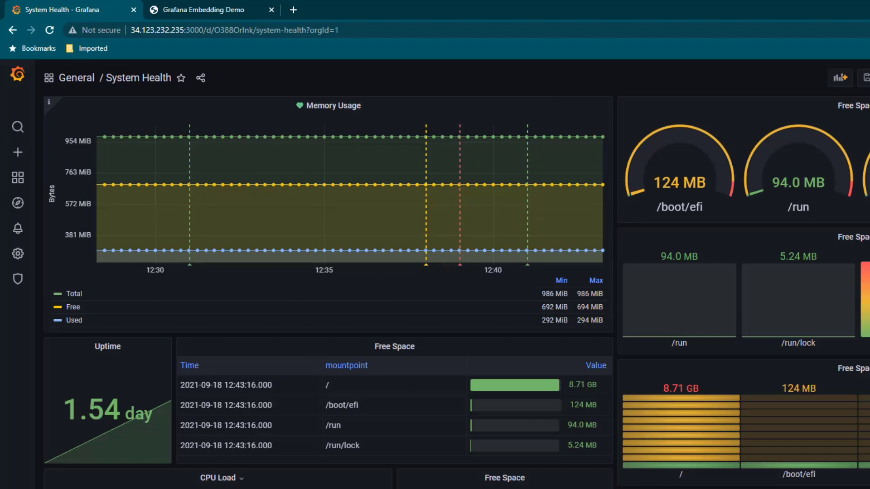
{"action": "left_click", "coordinate": [294, 488]}
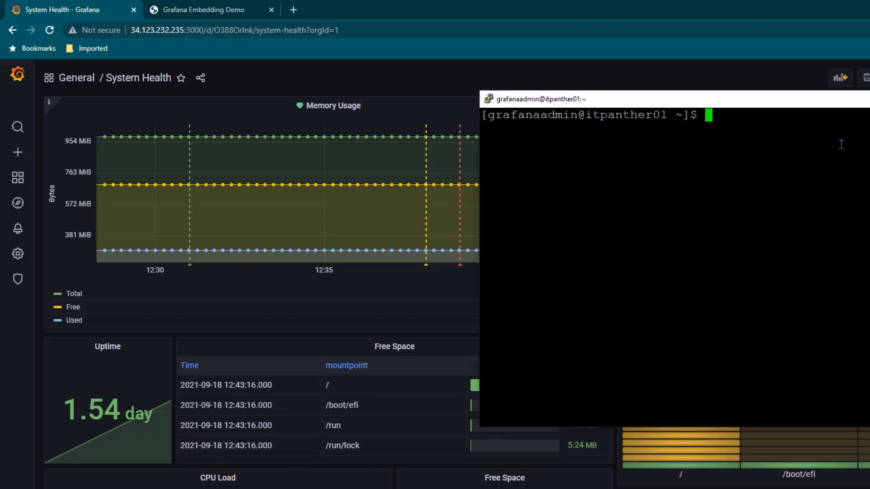
Open /etc/grafana/grafana.ini with sudo vi and check allow_embedding = true
{"action": "double_click", "coordinate": [850, 100]}
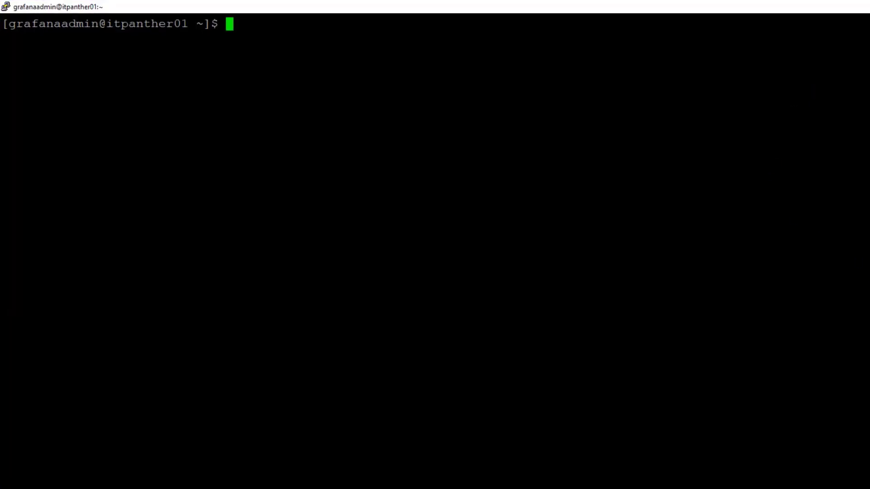
{"action": "type", "text": "sudo vi /etc/grafana/grafana.ini"}
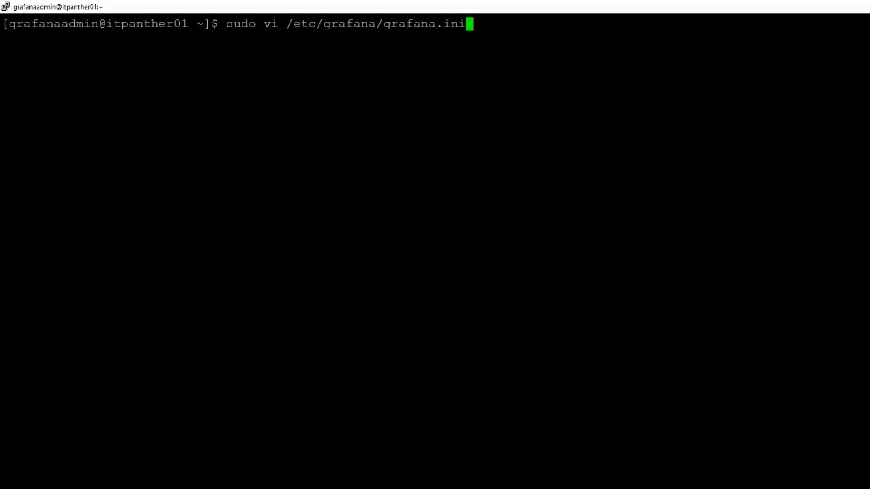
{"action": "key", "text": "Return"}
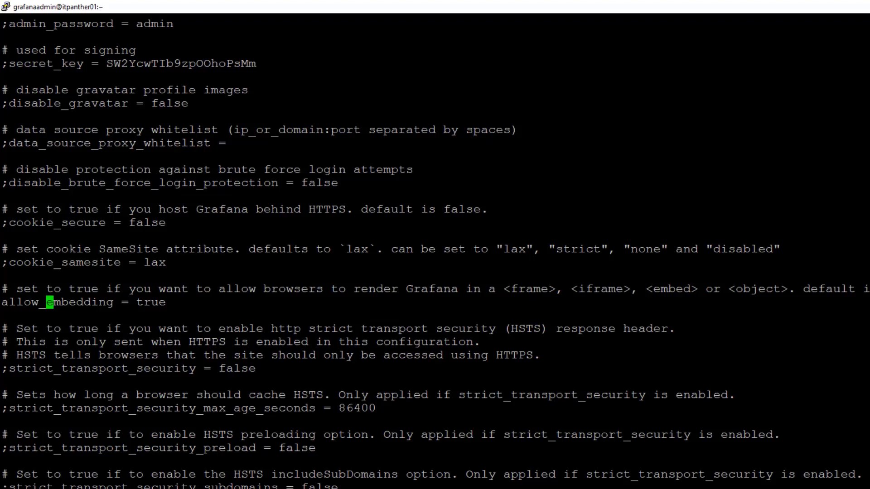
{"action": "key", "text": "Left"}
{"action": "key", "text": "Left"}
{"action": "key", "text": "Left"}
{"action": "key", "text": "Left"}
{"action": "key", "text": "Left"}
{"action": "key", "text": "Left"}
{"action": "type", "text": ";"}
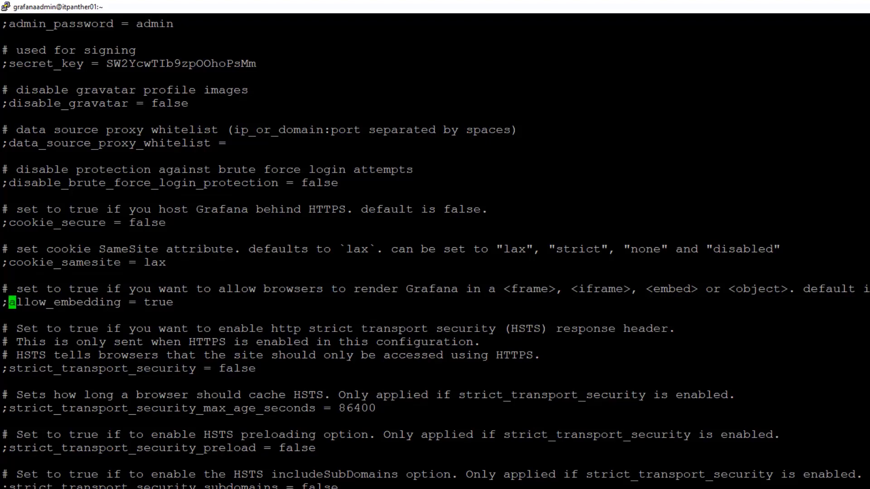
{"action": "key", "text": "BackSpace"}
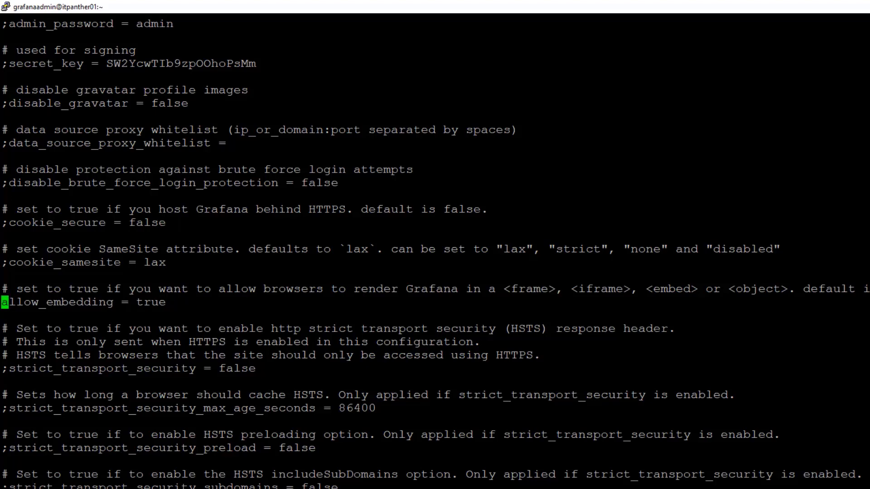
{"action": "key", "text": "End"}
{"action": "key", "text": "Escape"}
Find the anonymous section, verify enabled = true and org_role = Viewer, then exit with :wq
{"action": "type", "text": ":"}
{"action": "key", "text": "Return"}
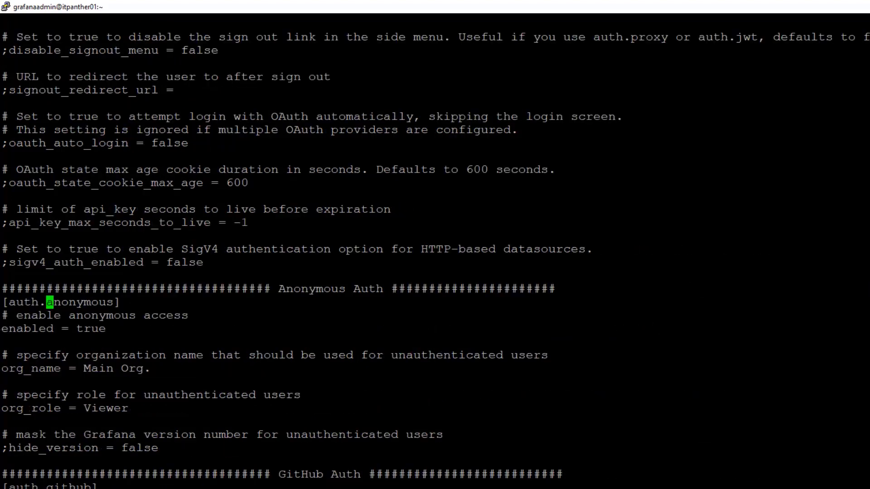
{"action": "key", "text": "n"}
{"action": "key", "text": "Down"}
{"action": "key", "text": "Home"}
{"action": "key", "text": "End"}
{"action": "key", "text": "Home"}
{"action": "key", "text": "Down"}
{"action": "key", "text": "Down"}
{"action": "key", "text": "Down"}
{"action": "key", "text": "Down"}
{"action": "key", "text": "Down"}
{"action": "key", "text": "Down"}
{"action": "key", "text": "Up"}
{"action": "key", "text": "Up"}
{"action": "key", "text": "Up"}
{"action": "key", "text": "Down"}
{"action": "key", "text": "Down"}
{"action": "key", "text": "Down"}
{"action": "key", "text": "Down"}
{"action": "key", "text": "Down"}
{"action": "type", "text": ":wq"}
{"action": "key", "text": "Return"}
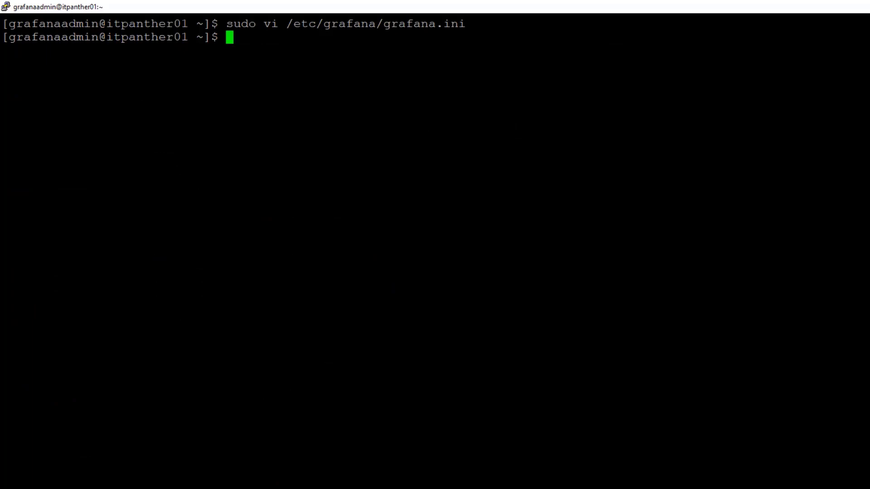
Rerun sudo systemctl restart grafana-server from the command history
{"action": "key", "text": "Up"}
{"action": "key", "text": "Up"}
{"action": "key", "text": "Up"}
{"action": "key", "text": "Up"}
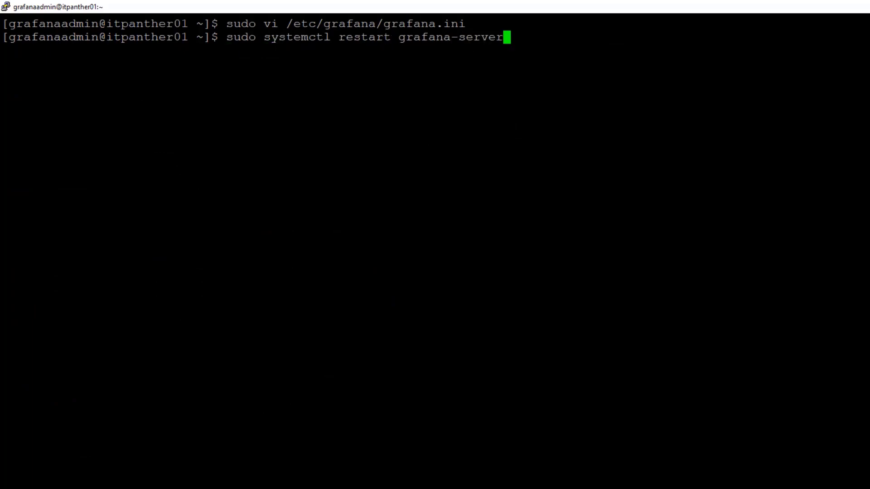
{"action": "key", "text": "Return"}
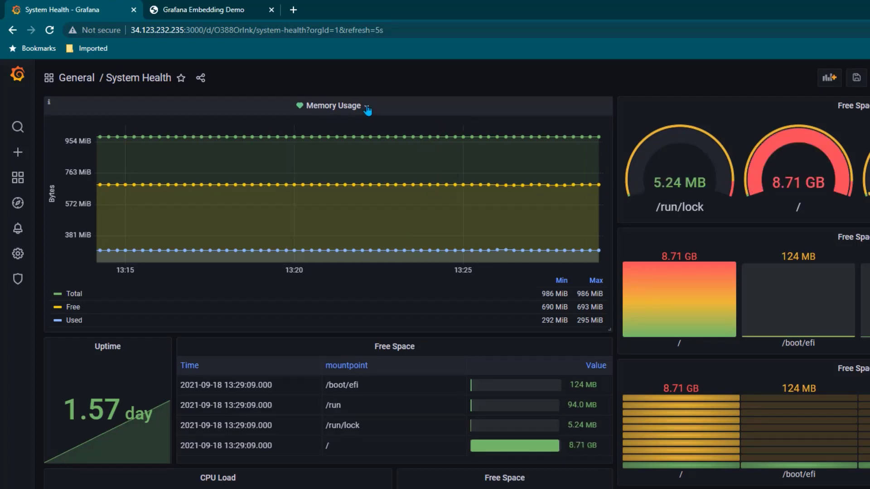
Show the Memory Usage panel's Embed HTML (panelId=13, 450×200) and select the whole iframe code
{"action": "left_click", "coordinate": [367, 108]}
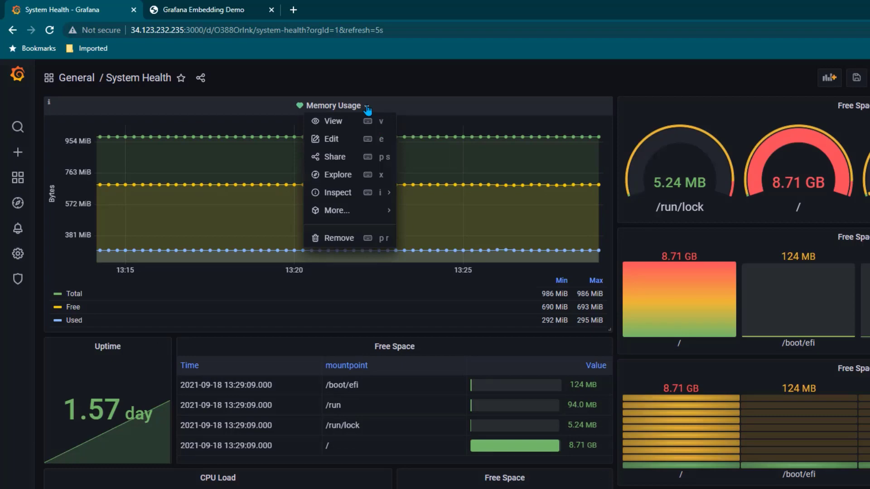
{"action": "left_click", "coordinate": [335, 157]}
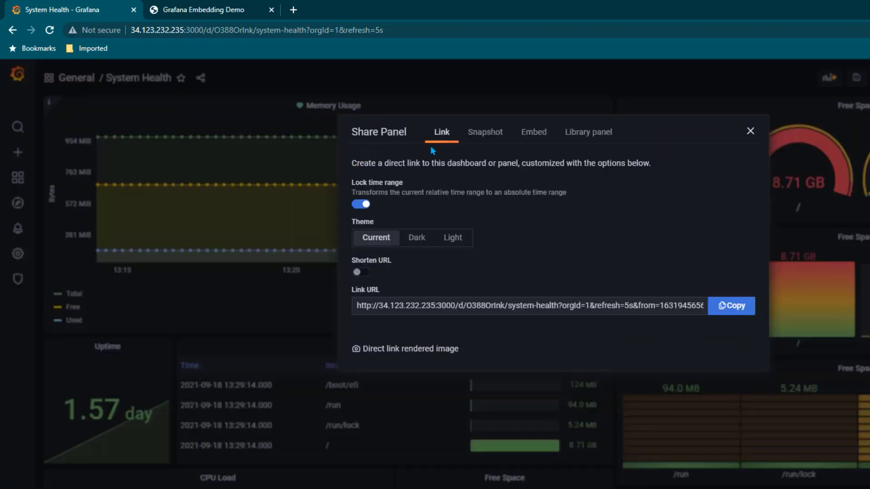
{"action": "left_click", "coordinate": [534, 134]}
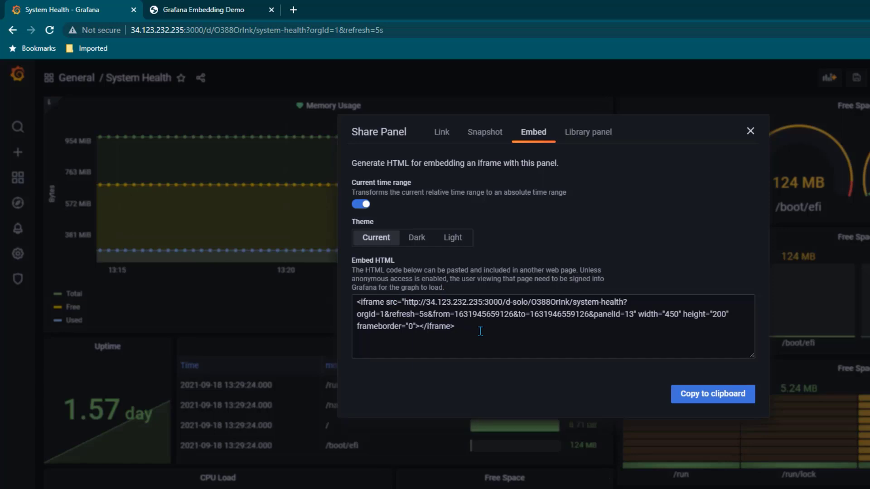
{"action": "left_click_drag", "start_coordinate": [469, 329], "coordinate": [337, 303]}
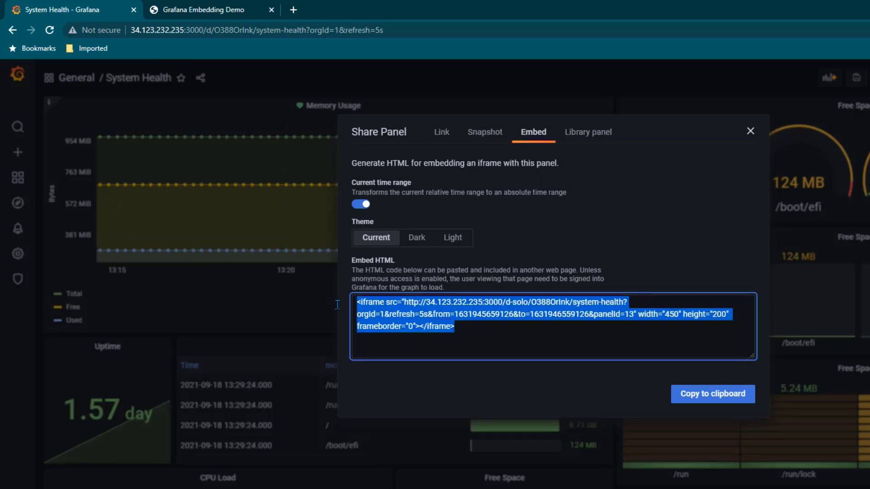
Paste the Memory Usage iframe into abc.html on a new line and reload the demo page
{"action": "key", "text": "alt+Tab"}
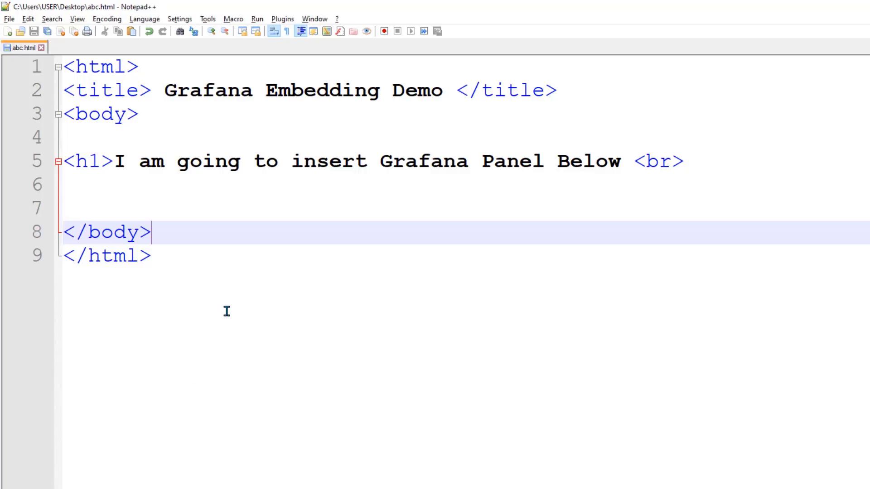
{"action": "left_click", "coordinate": [122, 190]}
{"action": "key", "text": "Return"}
{"action": "key", "text": "ctrl+v"}
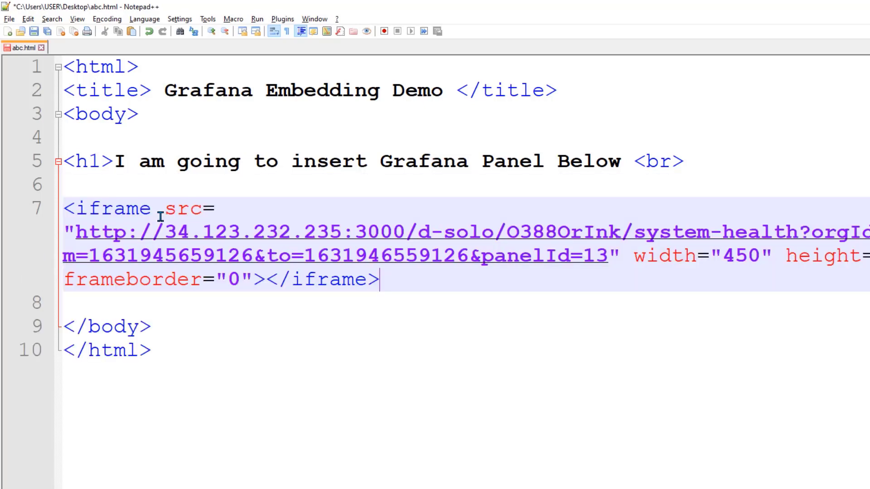
{"action": "key", "text": "Return"}
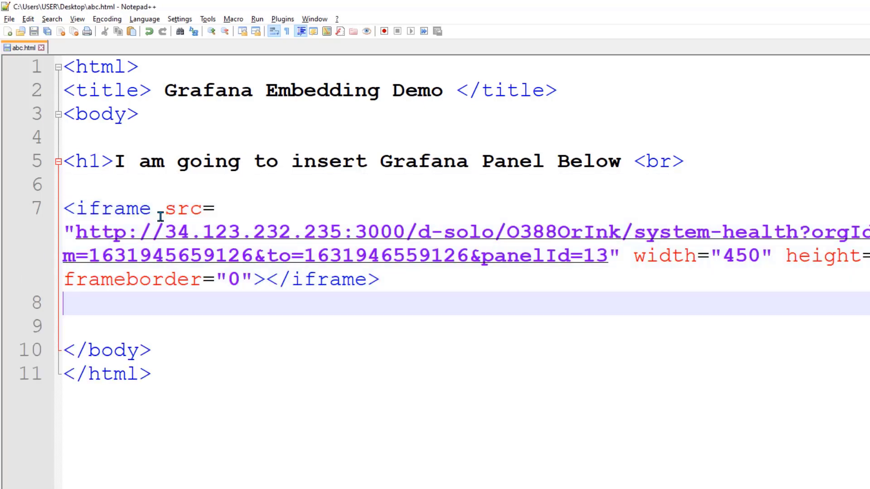
{"action": "key", "text": "alt+Tab"}
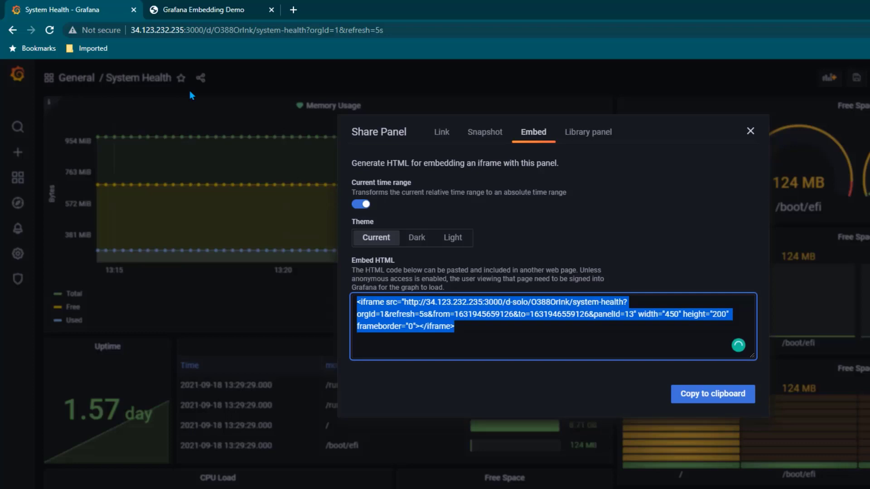
{"action": "left_click", "coordinate": [190, 12]}
{"action": "left_click", "coordinate": [46, 31]}
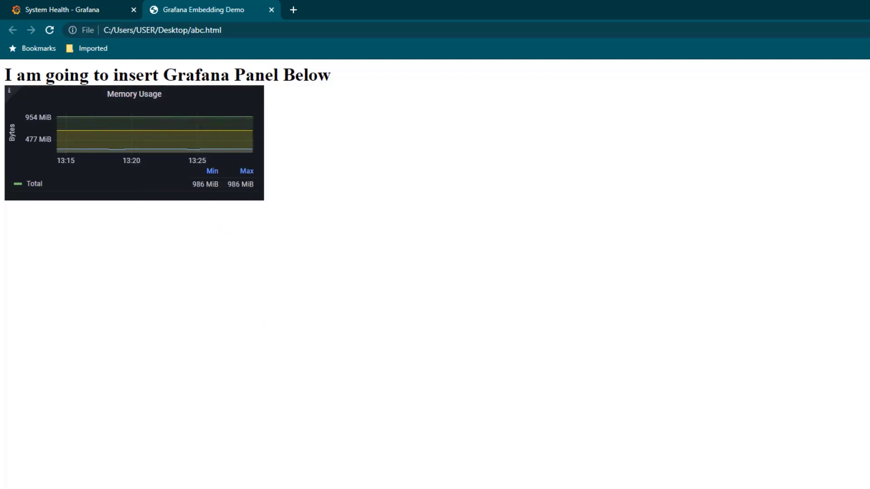
Widen the iframe from 450 to 1450, save abc.html, and reload the demo page
{"action": "key", "text": "alt+Tab"}
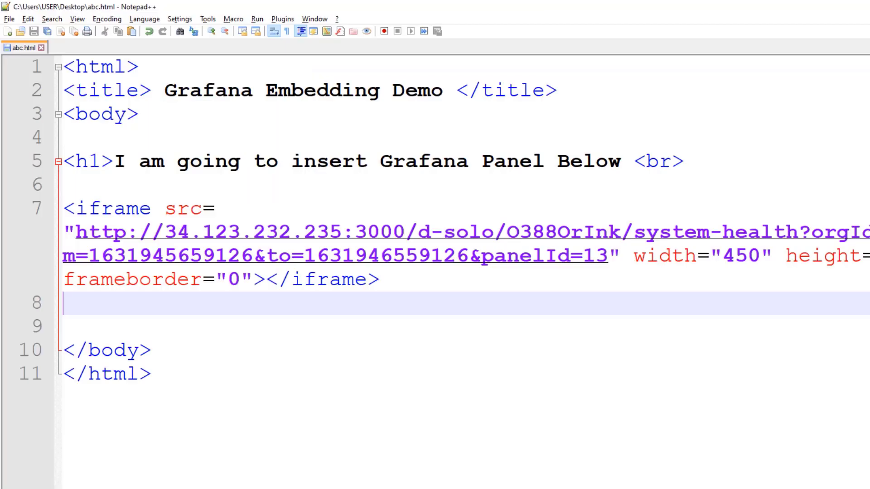
{"action": "left_click", "coordinate": [723, 257]}
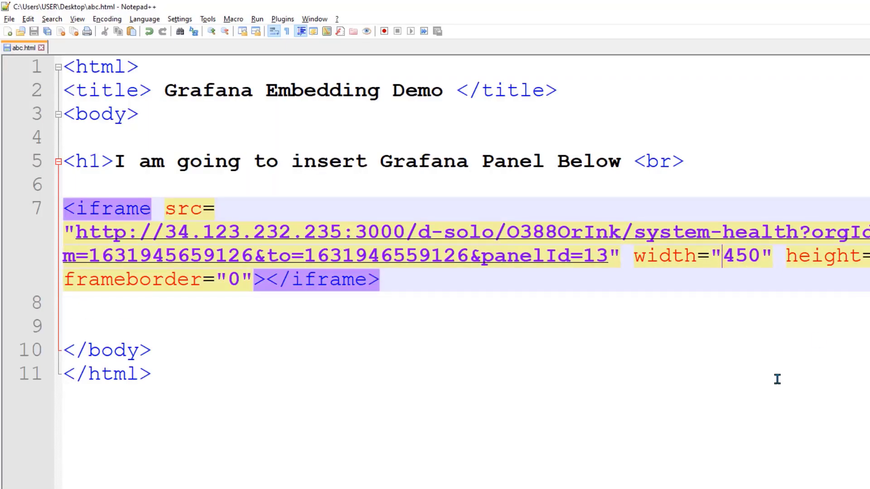
{"action": "type", "text": "1"}
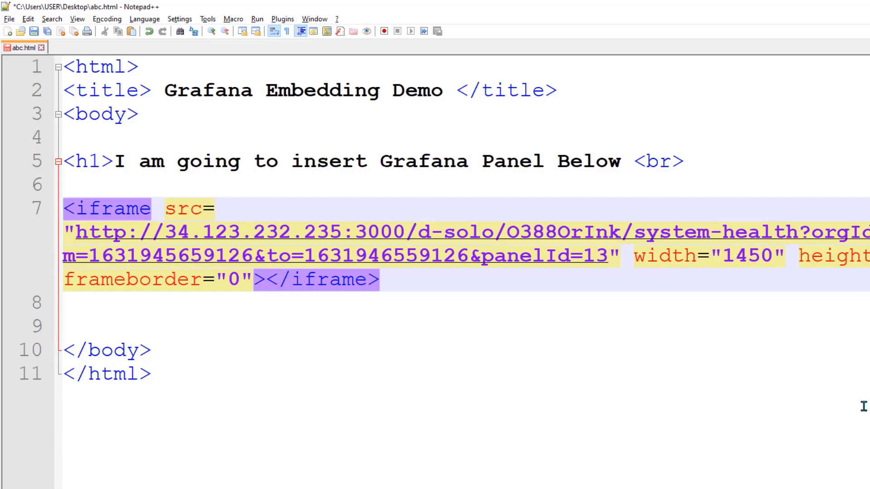
{"action": "key", "text": "ctrl+s"}
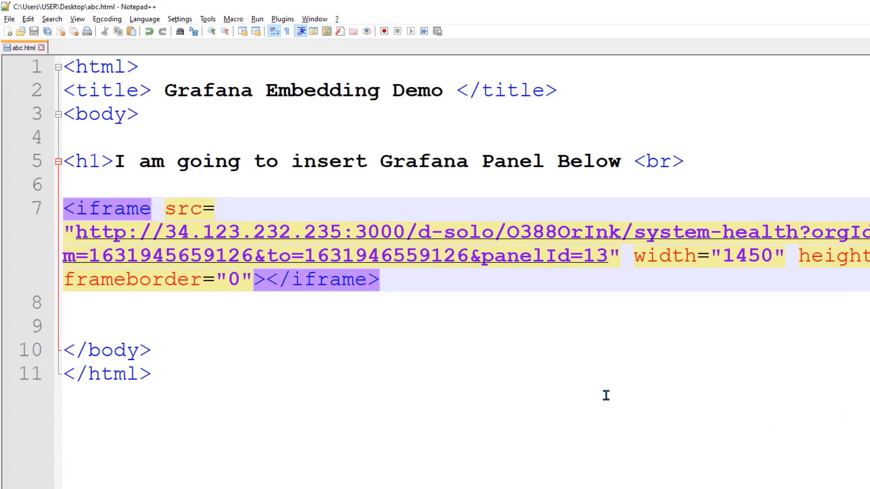
{"action": "key", "text": "alt+Tab"}
{"action": "left_click", "coordinate": [49, 30]}
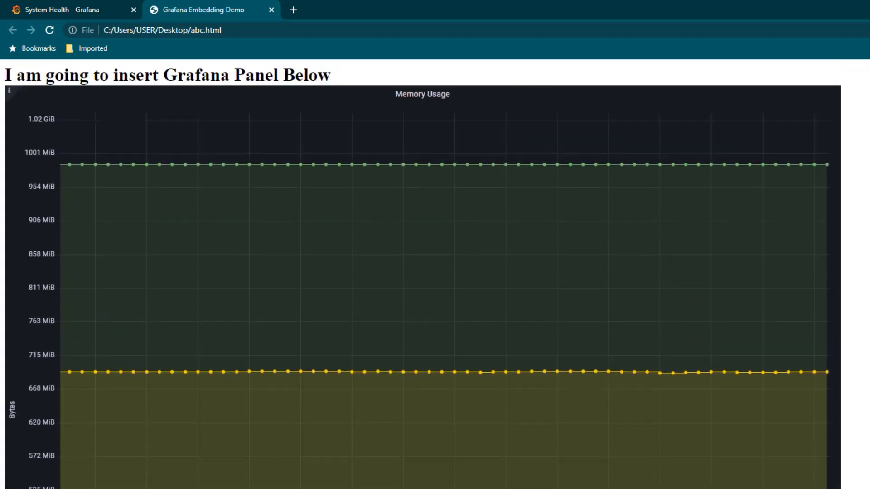
Resize the iframe to 750 wide by 700 high, save, and reload the demo page
{"action": "key", "text": "alt+Tab"}
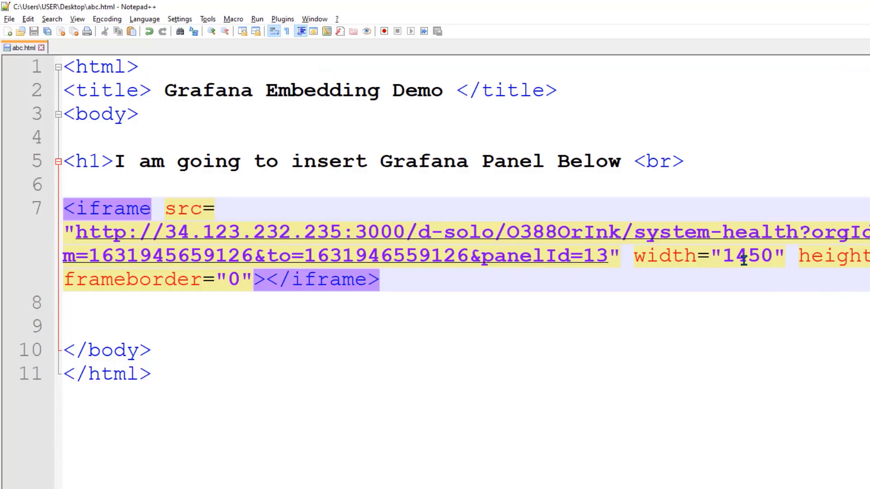
{"action": "left_click", "coordinate": [734, 256]}
{"action": "key", "text": "BackSpace"}
{"action": "key", "text": "Delete"}
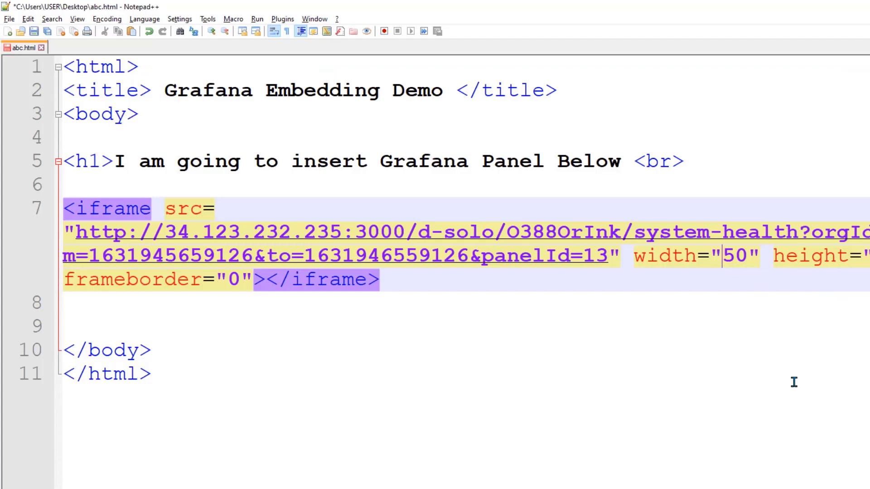
{"action": "type", "text": "7"}
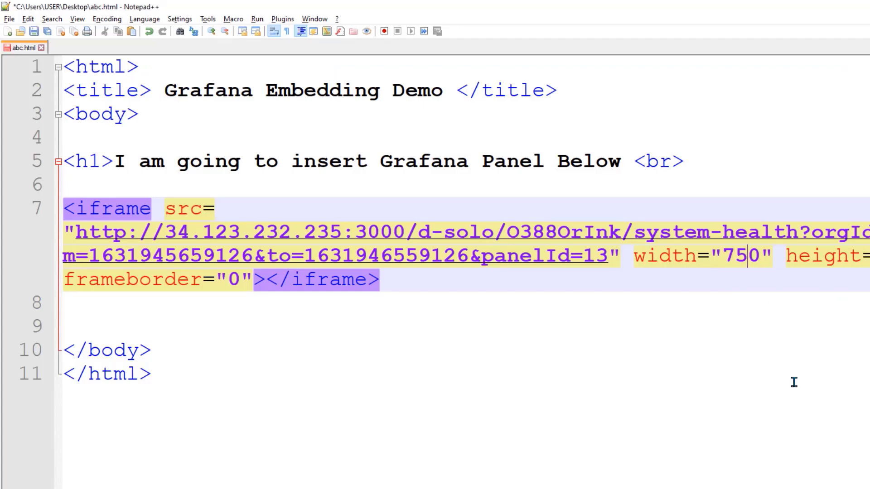
{"action": "key", "text": "Right"}
{"action": "key", "text": "BackSpace"}
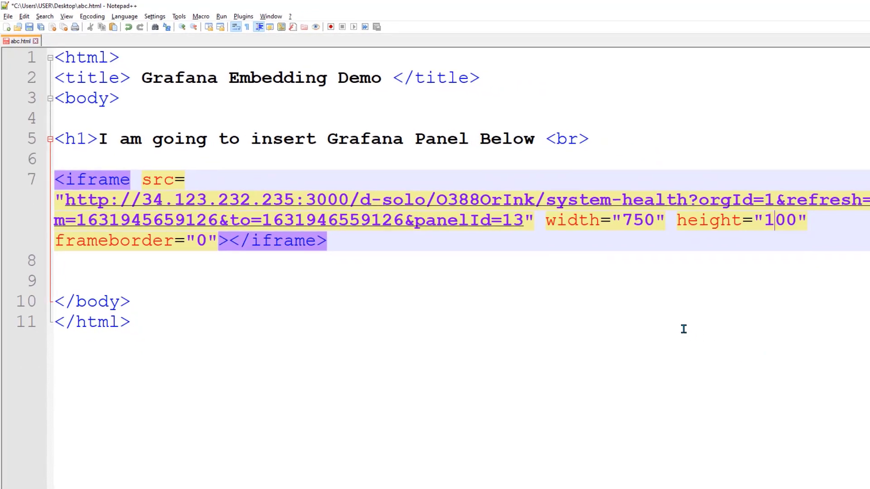
{"action": "key", "text": "BackSpace"}
{"action": "type", "text": "7"}
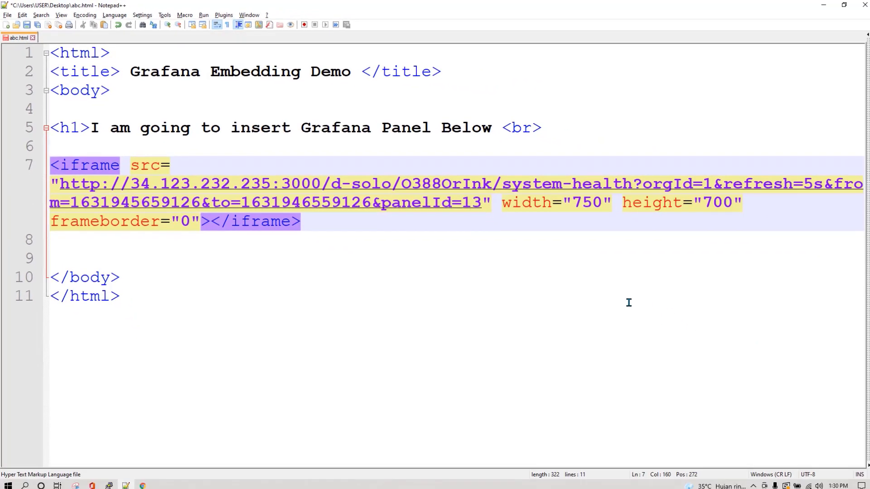
{"action": "key", "text": "ctrl+s"}
{"action": "key", "text": "alt+Tab"}
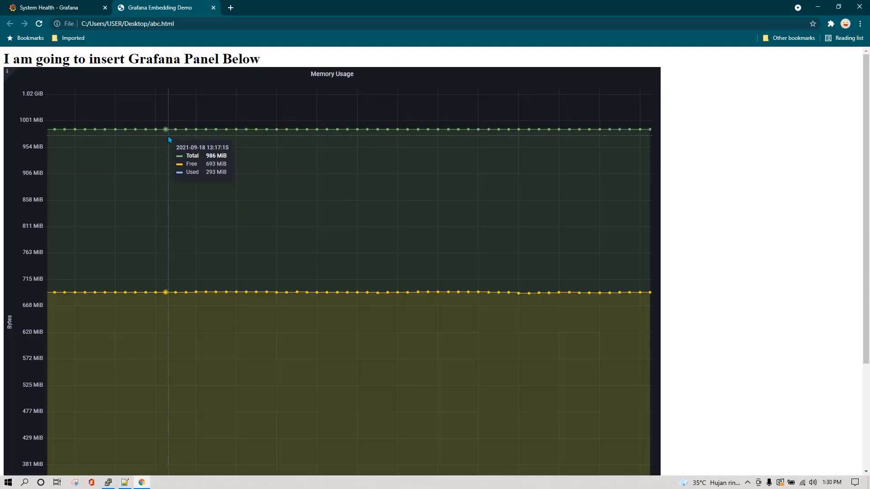
{"action": "left_click", "coordinate": [39, 24]}
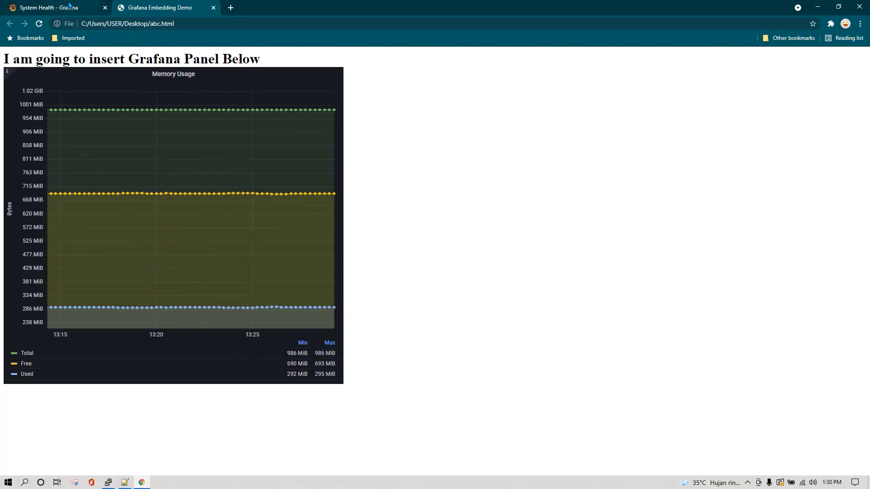
{"action": "left_click", "coordinate": [70, 8]}
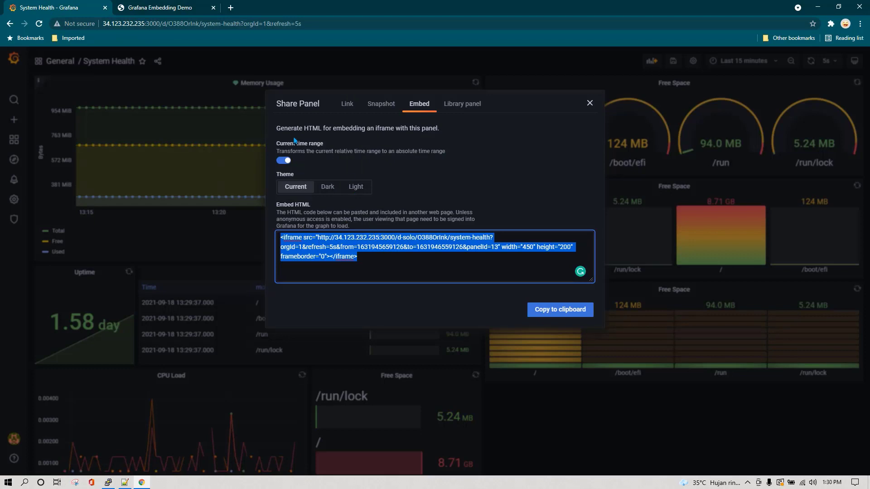
Inspect the embed code's from and to time parameters against the embedded demo page
{"action": "left_click", "coordinate": [375, 262]}
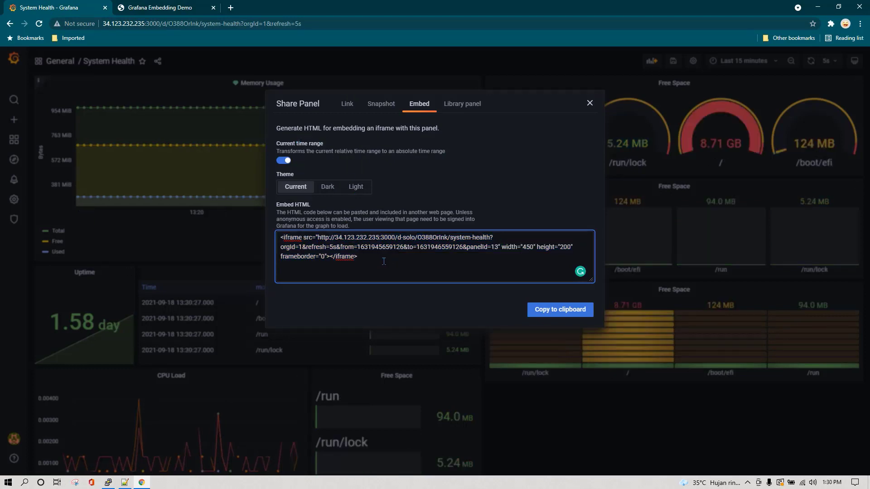
{"action": "left_click_drag", "start_coordinate": [359, 255], "coordinate": [272, 236]}
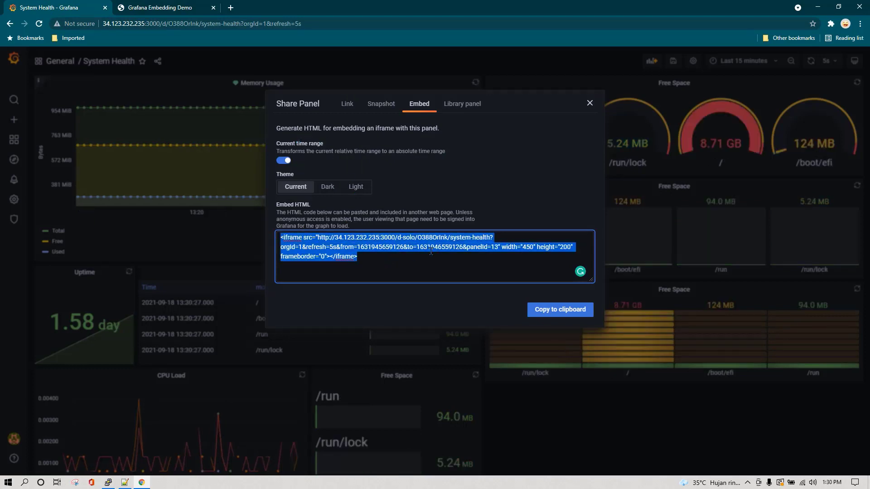
{"action": "left_click", "coordinate": [391, 270]}
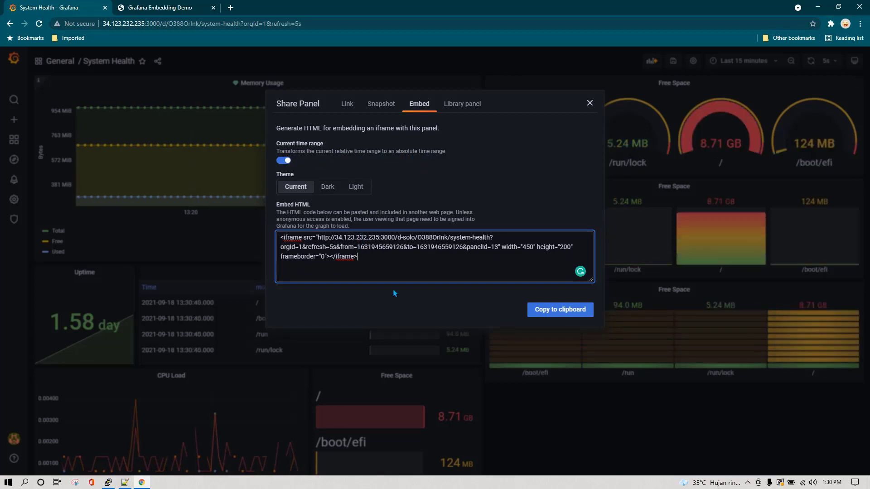
{"action": "left_click_drag", "start_coordinate": [340, 247], "coordinate": [448, 247]}
{"action": "left_click", "coordinate": [180, 8]}
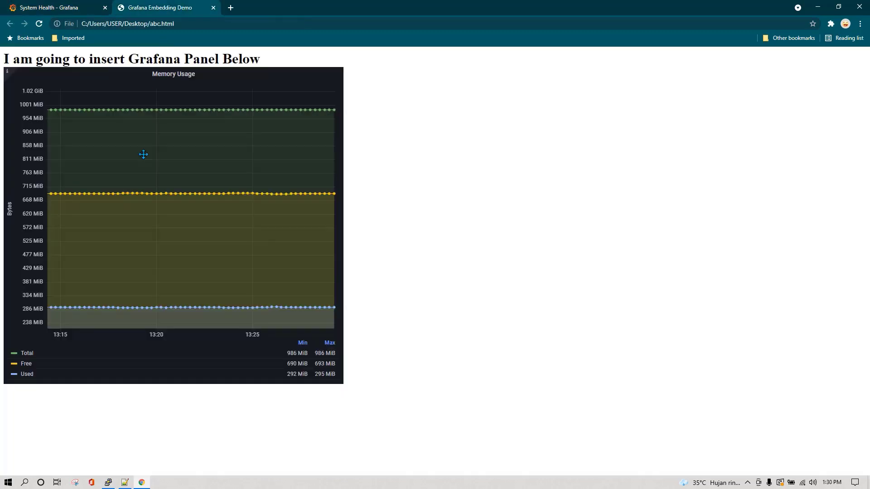
{"action": "left_click", "coordinate": [73, 8]}
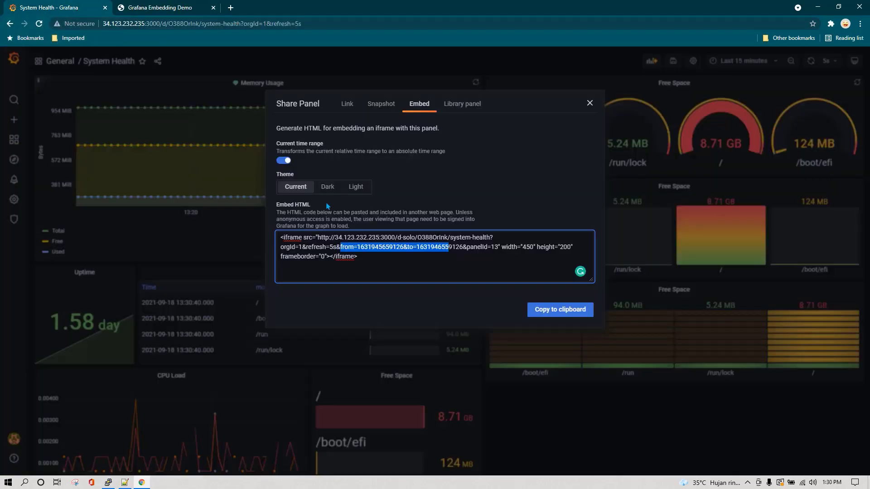
Turn off Current time range and paste the new iframe over line 7 in abc.html
{"action": "left_click", "coordinate": [281, 161]}
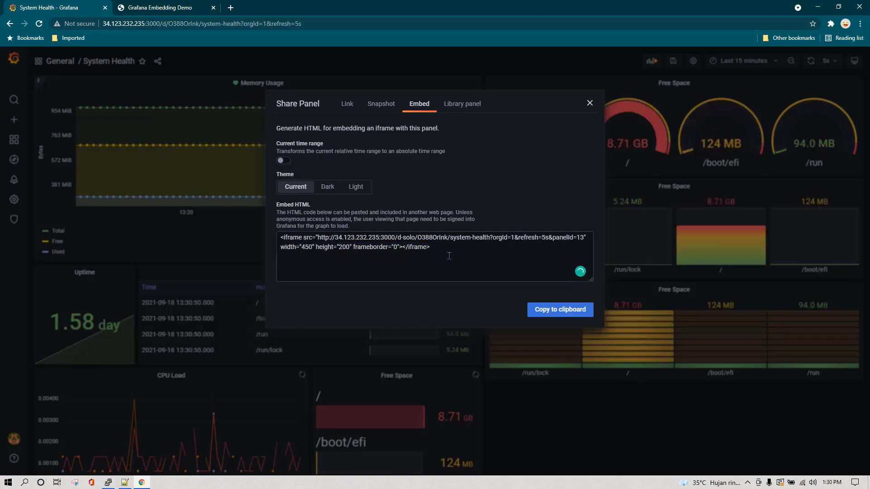
{"action": "triple_click", "coordinate": [318, 239]}
{"action": "key", "text": "ctrl+c"}
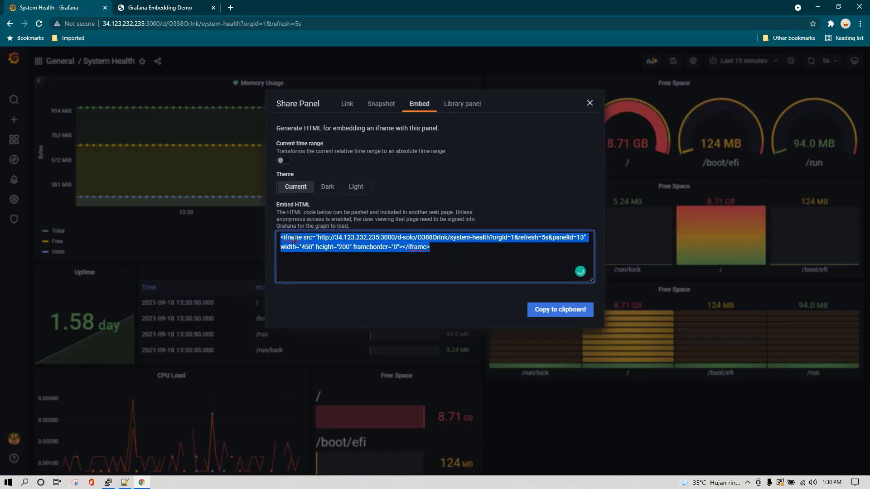
{"action": "left_click", "coordinate": [124, 483]}
{"action": "left_click_drag", "start_coordinate": [317, 224], "coordinate": [44, 165]}
{"action": "key", "text": "ctrl+v"}
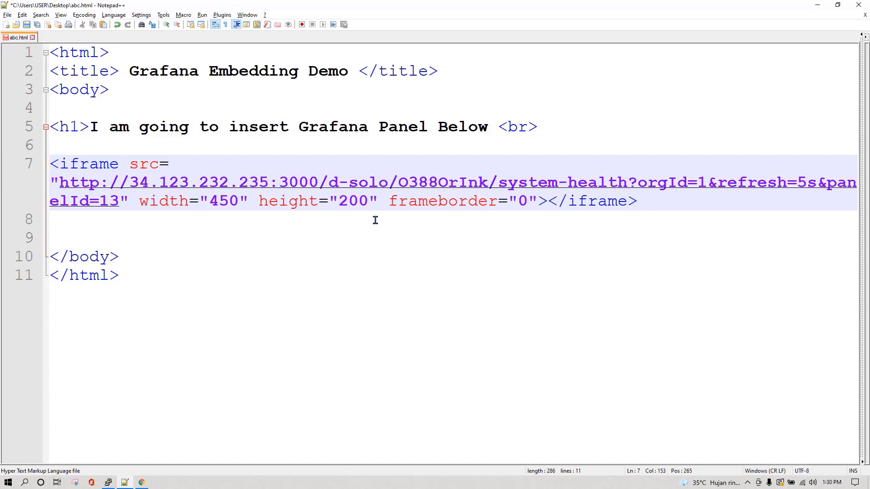
Set the iframe to 750 × 400, save abc.html, and refresh the Grafana Embedding Demo page
{"action": "left_click", "coordinate": [219, 201]}
{"action": "key", "text": "BackSpace"}
{"action": "type", "text": "7"}
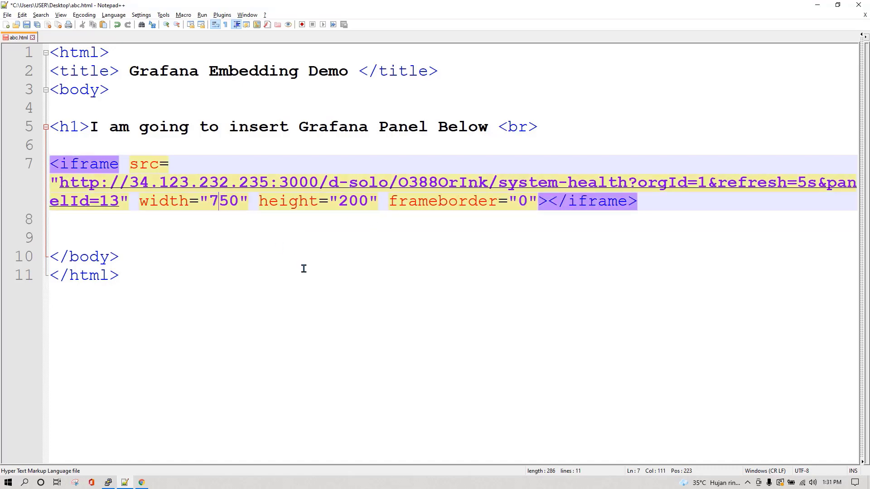
{"action": "left_click", "coordinate": [348, 200]}
{"action": "key", "text": "BackSpace"}
{"action": "type", "text": "4"}
{"action": "key", "text": "ctrl+s"}
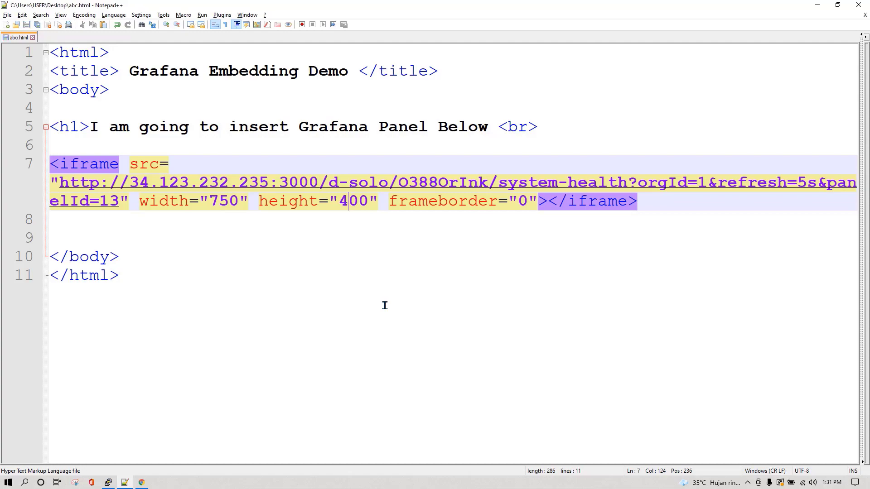
{"action": "left_click", "coordinate": [141, 482]}
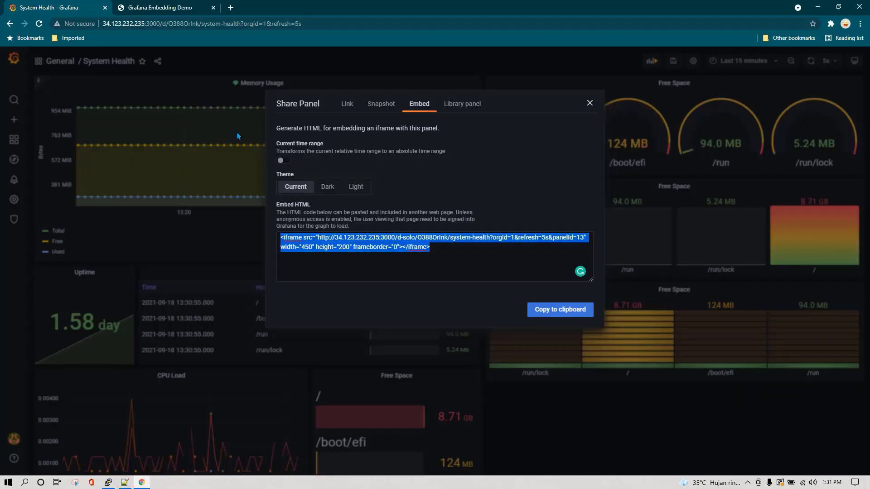
{"action": "left_click", "coordinate": [172, 7]}
{"action": "key", "text": "F5"}
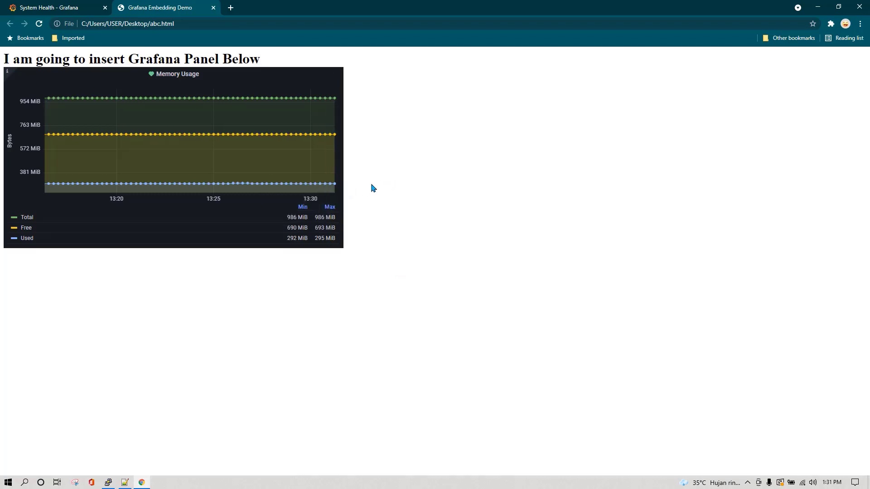
Return to the System Health - Grafana tab showing the Memory Usage, Uptime, Free Space and CPU Load panels
{"action": "mouse_move", "coordinate": [334, 188]}
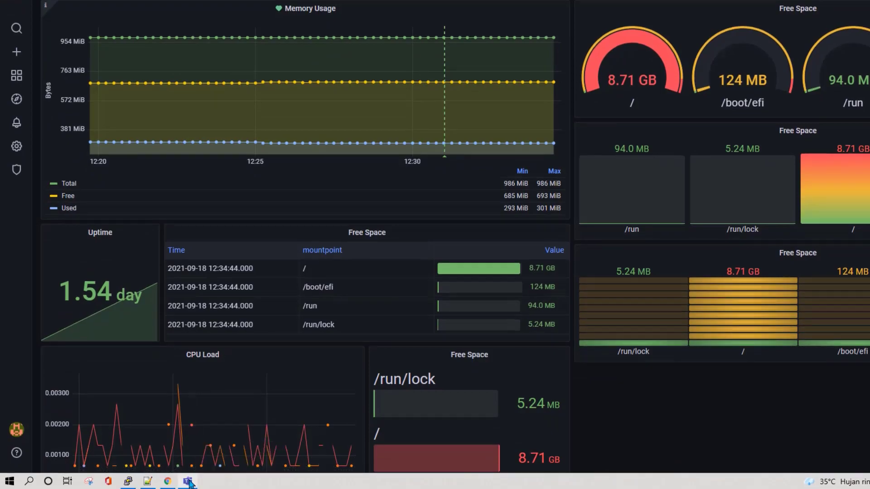
Add a standard channel named channel_grafana_demo to the EOD team in Teams
{"action": "left_click", "coordinate": [188, 481]}
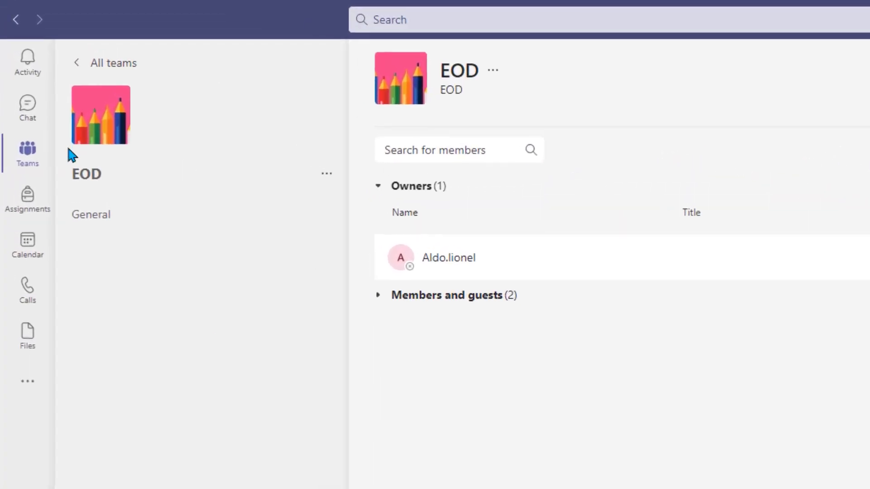
{"action": "left_click", "coordinate": [326, 177]}
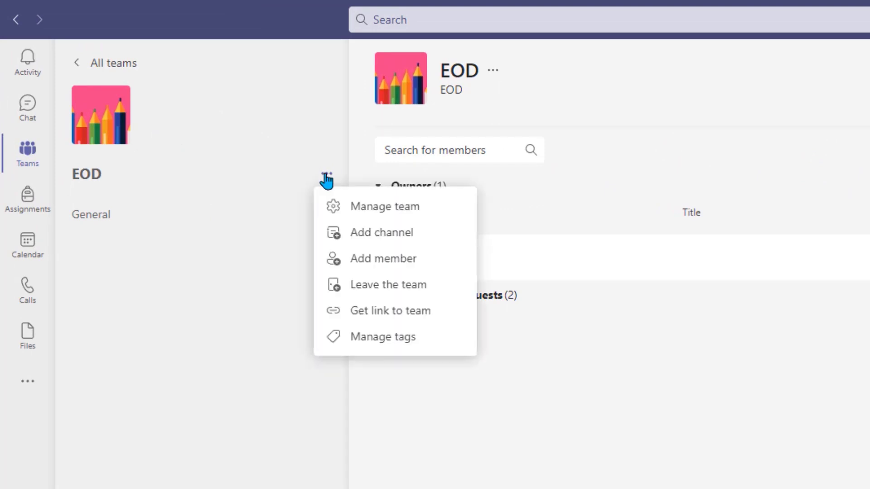
{"action": "left_click", "coordinate": [366, 240]}
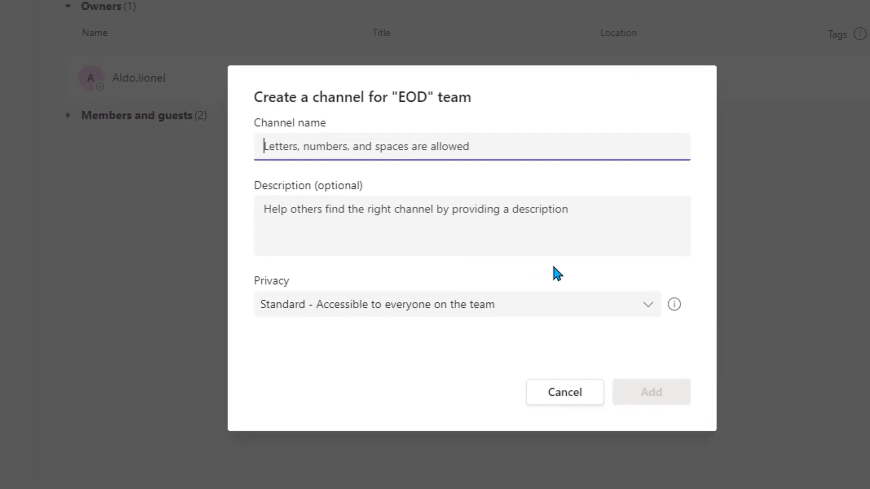
{"action": "type", "text": "channe"}
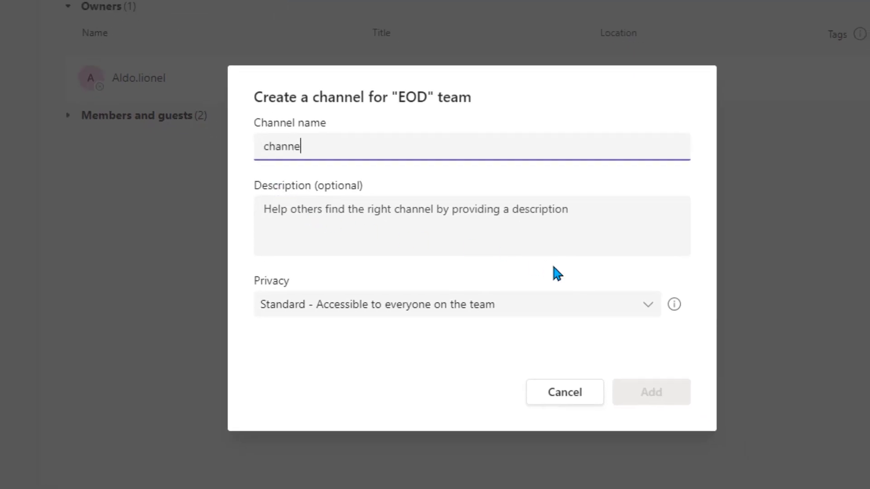
{"action": "type", "text": "l_"}
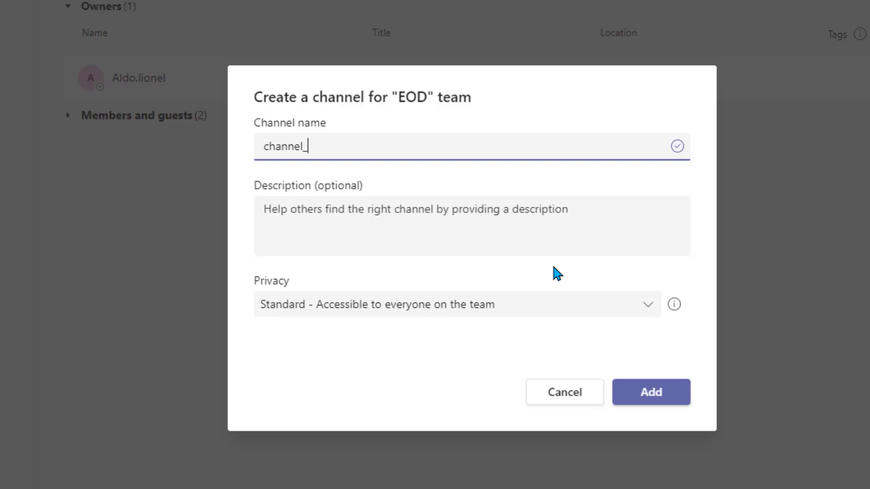
{"action": "type", "text": "grafana_demo"}
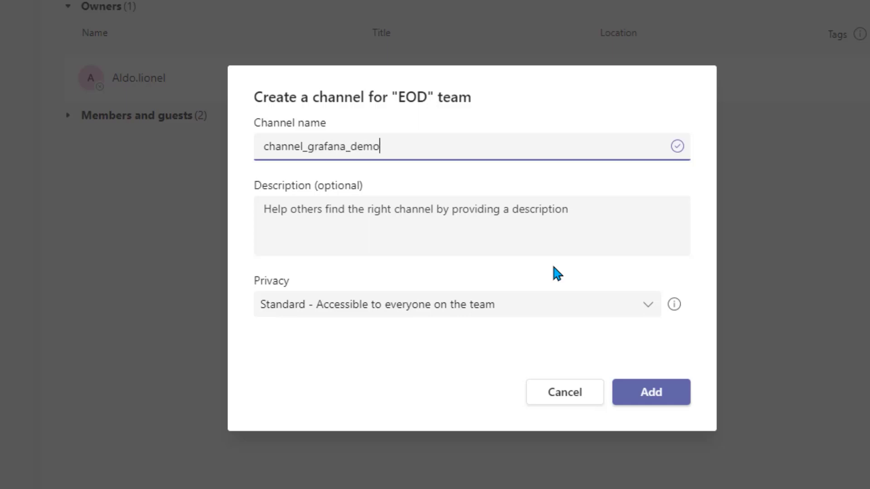
{"action": "key", "text": "Return"}
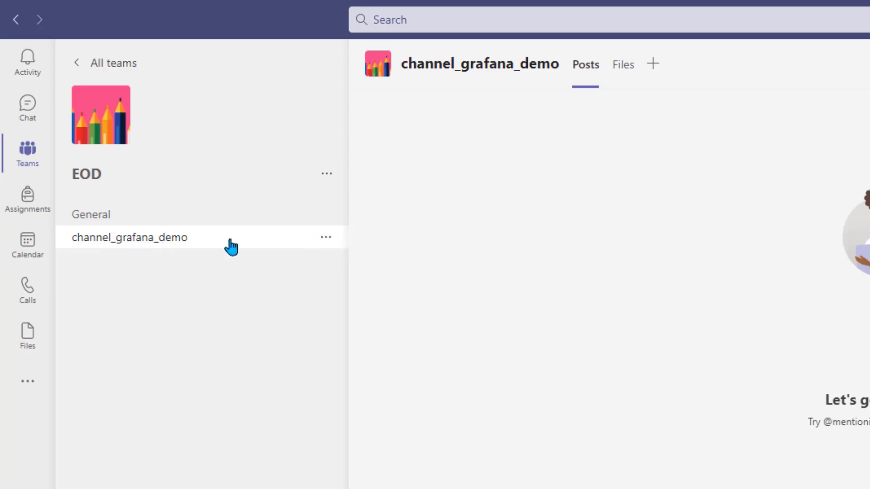
{"action": "left_click", "coordinate": [326, 238]}
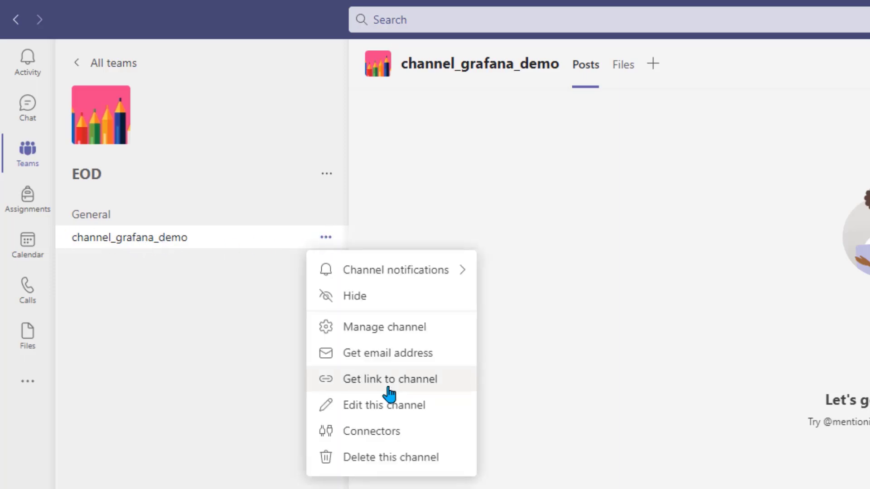
Configure an Incoming Webhook named msteams-notification on channel_grafana_demo and copy its URL
{"action": "left_click", "coordinate": [388, 434]}
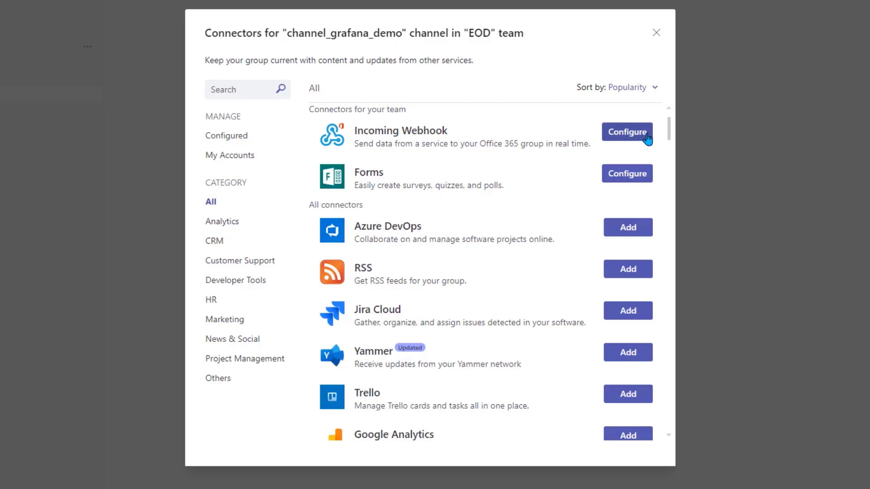
{"action": "left_click", "coordinate": [631, 136]}
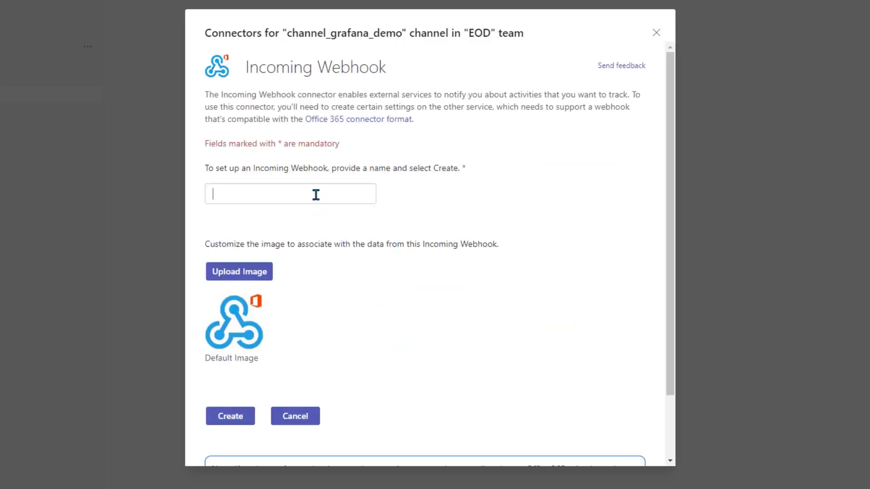
{"action": "type", "text": "msteams-n"}
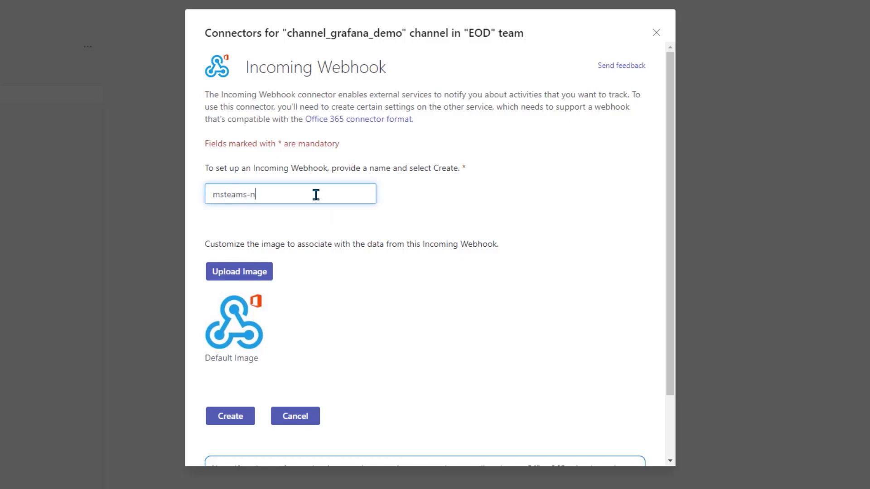
{"action": "type", "text": "otification"}
{"action": "scroll", "coordinate": [241, 320], "scroll_direction": "down", "scroll_amount": 2}
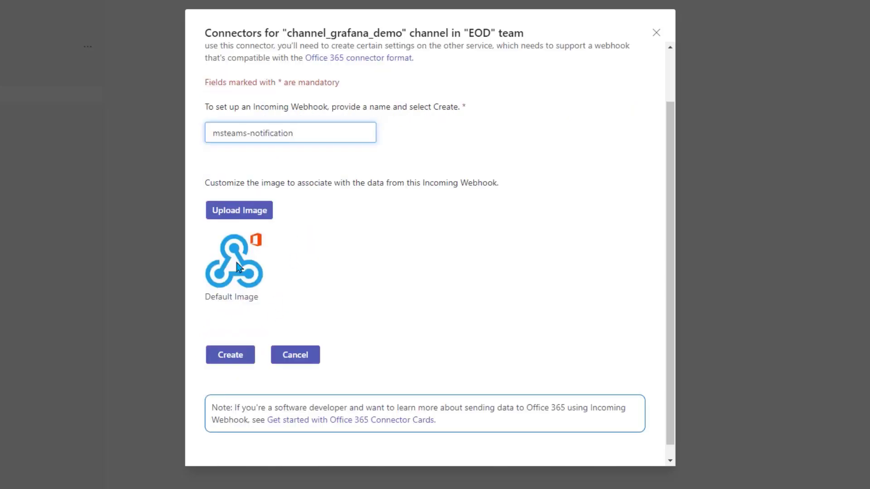
{"action": "left_click", "coordinate": [234, 354]}
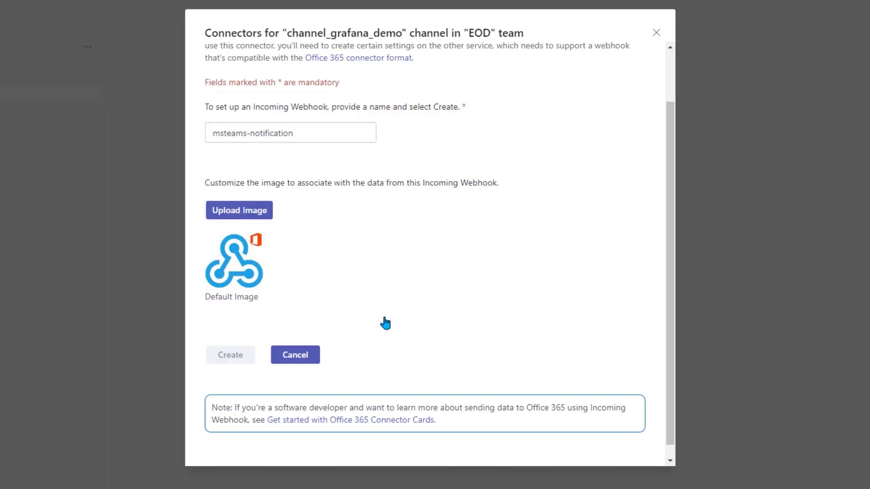
{"action": "scroll", "coordinate": [371, 308], "scroll_direction": "down", "scroll_amount": 4}
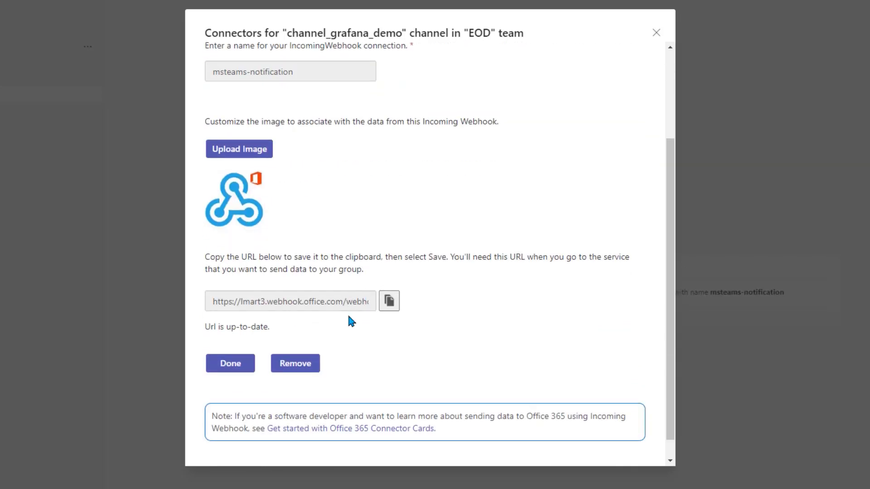
{"action": "left_click", "coordinate": [390, 302]}
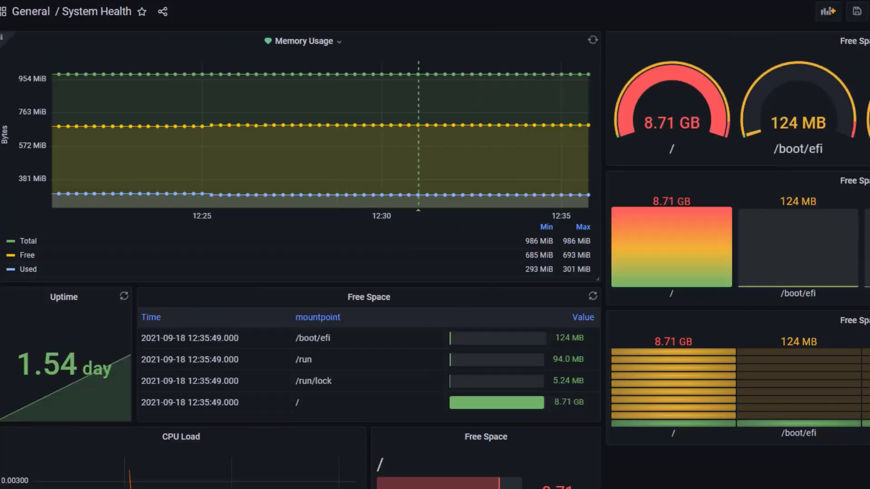
Save the dashboard changes and go to Grafana's notification channels list
{"action": "mouse_move", "coordinate": [25, 209]}
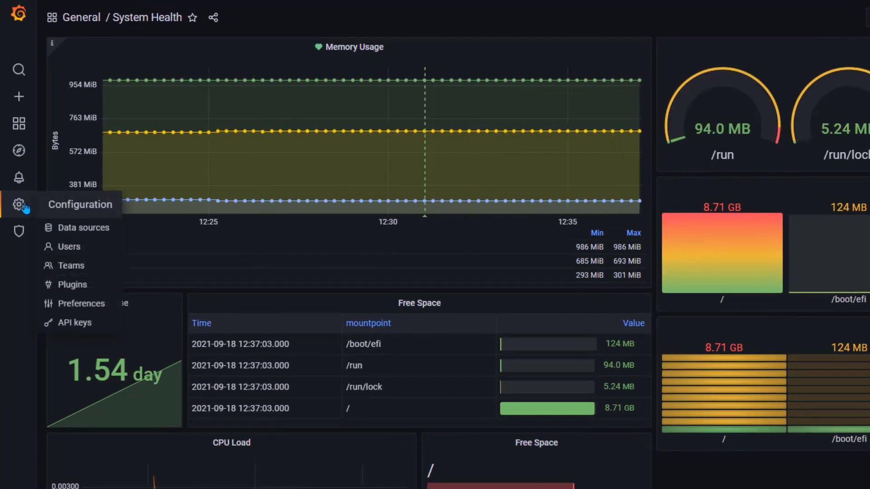
{"action": "mouse_move", "coordinate": [20, 179]}
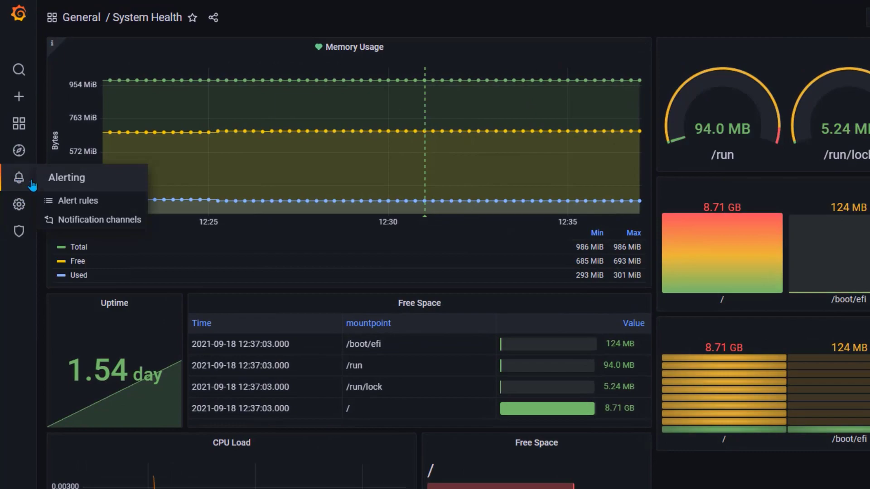
{"action": "left_click", "coordinate": [114, 221]}
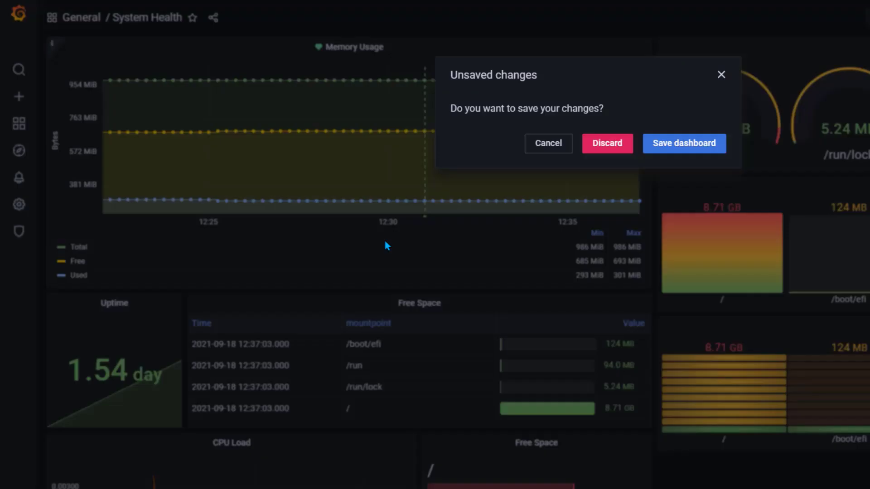
{"action": "left_click", "coordinate": [684, 144]}
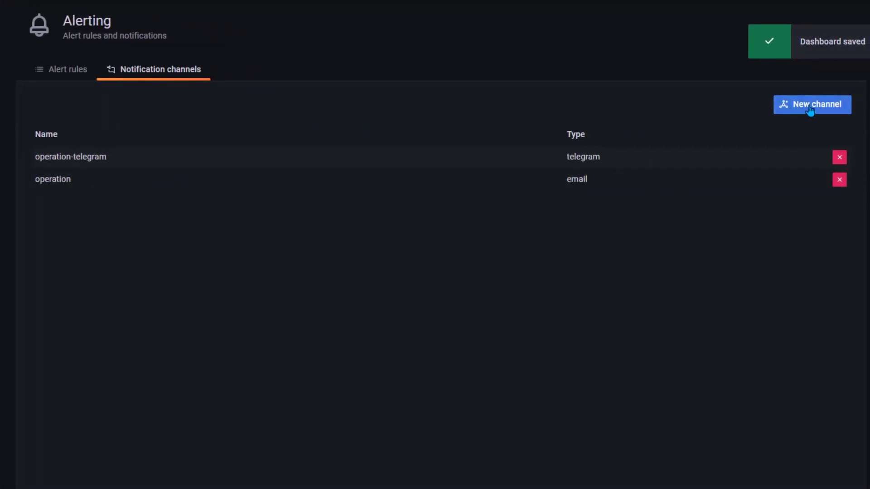
Create a notification channel msteams-notification of type Microsoft Teams with the pasted webhook URL
{"action": "left_click", "coordinate": [833, 108]}
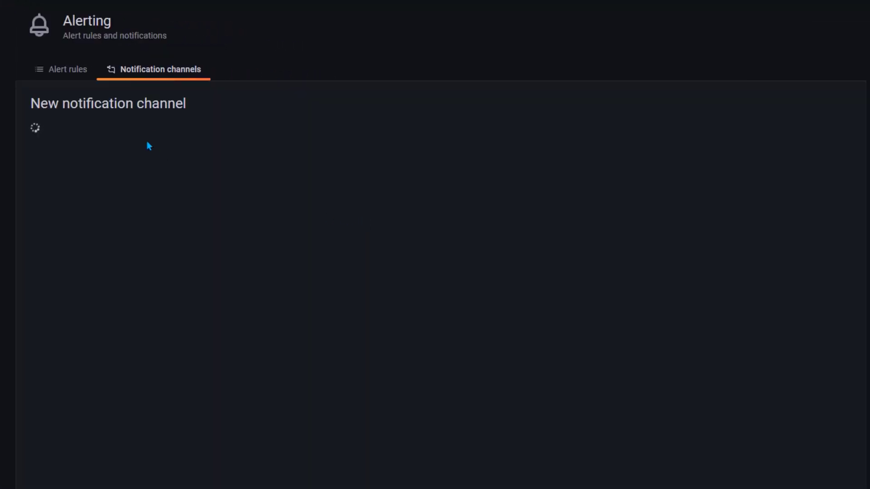
{"action": "left_click", "coordinate": [124, 152]}
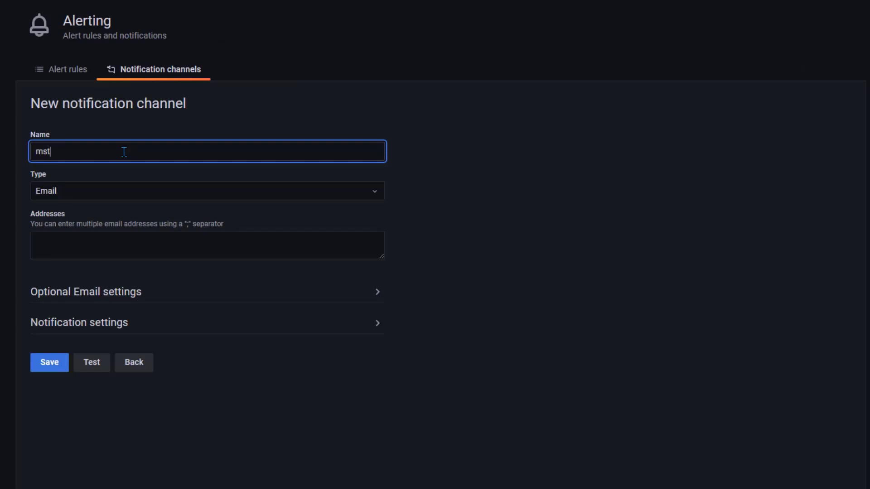
{"action": "type", "text": "msteams-notification"}
{"action": "left_click", "coordinate": [105, 195]}
{"action": "scroll", "coordinate": [118, 306], "scroll_direction": "down", "scroll_amount": 5}
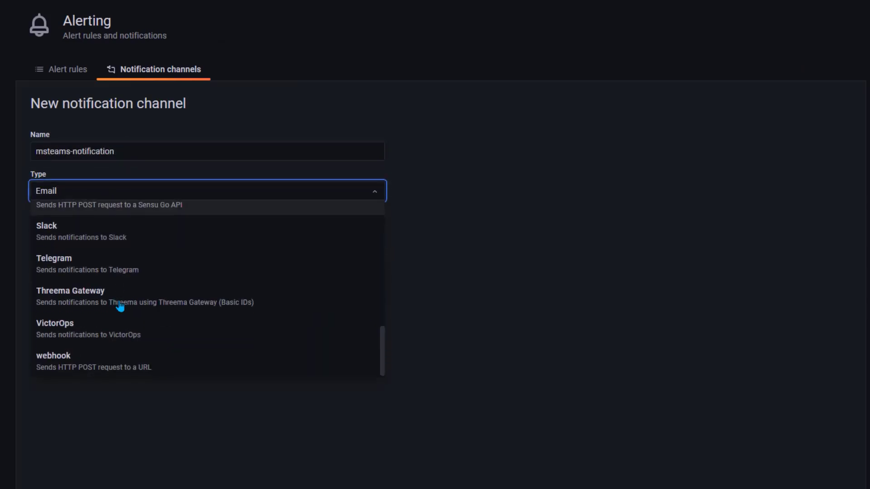
{"action": "scroll", "coordinate": [117, 302], "scroll_direction": "up", "scroll_amount": 6}
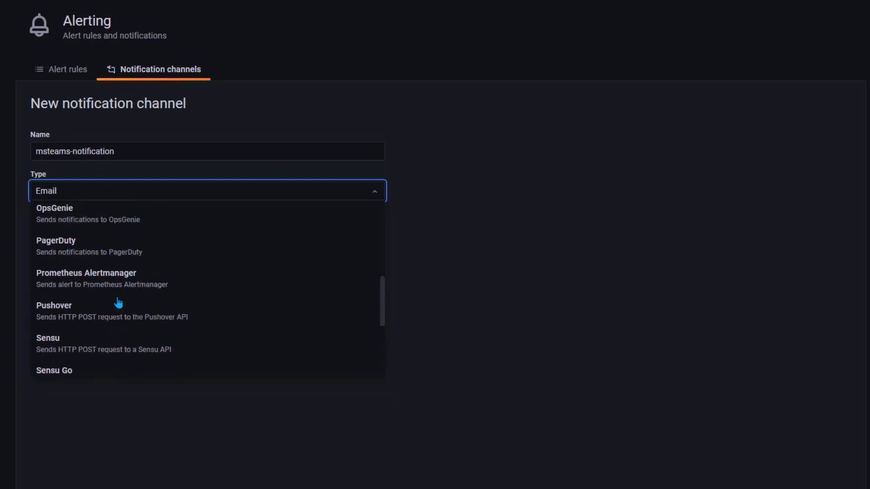
{"action": "left_click", "coordinate": [137, 215]}
{"action": "left_click", "coordinate": [148, 232]}
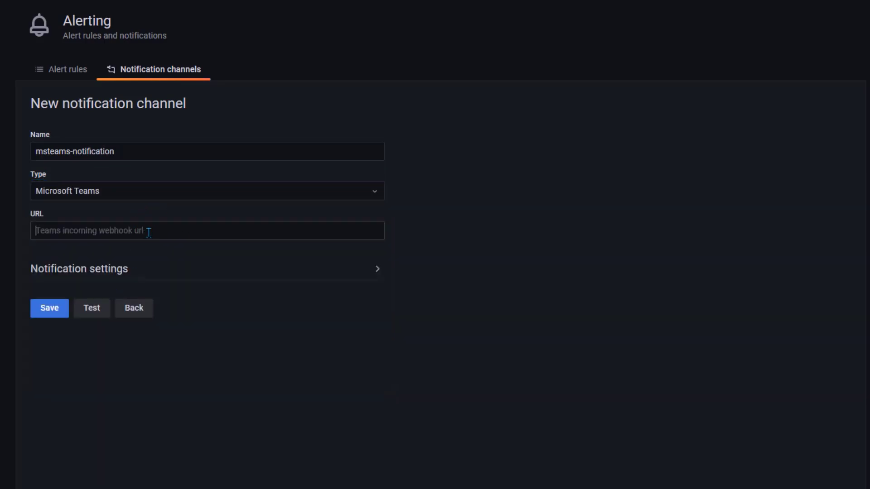
{"action": "key", "text": "ctrl+v"}
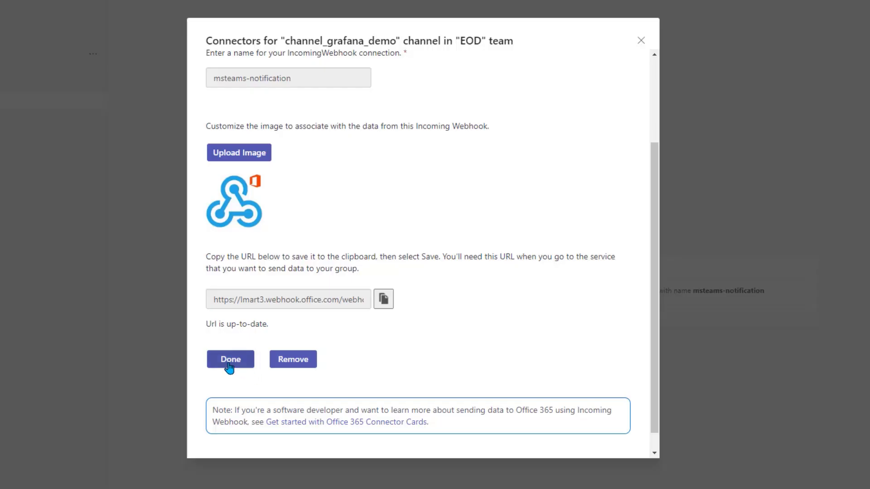
Send a test notification, confirm it arrived in Teams, and save the channel
{"action": "left_click", "coordinate": [230, 366]}
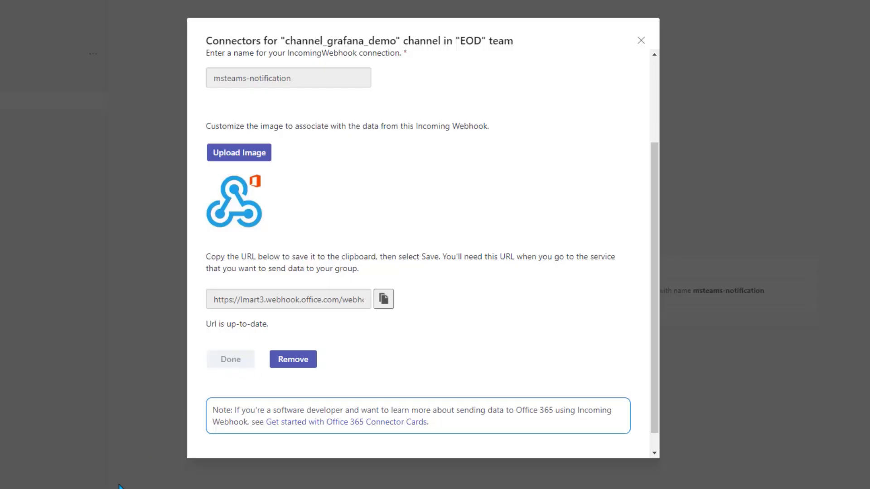
{"action": "left_click", "coordinate": [643, 45]}
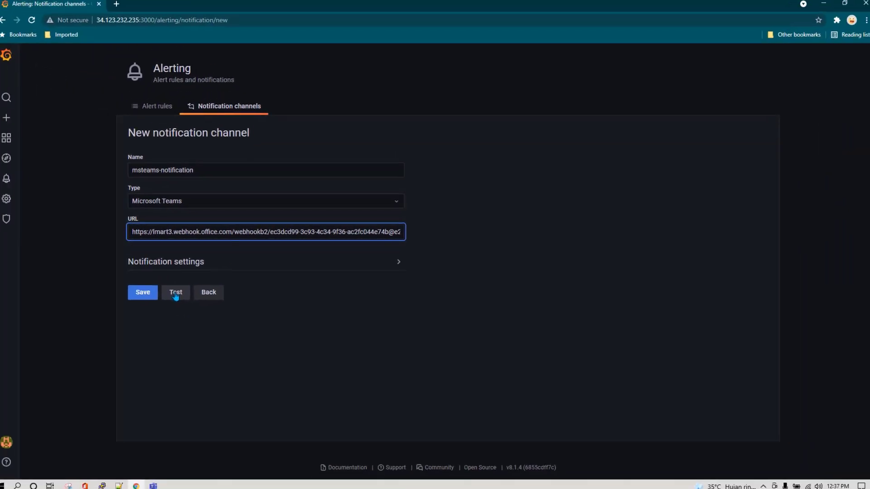
{"action": "left_click", "coordinate": [180, 294]}
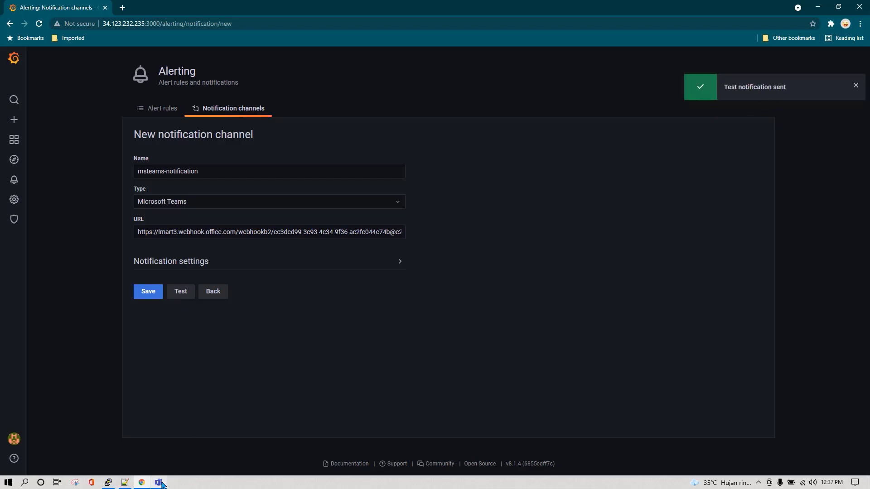
{"action": "left_click", "coordinate": [158, 480]}
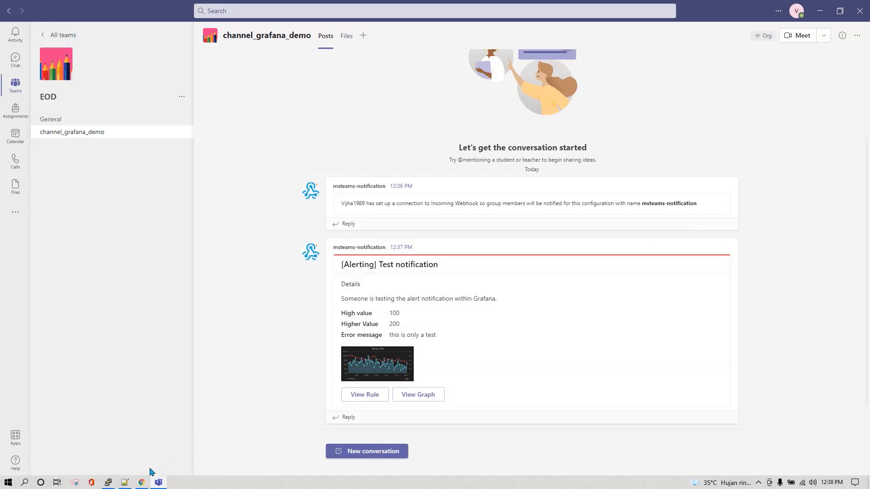
{"action": "left_click", "coordinate": [142, 482]}
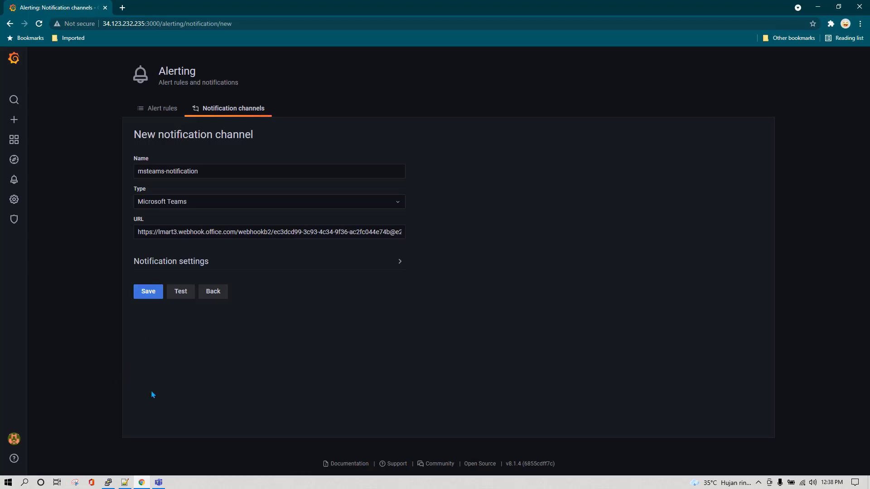
{"action": "left_click", "coordinate": [144, 300]}
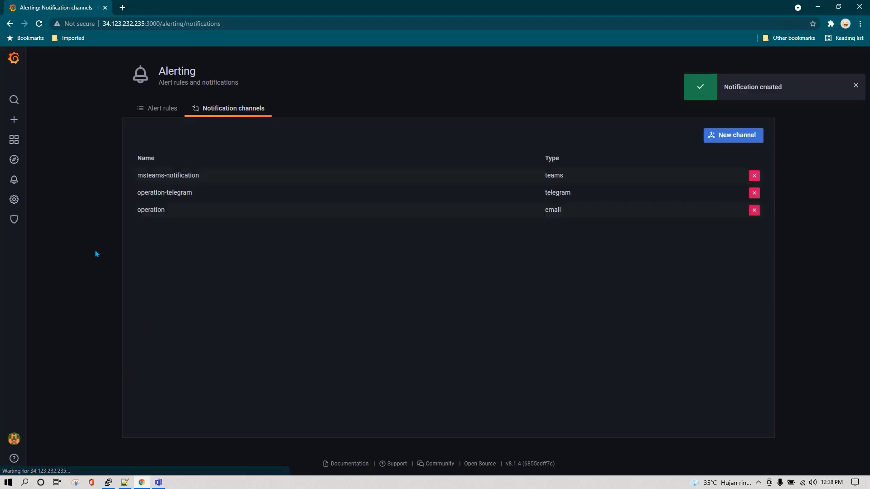
Open the System Health dashboard with 5s auto-refresh and check Teams for alerts
{"action": "mouse_move", "coordinate": [14, 139]}
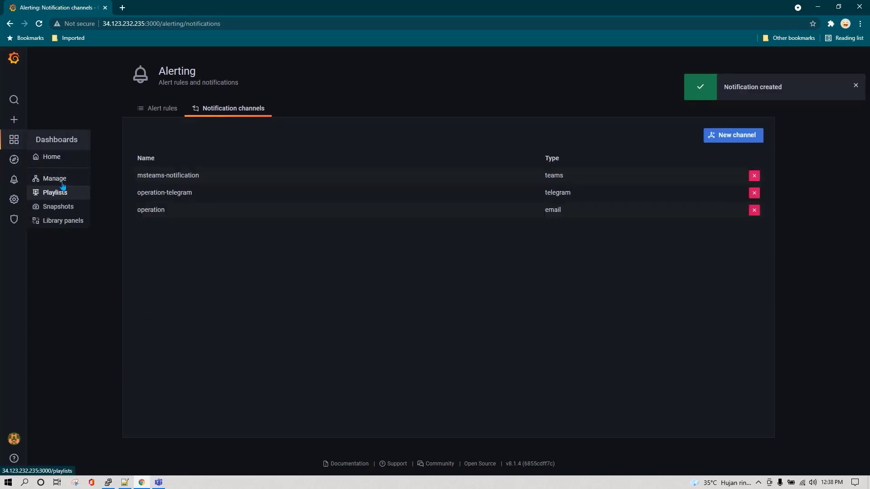
{"action": "left_click", "coordinate": [61, 180]}
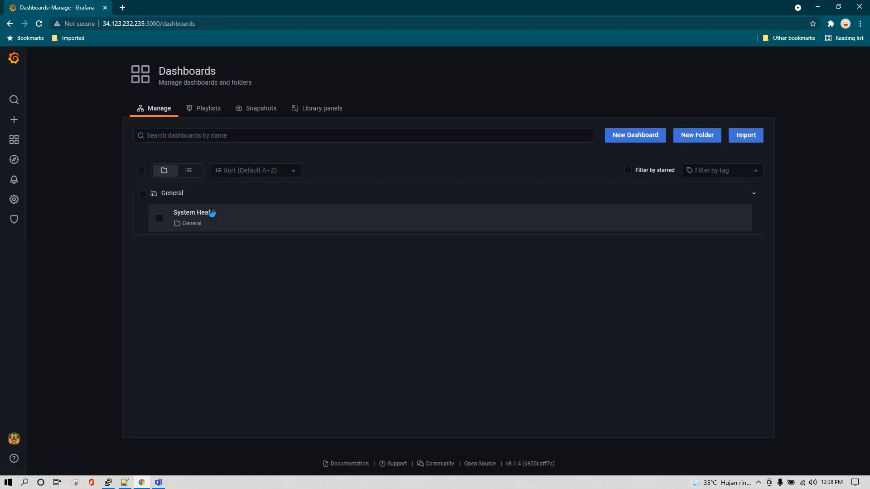
{"action": "left_click", "coordinate": [188, 218]}
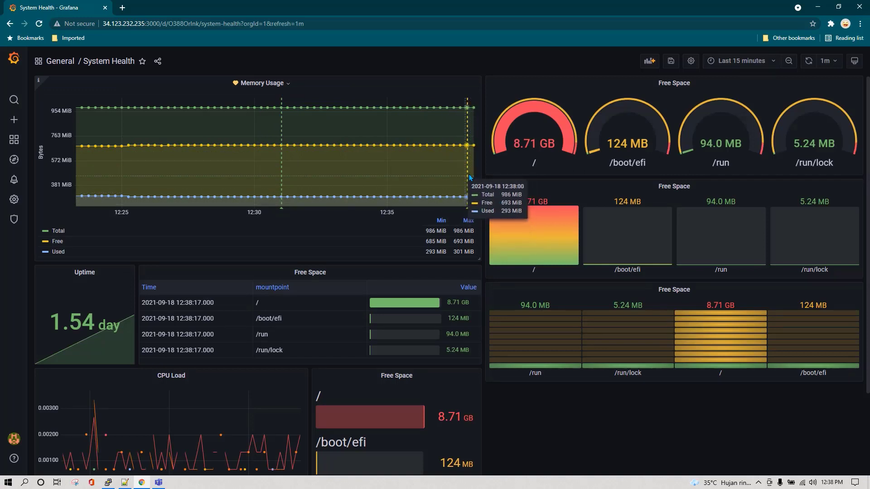
{"action": "left_click", "coordinate": [809, 62]}
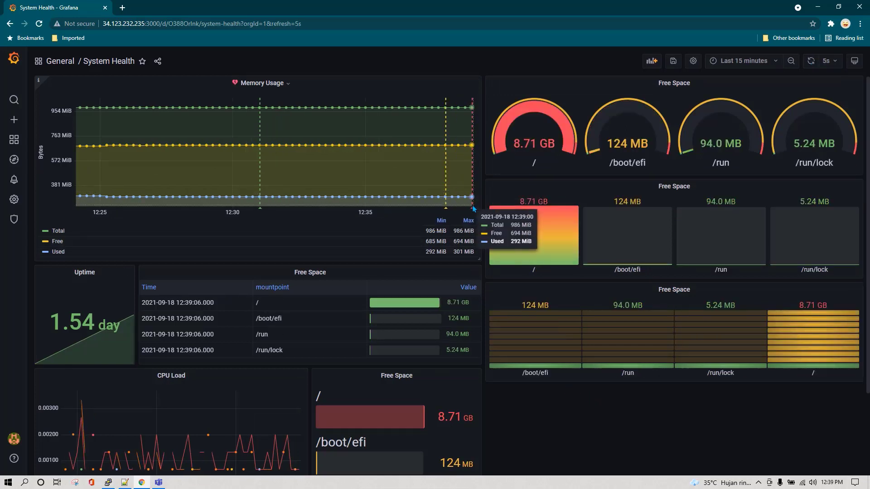
{"action": "left_click", "coordinate": [158, 483]}
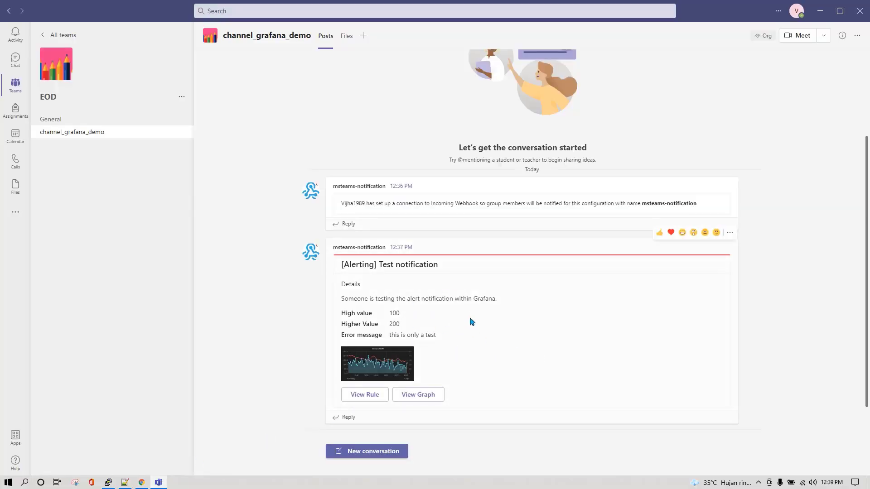
{"action": "left_click", "coordinate": [141, 483]}
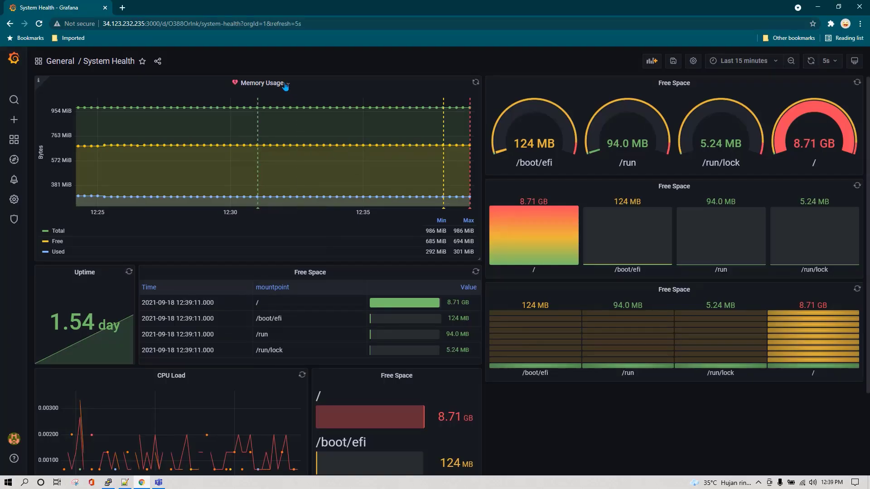
Add msteams-notification to the Memory Usage alert's Send to list and apply
{"action": "left_click", "coordinate": [268, 83]}
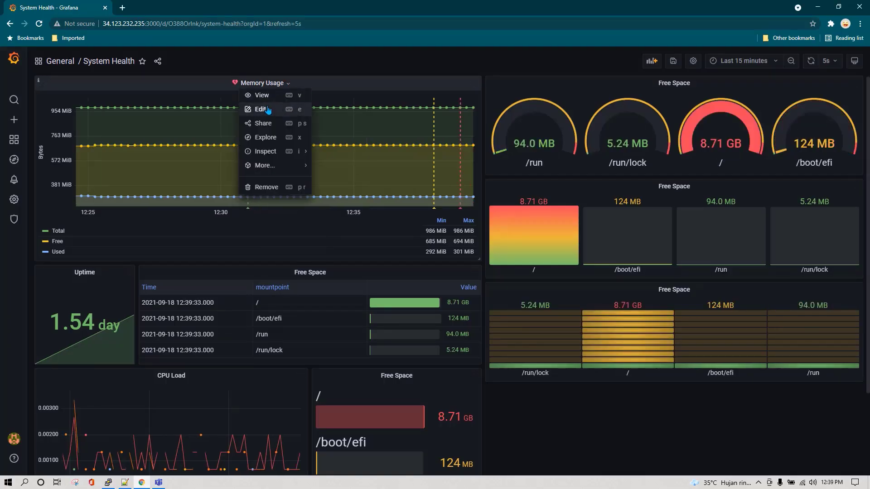
{"action": "left_click", "coordinate": [268, 110]}
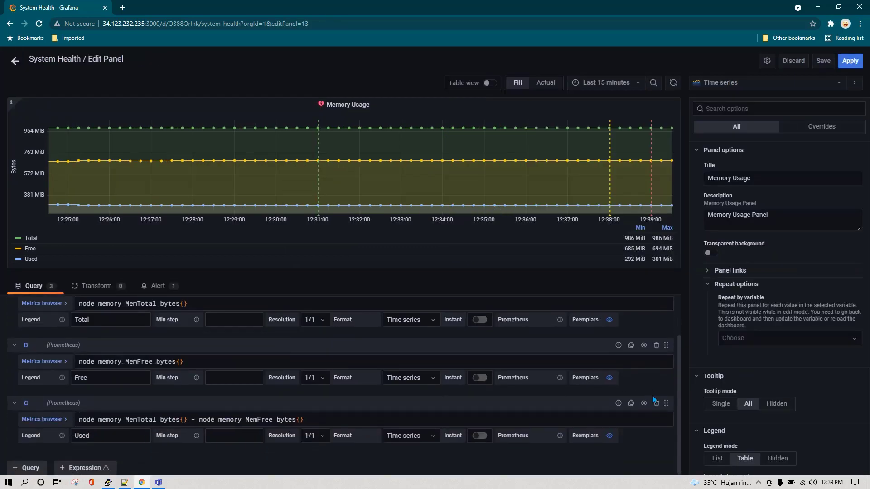
{"action": "left_click", "coordinate": [156, 286]}
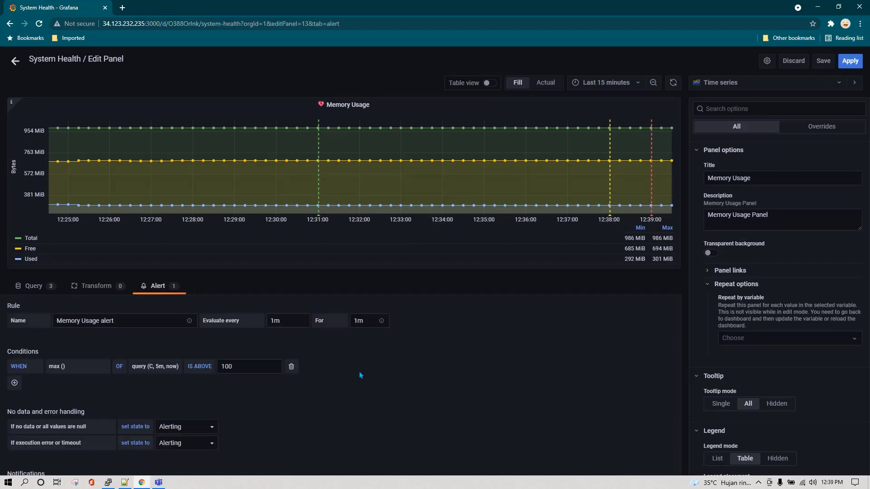
{"action": "scroll", "coordinate": [360, 403], "scroll_direction": "down", "scroll_amount": 3}
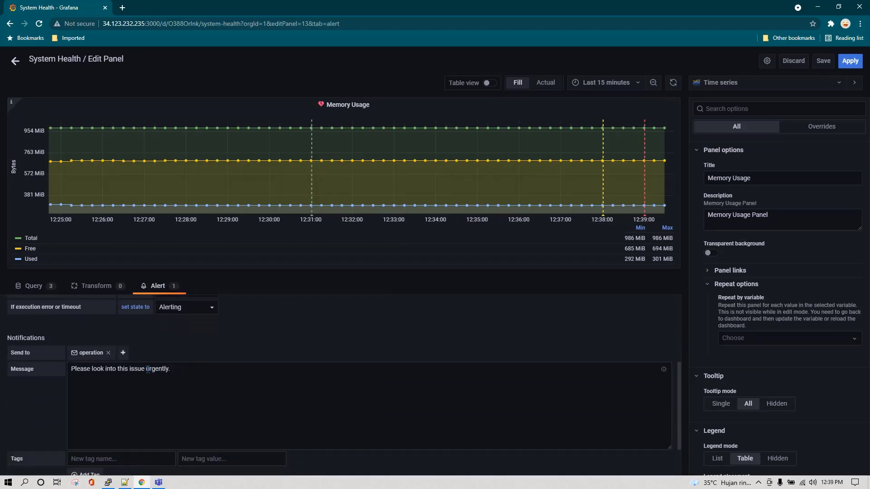
{"action": "left_click", "coordinate": [123, 353]}
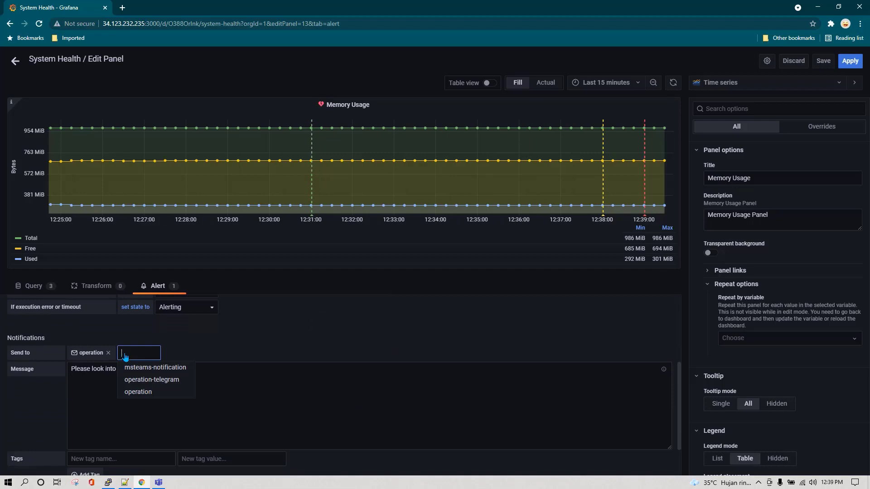
{"action": "left_click", "coordinate": [157, 369]}
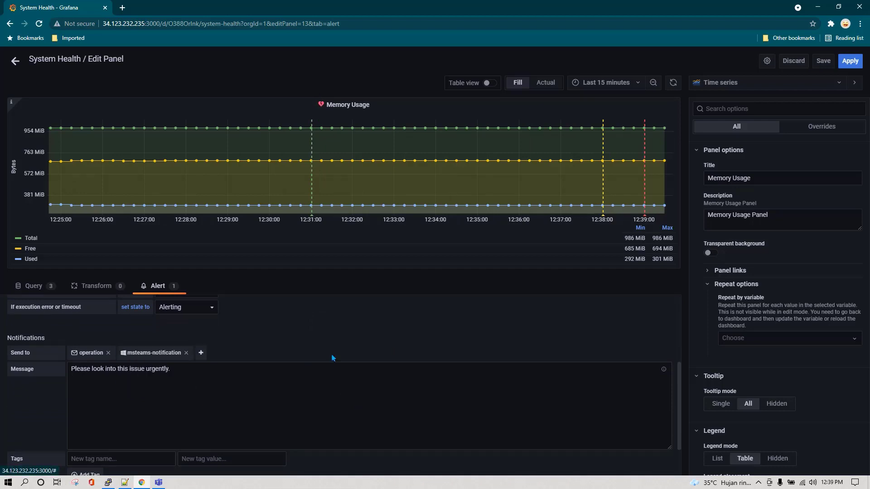
{"action": "left_click", "coordinate": [850, 62]}
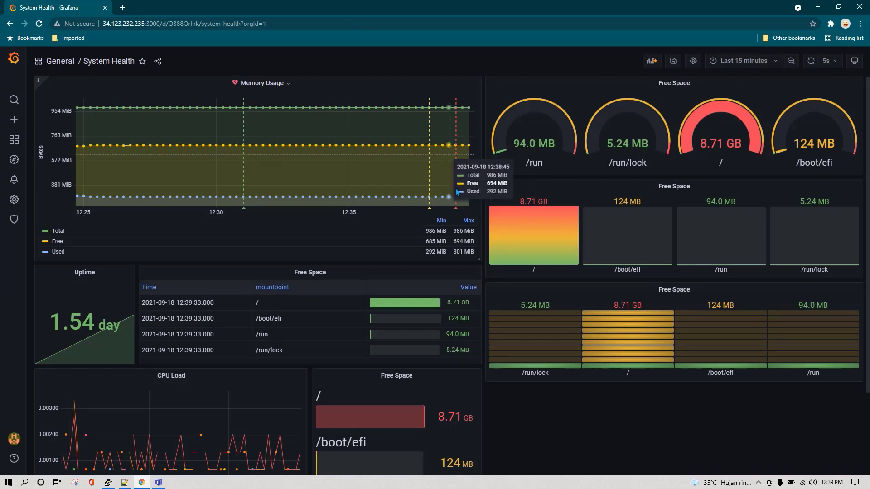
Raise the Memory Usage alert's IS ABOVE threshold to a much larger value and apply
{"action": "left_click", "coordinate": [287, 86]}
{"action": "left_click", "coordinate": [290, 109]}
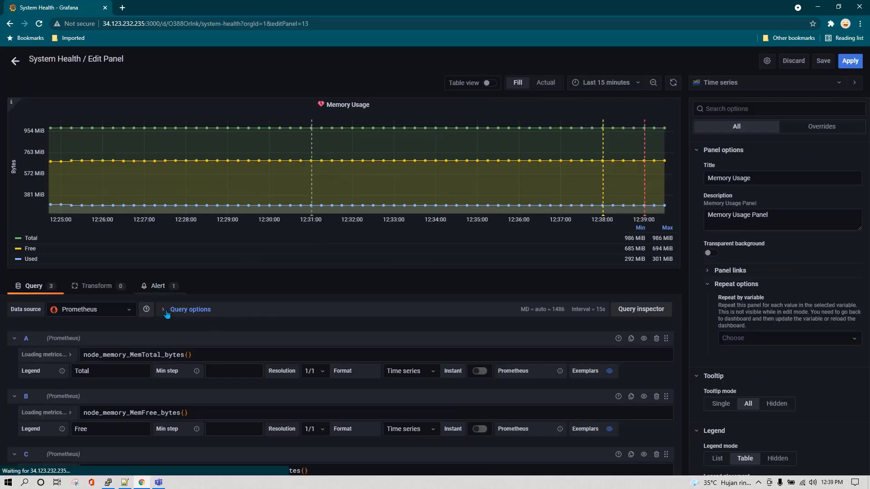
{"action": "left_click", "coordinate": [158, 286]}
{"action": "left_click", "coordinate": [251, 367]}
{"action": "type", "text": "0000000"}
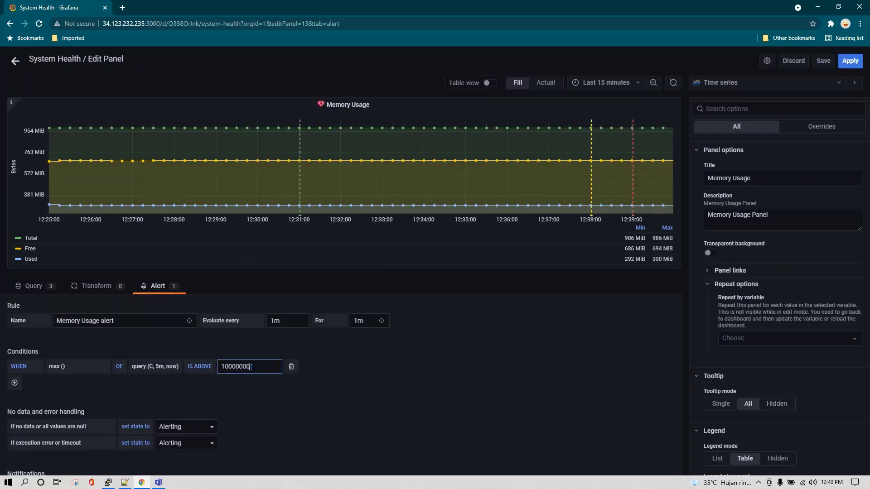
{"action": "type", "text": "0000000"}
{"action": "left_click", "coordinate": [849, 60]}
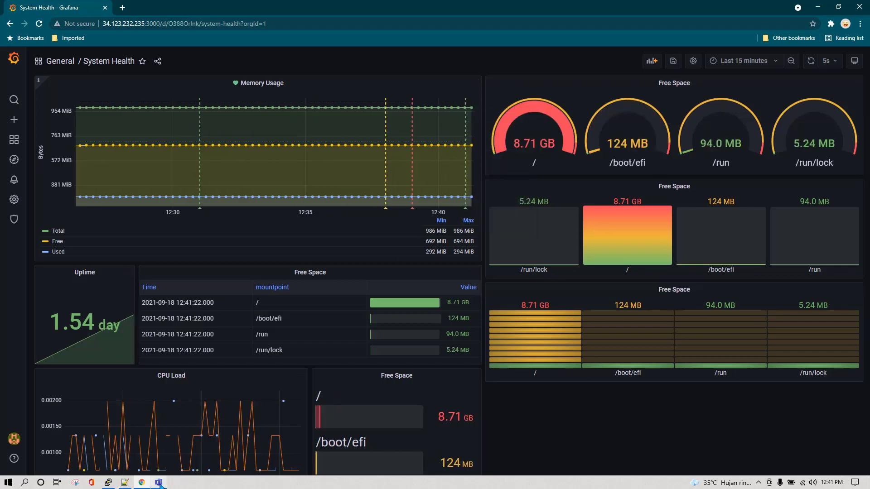
{"action": "key", "text": "alt+Tab"}
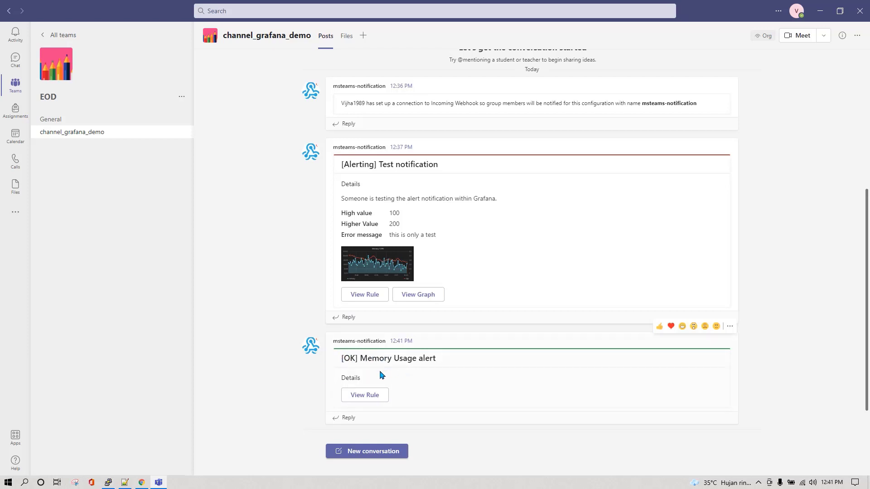
{"action": "left_click_drag", "start_coordinate": [350, 359], "coordinate": [412, 358]}
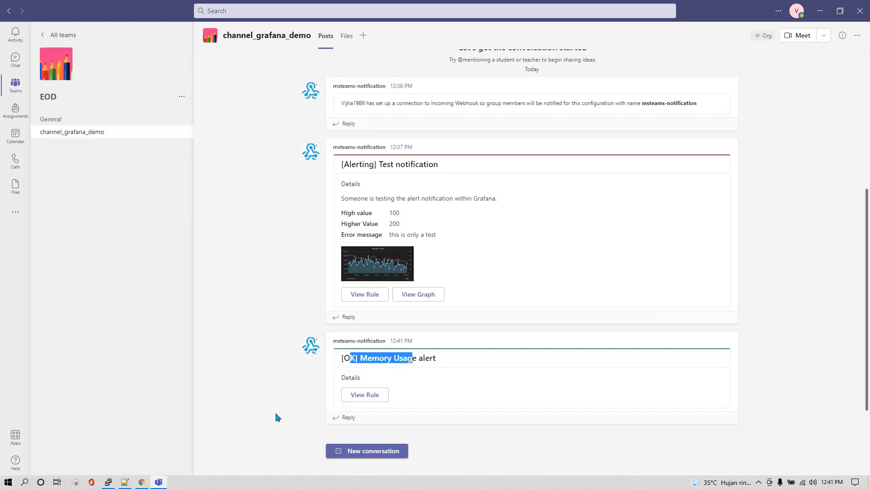
{"action": "left_click", "coordinate": [507, 374]}
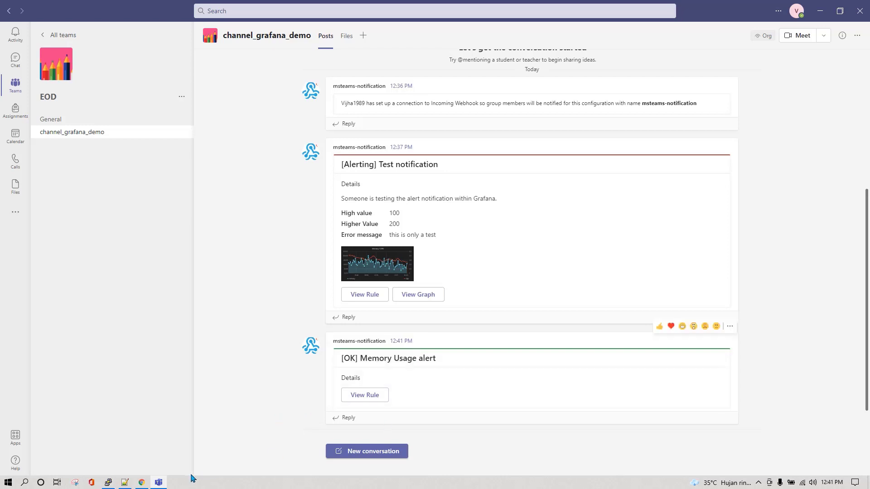
{"action": "left_click", "coordinate": [141, 482]}
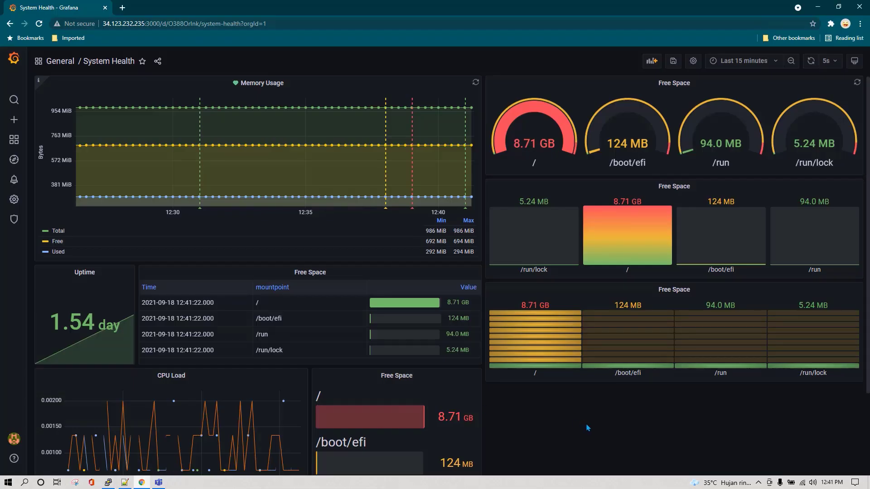
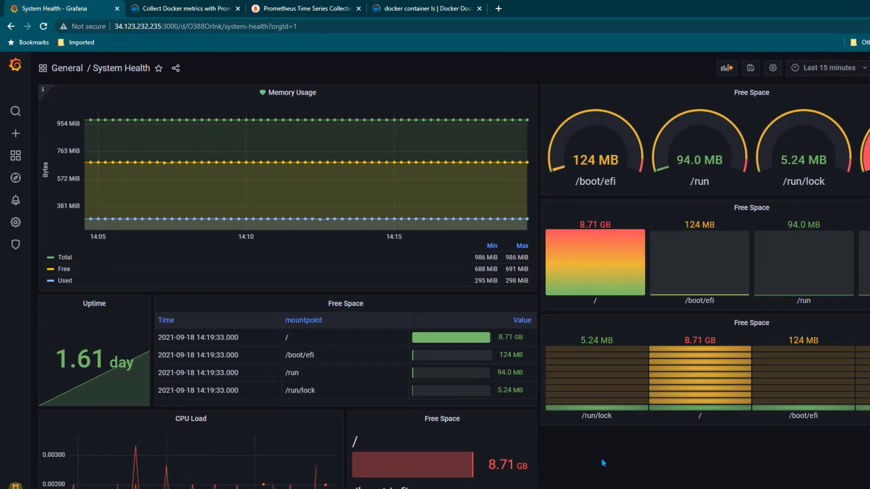
Copy the Linux path /etc/docker/daemon.json from the Docker guide on collecting metrics with Prometheus
{"action": "left_click", "coordinate": [185, 9]}
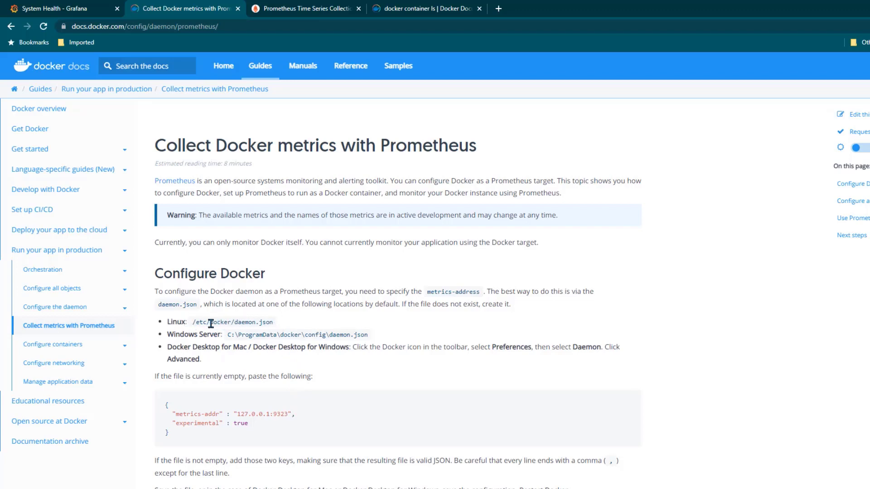
{"action": "left_click_drag", "start_coordinate": [192, 323], "coordinate": [273, 322]}
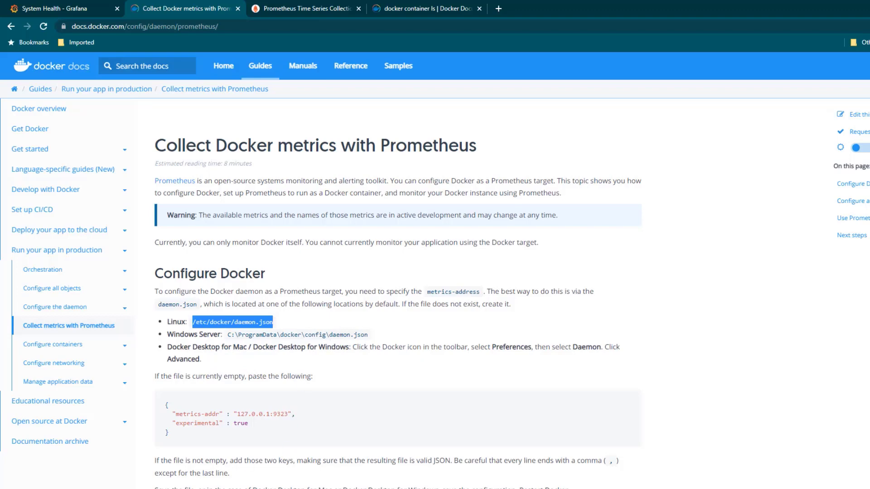
{"action": "left_click", "coordinate": [122, 480]}
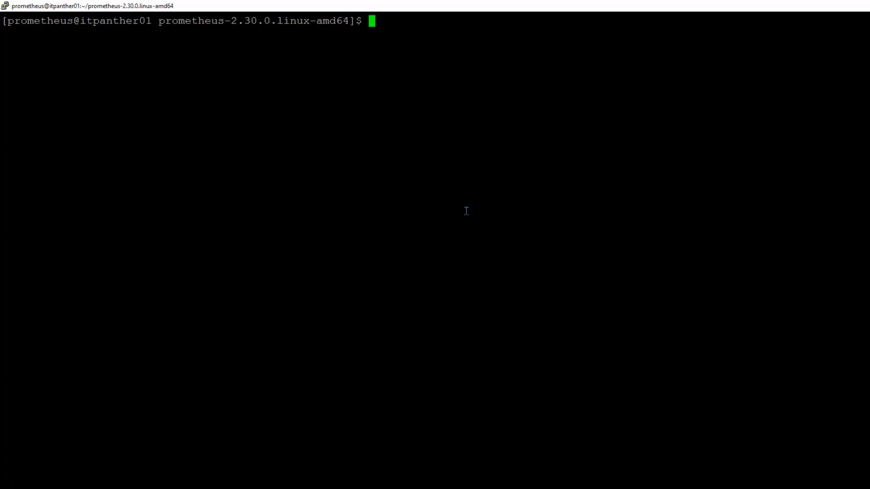
Open /etc/docker/daemon.json with sudo vi and copy the JSON config block from the docs
{"action": "type", "text": "sudo vi /etc/docker/daemon.json"}
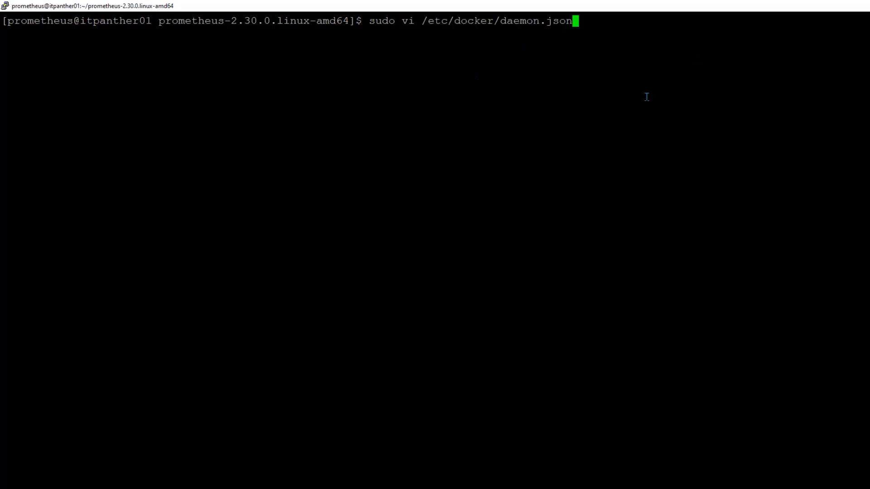
{"action": "key", "text": "Return"}
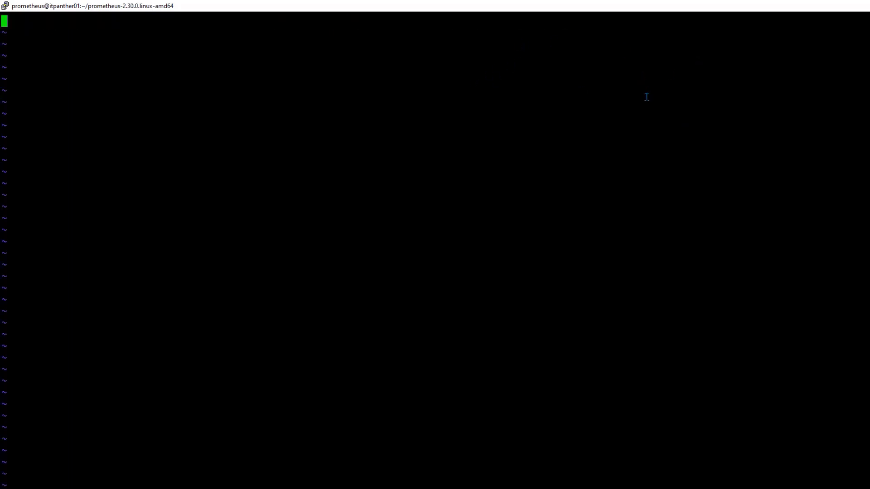
{"action": "left_click", "coordinate": [245, 488]}
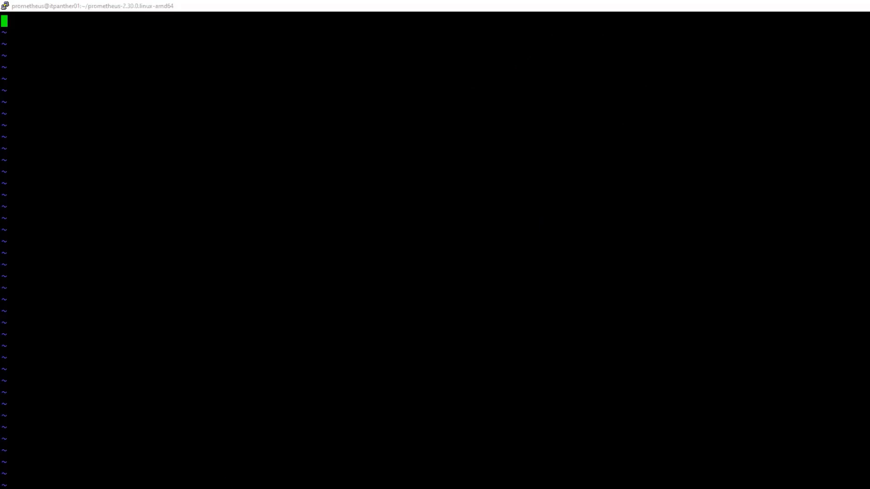
{"action": "scroll", "coordinate": [226, 421], "scroll_direction": "down", "scroll_amount": 2}
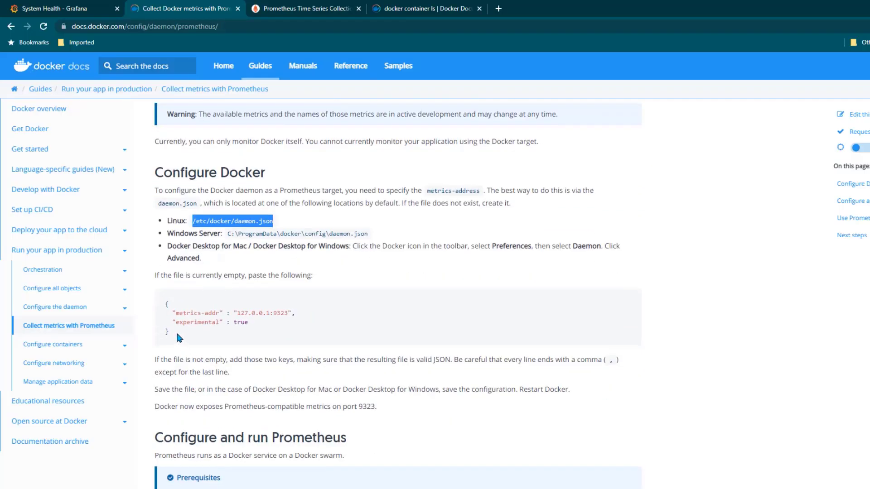
{"action": "left_click_drag", "start_coordinate": [175, 330], "coordinate": [161, 308]}
{"action": "key", "text": "ctrl+c"}
{"action": "key", "text": "alt+Tab"}
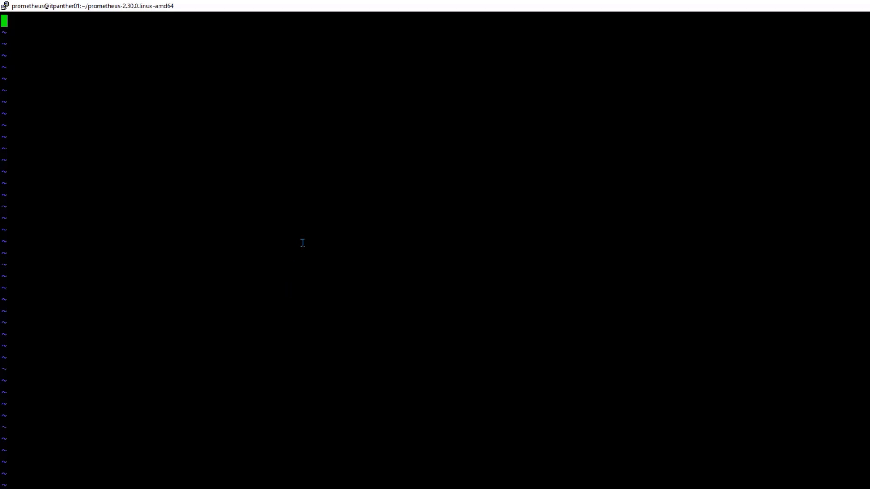
Paste the metrics-addr 127.0.0.1:9323, experimental true JSON, save it, and restart Docker
{"action": "right_click", "coordinate": [300, 205]}
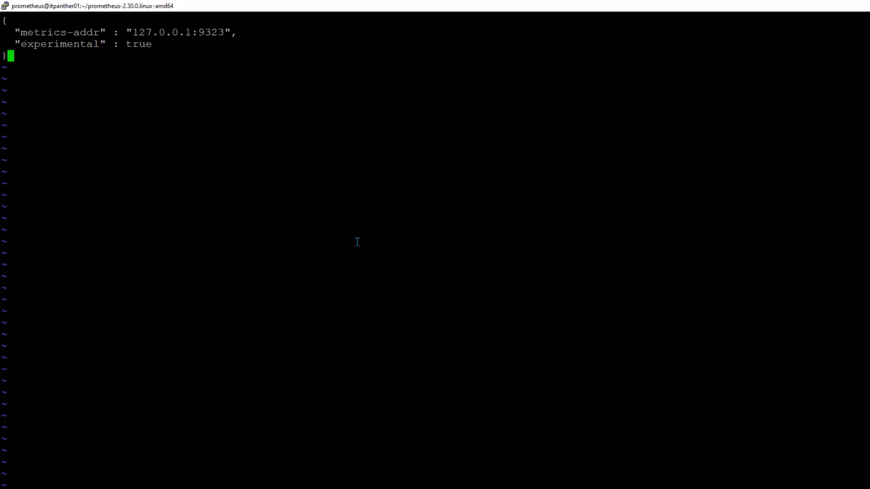
{"action": "key", "text": "Escape"}
{"action": "type", "text": ":wq"}
{"action": "key", "text": "Return"}
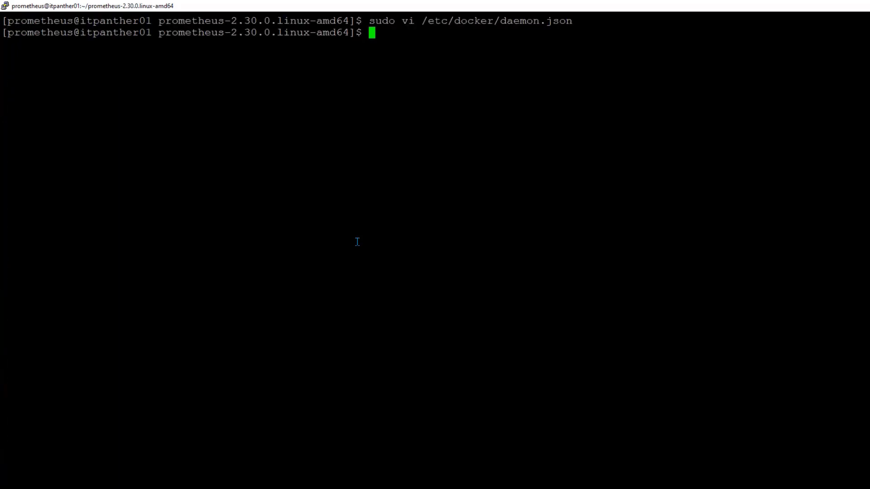
{"action": "type", "text": "sudo systemc"}
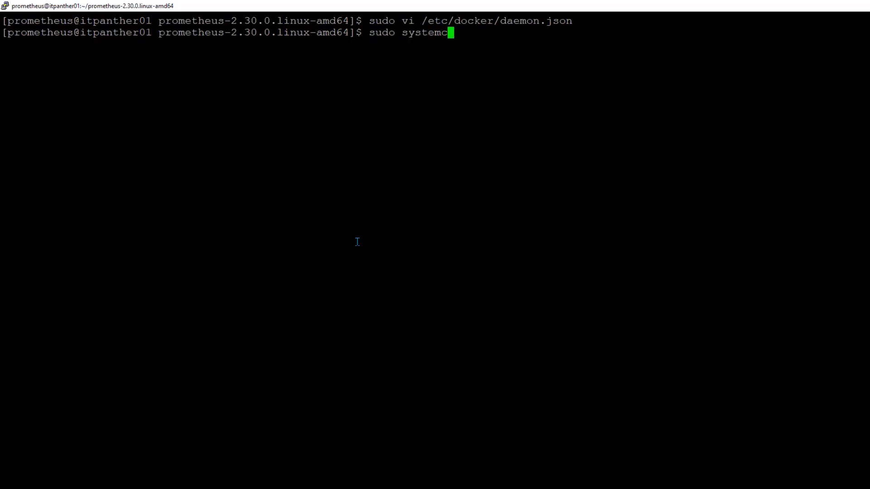
{"action": "type", "text": "tl restart docker"}
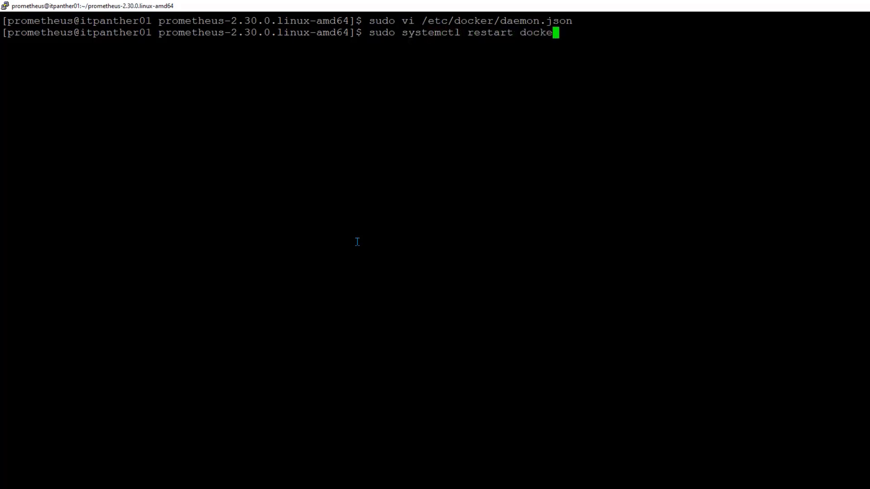
{"action": "key", "text": "Return"}
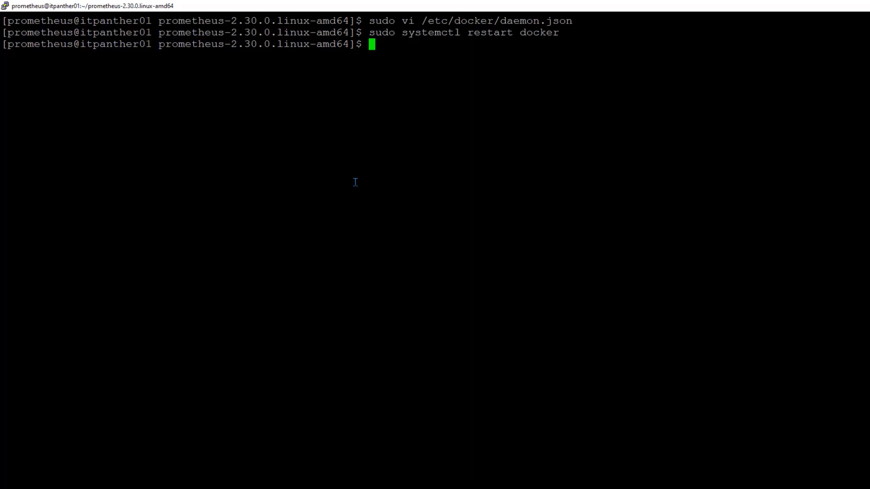
Check the working directory, list its files, and open prometheus.yml in vi
{"action": "type", "text": "pwd"}
{"action": "key", "text": "Return"}
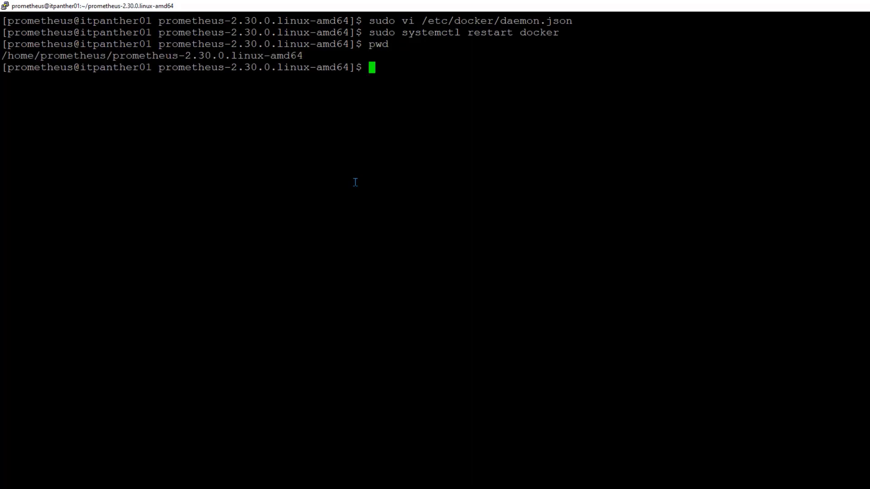
{"action": "type", "text": "ls -lrt"}
{"action": "key", "text": "Return"}
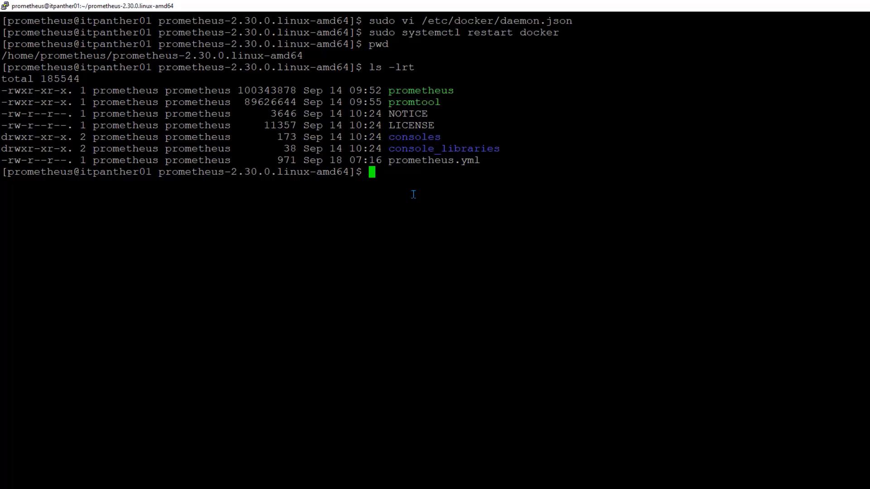
{"action": "type", "text": "vi prometheus"}
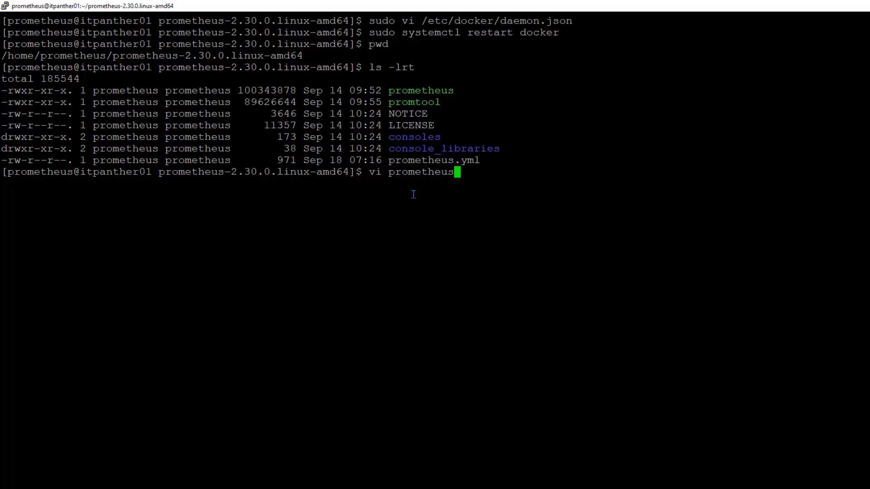
{"action": "type", "text": ".yml"}
{"action": "key", "text": "Return"}
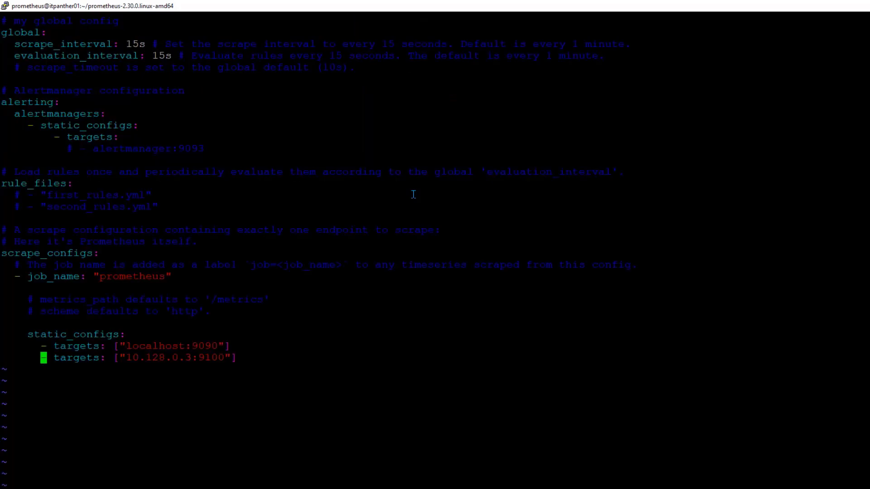
Add the scrape target - targets: ["localhost:9323"] and save prometheus.yml
{"action": "key", "text": "o"}
{"action": "key", "text": "Tab"}
{"action": "key", "text": "Tab"}
{"action": "key", "text": "Tab"}
{"action": "key", "text": "BackSpace"}
{"action": "key", "text": "BackSpace"}
{"action": "key", "text": "BackSpace"}
{"action": "key", "text": "BackSpace"}
{"action": "key", "text": "BackSpace"}
{"action": "key", "text": "BackSpace"}
{"action": "key", "text": "BackSpace"}
{"action": "key", "text": "BackSpace"}
{"action": "key", "text": "BackSpace"}
{"action": "key", "text": "BackSpace"}
{"action": "key", "text": "BackSpace"}
{"action": "key", "text": "BackSpace"}
{"action": "key", "text": "BackSpace"}
{"action": "key", "text": "BackSpace"}
{"action": "key", "text": "BackSpace"}
{"action": "key", "text": "BackSpace"}
{"action": "key", "text": "BackSpace"}
{"action": "key", "text": "BackSpace"}
{"action": "type", "text": "- targets: "}
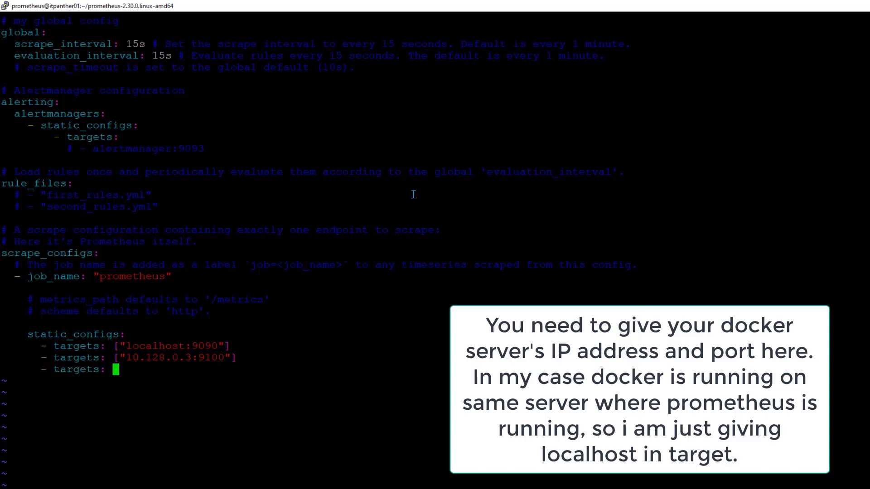
{"action": "type", "text": "[\"localhost"}
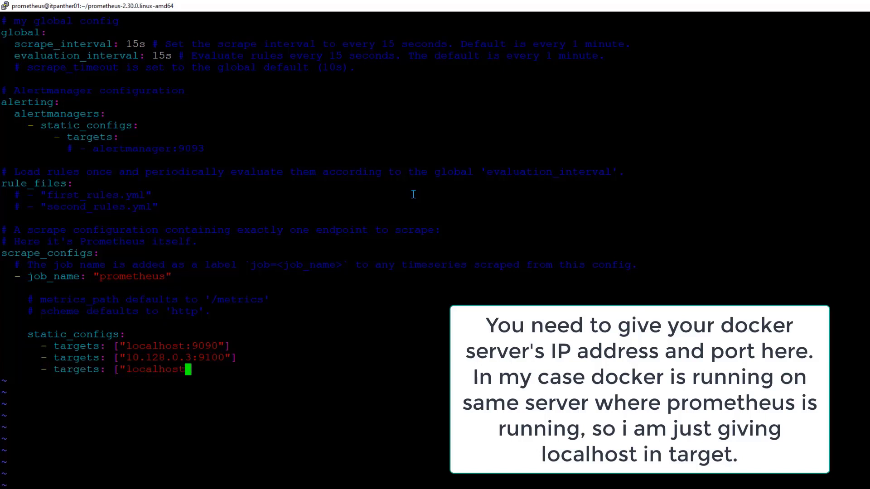
{"action": "type", "text": ":"}
{"action": "key", "text": "alt+Tab"}
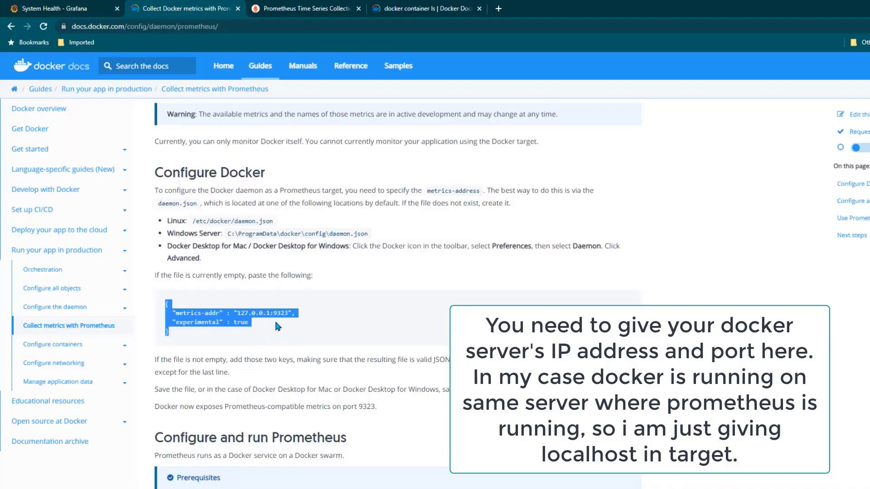
{"action": "key", "text": "alt+Tab"}
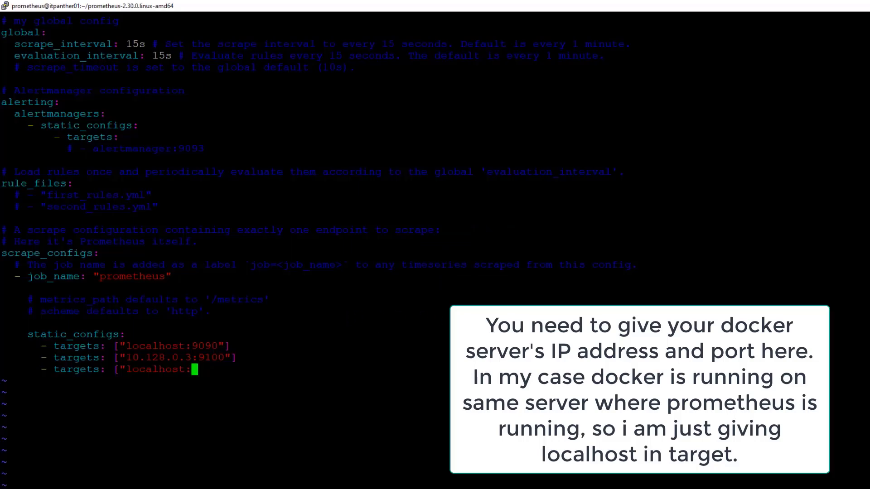
{"action": "type", "text": "9323\"]"}
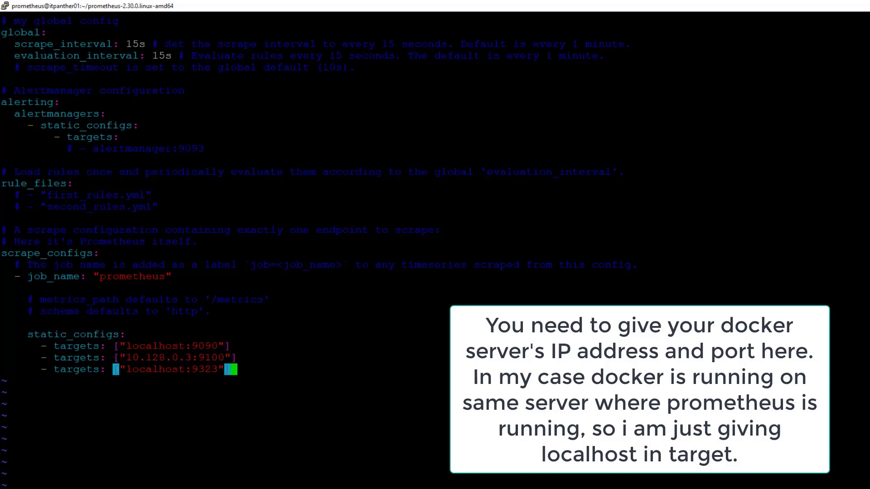
{"action": "key", "text": "Escape"}
{"action": "type", "text": ":wq"}
{"action": "key", "text": "Return"}
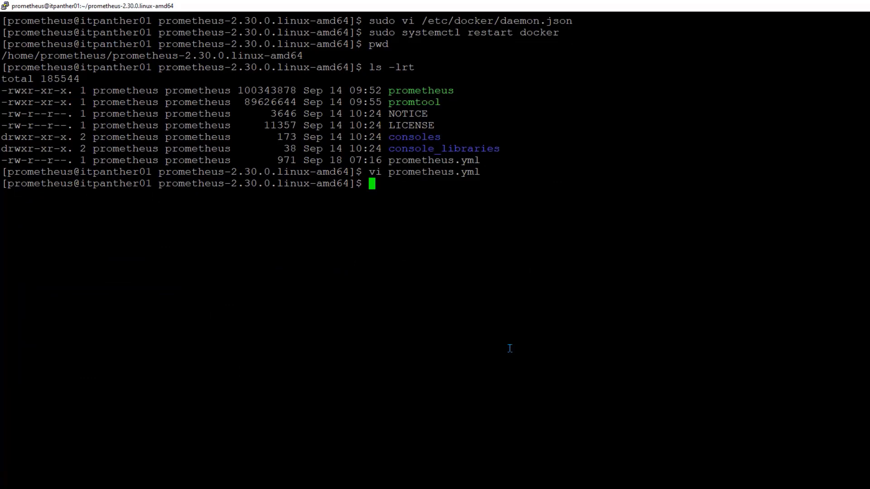
Restart Prometheus and confirm with systemctl status that it is active (running)
{"action": "type", "text": "sudo systemctl re"}
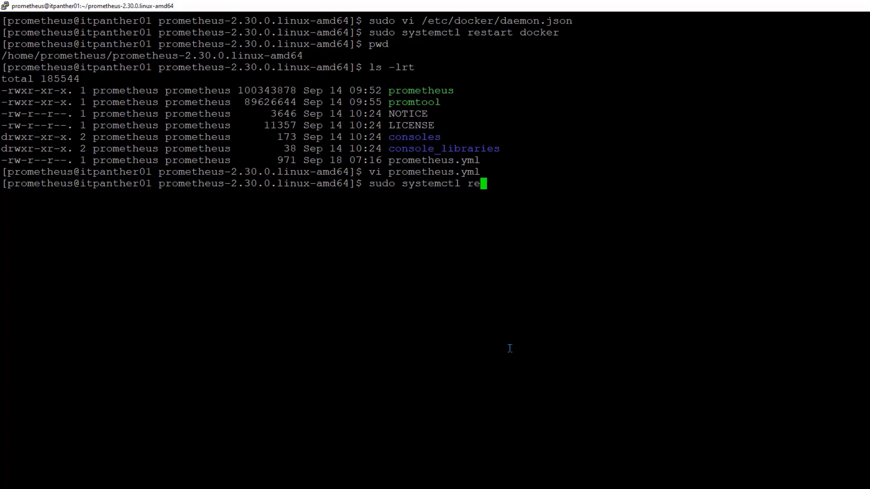
{"action": "type", "text": "start prometheus"}
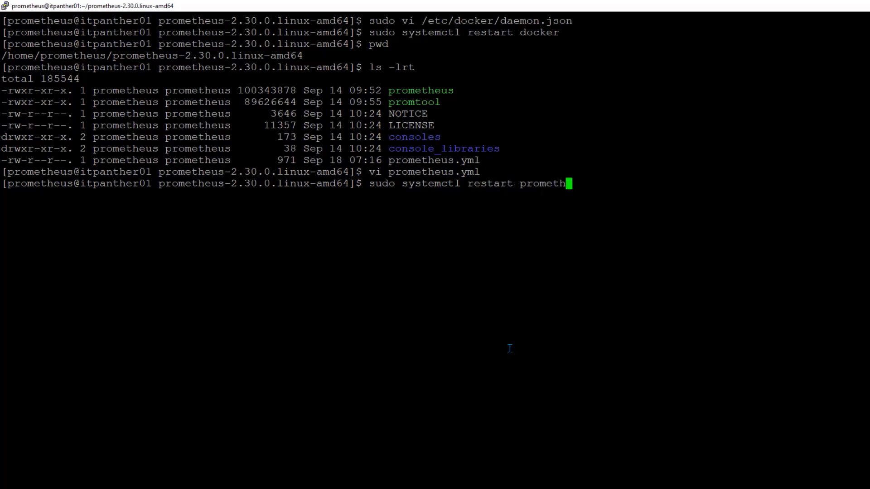
{"action": "key", "text": "Return"}
{"action": "key", "text": "Up"}
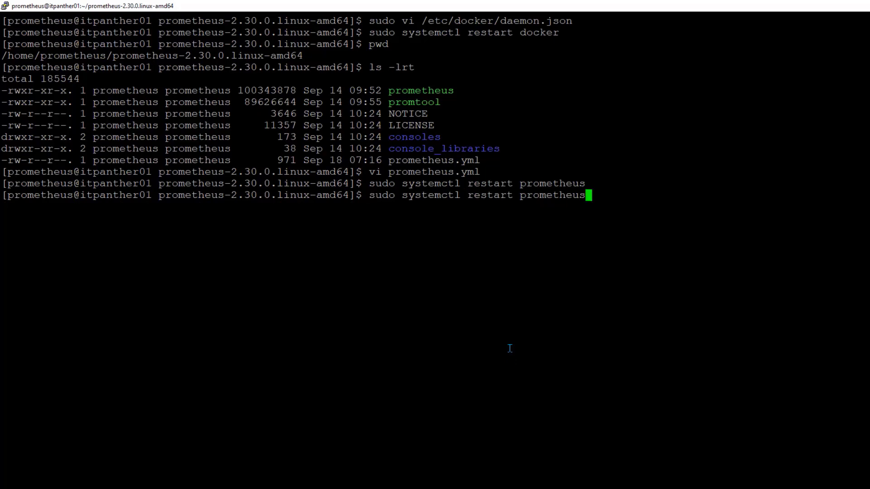
{"action": "key", "text": "Left"}
{"action": "key", "text": "Left"}
{"action": "key", "text": "Left"}
{"action": "key", "text": "Left"}
{"action": "key", "text": "Left"}
{"action": "key", "text": "Left"}
{"action": "key", "text": "Left"}
{"action": "key", "text": "Left"}
{"action": "key", "text": "Left"}
{"action": "key", "text": "Left"}
{"action": "key", "text": "Left"}
{"action": "key", "text": "BackSpace"}
{"action": "key", "text": "BackSpace"}
{"action": "key", "text": "BackSpace"}
{"action": "key", "text": "BackSpace"}
{"action": "key", "text": "BackSpace"}
{"action": "key", "text": "BackSpace"}
{"action": "key", "text": "BackSpace"}
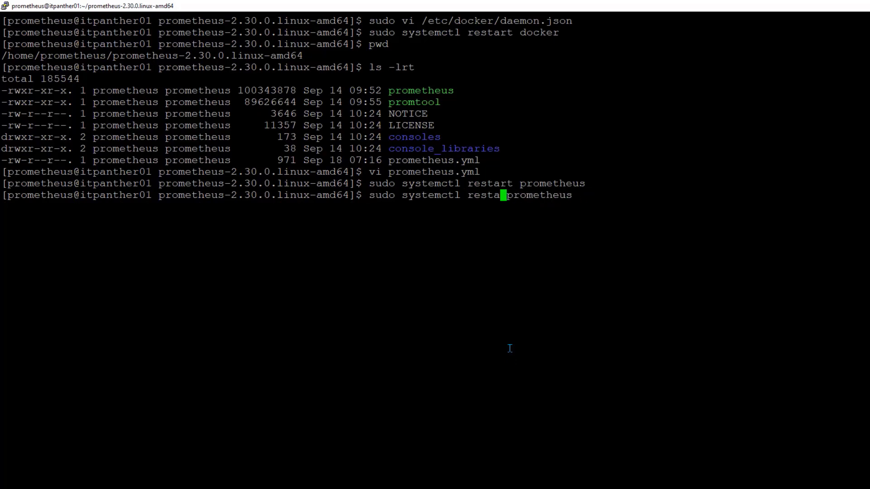
{"action": "type", "text": "status"}
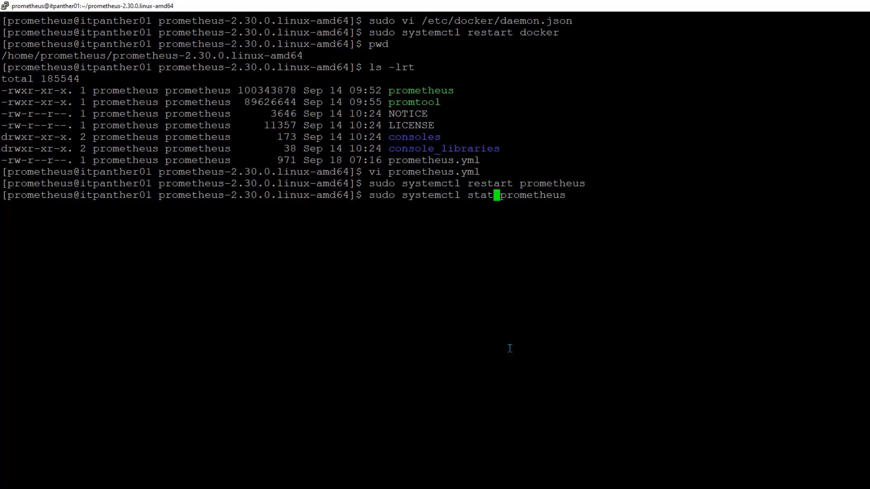
{"action": "key", "text": "Return"}
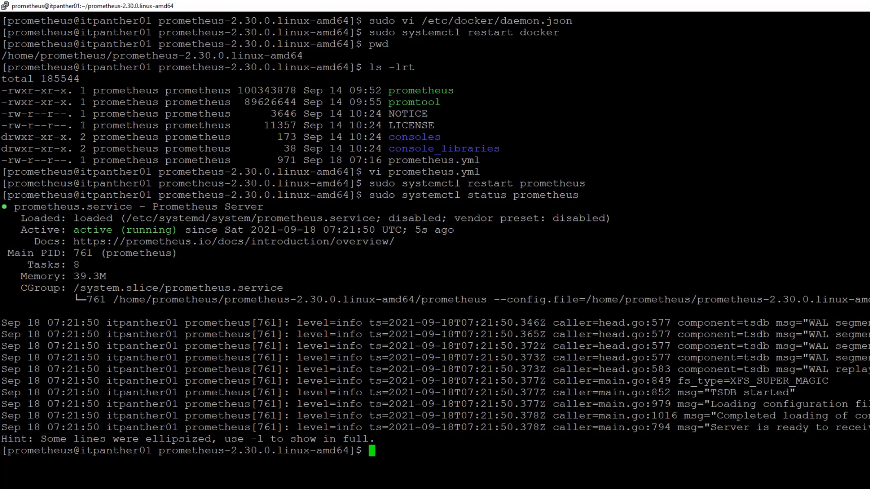
{"action": "key", "text": "alt+Tab"}
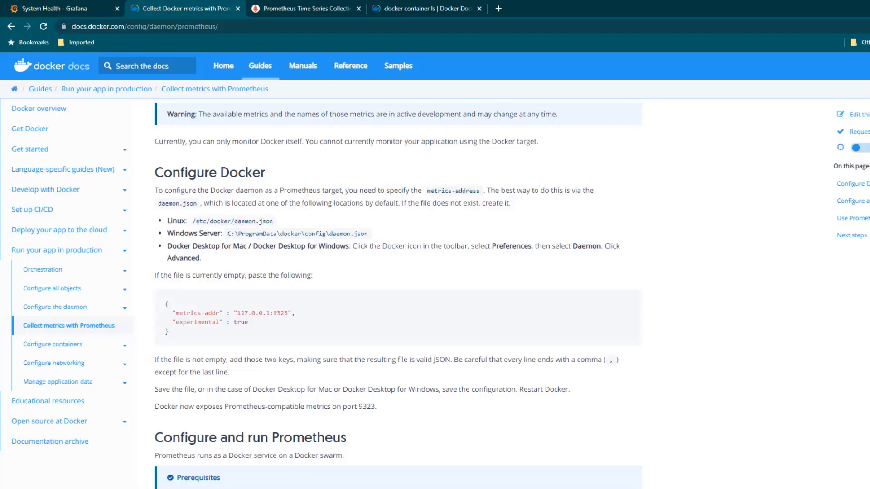
Run the sum by(state) container query in Prometheus: 0 paused, 0 running, 5 stopped
{"action": "left_click", "coordinate": [314, 6]}
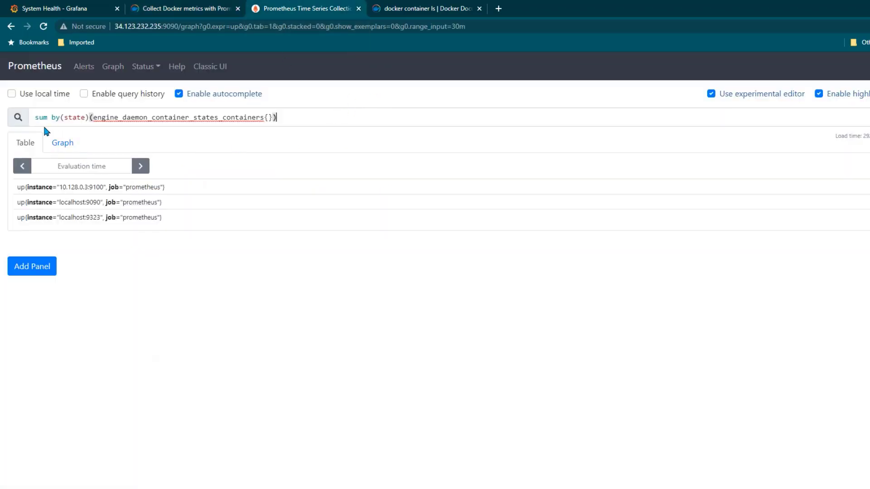
{"action": "left_click_drag", "start_coordinate": [290, 118], "coordinate": [33, 120]}
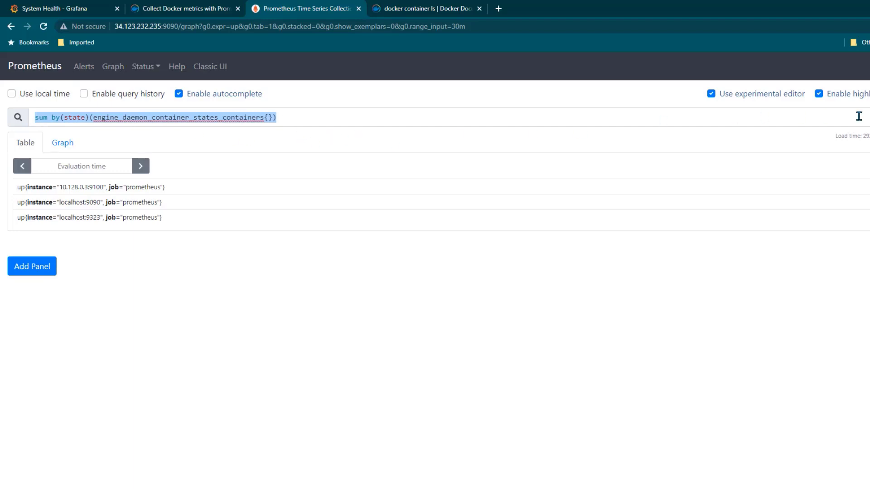
{"action": "key", "text": "Return"}
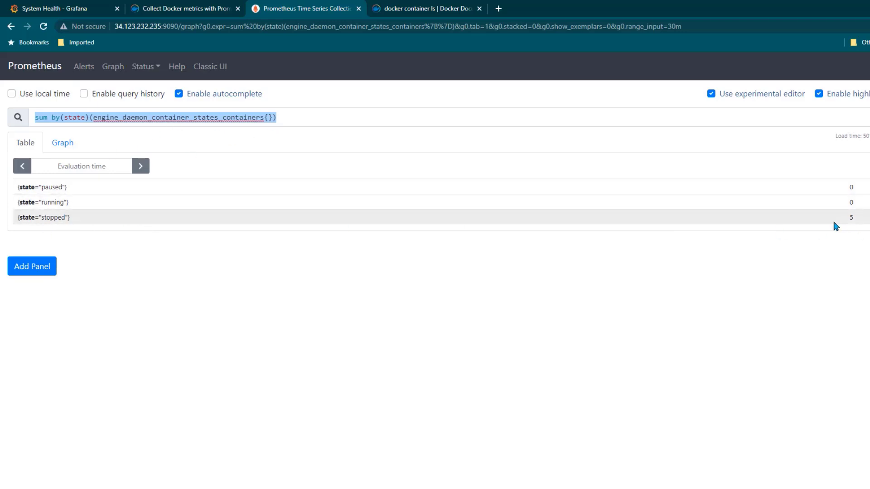
{"action": "left_click_drag", "start_coordinate": [858, 222], "coordinate": [836, 221]}
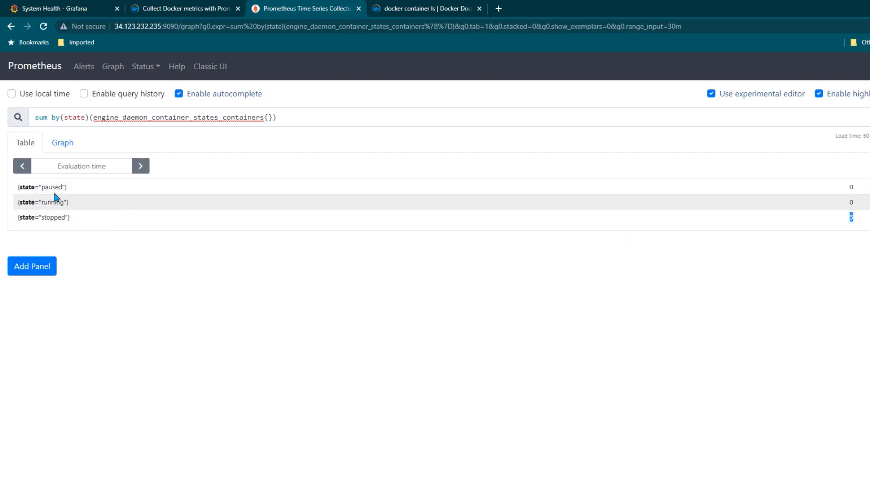
{"action": "left_click_drag", "start_coordinate": [46, 187], "coordinate": [464, 190]}
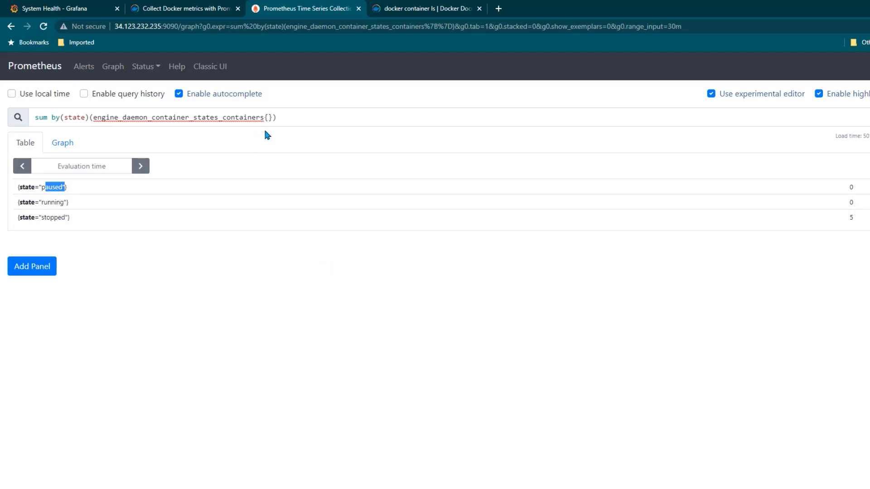
{"action": "left_click", "coordinate": [424, 11]}
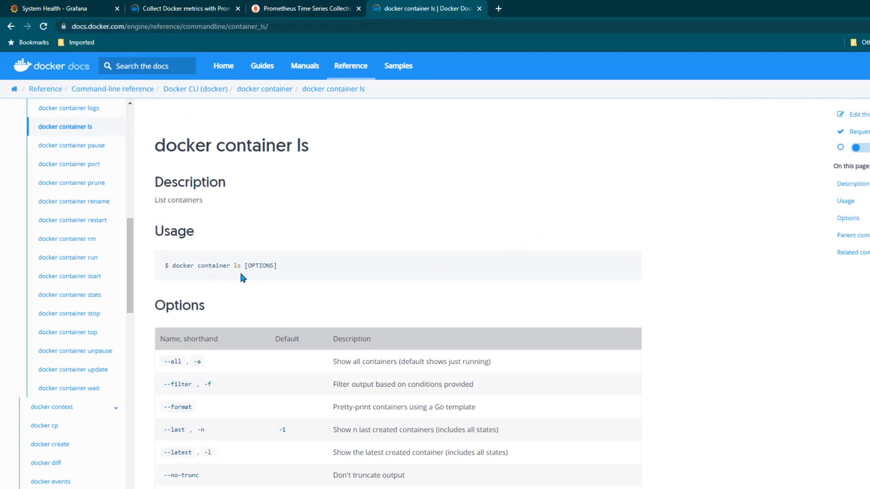
Scroll through the docker container ls reference page and its options
{"action": "scroll", "coordinate": [242, 277], "scroll_direction": "down", "scroll_amount": 8}
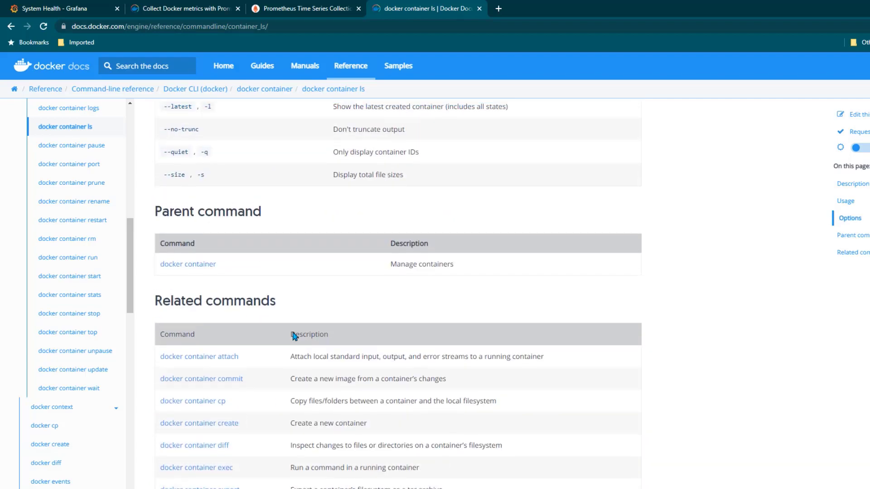
{"action": "scroll", "coordinate": [298, 314], "scroll_direction": "up", "scroll_amount": 3}
{"action": "scroll", "coordinate": [295, 312], "scroll_direction": "up", "scroll_amount": 3}
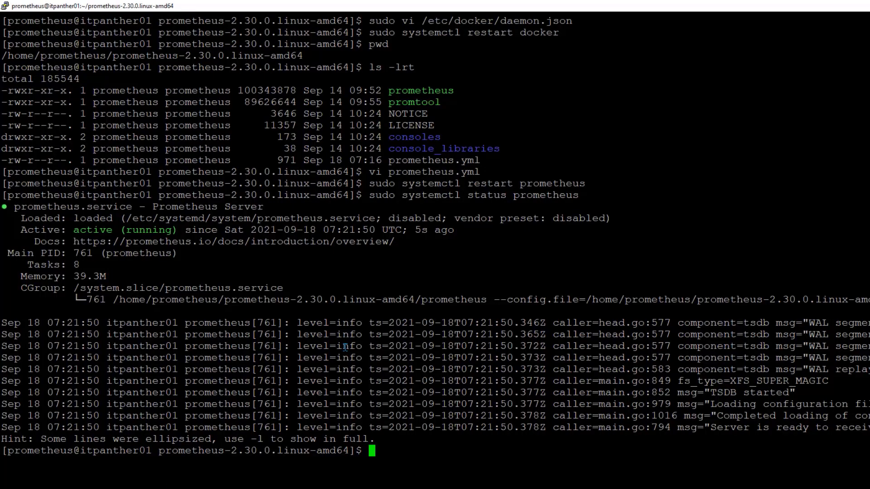
Clear the terminal and list all containers with docker container ls -a
{"action": "type", "text": "clear"}
{"action": "key", "text": "Return"}
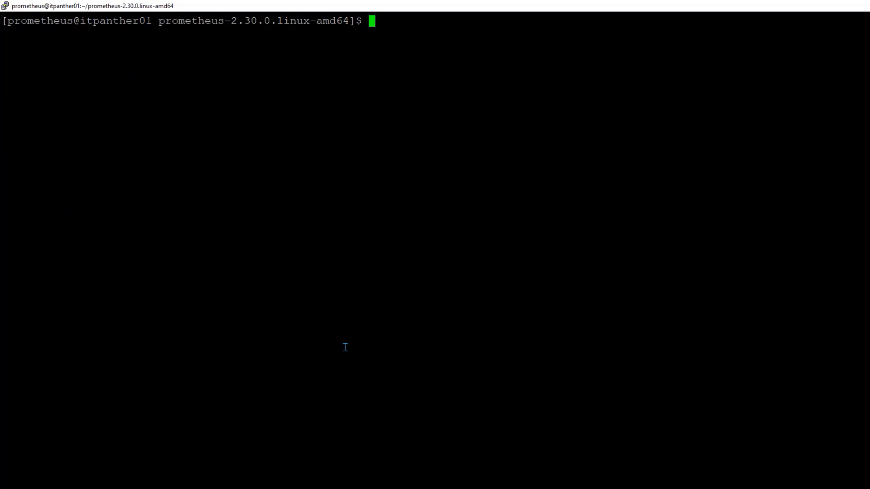
{"action": "type", "text": "docker container ls -"}
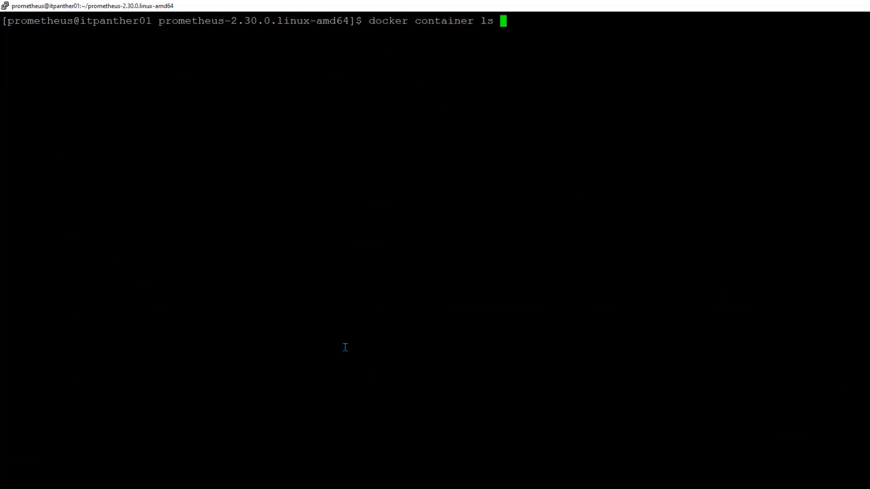
{"action": "type", "text": "a"}
{"action": "key", "text": "Return"}
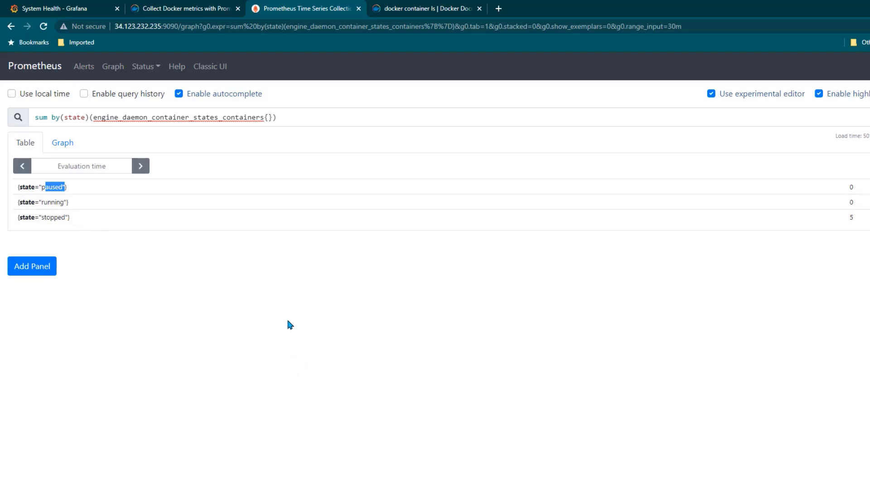
Start a detached httpd container with docker run -d httpd
{"action": "key", "text": "alt+Tab"}
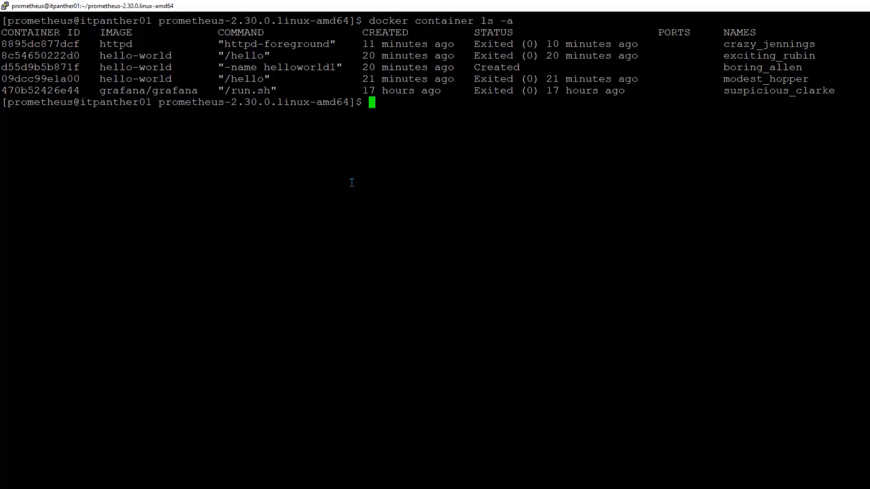
{"action": "type", "text": "docker run "}
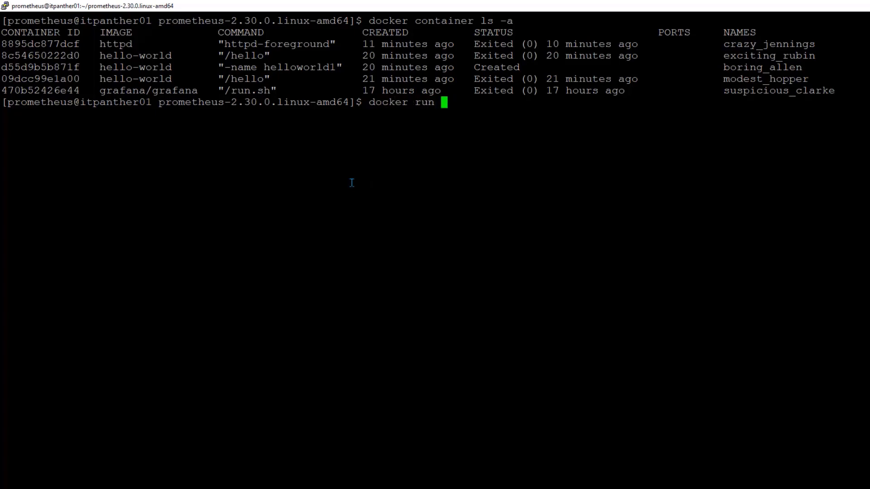
{"action": "type", "text": "-d httpd"}
{"action": "key", "text": "Return"}
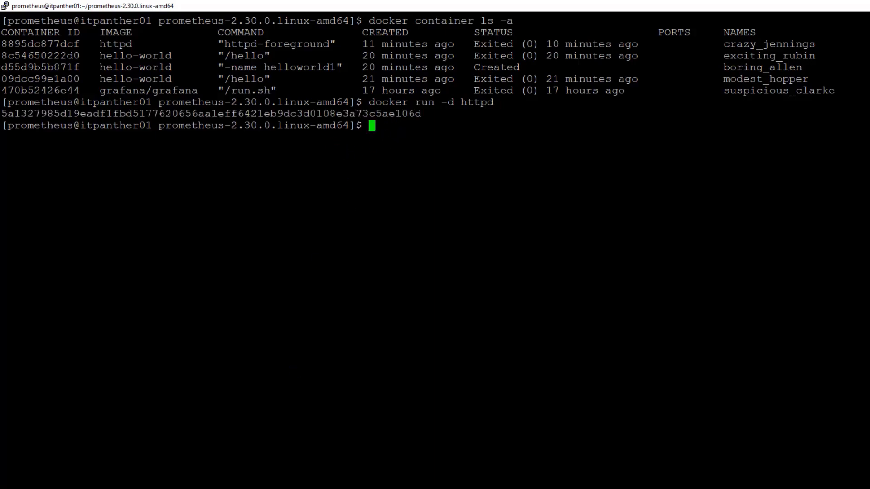
{"action": "left_click", "coordinate": [172, 488]}
Re-run the container state query to show 1 running and 5 stopped, then select the PromQL text
{"action": "left_click", "coordinate": [868, 117]}
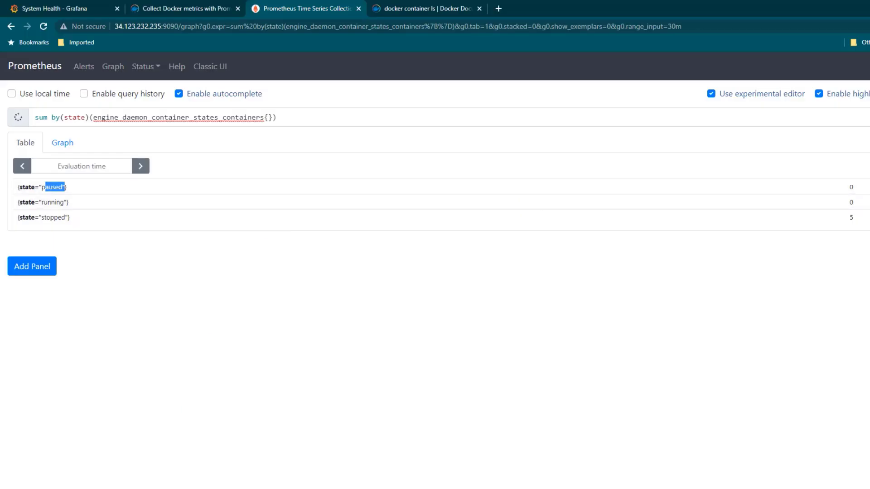
{"action": "left_click", "coordinate": [832, 122]}
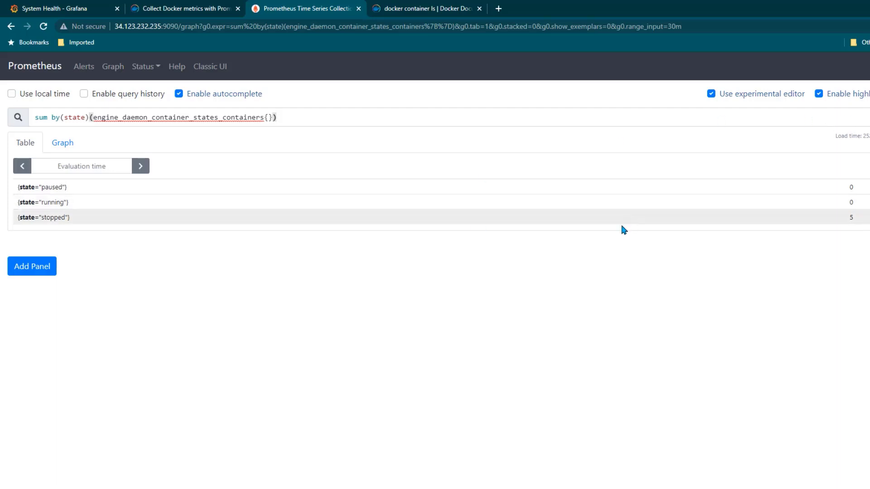
{"action": "key", "text": "Return"}
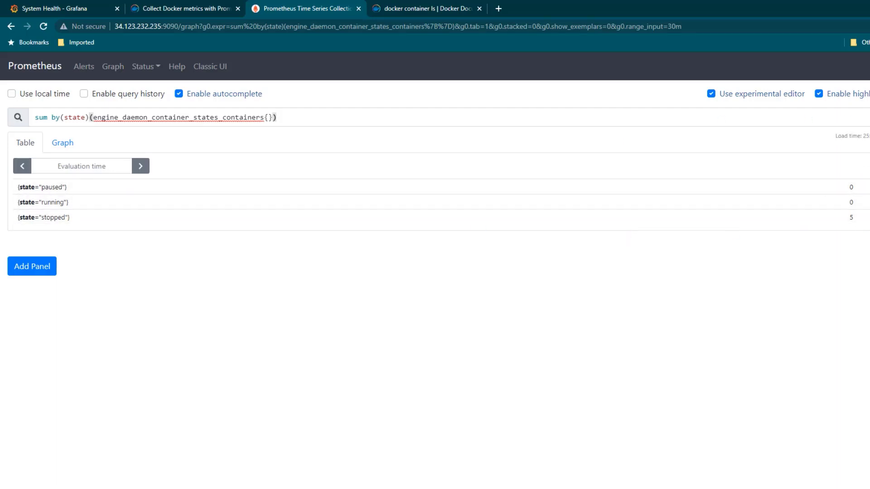
{"action": "key", "text": "Return"}
{"action": "key", "text": "Return"}
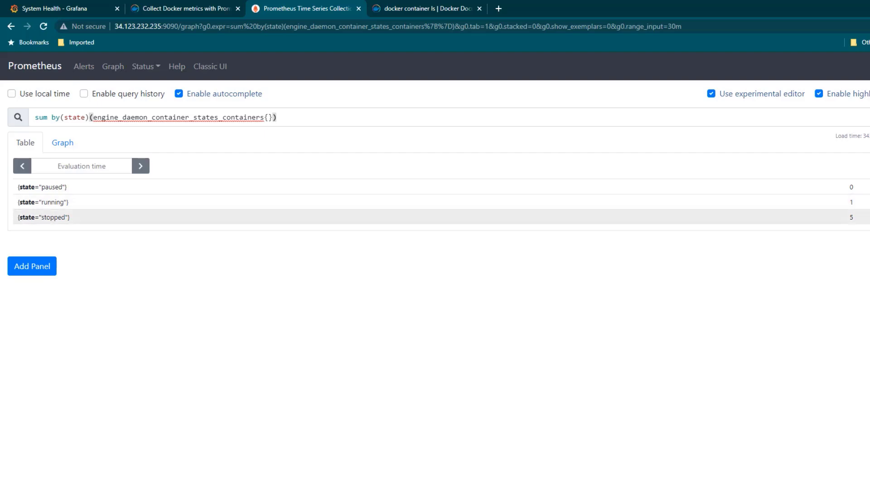
{"action": "key", "text": "Return"}
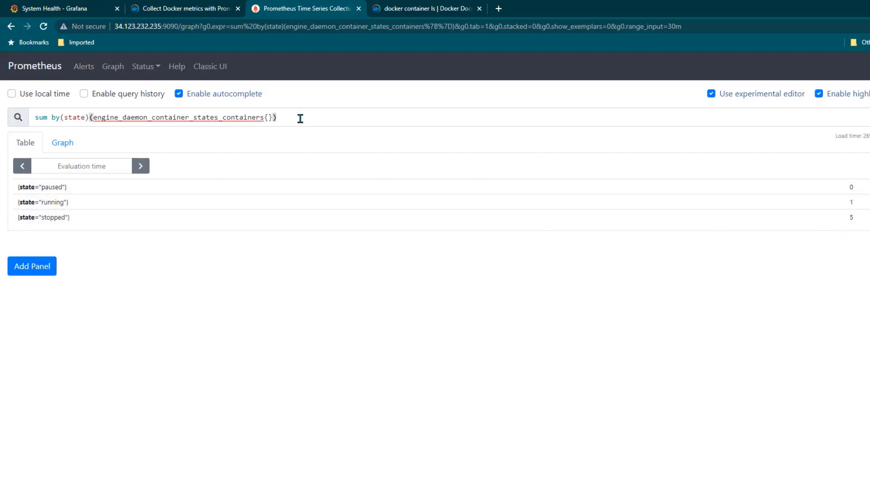
{"action": "left_click_drag", "start_coordinate": [296, 118], "coordinate": [2, 123]}
{"action": "key", "text": "ctrl+c"}
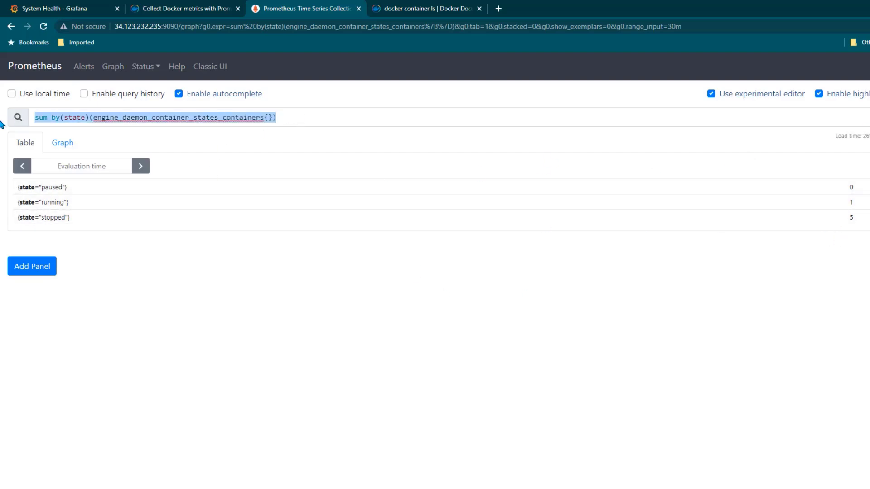
{"action": "left_click", "coordinate": [72, 9]}
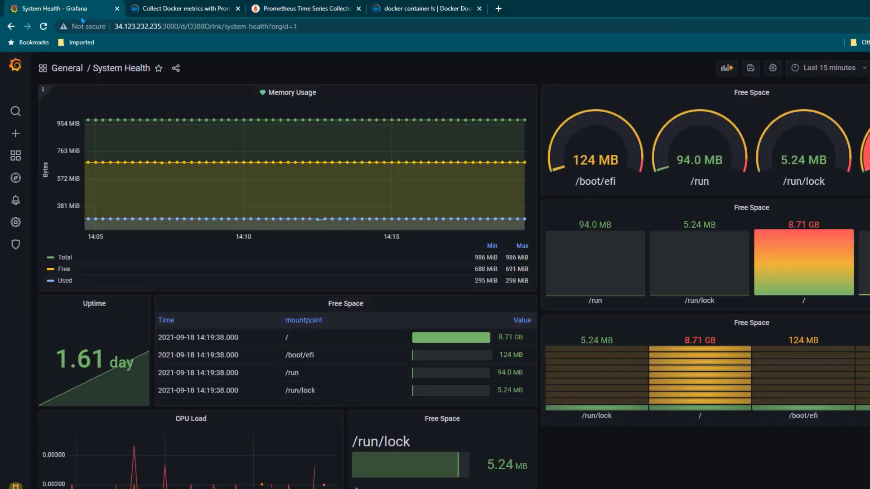
Add an empty Pie chart panel running the pasted sum by(state) container states query
{"action": "left_click", "coordinate": [726, 67]}
{"action": "left_click", "coordinate": [168, 140]}
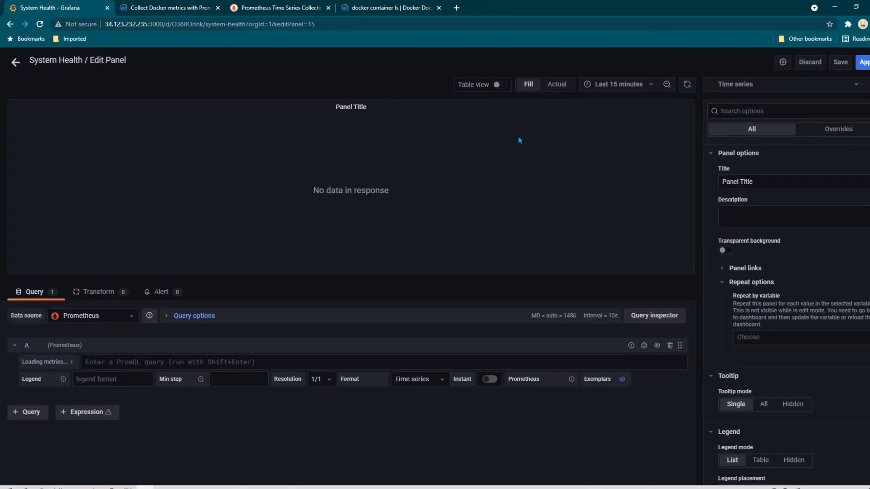
{"action": "left_click", "coordinate": [735, 84]}
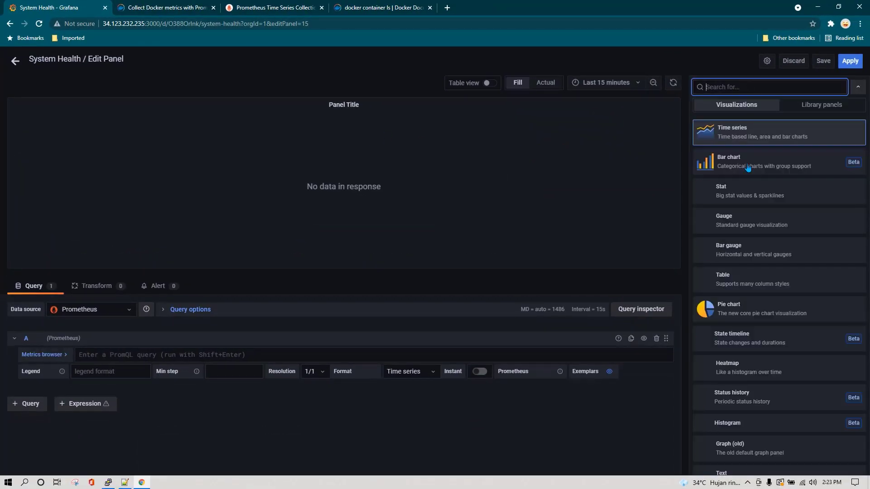
{"action": "left_click", "coordinate": [743, 311]}
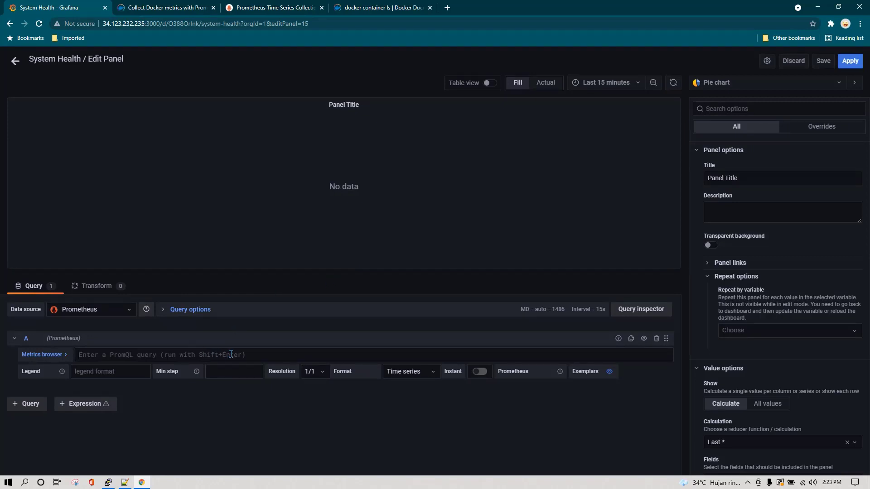
{"action": "key", "text": "ctrl+v"}
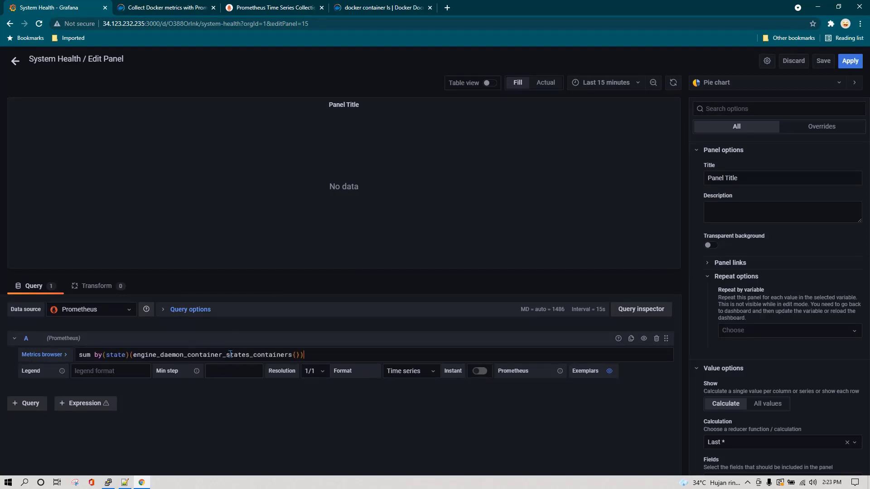
{"action": "left_click", "coordinate": [421, 424]}
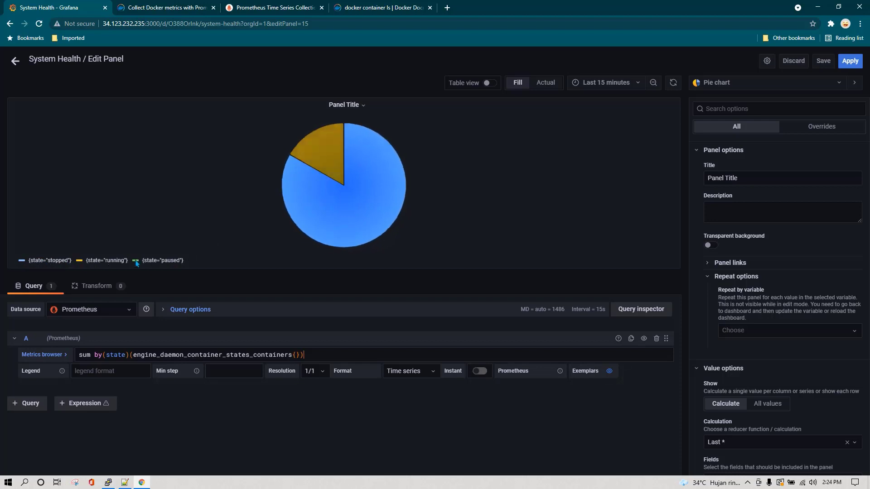
Use state names as the legend format and show the legend as a table with Value
{"action": "left_click", "coordinate": [111, 370]}
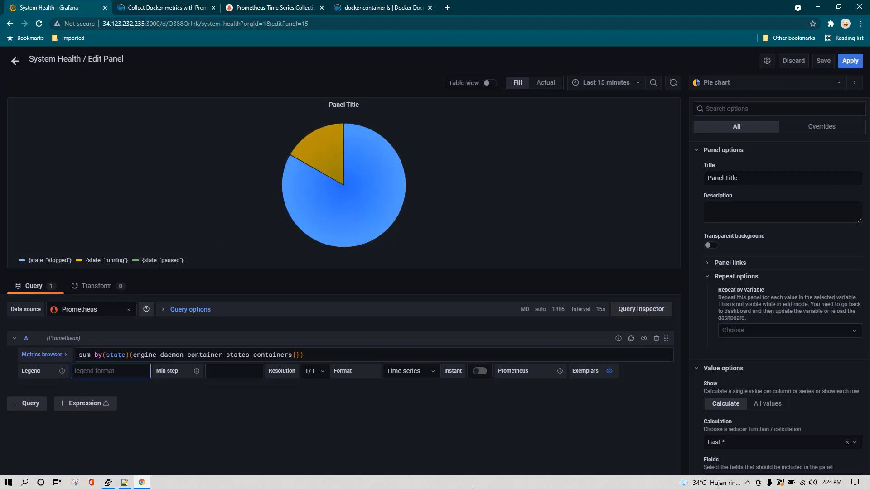
{"action": "type", "text": "{{state"}
{"action": "left_click", "coordinate": [248, 395]}
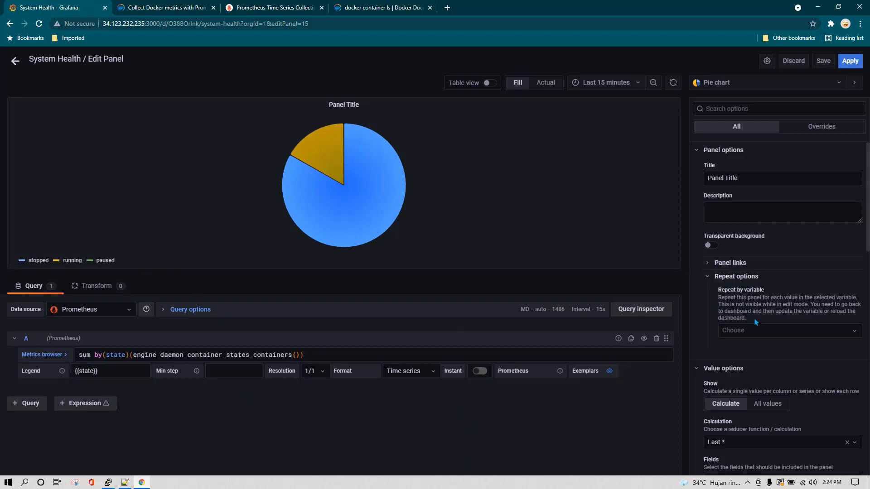
{"action": "scroll", "coordinate": [761, 289], "scroll_direction": "down", "scroll_amount": 6}
{"action": "scroll", "coordinate": [764, 284], "scroll_direction": "down", "scroll_amount": 3}
{"action": "left_click", "coordinate": [745, 282]}
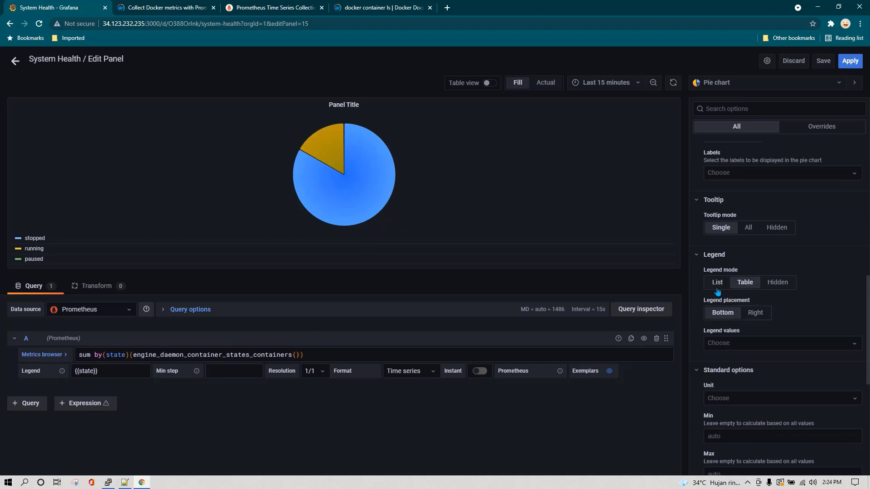
{"action": "scroll", "coordinate": [775, 303], "scroll_direction": "down", "scroll_amount": 1}
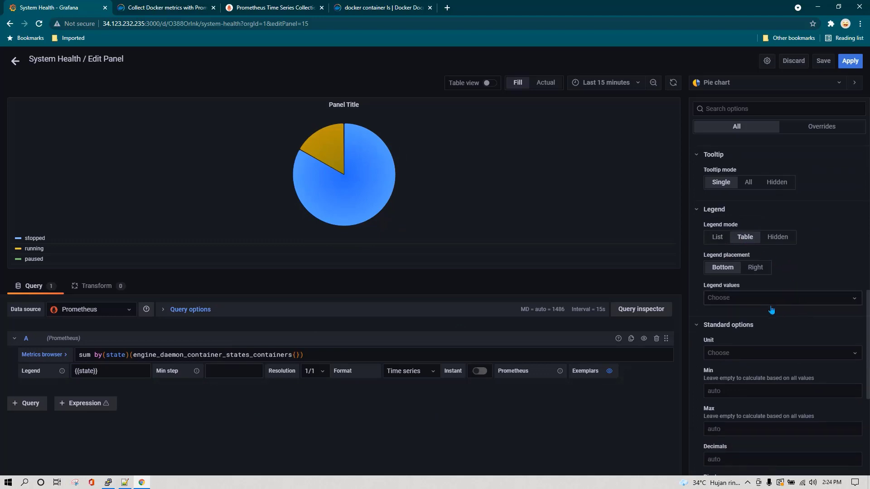
{"action": "scroll", "coordinate": [772, 310], "scroll_direction": "down", "scroll_amount": 1}
{"action": "left_click", "coordinate": [768, 252]}
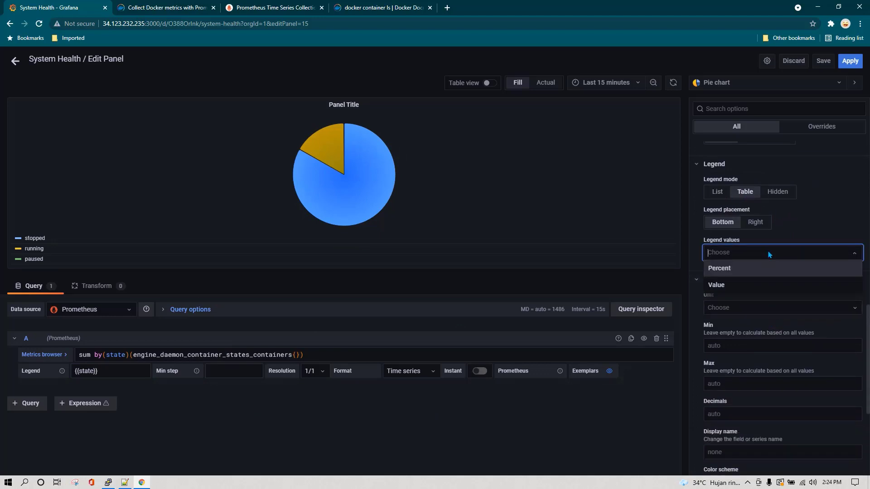
{"action": "left_click", "coordinate": [726, 285]}
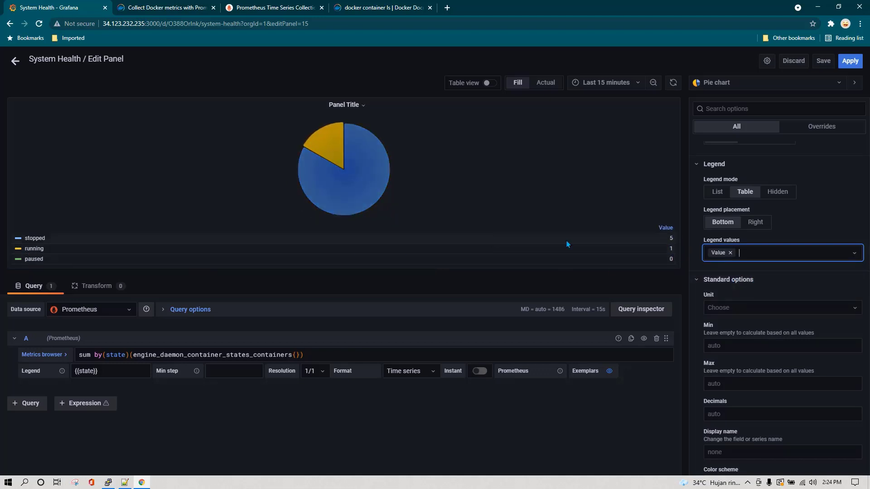
{"action": "left_click", "coordinate": [850, 62]}
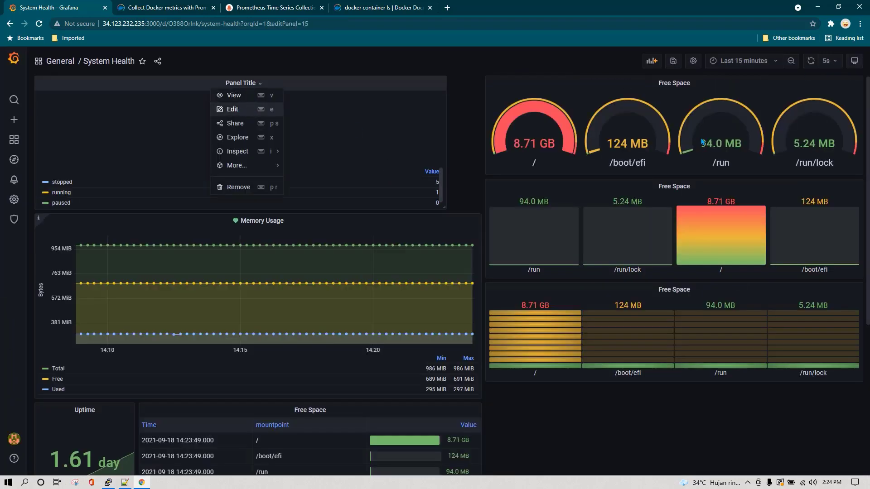
Retitle the pie chart panel 'Docker container status' and apply
{"action": "left_click_drag", "start_coordinate": [745, 178], "coordinate": [707, 178]}
{"action": "type", "text": "Docker container status"}
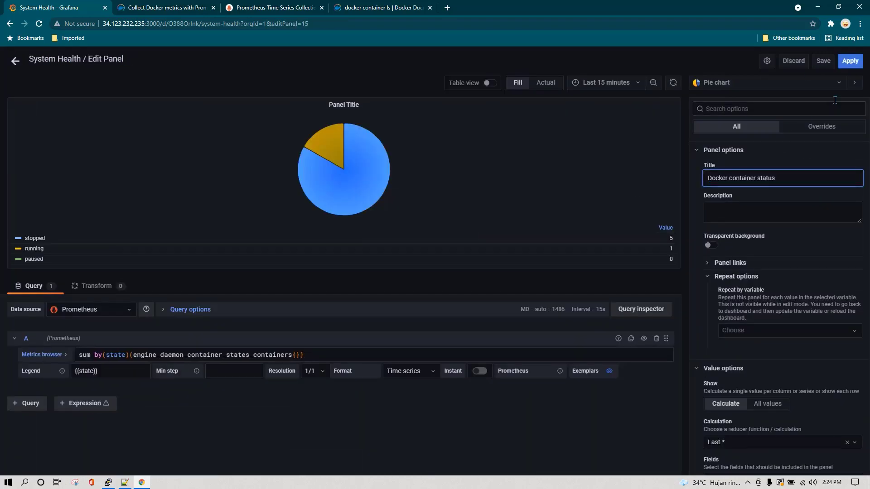
{"action": "left_click", "coordinate": [851, 62]}
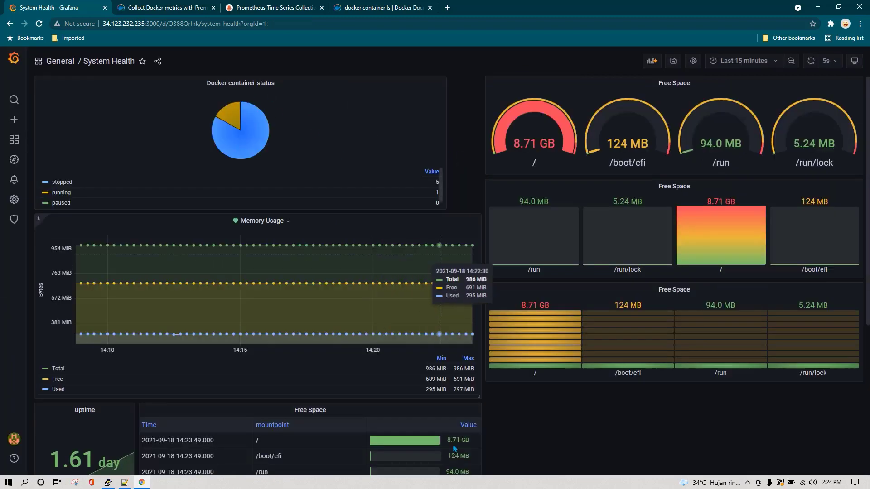
{"action": "left_click", "coordinate": [108, 482]}
Re-run the httpd container command and refresh the Grafana dashboard to count it
{"action": "key", "text": "Up"}
{"action": "key", "text": "Return"}
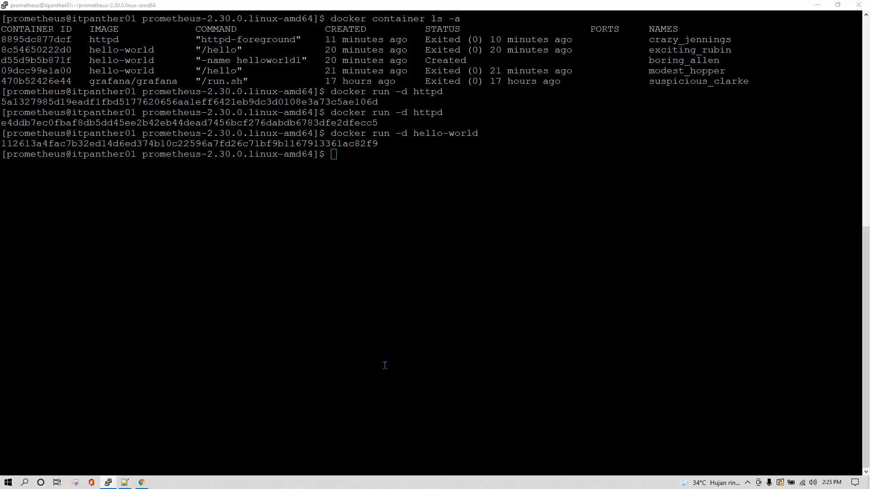
{"action": "key", "text": "alt+Tab"}
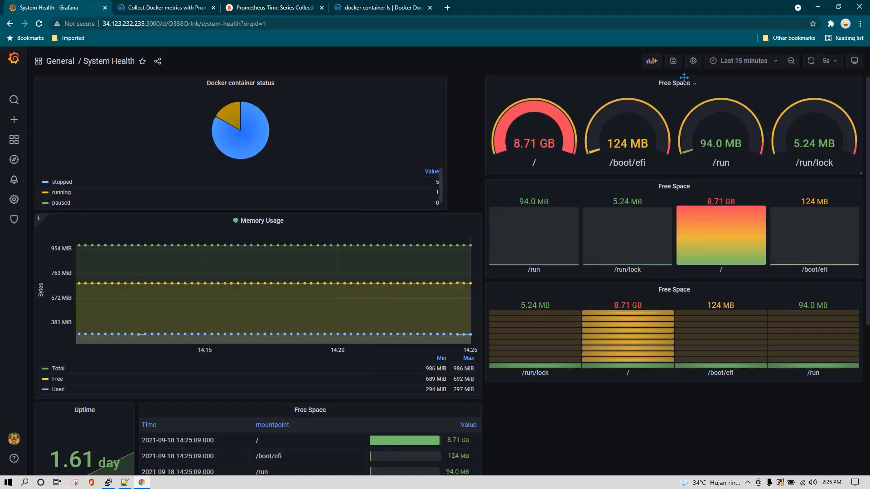
{"action": "left_click", "coordinate": [812, 62]}
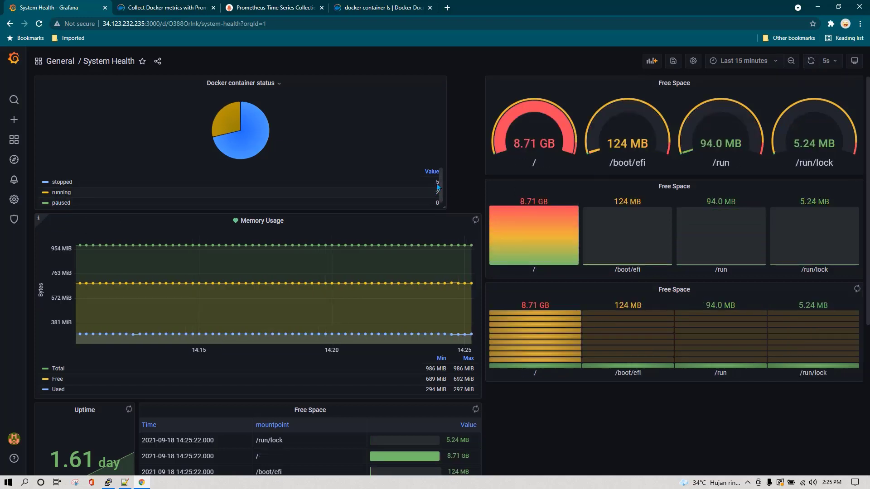
List all containers with 'docker container ls -a' and compare with the Grafana pie chart
{"action": "key", "text": "alt+Tab"}
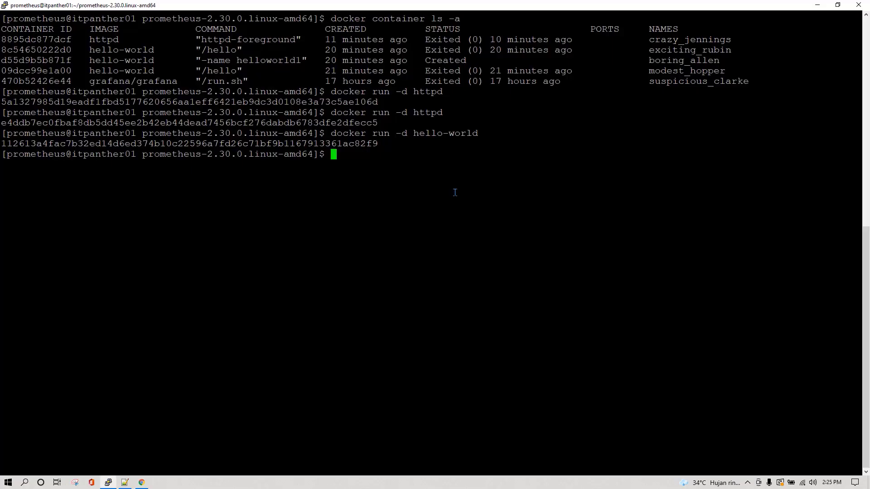
{"action": "type", "text": "docker container ls -a"}
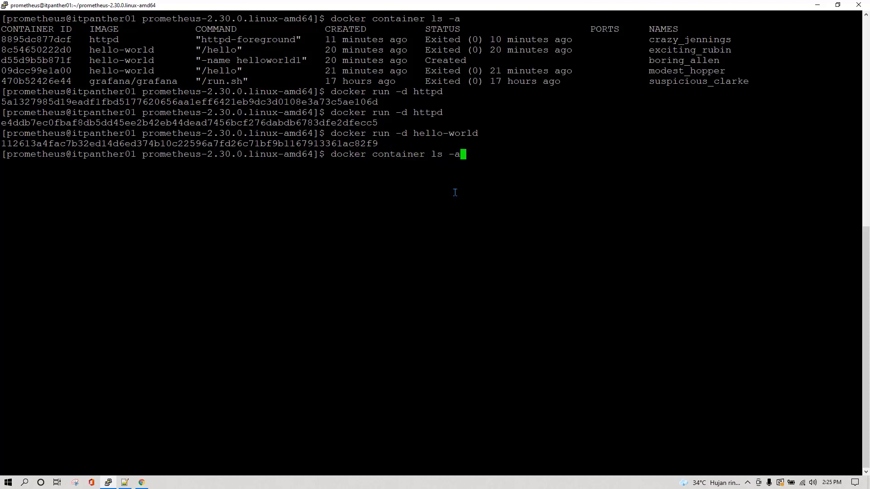
{"action": "key", "text": "Return"}
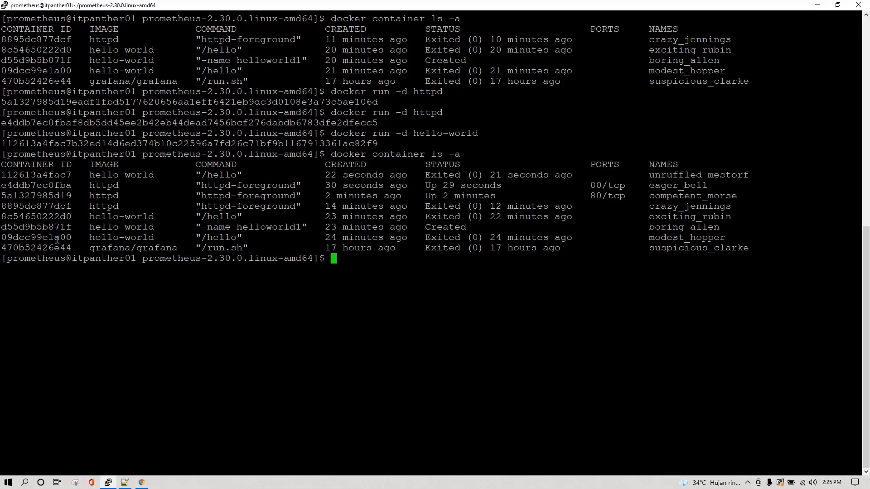
{"action": "key", "text": "alt+Tab"}
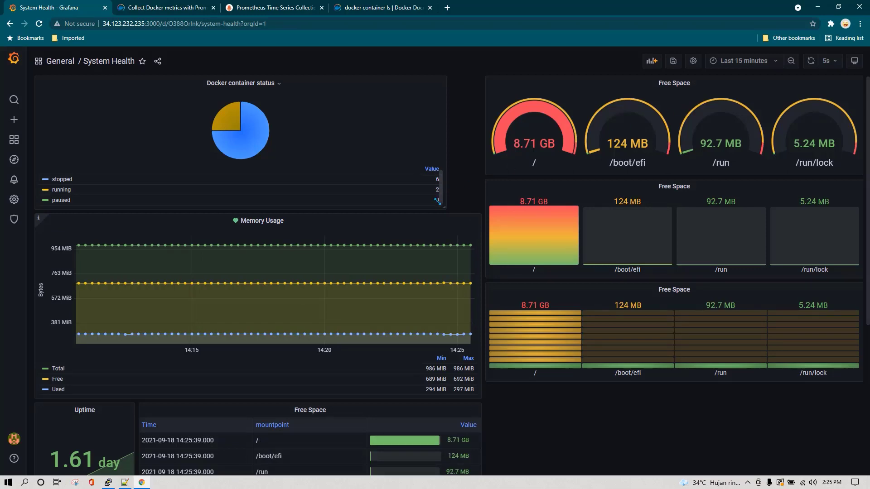
{"action": "key", "text": "alt+Tab"}
Remove five test containers, including 112613a4fac7, 8895dc877dcf and 8c54650222d0, with 'docker container rm'
{"action": "type", "text": "docker container rm"}
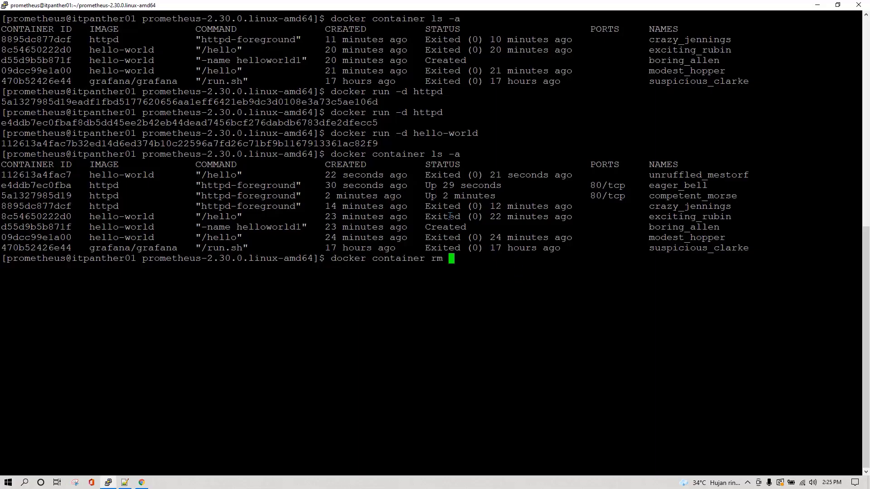
{"action": "double_click", "coordinate": [37, 176]}
{"action": "right_click", "coordinate": [36, 177]}
{"action": "double_click", "coordinate": [37, 186]}
{"action": "right_click", "coordinate": [37, 186]}
{"action": "double_click", "coordinate": [38, 197]}
{"action": "right_click", "coordinate": [38, 197]}
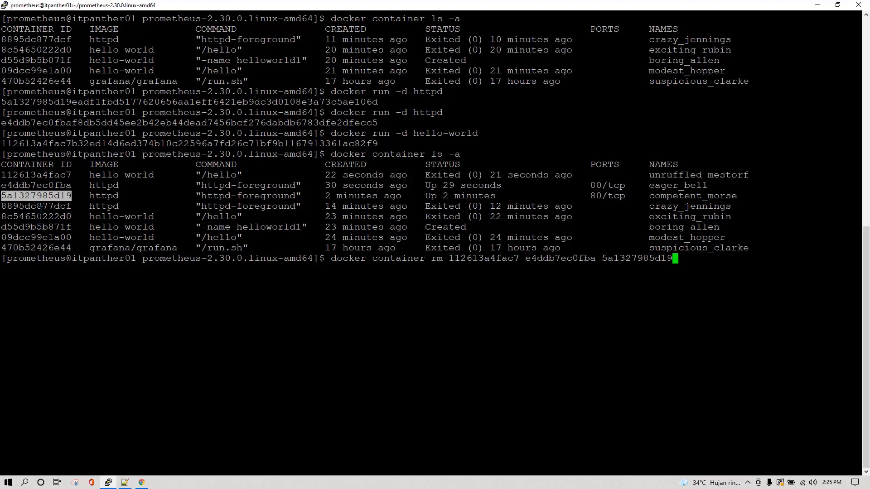
{"action": "double_click", "coordinate": [40, 207]}
{"action": "right_click", "coordinate": [39, 207]}
{"action": "double_click", "coordinate": [41, 217]}
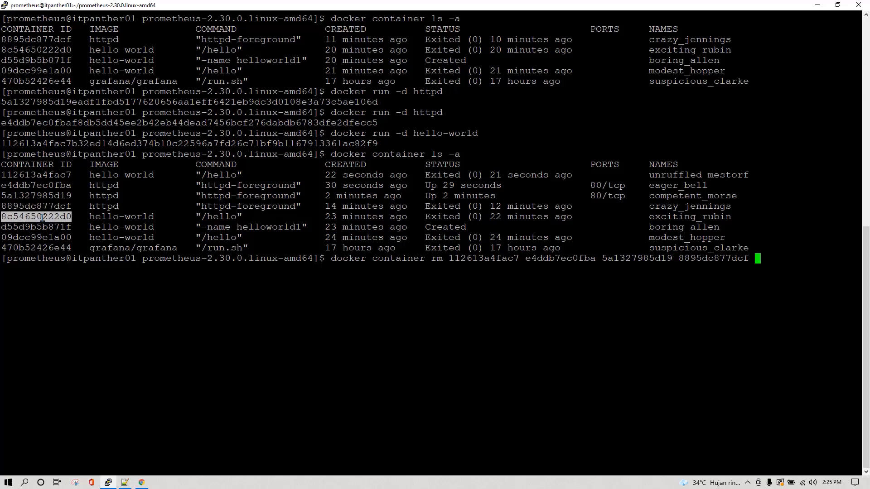
{"action": "right_click", "coordinate": [41, 218]}
{"action": "key", "text": "Return"}
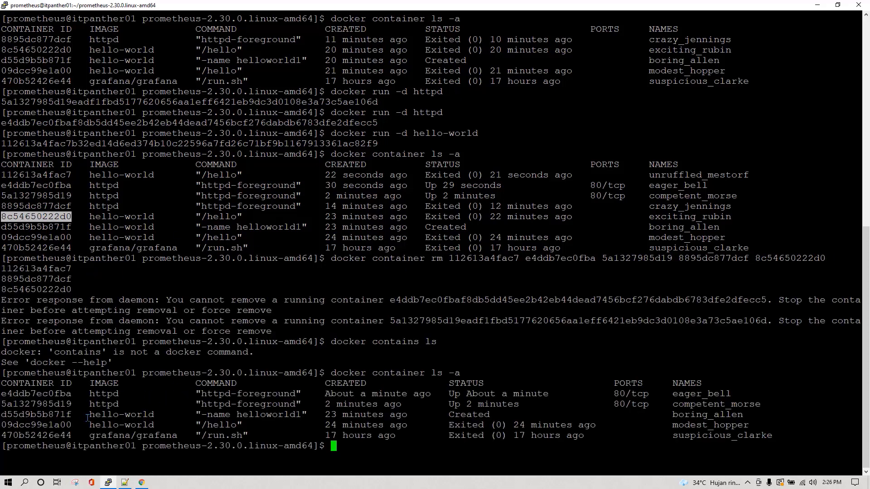
{"action": "left_click", "coordinate": [142, 482]}
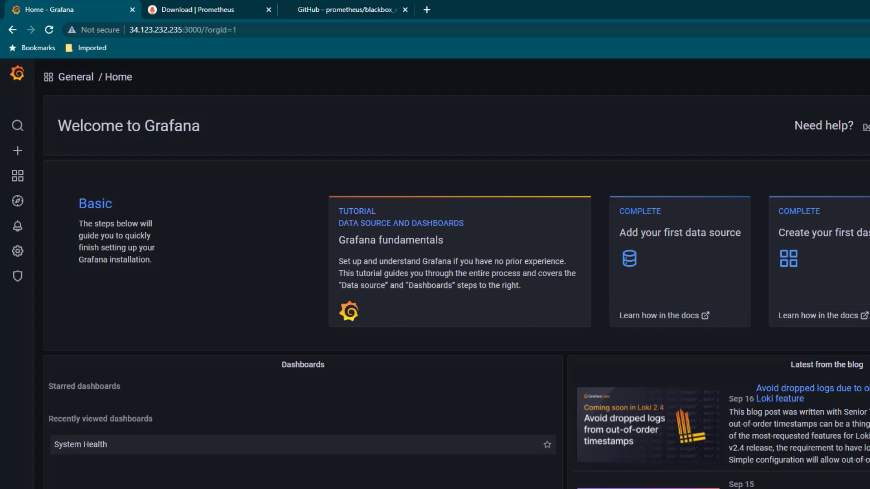
{"action": "key", "text": "alt+Tab"}
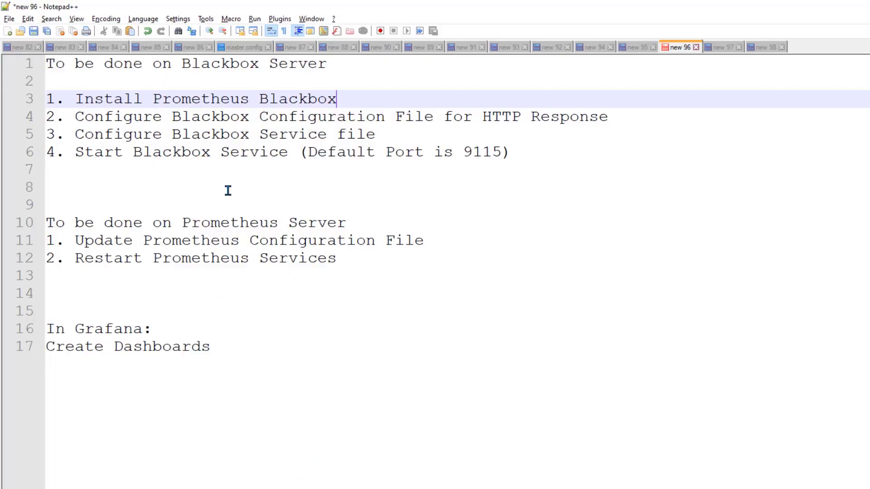
{"action": "left_click_drag", "start_coordinate": [538, 152], "coordinate": [47, 63]}
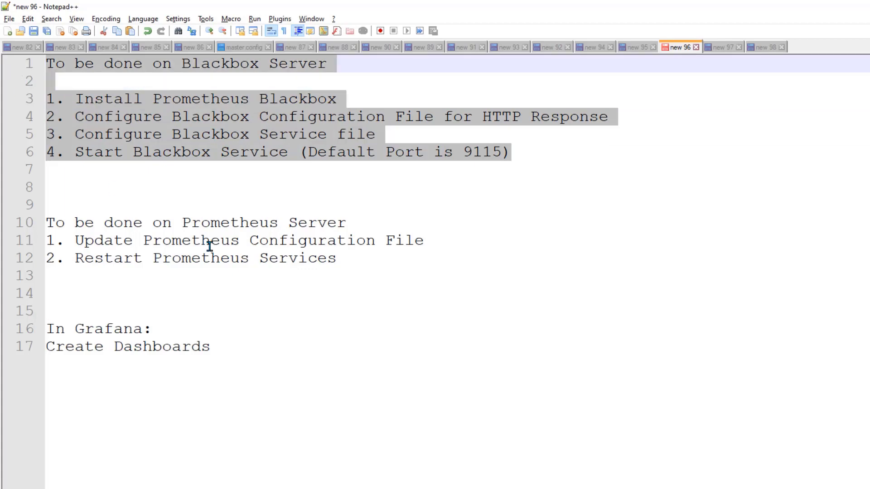
{"action": "left_click", "coordinate": [349, 262]}
{"action": "left_click", "coordinate": [47, 223], "text": "shift"}
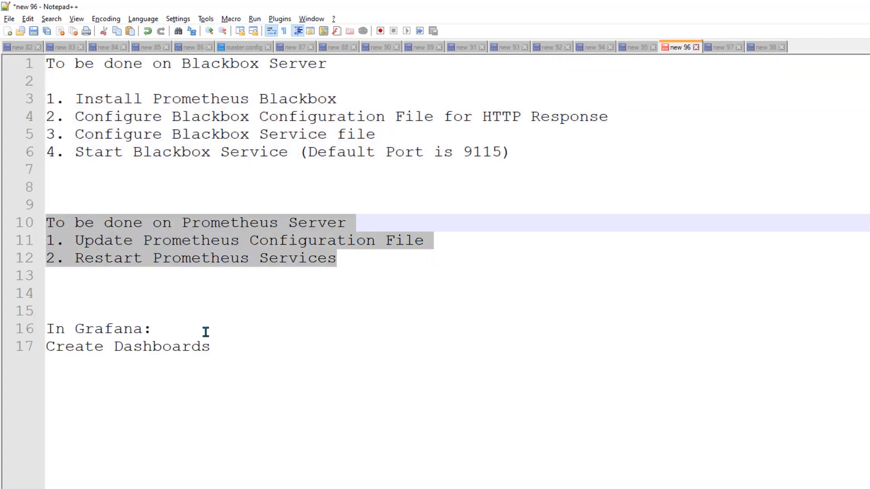
{"action": "left_click_drag", "start_coordinate": [236, 356], "coordinate": [47, 312]}
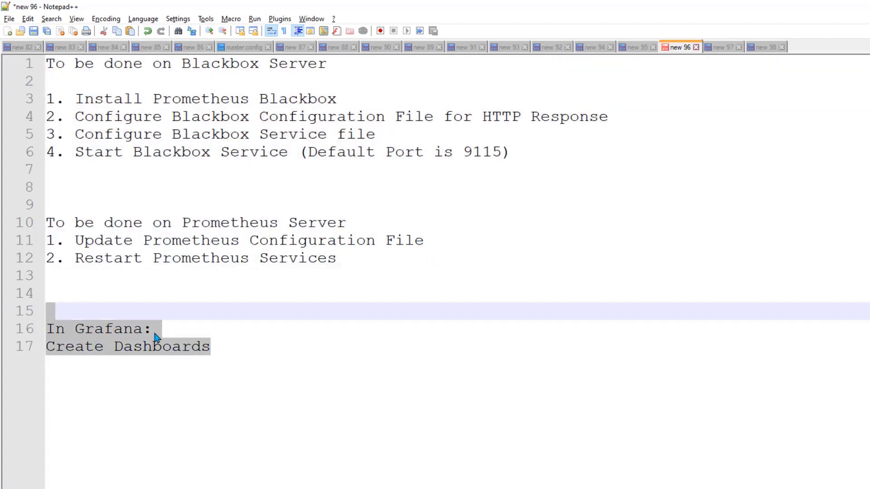
{"action": "left_click", "coordinate": [301, 152]}
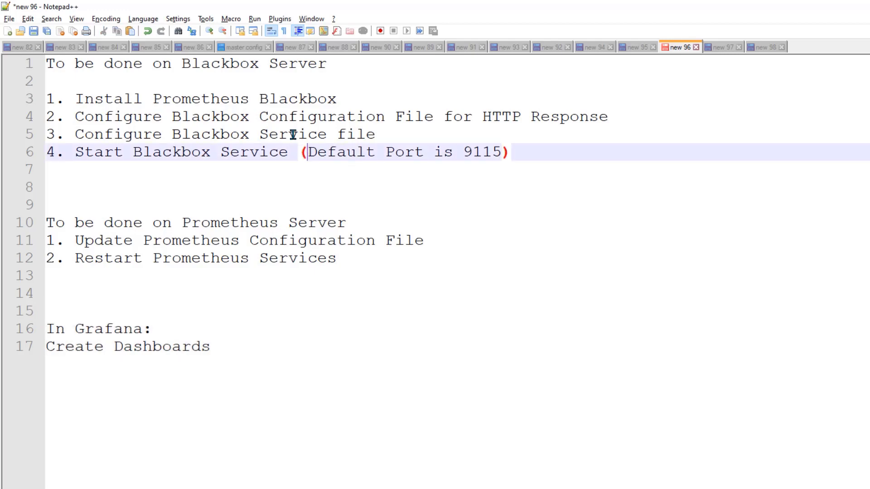
{"action": "left_click_drag", "start_coordinate": [524, 151], "coordinate": [34, 64]}
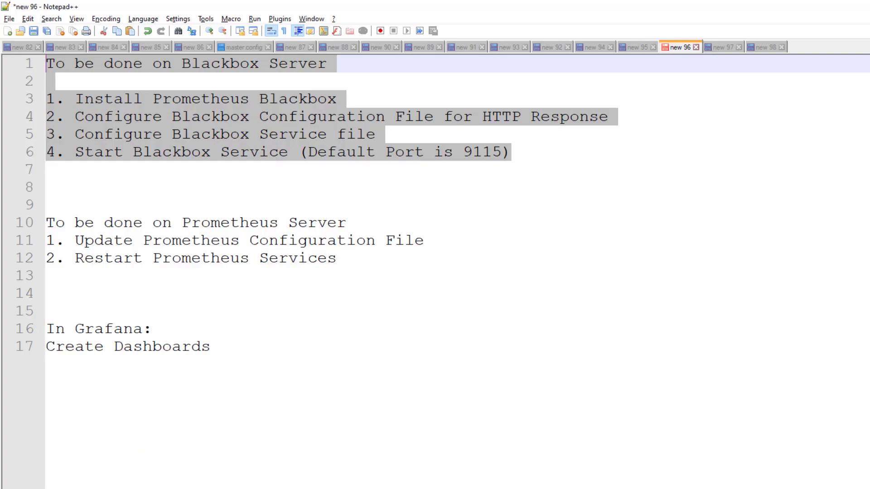
{"action": "key", "text": "alt+Tab"}
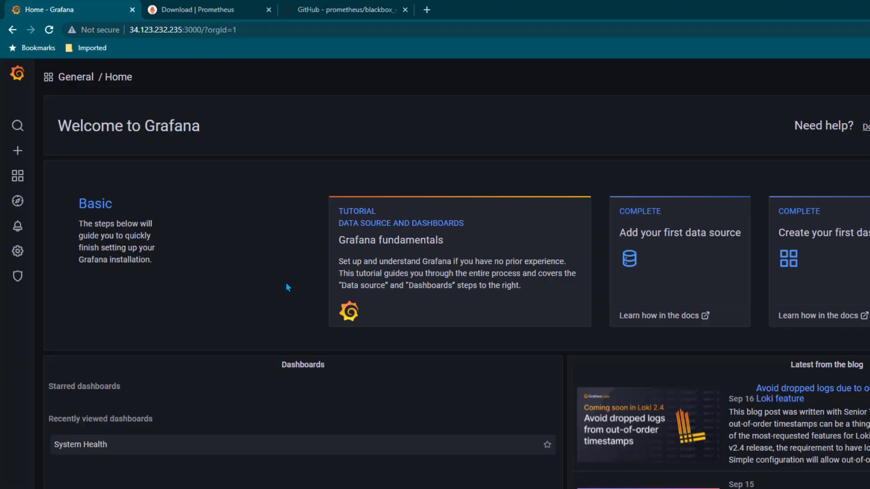
Scroll the Prometheus download page to the blackbox_exporter 0.19.0 linux-amd64 archive
{"action": "left_click", "coordinate": [228, 10]}
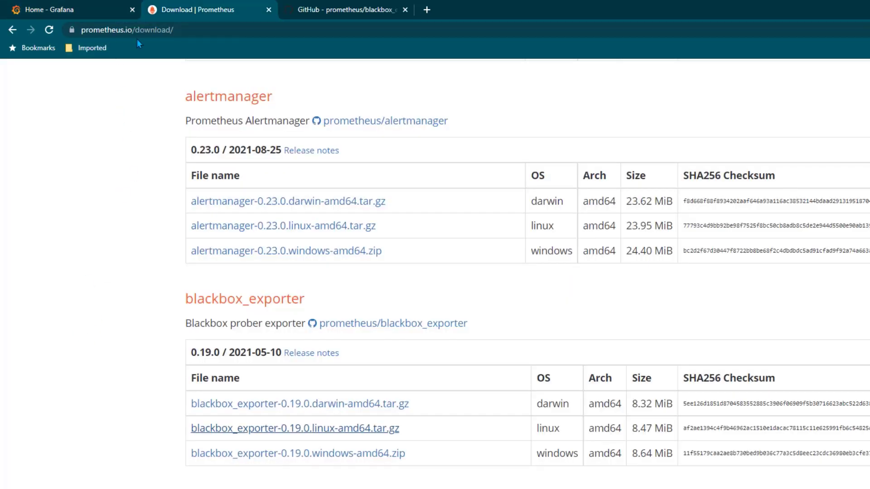
{"action": "scroll", "coordinate": [121, 220], "scroll_direction": "up", "scroll_amount": 5}
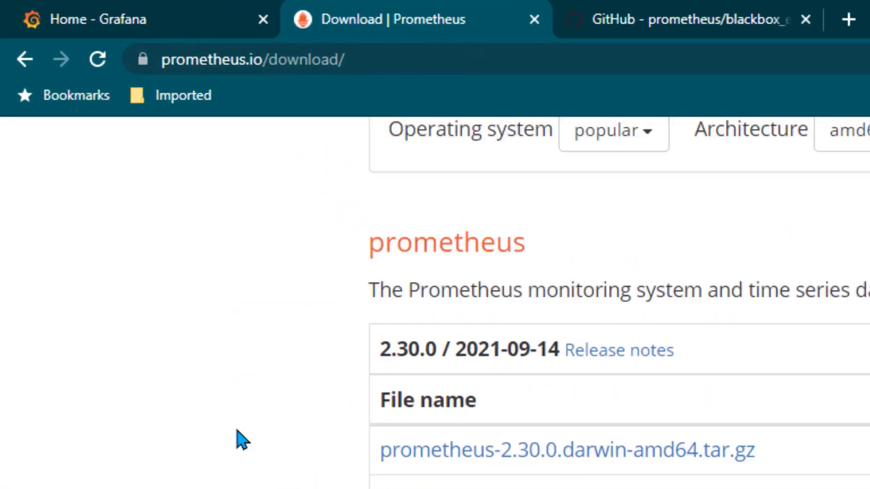
{"action": "scroll", "coordinate": [242, 440], "scroll_direction": "down", "scroll_amount": 5}
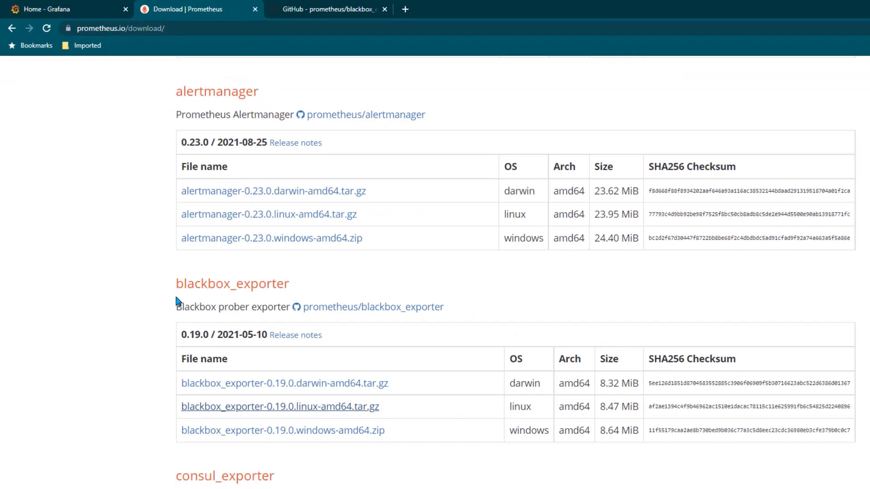
{"action": "scroll", "coordinate": [121, 306], "scroll_direction": "down", "scroll_amount": 1}
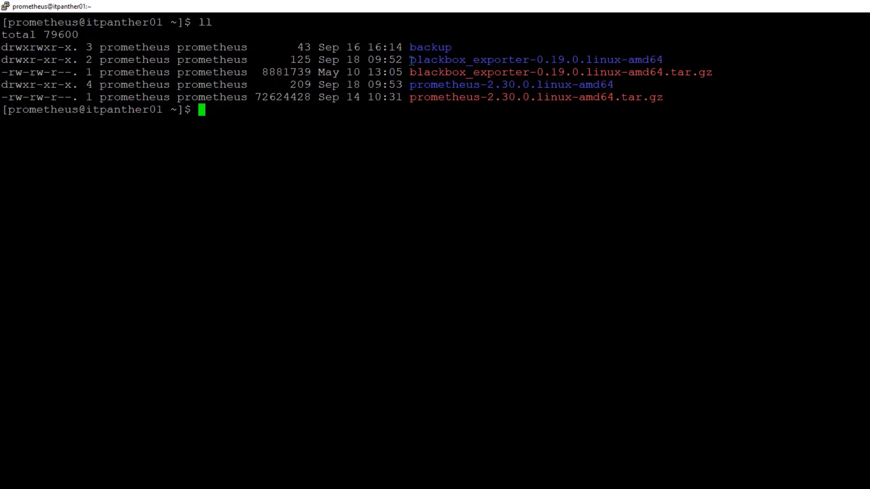
Enter the blackbox_exporter-0.19.0.linux-amd64 folder and list it with 'ls -lrt'
{"action": "left_click_drag", "start_coordinate": [411, 60], "coordinate": [627, 57]}
{"action": "left_click", "coordinate": [659, 57]}
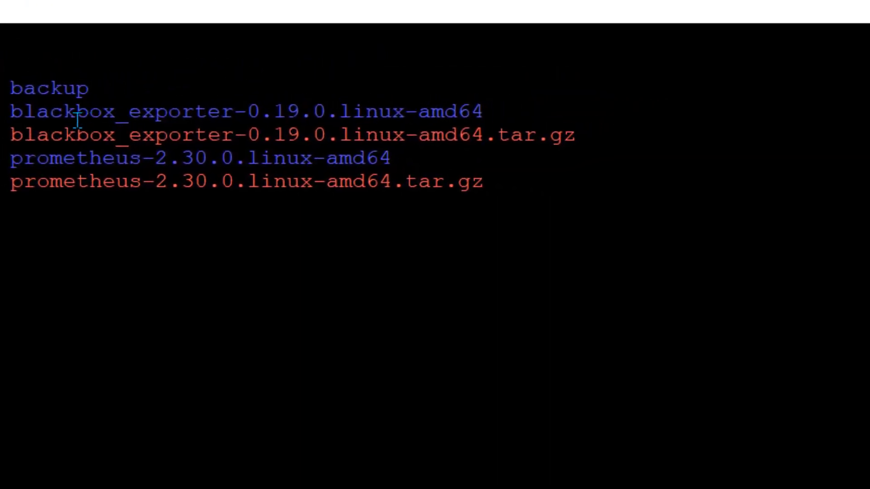
{"action": "type", "text": "cd black"}
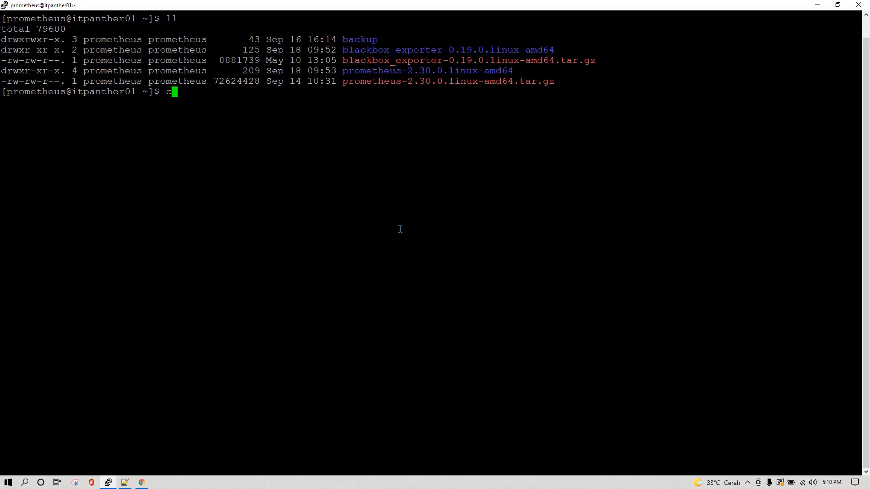
{"action": "key", "text": "Tab"}
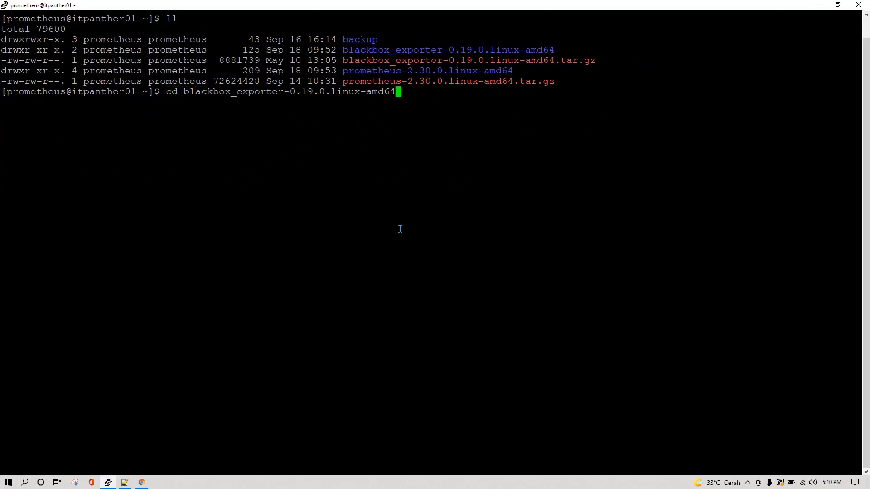
{"action": "key", "text": "Return"}
{"action": "type", "text": "ls -lrt"}
{"action": "key", "text": "Return"}
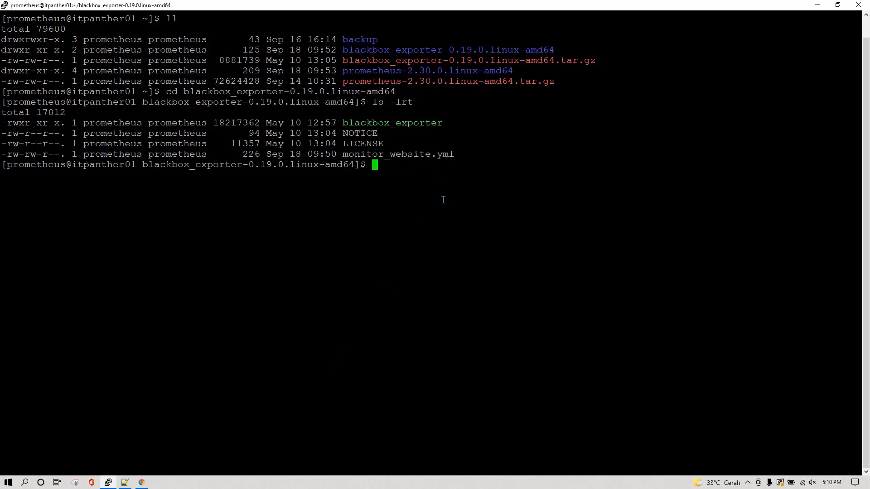
Print monitor_website.yml with cat, then bring up the blackbox_exporter GitHub page
{"action": "type", "text": "cat moni"}
{"action": "key", "text": "Tab"}
{"action": "key", "text": "Return"}
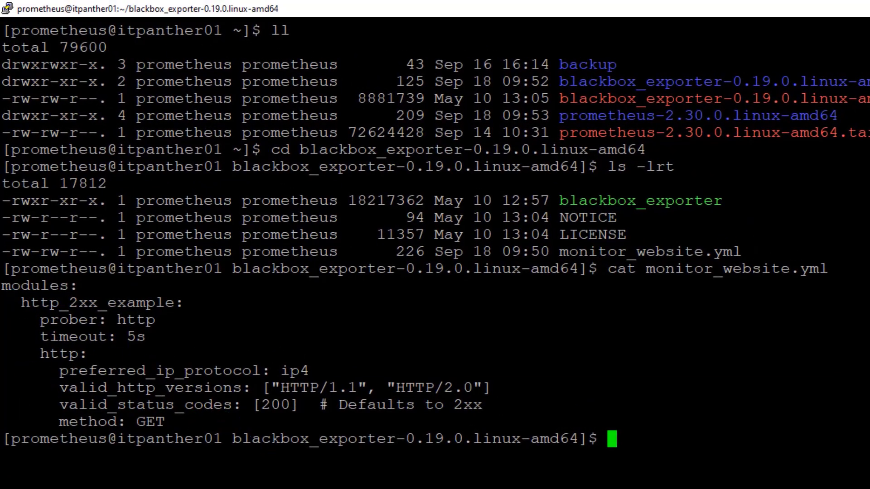
{"action": "mouse_move", "coordinate": [141, 483]}
{"action": "left_click", "coordinate": [140, 448]}
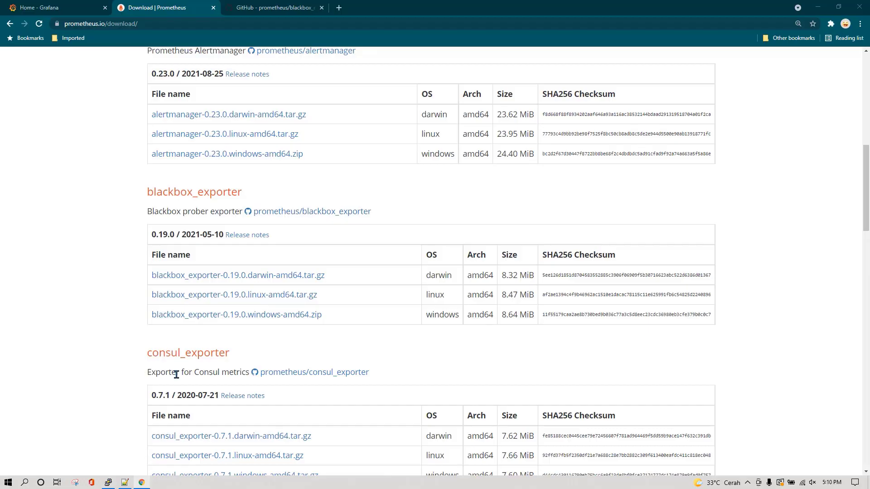
{"action": "left_click", "coordinate": [291, 6]}
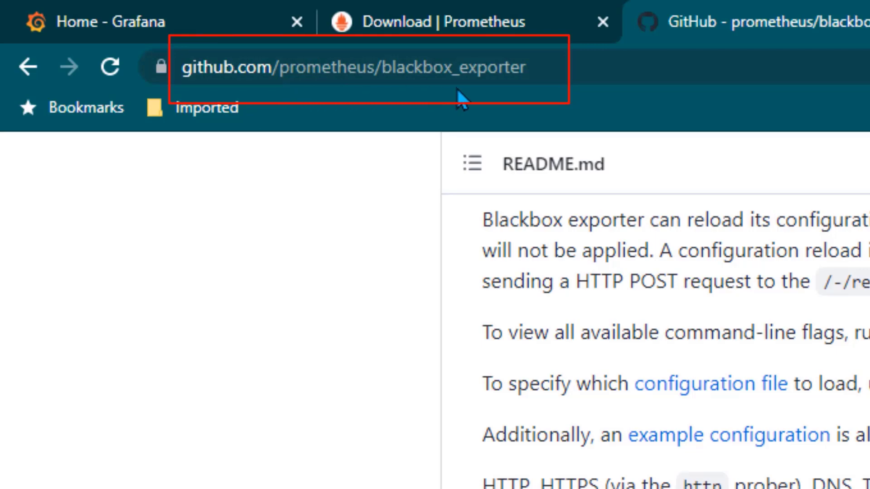
Scroll the blackbox_exporter README and highlight its example Prometheus scrape config
{"action": "scroll", "coordinate": [131, 202], "scroll_direction": "up", "scroll_amount": 15}
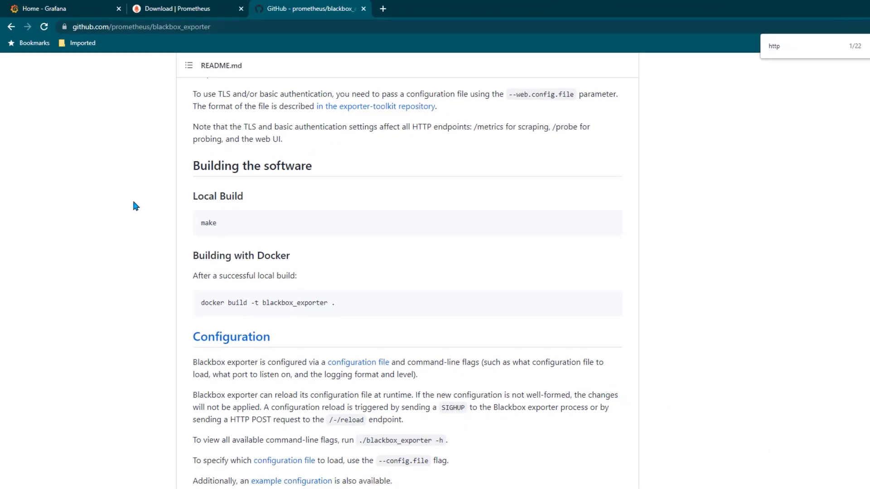
{"action": "scroll", "coordinate": [128, 261], "scroll_direction": "down", "scroll_amount": 15}
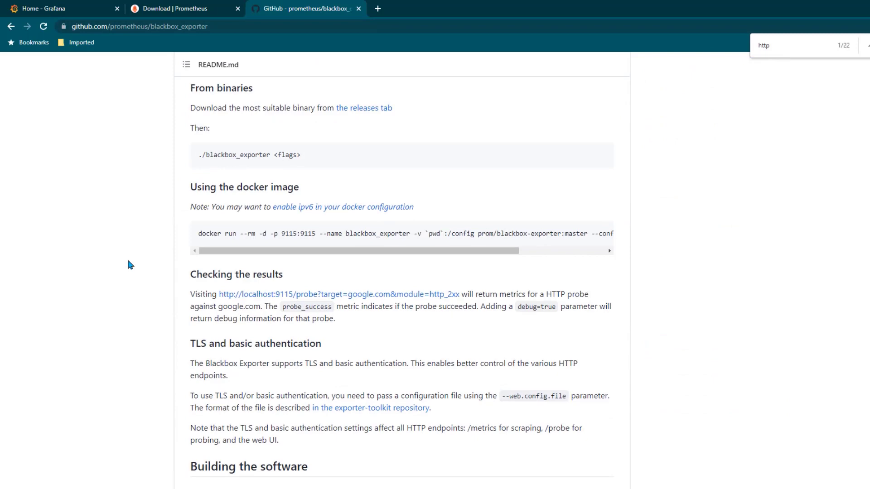
{"action": "scroll", "coordinate": [128, 261], "scroll_direction": "down", "scroll_amount": 13}
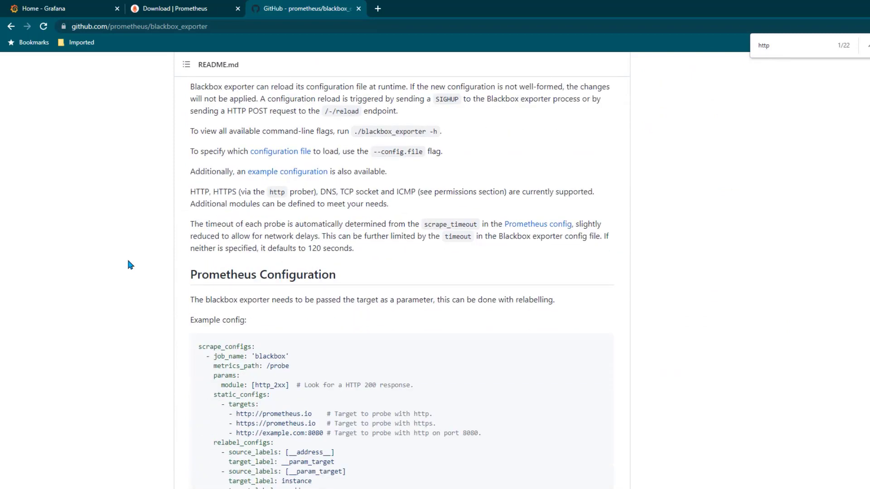
{"action": "scroll", "coordinate": [130, 265], "scroll_direction": "down", "scroll_amount": 1}
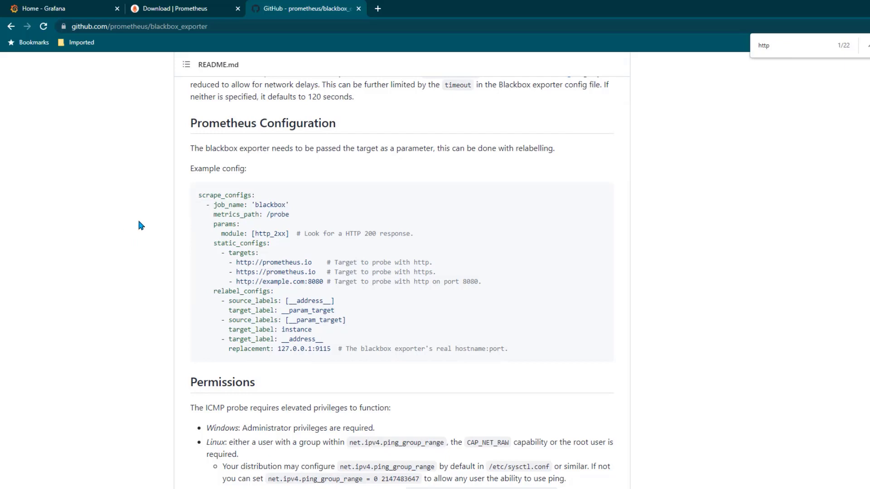
{"action": "left_click_drag", "start_coordinate": [184, 182], "coordinate": [335, 312]}
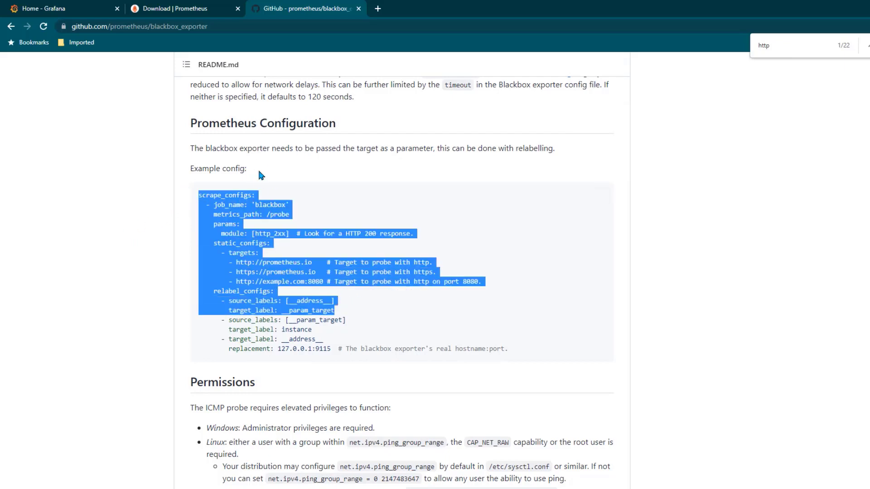
{"action": "scroll", "coordinate": [273, 219], "scroll_direction": "up", "scroll_amount": 5}
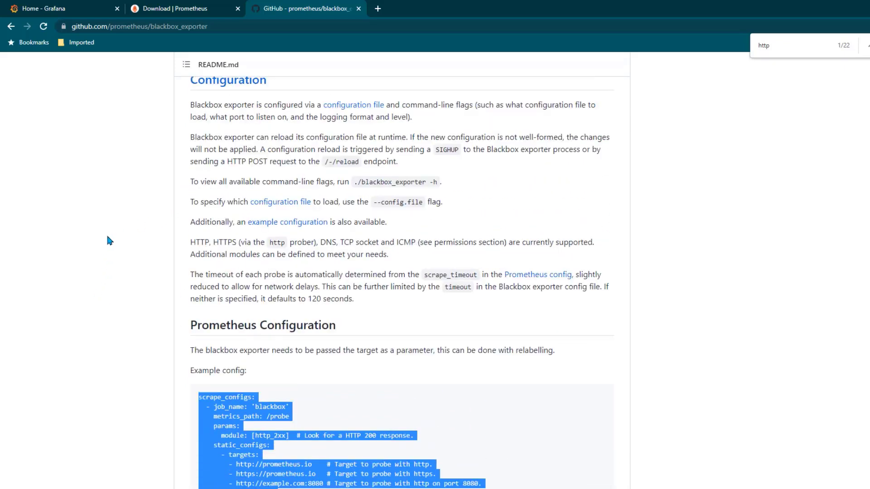
{"action": "left_click", "coordinate": [245, 268]}
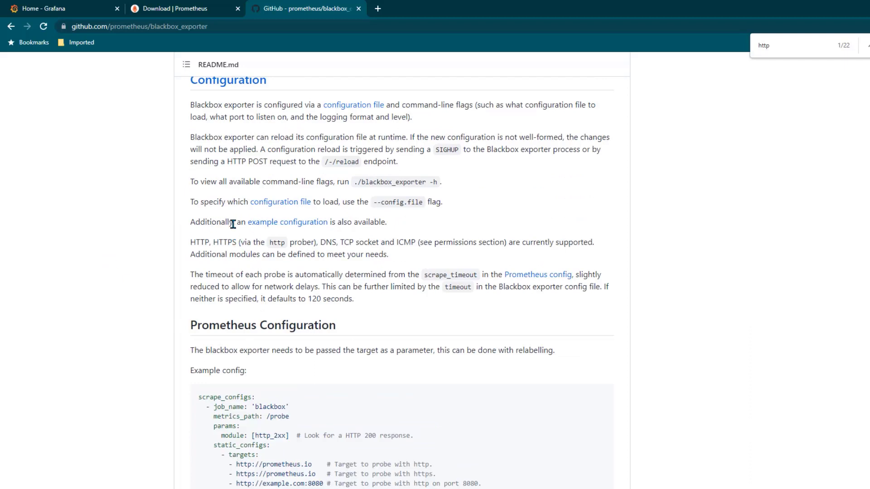
Open the example configuration in a new tab and select the http_2xx_example module lines
{"action": "right_click", "coordinate": [285, 225]}
{"action": "left_click", "coordinate": [318, 231]}
{"action": "left_click", "coordinate": [414, 7]}
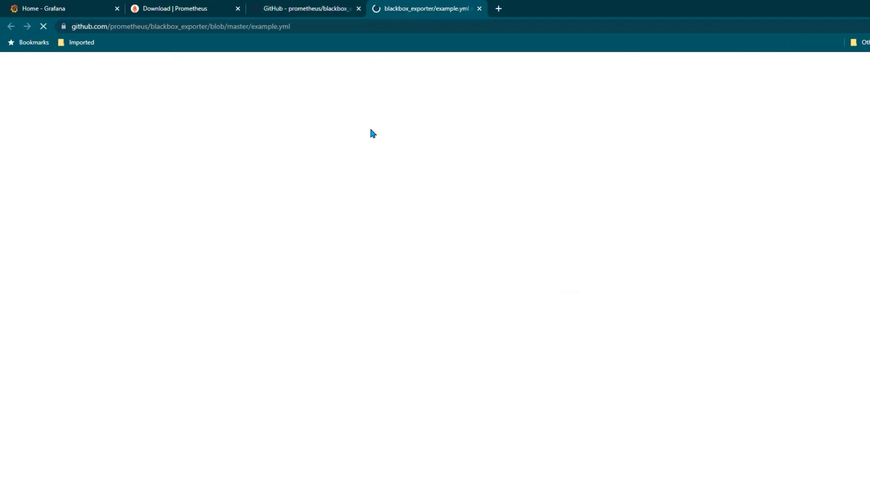
{"action": "scroll", "coordinate": [188, 330], "scroll_direction": "down", "scroll_amount": 3}
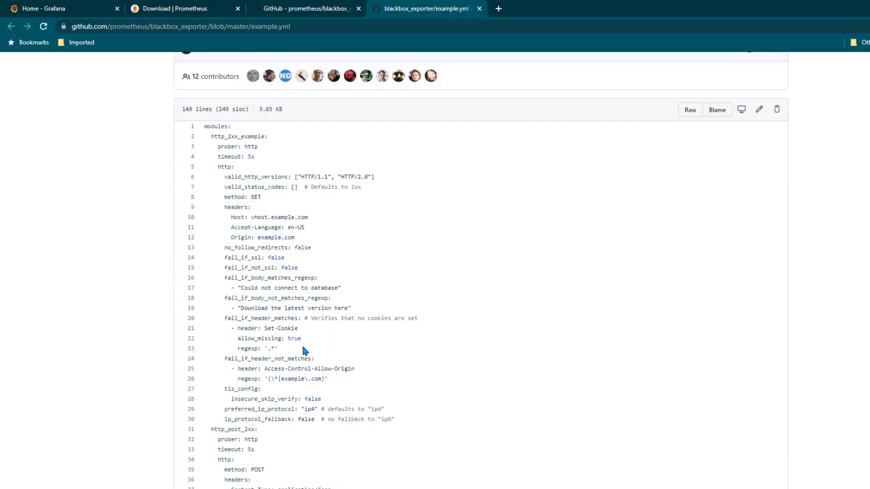
{"action": "left_click_drag", "start_coordinate": [261, 197], "coordinate": [203, 132]}
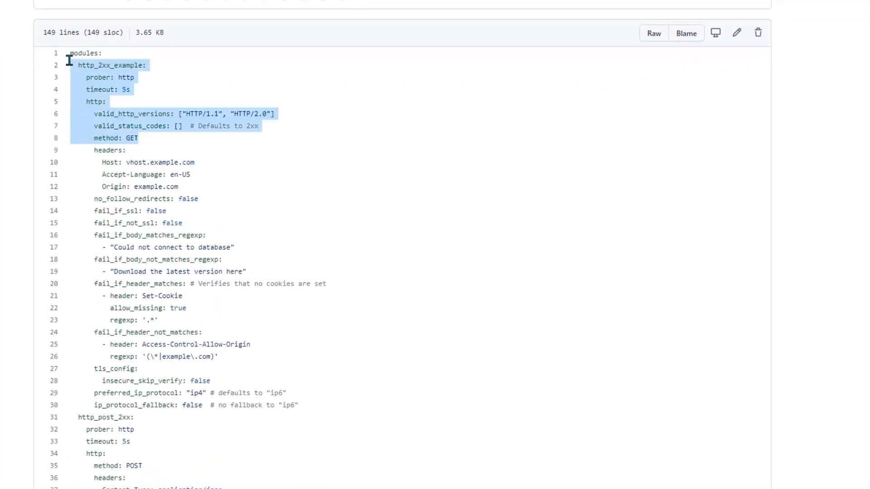
{"action": "left_click_drag", "start_coordinate": [69, 60], "coordinate": [67, 54]}
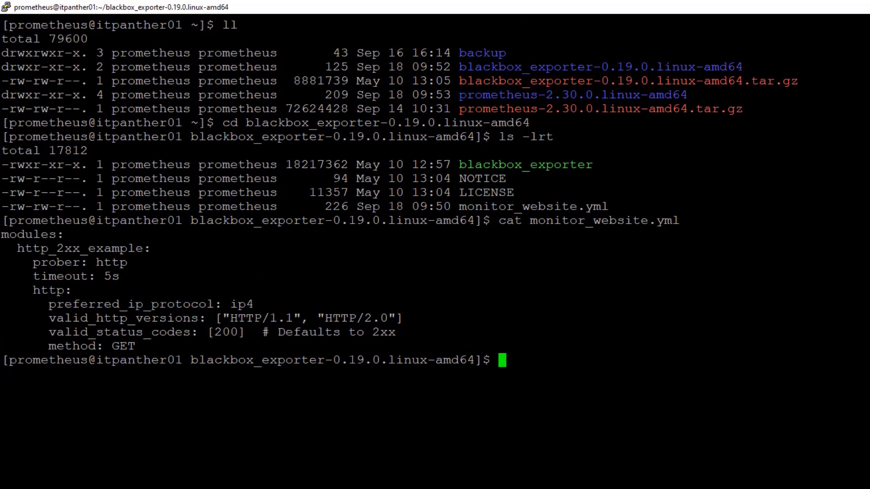
Highlight the Install Blackbox, HTTP response configuration and Configure Blackbox Service file steps in the notes
{"action": "key", "text": "alt+Tab"}
{"action": "left_click", "coordinate": [239, 127]}
{"action": "left_click_drag", "start_coordinate": [173, 105], "coordinate": [307, 106]}
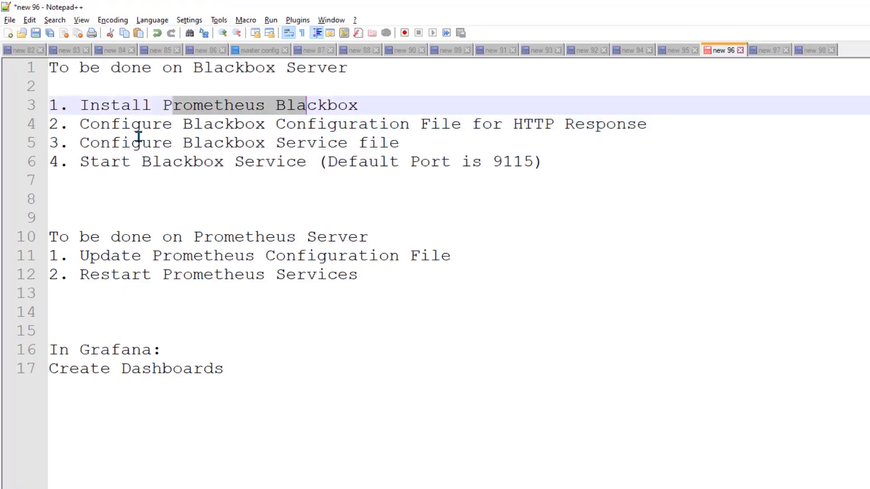
{"action": "left_click_drag", "start_coordinate": [131, 125], "coordinate": [627, 125]}
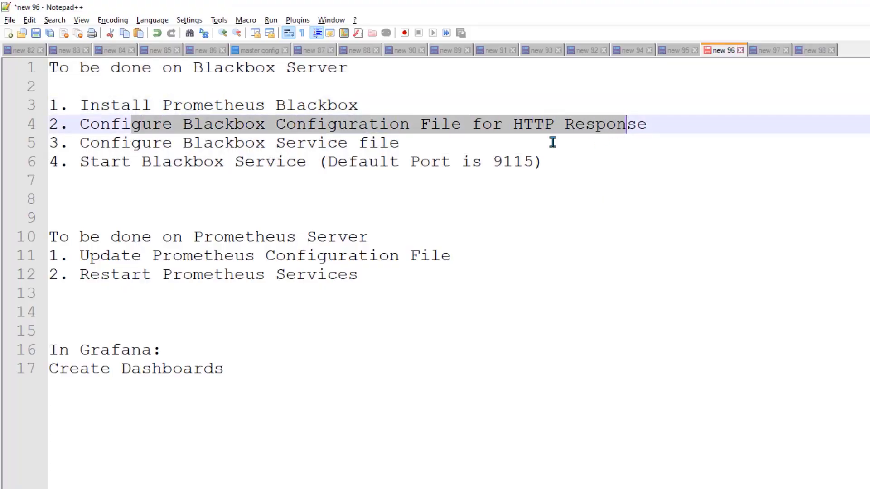
{"action": "left_click", "coordinate": [109, 144]}
{"action": "left_click_drag", "start_coordinate": [108, 144], "coordinate": [399, 144]}
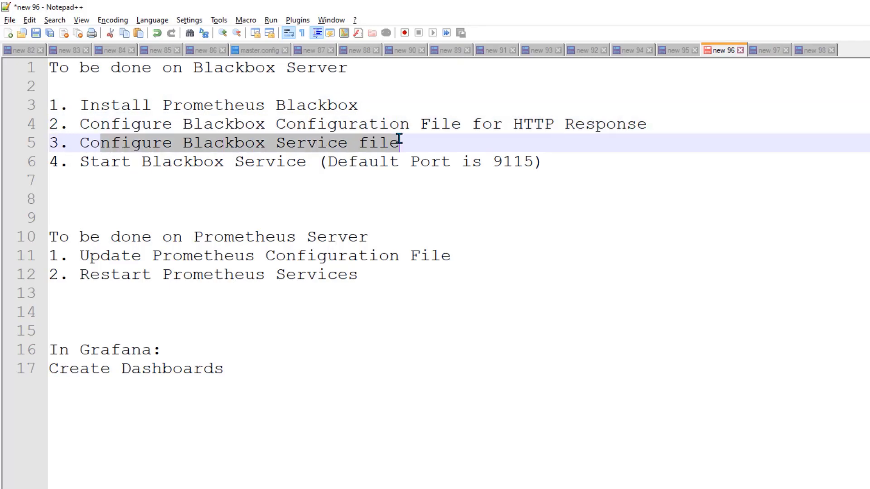
Review the blackbox.service unit file and its ExecStart blackbox_exporter binary path
{"action": "left_click", "coordinate": [765, 51]}
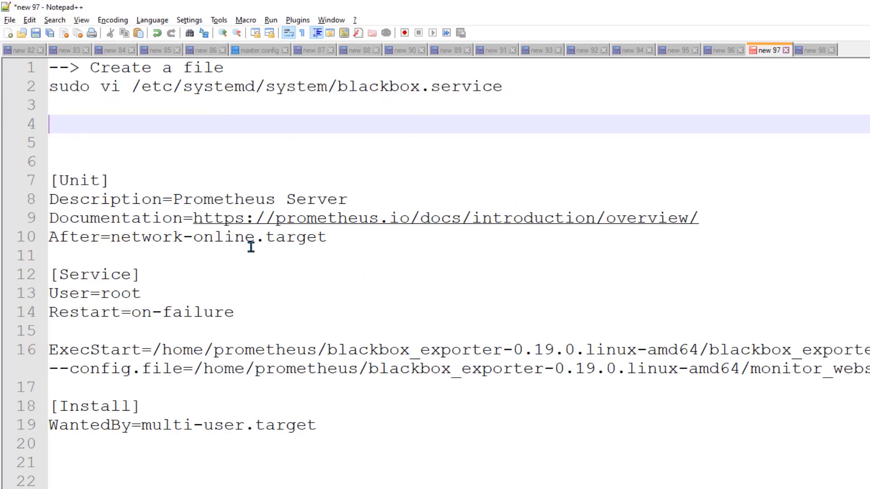
{"action": "left_click_drag", "start_coordinate": [340, 435], "coordinate": [32, 176]}
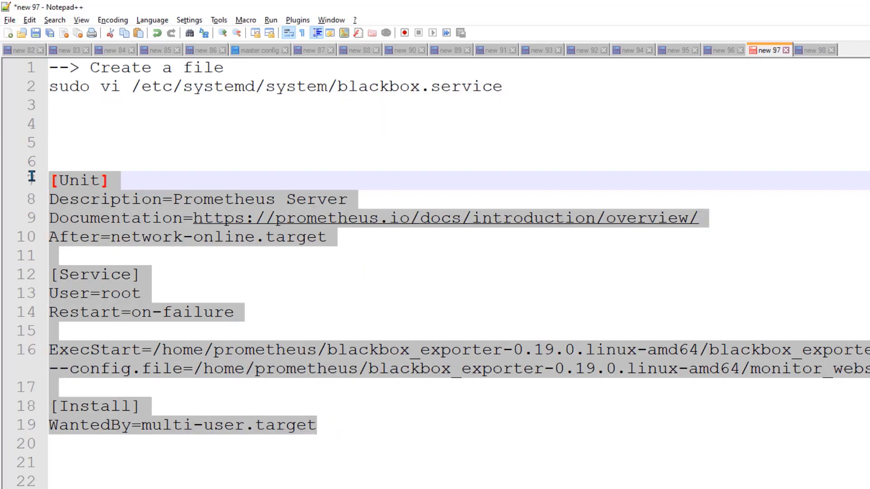
{"action": "left_click", "coordinate": [386, 391]}
{"action": "scroll", "coordinate": [386, 390], "scroll_direction": "down", "scroll_amount": 4}
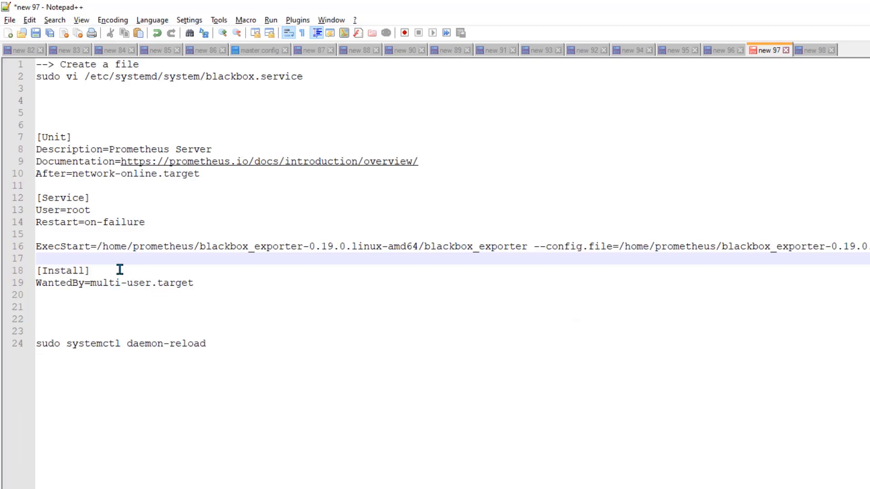
{"action": "left_click_drag", "start_coordinate": [96, 247], "coordinate": [527, 247]}
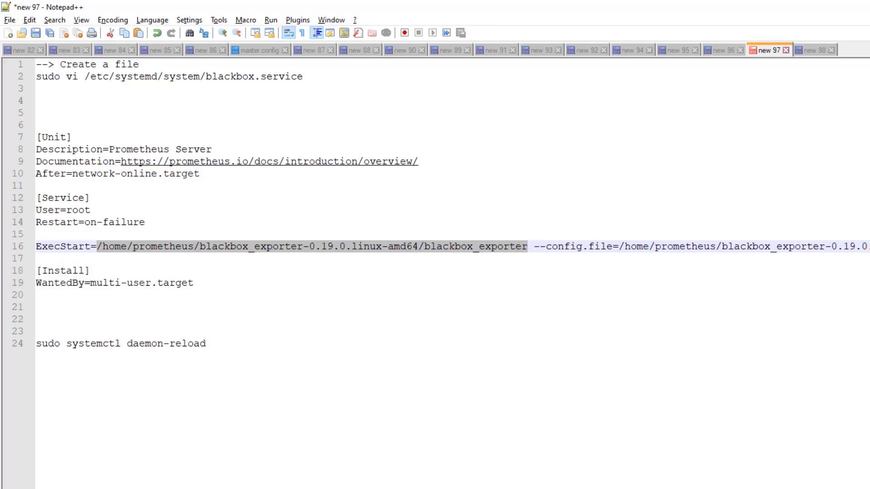
{"action": "left_click", "coordinate": [689, 249]}
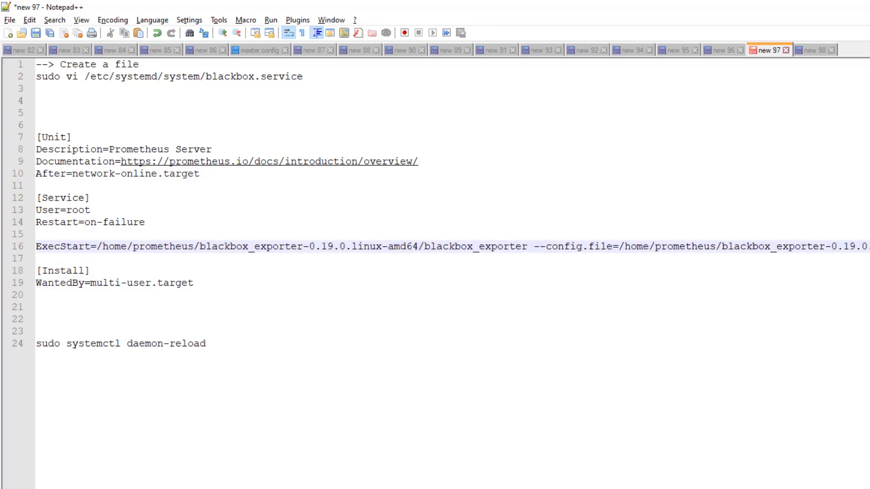
Select the daemon-reload command line in the notes, then return to the SSH terminal
{"action": "key", "text": "alt+Tab"}
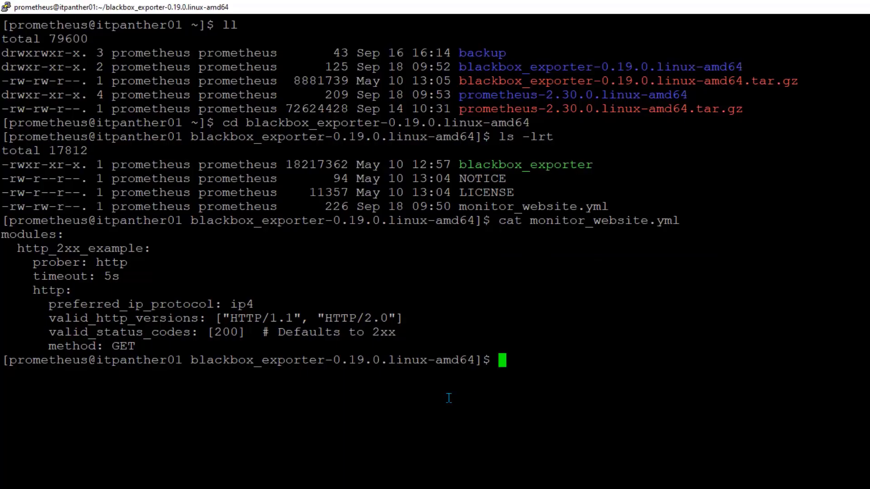
{"action": "key", "text": "alt+Tab"}
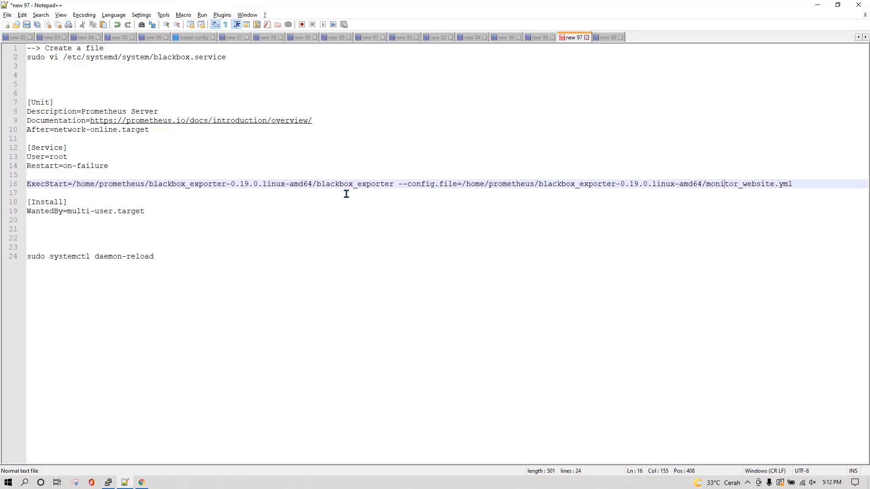
{"action": "left_click_drag", "start_coordinate": [157, 257], "coordinate": [18, 259]}
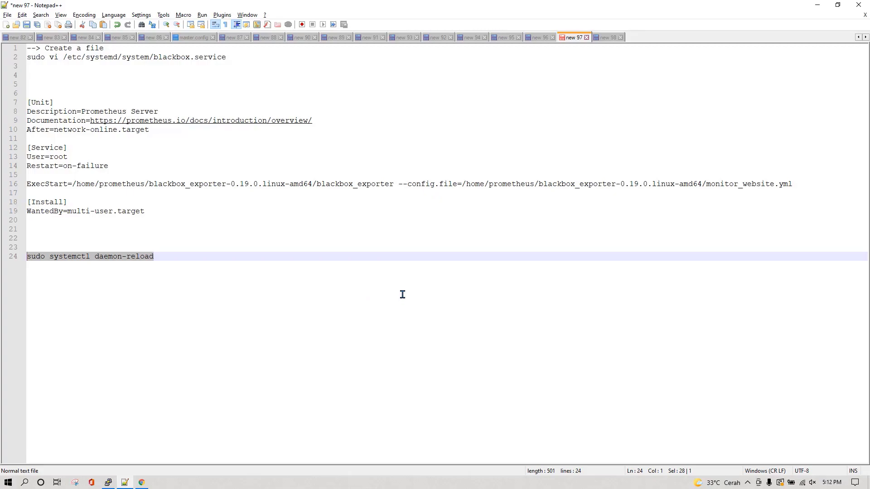
{"action": "key", "text": "alt+Tab"}
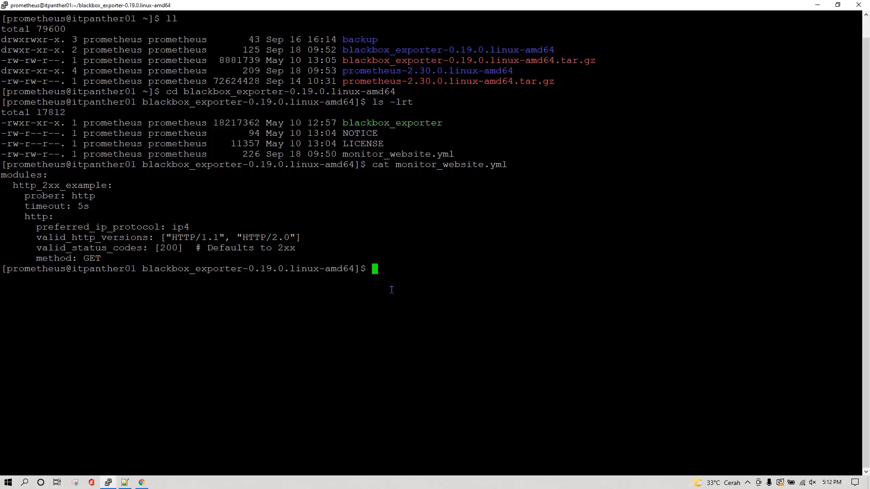
{"action": "type", "text": "sudo systemctl start blackbox"}
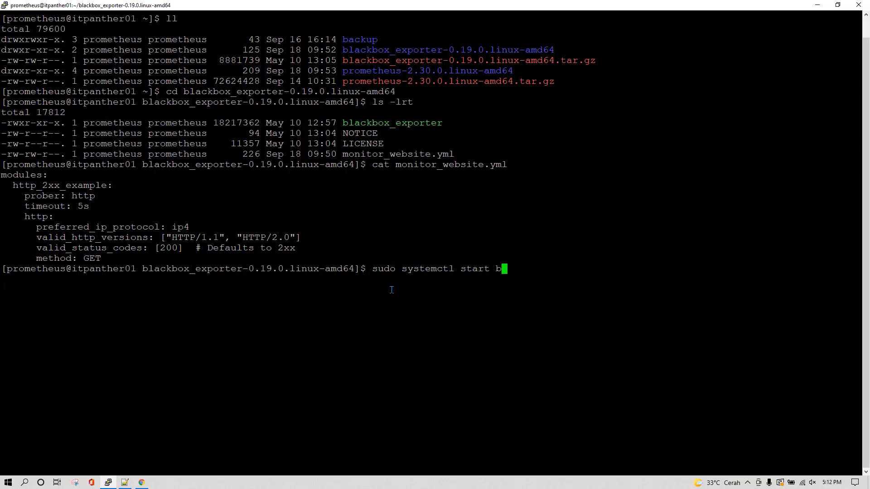
{"action": "key", "text": "Return"}
{"action": "key", "text": "Up"}
{"action": "key", "text": "Left"}
{"action": "key", "text": "Left"}
{"action": "key", "text": "Left"}
{"action": "key", "text": "Left"}
{"action": "key", "text": "Left"}
{"action": "key", "text": "Left"}
{"action": "key", "text": "Left"}
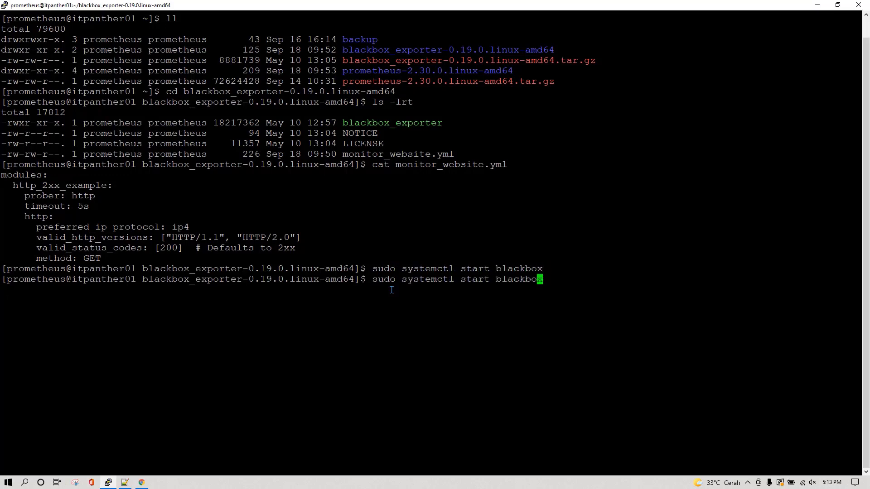
{"action": "key", "text": "Left"}
{"action": "key", "text": "Left"}
{"action": "key", "text": "Left"}
{"action": "key", "text": "BackSpace"}
{"action": "key", "text": "Right"}
{"action": "type", "text": "us"}
{"action": "key", "text": "Return"}
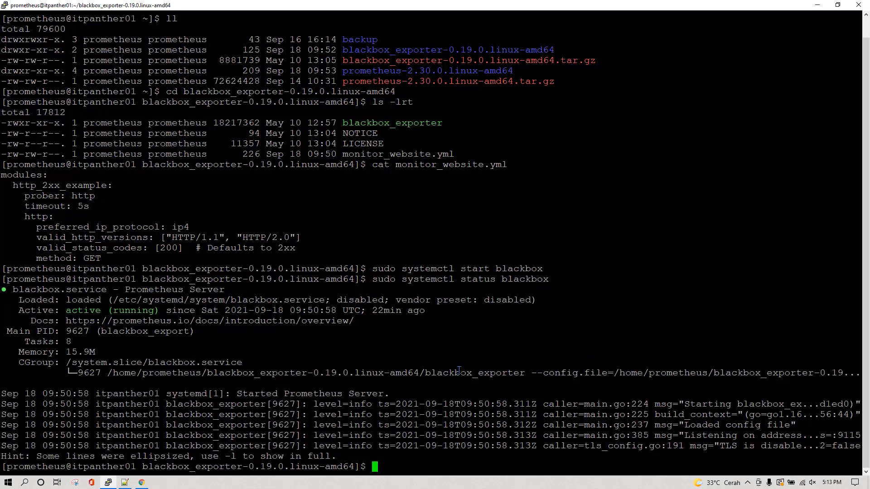
{"action": "key", "text": "alt+Tab"}
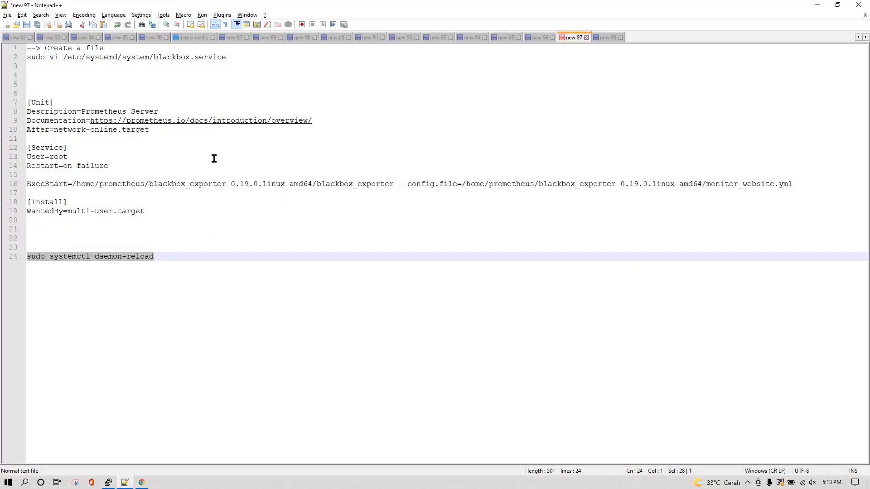
{"action": "left_click", "coordinate": [539, 38]}
{"action": "scroll", "coordinate": [267, 220], "scroll_direction": "up", "scroll_amount": 3}
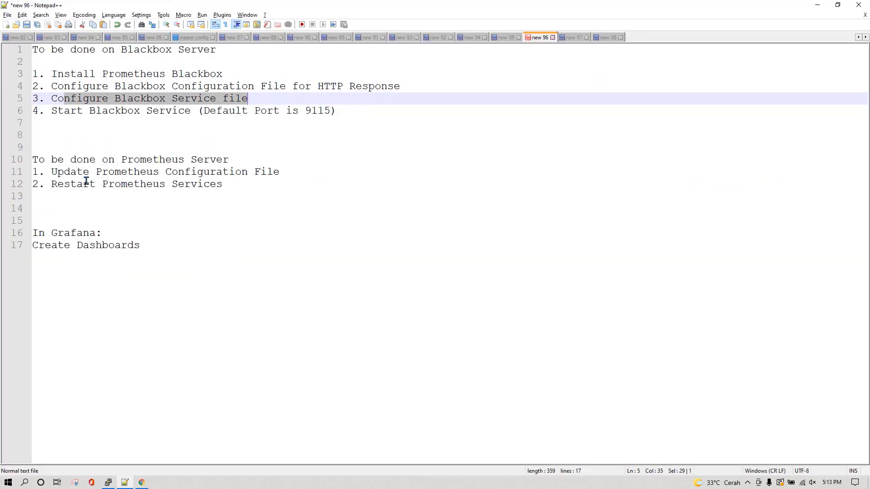
{"action": "left_click", "coordinate": [63, 171]}
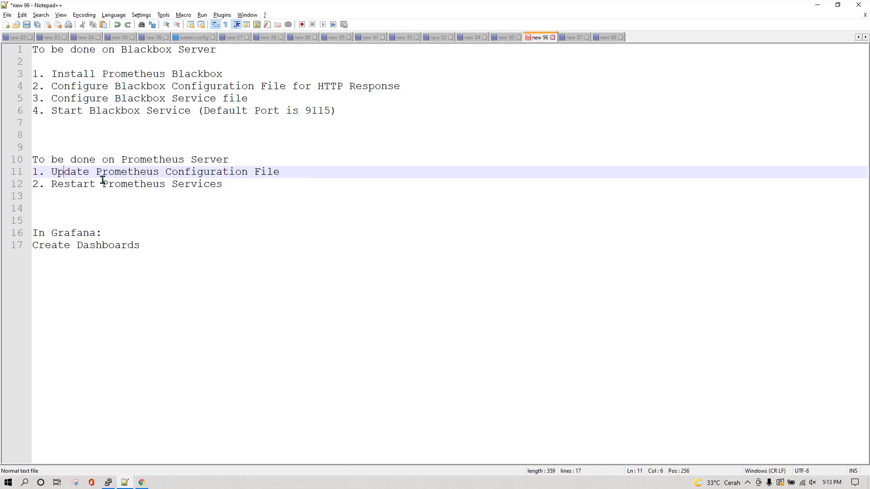
{"action": "left_click_drag", "start_coordinate": [55, 173], "coordinate": [278, 173]}
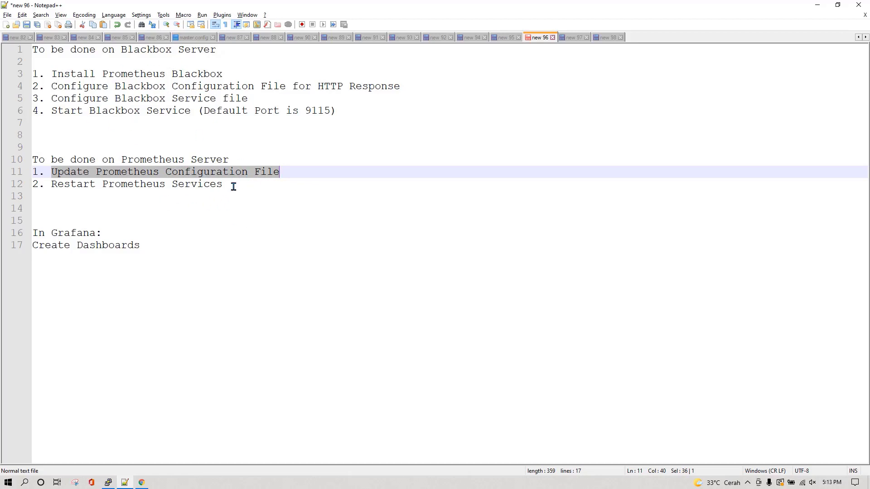
{"action": "key", "text": "alt+Tab"}
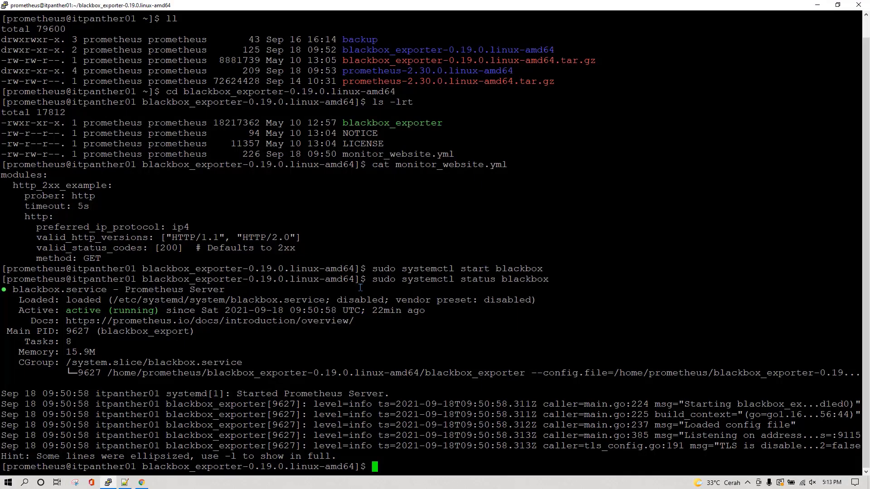
Move into the prometheus-2.30.0.linux-amd64 directory, clear the screen and list its contents
{"action": "type", "text": "cd ../prom"}
{"action": "key", "text": "Tab"}
{"action": "key", "text": "Return"}
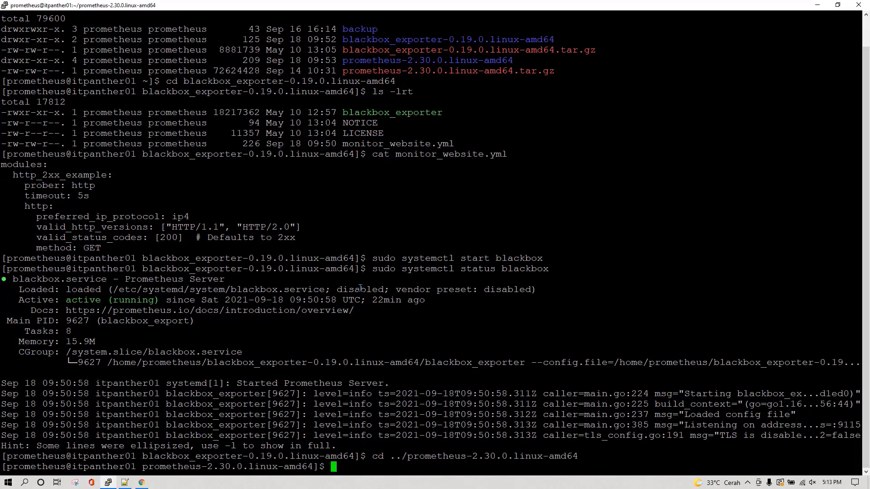
{"action": "type", "text": "clear"}
{"action": "key", "text": "Return"}
{"action": "type", "text": "ls -lrt"}
{"action": "key", "text": "Return"}
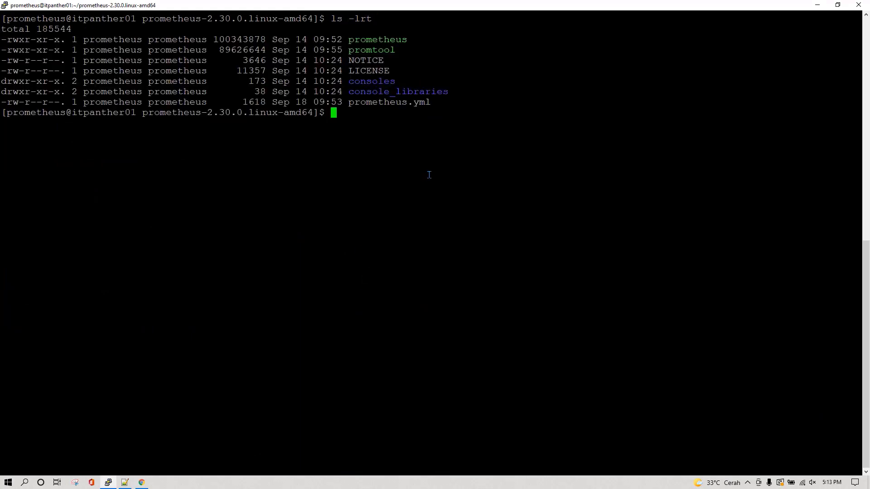
Open prometheus.yml in vi in insert mode
{"action": "type", "text": "vi prometheus.yml"}
{"action": "key", "text": "Return"}
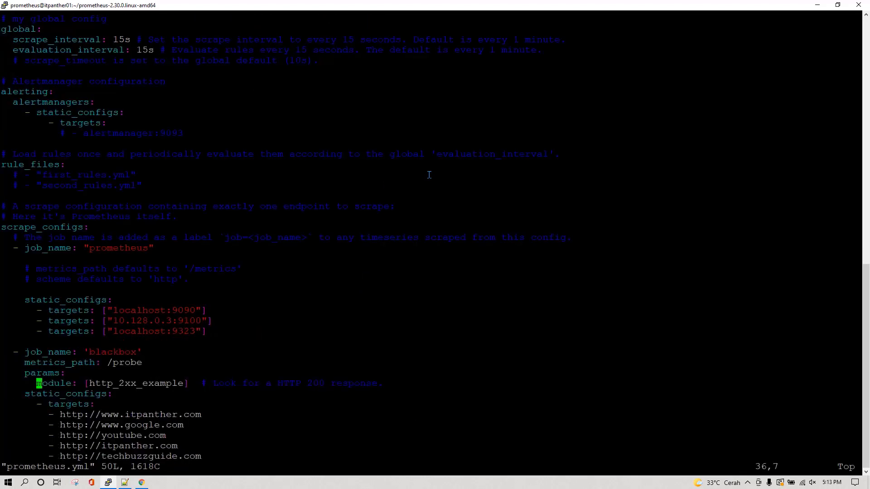
{"action": "key", "text": "i"}
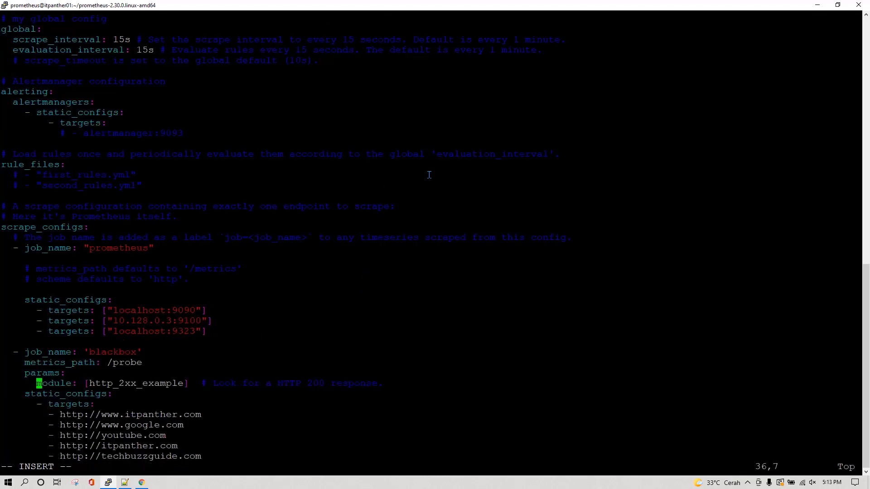
{"action": "key", "text": "Down"}
{"action": "key", "text": "Down"}
{"action": "key", "text": "Down"}
{"action": "key", "text": "Down"}
{"action": "key", "text": "Down"}
{"action": "key", "text": "Down"}
{"action": "key", "text": "Down"}
{"action": "key", "text": "Down"}
{"action": "key", "text": "Down"}
{"action": "key", "text": "Down"}
{"action": "key", "text": "Down"}
{"action": "key", "text": "Down"}
{"action": "key", "text": "Down"}
{"action": "key", "text": "Down"}
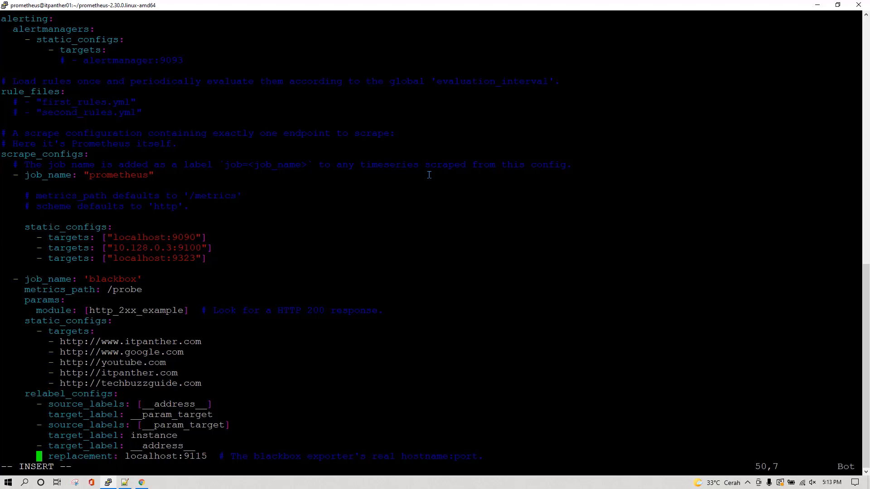
Compare the README's example blackbox scrape config with the scrape_configs section of prometheus.yml
{"action": "left_click", "coordinate": [141, 482]}
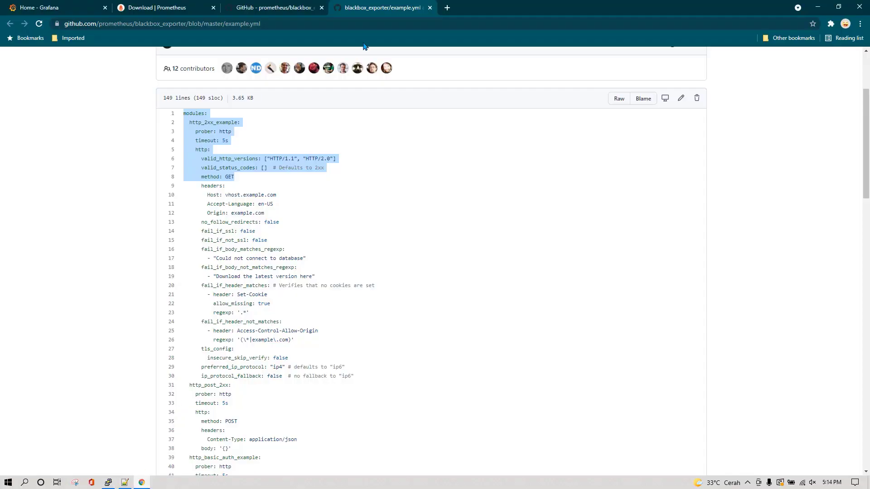
{"action": "left_click", "coordinate": [285, 9]}
{"action": "scroll", "coordinate": [180, 373], "scroll_direction": "down", "scroll_amount": 4}
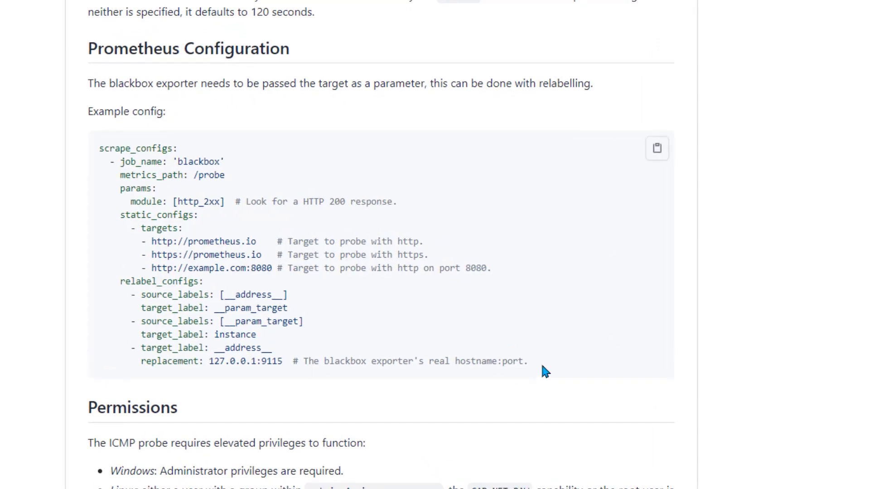
{"action": "left_click_drag", "start_coordinate": [542, 366], "coordinate": [79, 144]}
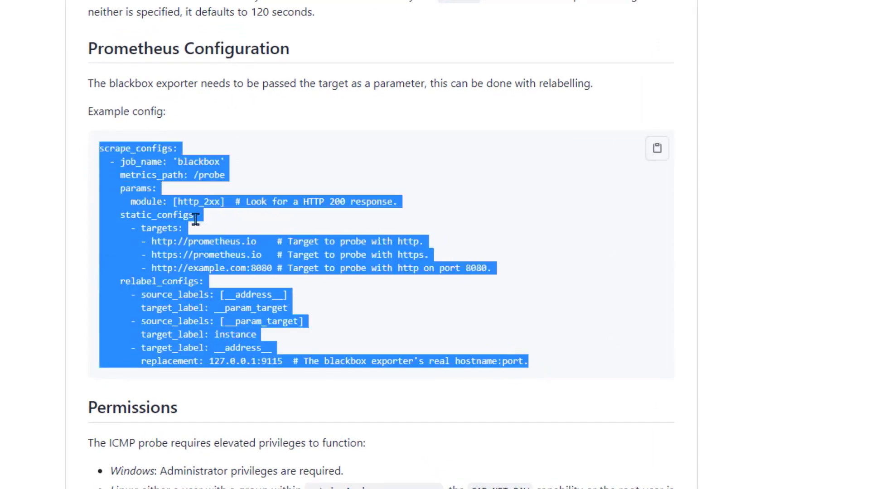
{"action": "left_click", "coordinate": [199, 249]}
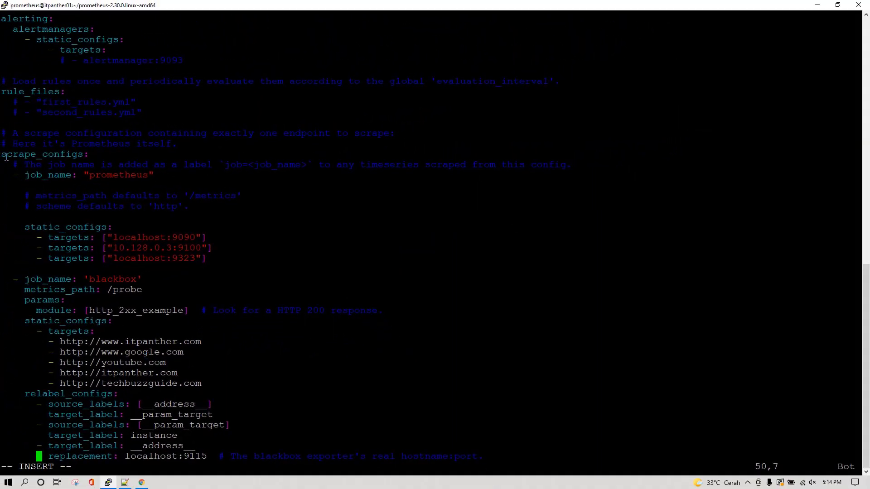
{"action": "left_click_drag", "start_coordinate": [2, 154], "coordinate": [223, 252]}
{"action": "left_click", "coordinate": [214, 261]}
Match the example blackbox job, from metrics_path down, against the file's blackbox job targets
{"action": "key", "text": "alt+Tab"}
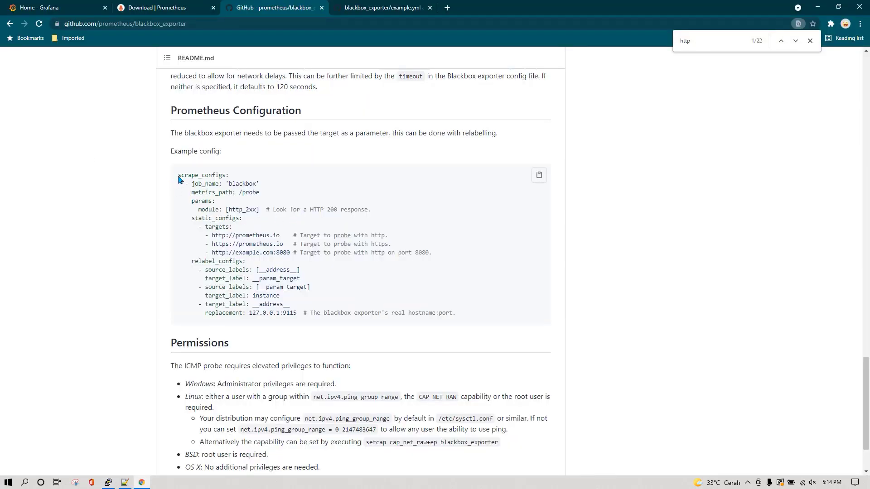
{"action": "left_click_drag", "start_coordinate": [178, 175], "coordinate": [243, 178]}
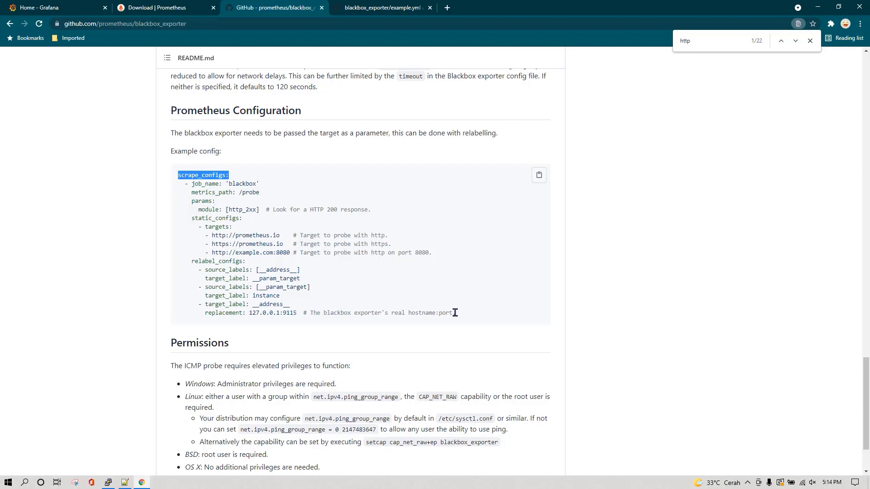
{"action": "left_click_drag", "start_coordinate": [471, 317], "coordinate": [239, 180]}
{"action": "left_click", "coordinate": [194, 176]}
{"action": "key", "text": "alt+Tab"}
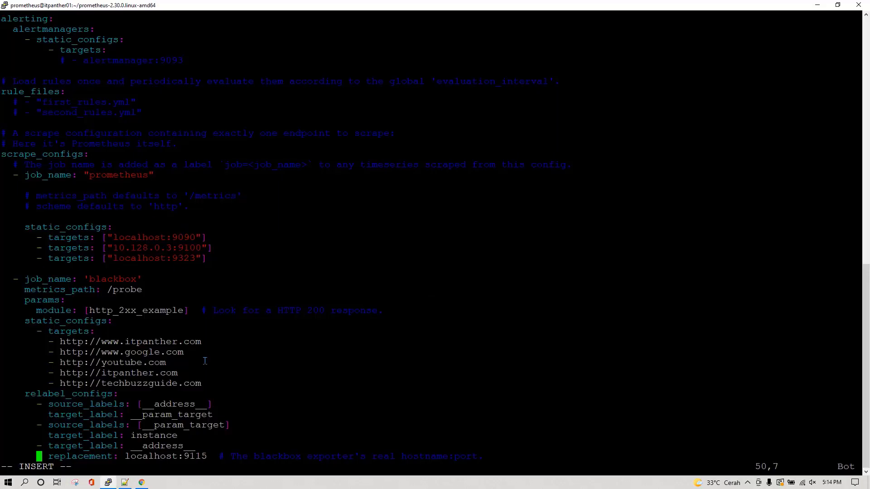
{"action": "left_click_drag", "start_coordinate": [6, 226], "coordinate": [380, 427]}
{"action": "key", "text": "alt+Tab"}
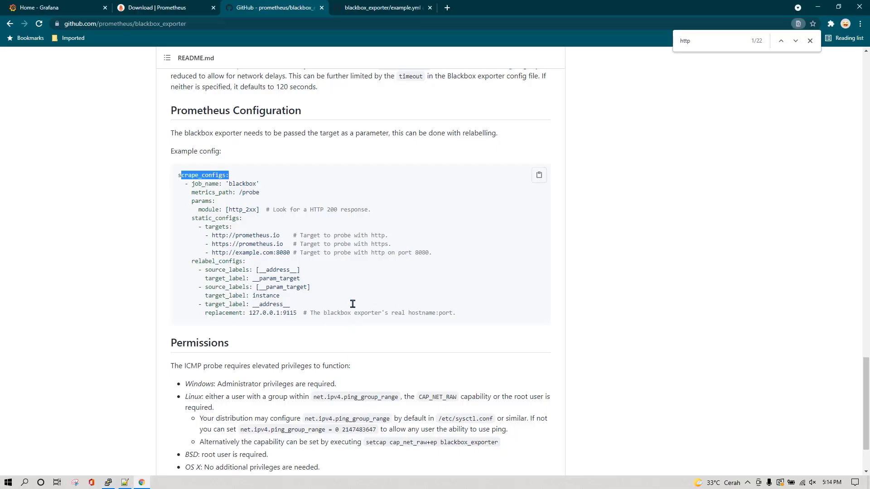
{"action": "left_click_drag", "start_coordinate": [409, 313], "coordinate": [183, 196]}
{"action": "key", "text": "alt+Tab"}
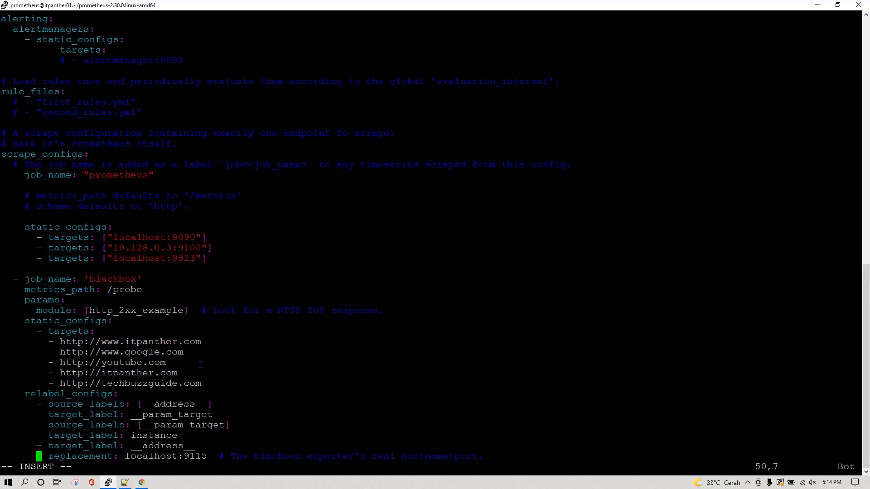
{"action": "key", "text": "Up"}
{"action": "key", "text": "Up"}
{"action": "key", "text": "Up"}
{"action": "key", "text": "Up"}
{"action": "key", "text": "Up"}
{"action": "key", "text": "Up"}
{"action": "key", "text": "Up"}
{"action": "key", "text": "End"}
{"action": "key", "text": "Return"}
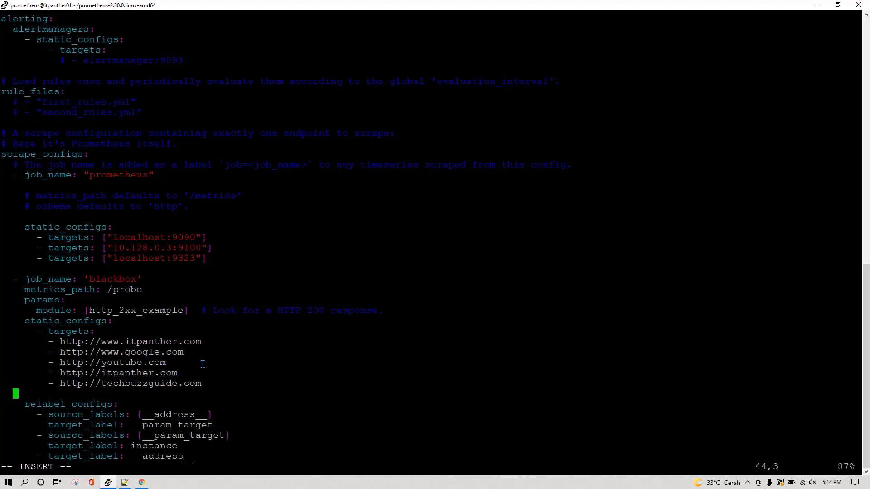
{"action": "type", "text": "-  http://instagram.com"}
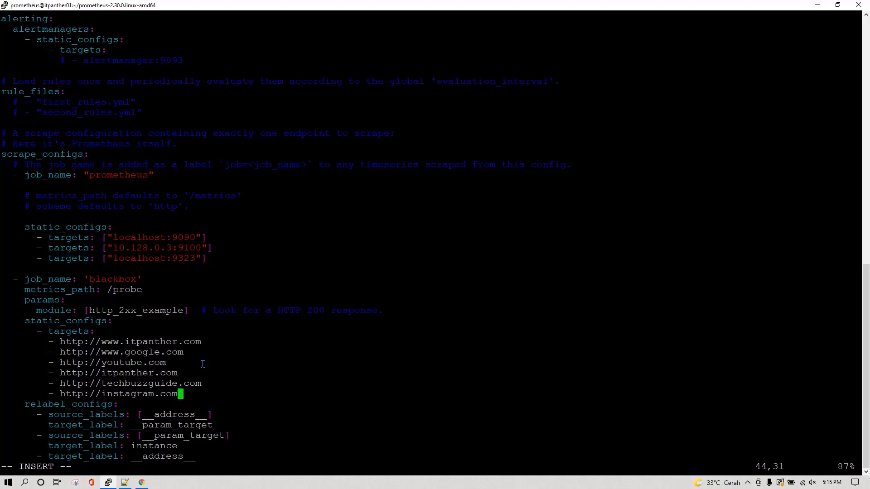
{"action": "key", "text": "Down"}
{"action": "key", "text": "Down"}
{"action": "key", "text": "Down"}
{"action": "left_click_drag", "start_coordinate": [90, 312], "coordinate": [182, 314]}
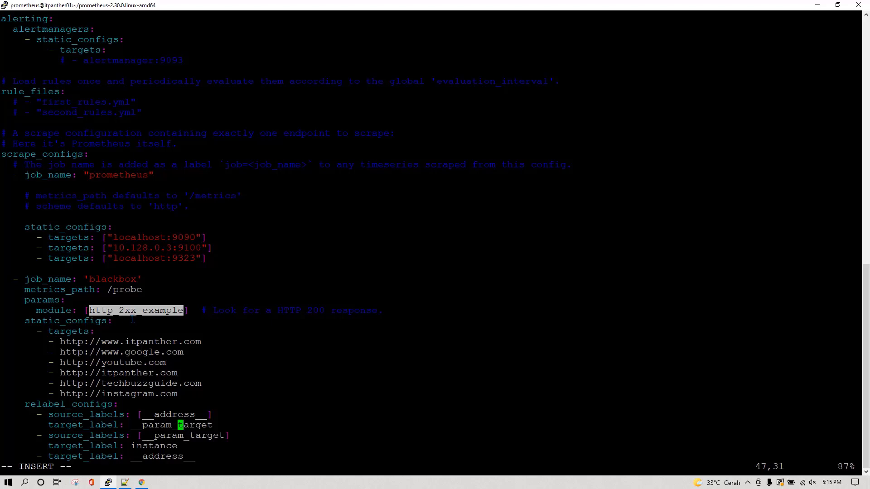
{"action": "left_click", "coordinate": [176, 317]}
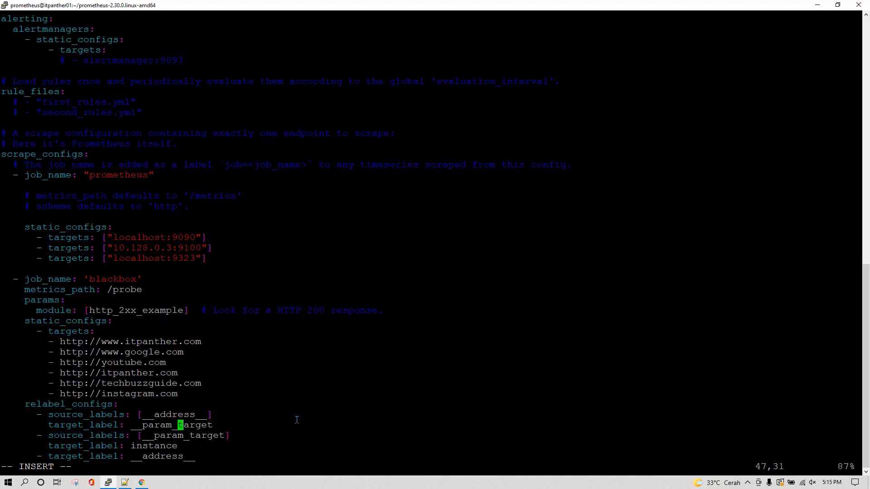
{"action": "key", "text": "Escape"}
Save prometheus.yml with :wq and print the blackbox_exporter monitor_website.yml file
{"action": "type", "text": ":wq"}
{"action": "key", "text": "Return"}
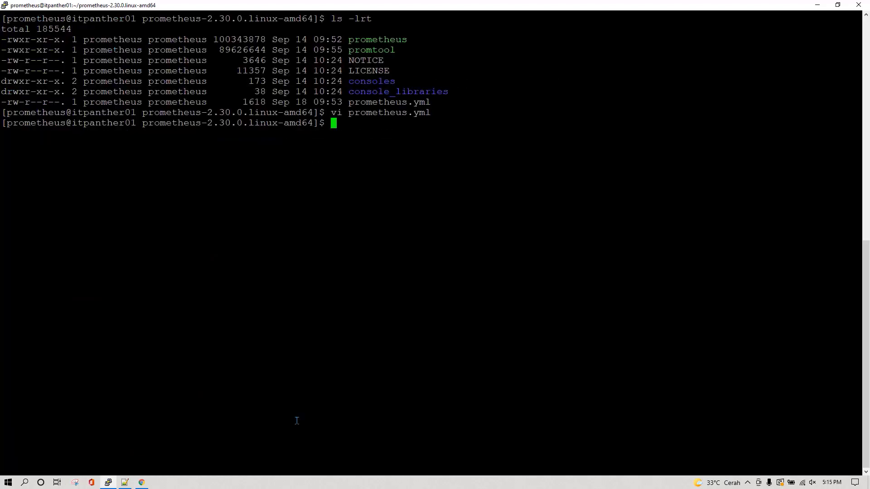
{"action": "type", "text": "cd ../bla"}
{"action": "key", "text": "Tab"}
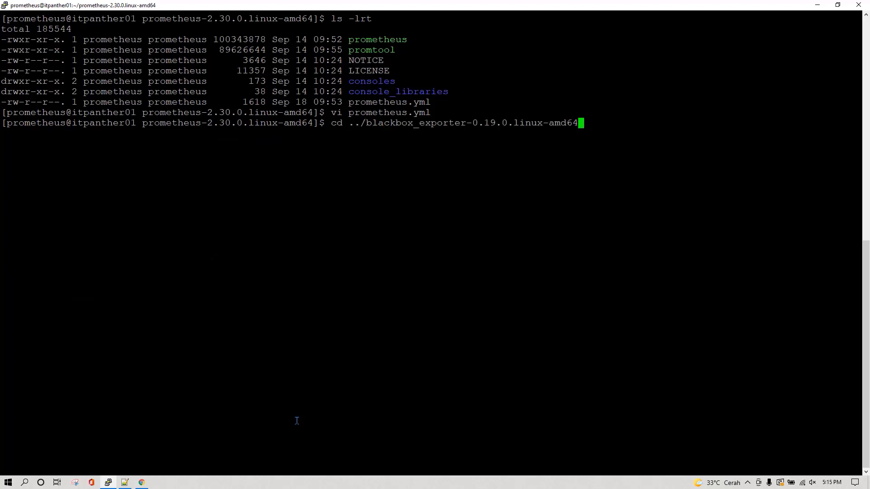
{"action": "type", "text": "/mon"}
{"action": "key", "text": "Tab"}
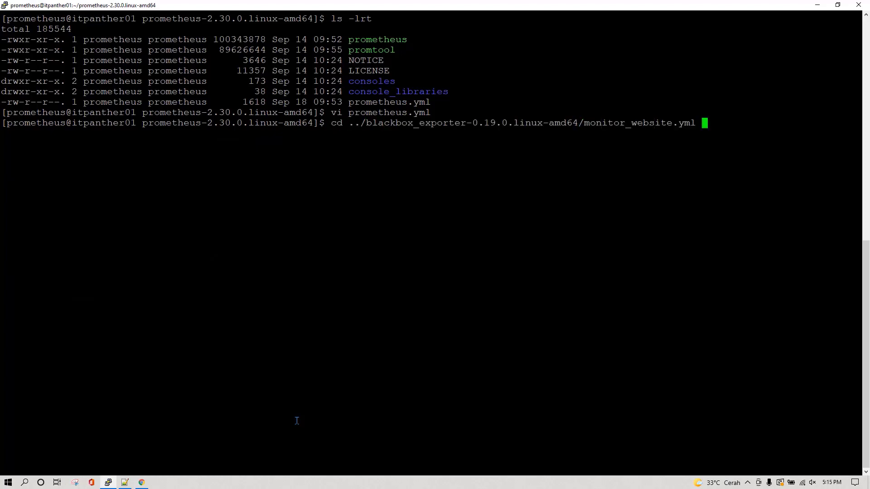
{"action": "key", "text": "Home"}
{"action": "key", "text": "Delete"}
{"action": "key", "text": "Delete"}
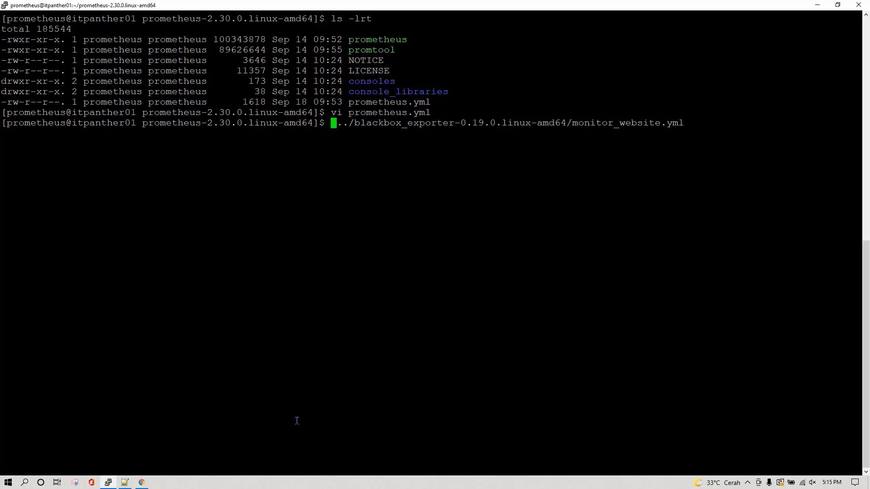
{"action": "type", "text": "cat"}
{"action": "key", "text": "Return"}
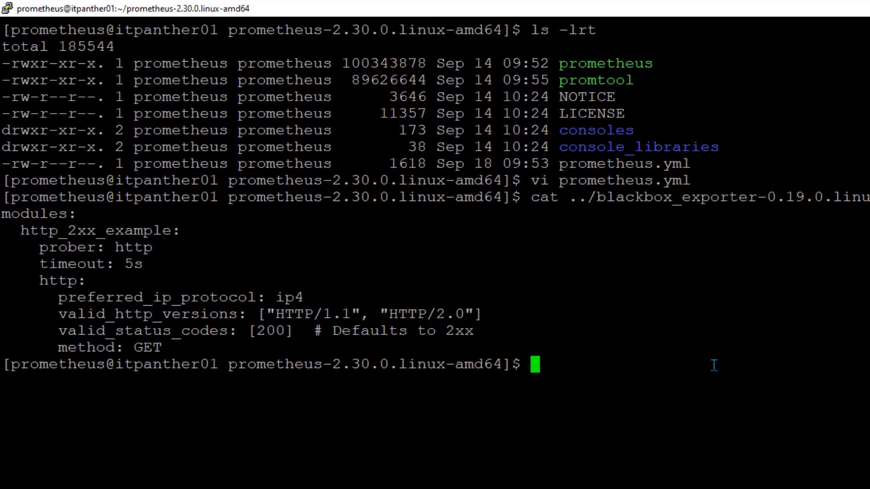
Reopen prometheus.yml to review the blackbox job settings, then quit with :q!
{"action": "type", "text": "vi prometheu"}
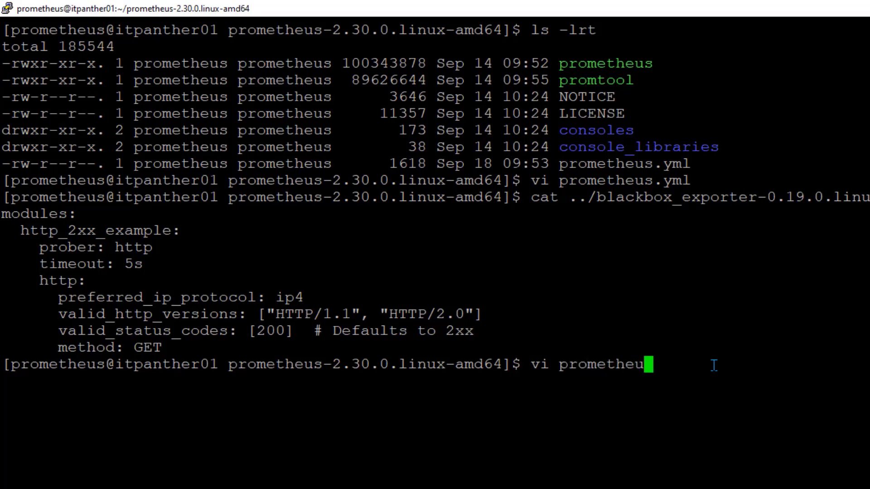
{"action": "type", "text": "s.yml"}
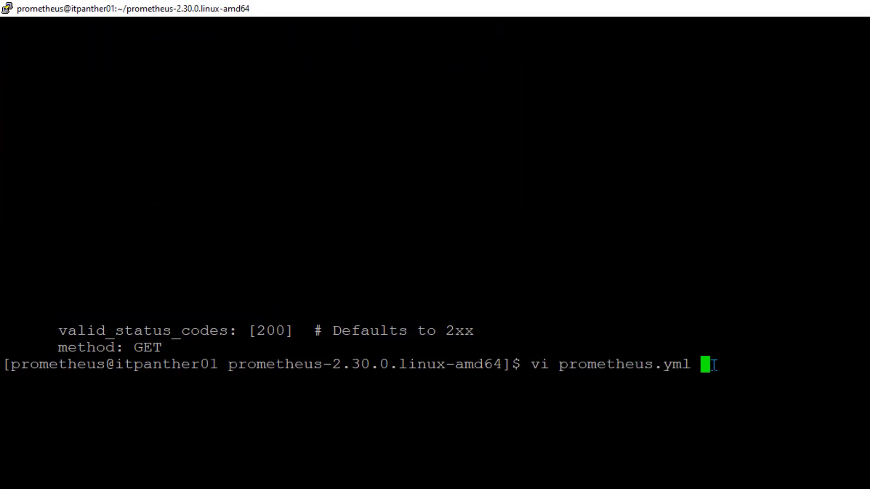
{"action": "key", "text": "Return"}
{"action": "key", "text": "e"}
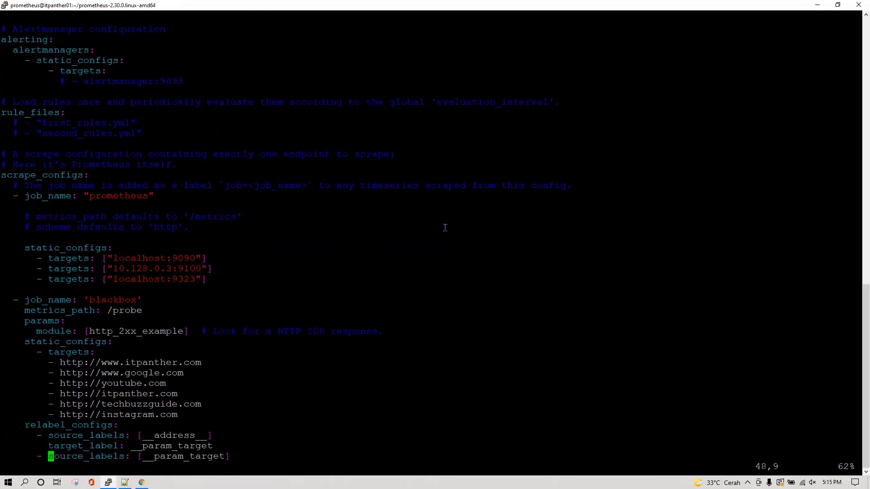
{"action": "key", "text": "Down"}
{"action": "key", "text": "Down"}
{"action": "key", "text": "Down"}
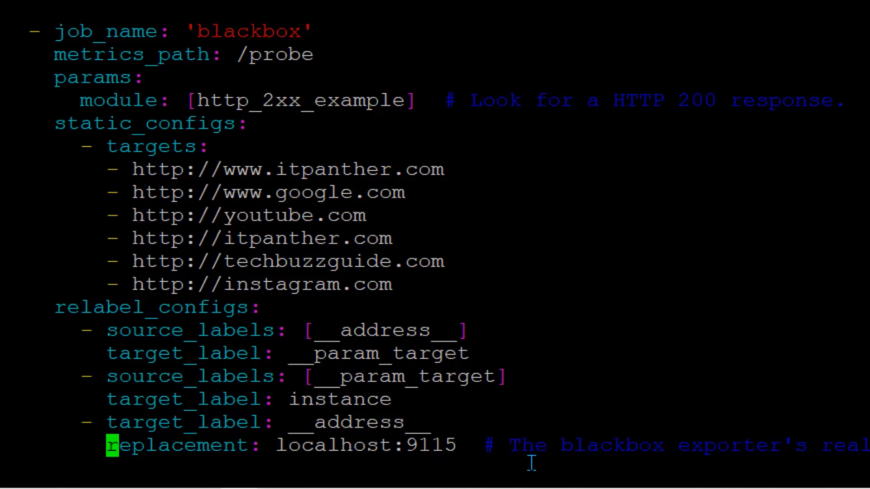
{"action": "type", "text": ":q!"}
{"action": "key", "text": "Return"}
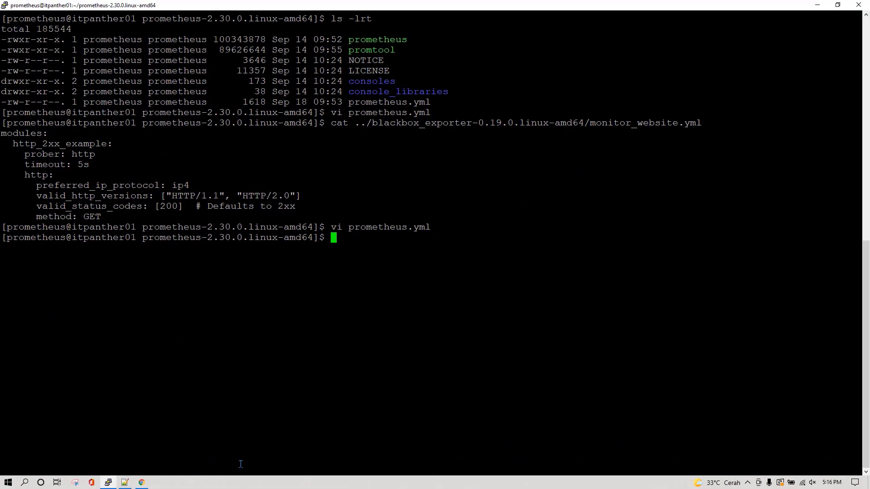
Run 'sudo systemctl restart prometheus', then 'sudo systemctl status prometheus'
{"action": "key", "text": "Up"}
{"action": "key", "text": "Return"}
{"action": "key", "text": "Up"}
{"action": "key", "text": "Left"}
{"action": "key", "text": "Left"}
{"action": "key", "text": "Left"}
{"action": "key", "text": "Left"}
{"action": "key", "text": "Left"}
{"action": "key", "text": "Left"}
{"action": "key", "text": "Left"}
{"action": "key", "text": "Left"}
{"action": "key", "text": "Left"}
{"action": "key", "text": "Left"}
{"action": "key", "text": "Left"}
{"action": "key", "text": "Left"}
{"action": "key", "text": "Left"}
{"action": "key", "text": "Left"}
{"action": "key", "text": "Left"}
{"action": "key", "text": "Right"}
{"action": "key", "text": "Right"}
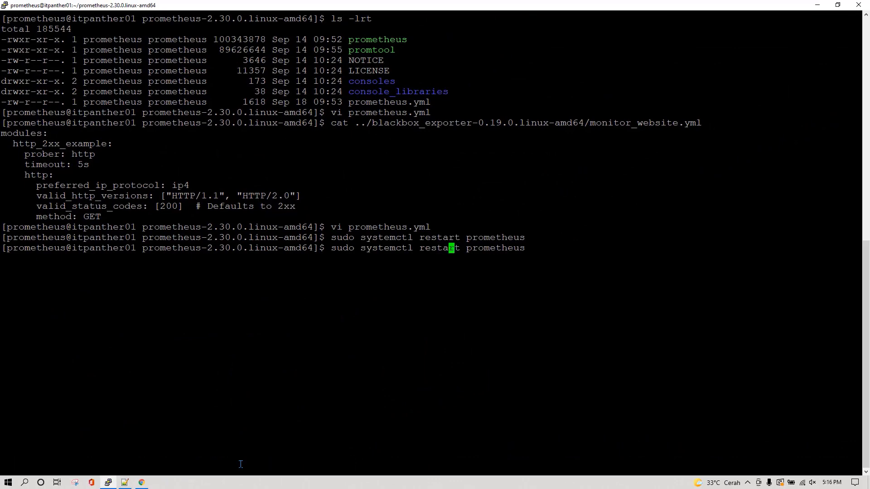
{"action": "key", "text": "Right"}
{"action": "key", "text": "Right"}
{"action": "key", "text": "BackSpace"}
{"action": "key", "text": "BackSpace"}
{"action": "key", "text": "BackSpace"}
{"action": "key", "text": "BackSpace"}
{"action": "key", "text": "BackSpace"}
{"action": "key", "text": "BackSpace"}
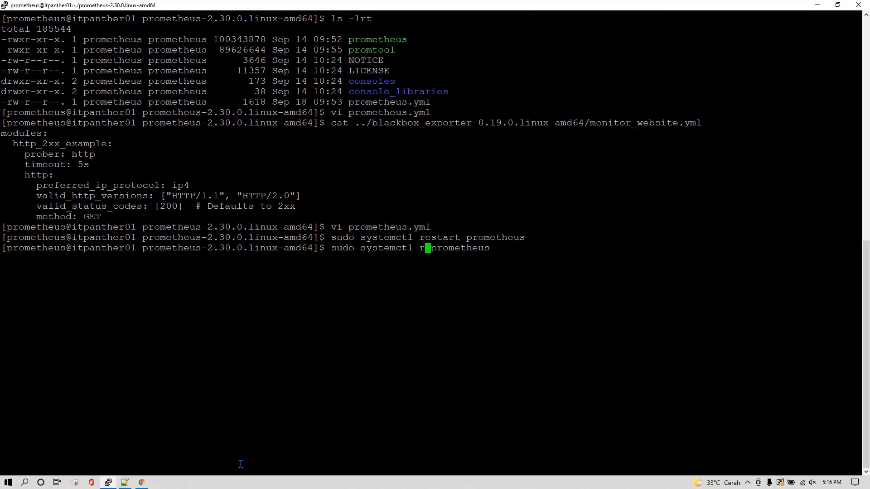
{"action": "key", "text": "BackSpace"}
{"action": "type", "text": "status"}
{"action": "key", "text": "Return"}
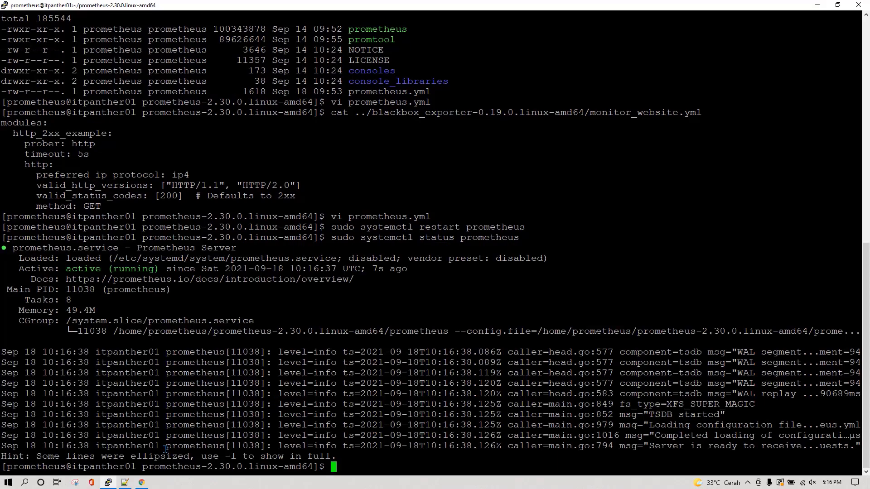
Read through the Blackbox and Prometheus task lists in Notepad++, then go back to Grafana
{"action": "left_click", "coordinate": [125, 482]}
{"action": "left_click", "coordinate": [261, 131]}
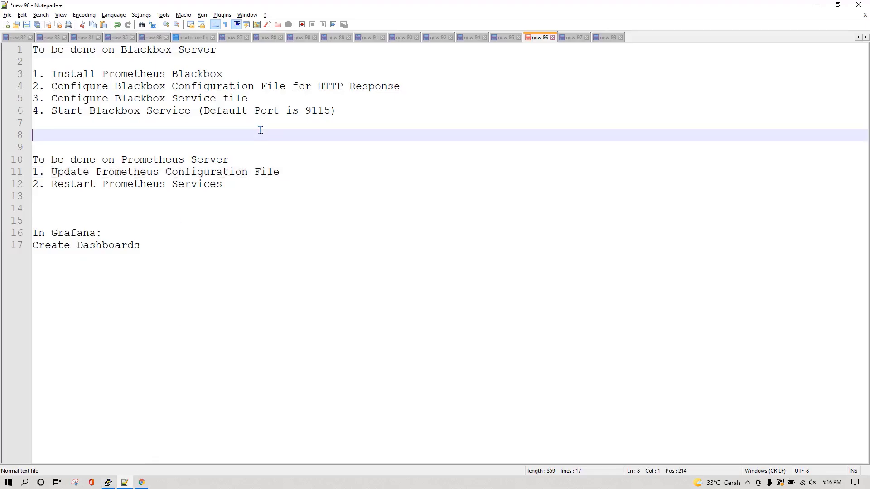
{"action": "left_click_drag", "start_coordinate": [224, 184], "coordinate": [33, 49]}
{"action": "left_click", "coordinate": [221, 220]}
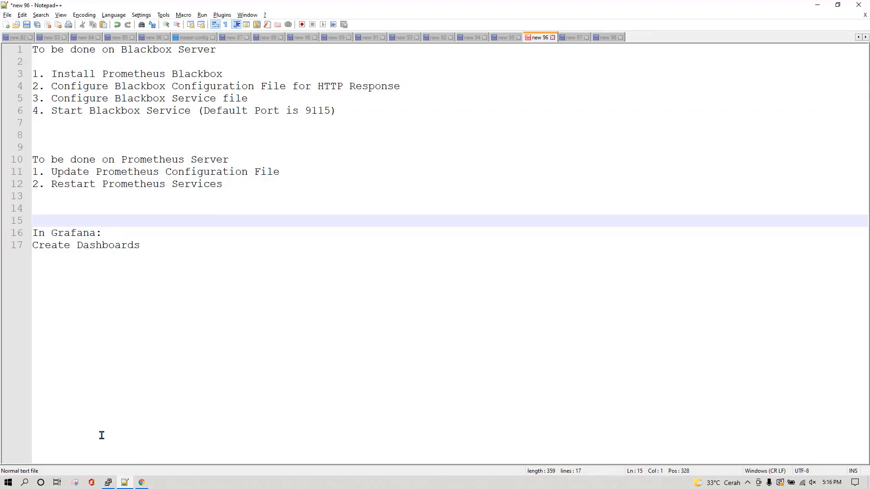
{"action": "left_click", "coordinate": [142, 482]}
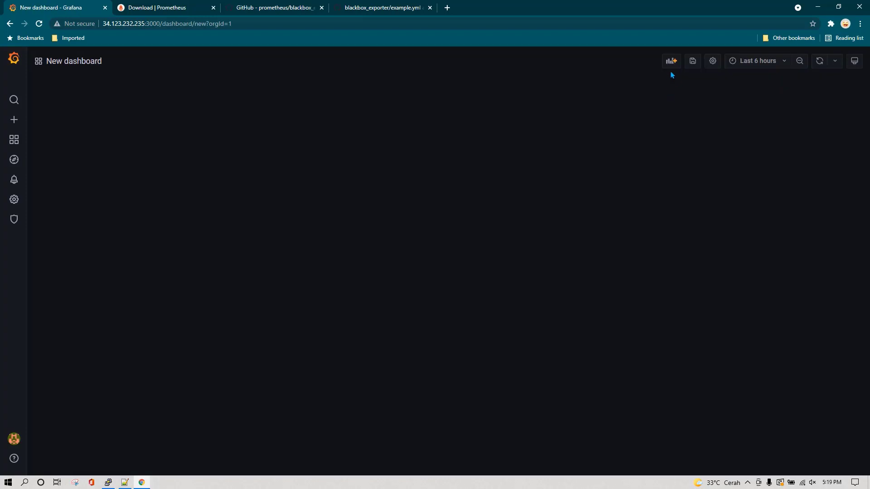
Add an empty panel and run the probe_http_status_code query copied from Notepad++
{"action": "left_click", "coordinate": [671, 61]}
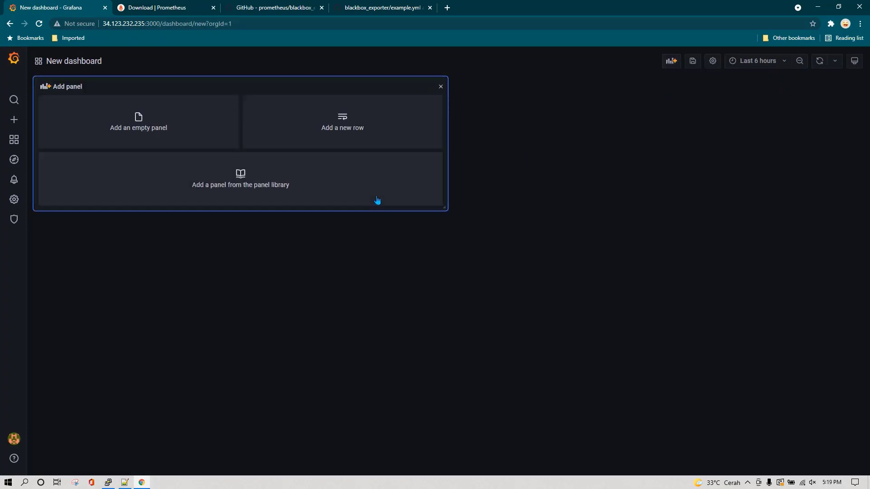
{"action": "left_click", "coordinate": [129, 143]}
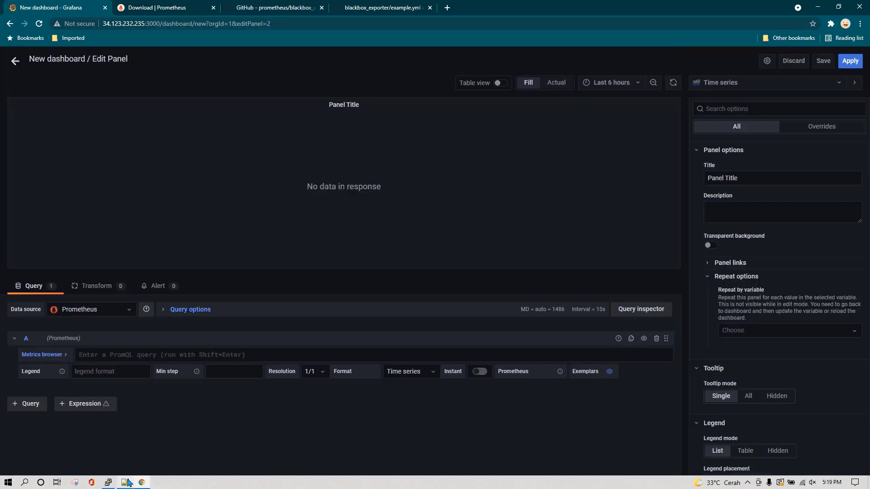
{"action": "left_click", "coordinate": [125, 483]}
{"action": "left_click_drag", "start_coordinate": [173, 49], "coordinate": [31, 49]}
{"action": "key", "text": "ctrl+c"}
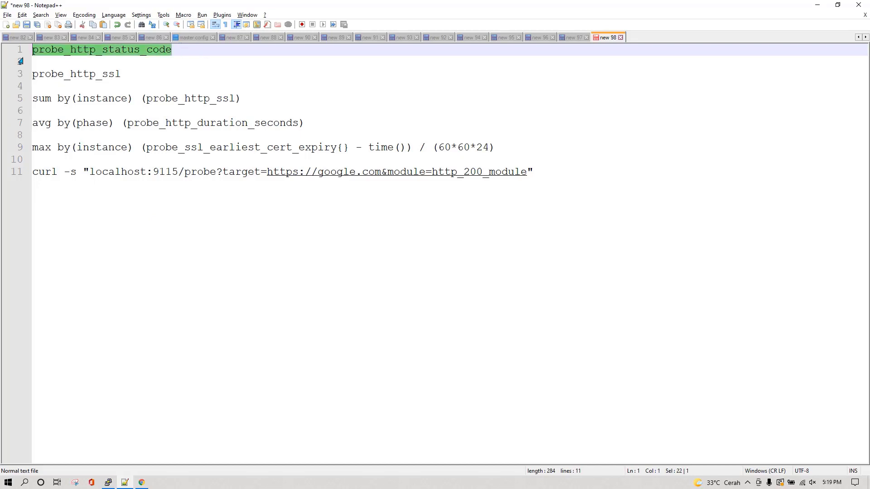
{"action": "key", "text": "alt+Tab"}
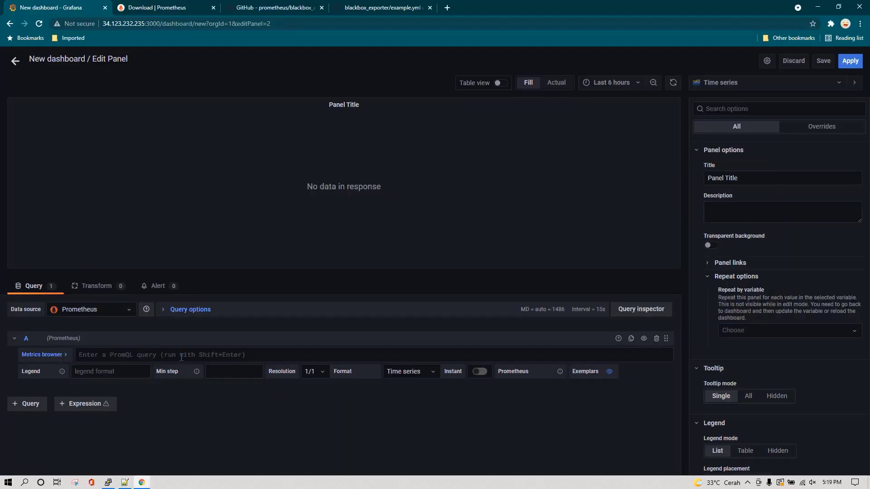
{"action": "key", "text": "ctrl+v"}
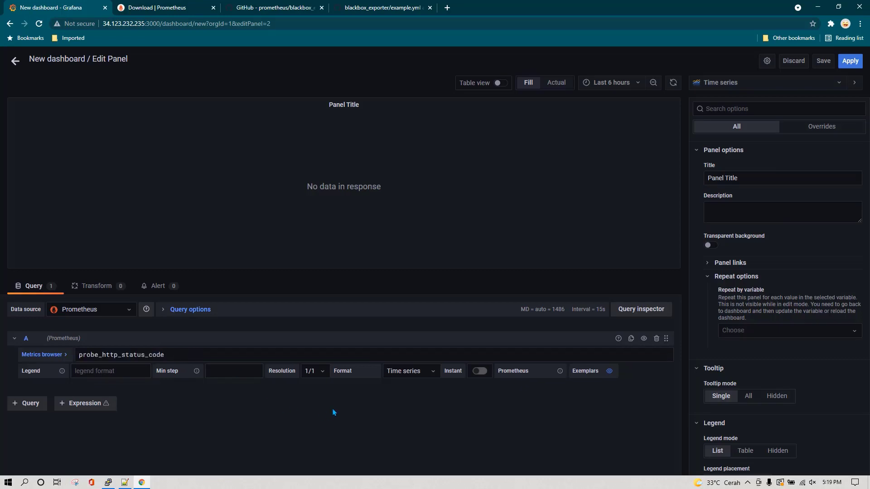
{"action": "key", "text": "shift+Return"}
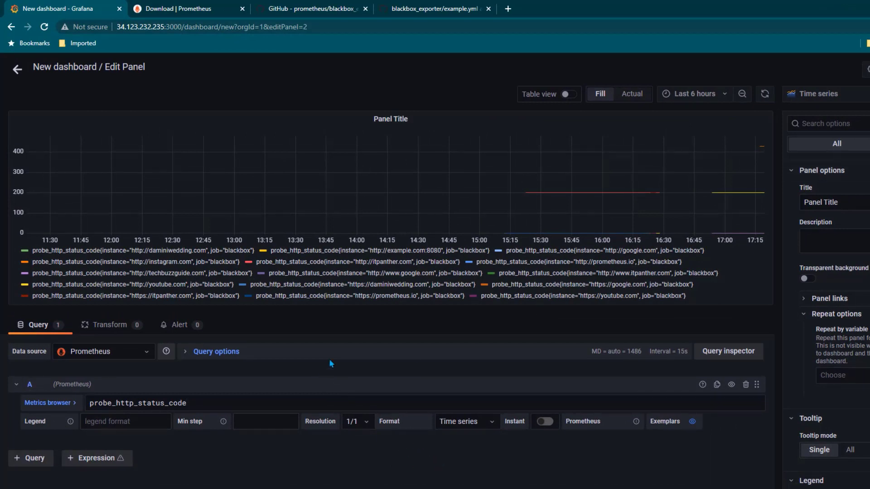
Show the results as a Table visualization with Table format and Instant enabled
{"action": "left_click", "coordinate": [815, 93]}
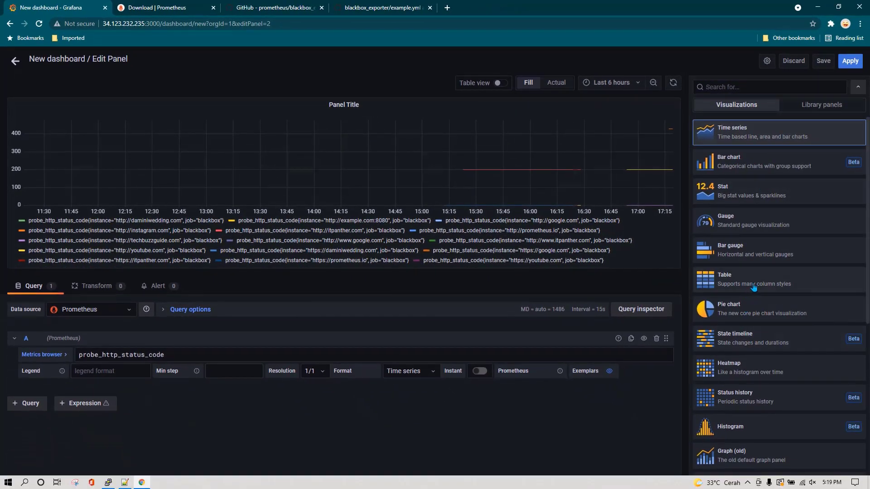
{"action": "left_click", "coordinate": [761, 277]}
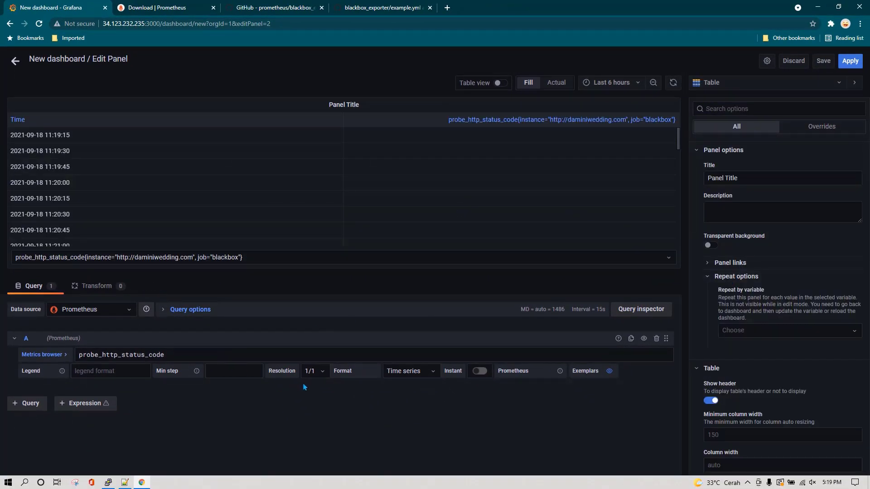
{"action": "left_click", "coordinate": [421, 376]}
{"action": "left_click", "coordinate": [403, 403]}
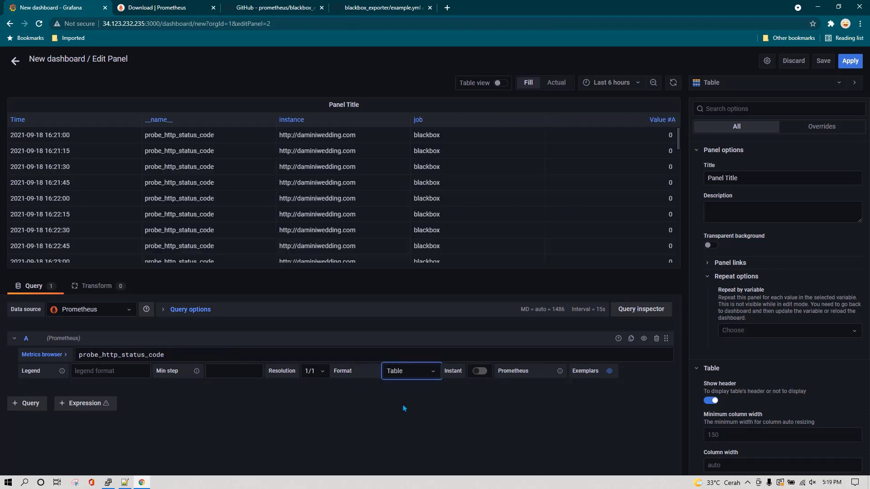
{"action": "left_click", "coordinate": [480, 372]}
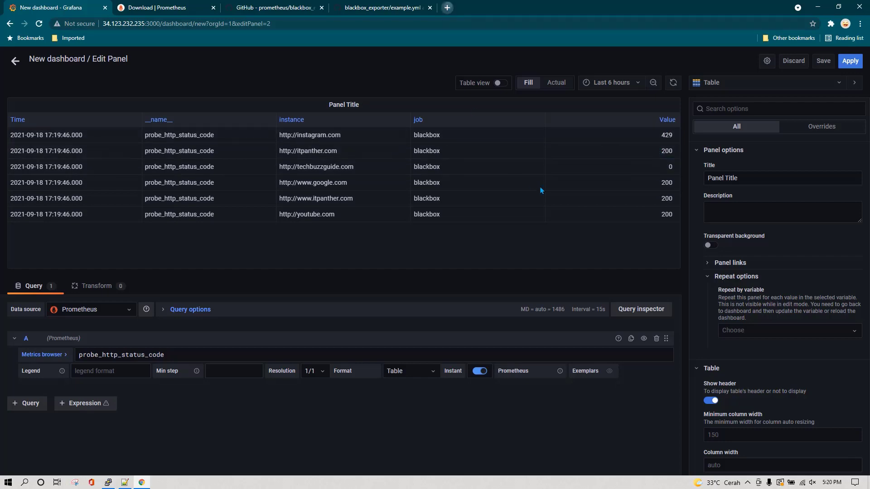
{"action": "key", "text": "ctrl+t"}
Search 'https response code value', read W3C's 'Status codes in HTTP' page, then return to Grafana
{"action": "type", "text": "https respon"}
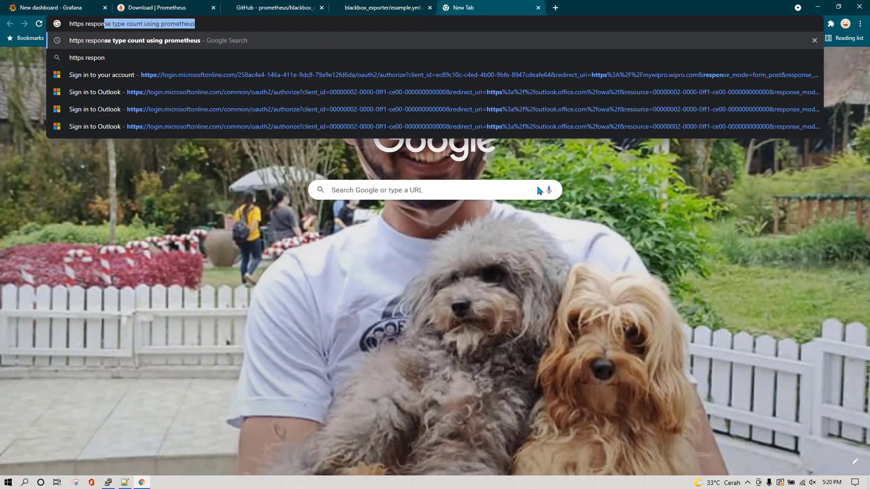
{"action": "type", "text": "se code value"}
{"action": "key", "text": "Return"}
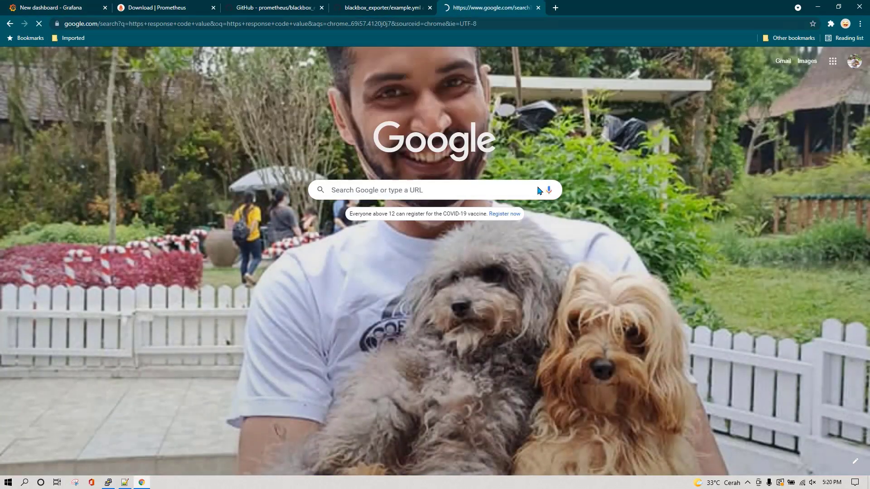
{"action": "left_click", "coordinate": [166, 367]}
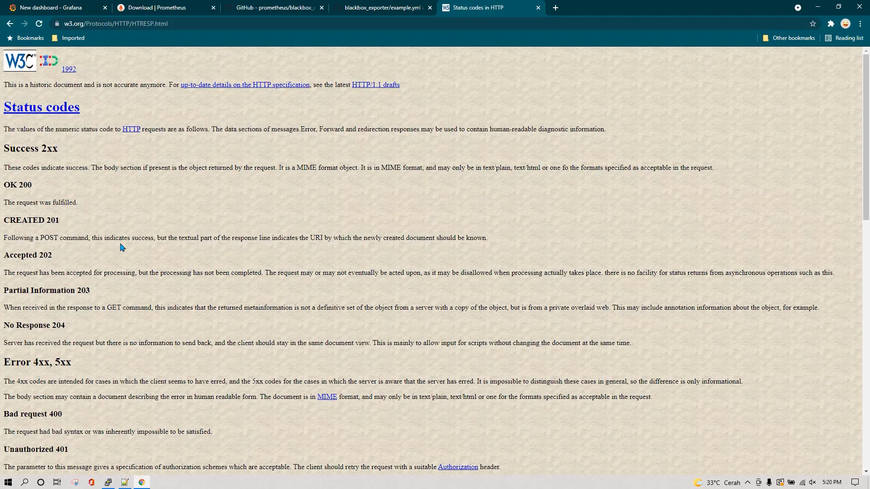
{"action": "scroll", "coordinate": [121, 246], "scroll_direction": "down", "scroll_amount": 4}
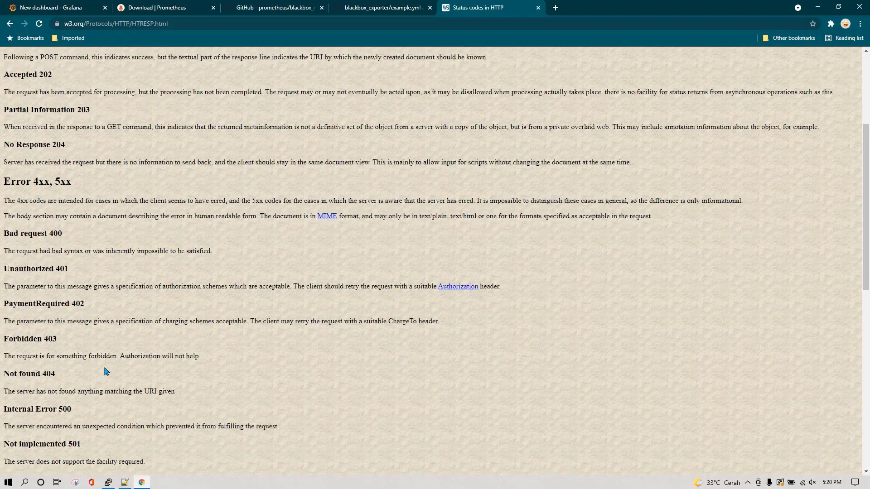
{"action": "scroll", "coordinate": [105, 372], "scroll_direction": "down", "scroll_amount": 3}
{"action": "scroll", "coordinate": [108, 317], "scroll_direction": "up", "scroll_amount": 7}
{"action": "scroll", "coordinate": [114, 225], "scroll_direction": "down", "scroll_amount": 10}
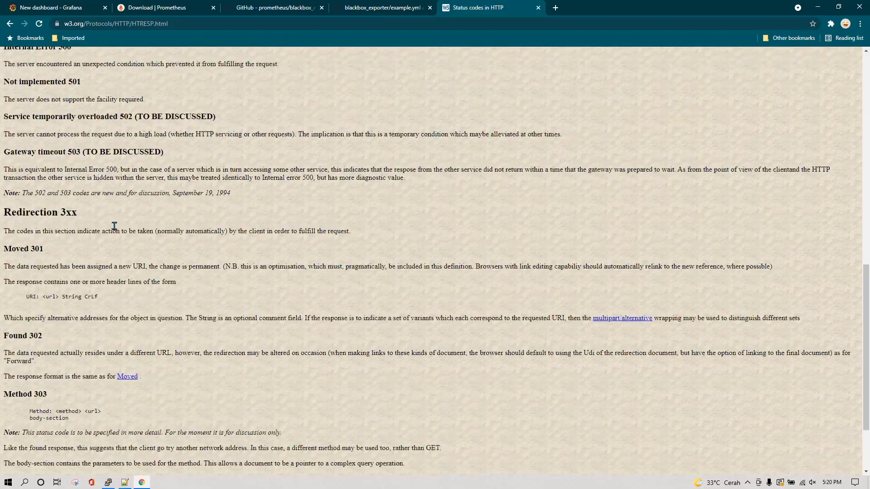
{"action": "scroll", "coordinate": [114, 226], "scroll_direction": "down", "scroll_amount": 2}
{"action": "scroll", "coordinate": [130, 259], "scroll_direction": "up", "scroll_amount": 12}
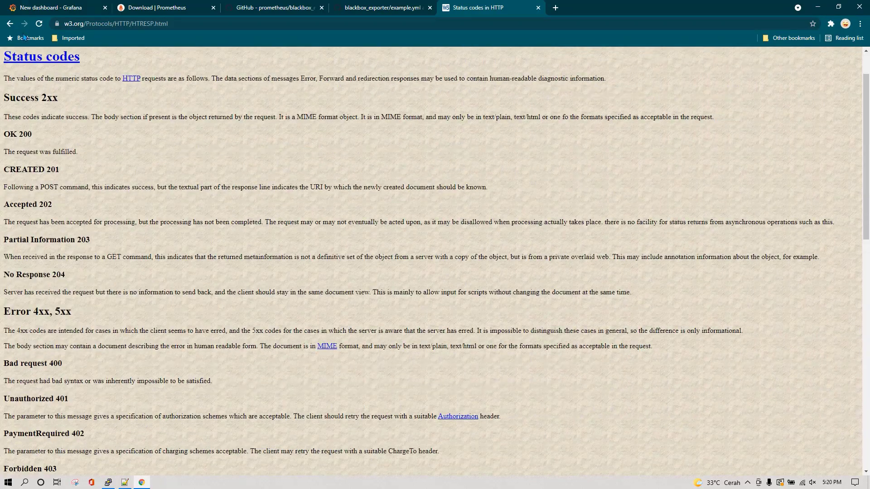
{"action": "left_click", "coordinate": [60, 12]}
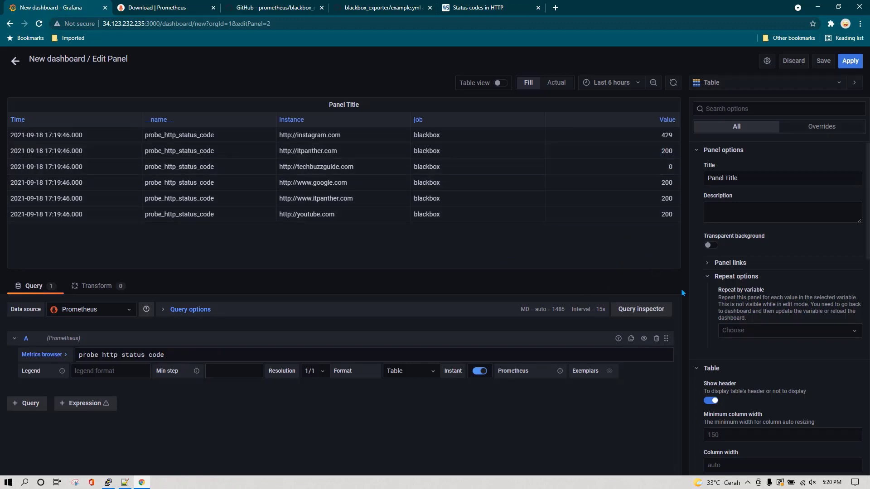
Add a value mapping turning status code 200 into a green 'OK'
{"action": "scroll", "coordinate": [778, 371], "scroll_direction": "down", "scroll_amount": 3}
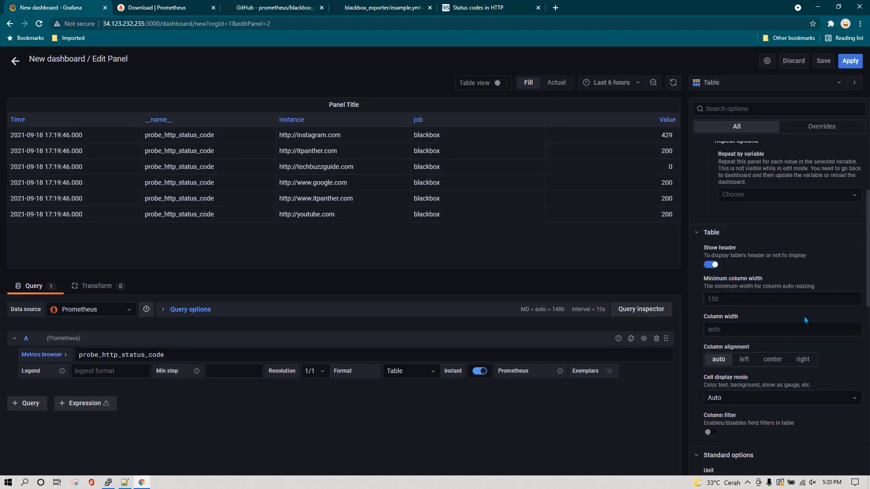
{"action": "scroll", "coordinate": [805, 321], "scroll_direction": "down", "scroll_amount": 9}
{"action": "scroll", "coordinate": [805, 320], "scroll_direction": "down", "scroll_amount": 2}
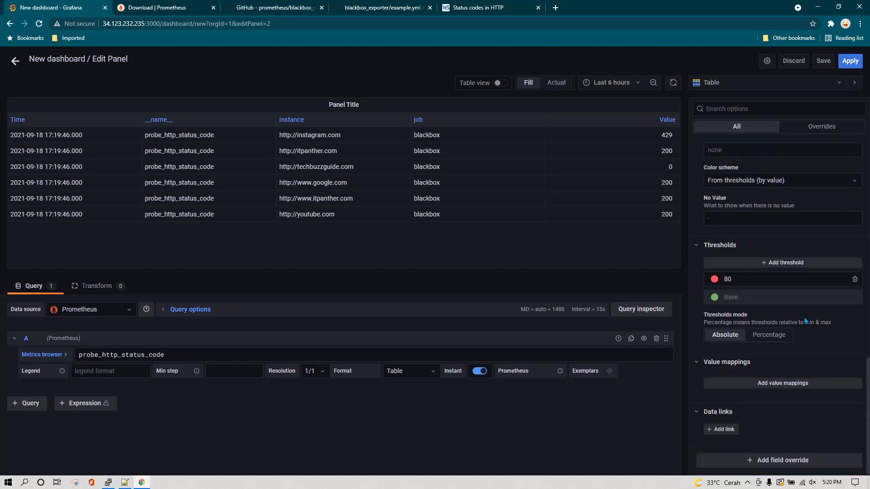
{"action": "left_click", "coordinate": [781, 383]}
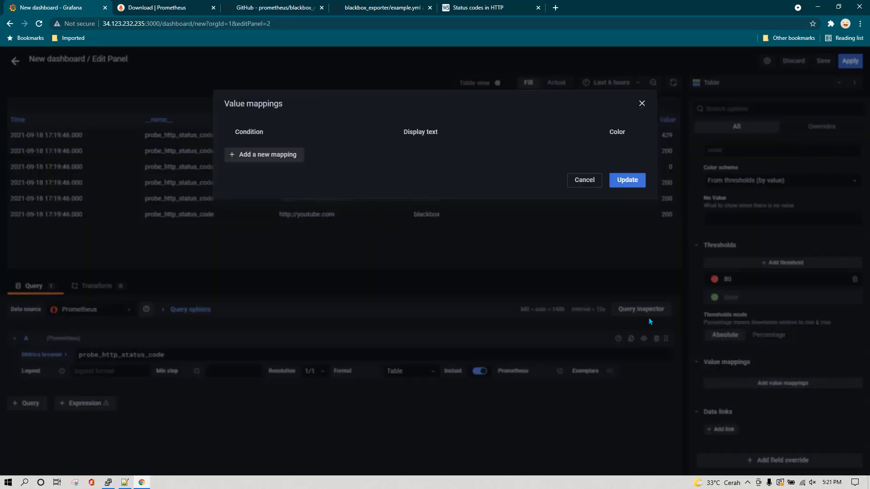
{"action": "left_click", "coordinate": [287, 156]}
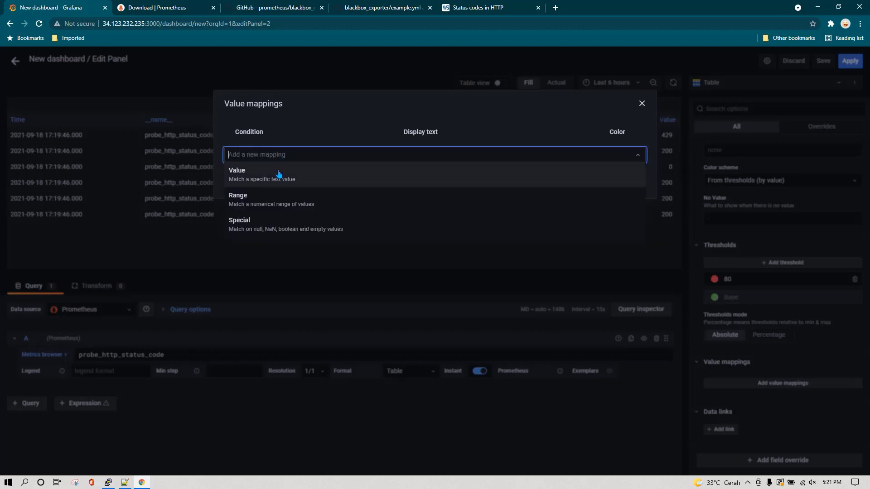
{"action": "left_click", "coordinate": [281, 173]}
{"action": "left_click", "coordinate": [458, 154]}
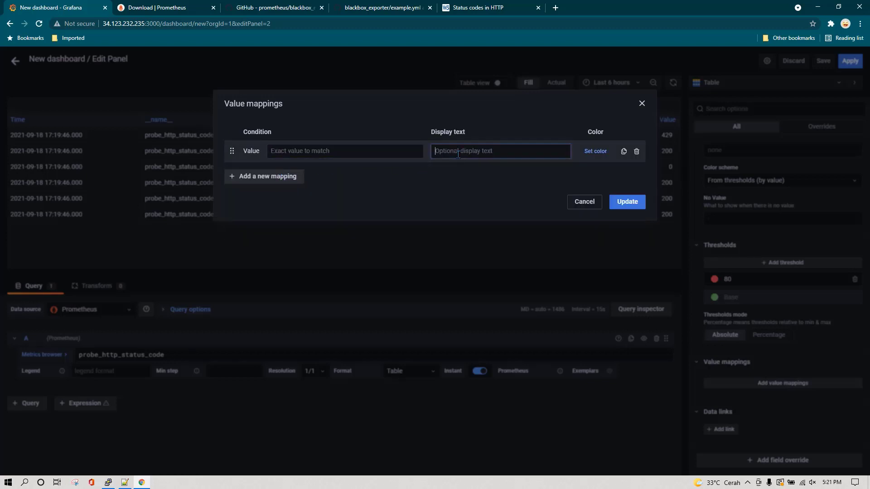
{"action": "left_click", "coordinate": [343, 152]}
{"action": "type", "text": "200"}
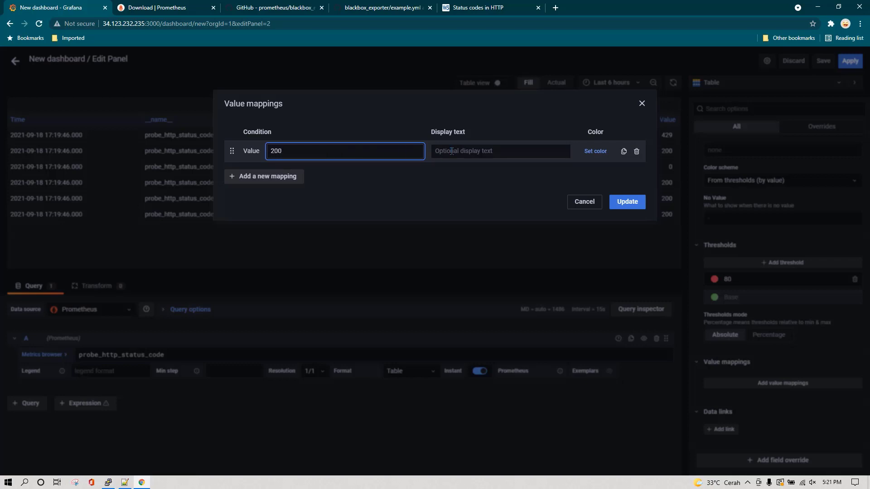
{"action": "left_click", "coordinate": [473, 152]}
{"action": "type", "text": "OK"}
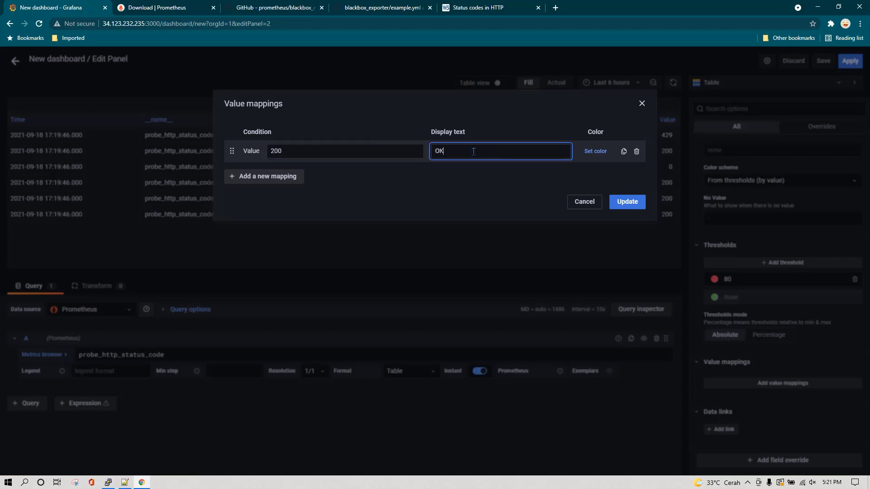
{"action": "left_click", "coordinate": [595, 151]}
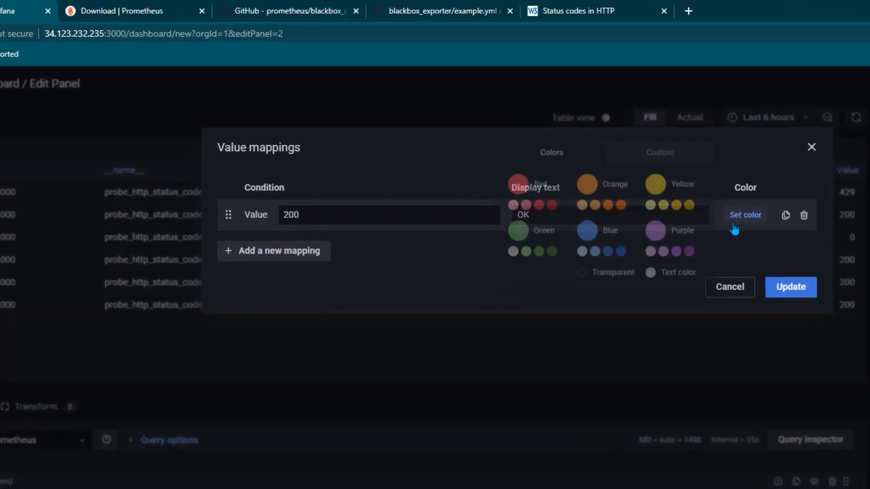
{"action": "left_click", "coordinate": [548, 253]}
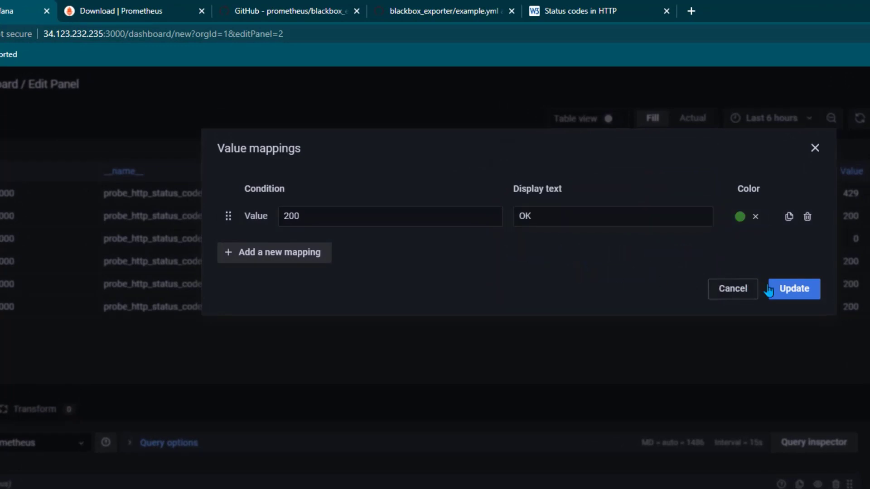
Add a range mapping 0–199 shown as red 'NOT_OK'
{"action": "left_click", "coordinate": [282, 261]}
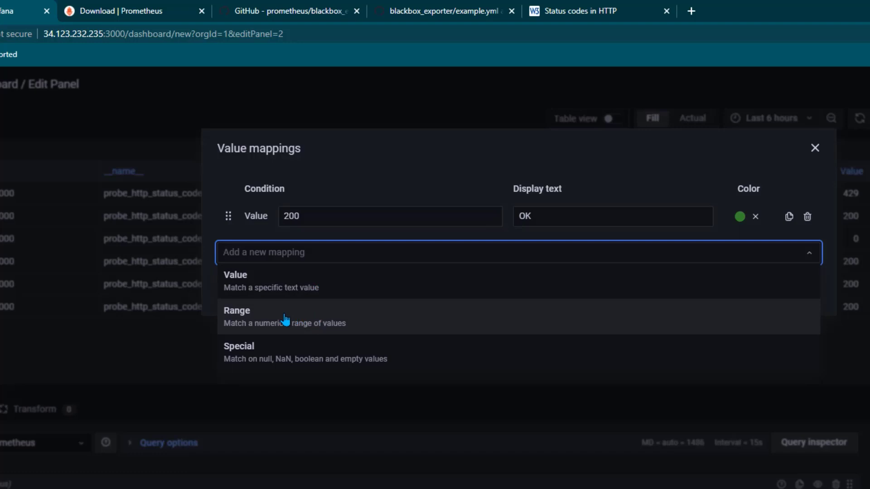
{"action": "left_click", "coordinate": [285, 320]}
{"action": "left_click", "coordinate": [349, 248]}
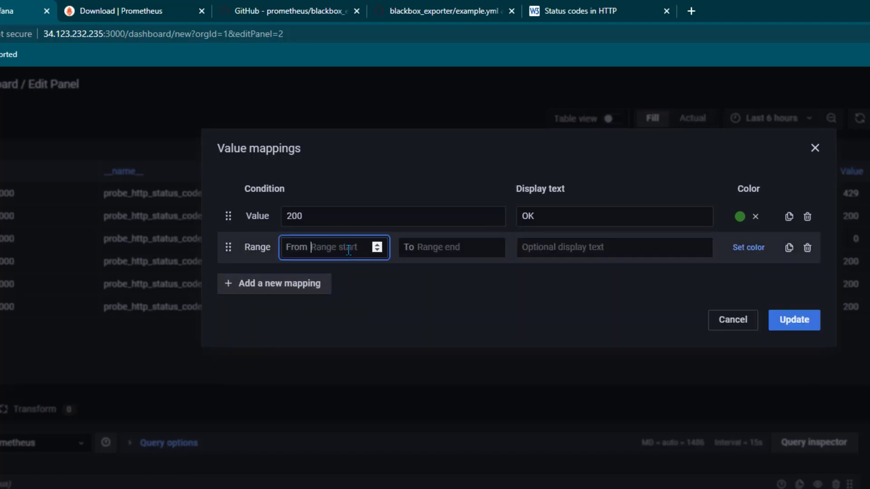
{"action": "type", "text": "0"}
{"action": "left_click", "coordinate": [447, 249]}
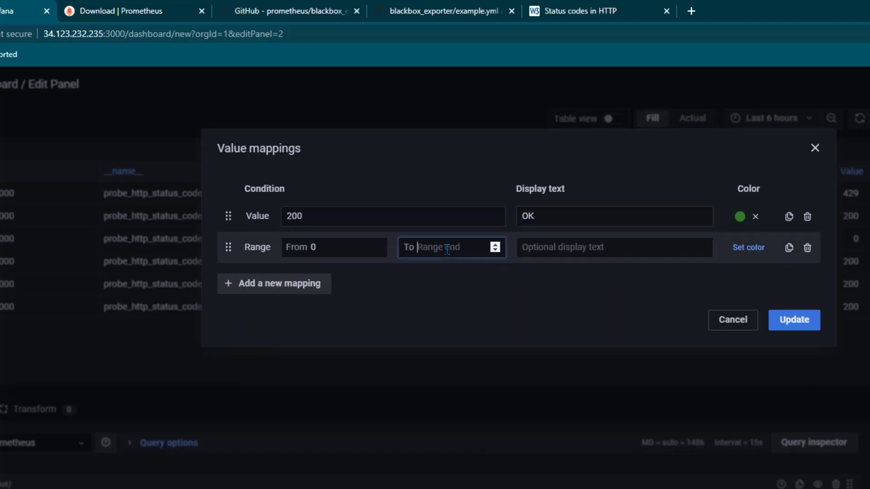
{"action": "type", "text": "199"}
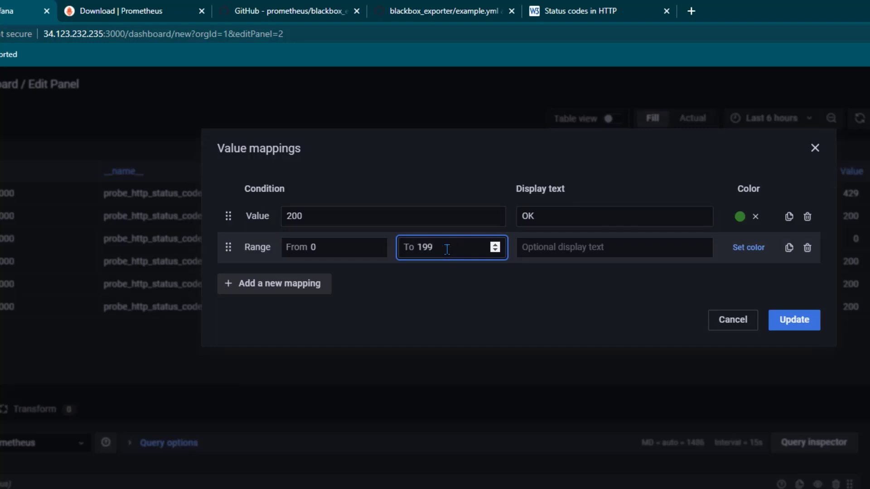
{"action": "left_click", "coordinate": [574, 245]}
{"action": "type", "text": "NOT"}
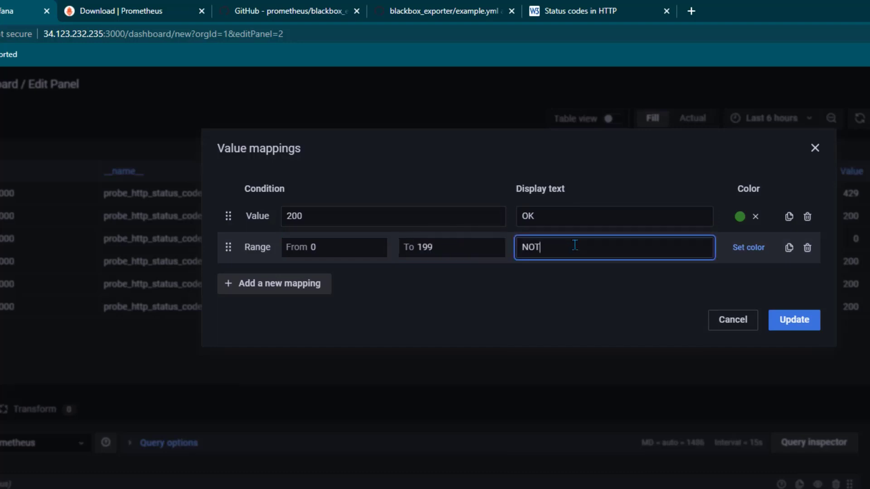
{"action": "type", "text": "_OK"}
{"action": "left_click", "coordinate": [747, 247]}
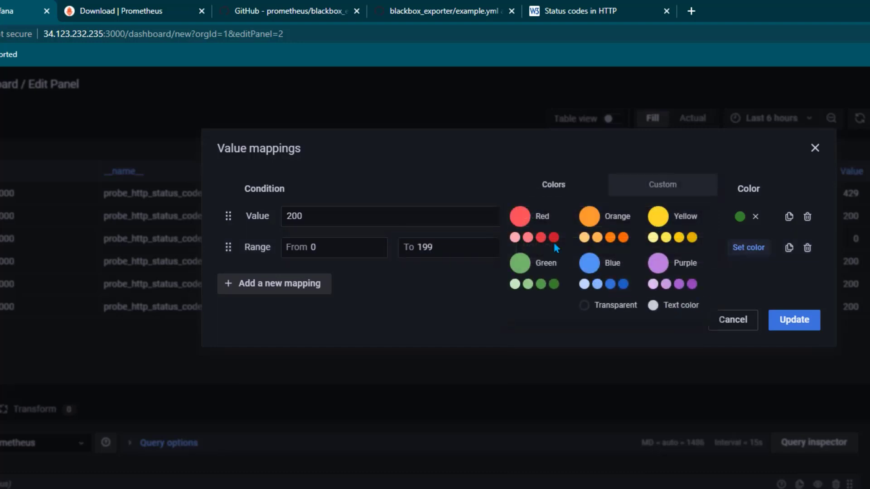
{"action": "left_click", "coordinate": [552, 239]}
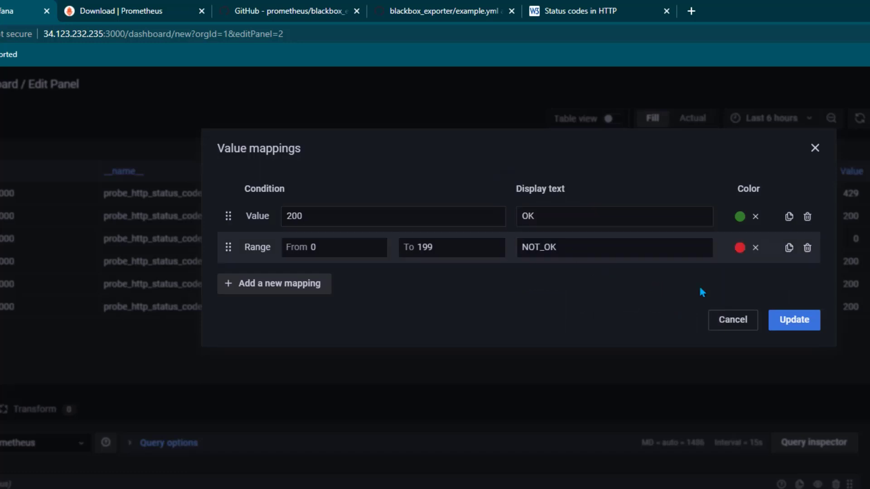
Add a red 'NOT_OK' range mapping for 201–600 and apply the mappings
{"action": "left_click", "coordinate": [308, 288]}
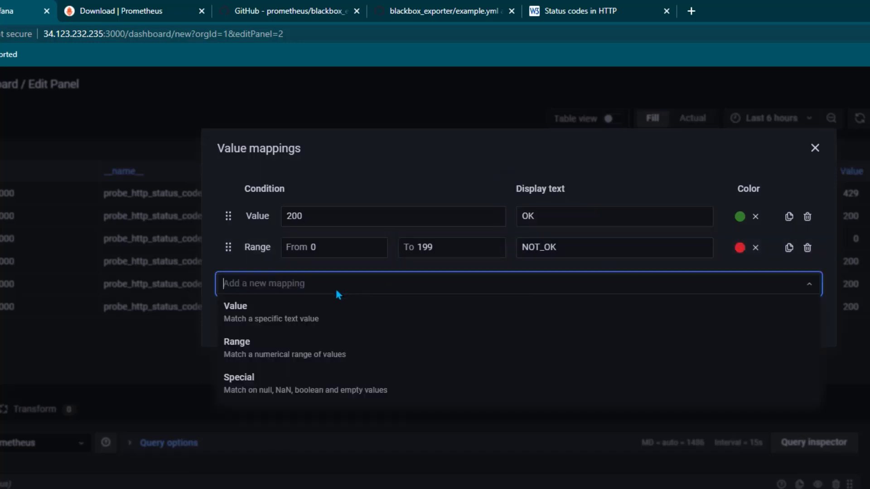
{"action": "left_click", "coordinate": [285, 348]}
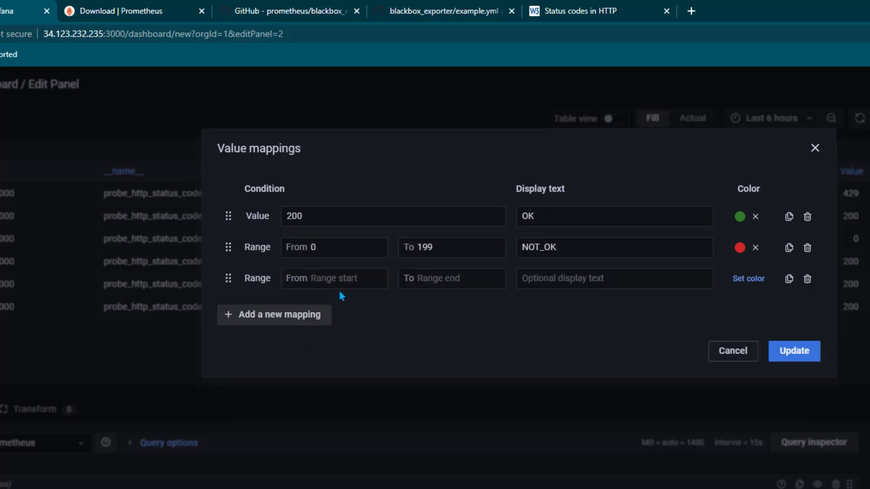
{"action": "left_click", "coordinate": [335, 278]}
{"action": "type", "text": "202"}
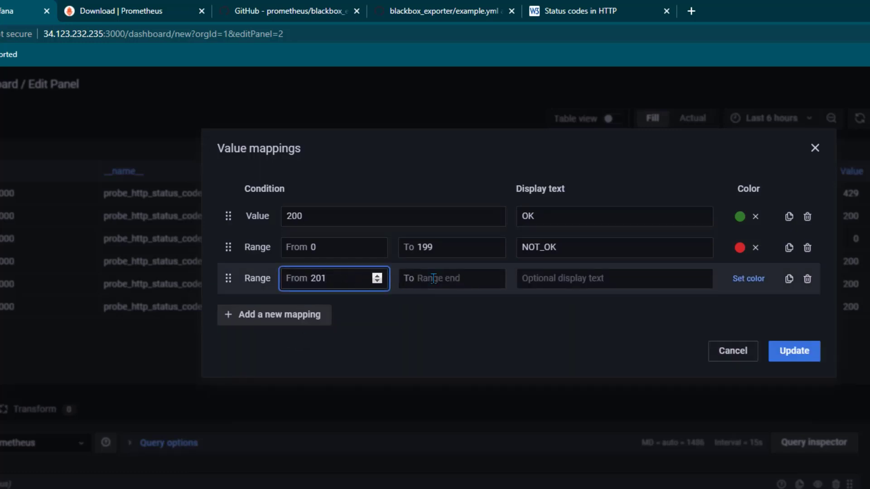
{"action": "left_click", "coordinate": [462, 281]}
{"action": "type", "text": "500"}
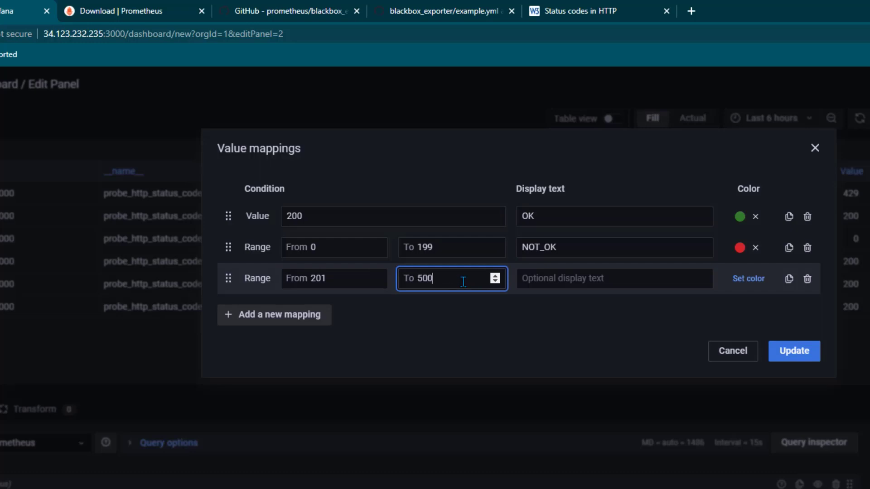
{"action": "key", "text": "BackSpace"}
{"action": "type", "text": "600"}
{"action": "left_click", "coordinate": [596, 282]}
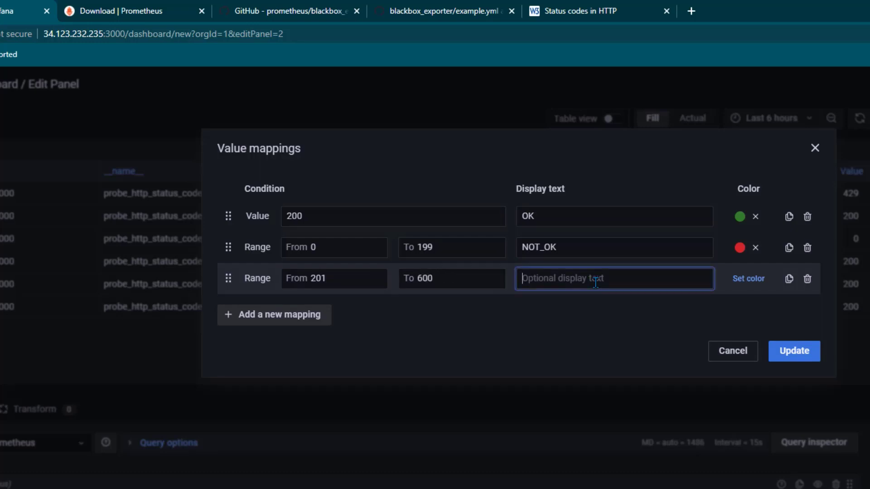
{"action": "type", "text": "NOT_OK"}
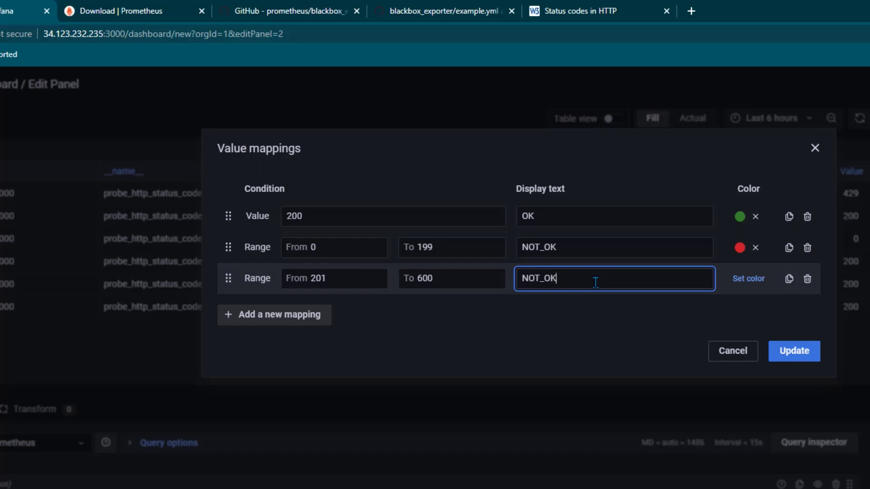
{"action": "left_click", "coordinate": [745, 280]}
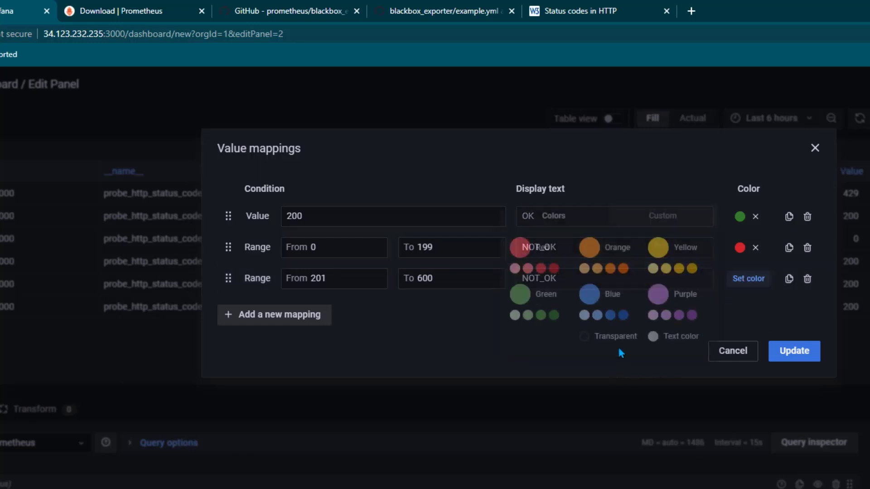
{"action": "left_click", "coordinate": [553, 269]}
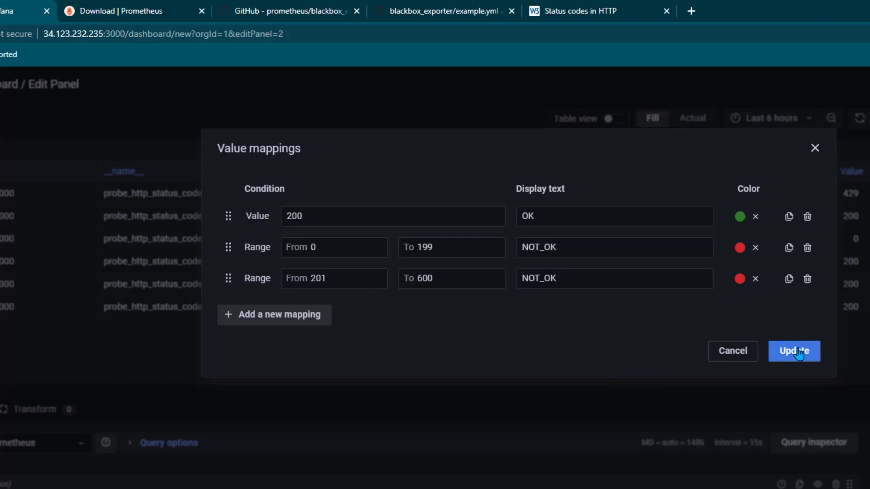
{"action": "left_click", "coordinate": [794, 351]}
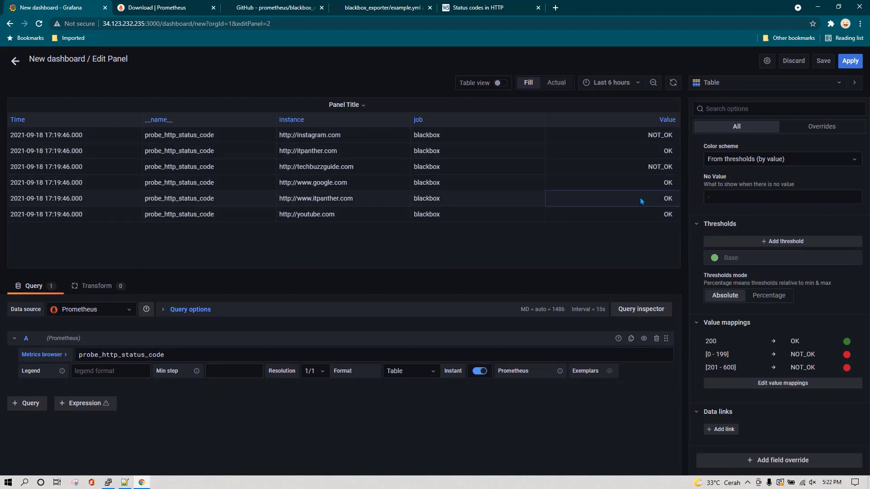
Set the table cell display mode to colour the text by value
{"action": "scroll", "coordinate": [783, 368], "scroll_direction": "up", "scroll_amount": 2}
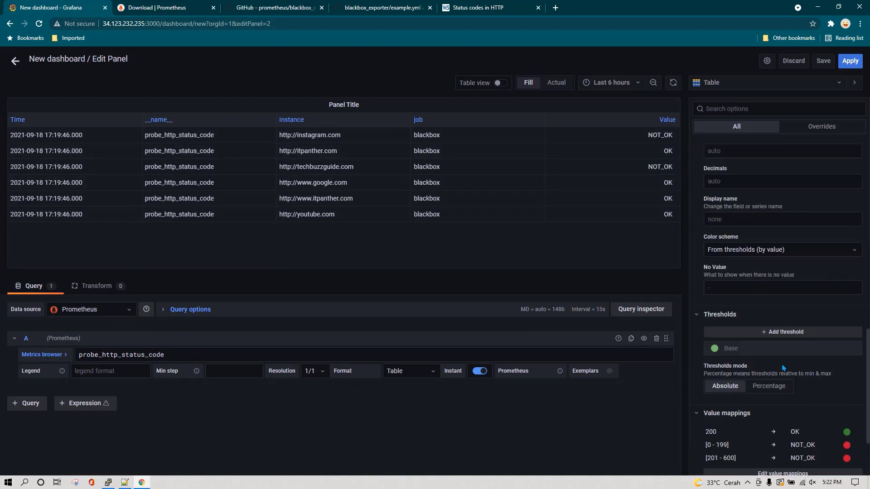
{"action": "scroll", "coordinate": [783, 368], "scroll_direction": "up", "scroll_amount": 1}
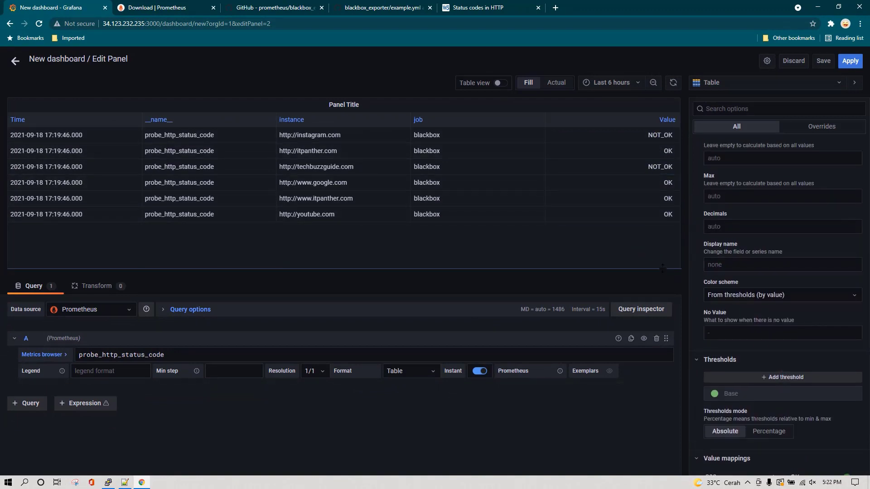
{"action": "scroll", "coordinate": [705, 272], "scroll_direction": "up", "scroll_amount": 2}
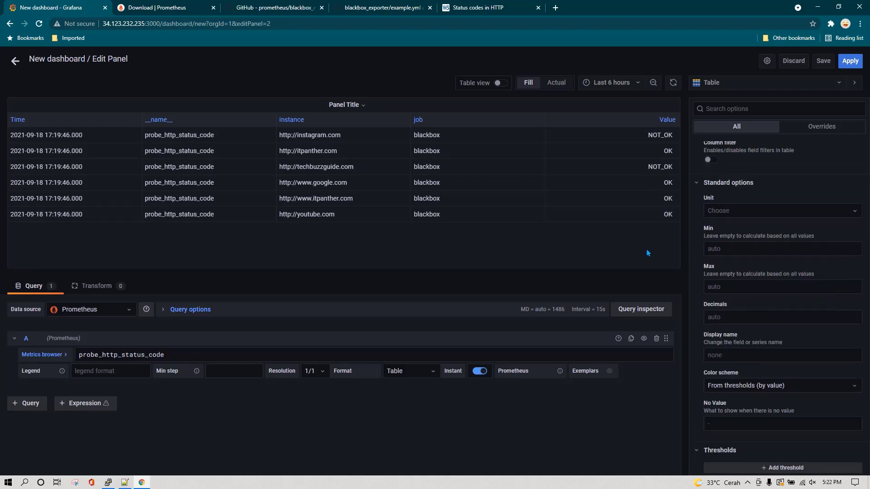
{"action": "scroll", "coordinate": [773, 350], "scroll_direction": "down", "scroll_amount": 6}
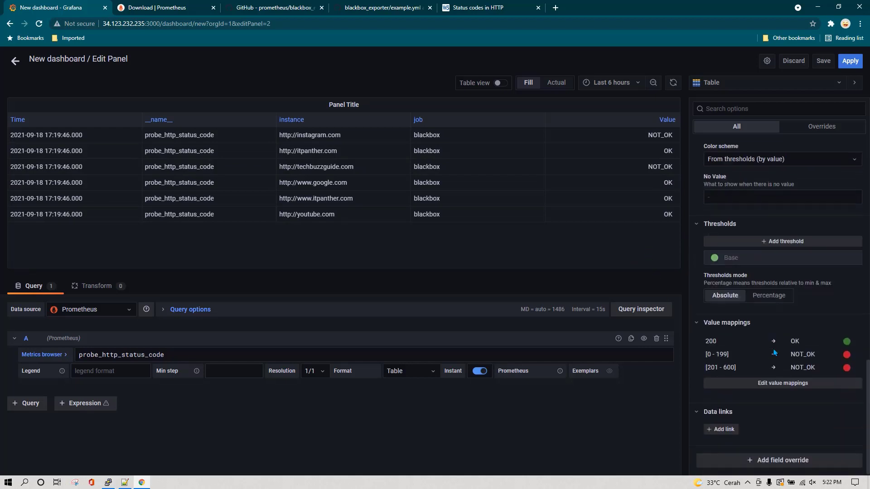
{"action": "scroll", "coordinate": [774, 352], "scroll_direction": "up", "scroll_amount": 7}
{"action": "scroll", "coordinate": [774, 352], "scroll_direction": "up", "scroll_amount": 3}
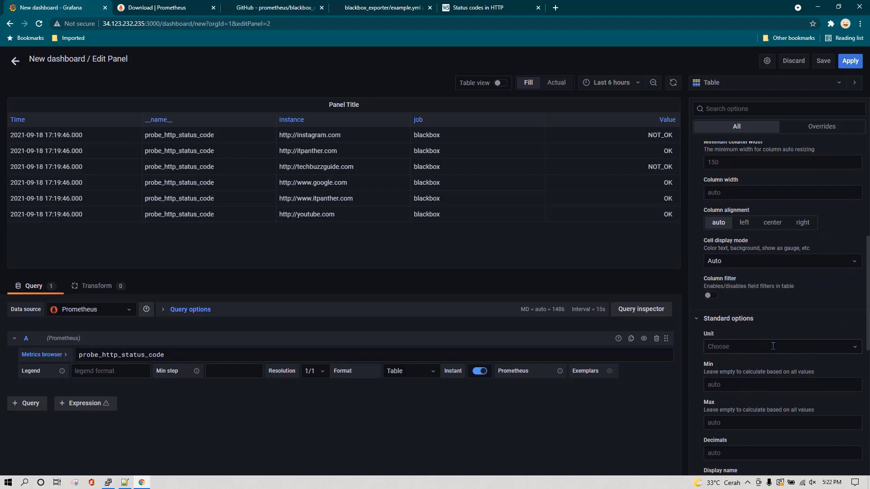
{"action": "scroll", "coordinate": [773, 346], "scroll_direction": "up", "scroll_amount": 1}
{"action": "left_click", "coordinate": [800, 309]}
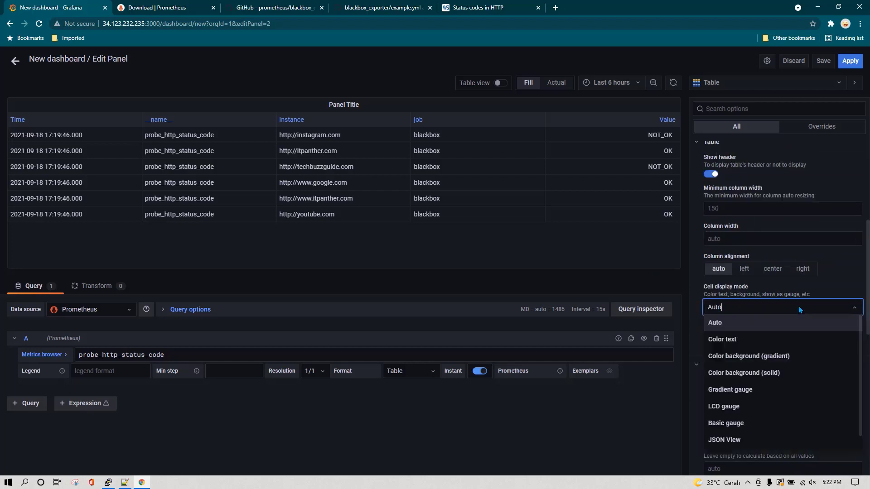
{"action": "scroll", "coordinate": [800, 317], "scroll_direction": "down", "scroll_amount": 1}
{"action": "left_click", "coordinate": [773, 325]}
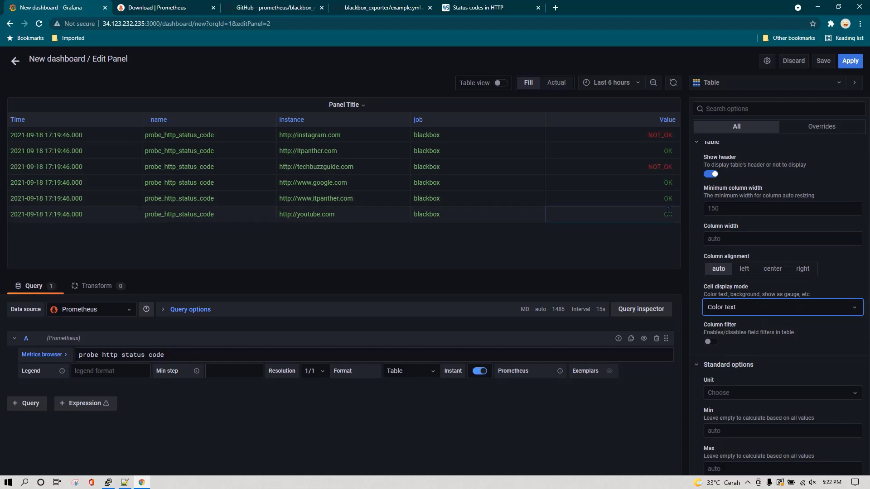
Title the panel 'Website Status' and apply the changes
{"action": "scroll", "coordinate": [730, 362], "scroll_direction": "down", "scroll_amount": 7}
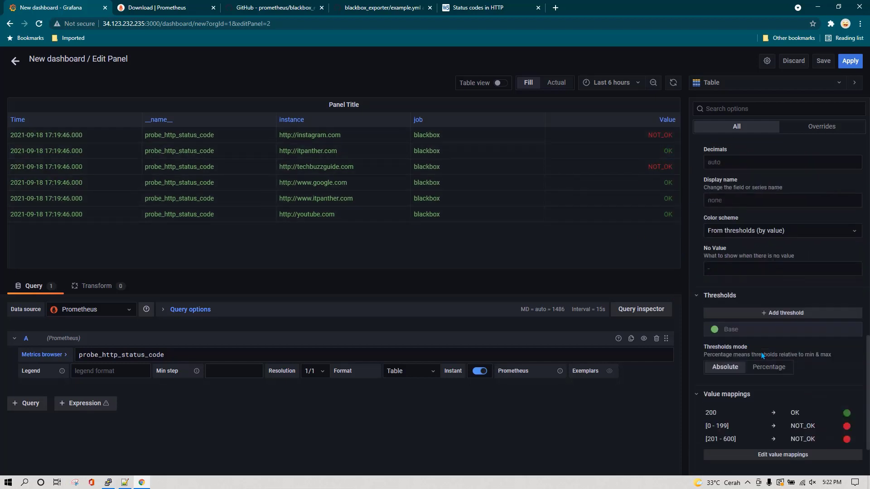
{"action": "scroll", "coordinate": [763, 356], "scroll_direction": "down", "scroll_amount": 3}
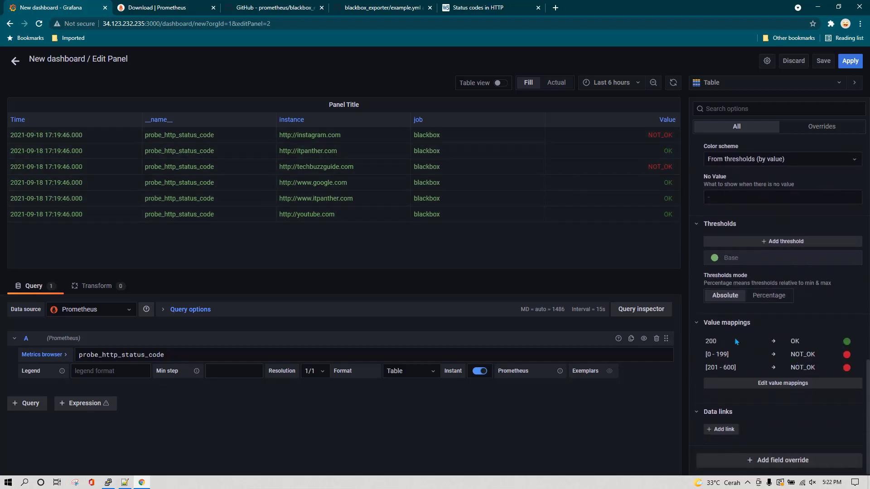
{"action": "scroll", "coordinate": [770, 249], "scroll_direction": "up", "scroll_amount": 10}
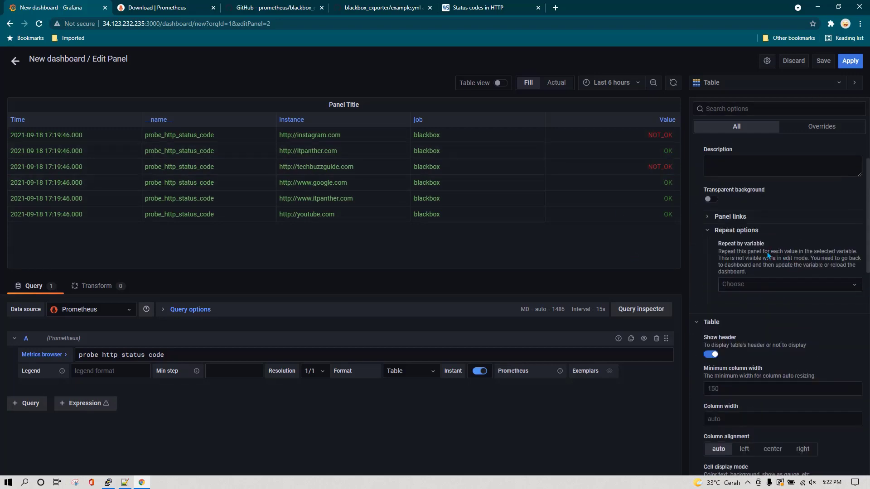
{"action": "triple_click", "coordinate": [721, 180]}
{"action": "type", "text": "Website Status"}
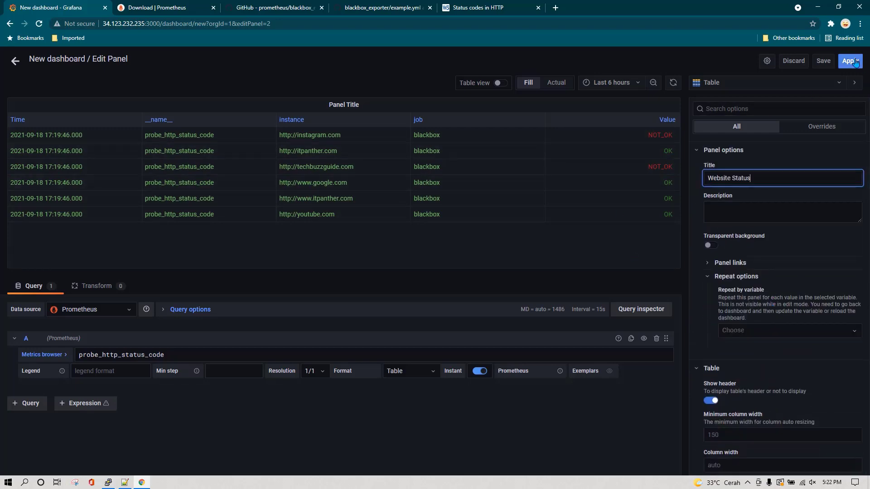
{"action": "left_click", "coordinate": [850, 61]}
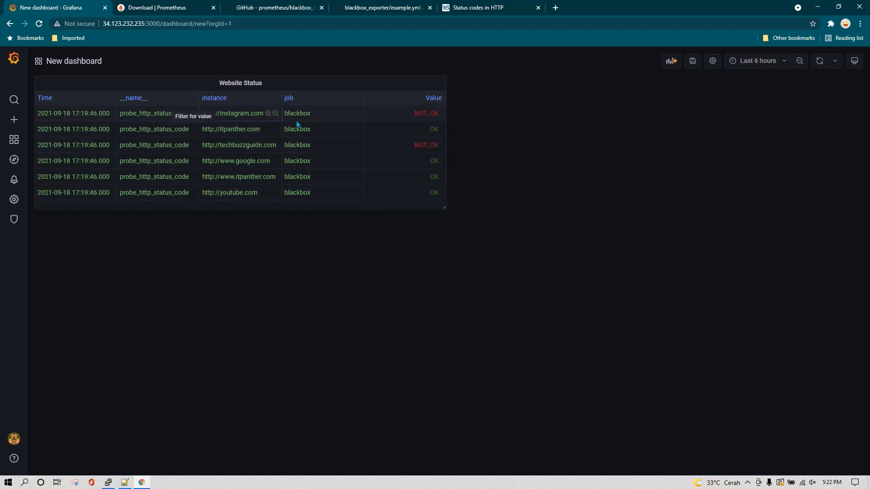
Filter out the Time, __name__ and job columns by name, then narrow the Website Status panel
{"action": "left_click", "coordinate": [266, 86]}
{"action": "left_click", "coordinate": [239, 110]}
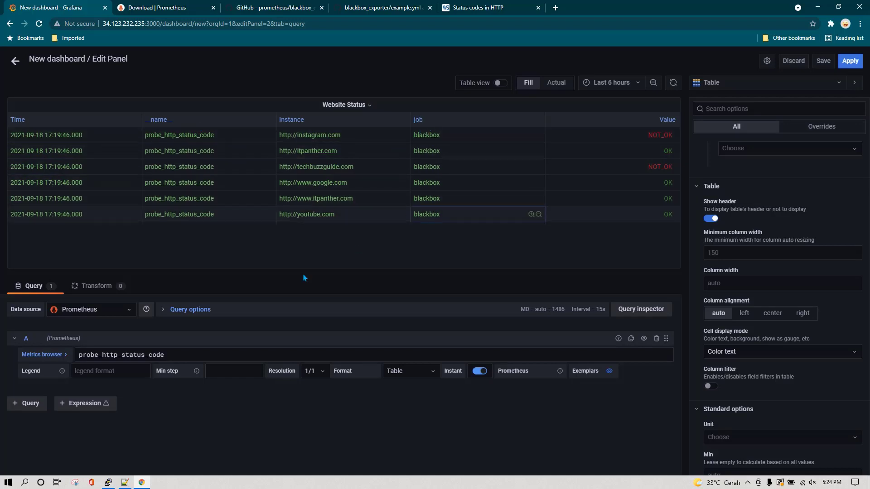
{"action": "left_click", "coordinate": [97, 285]}
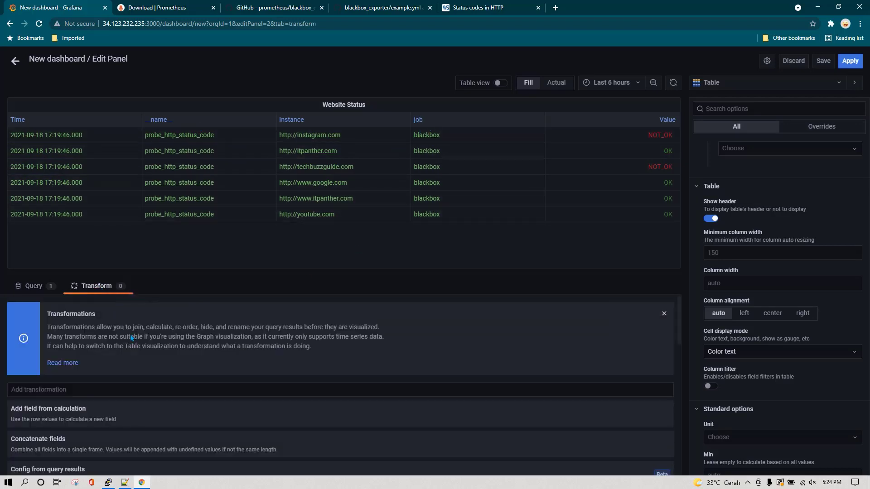
{"action": "scroll", "coordinate": [63, 430], "scroll_direction": "down", "scroll_amount": 2}
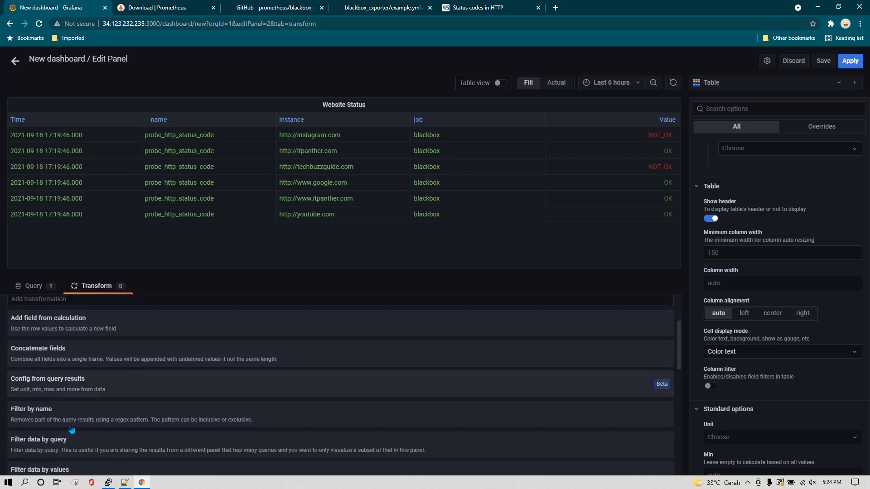
{"action": "left_click", "coordinate": [79, 417]}
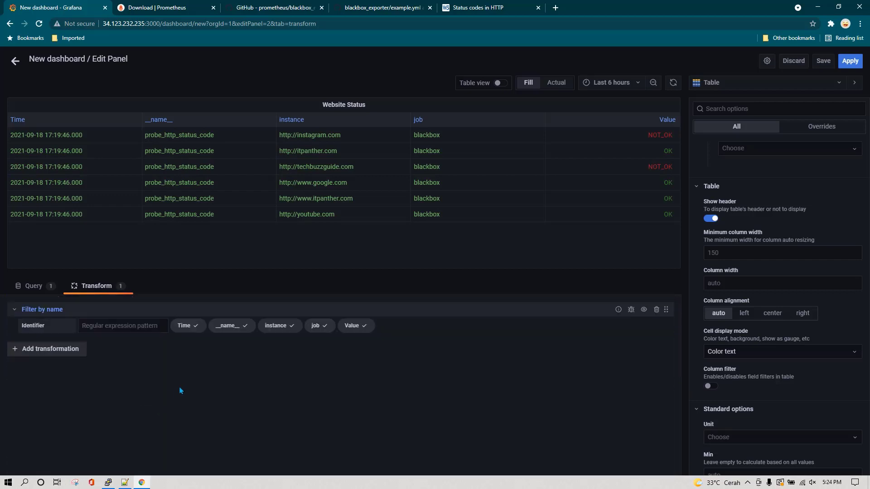
{"action": "left_click", "coordinate": [195, 332]}
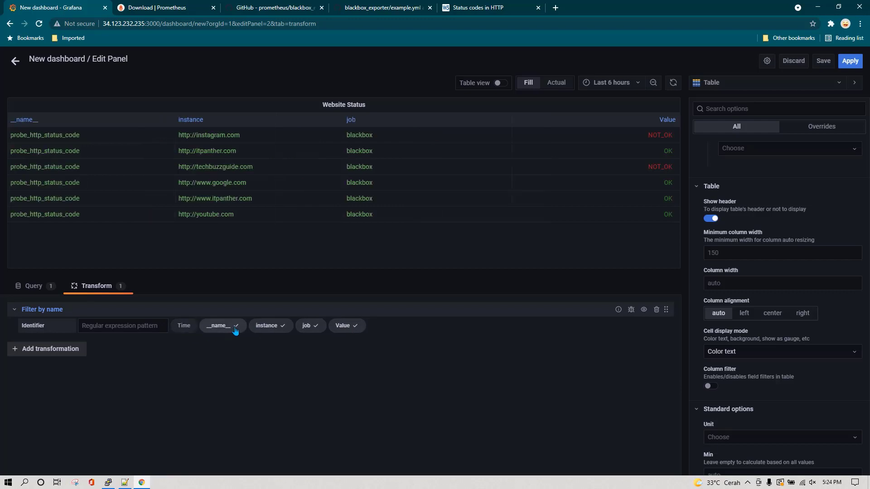
{"action": "left_click", "coordinate": [235, 330]}
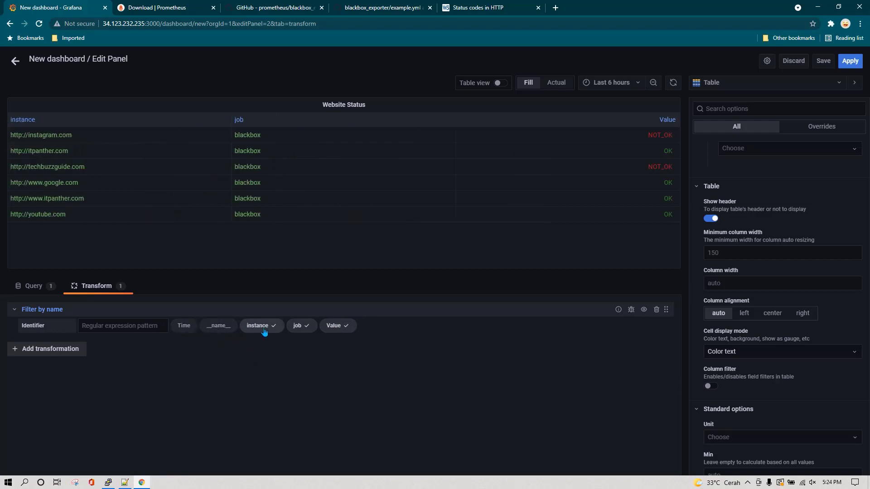
{"action": "left_click", "coordinate": [300, 327]}
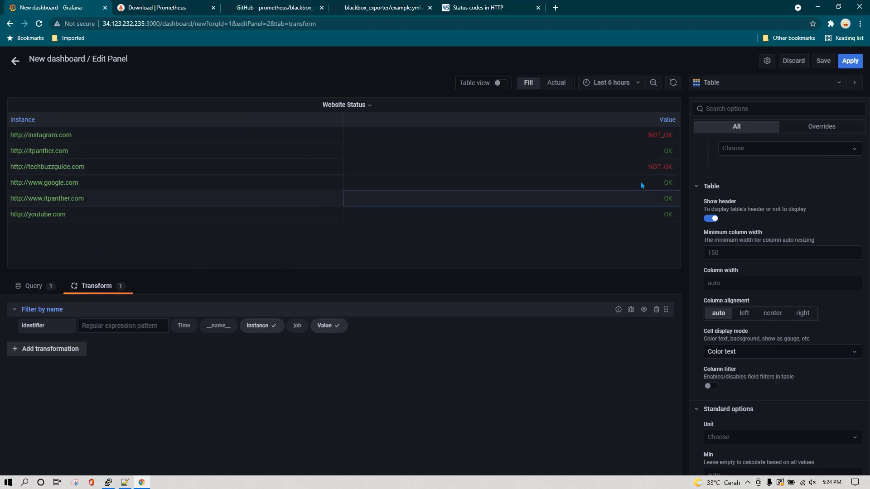
{"action": "left_click", "coordinate": [849, 60]}
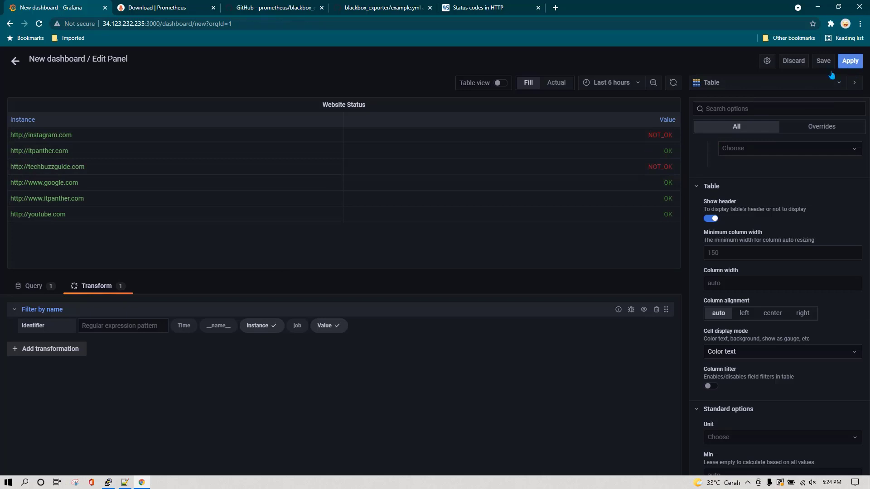
{"action": "left_click_drag", "start_coordinate": [442, 206], "coordinate": [297, 203]}
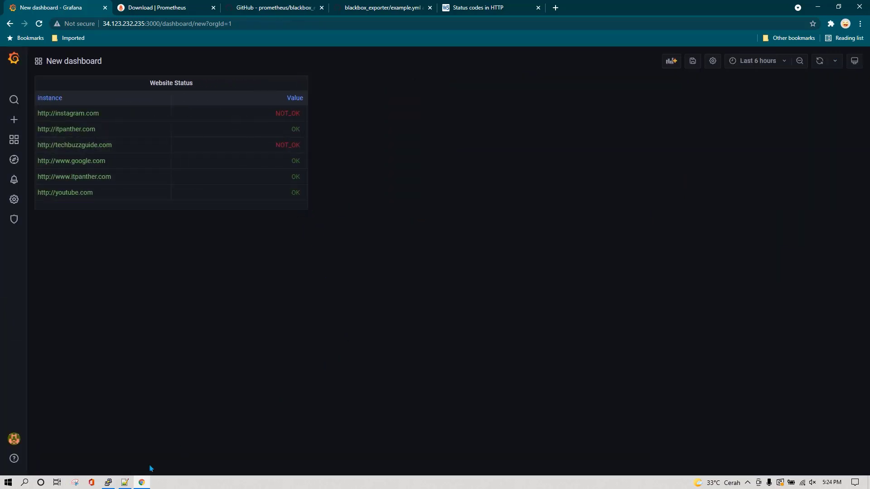
Copy the sum by(instance) (probe_http_ssl) query from Notepad++
{"action": "left_click", "coordinate": [125, 483]}
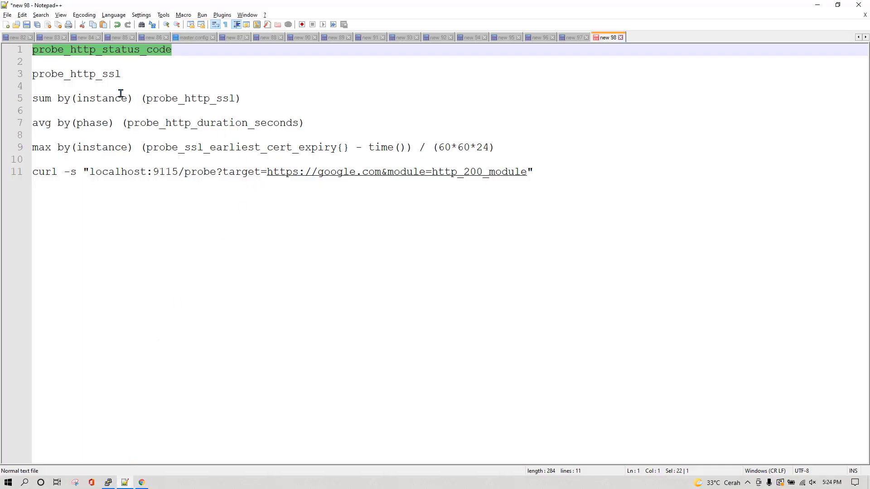
{"action": "double_click", "coordinate": [90, 78]}
{"action": "left_click", "coordinate": [258, 100]}
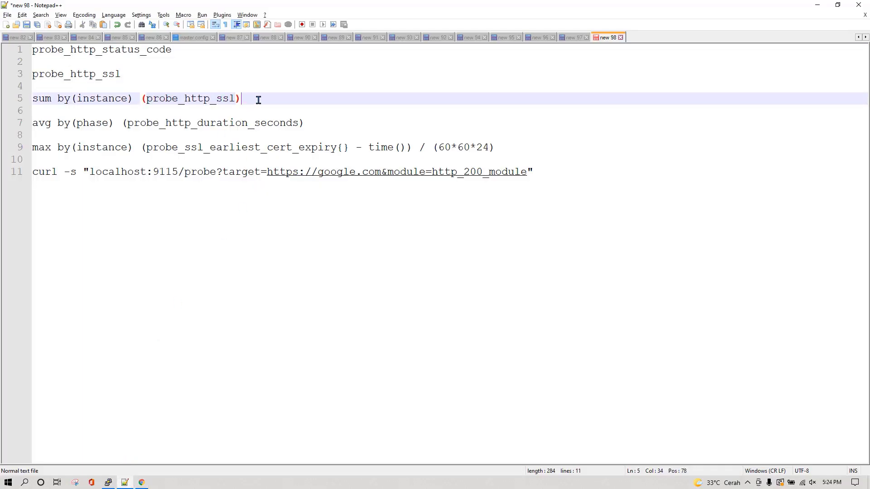
{"action": "left_click_drag", "start_coordinate": [254, 99], "coordinate": [50, 105]}
{"action": "key", "text": "ctrl+c"}
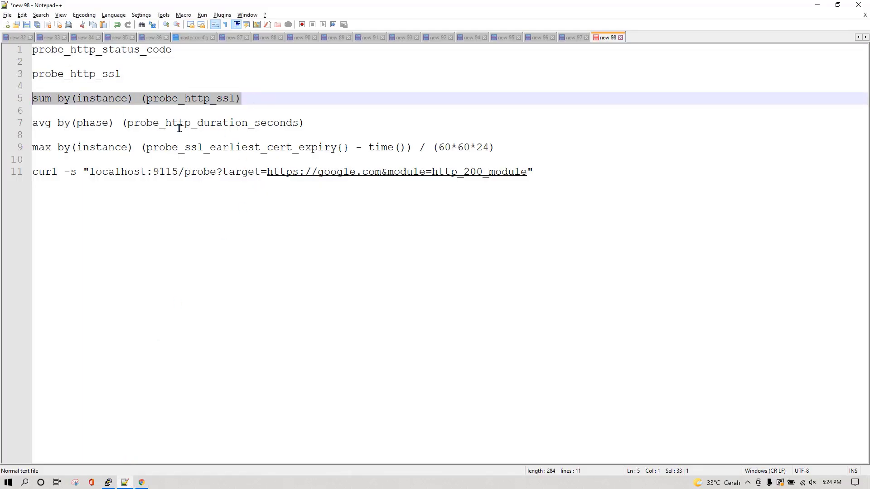
{"action": "key", "text": "alt+Tab"}
Add a panel running sum by(instance)(probe_http_ssl) as an instant Table-format table
{"action": "left_click", "coordinate": [666, 68]}
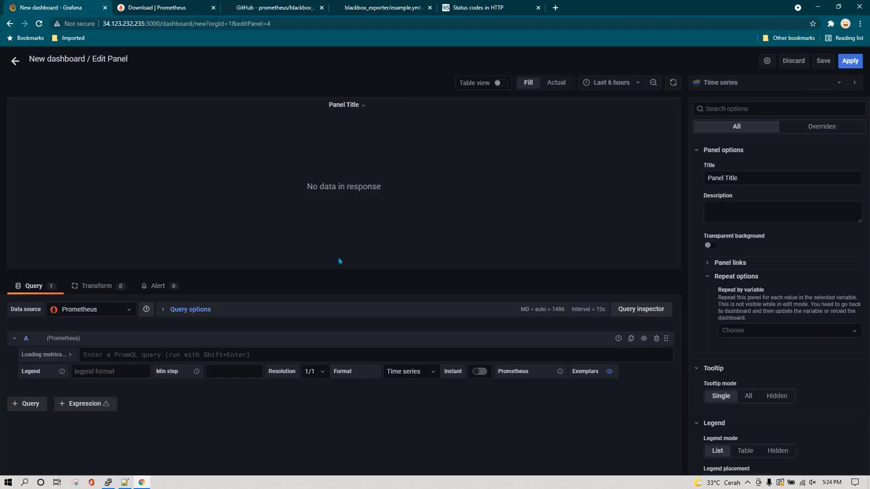
{"action": "key", "text": "ctrl+v"}
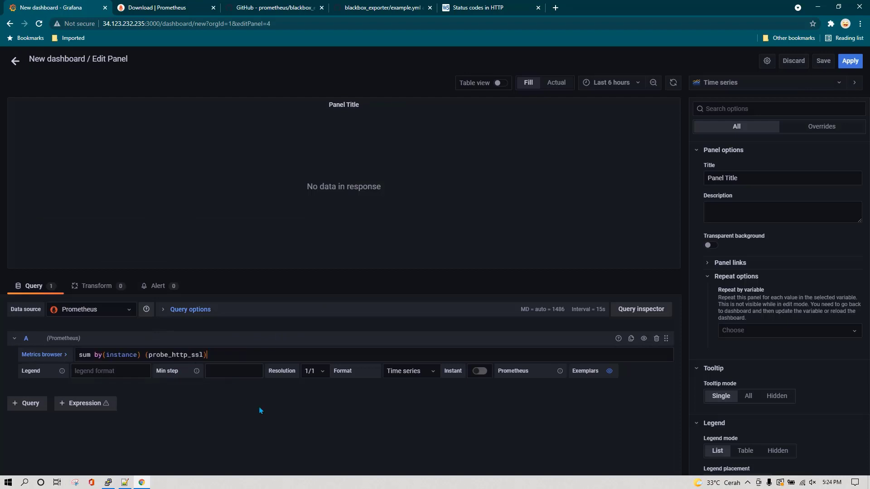
{"action": "left_click", "coordinate": [330, 437]}
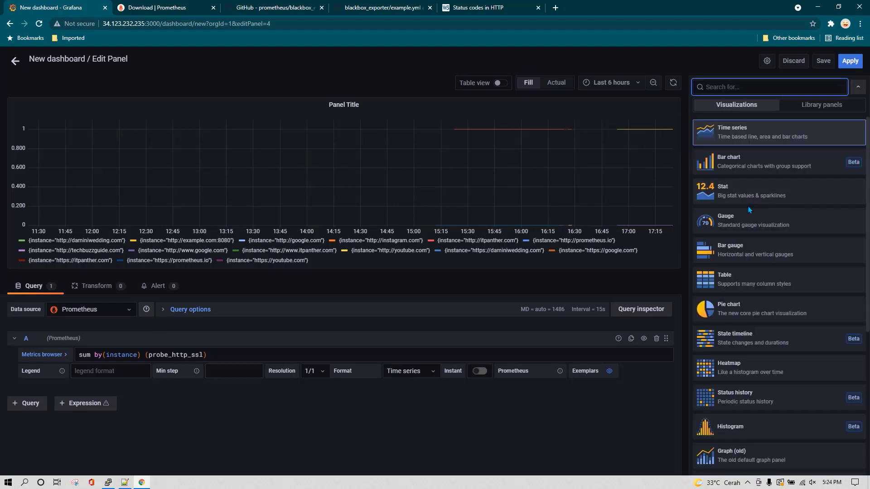
{"action": "left_click", "coordinate": [731, 285]}
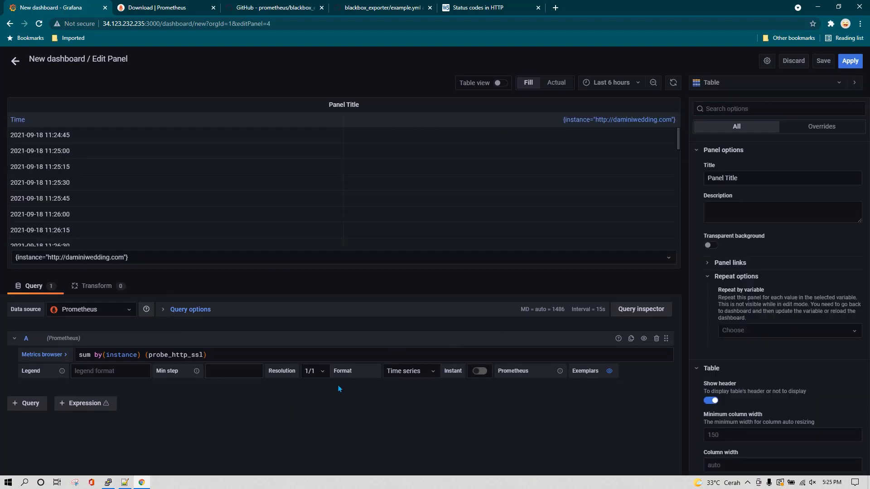
{"action": "left_click", "coordinate": [404, 374]}
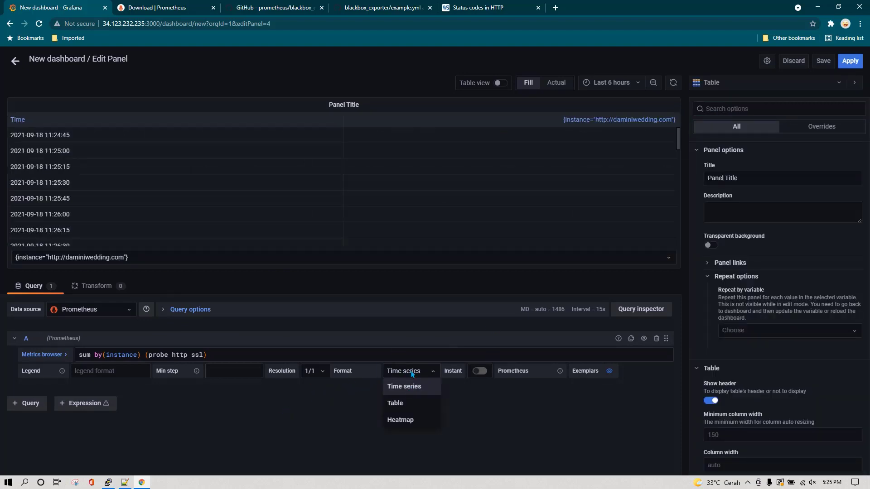
{"action": "left_click", "coordinate": [403, 402]}
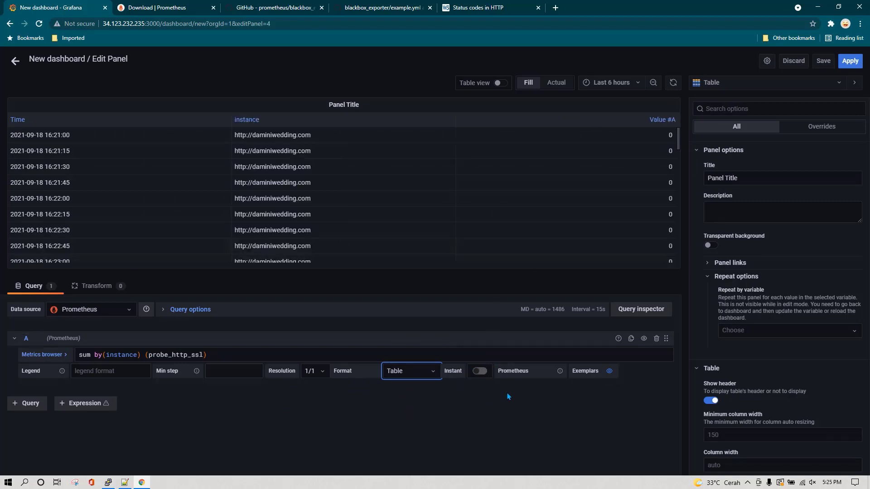
{"action": "left_click", "coordinate": [484, 373]}
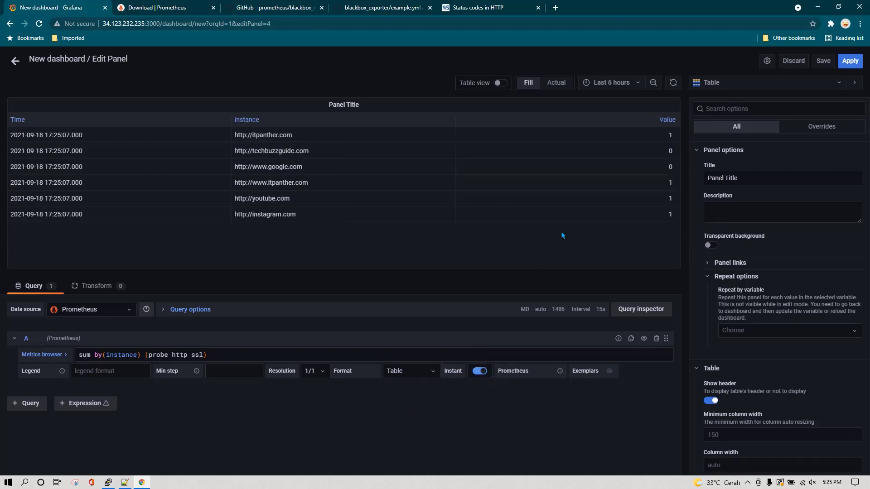
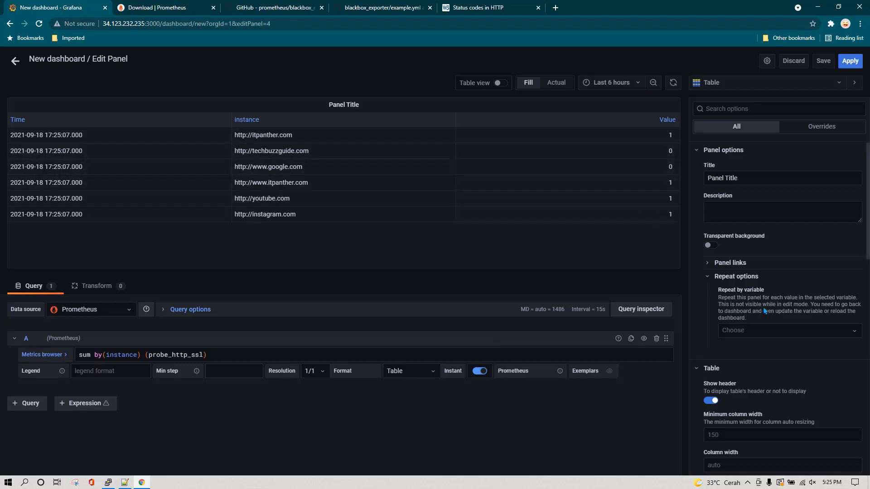
Scroll the table panel's options down to the Value mappings section
{"action": "scroll", "coordinate": [764, 310], "scroll_direction": "down", "scroll_amount": 3}
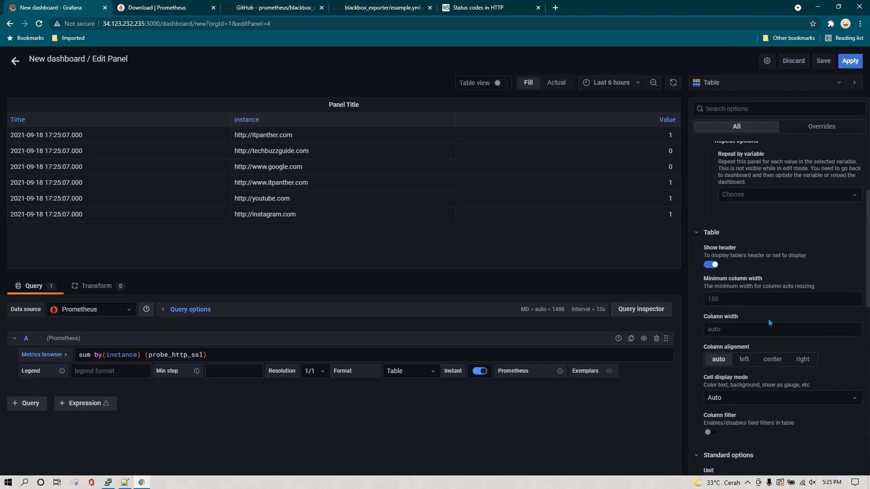
{"action": "scroll", "coordinate": [768, 323], "scroll_direction": "down", "scroll_amount": 9}
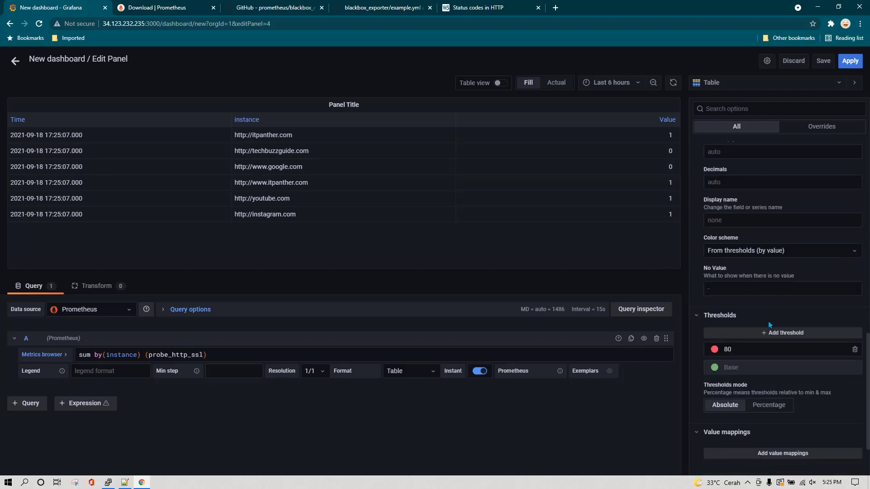
{"action": "scroll", "coordinate": [769, 324], "scroll_direction": "down", "scroll_amount": 2}
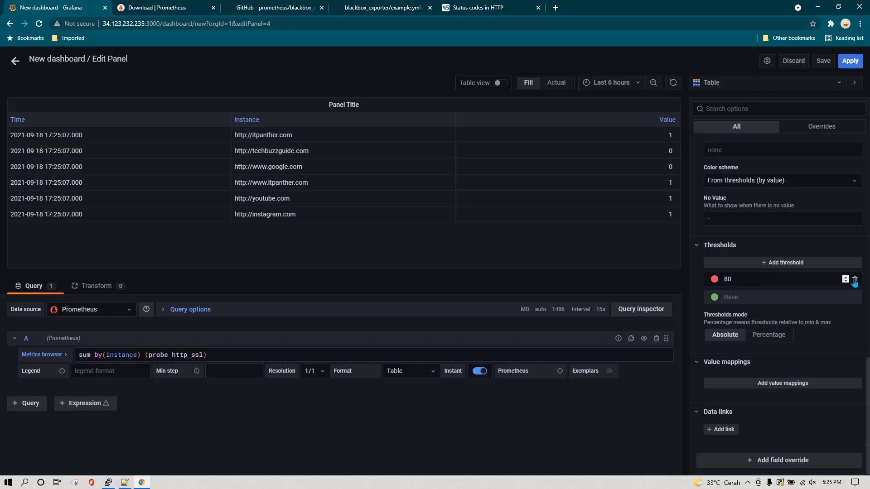
Add an exact-value mapping that shows 1 as a green 'SSL' label
{"action": "left_click", "coordinate": [778, 386]}
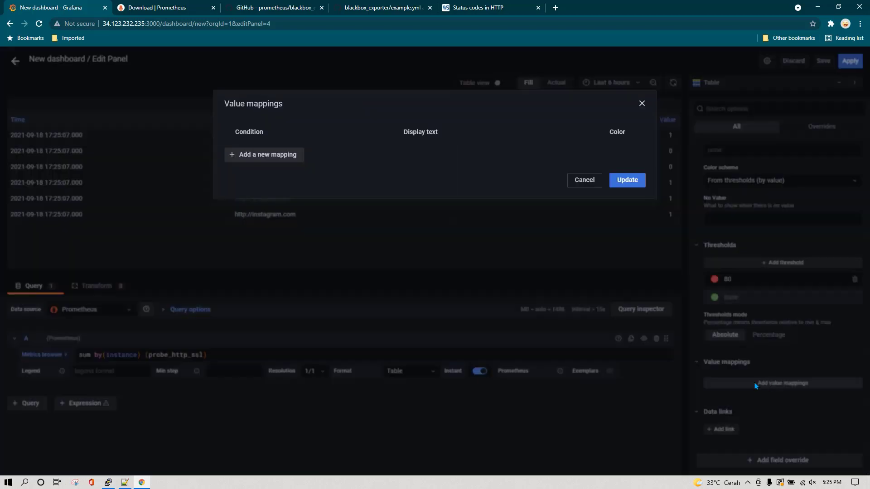
{"action": "left_click", "coordinate": [293, 158]}
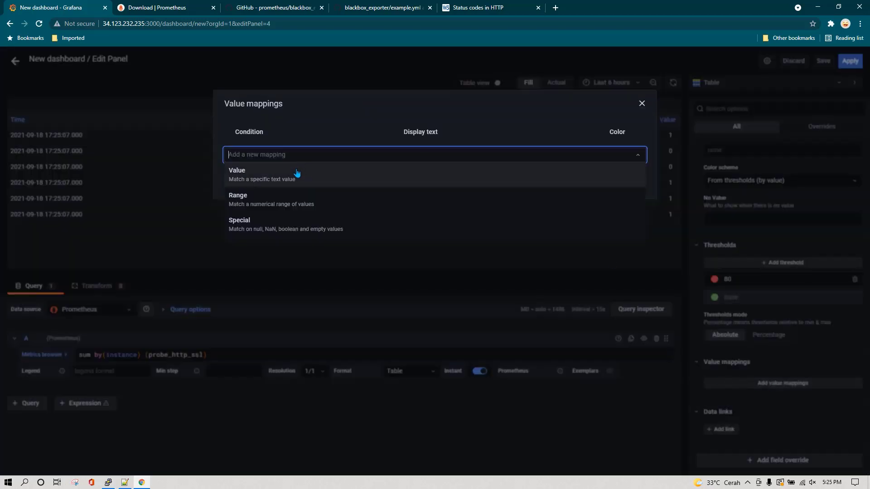
{"action": "left_click", "coordinate": [289, 178]}
{"action": "left_click", "coordinate": [475, 151]}
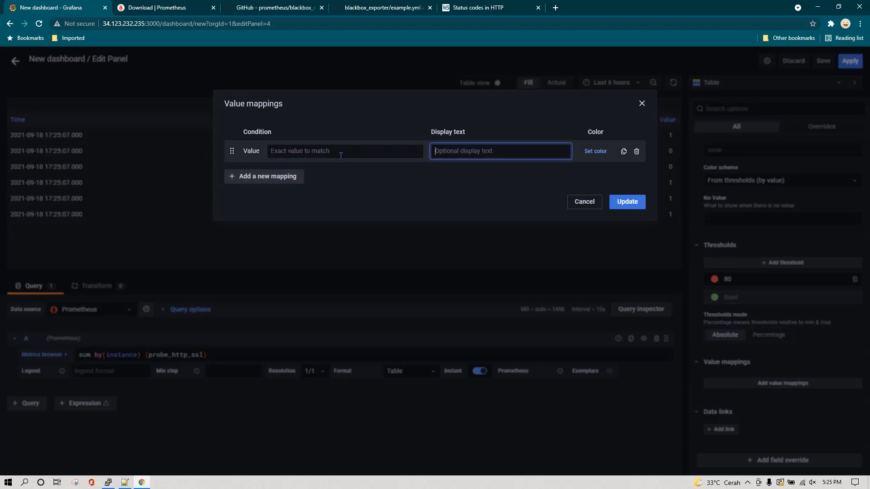
{"action": "left_click", "coordinate": [351, 150]}
{"action": "type", "text": "1"}
{"action": "left_click", "coordinate": [446, 154]}
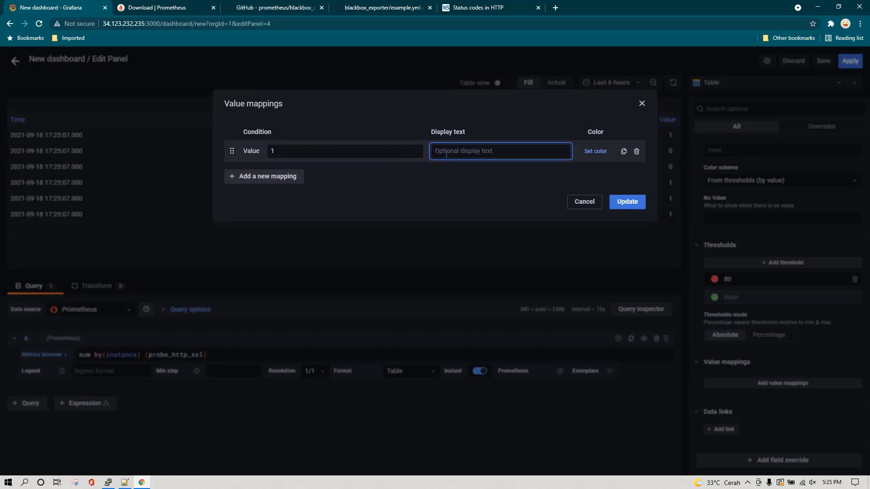
{"action": "type", "text": "SSL"}
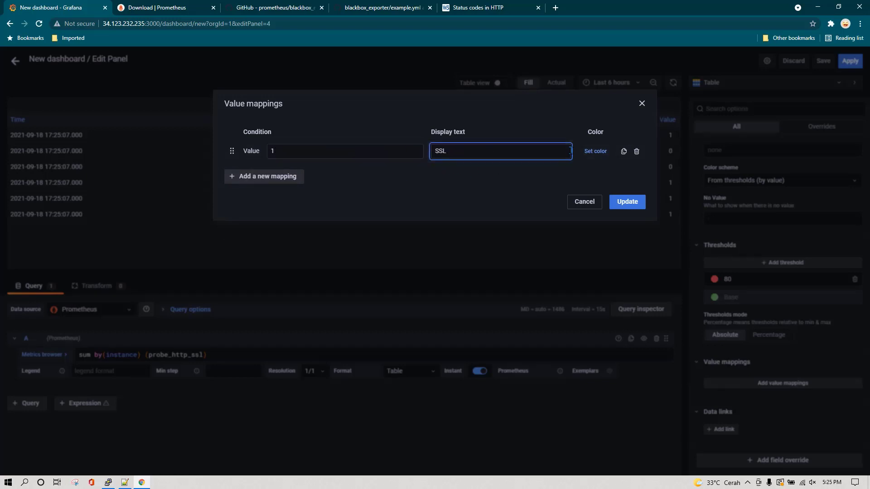
{"action": "left_click", "coordinate": [596, 151]}
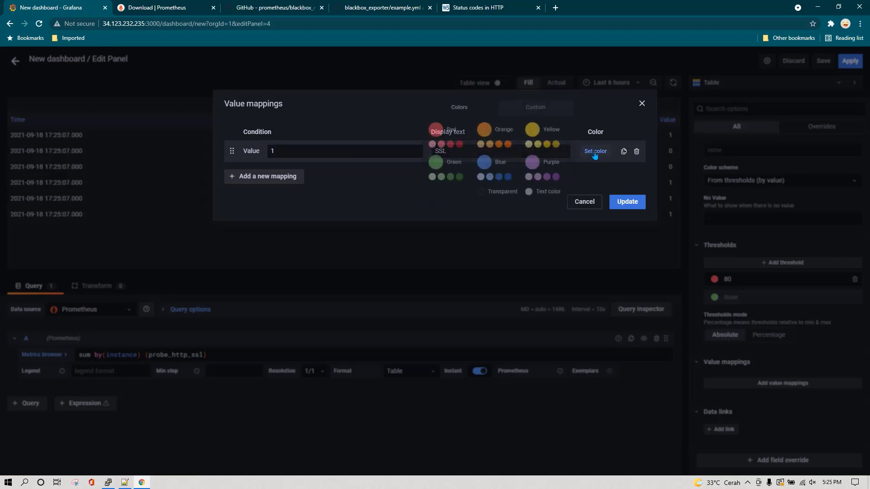
{"action": "left_click", "coordinate": [459, 177]}
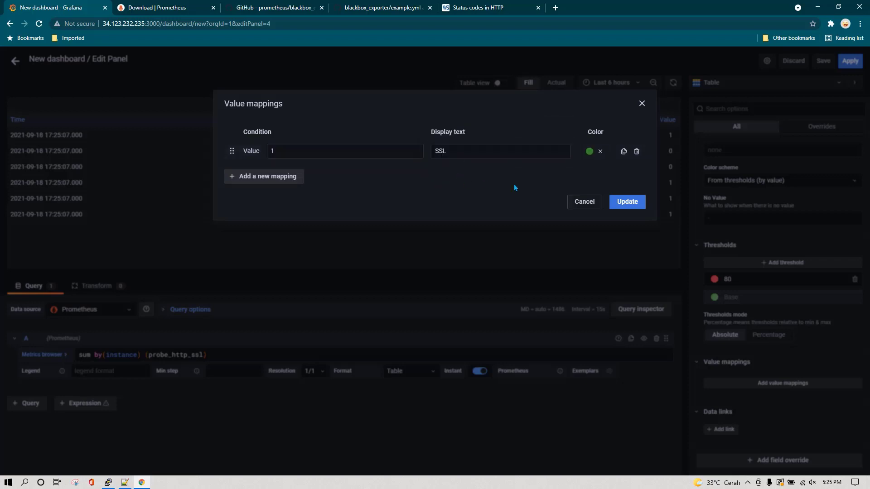
Add a second mapping showing 0 as yellow 'NO SSL', then save the mappings
{"action": "left_click", "coordinate": [269, 178]}
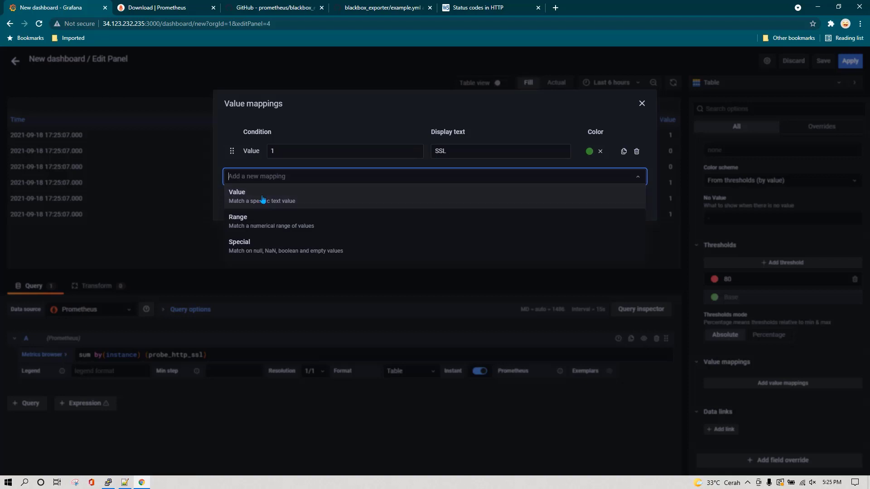
{"action": "left_click", "coordinate": [281, 196]}
{"action": "type", "text": "0"}
{"action": "left_click", "coordinate": [473, 179]}
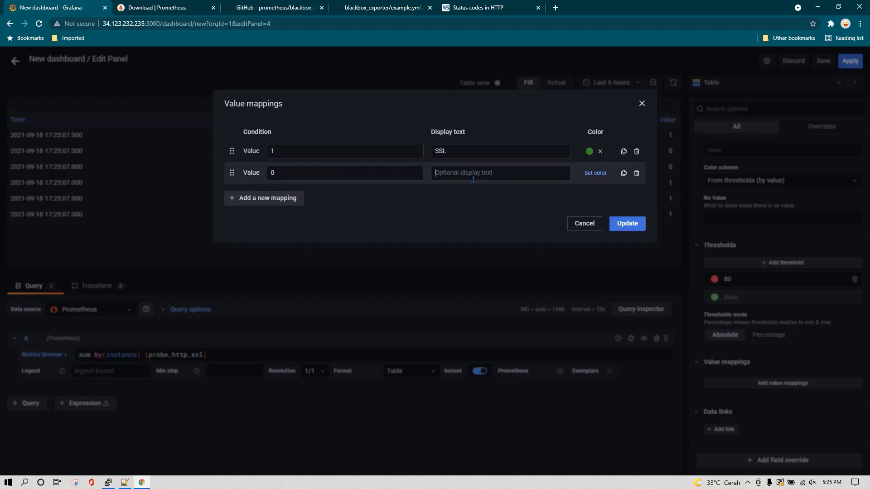
{"action": "type", "text": "NO"}
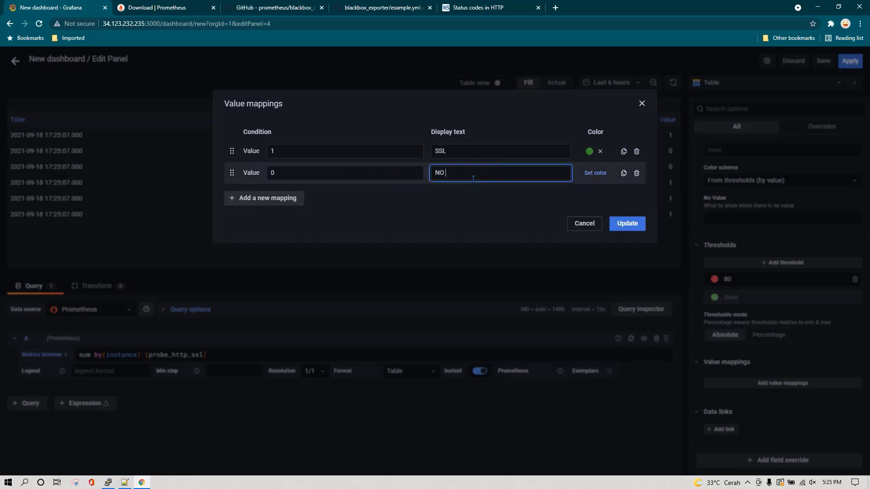
{"action": "type", "text": " SSL"}
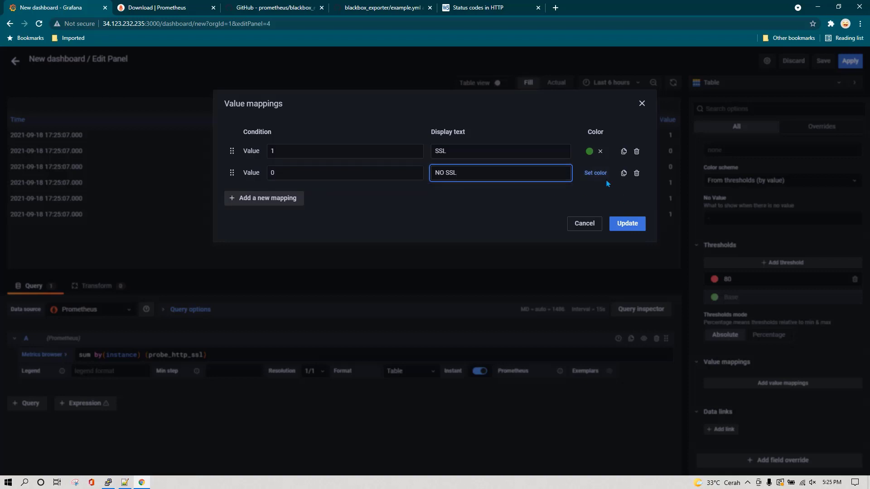
{"action": "left_click", "coordinate": [595, 173]}
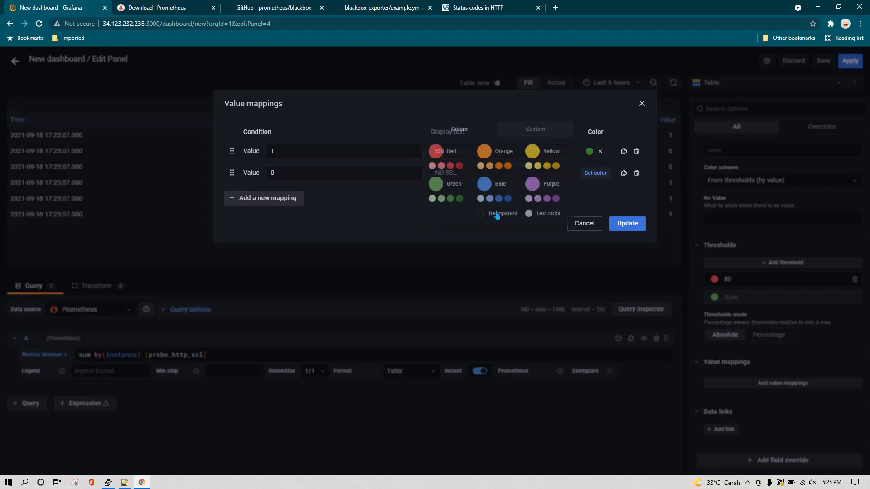
{"action": "left_click", "coordinate": [549, 166]}
{"action": "left_click", "coordinate": [625, 224]}
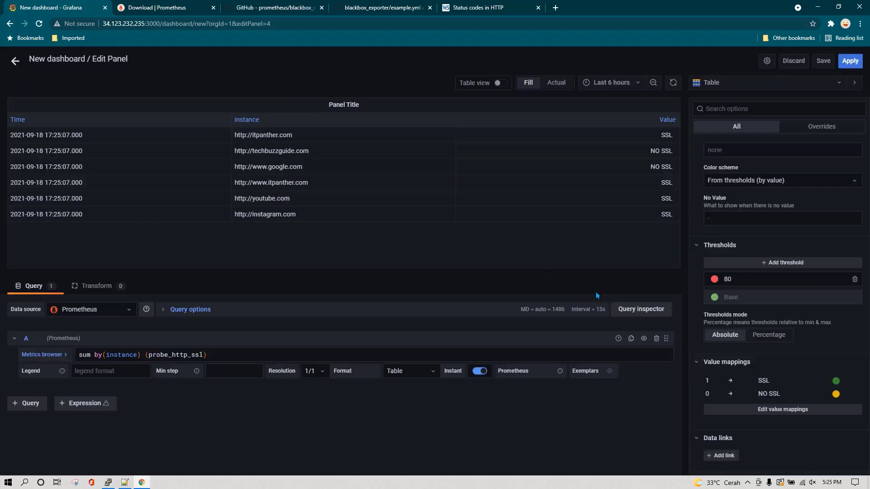
Set the table's Cell display mode to Color text
{"action": "scroll", "coordinate": [783, 346], "scroll_direction": "up", "scroll_amount": 10}
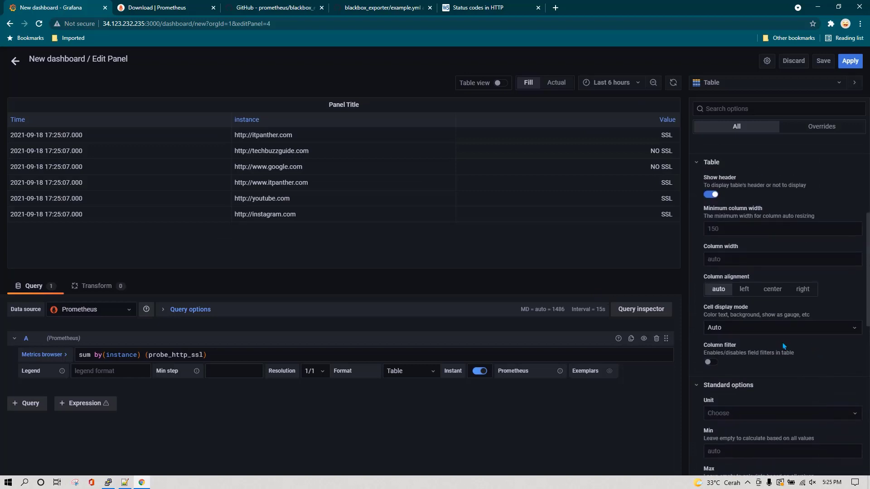
{"action": "left_click", "coordinate": [781, 327]}
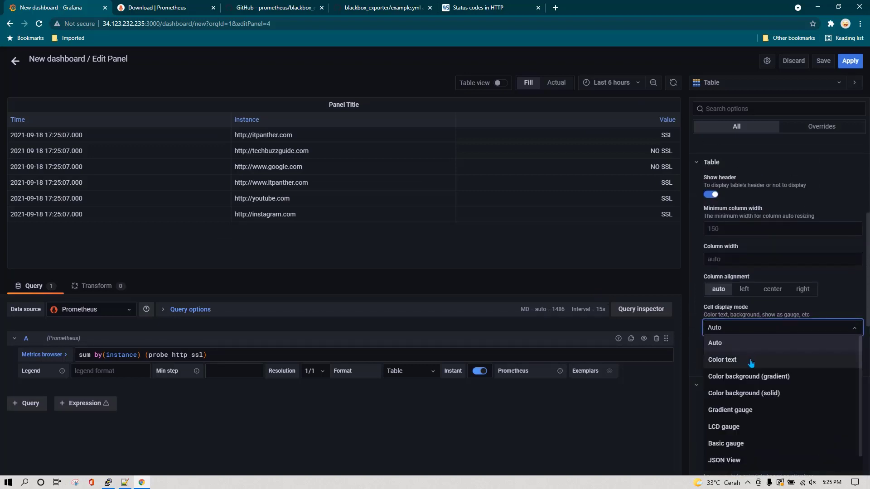
{"action": "left_click", "coordinate": [749, 361]}
{"action": "left_click", "coordinate": [780, 333]}
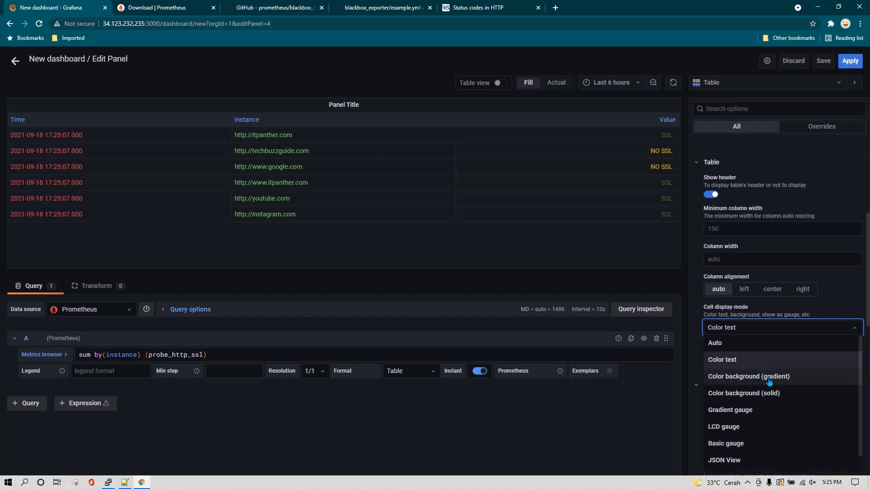
{"action": "left_click", "coordinate": [769, 380]}
{"action": "left_click", "coordinate": [778, 334]}
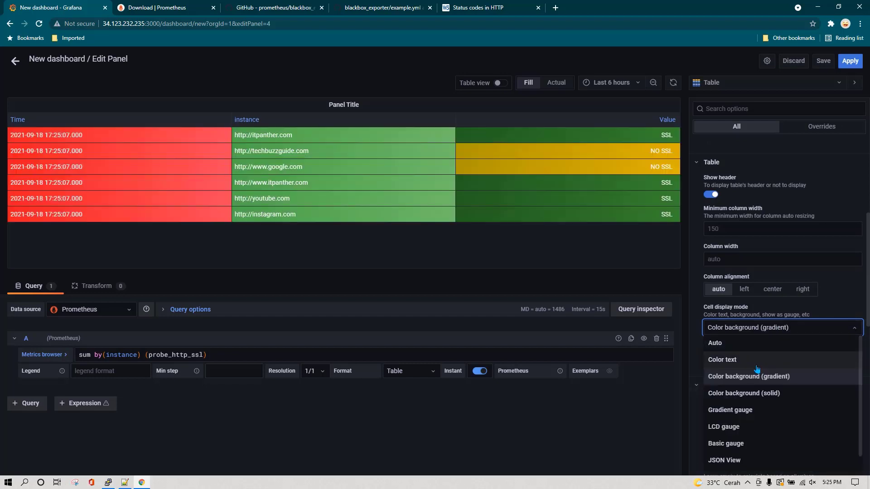
{"action": "left_click", "coordinate": [756, 361]}
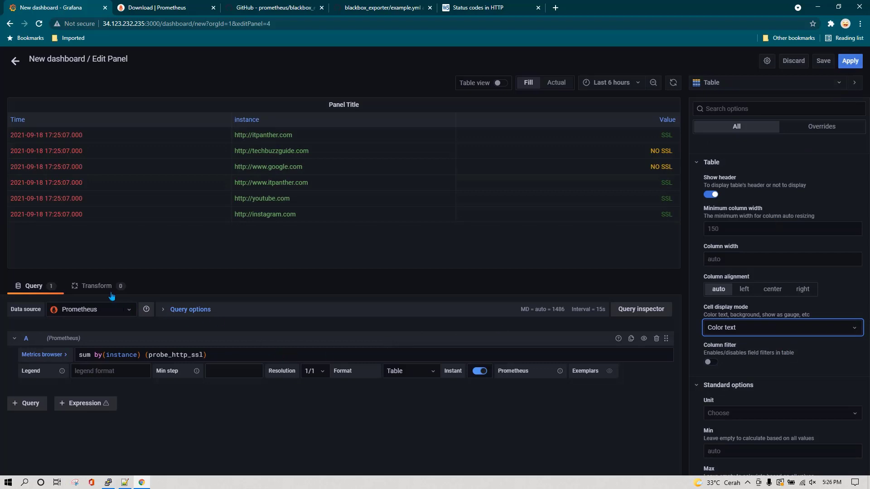
Add a Filter by name transformation that hides the Time column
{"action": "left_click", "coordinate": [95, 286]}
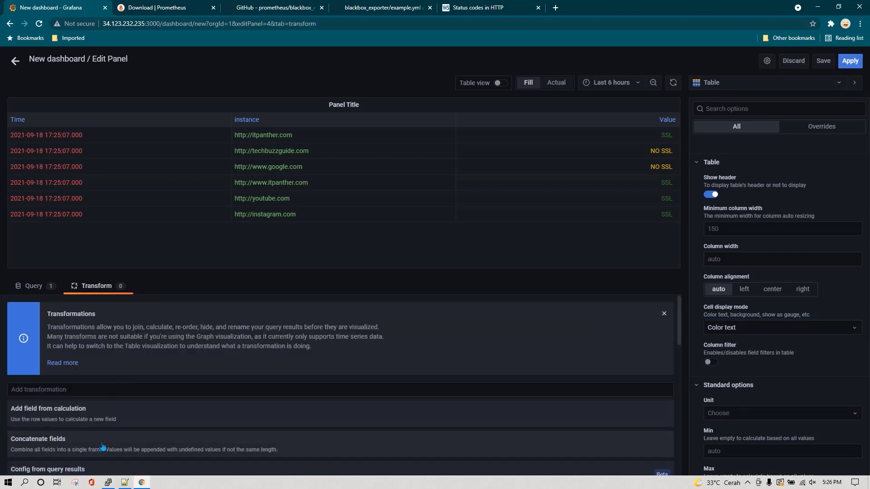
{"action": "scroll", "coordinate": [93, 444], "scroll_direction": "down", "scroll_amount": 2}
{"action": "left_click", "coordinate": [75, 416]}
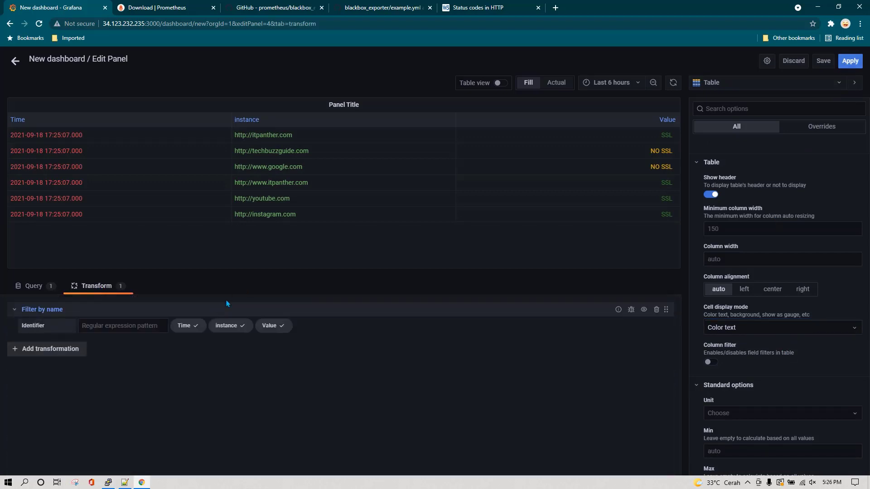
{"action": "left_click", "coordinate": [195, 327]}
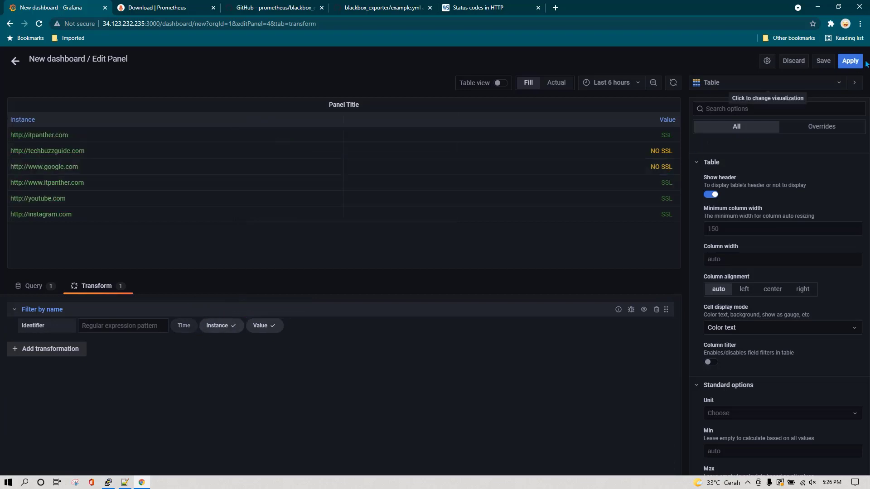
Title the panel 'SSL', apply it, and move it beside Website Status
{"action": "scroll", "coordinate": [743, 212], "scroll_direction": "up", "scroll_amount": 5}
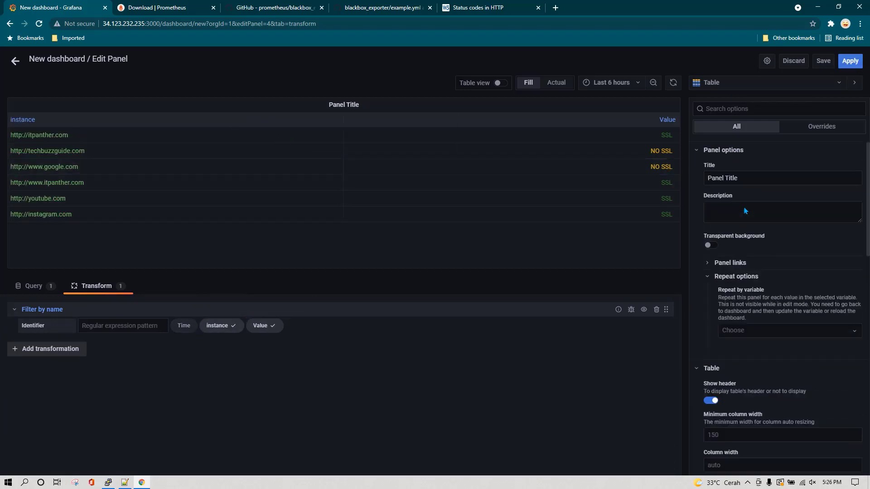
{"action": "triple_click", "coordinate": [757, 183]}
{"action": "type", "text": "SSL"}
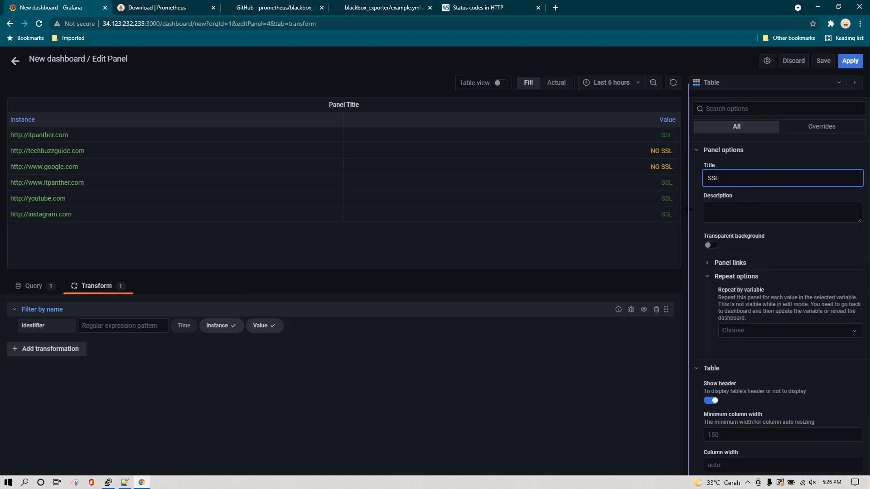
{"action": "left_click", "coordinate": [846, 62]}
{"action": "left_click_drag", "start_coordinate": [286, 94], "coordinate": [510, 97]}
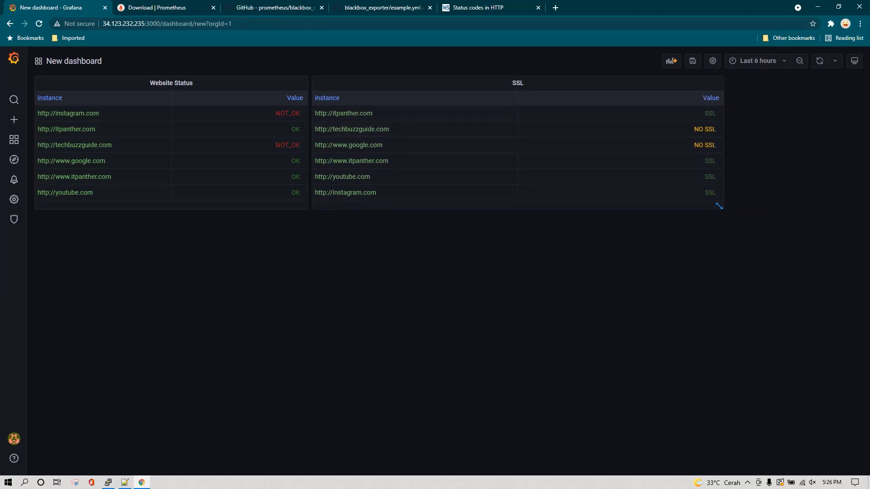
Narrow the SSL panel to Website Status's width, then switch to the Notepad++ query notes
{"action": "left_click_drag", "start_coordinate": [719, 206], "coordinate": [584, 207]}
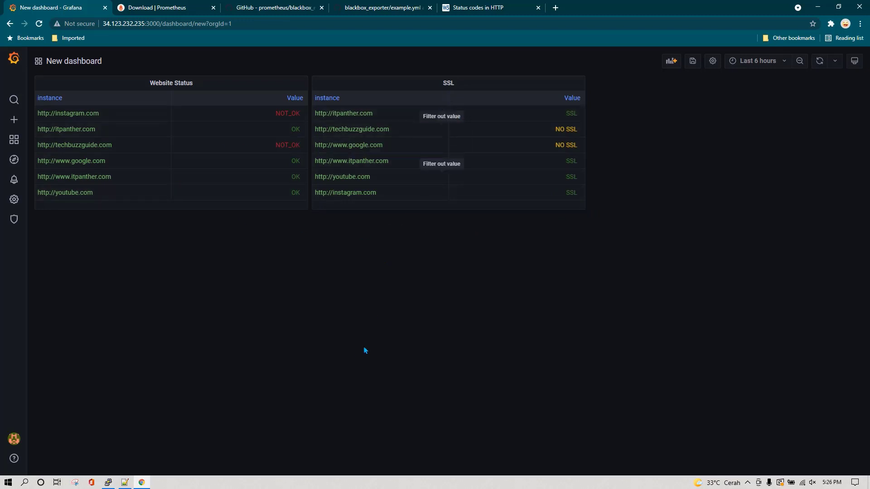
{"action": "left_click", "coordinate": [125, 483]}
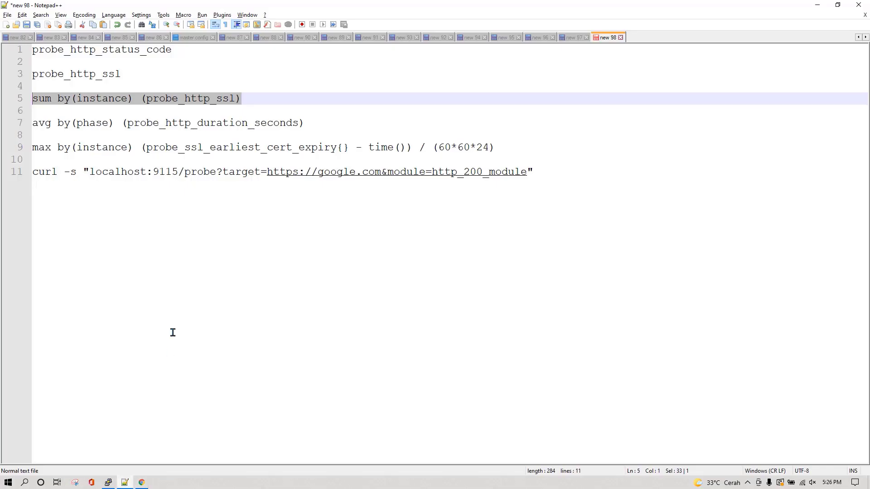
Select the line 7 avg by(phase) probe_http_duration_seconds query, then return to Grafana
{"action": "left_click", "coordinate": [161, 129]}
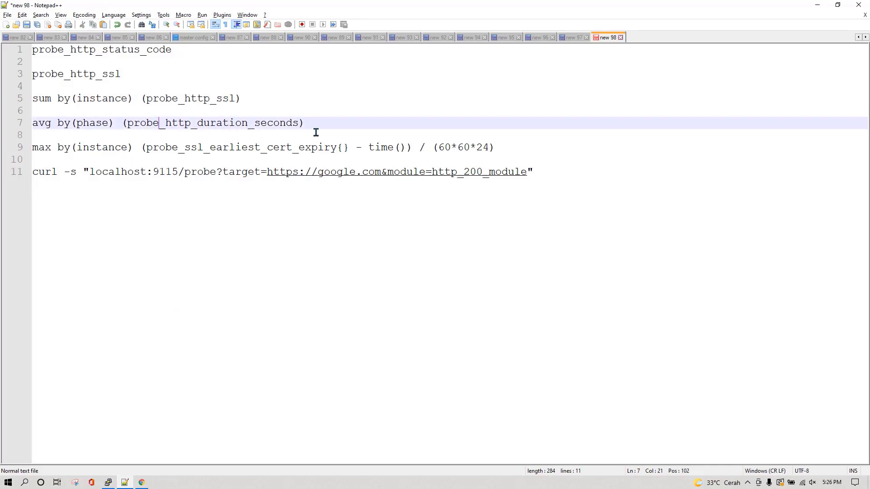
{"action": "left_click", "coordinate": [70, 134]}
{"action": "double_click", "coordinate": [185, 131]}
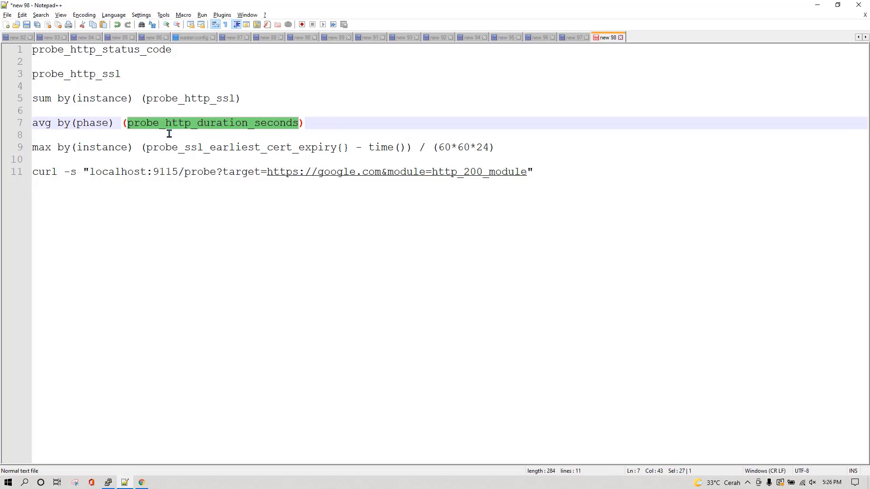
{"action": "left_click_drag", "start_coordinate": [314, 122], "coordinate": [31, 124]}
{"action": "key", "text": "alt+Tab"}
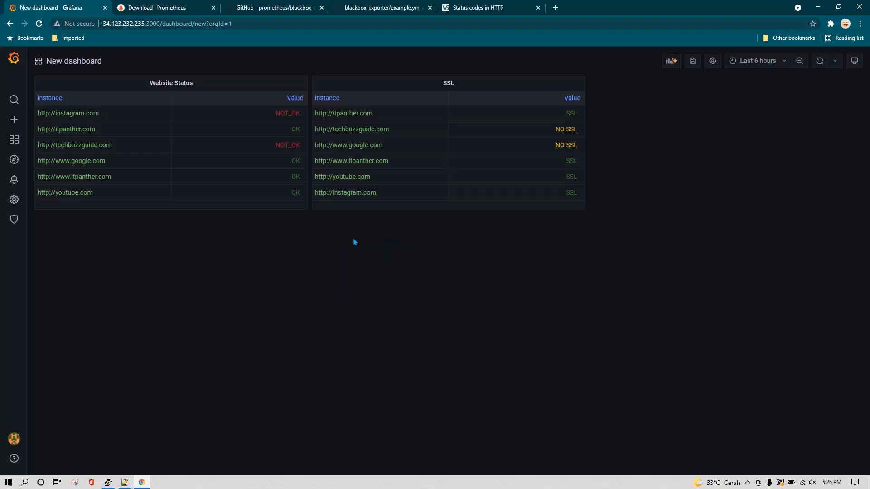
Add an empty panel running avg by(phase)(probe_http_duration_seconds) over the Last 15 minutes
{"action": "left_click", "coordinate": [671, 63]}
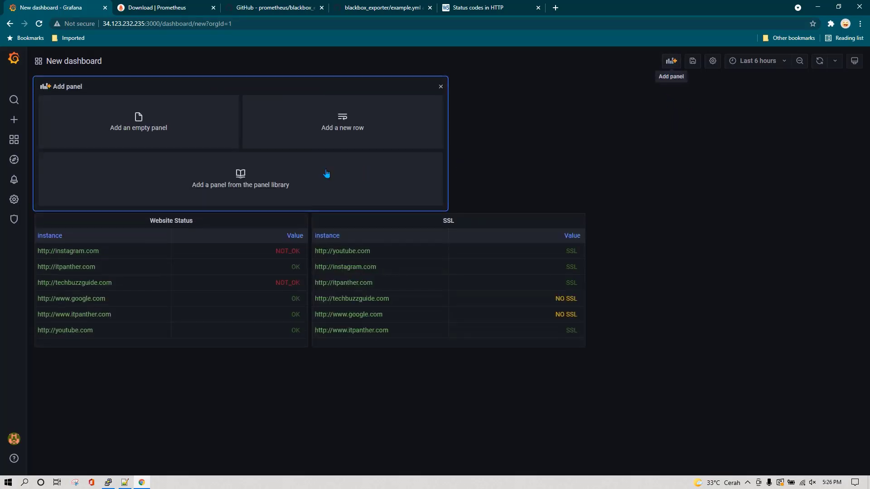
{"action": "left_click", "coordinate": [175, 129]}
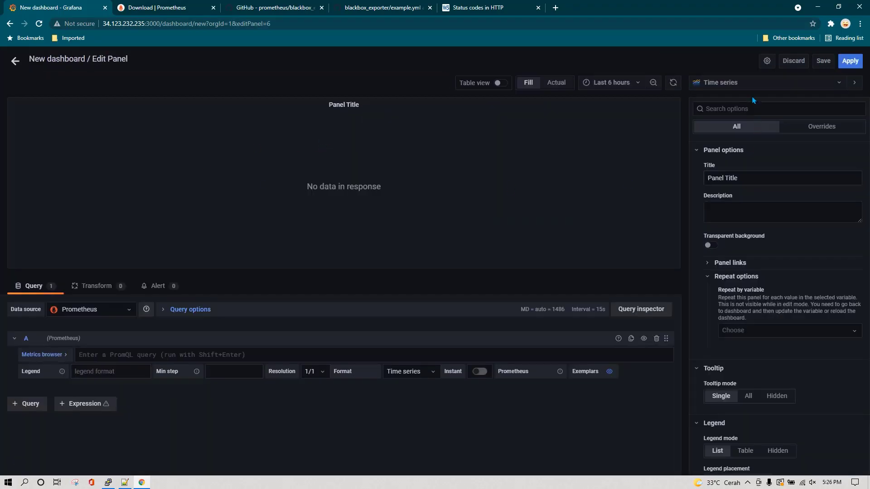
{"action": "left_click", "coordinate": [174, 355]}
{"action": "type", "text": "avg by(phase) (probe_http_duration_seconds)"}
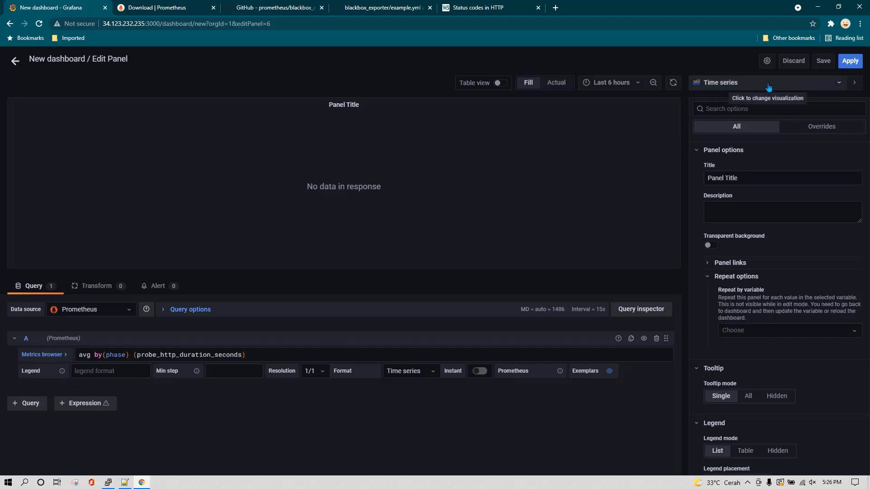
{"action": "left_click", "coordinate": [366, 420]}
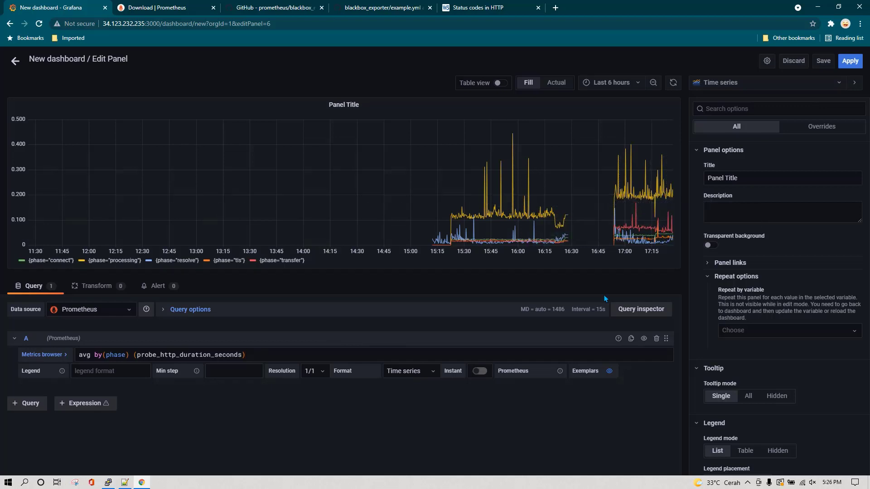
{"action": "left_click", "coordinate": [639, 83]}
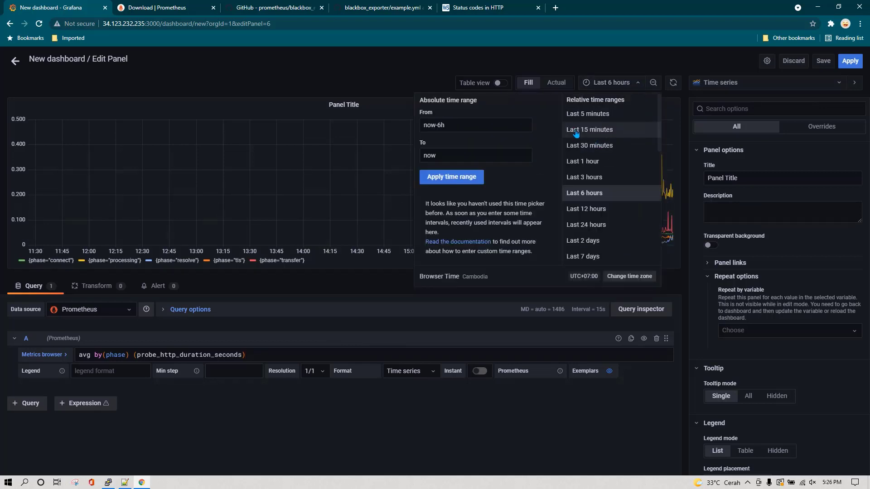
{"action": "left_click", "coordinate": [597, 130]}
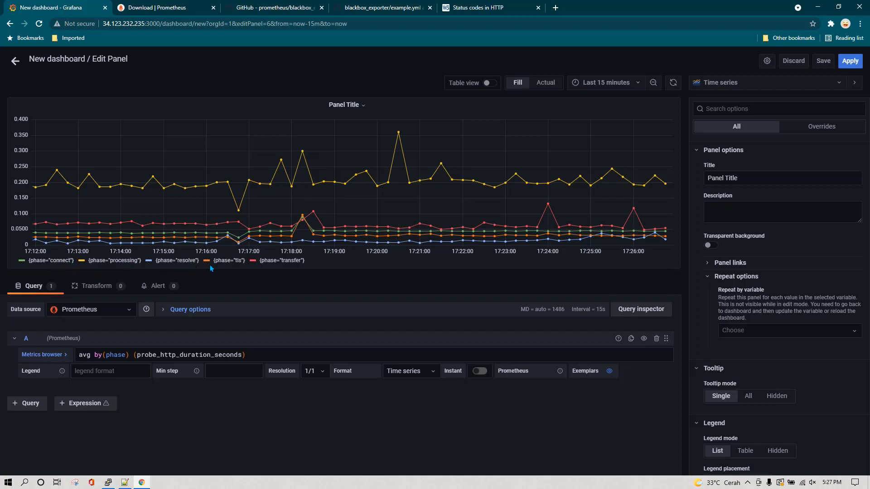
Set the query's Legend format to {{phase}}
{"action": "left_click", "coordinate": [119, 371]}
{"action": "type", "text": "{{phase}}"}
{"action": "left_click", "coordinate": [227, 414]}
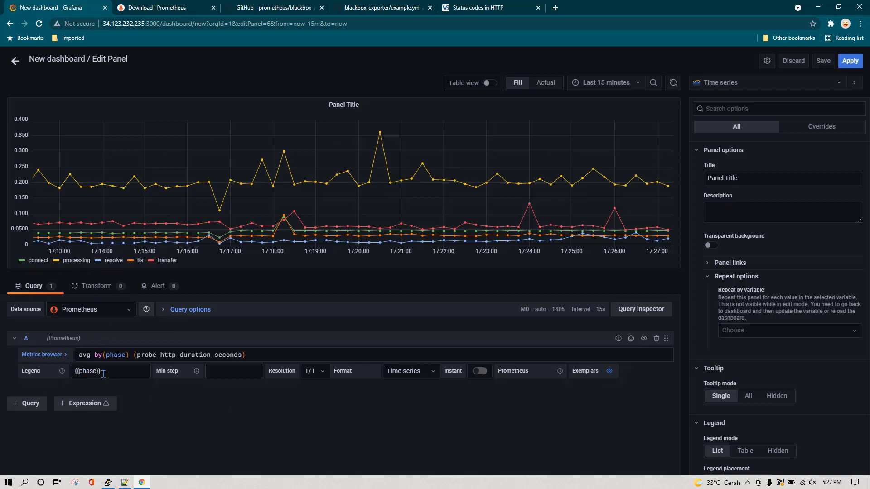
Switch the legend to Table mode with Max and Min values
{"action": "scroll", "coordinate": [752, 362], "scroll_direction": "down", "scroll_amount": 2}
{"action": "left_click", "coordinate": [745, 360]}
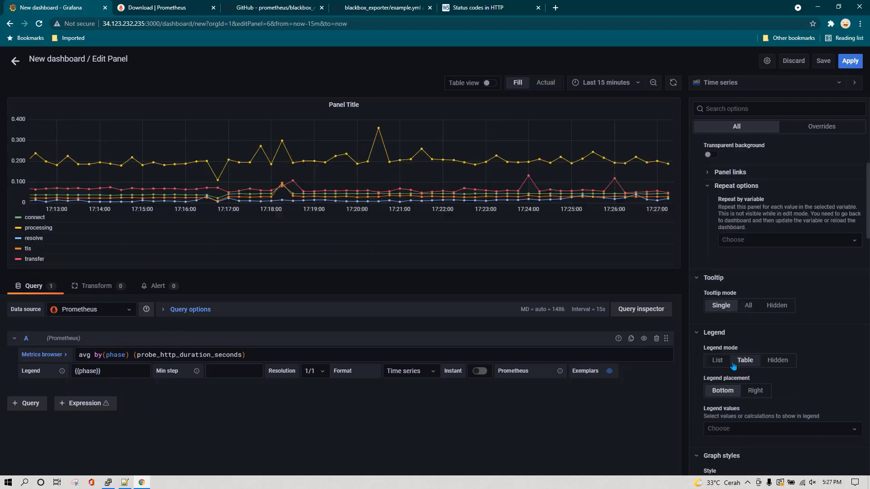
{"action": "scroll", "coordinate": [781, 356], "scroll_direction": "down", "scroll_amount": 3}
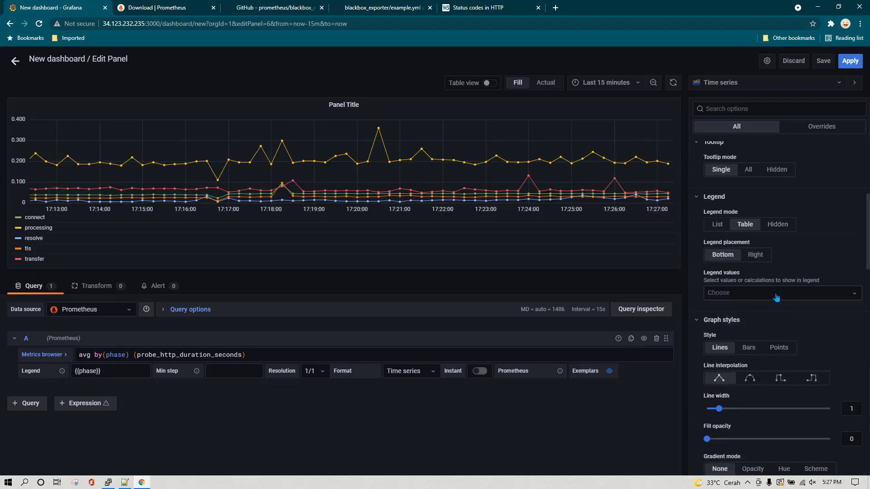
{"action": "left_click", "coordinate": [776, 297]}
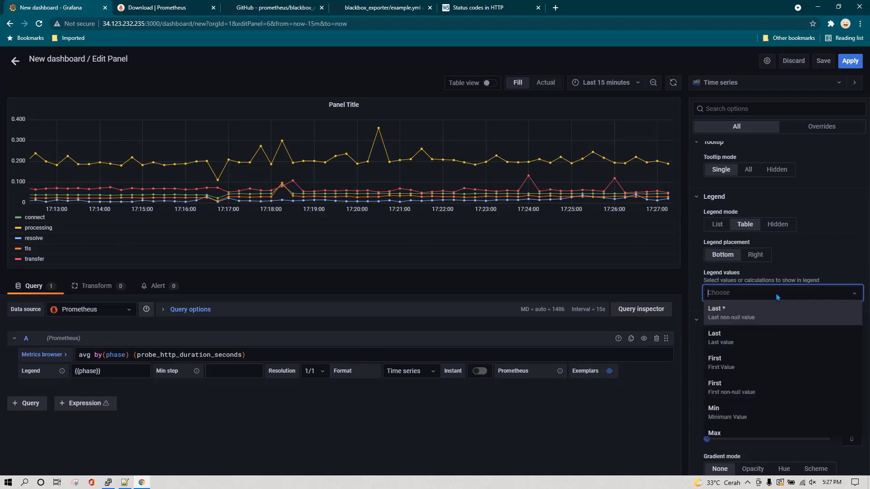
{"action": "type", "text": "max"}
{"action": "left_click", "coordinate": [761, 305]}
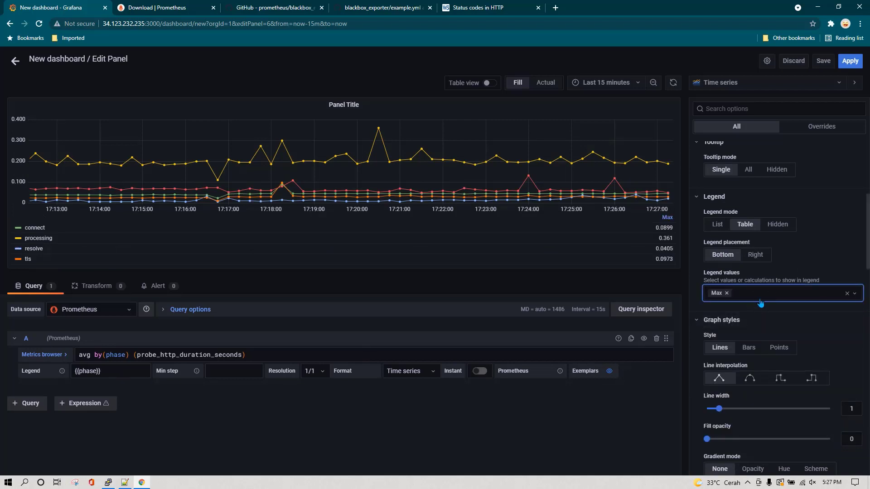
{"action": "type", "text": "min"}
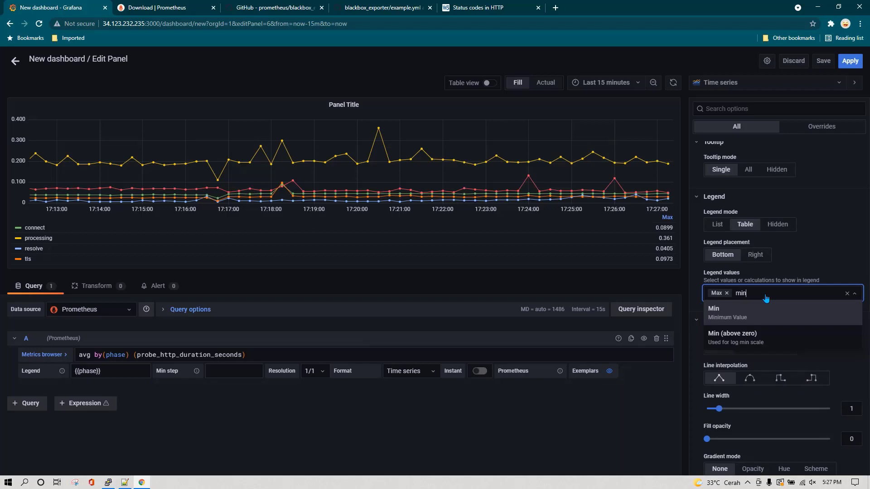
{"action": "left_click", "coordinate": [750, 311]}
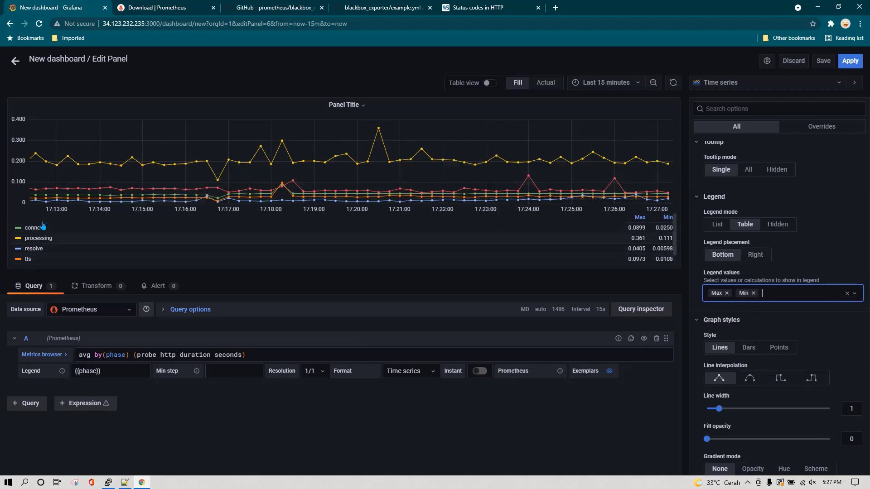
{"action": "left_click", "coordinate": [343, 105]}
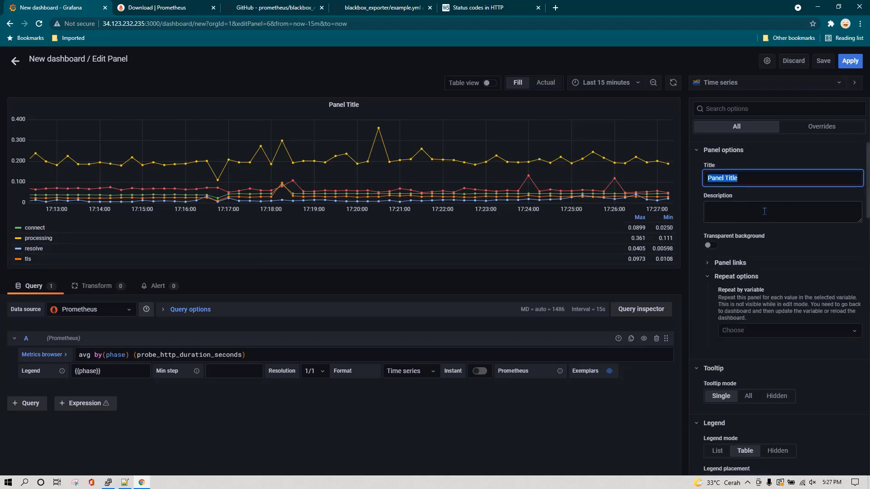
Title the panel 'HTTP Duration' and apply it to the dashboard
{"action": "type", "text": "HTTP Duration"}
{"action": "left_click", "coordinate": [849, 61]}
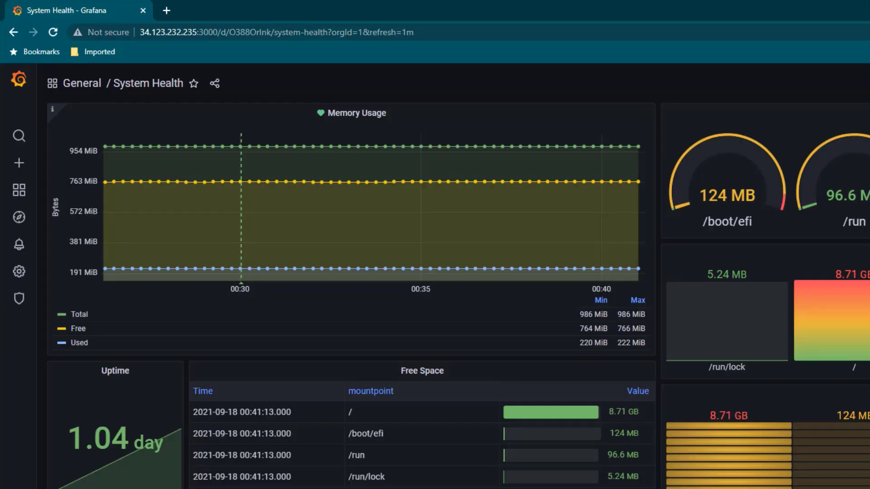
Go to the Alerting Notification channels page
{"action": "mouse_move", "coordinate": [19, 244]}
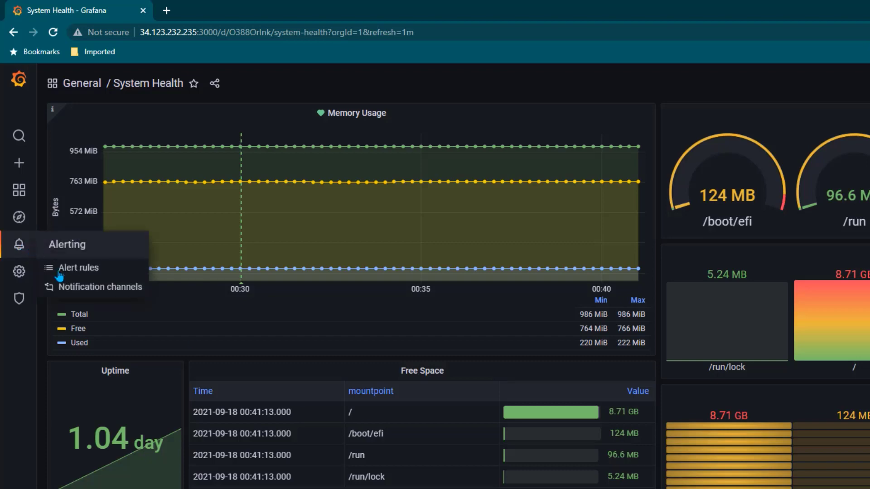
{"action": "left_click", "coordinate": [103, 290]}
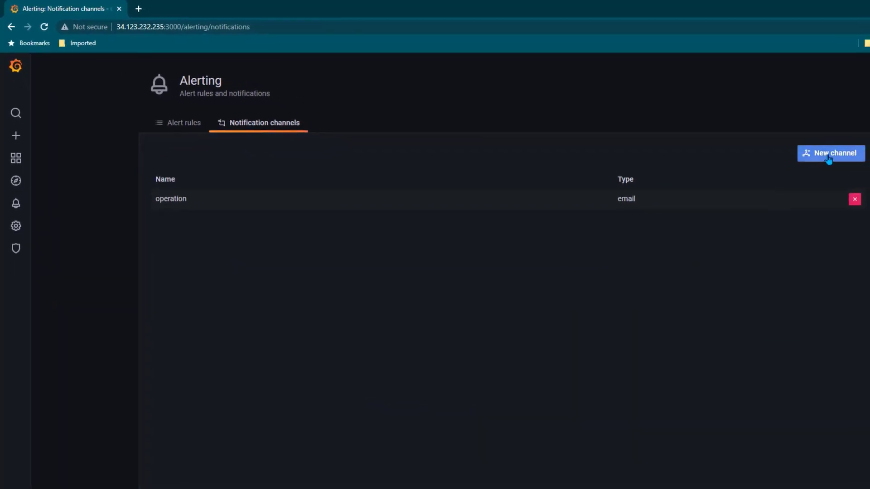
Create a new Telegram channel named 'operation-telegram' and clear its Chat ID field
{"action": "left_click", "coordinate": [831, 154]}
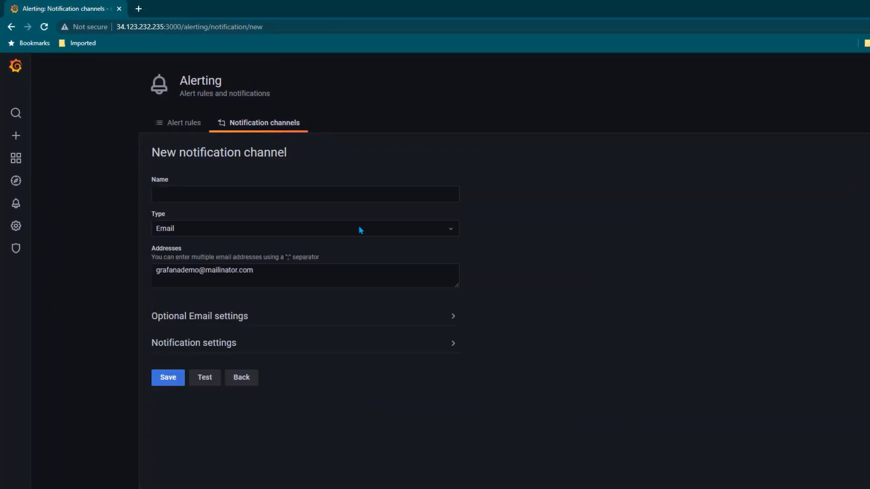
{"action": "left_click", "coordinate": [246, 233]}
{"action": "scroll", "coordinate": [259, 334], "scroll_direction": "down", "scroll_amount": 7}
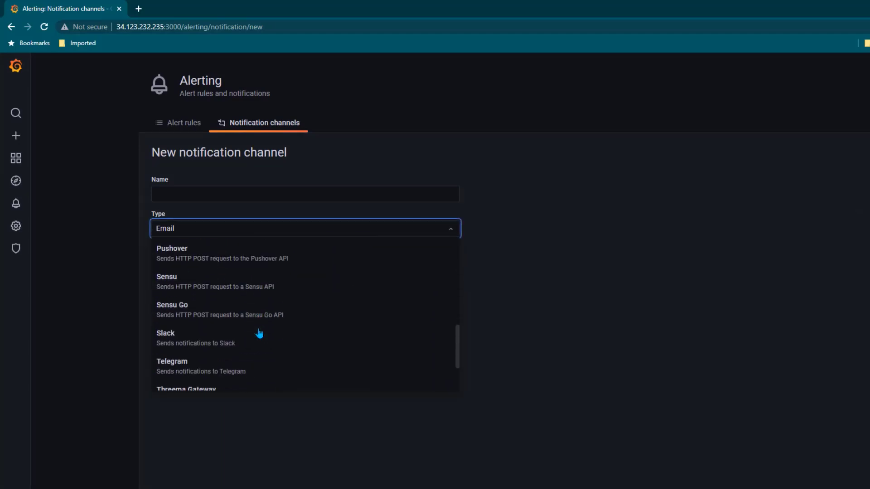
{"action": "scroll", "coordinate": [245, 331], "scroll_direction": "down", "scroll_amount": 2}
{"action": "left_click", "coordinate": [219, 294]}
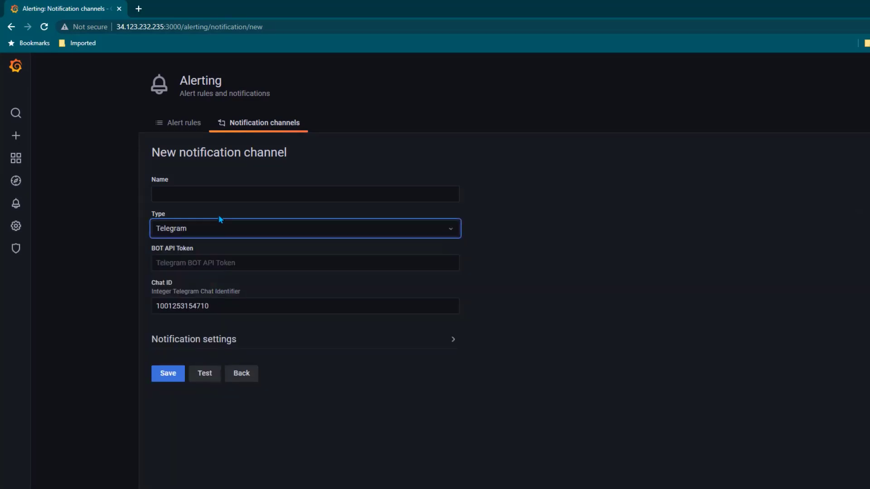
{"action": "left_click", "coordinate": [214, 195]}
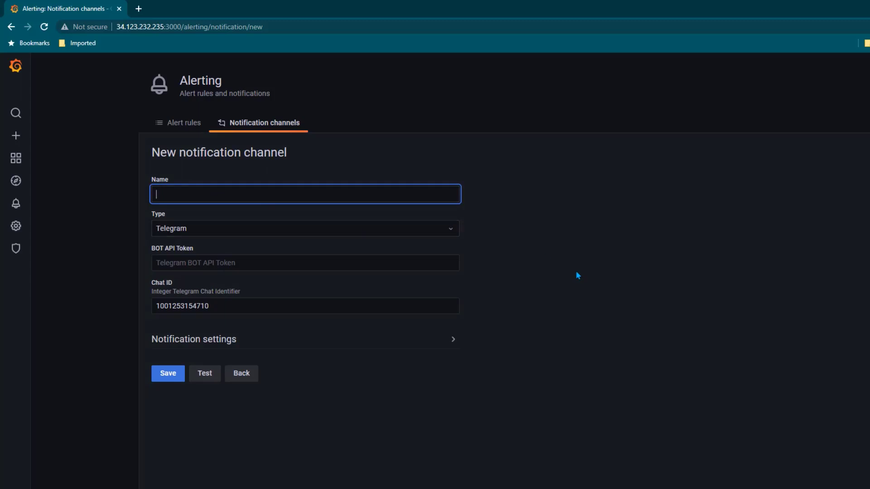
{"action": "type", "text": "operation-telegram"}
{"action": "left_click_drag", "start_coordinate": [231, 310], "coordinate": [142, 312]}
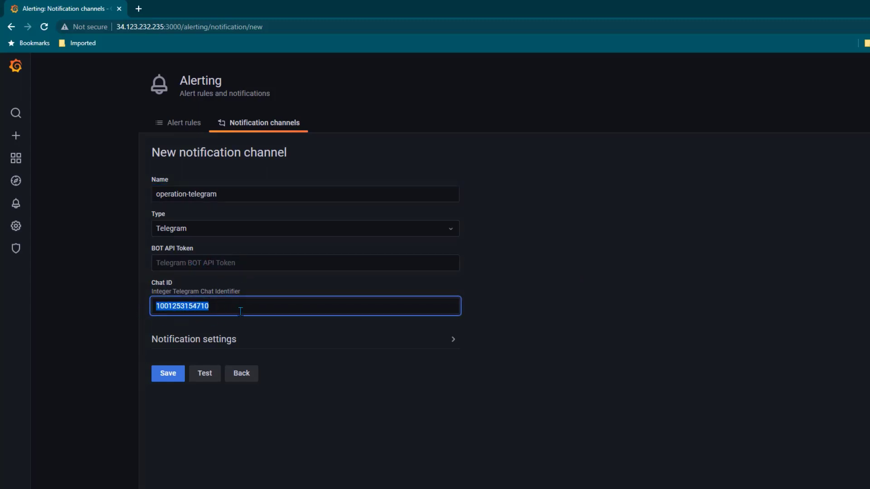
{"action": "key", "text": "BackSpace"}
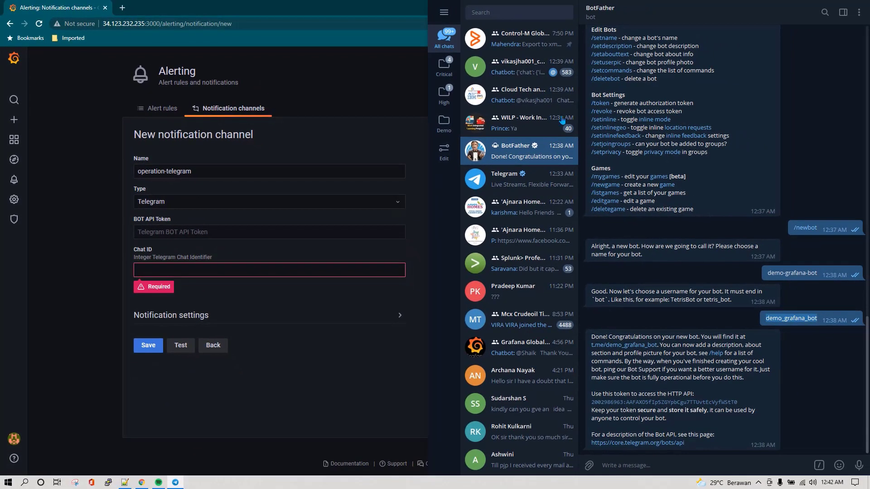
Open the BotFather chat in Telegram and send it /start
{"action": "left_click", "coordinate": [504, 12]}
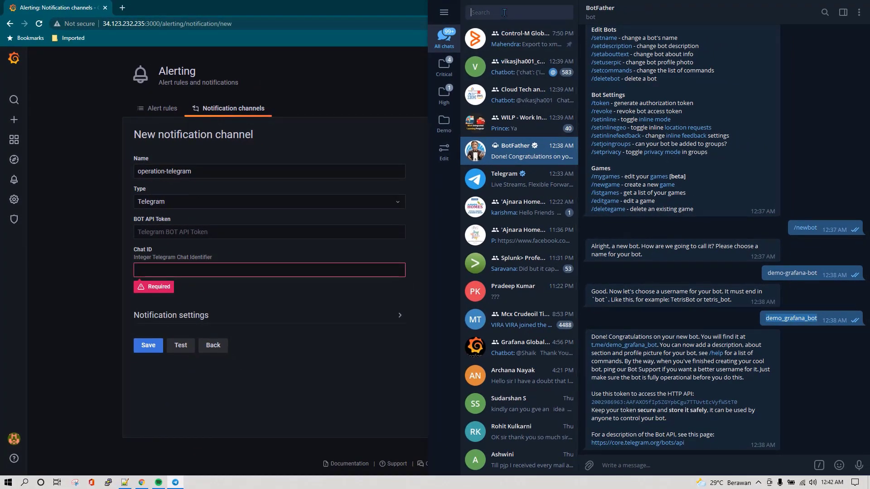
{"action": "type", "text": "botfath"}
{"action": "key", "text": "Escape"}
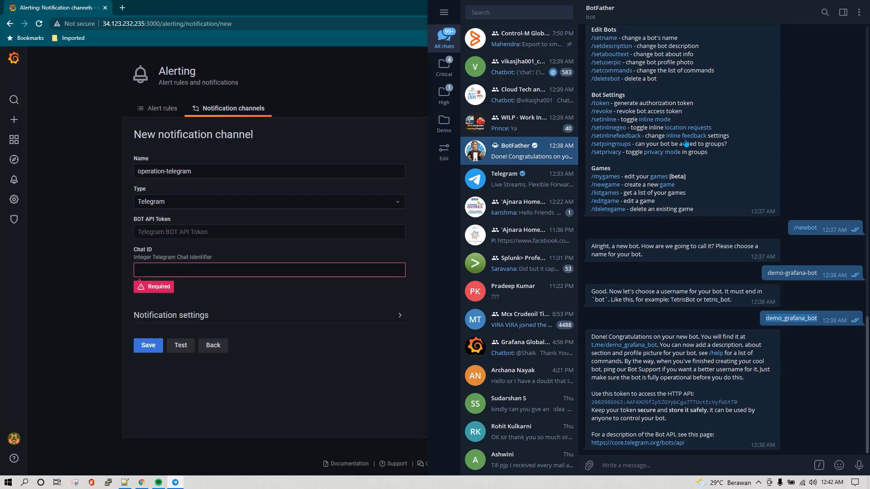
{"action": "left_click", "coordinate": [669, 463]}
{"action": "type", "text": "/start"}
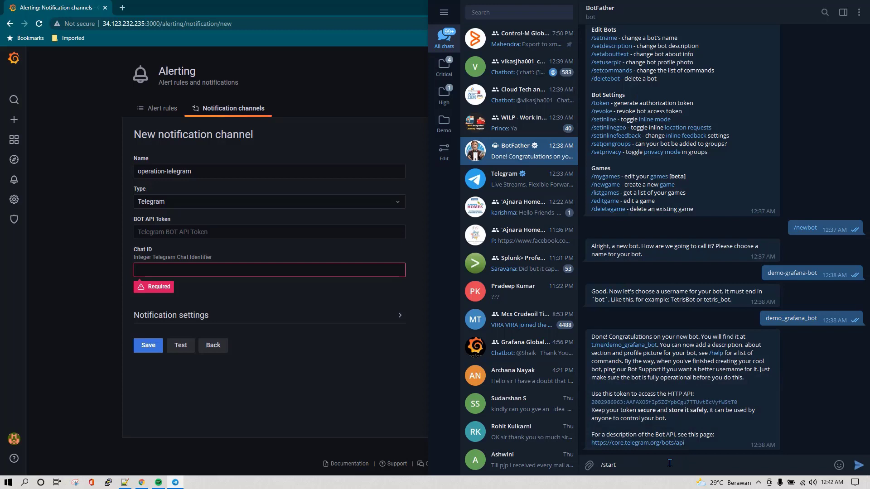
{"action": "key", "text": "Return"}
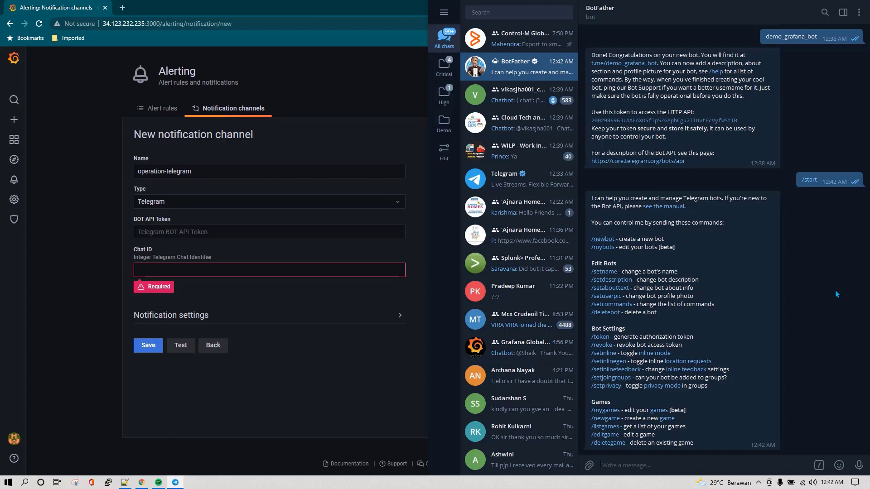
Create a new bot with /newbot, named grafana8 with username grafana8_bot
{"action": "type", "text": "/newbot"}
{"action": "key", "text": "Return"}
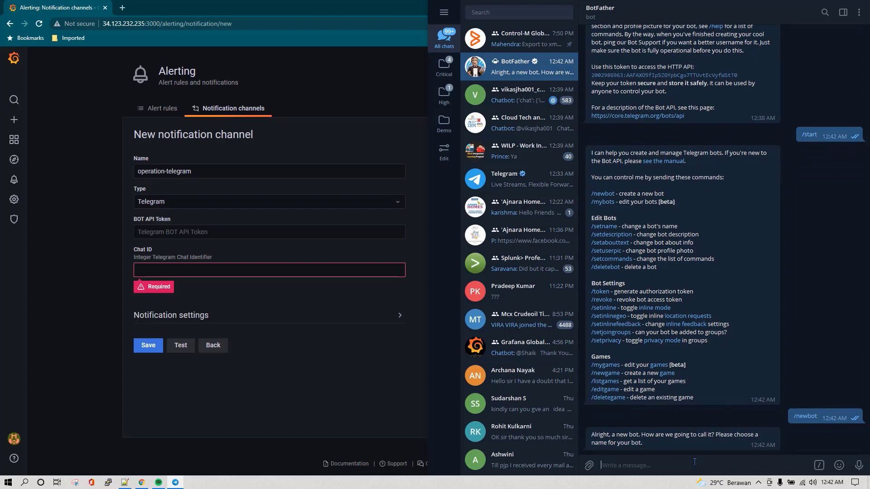
{"action": "type", "text": "grafana8"}
{"action": "key", "text": "Return"}
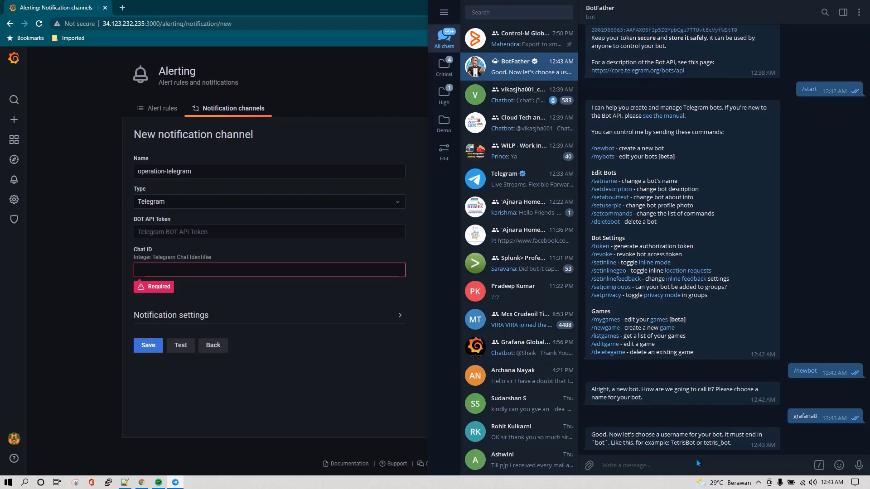
{"action": "type", "text": "grafana8_bot"}
{"action": "left_click_drag", "start_coordinate": [738, 447], "coordinate": [659, 436]}
{"action": "left_click", "coordinate": [655, 458]}
{"action": "key", "text": "Return"}
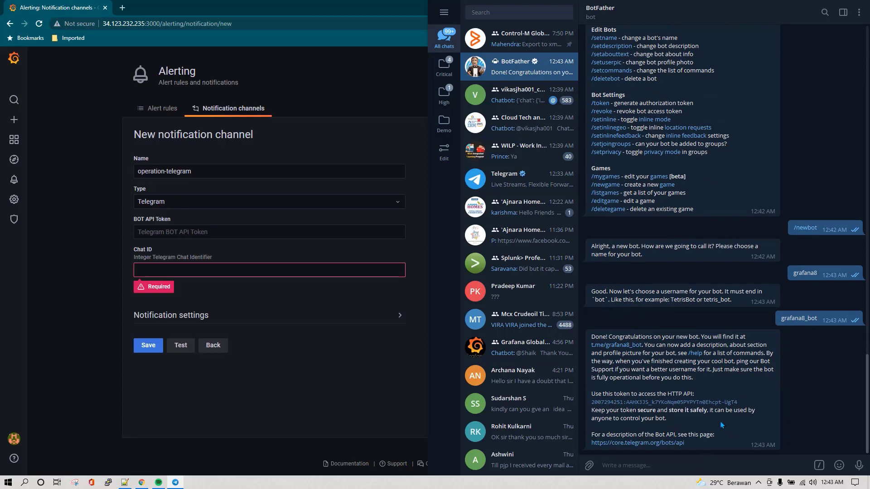
Copy the new bot's access token into Grafana's BOT API Token field
{"action": "left_click_drag", "start_coordinate": [743, 404], "coordinate": [593, 406]}
{"action": "key", "text": "ctrl+c"}
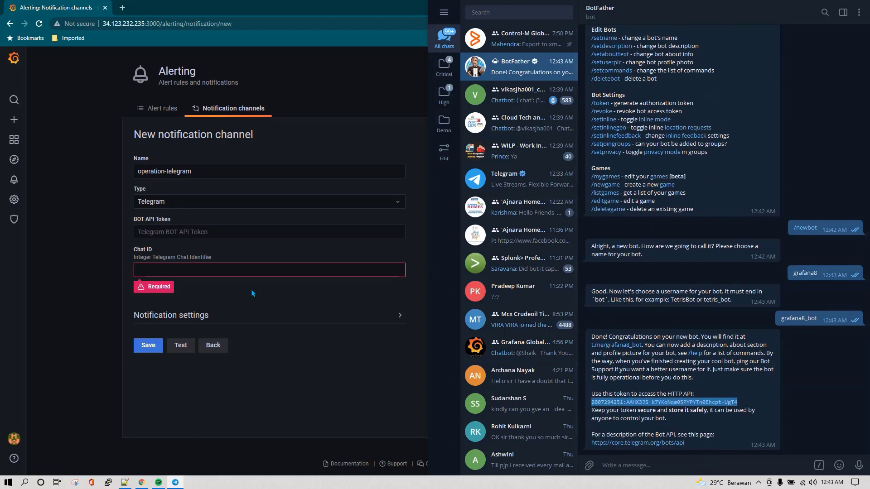
{"action": "left_click", "coordinate": [218, 232]}
{"action": "key", "text": "ctrl+v"}
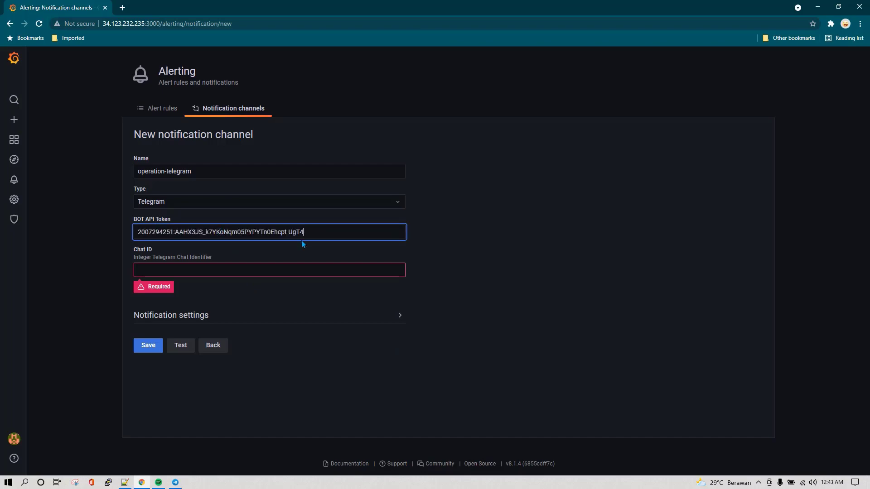
{"action": "left_click", "coordinate": [304, 269]}
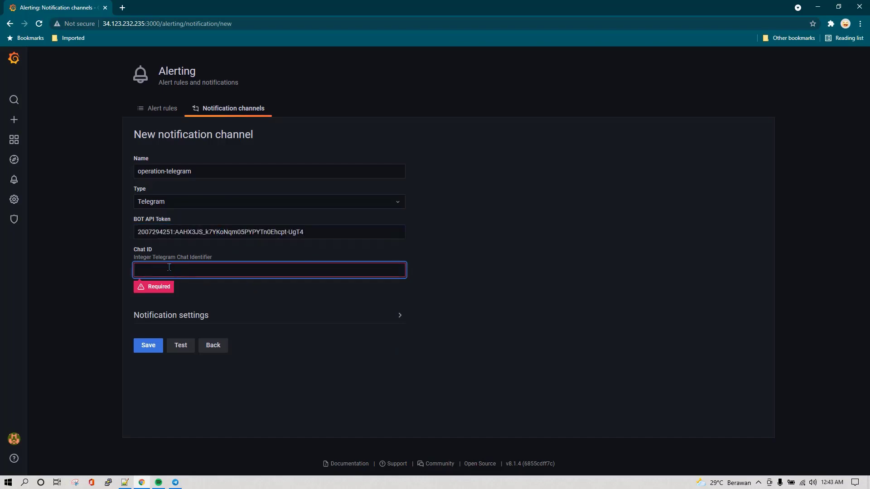
Add the grafana8 bot as a member of the Cloud Tech and Cerifications group
{"action": "key", "text": "alt+Tab"}
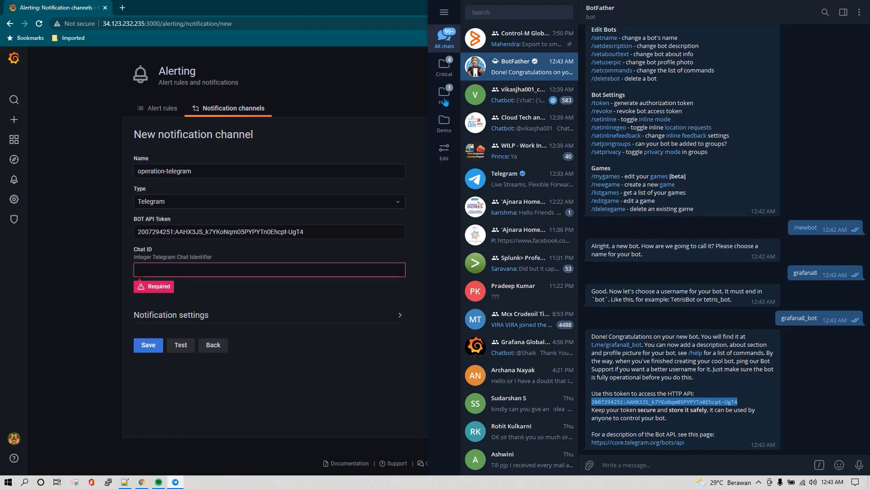
{"action": "left_click", "coordinate": [443, 95]}
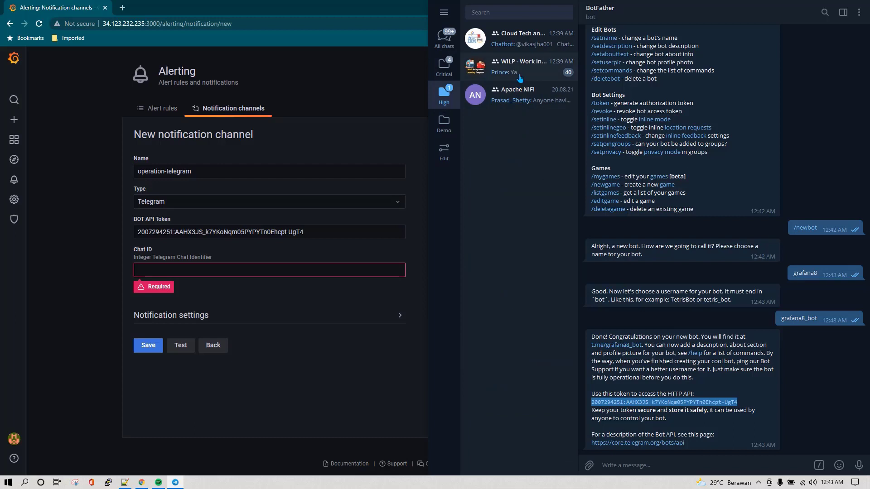
{"action": "left_click", "coordinate": [521, 42]}
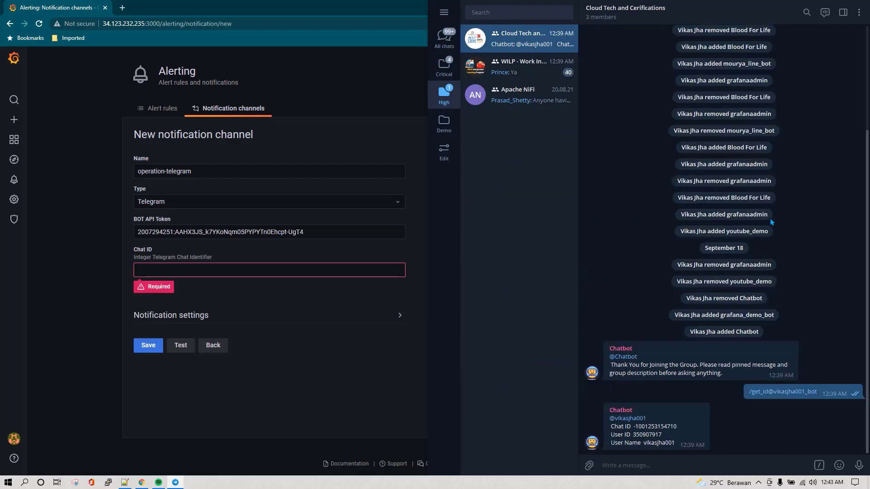
{"action": "left_click", "coordinate": [700, 18]}
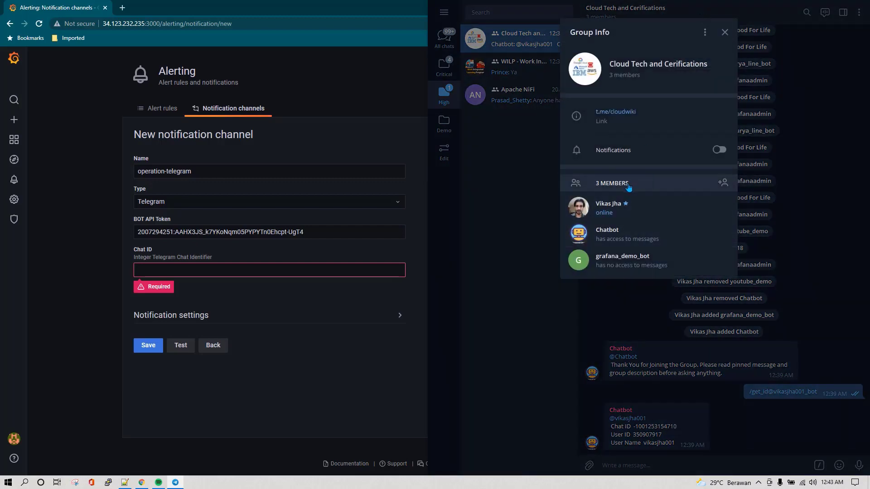
{"action": "left_click", "coordinate": [723, 183]}
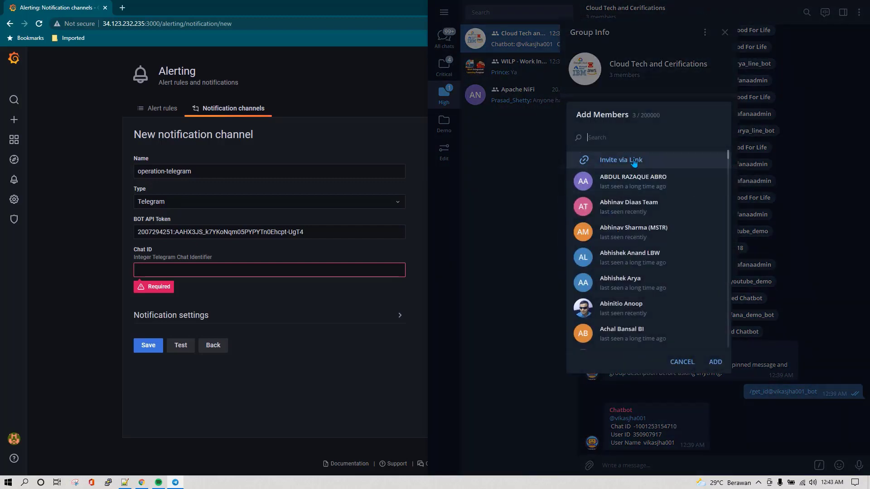
{"action": "type", "text": "grafana8_bot"}
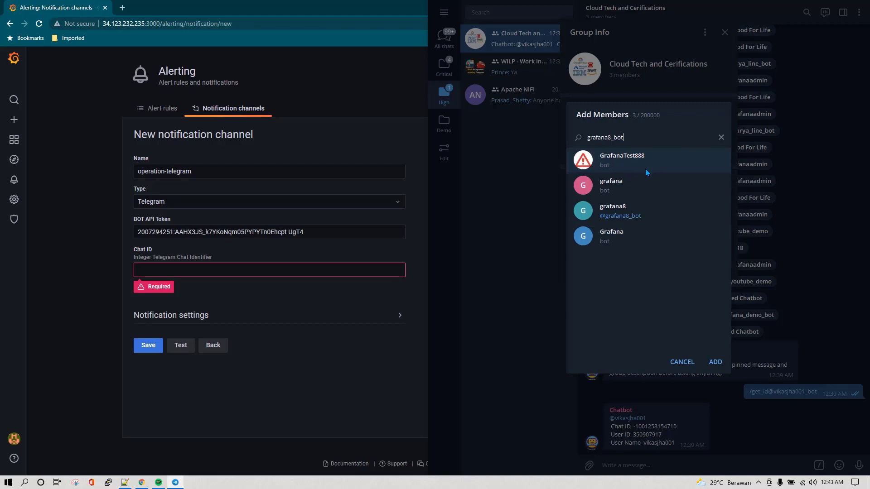
{"action": "left_click", "coordinate": [632, 212]}
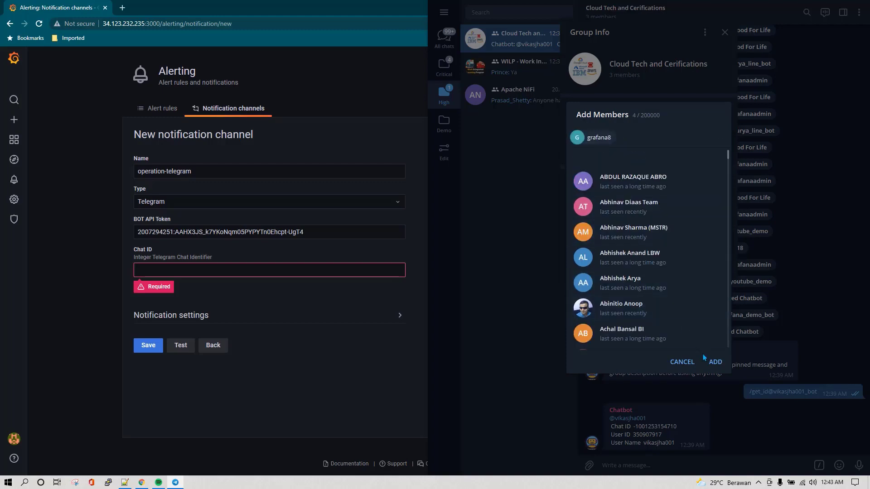
{"action": "left_click", "coordinate": [715, 362]}
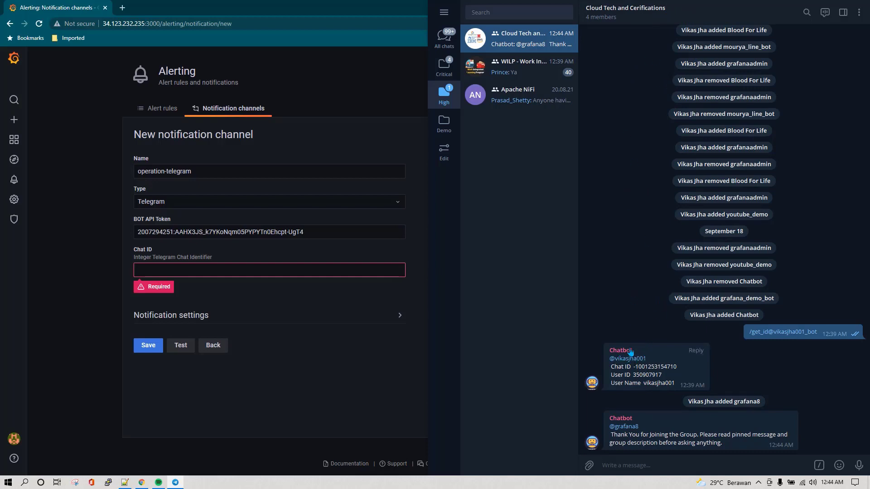
Reopen the group info and start adding another member, then cancel and close it
{"action": "left_click", "coordinate": [859, 16]}
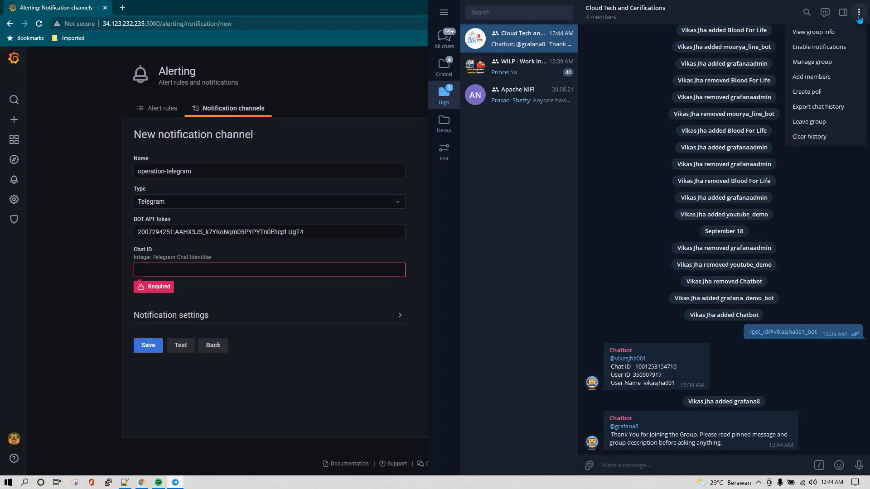
{"action": "left_click", "coordinate": [697, 18]}
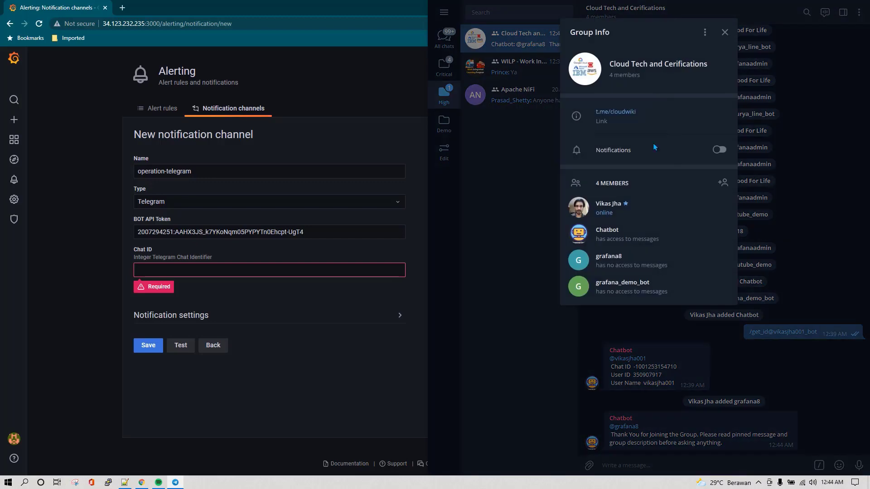
{"action": "left_click", "coordinate": [722, 182]}
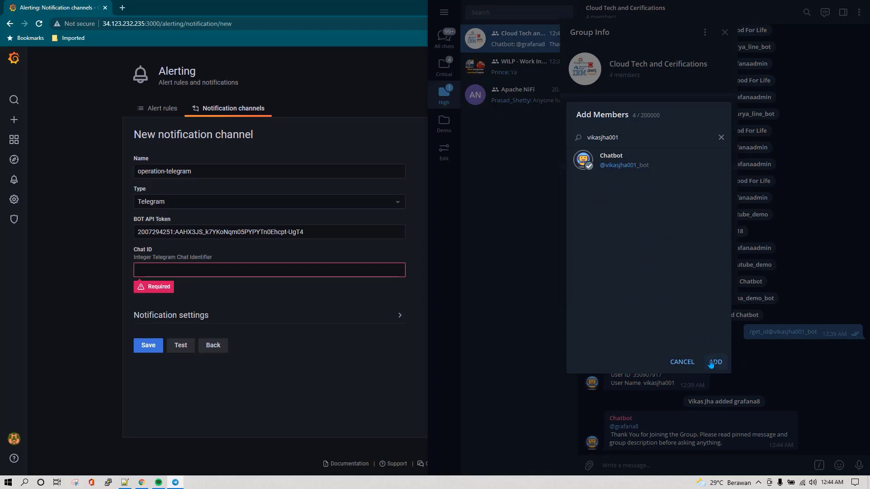
{"action": "left_click", "coordinate": [682, 362]}
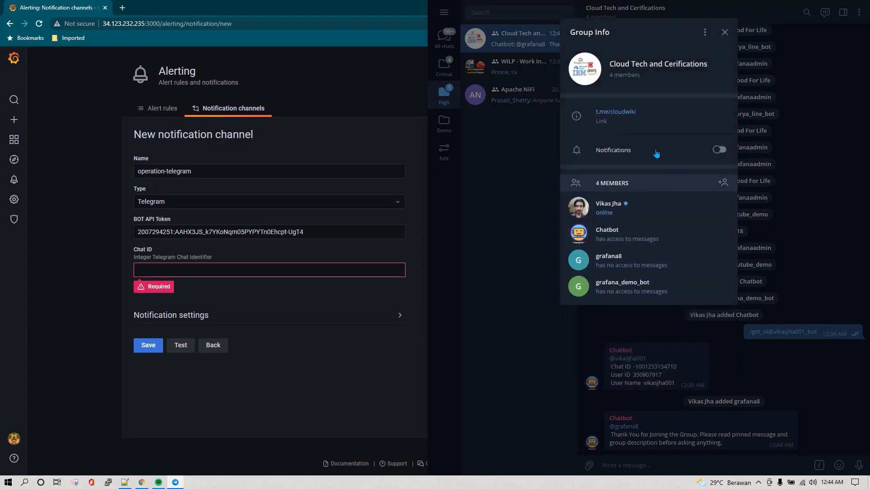
{"action": "left_click", "coordinate": [725, 32]}
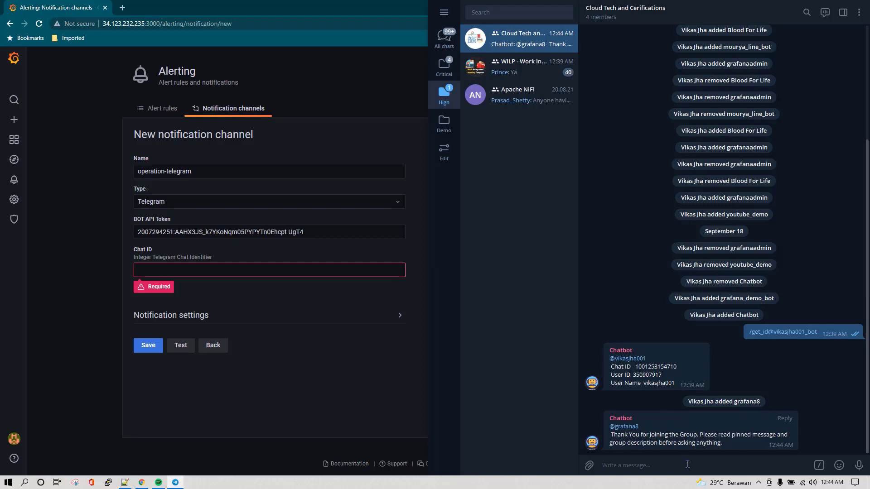
Send /get_id in the group and paste the returned chat ID into Grafana's Chat ID field
{"action": "left_click", "coordinate": [665, 467]}
{"action": "type", "text": "/get"}
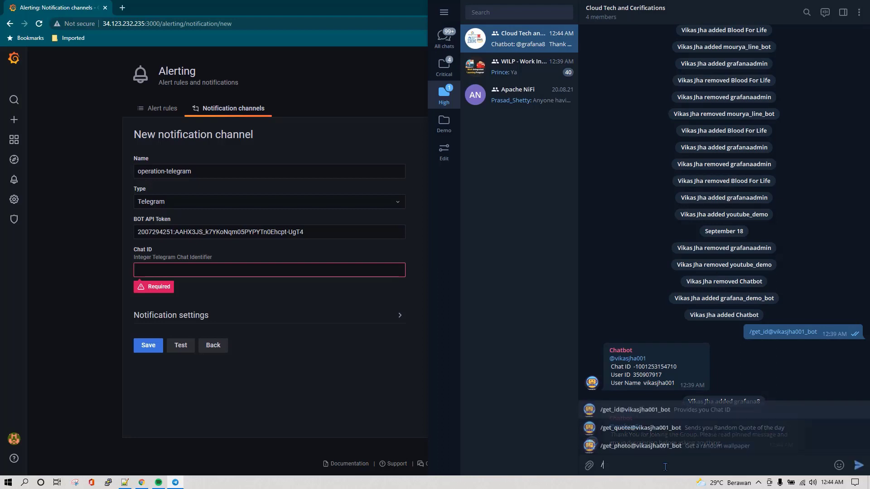
{"action": "left_click", "coordinate": [611, 413]}
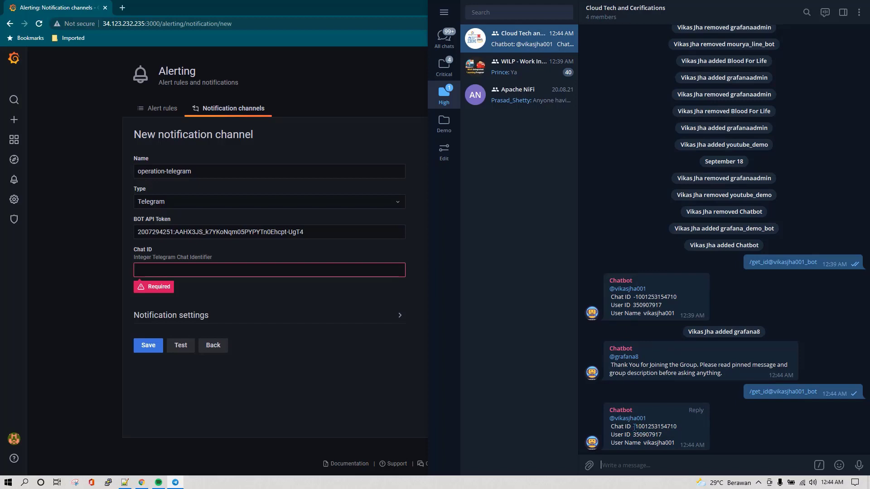
{"action": "left_click_drag", "start_coordinate": [633, 426], "coordinate": [680, 428]}
{"action": "key", "text": "ctrl+c"}
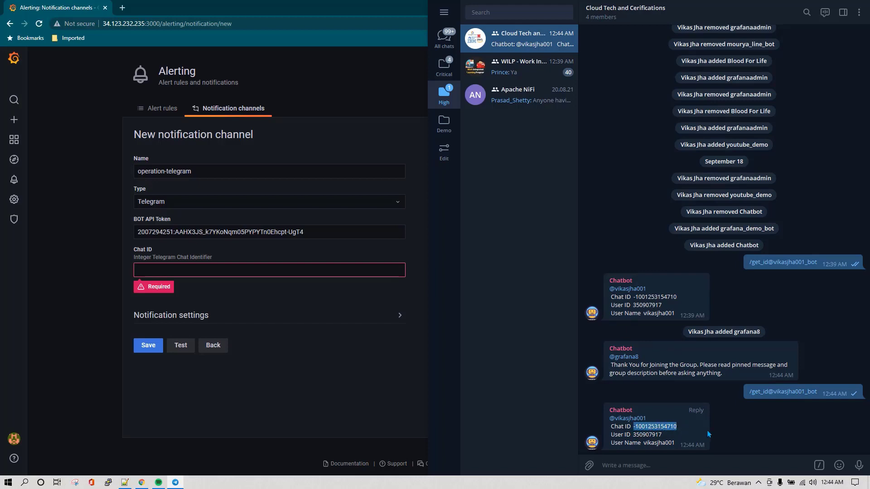
{"action": "left_click", "coordinate": [220, 273]}
{"action": "key", "text": "ctrl+v"}
Send a test notification, confirm it arrived in Telegram, and save the operation-telegram channel
{"action": "left_click", "coordinate": [153, 372]}
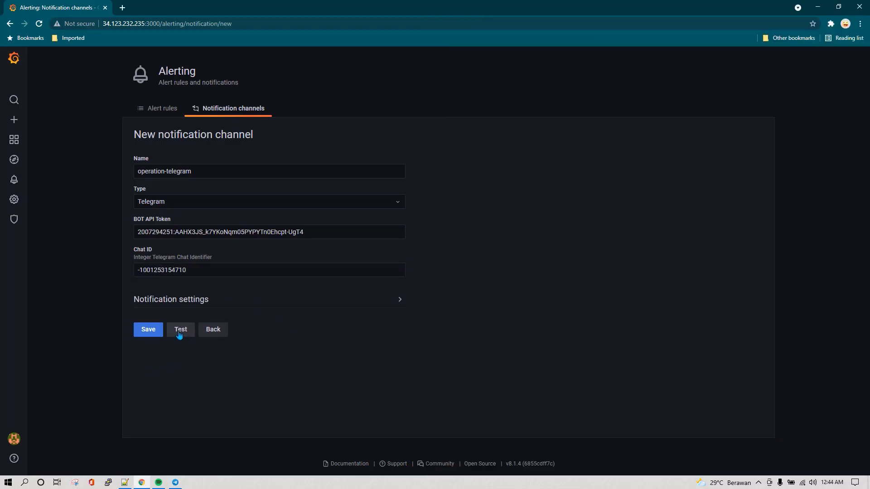
{"action": "left_click", "coordinate": [179, 331]}
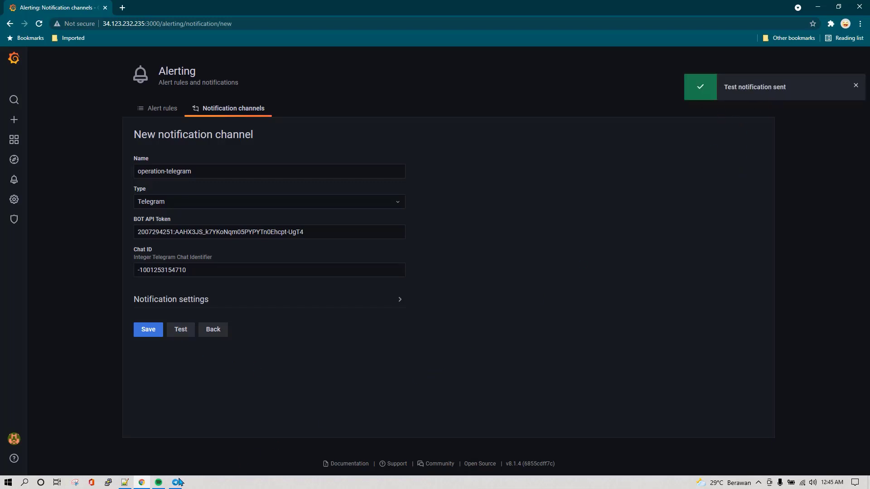
{"action": "left_click", "coordinate": [175, 482]}
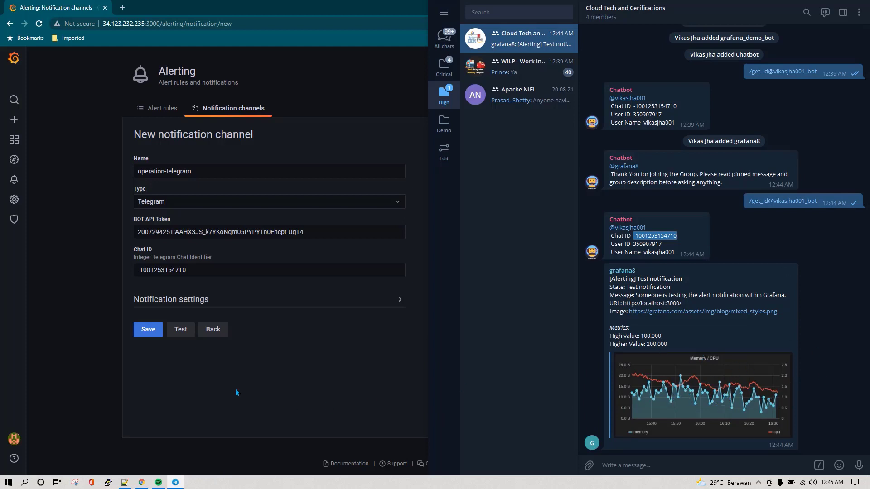
{"action": "left_click", "coordinate": [205, 391]}
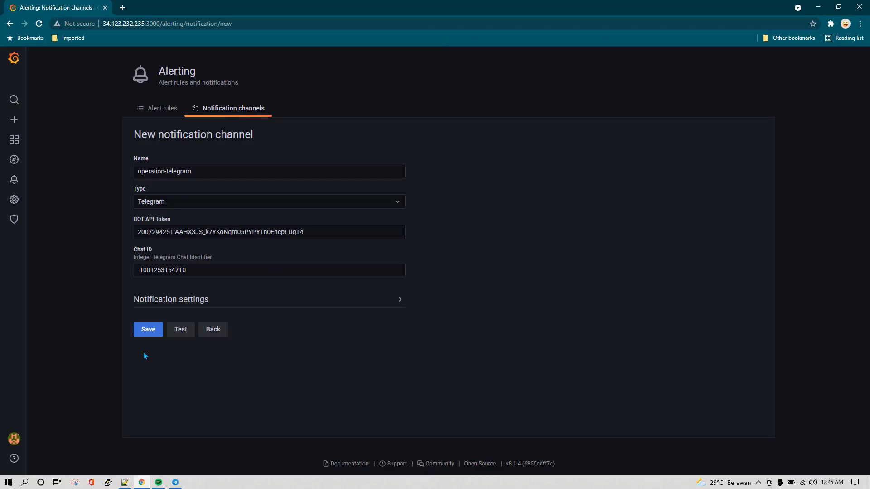
{"action": "left_click", "coordinate": [149, 334]}
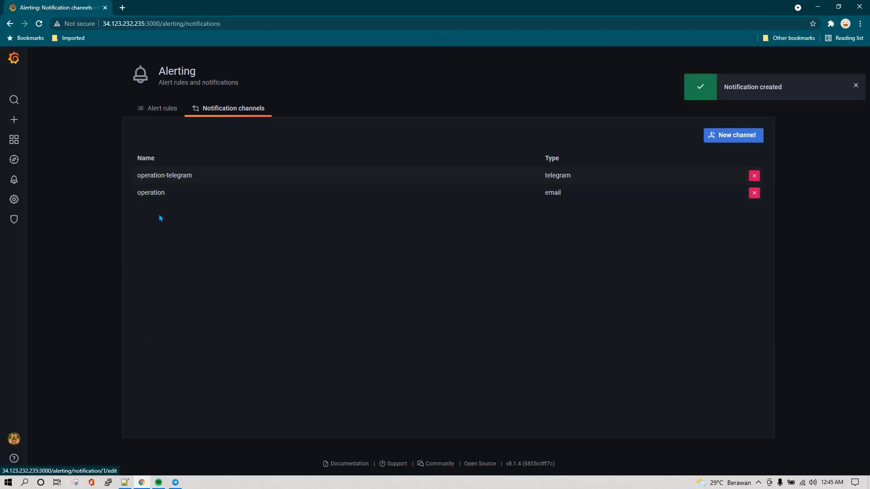
Go to Home, open the System Health dashboard, and open the Memory Usage panel's menu
{"action": "mouse_move", "coordinate": [14, 139]}
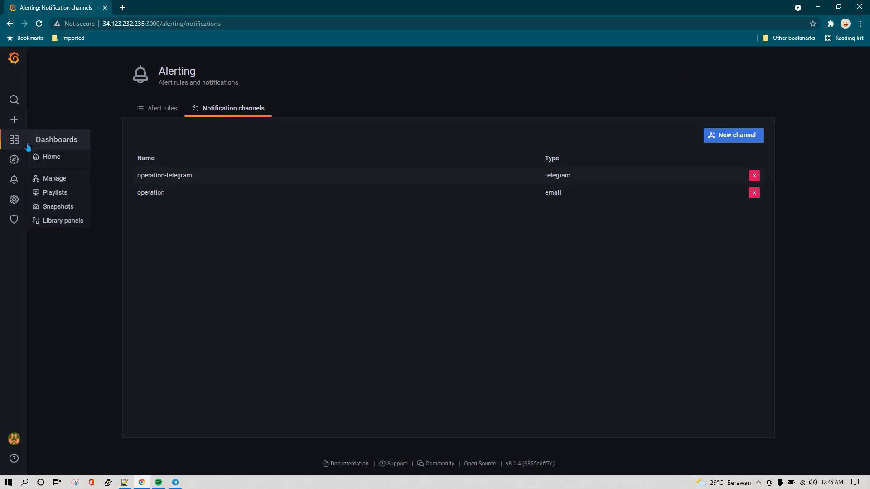
{"action": "left_click", "coordinate": [52, 157]}
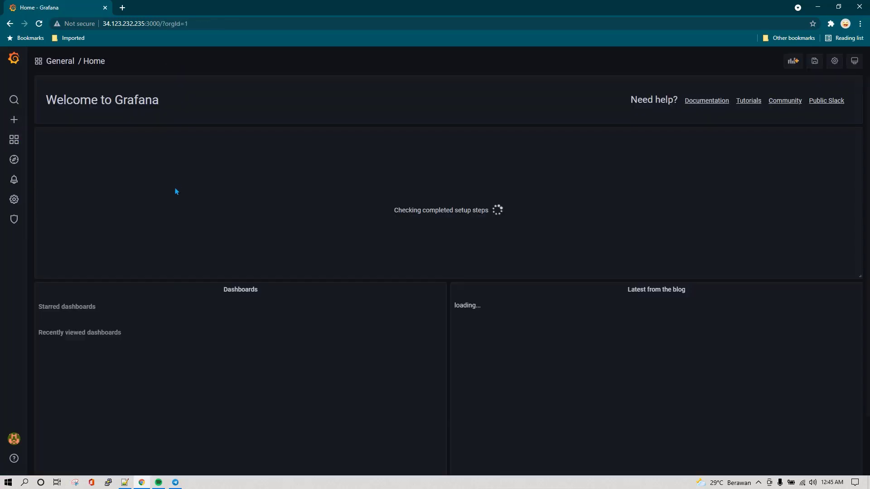
{"action": "left_click", "coordinate": [74, 357]}
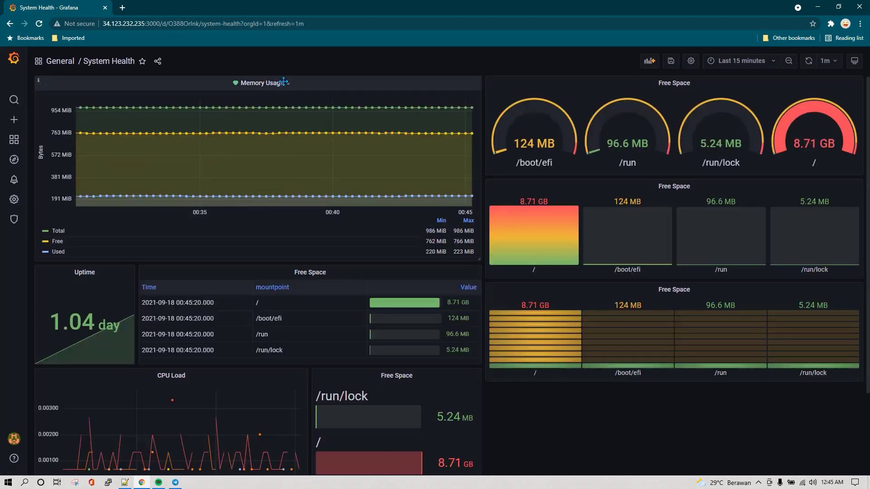
{"action": "left_click", "coordinate": [283, 84]}
In the Memory Usage panel's alert settings, add operation-telegram to the Send to recipients
{"action": "left_click", "coordinate": [273, 109]}
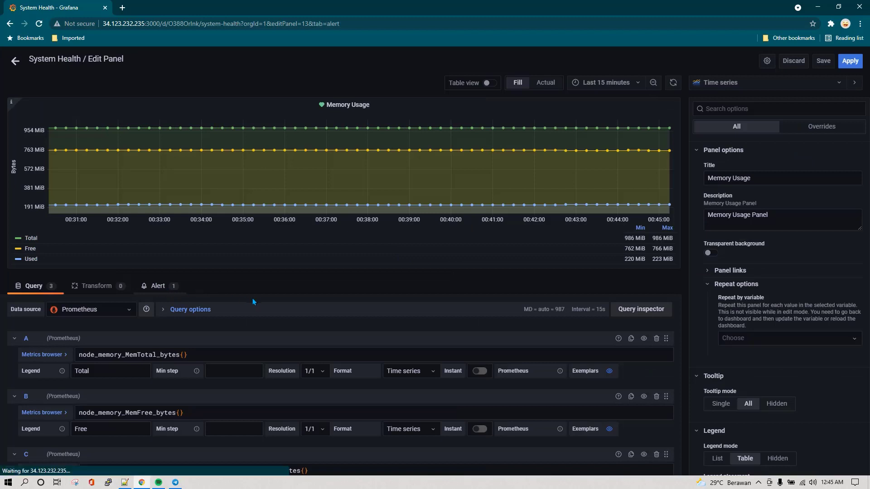
{"action": "left_click", "coordinate": [156, 285]}
{"action": "scroll", "coordinate": [262, 304], "scroll_direction": "down", "scroll_amount": 3}
{"action": "scroll", "coordinate": [262, 308], "scroll_direction": "down", "scroll_amount": 1}
{"action": "scroll", "coordinate": [260, 312], "scroll_direction": "up", "scroll_amount": 1}
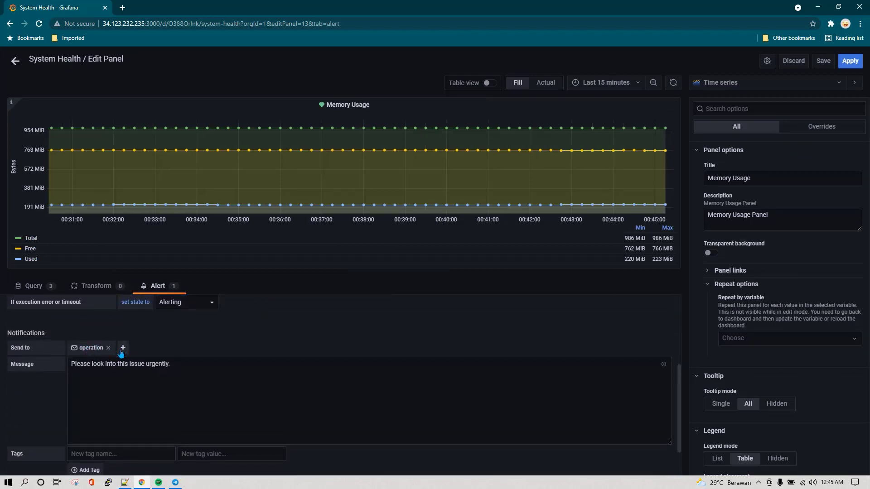
{"action": "left_click", "coordinate": [123, 347]}
{"action": "left_click", "coordinate": [165, 369]}
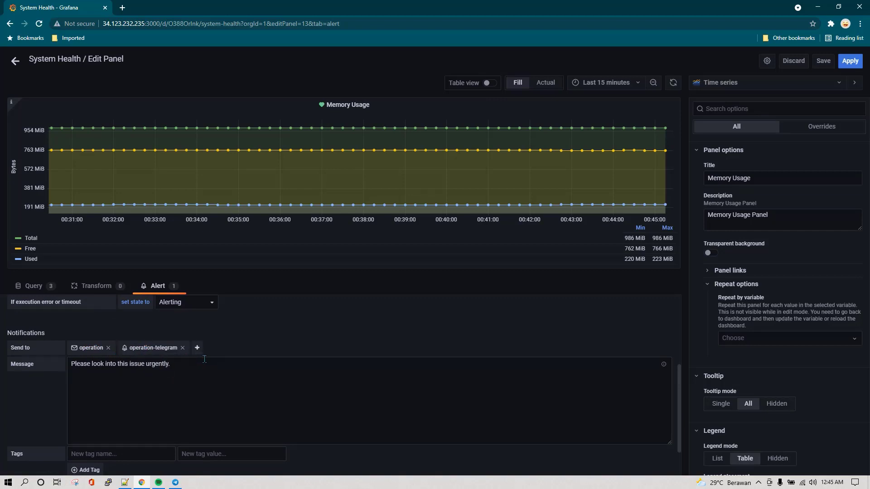
Lower the IS ABOVE threshold to 100 and test the alert rule
{"action": "scroll", "coordinate": [204, 359], "scroll_direction": "up", "scroll_amount": 3}
{"action": "left_click", "coordinate": [222, 362]}
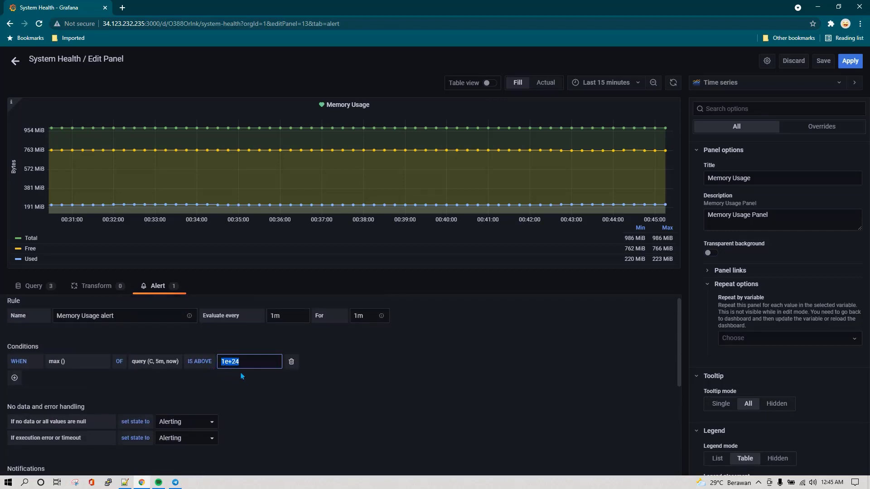
{"action": "type", "text": "100"}
{"action": "left_click", "coordinate": [256, 395]}
{"action": "scroll", "coordinate": [234, 367], "scroll_direction": "down", "scroll_amount": 5}
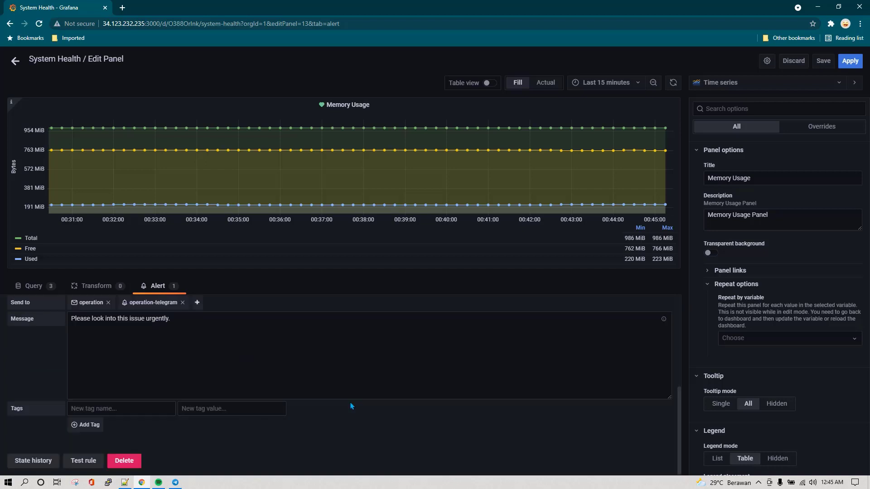
{"action": "left_click", "coordinate": [77, 463]}
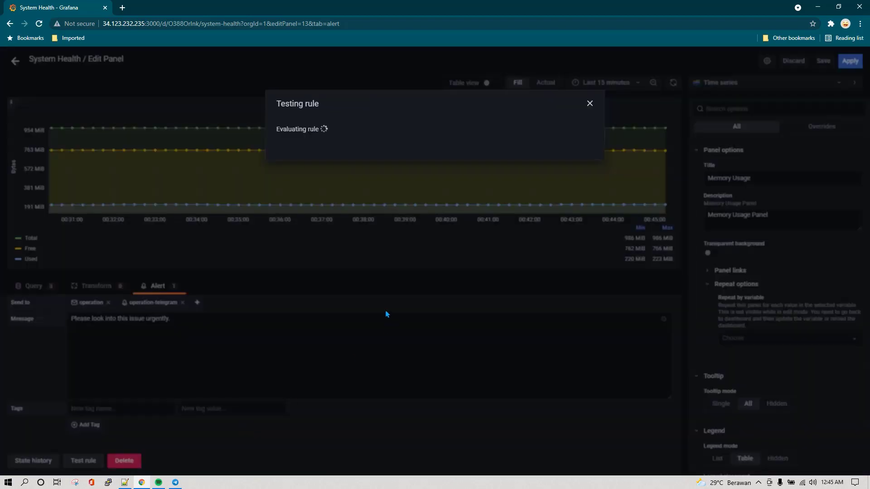
{"action": "left_click", "coordinate": [589, 104]}
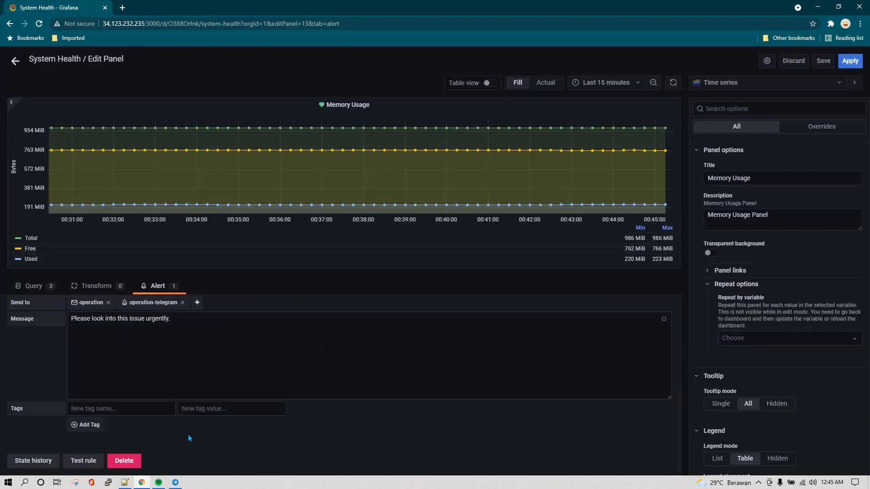
{"action": "left_click", "coordinate": [823, 61]}
{"action": "left_click", "coordinate": [520, 165]}
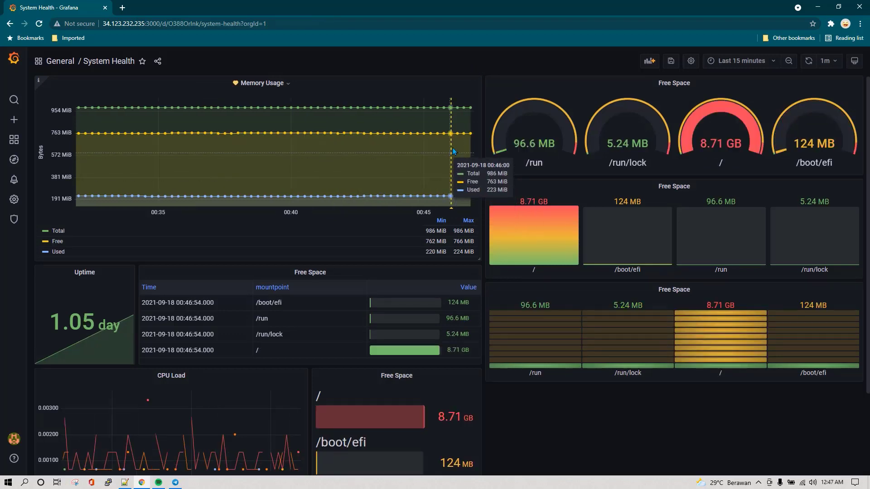
{"action": "mouse_move", "coordinate": [453, 212]}
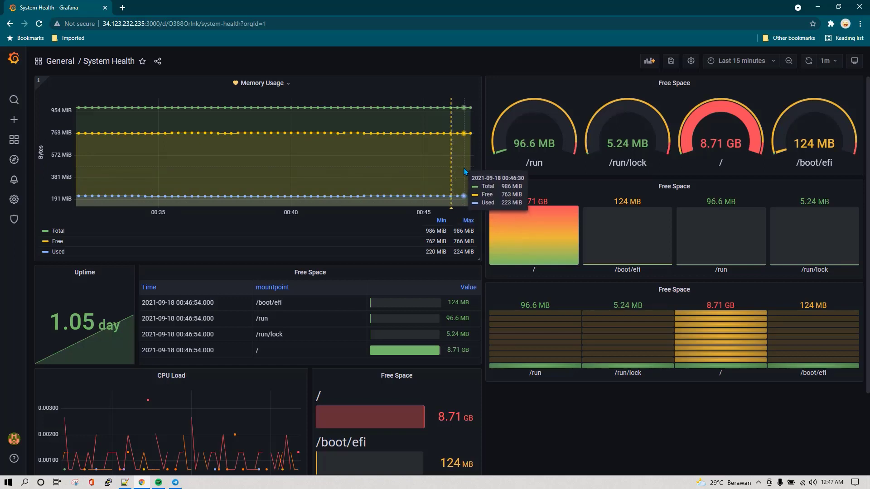
Check the Memory Usage alert in the Telegram group chat and refresh the Grafana dashboard
{"action": "left_click", "coordinate": [175, 483]}
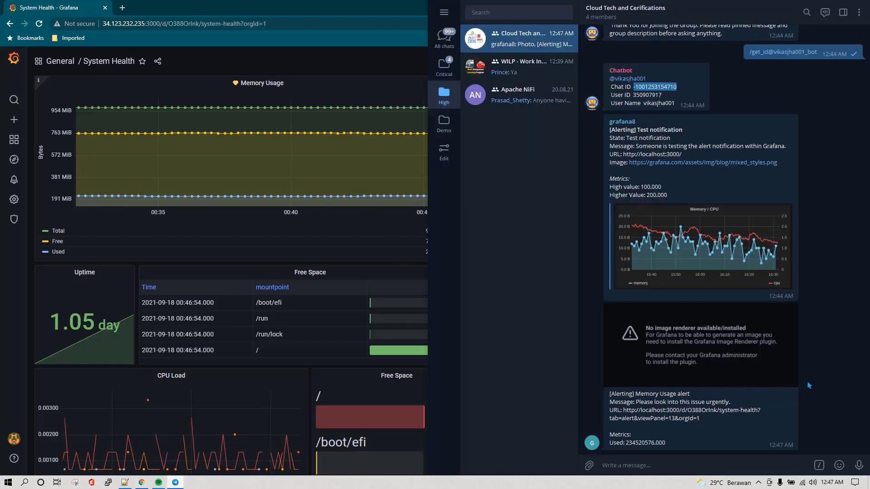
{"action": "scroll", "coordinate": [650, 390], "scroll_direction": "up", "scroll_amount": 2}
{"action": "scroll", "coordinate": [650, 388], "scroll_direction": "down", "scroll_amount": 2}
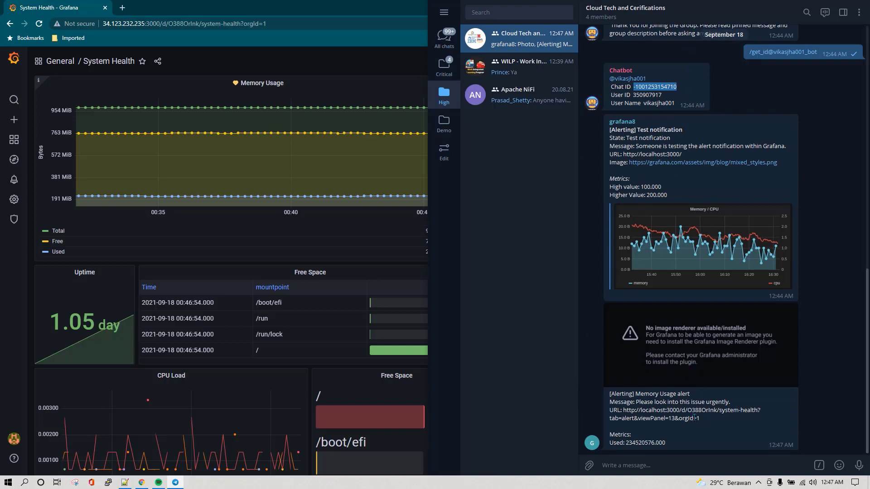
{"action": "left_click", "coordinate": [410, 107]}
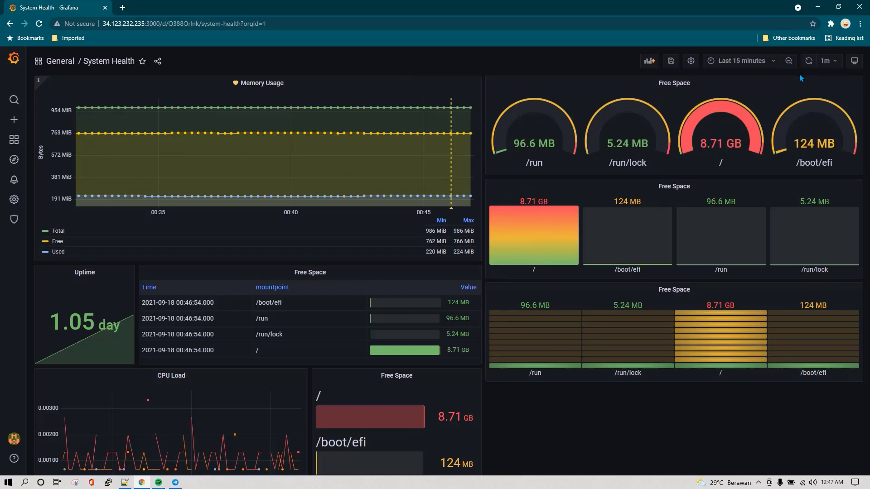
{"action": "left_click", "coordinate": [808, 61]}
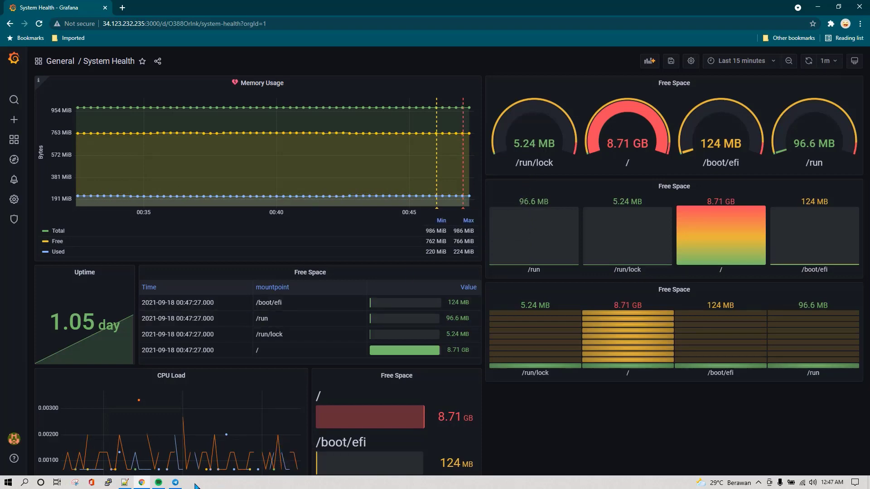
{"action": "left_click", "coordinate": [176, 482]}
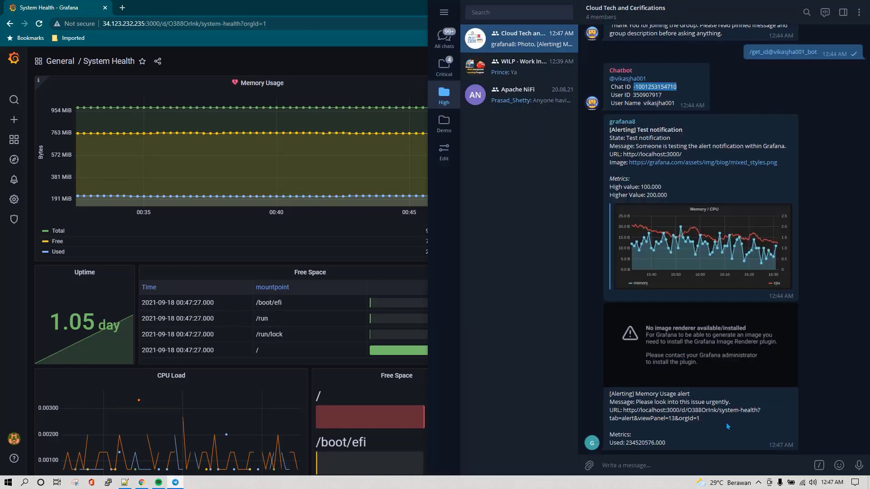
{"action": "left_click", "coordinate": [588, 415]}
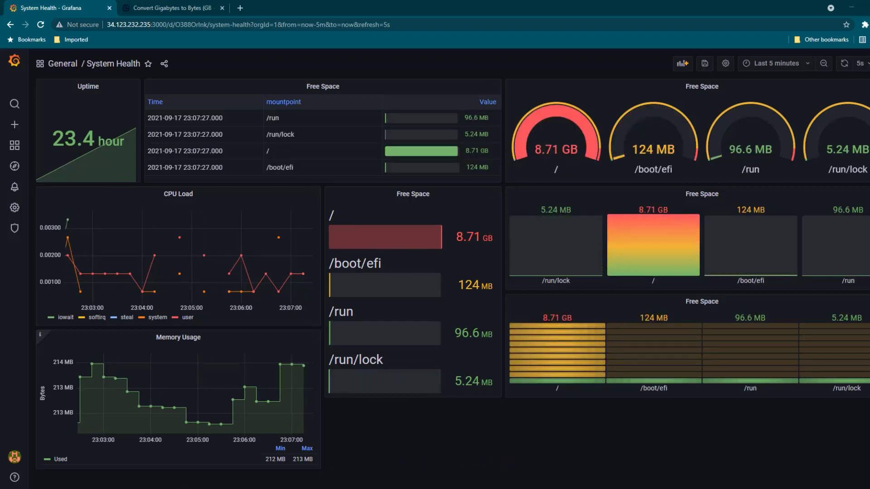
In the server terminal, rerun 'sudo vi /etc/grafana/grafana.ini' from history
{"action": "left_click", "coordinate": [168, 488]}
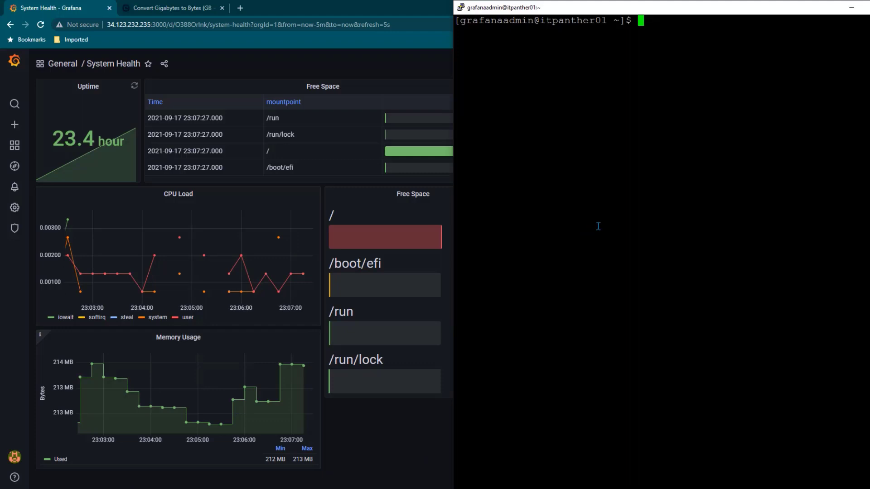
{"action": "key", "text": "Up"}
{"action": "key", "text": "Up"}
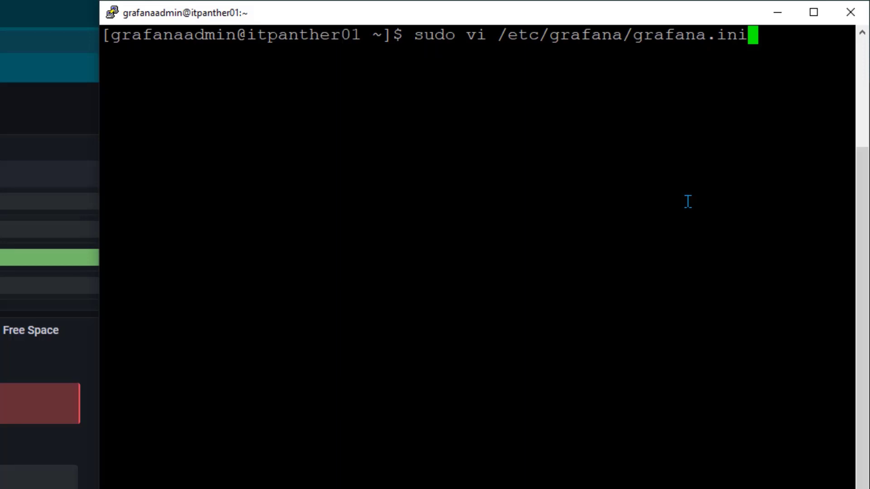
{"action": "key", "text": "Return"}
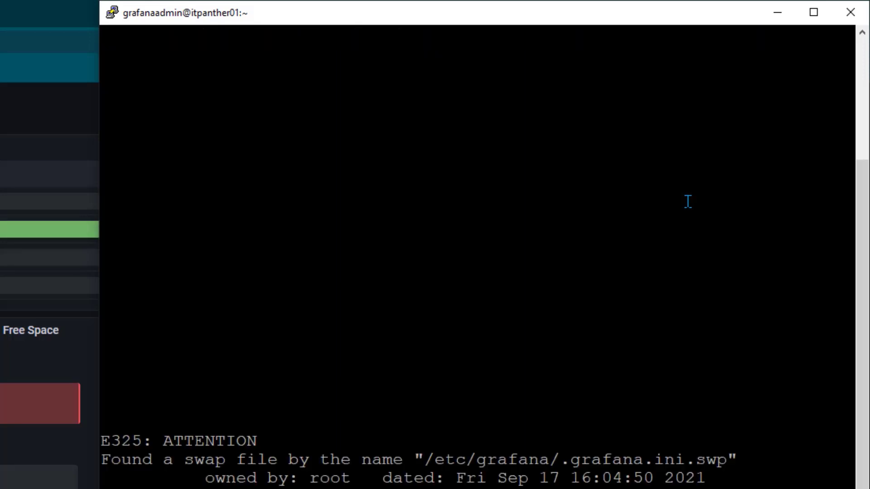
Get past the swap-file warning, jump to the [smtp] section and enter insert mode
{"action": "key", "text": "e"}
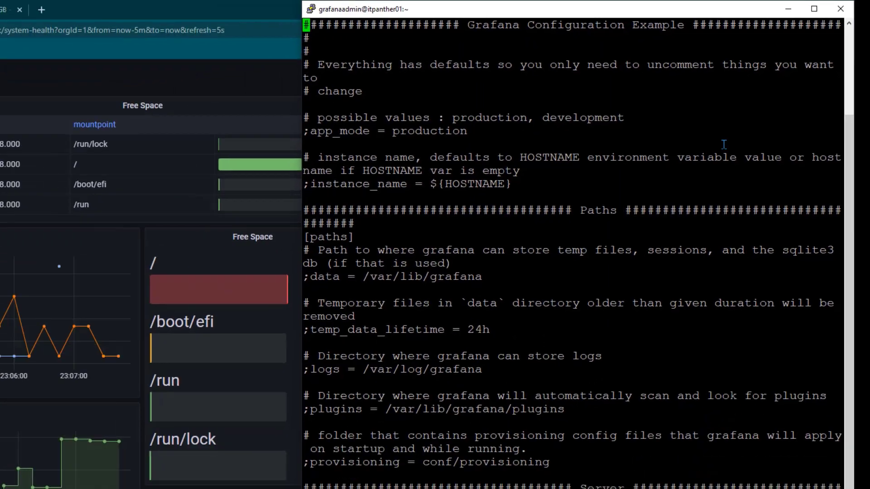
{"action": "type", "text": "/smtp"}
{"action": "key", "text": "Return"}
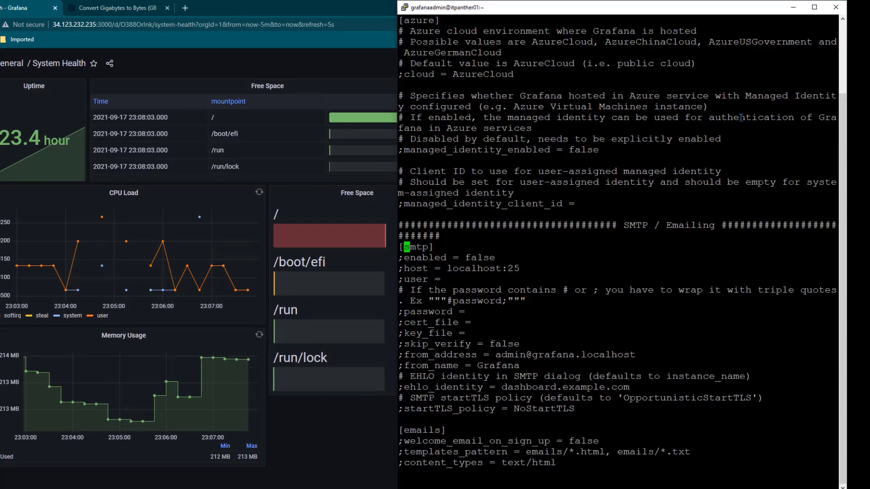
{"action": "key", "text": "i"}
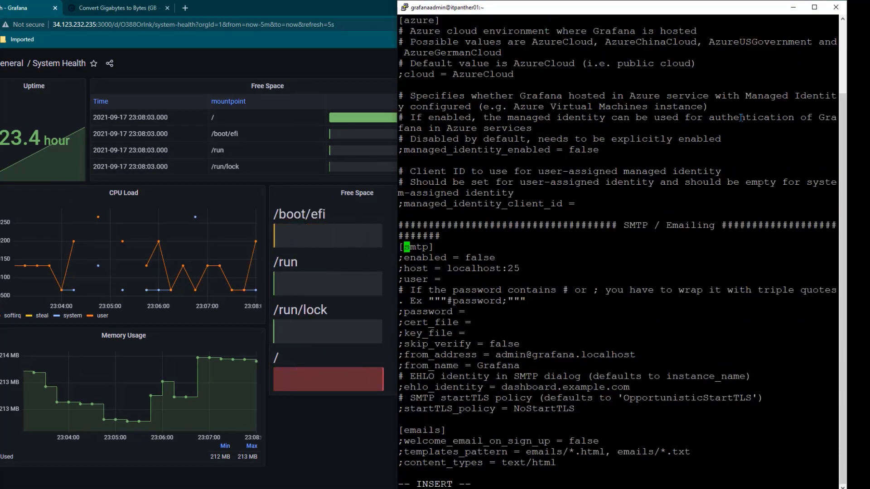
Uncomment enabled and set it to true, then uncomment the host line
{"action": "key", "text": "Down"}
{"action": "key", "text": "BackSpace"}
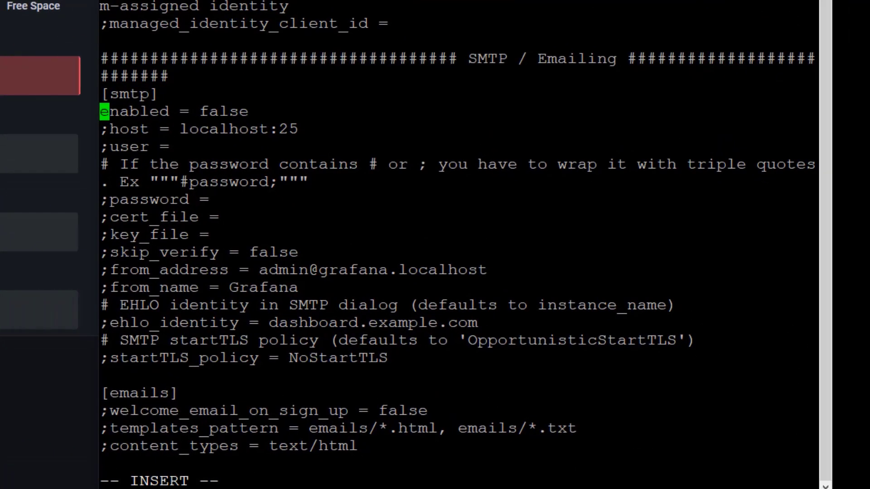
{"action": "key", "text": "Right"}
{"action": "key", "text": "Right"}
{"action": "key", "text": "Right"}
{"action": "key", "text": "Right"}
{"action": "key", "text": "End"}
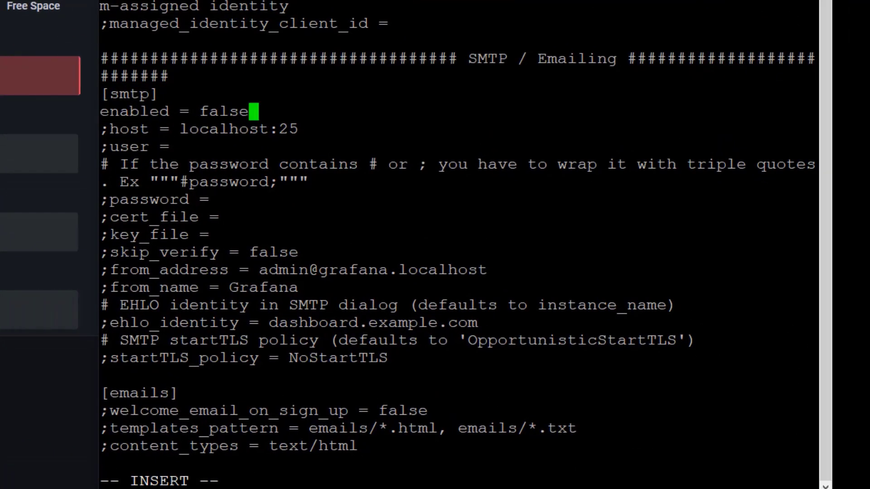
{"action": "key", "text": "BackSpace"}
{"action": "key", "text": "BackSpace"}
{"action": "key", "text": "BackSpace"}
{"action": "key", "text": "BackSpace"}
{"action": "key", "text": "BackSpace"}
{"action": "type", "text": "true"}
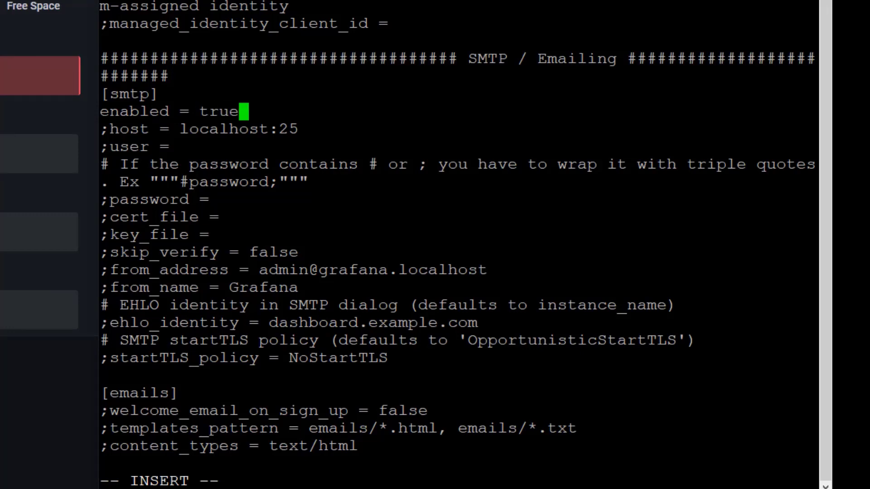
{"action": "key", "text": "Down"}
{"action": "key", "text": "Home"}
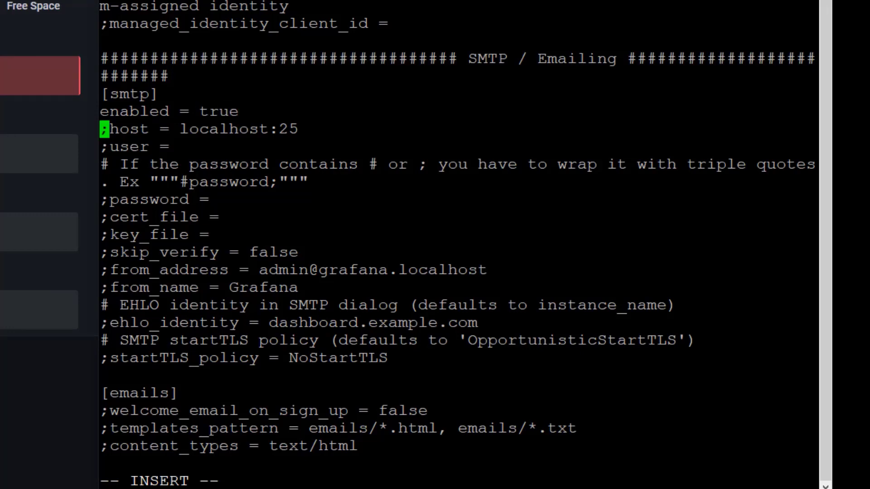
{"action": "key", "text": "Delete"}
{"action": "key", "text": "End"}
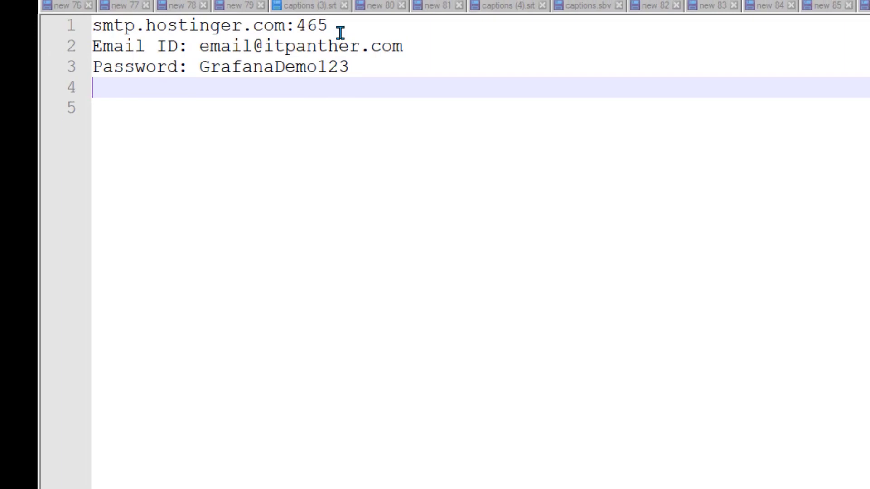
Set host to smtp.hostinger.com:465 and uncomment user, filling in the account e-mail
{"action": "triple_click", "coordinate": [340, 33]}
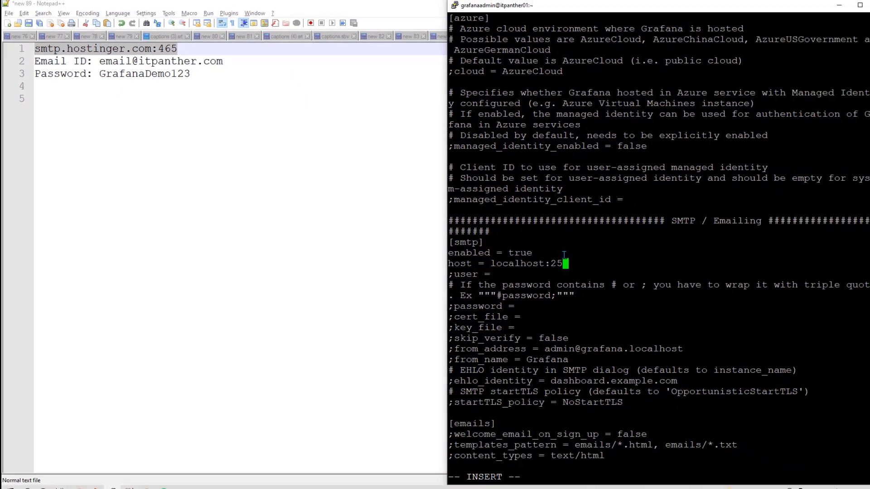
{"action": "key", "text": "BackSpace"}
{"action": "key", "text": "BackSpace"}
{"action": "key", "text": "BackSpace"}
{"action": "key", "text": "BackSpace"}
{"action": "key", "text": "BackSpace"}
{"action": "key", "text": "BackSpace"}
{"action": "key", "text": "BackSpace"}
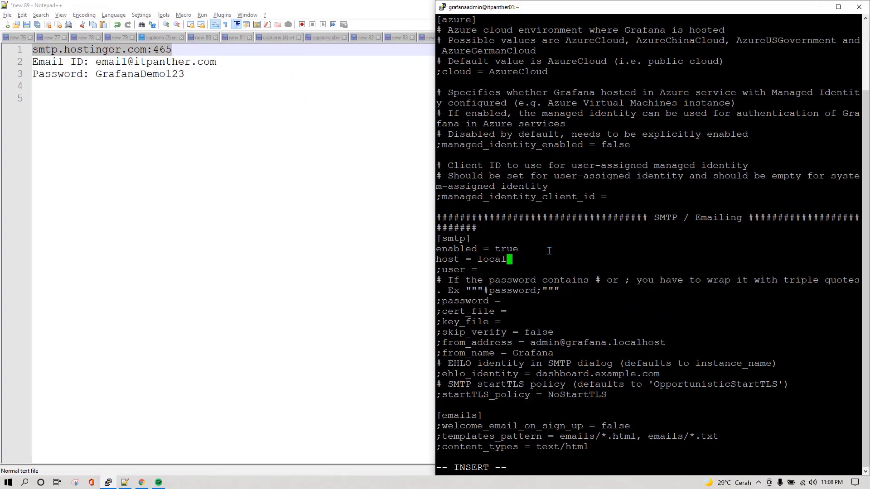
{"action": "key", "text": "BackSpace"}
{"action": "key", "text": "BackSpace"}
{"action": "key", "text": "BackSpace"}
{"action": "key", "text": "BackSpace"}
{"action": "key", "text": "BackSpace"}
{"action": "right_click", "coordinate": [544, 254]}
{"action": "key", "text": "Down"}
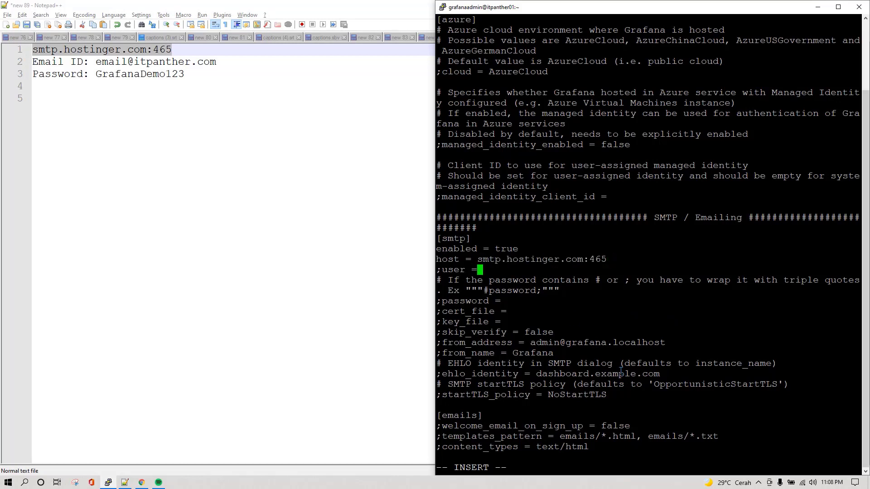
{"action": "key", "text": "Home"}
{"action": "key", "text": "Delete"}
{"action": "key", "text": "End"}
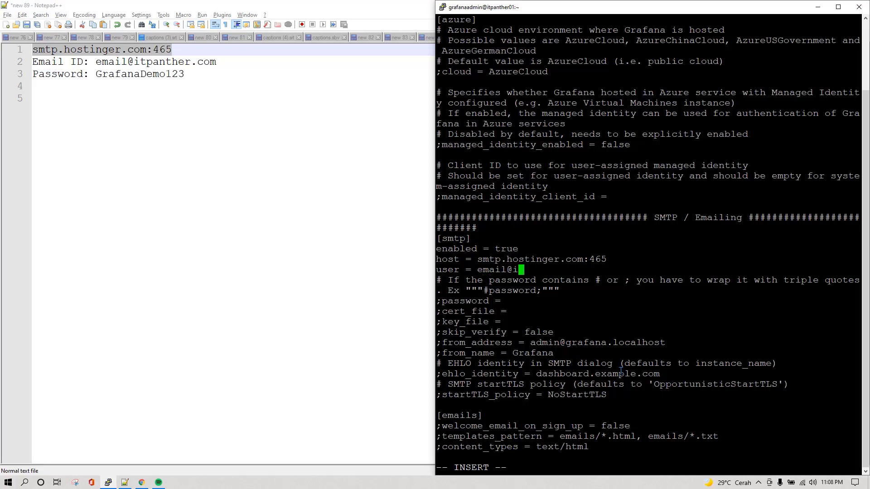
Uncomment the password line and enter the account password
{"action": "key", "text": "Down"}
{"action": "key", "text": "Home"}
{"action": "key", "text": "Delete"}
{"action": "key", "text": "End"}
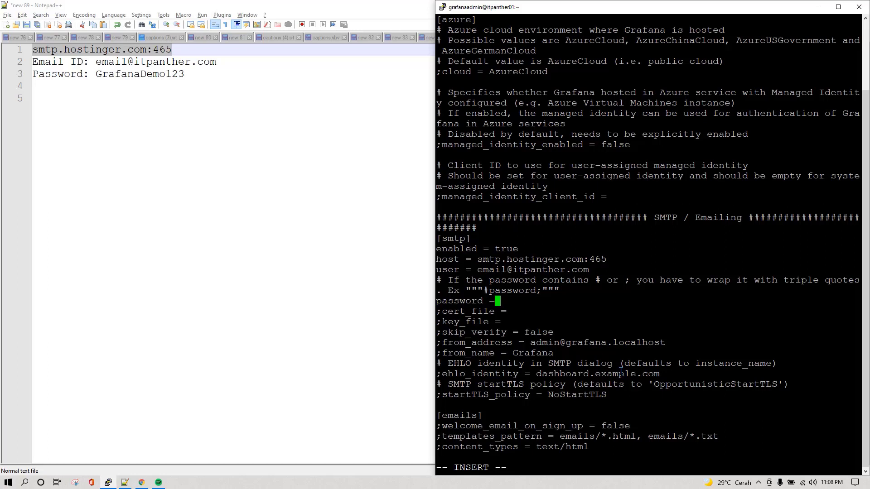
Uncomment skip_verify and change its value from false to true
{"action": "key", "text": "Down"}
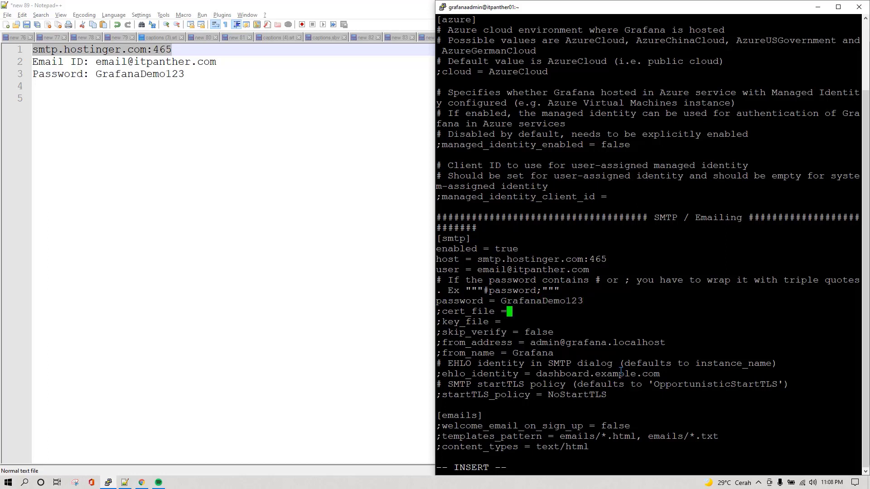
{"action": "key", "text": "Down"}
{"action": "key", "text": "Down"}
{"action": "key", "text": "Up"}
{"action": "key", "text": "Down"}
{"action": "key", "text": "Home"}
{"action": "key", "text": "Delete"}
{"action": "key", "text": "End"}
{"action": "key", "text": "BackSpace"}
{"action": "key", "text": "BackSpace"}
{"action": "key", "text": "BackSpace"}
{"action": "key", "text": "BackSpace"}
{"action": "key", "text": "BackSpace"}
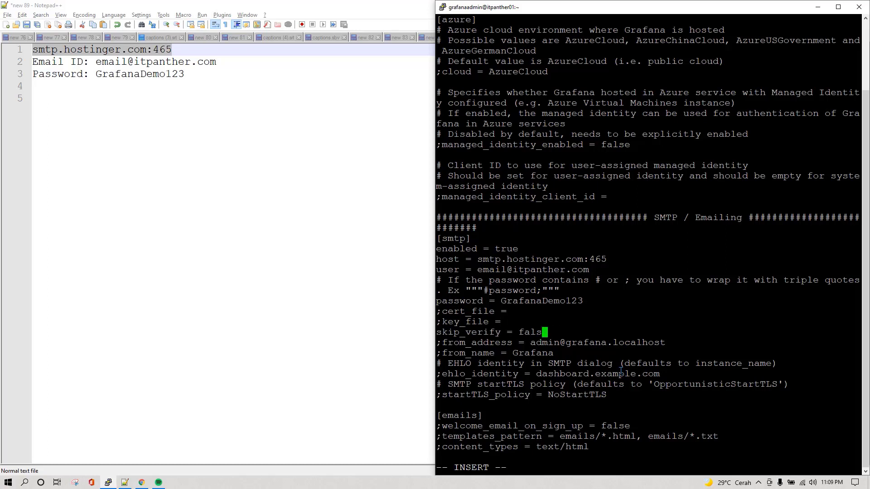
{"action": "type", "text": "true"}
{"action": "key", "text": "Down"}
Uncomment from_address with the sender e-mail and uncomment from_name
{"action": "key", "text": "Home"}
{"action": "key", "text": "Delete"}
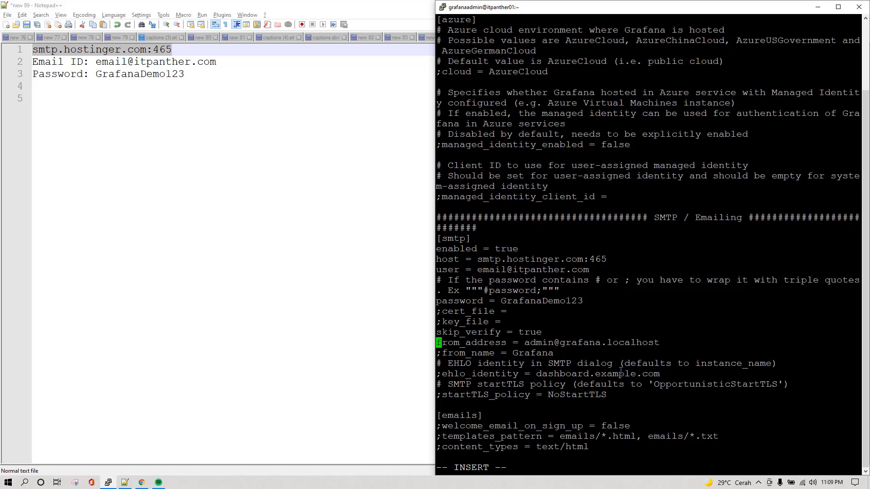
{"action": "key", "text": "Right"}
{"action": "key", "text": "Right"}
{"action": "key", "text": "Right"}
{"action": "key", "text": "Right"}
{"action": "key", "text": "Right"}
{"action": "key", "text": "Right"}
{"action": "key", "text": "Right"}
{"action": "key", "text": "Right"}
{"action": "key", "text": "Right"}
{"action": "key", "text": "Right"}
{"action": "key", "text": "Right"}
{"action": "key", "text": "Right"}
{"action": "key", "text": "Right"}
{"action": "key", "text": "Right"}
{"action": "key", "text": "Right"}
{"action": "key", "text": "Right"}
{"action": "key", "text": "Right"}
{"action": "key", "text": "Right"}
{"action": "key", "text": "Left"}
{"action": "key", "text": "Left"}
{"action": "key", "text": "Left"}
{"action": "key", "text": "Delete"}
{"action": "key", "text": "Delete"}
{"action": "key", "text": "Delete"}
{"action": "key", "text": "Delete"}
{"action": "key", "text": "Delete"}
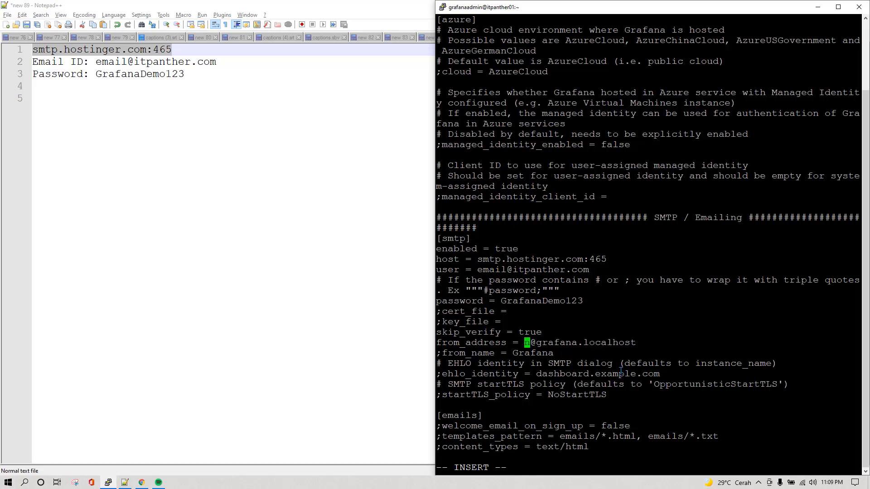
{"action": "type", "text": "email"}
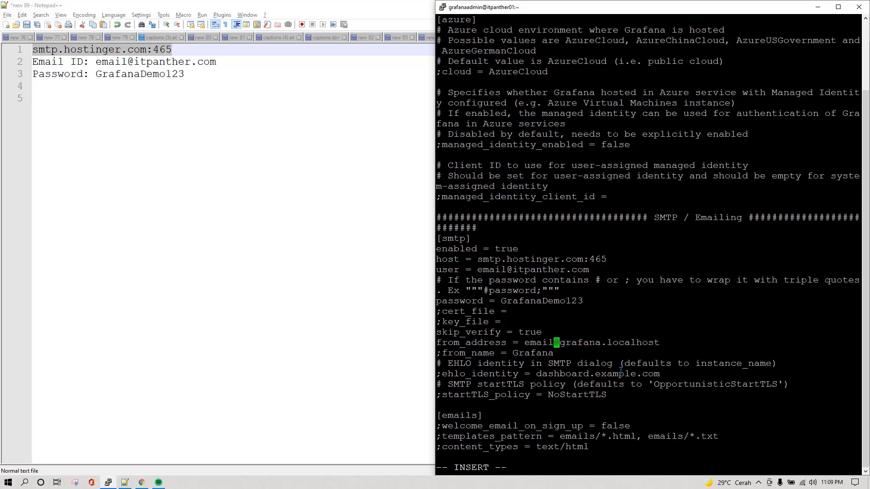
{"action": "key", "text": "Right"}
{"action": "key", "text": "Delete"}
{"action": "key", "text": "Delete"}
{"action": "key", "text": "Delete"}
{"action": "key", "text": "Delete"}
{"action": "key", "text": "Delete"}
{"action": "key", "text": "Delete"}
{"action": "key", "text": "Delete"}
{"action": "key", "text": "Delete"}
{"action": "key", "text": "Delete"}
{"action": "key", "text": "Delete"}
{"action": "key", "text": "Delete"}
{"action": "key", "text": "Delete"}
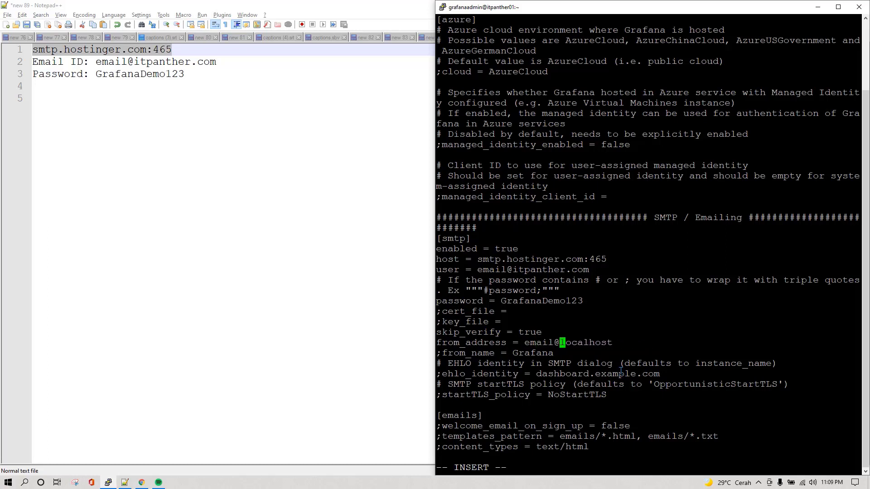
{"action": "key", "text": "Down"}
{"action": "key", "text": "Home"}
{"action": "key", "text": "Delete"}
{"action": "key", "text": "End"}
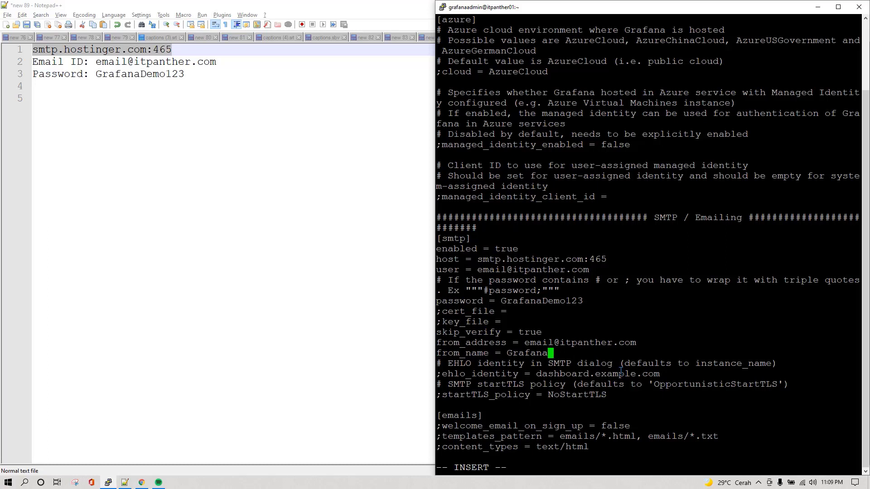
Save grafana.ini and quit vi with :wq
{"action": "key", "text": "Escape"}
{"action": "type", "text": ":wq"}
{"action": "key", "text": "Return"}
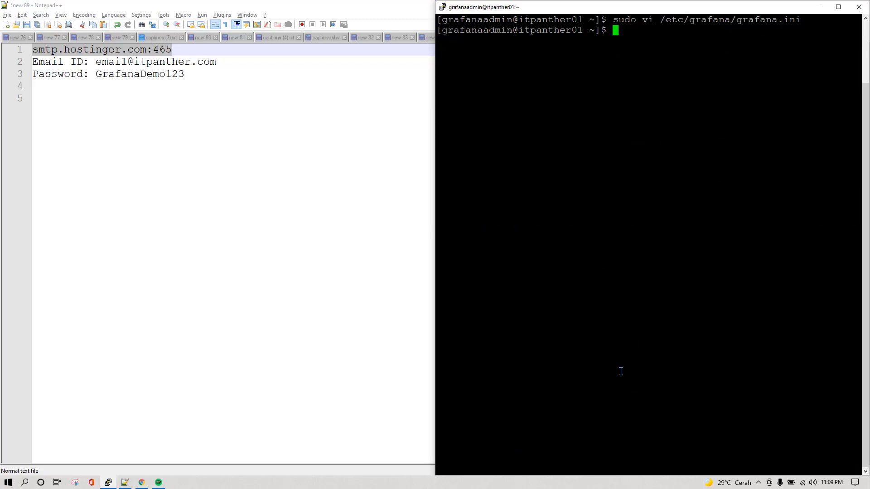
Restart grafana-server, confirm its status is active (running), and return to the Grafana dashboard
{"action": "type", "text": "sudo systemctl restart g"}
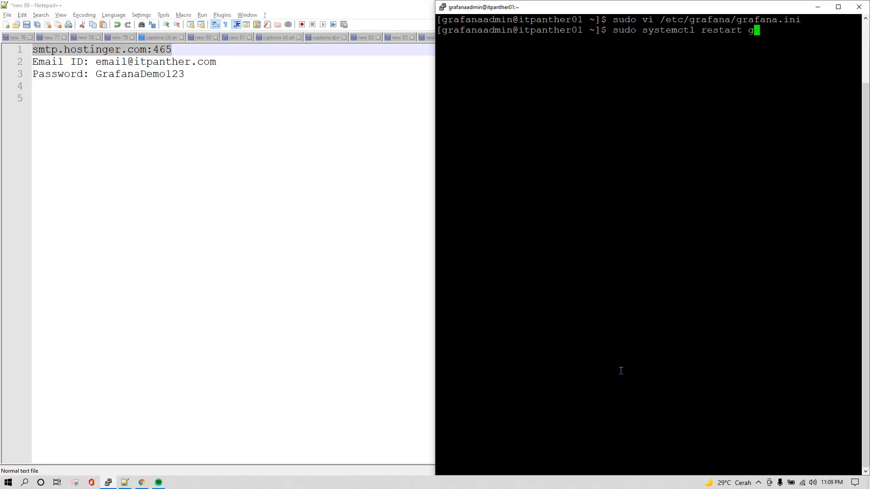
{"action": "type", "text": "rafana-server"}
{"action": "key", "text": "Return"}
{"action": "key", "text": "Up"}
{"action": "key", "text": "Left"}
{"action": "key", "text": "Left"}
{"action": "key", "text": "Left"}
{"action": "key", "text": "Left"}
{"action": "key", "text": "Left"}
{"action": "key", "text": "Left"}
{"action": "key", "text": "Left"}
{"action": "key", "text": "Left"}
{"action": "key", "text": "Left"}
{"action": "key", "text": "Left"}
{"action": "key", "text": "Left"}
{"action": "key", "text": "Left"}
{"action": "key", "text": "Left"}
{"action": "key", "text": "Left"}
{"action": "key", "text": "Left"}
{"action": "key", "text": "Left"}
{"action": "key", "text": "Left"}
{"action": "key", "text": "Left"}
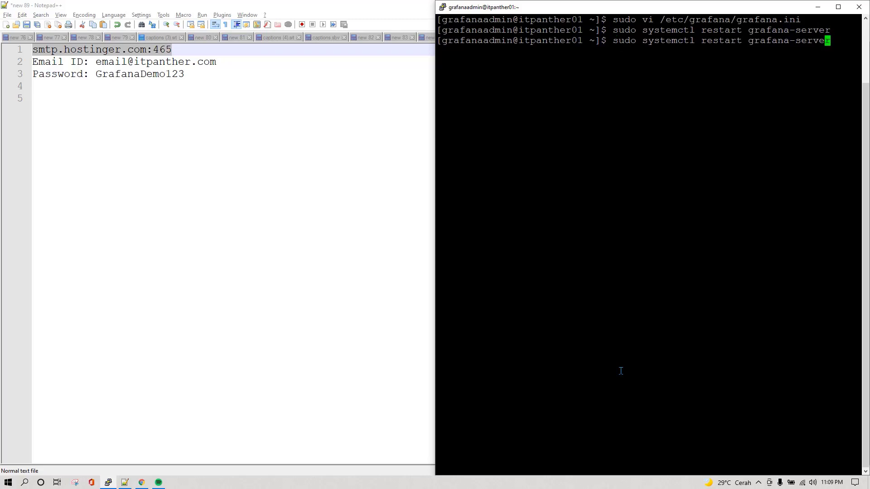
{"action": "key", "text": "Right"}
{"action": "key", "text": "Right"}
{"action": "key", "text": "Right"}
{"action": "key", "text": "BackSpace"}
{"action": "key", "text": "BackSpace"}
{"action": "key", "text": "BackSpace"}
{"action": "key", "text": "BackSpace"}
{"action": "key", "text": "BackSpace"}
{"action": "key", "text": "BackSpace"}
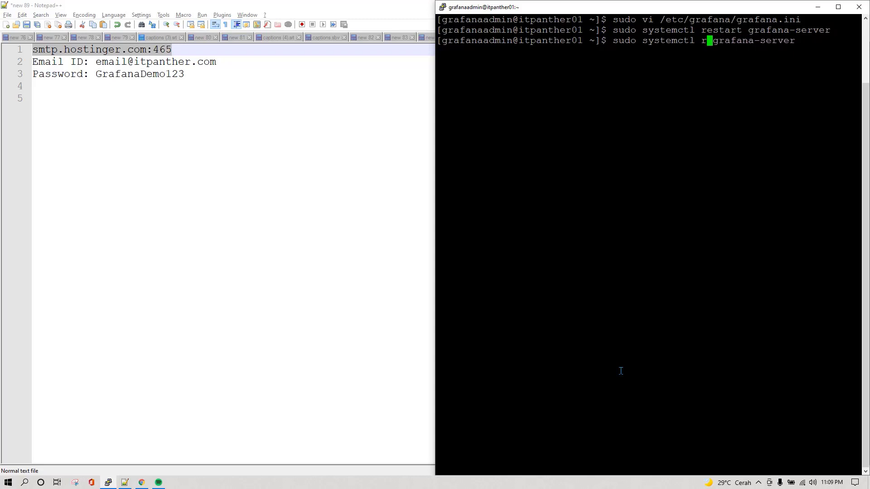
{"action": "key", "text": "BackSpace"}
{"action": "type", "text": "status"}
{"action": "key", "text": "Return"}
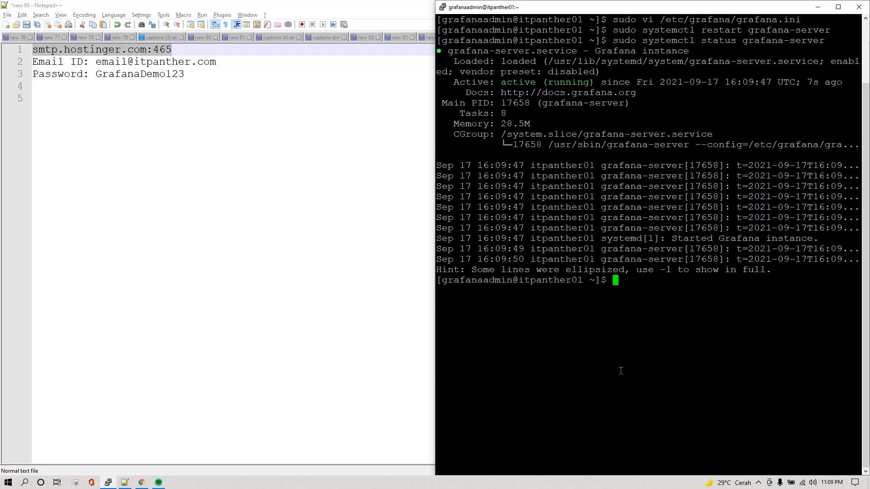
{"action": "left_click", "coordinate": [141, 482]}
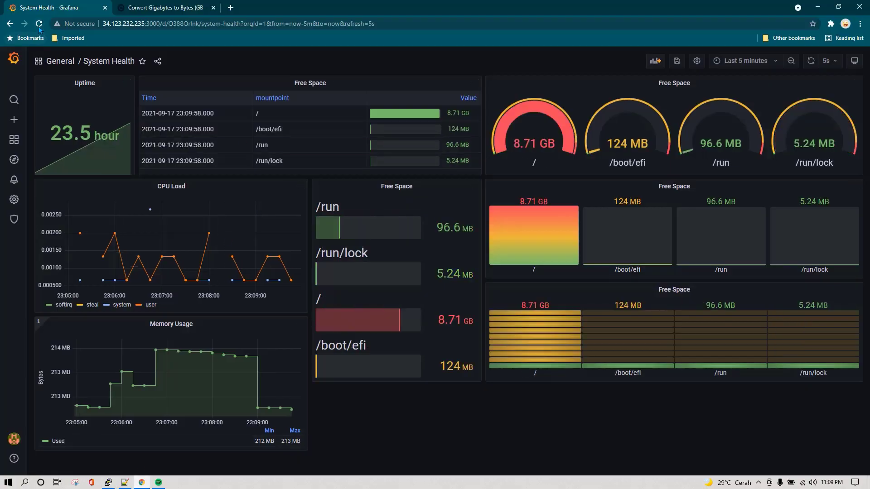
Reload the System Health dashboard page with F5 and save the dashboard again
{"action": "key", "text": "F5"}
{"action": "left_click", "coordinate": [478, 74]}
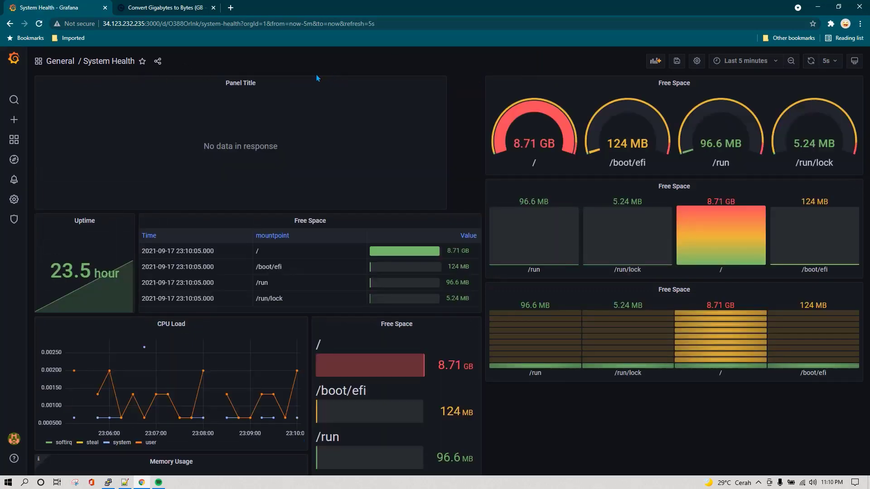
{"action": "scroll", "coordinate": [646, 402], "scroll_direction": "down", "scroll_amount": 3}
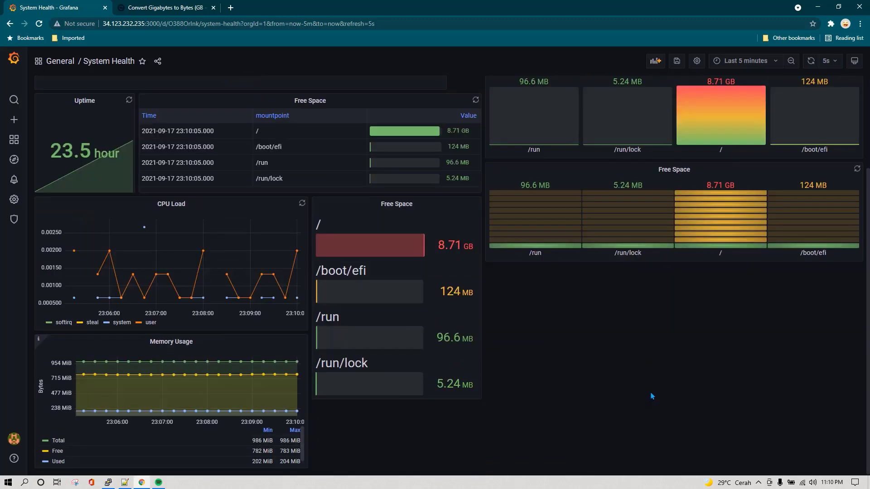
{"action": "scroll", "coordinate": [645, 240], "scroll_direction": "up", "scroll_amount": 3}
{"action": "left_click", "coordinate": [677, 61]}
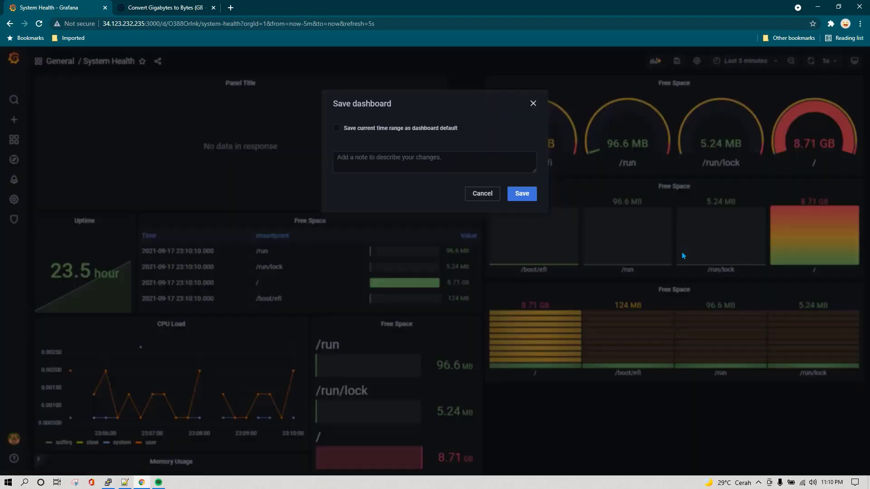
{"action": "left_click", "coordinate": [522, 193]}
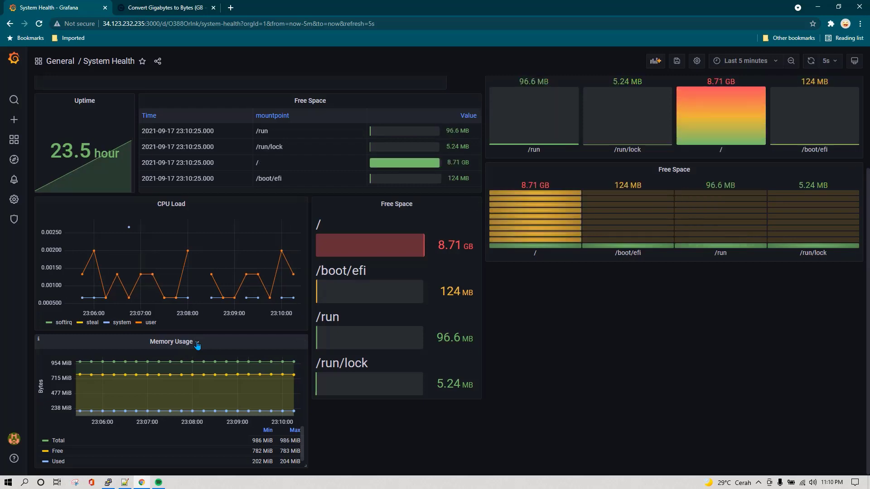
Open the Memory Usage panel in edit mode, review it, and go back to the dashboard
{"action": "left_click", "coordinate": [197, 344]}
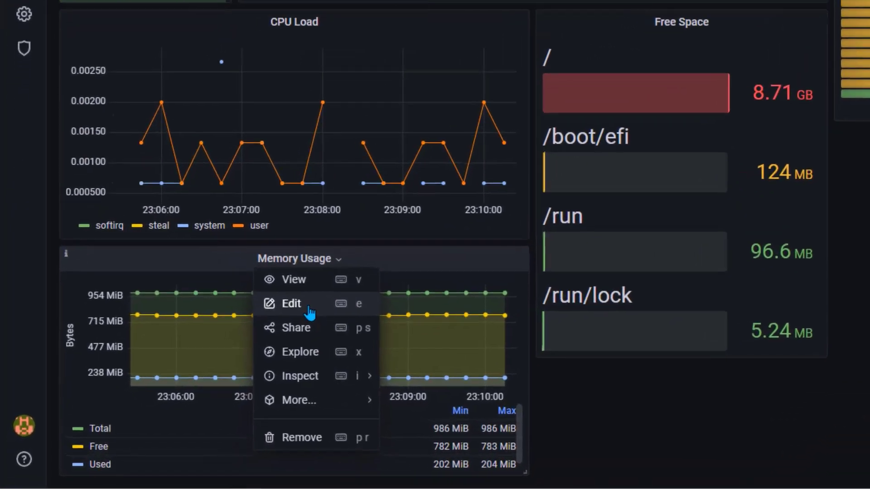
{"action": "left_click", "coordinate": [170, 367]}
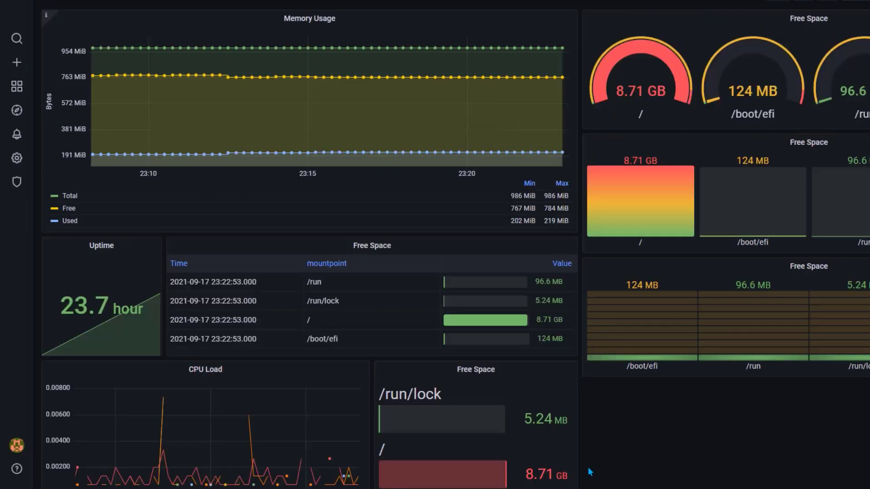
{"action": "mouse_move", "coordinate": [17, 135]}
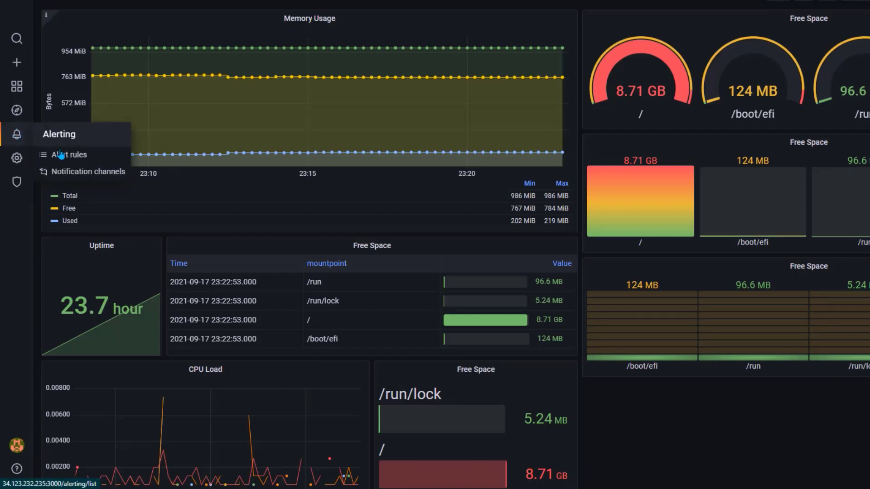
Save the pending System Health dashboard changes on the way to Notification channels
{"action": "left_click", "coordinate": [85, 173]}
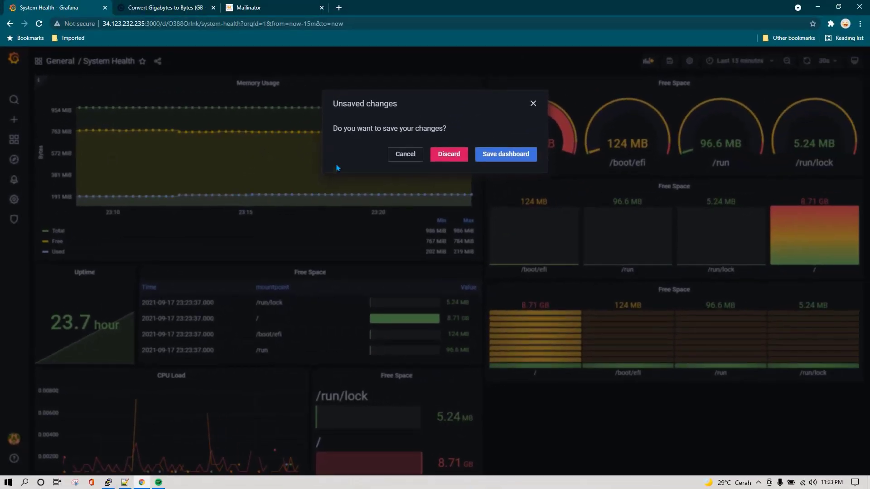
{"action": "left_click", "coordinate": [511, 154]}
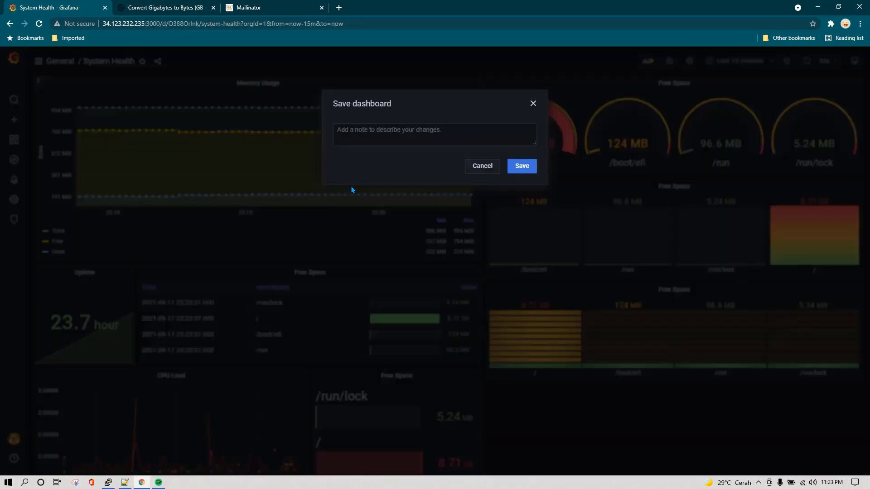
{"action": "left_click", "coordinate": [522, 165]}
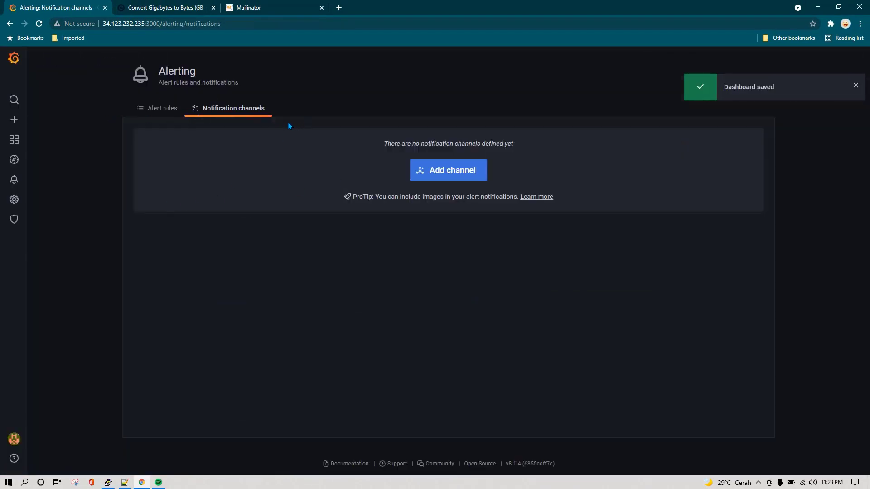
Add an Email channel named 'operation', ready its recipient address, and check the Mailinator inbox
{"action": "left_click", "coordinate": [473, 174]}
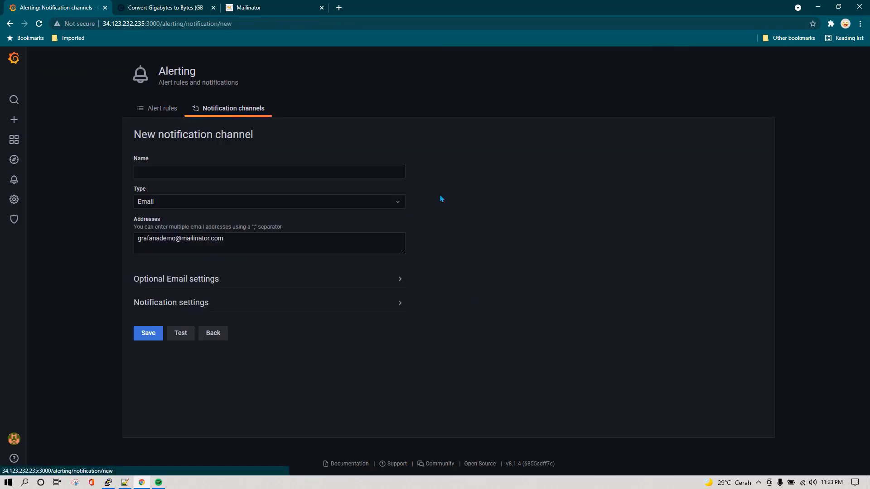
{"action": "left_click", "coordinate": [231, 172]}
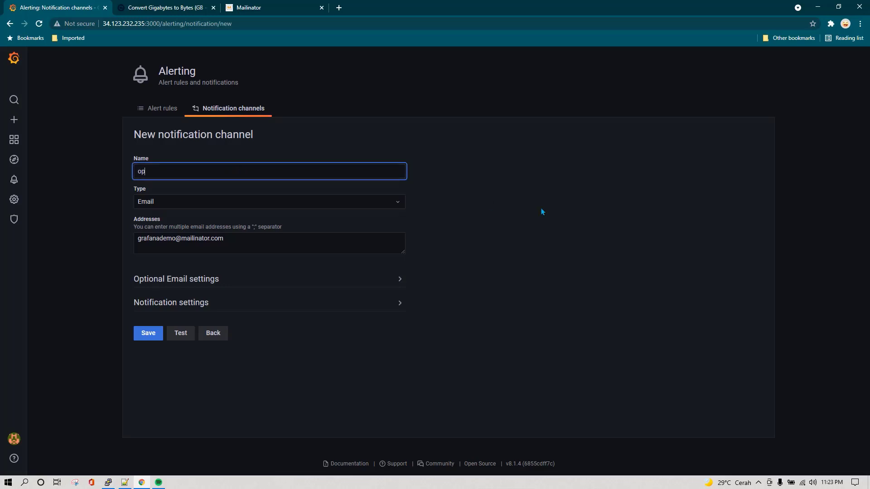
{"action": "type", "text": "operation"}
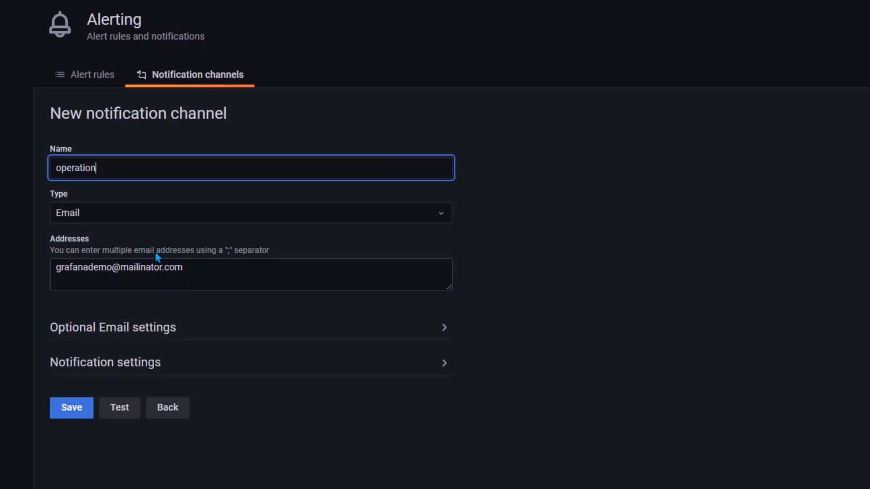
{"action": "left_click", "coordinate": [125, 220]}
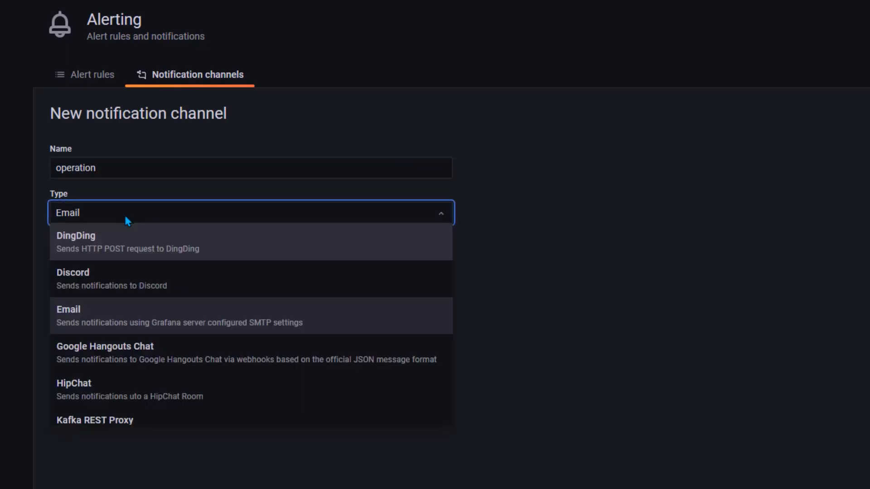
{"action": "left_click", "coordinate": [136, 322]}
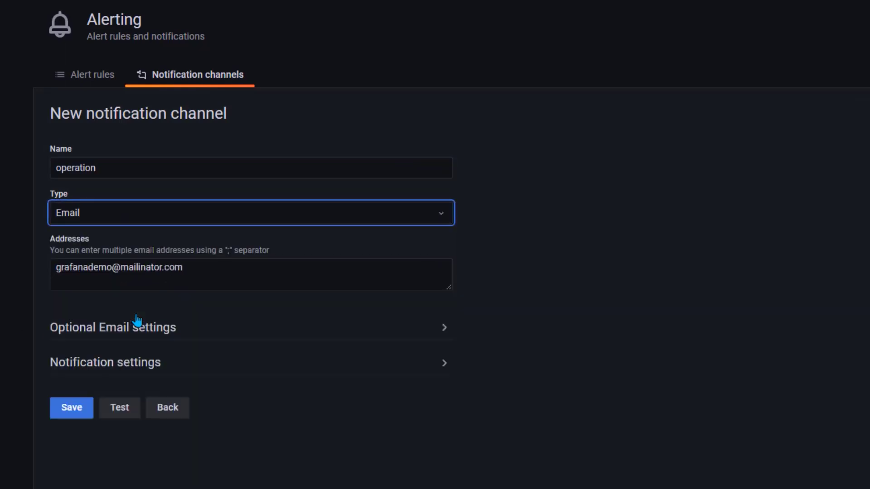
{"action": "left_click", "coordinate": [214, 273]}
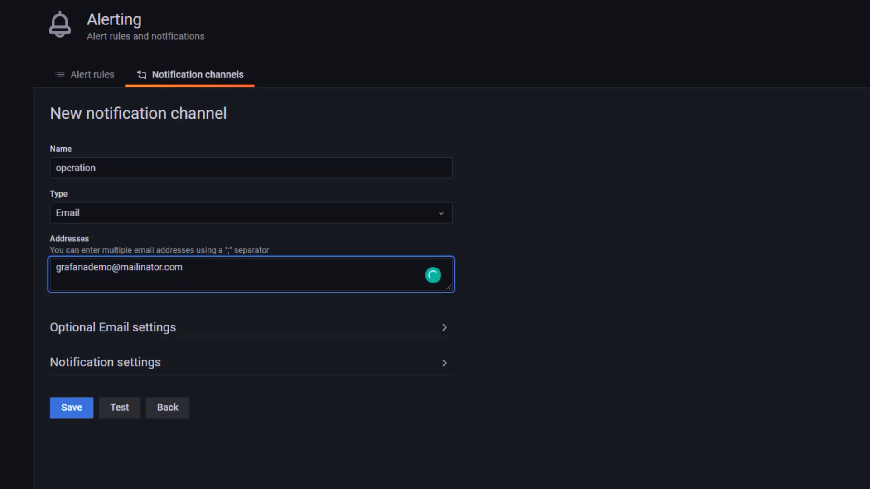
{"action": "left_click", "coordinate": [260, 7]}
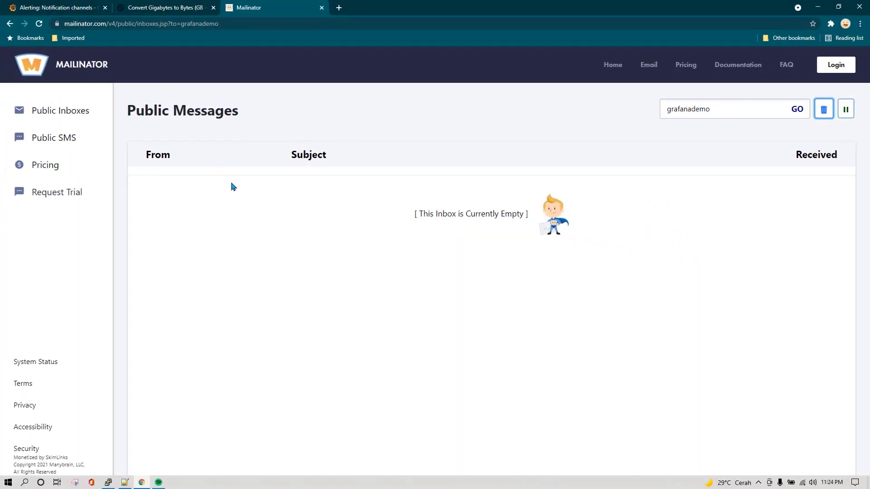
Refresh the still-empty Mailinator public inbox and return to the Grafana channel form
{"action": "left_click", "coordinate": [63, 113]}
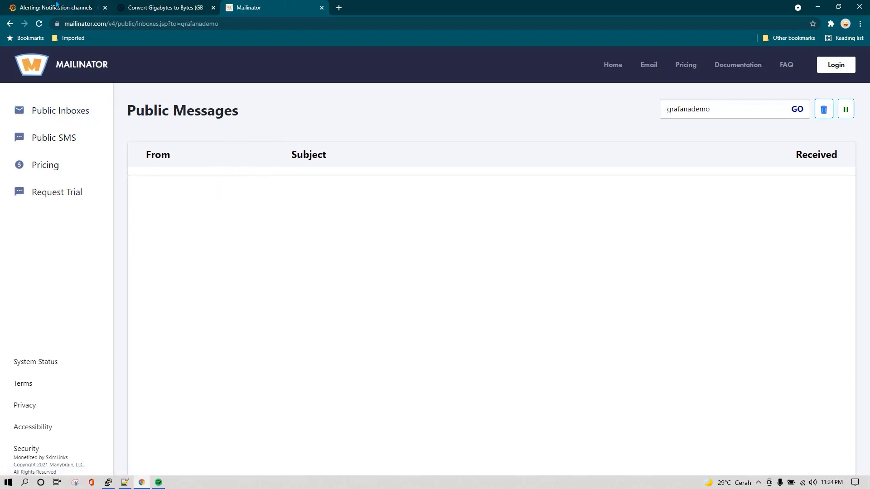
{"action": "left_click", "coordinate": [57, 7]}
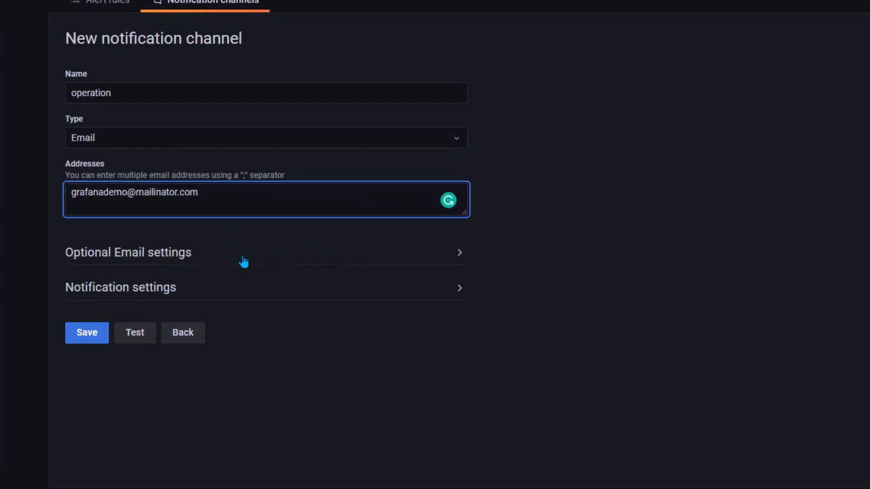
Expand Optional Email and Notification settings, then send a test from the 'operation' channel
{"action": "left_click", "coordinate": [421, 257]}
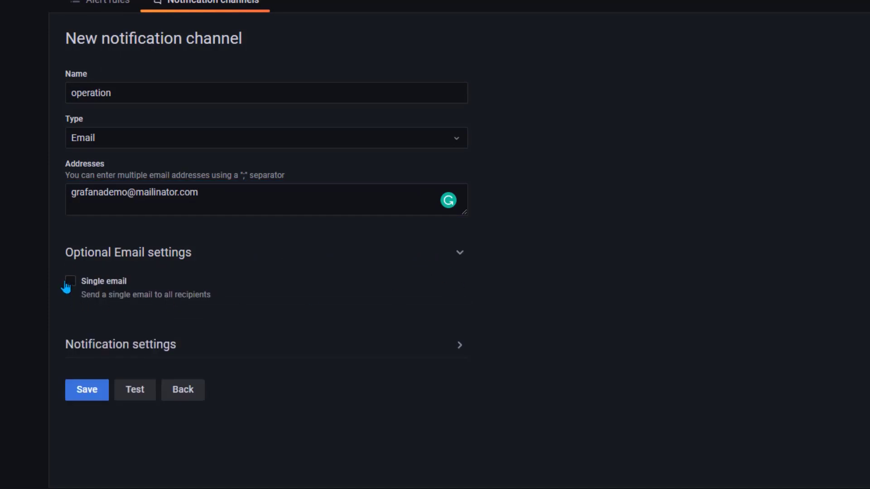
{"action": "left_click", "coordinate": [428, 348]}
{"action": "scroll", "coordinate": [167, 358], "scroll_direction": "down", "scroll_amount": 2}
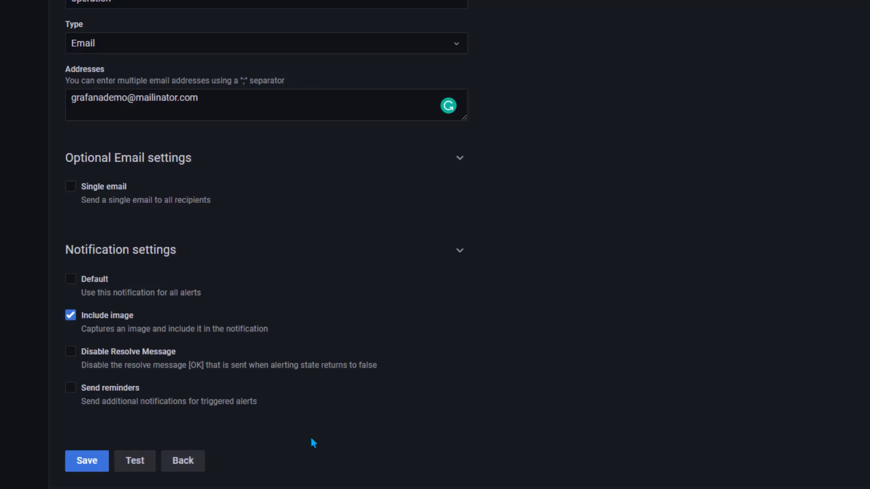
{"action": "scroll", "coordinate": [309, 434], "scroll_direction": "up", "scroll_amount": 2}
{"action": "scroll", "coordinate": [307, 435], "scroll_direction": "down", "scroll_amount": 2}
{"action": "left_click", "coordinate": [136, 463]}
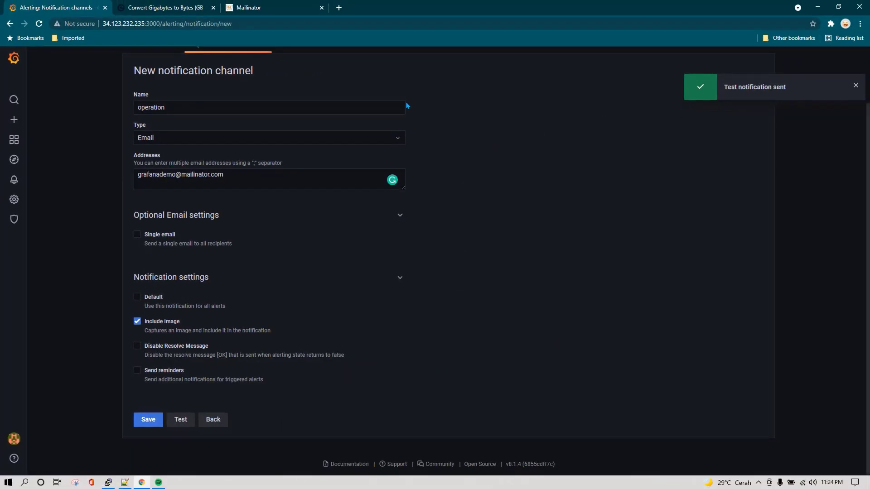
Open the '[Alerting] Test notification' email in Mailinator, then return to the Grafana tab
{"action": "left_click", "coordinate": [270, 4]}
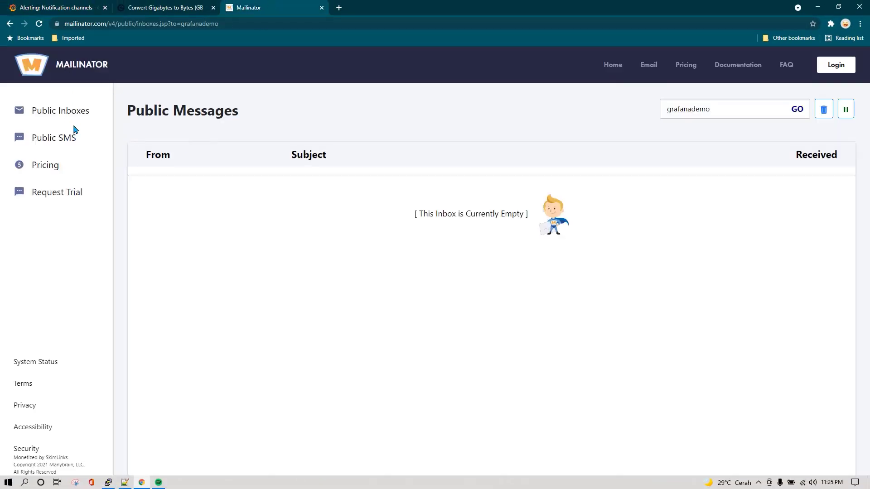
{"action": "left_click", "coordinate": [57, 113]}
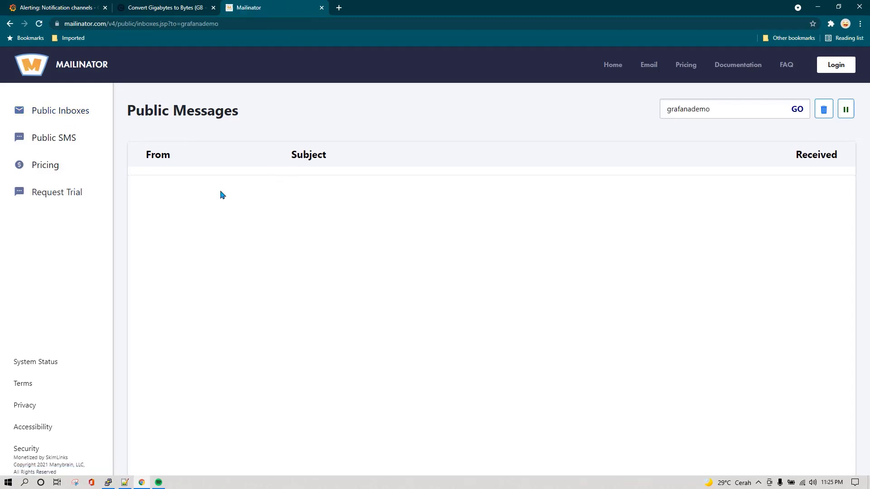
{"action": "left_click", "coordinate": [334, 194]}
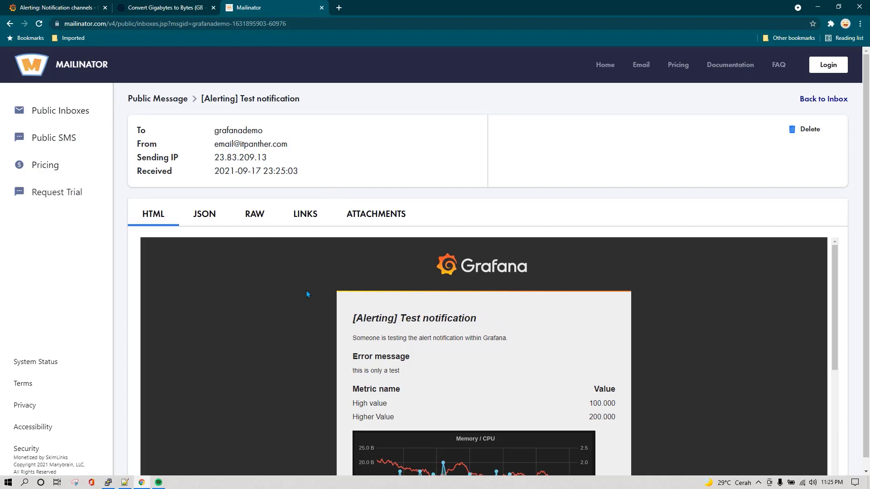
{"action": "scroll", "coordinate": [303, 300], "scroll_direction": "down", "scroll_amount": 5}
{"action": "scroll", "coordinate": [408, 314], "scroll_direction": "up", "scroll_amount": 5}
{"action": "left_click", "coordinate": [78, 8]}
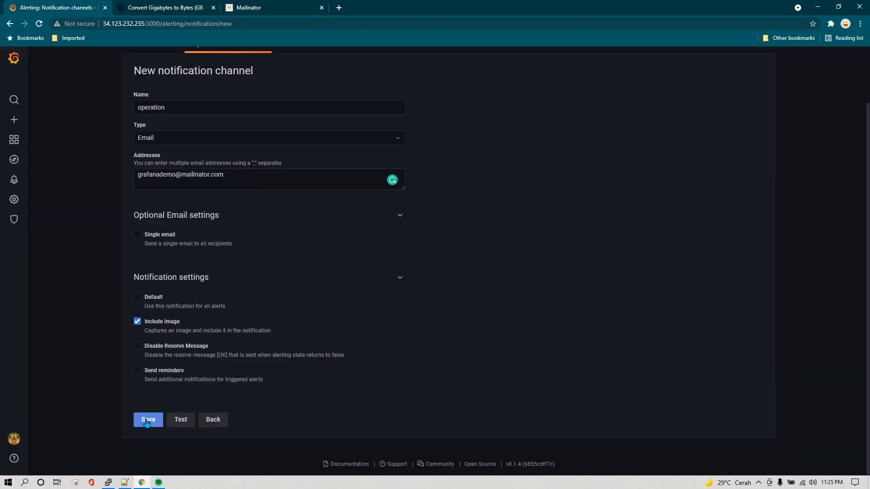
Save the 'operation' notification channel and open the System Health dashboard
{"action": "left_click", "coordinate": [148, 420]}
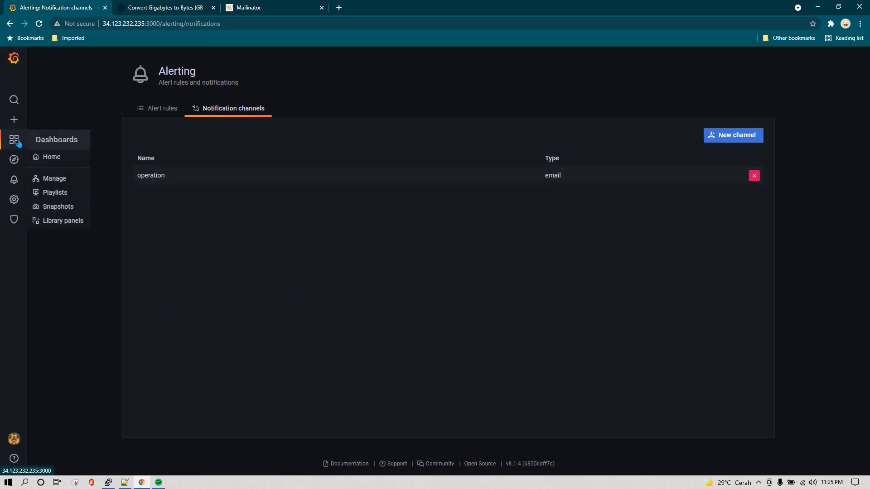
{"action": "mouse_move", "coordinate": [15, 140]}
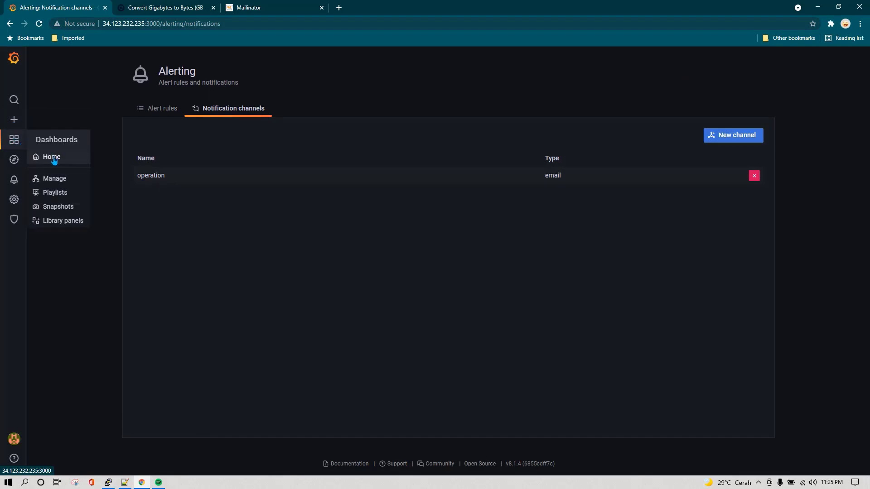
{"action": "left_click", "coordinate": [51, 157]}
{"action": "left_click", "coordinate": [81, 316]}
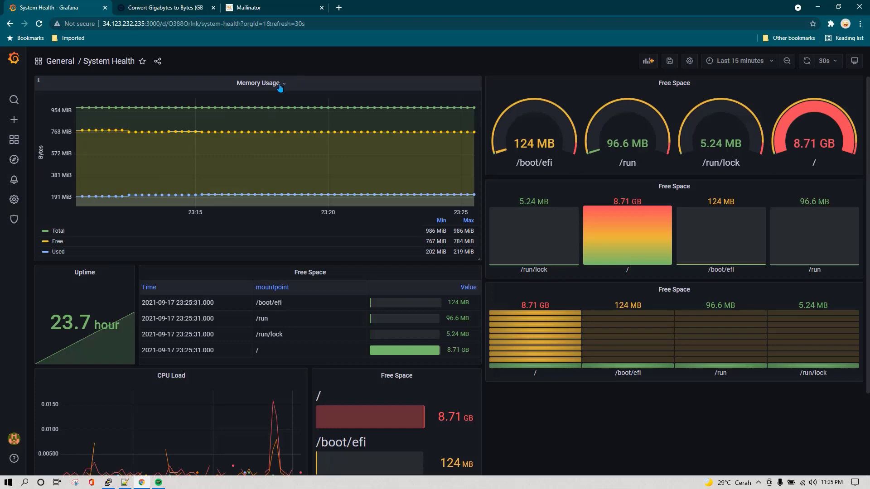
Edit the Memory Usage panel and review its Total, Free and Used queries A, B and C
{"action": "left_click", "coordinate": [279, 86]}
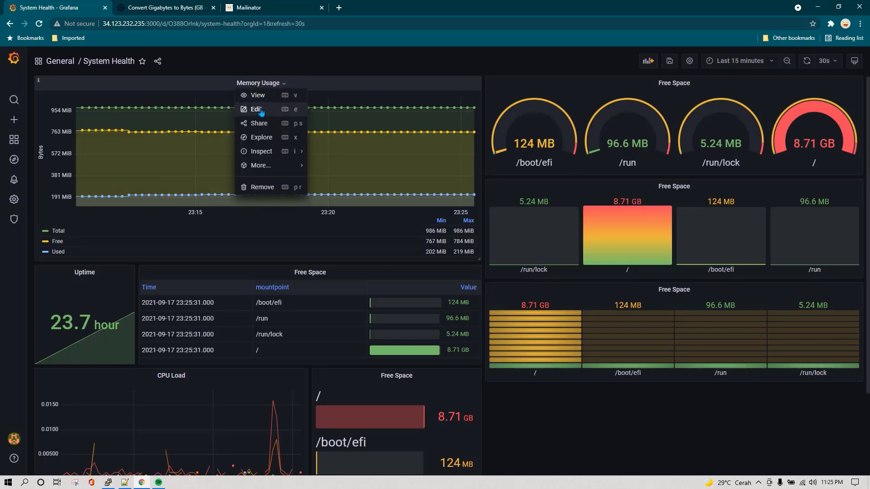
{"action": "left_click", "coordinate": [262, 111]}
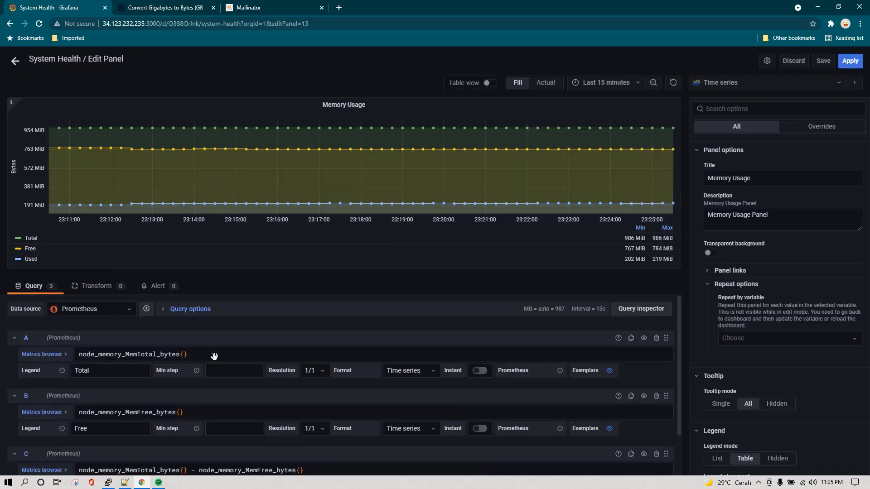
{"action": "scroll", "coordinate": [194, 393], "scroll_direction": "down", "scroll_amount": 2}
{"action": "scroll", "coordinate": [96, 382], "scroll_direction": "up", "scroll_amount": 2}
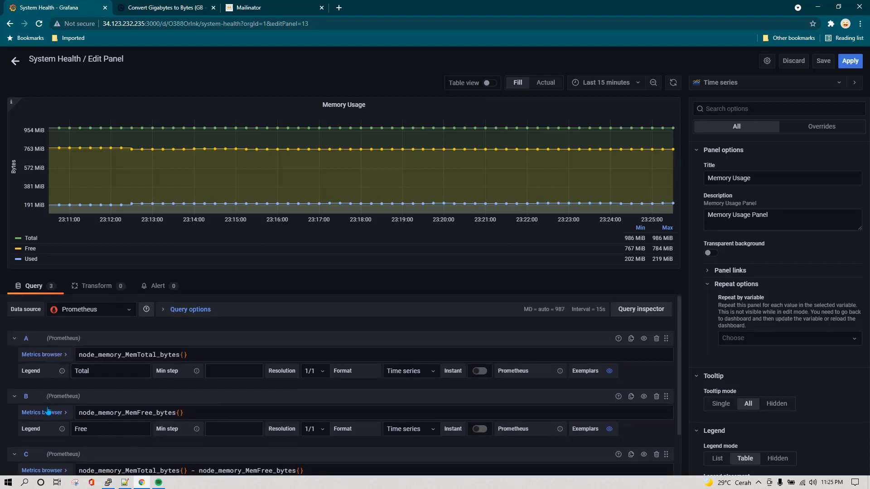
{"action": "scroll", "coordinate": [108, 386], "scroll_direction": "down", "scroll_amount": 2}
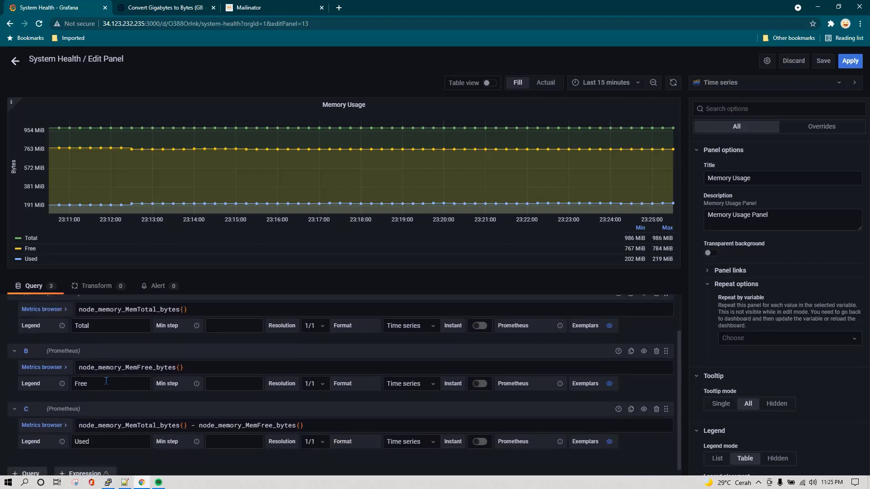
{"action": "scroll", "coordinate": [98, 386], "scroll_direction": "down", "scroll_amount": 1}
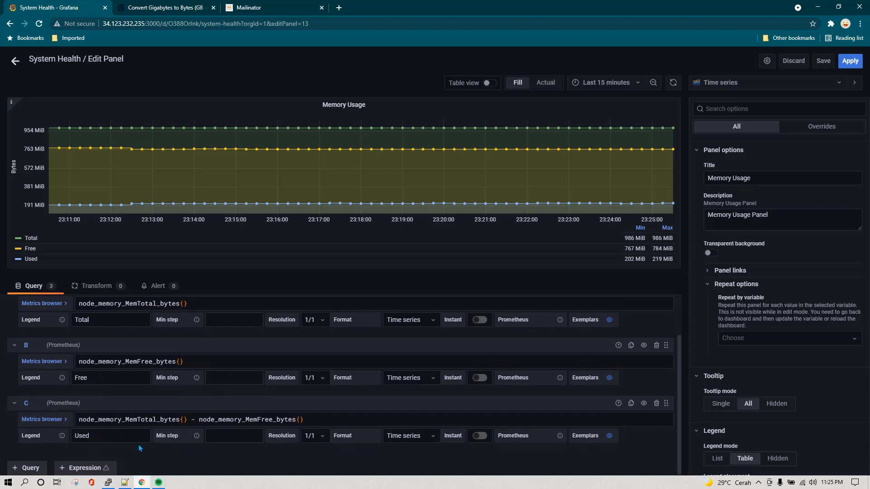
Create an alert rule on the Memory Usage panel and set its For duration to 1m
{"action": "left_click", "coordinate": [158, 286]}
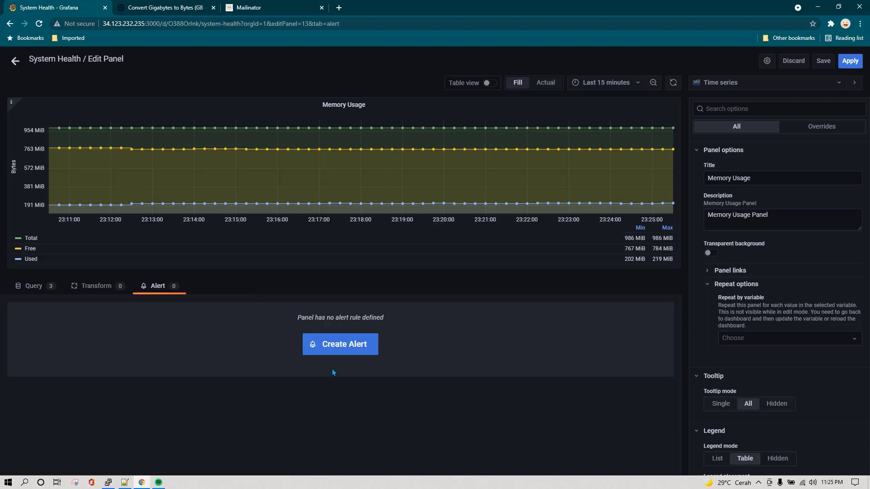
{"action": "left_click", "coordinate": [359, 352]}
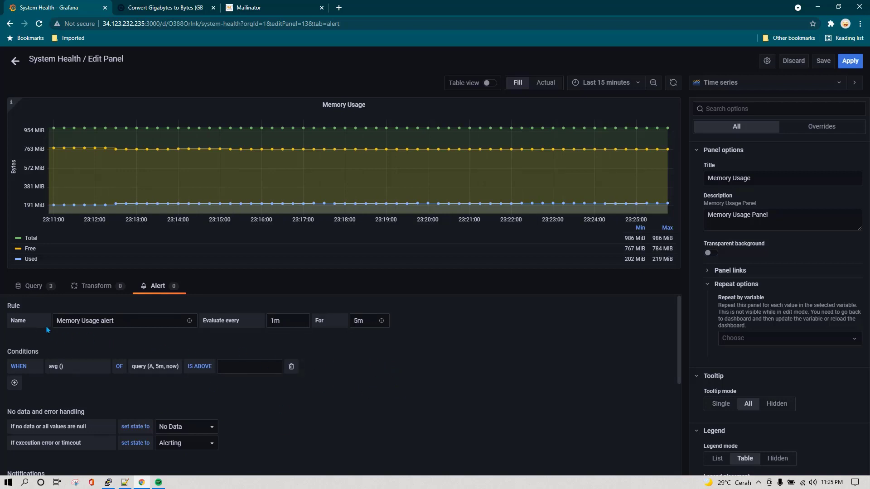
{"action": "left_click_drag", "start_coordinate": [114, 321], "coordinate": [55, 323]}
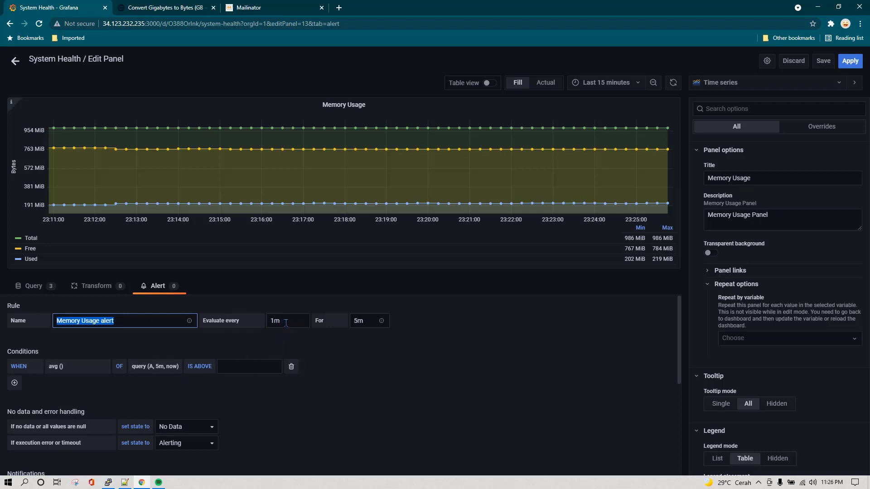
{"action": "left_click", "coordinate": [285, 323]}
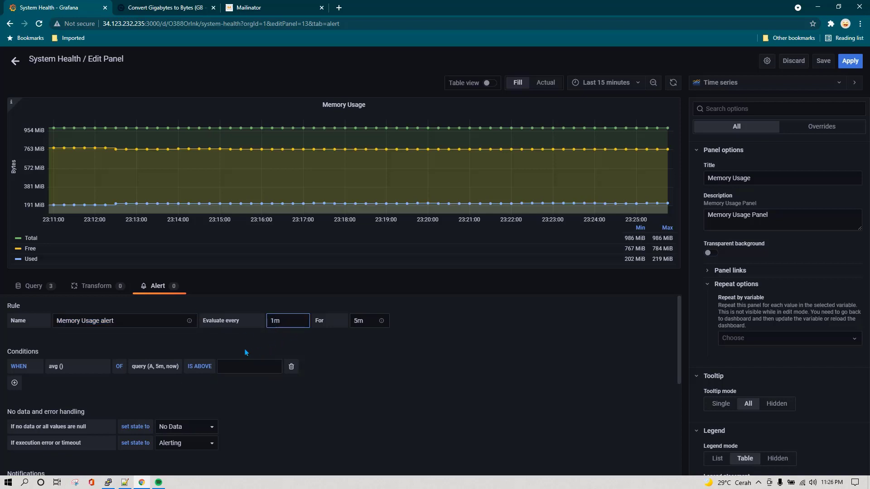
{"action": "left_click", "coordinate": [365, 322]}
{"action": "left_click", "coordinate": [284, 322]}
{"action": "left_click", "coordinate": [368, 322]}
{"action": "key", "text": "BackSpace"}
{"action": "type", "text": "10"}
{"action": "left_click", "coordinate": [430, 356]}
{"action": "scroll", "coordinate": [37, 339], "scroll_direction": "down", "scroll_amount": 1}
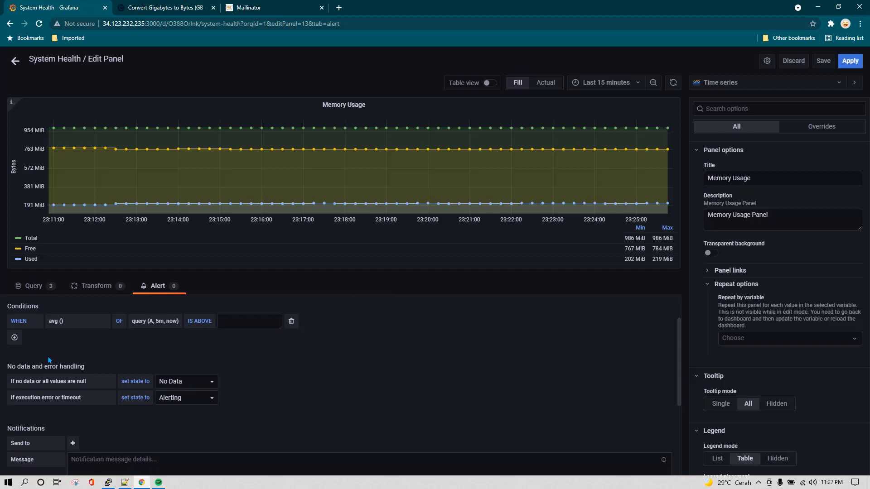
{"action": "scroll", "coordinate": [50, 362], "scroll_direction": "up", "scroll_amount": 1}
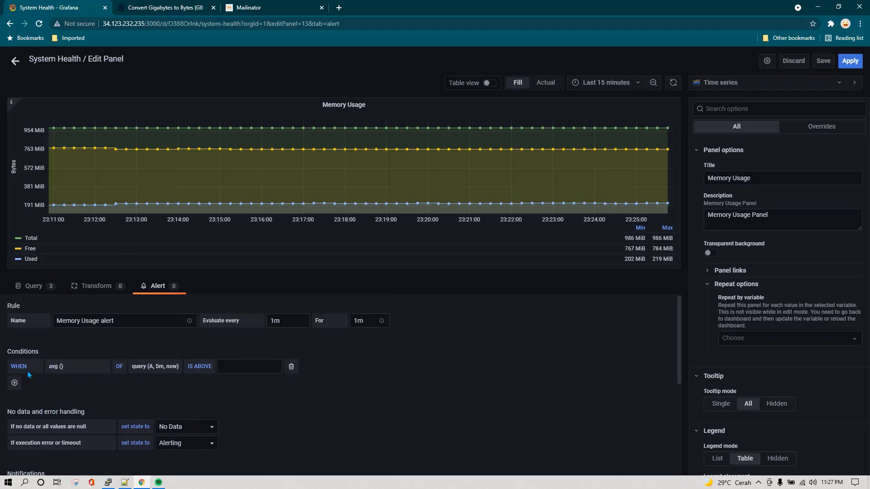
Set the alert condition to max() of query C over 1m, IS ABOVE 100
{"action": "left_click", "coordinate": [53, 370]}
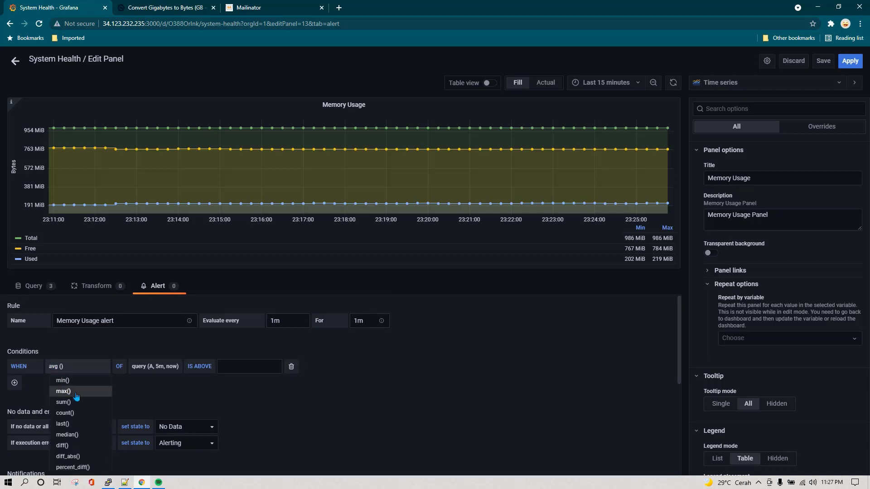
{"action": "left_click", "coordinate": [63, 391]}
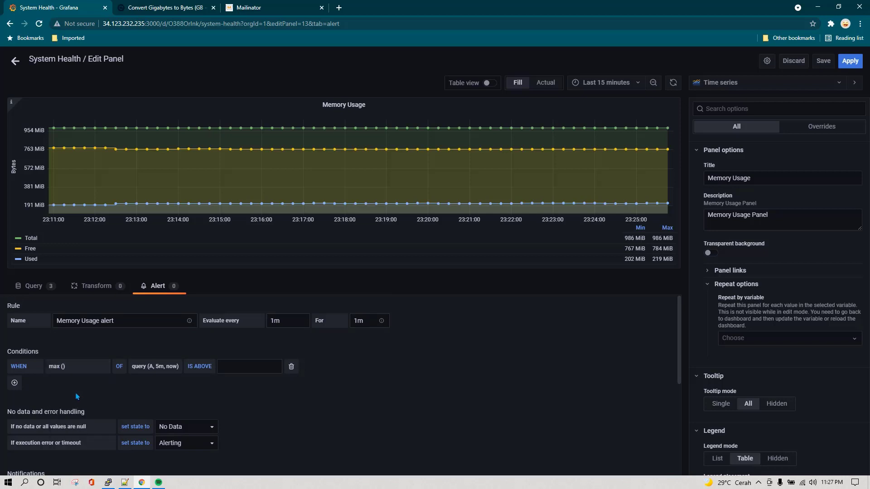
{"action": "left_click", "coordinate": [151, 368]}
{"action": "left_click", "coordinate": [164, 400]}
{"action": "left_click", "coordinate": [159, 371]}
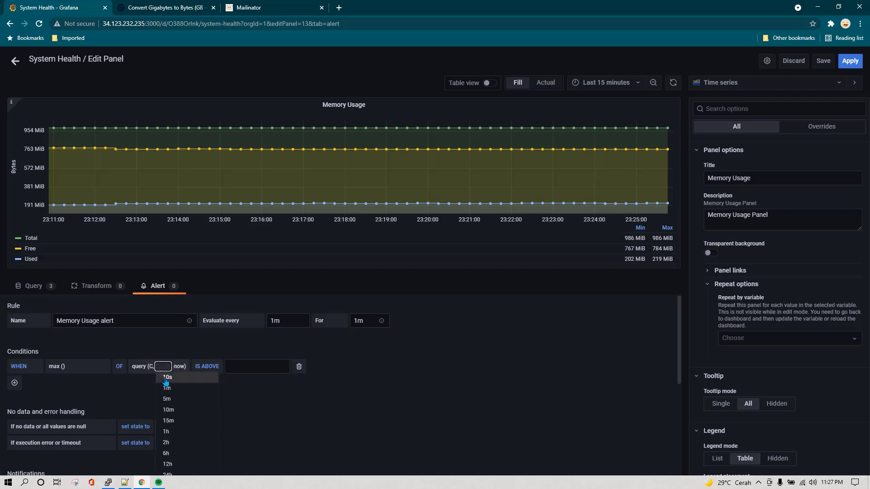
{"action": "left_click", "coordinate": [174, 393]}
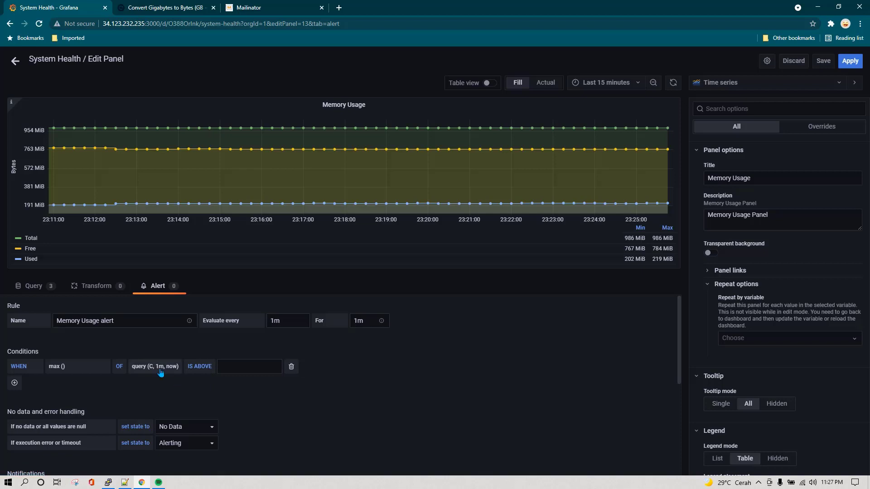
{"action": "left_click", "coordinate": [237, 367]}
{"action": "left_click", "coordinate": [255, 389]}
{"action": "scroll", "coordinate": [530, 314], "scroll_direction": "down", "scroll_amount": 1}
{"action": "scroll", "coordinate": [340, 355], "scroll_direction": "down", "scroll_amount": 3}
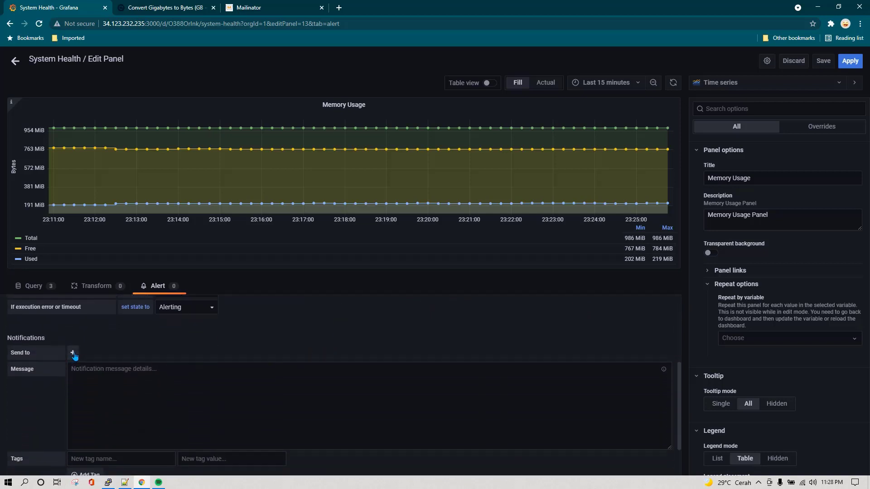
Send the alert to 'operation' with message 'Please look into this issue urgently.' and test the rule
{"action": "left_click", "coordinate": [74, 355]}
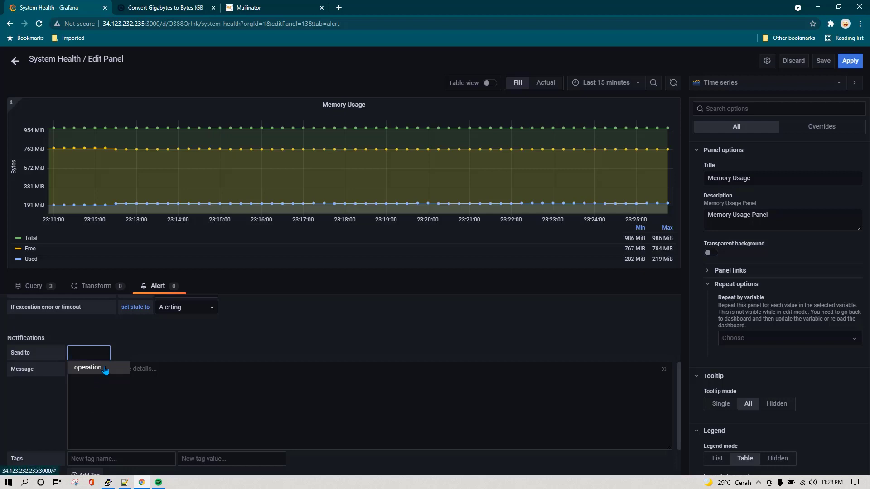
{"action": "left_click", "coordinate": [110, 369]}
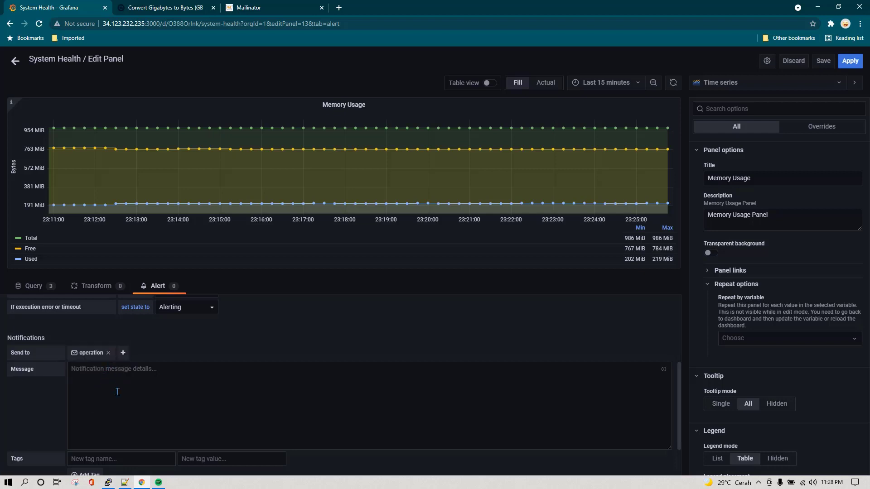
{"action": "left_click", "coordinate": [138, 383]}
{"action": "scroll", "coordinate": [136, 386], "scroll_direction": "down", "scroll_amount": 1}
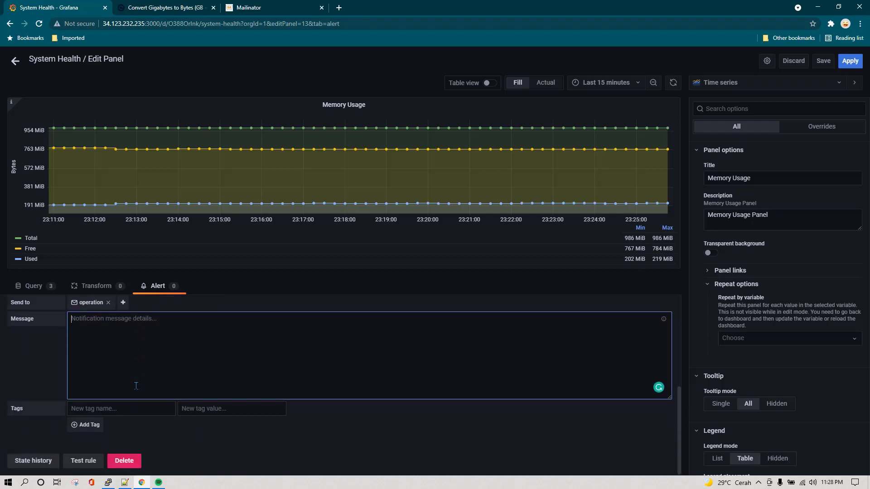
{"action": "scroll", "coordinate": [136, 385], "scroll_direction": "up", "scroll_amount": 1}
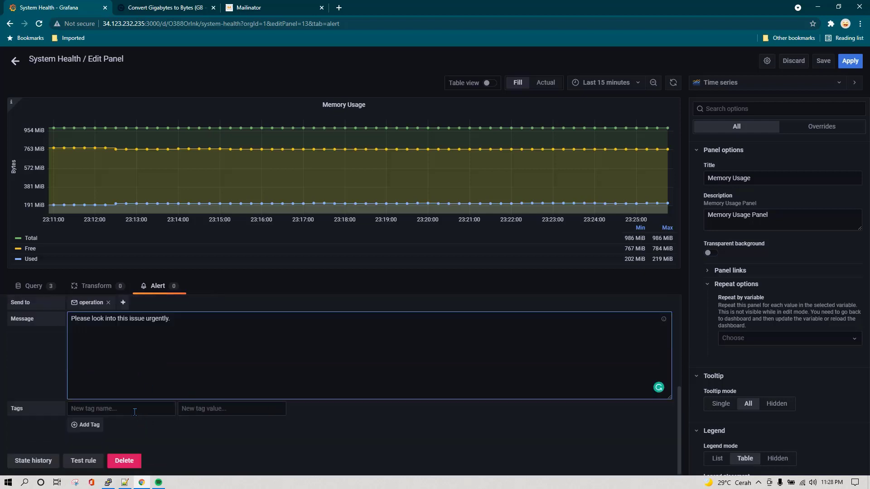
{"action": "left_click", "coordinate": [134, 410]}
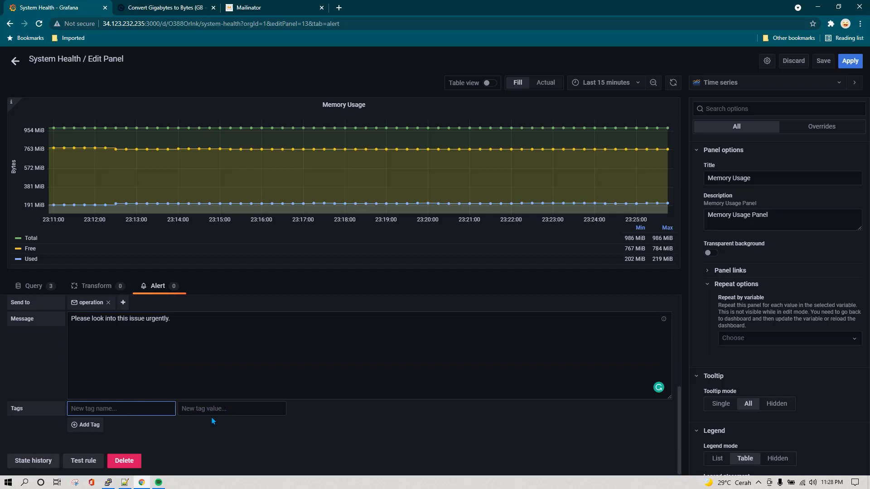
{"action": "left_click", "coordinate": [84, 461]}
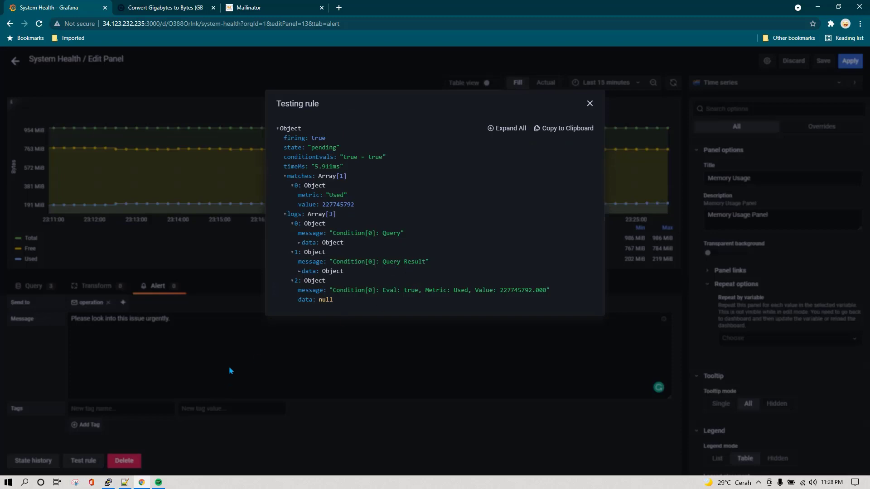
{"action": "left_click", "coordinate": [589, 104]}
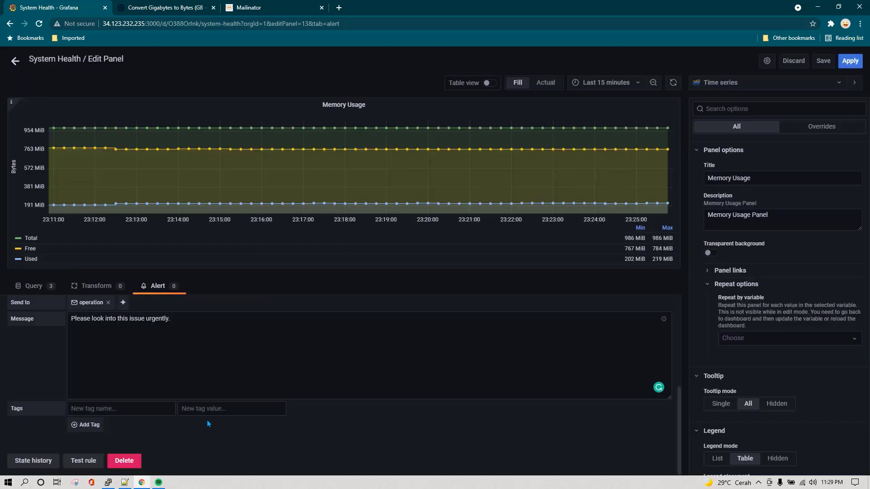
Apply the alert rule, let Memory Usage fire on the System Health dashboard, then check Mailinator
{"action": "left_click", "coordinate": [849, 62]}
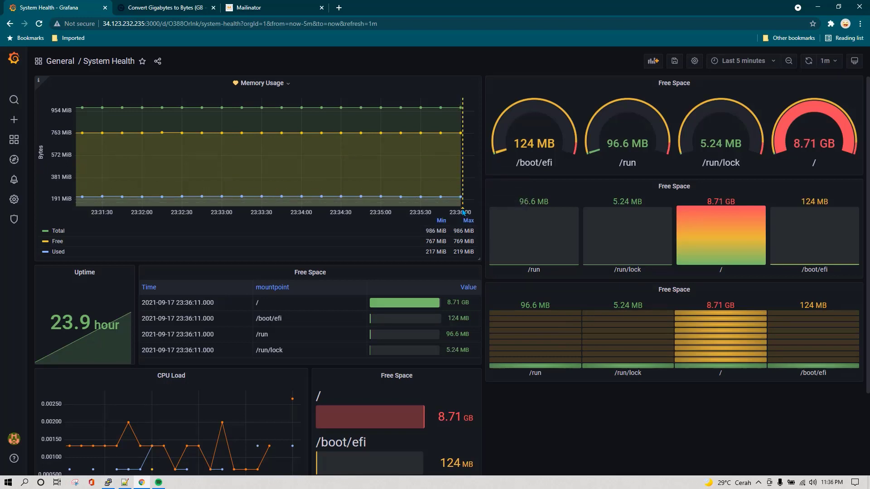
{"action": "mouse_move", "coordinate": [463, 211]}
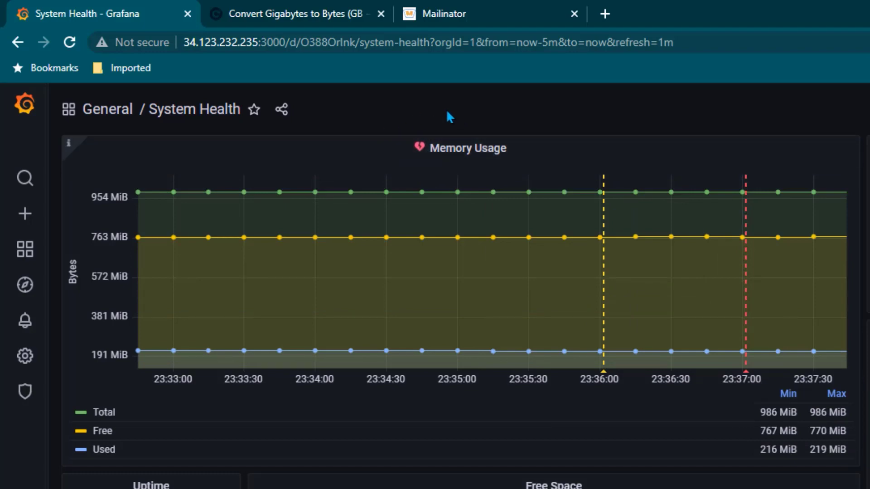
{"action": "left_click", "coordinate": [466, 10]}
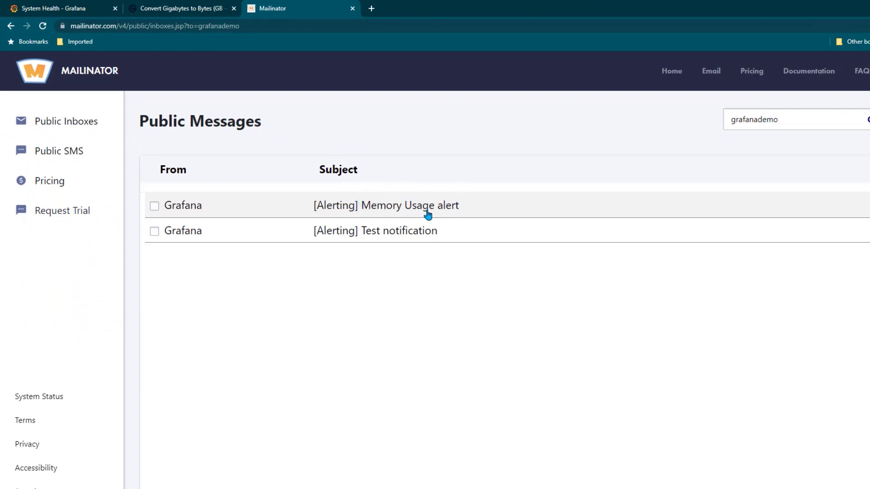
Open the '[Alerting] Memory Usage alert' email and highlight its Used value 229683200.000
{"action": "left_click", "coordinate": [456, 212]}
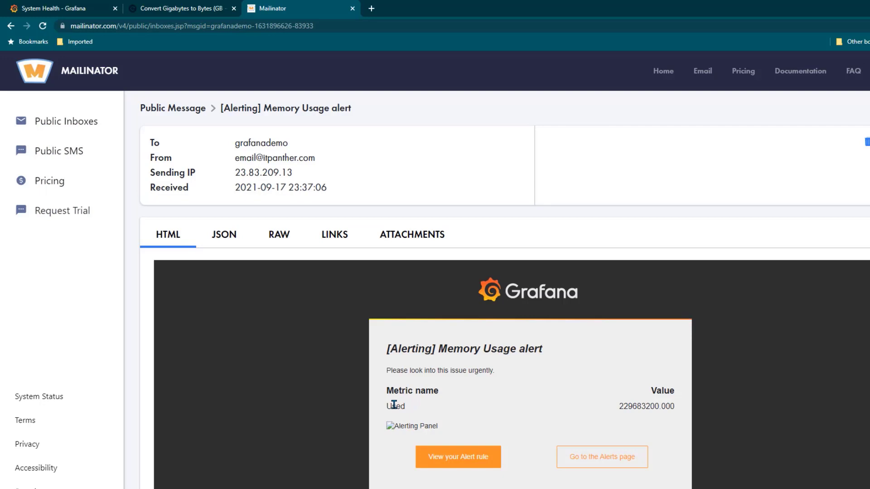
{"action": "left_click_drag", "start_coordinate": [615, 406], "coordinate": [667, 406]}
{"action": "left_click", "coordinate": [730, 401]}
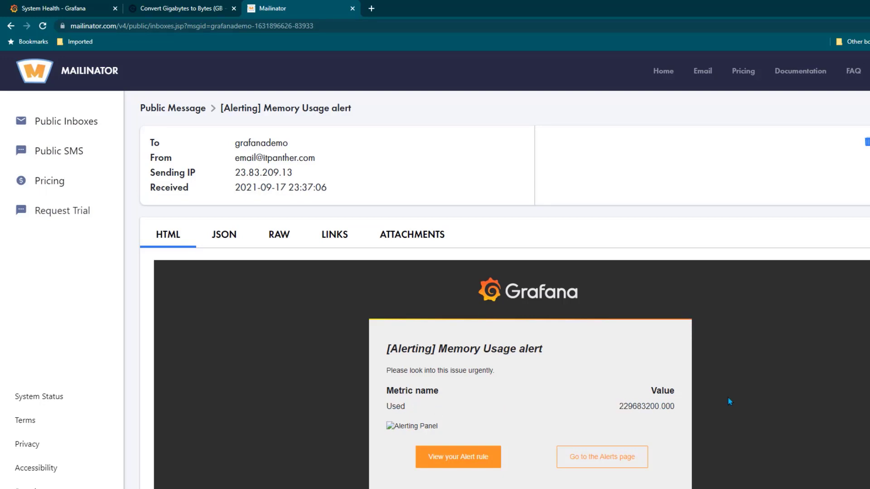